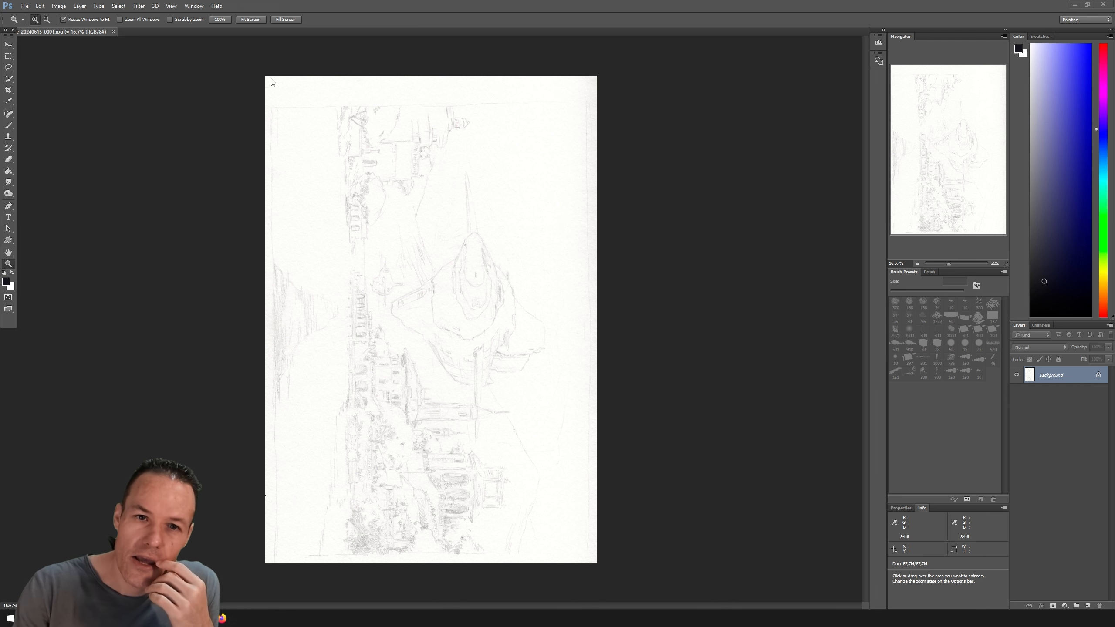
left_click(194, 5)
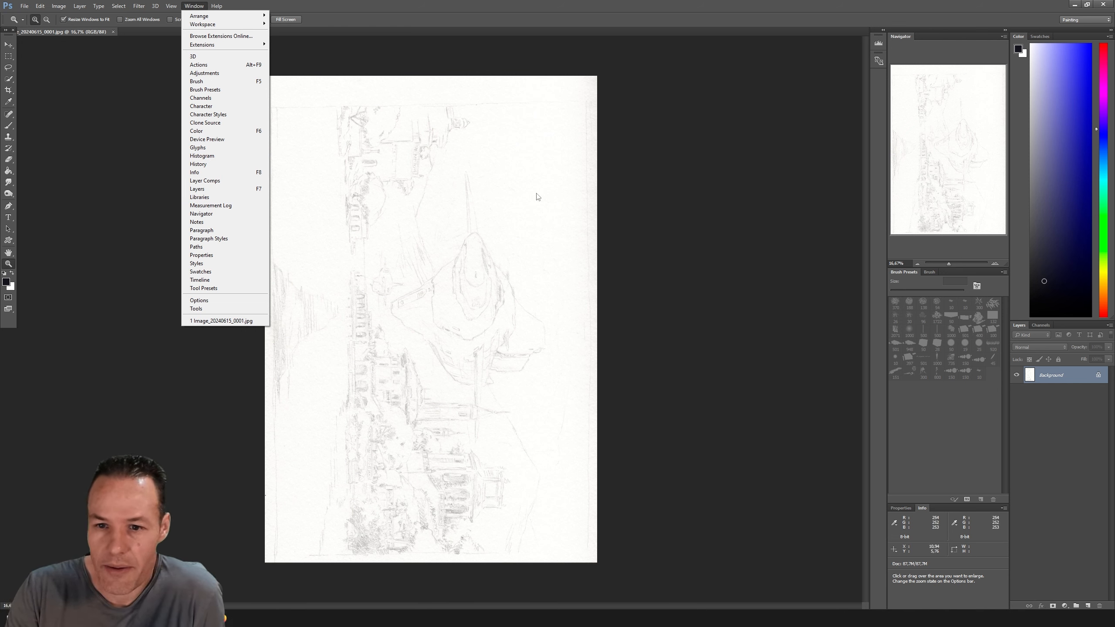
left_click(674, 288)
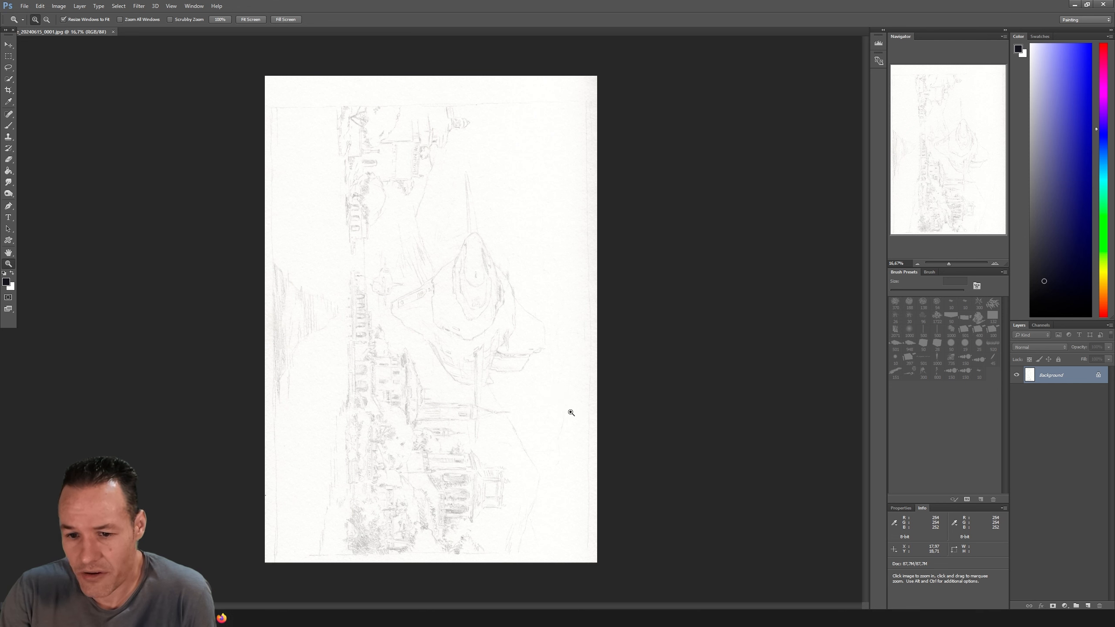
left_click(567, 321)
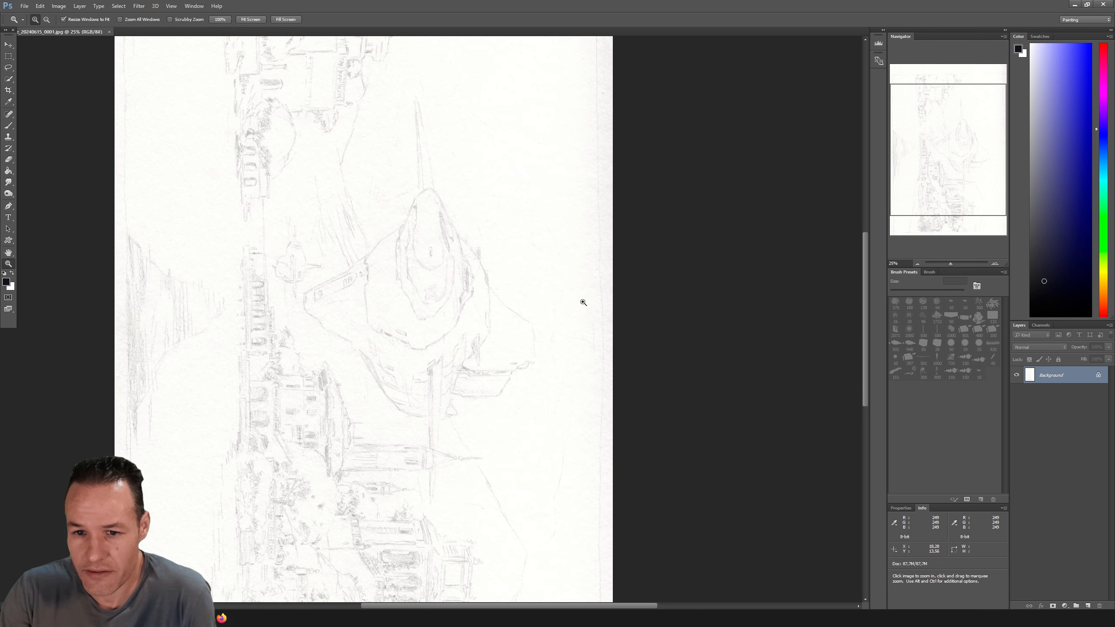
left_click(579, 309)
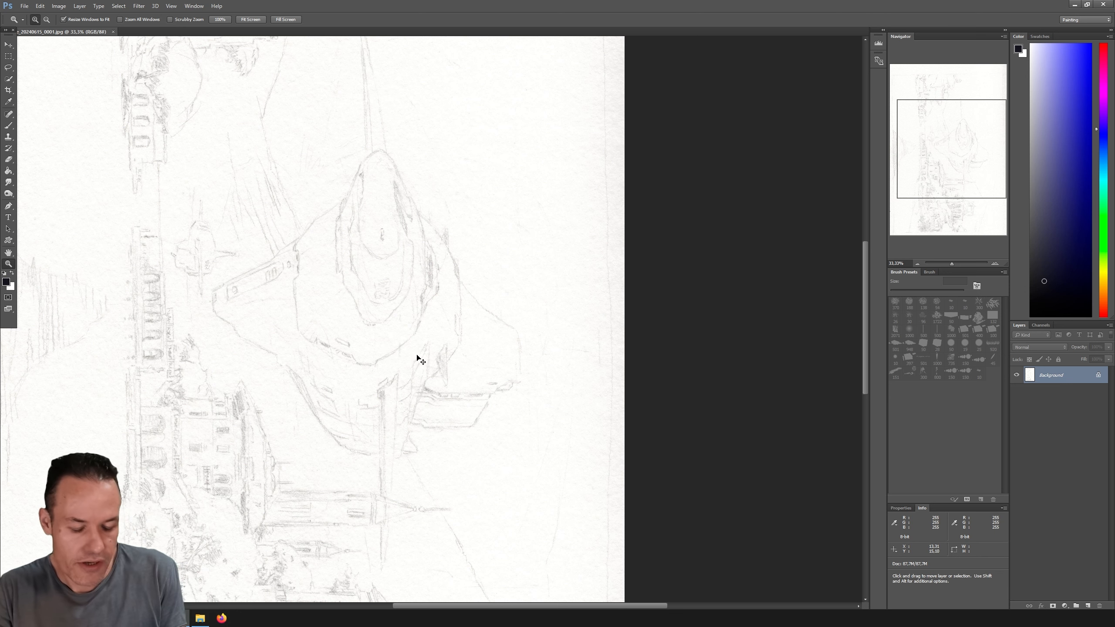
key("ctrl+minus")
key("ctrl+minus")
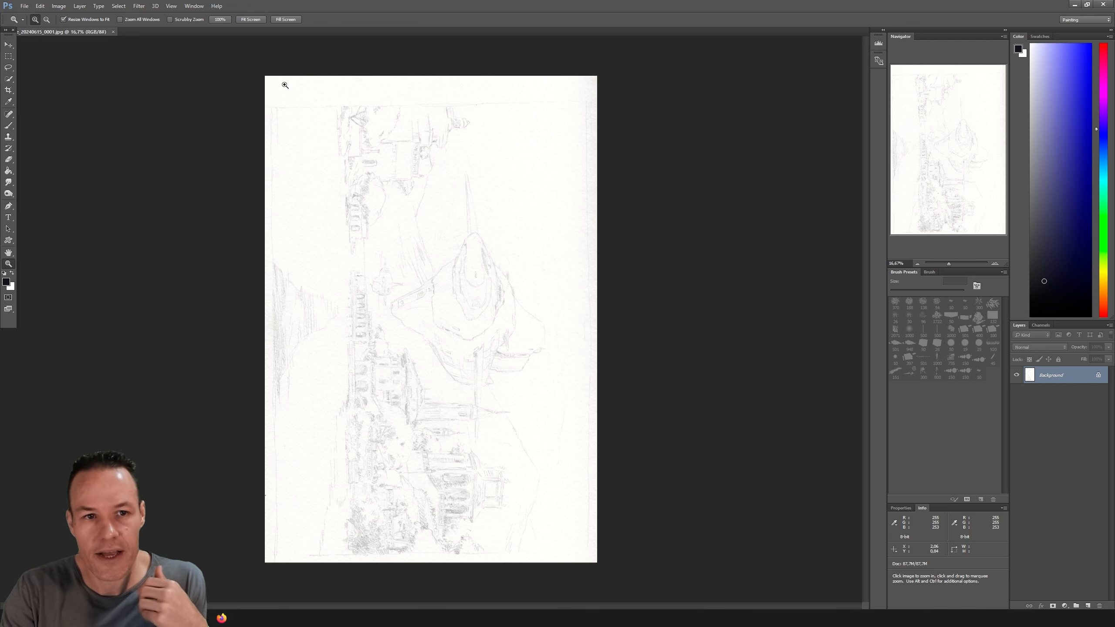
Convert the scanned sketch's color profile to sRGB IEC61966-2.1 with the Adobe (ACE) engine and Relative Colorimetric intent.
left_click(59, 6)
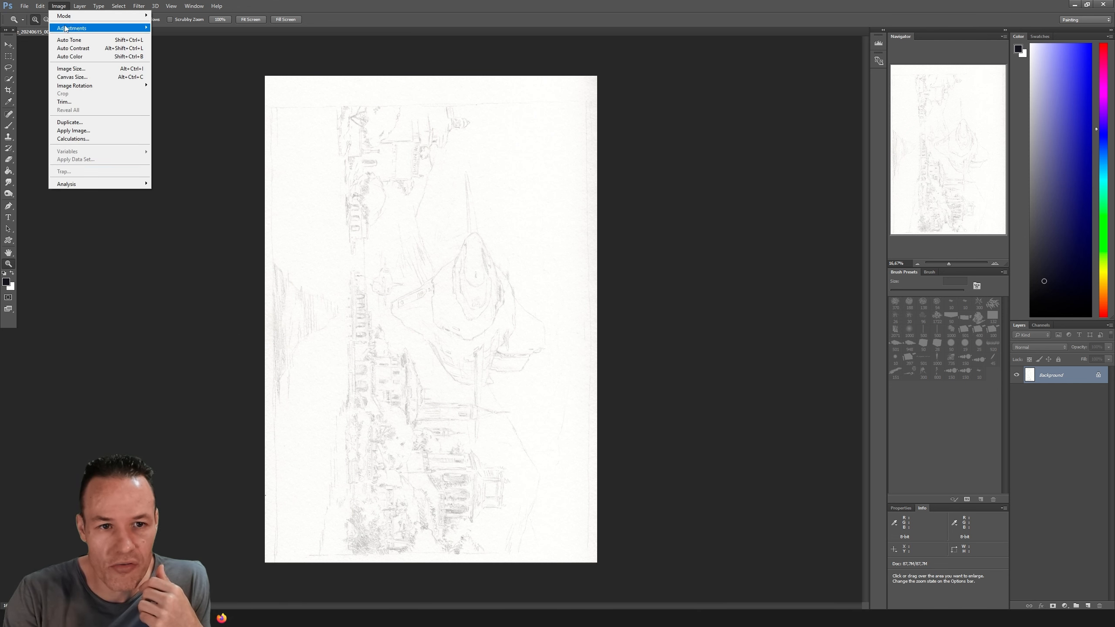
mouse_move(41, 6)
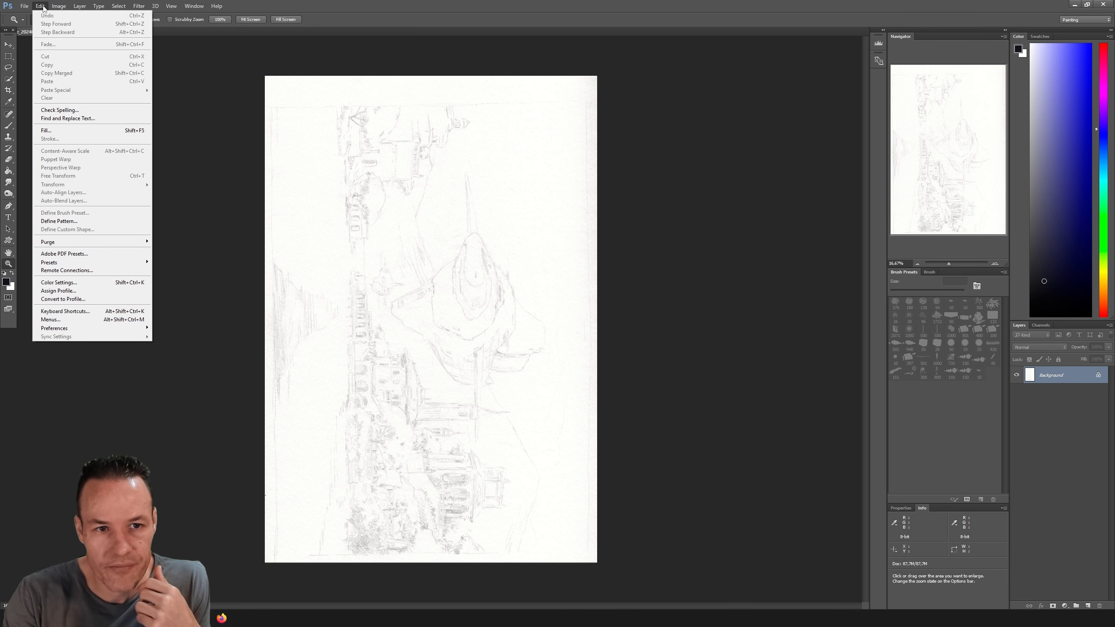
left_click(81, 300)
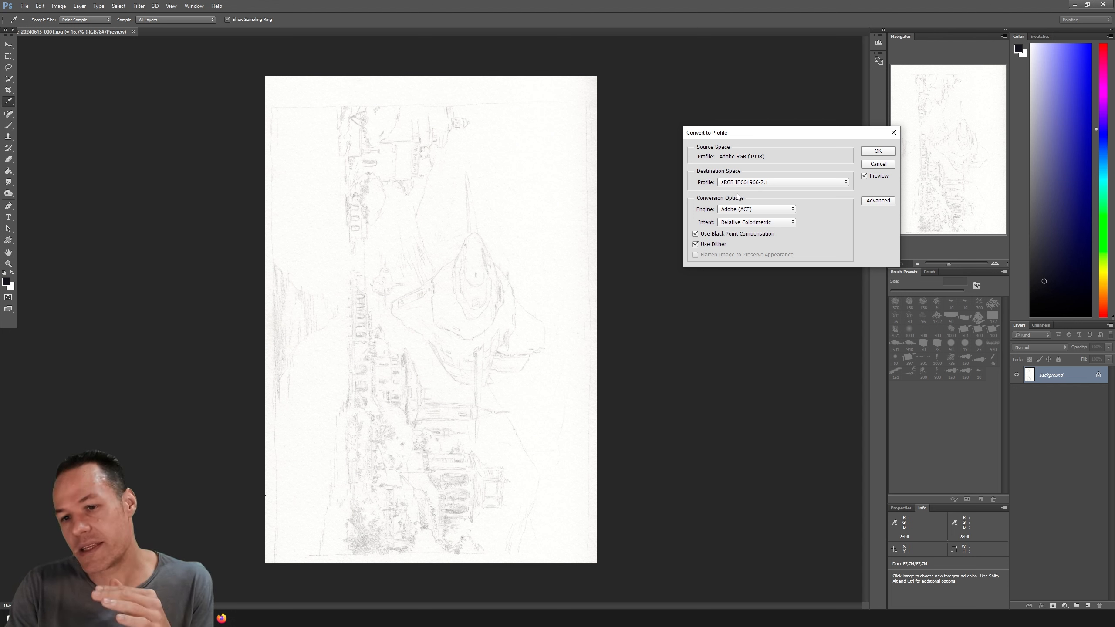
left_click(844, 184)
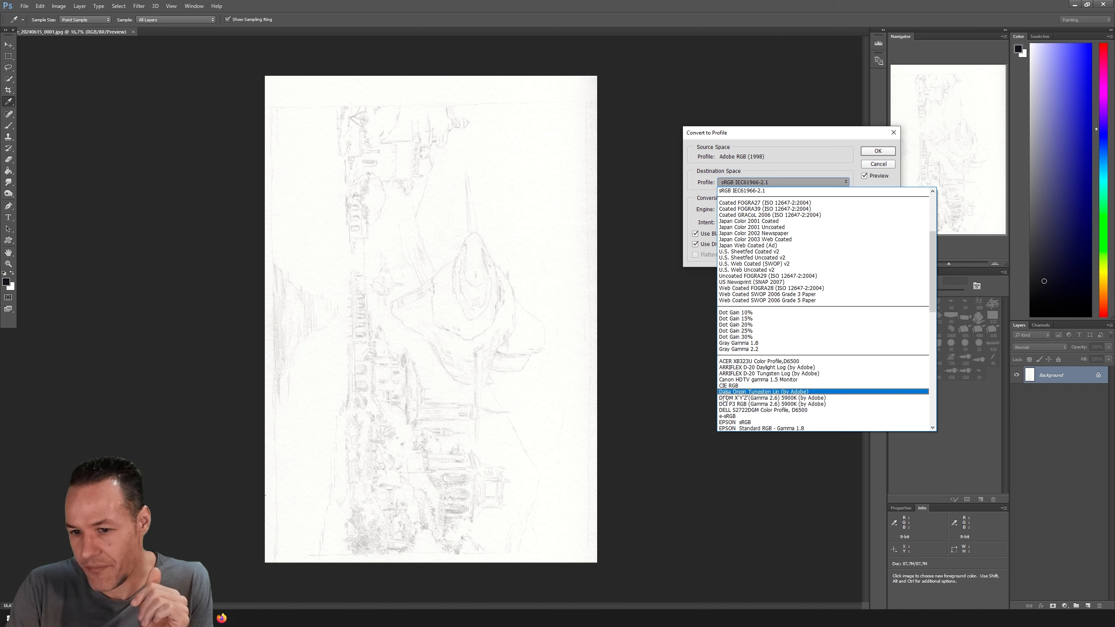
left_click(764, 191)
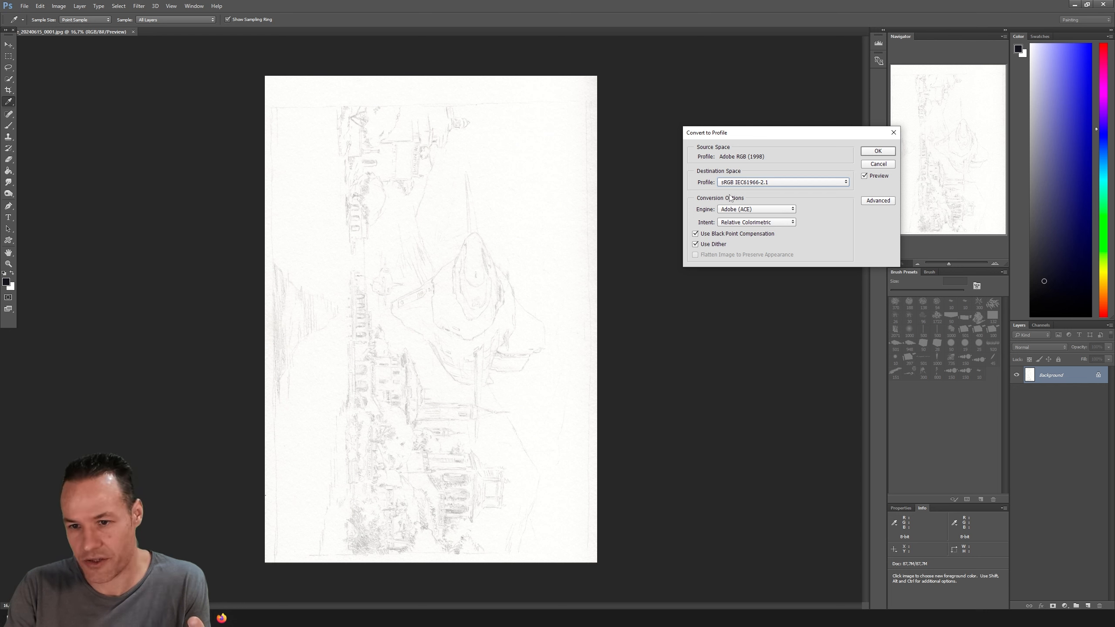
left_click(846, 182)
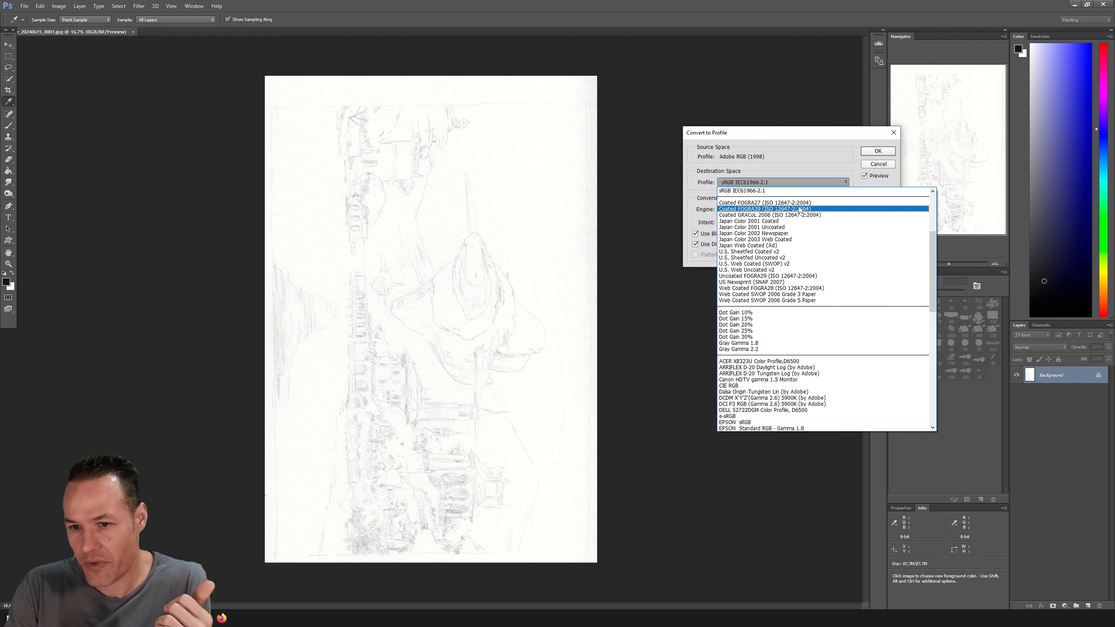
scroll(932, 241, "up", 6)
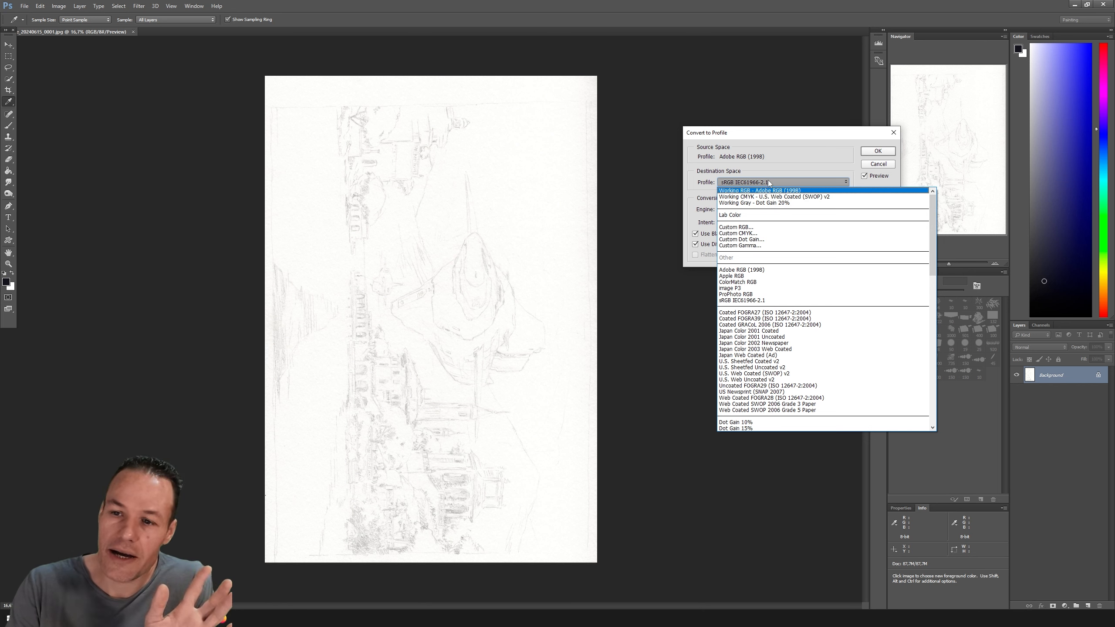
left_click(787, 137)
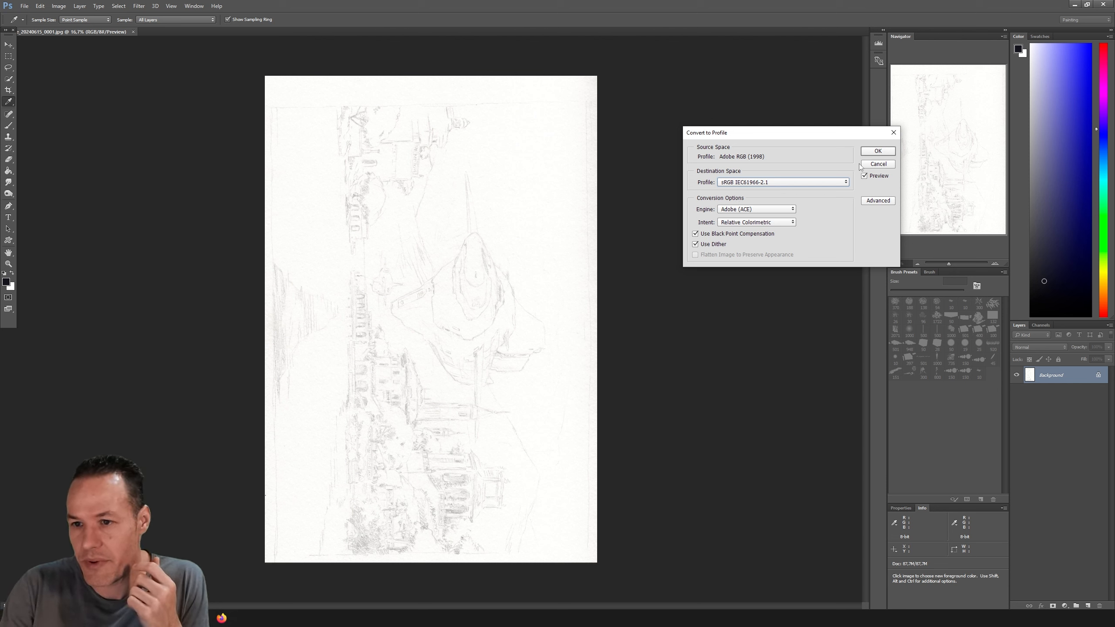
left_click(875, 154)
key("z")
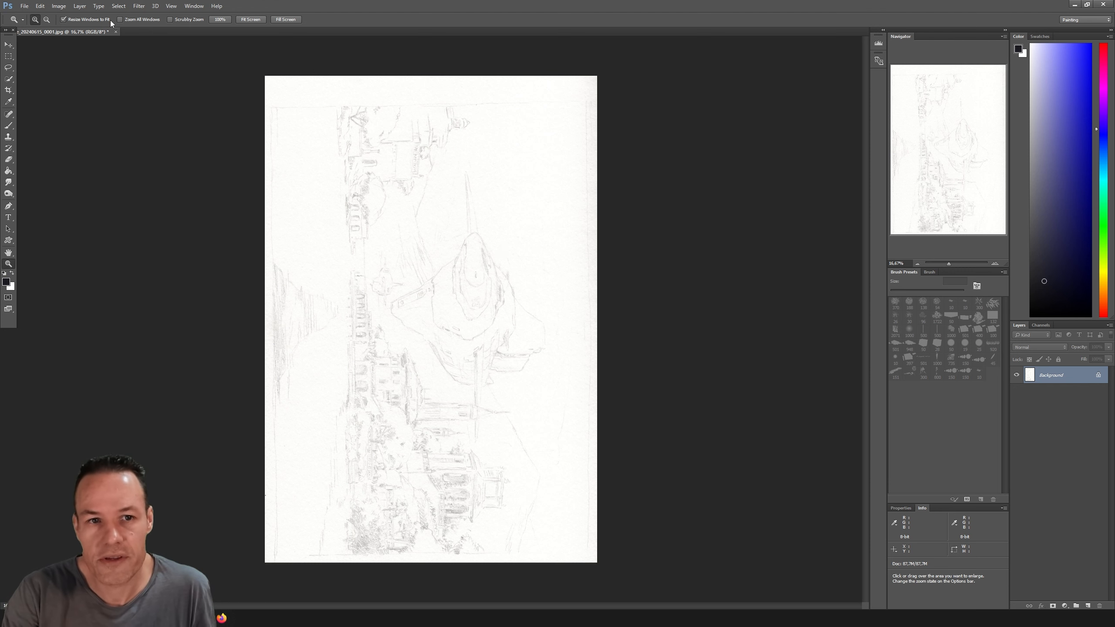
Rotate the whole image 90° counter clockwise so the sketch stands upright in landscape format.
left_click(59, 5)
mouse_move(83, 32)
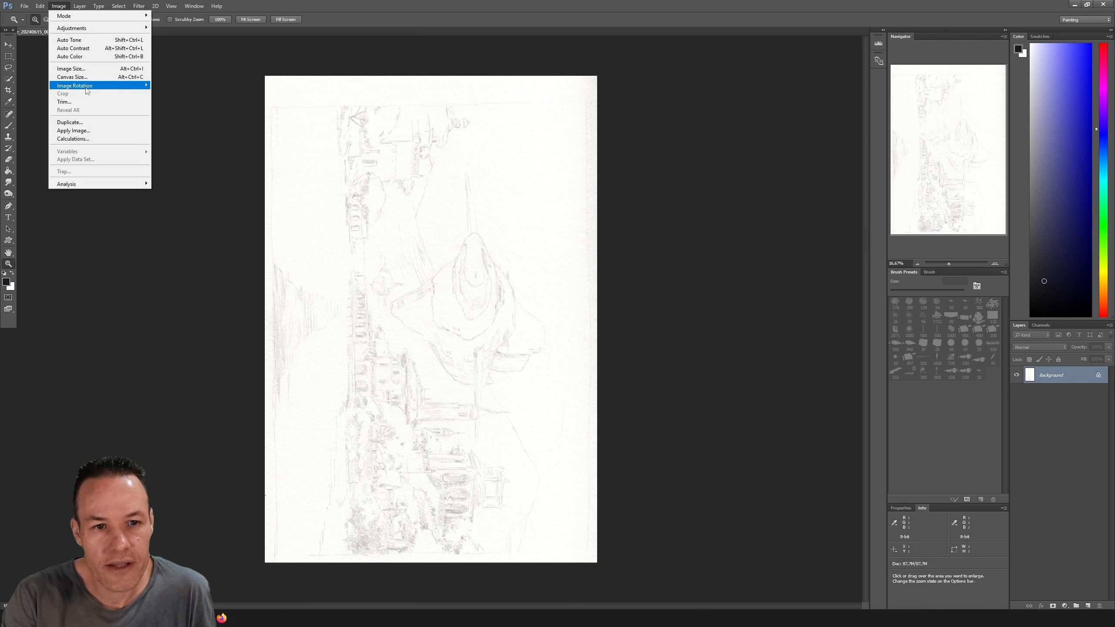
mouse_move(89, 88)
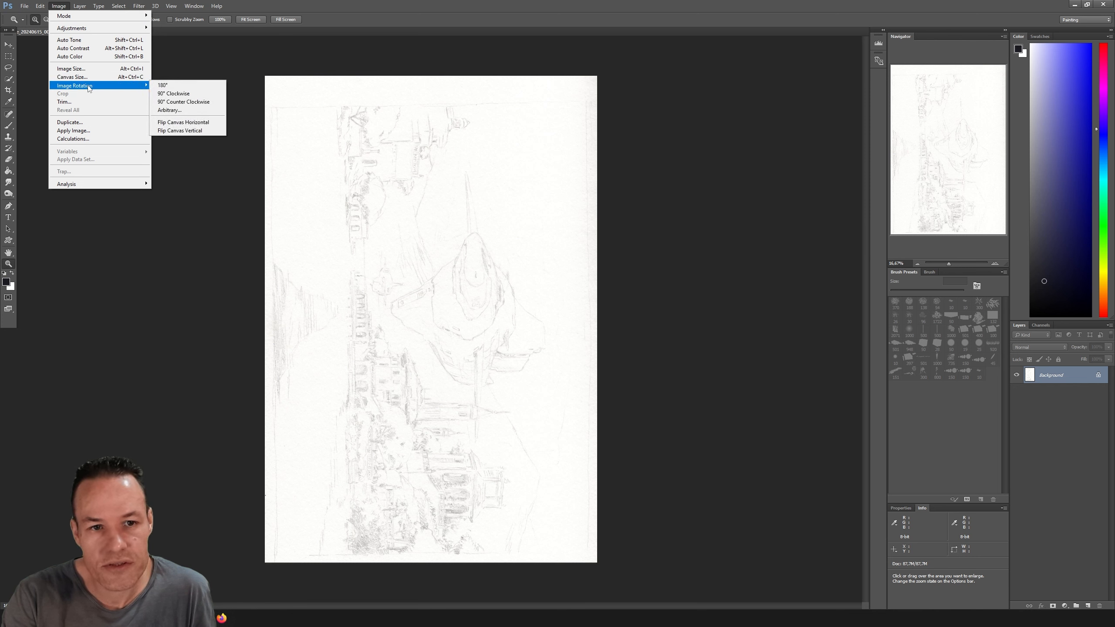
left_click(183, 103)
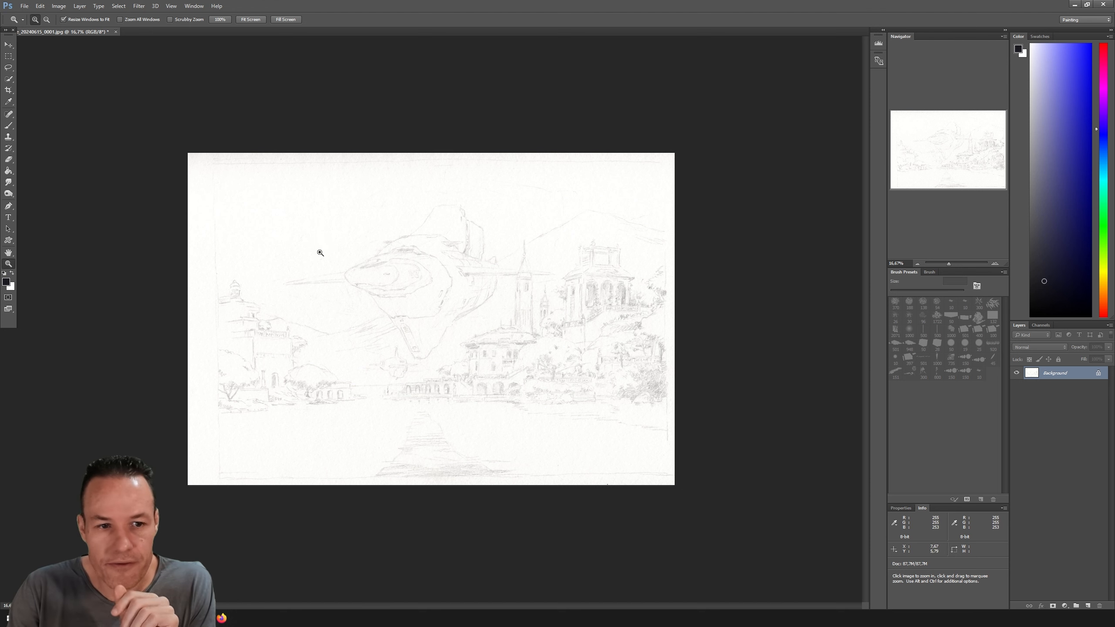
left_click(414, 301)
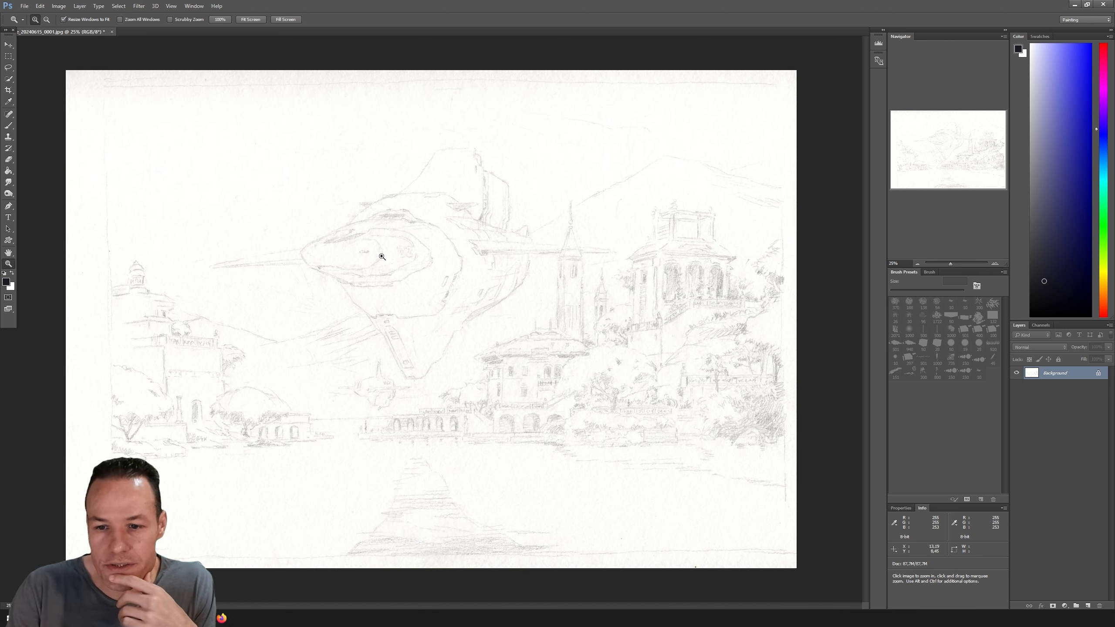
Desaturate the scanned sketch to remove the paper's color tint.
left_click(58, 6)
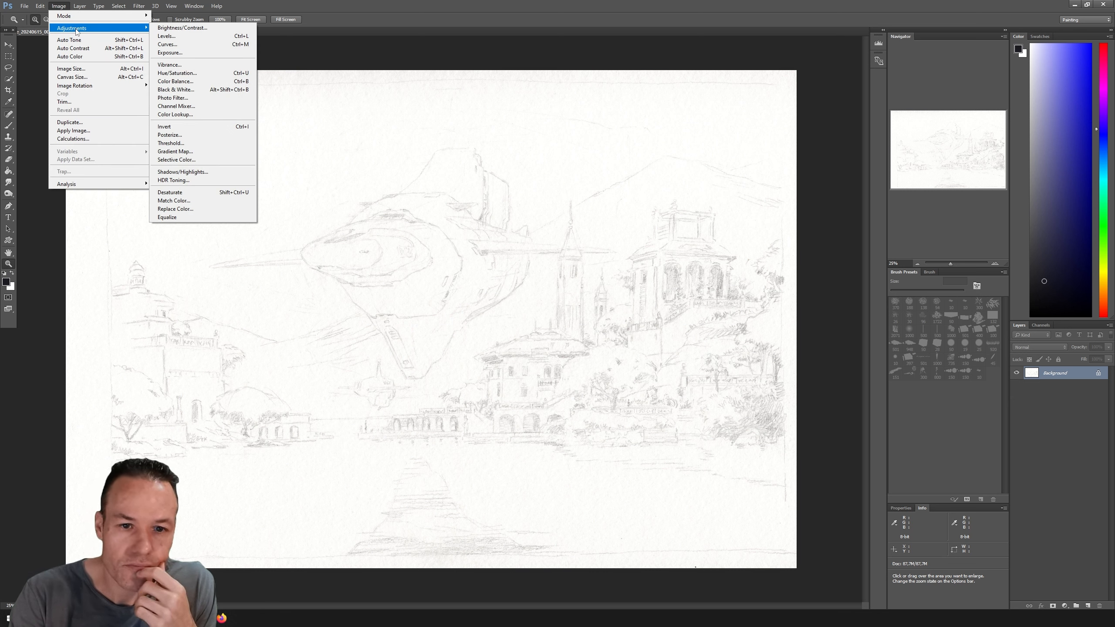
left_click(200, 199)
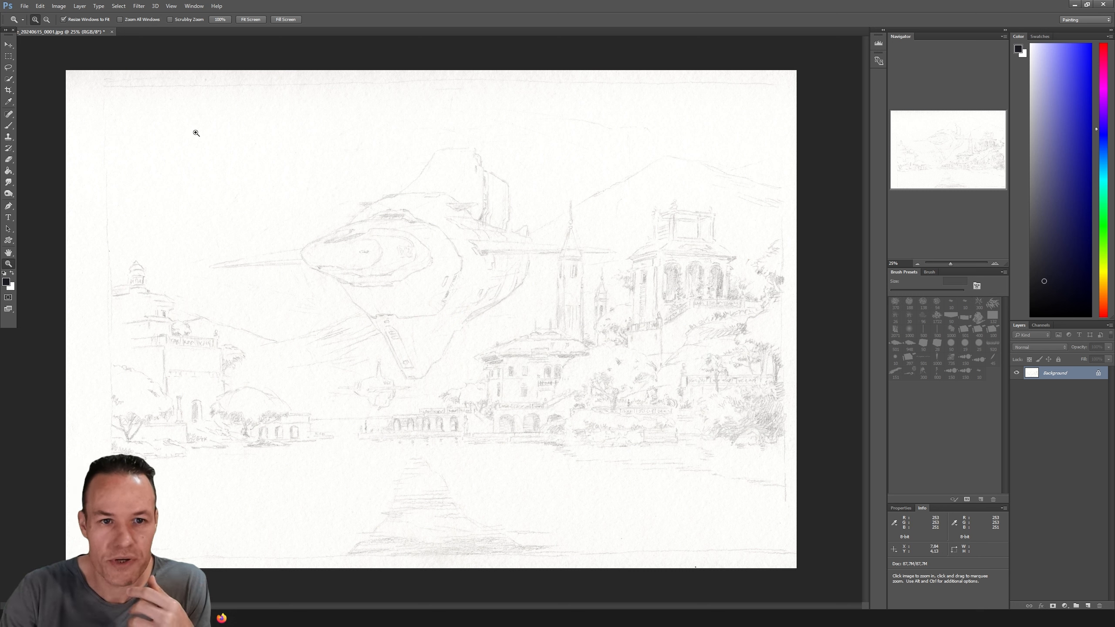
left_click(58, 6)
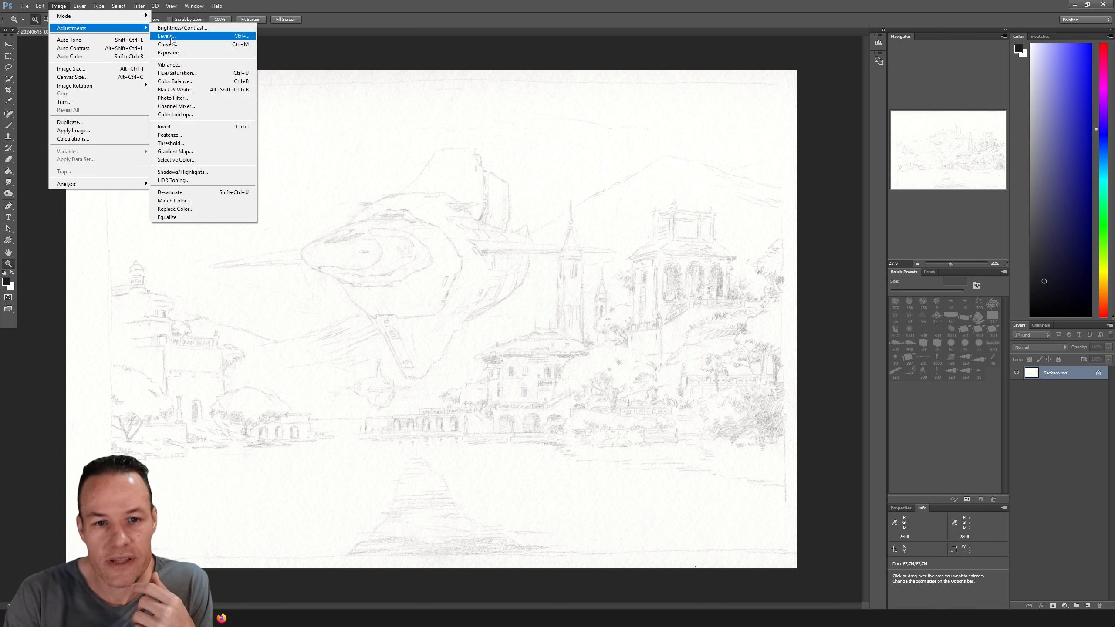
left_click(203, 196)
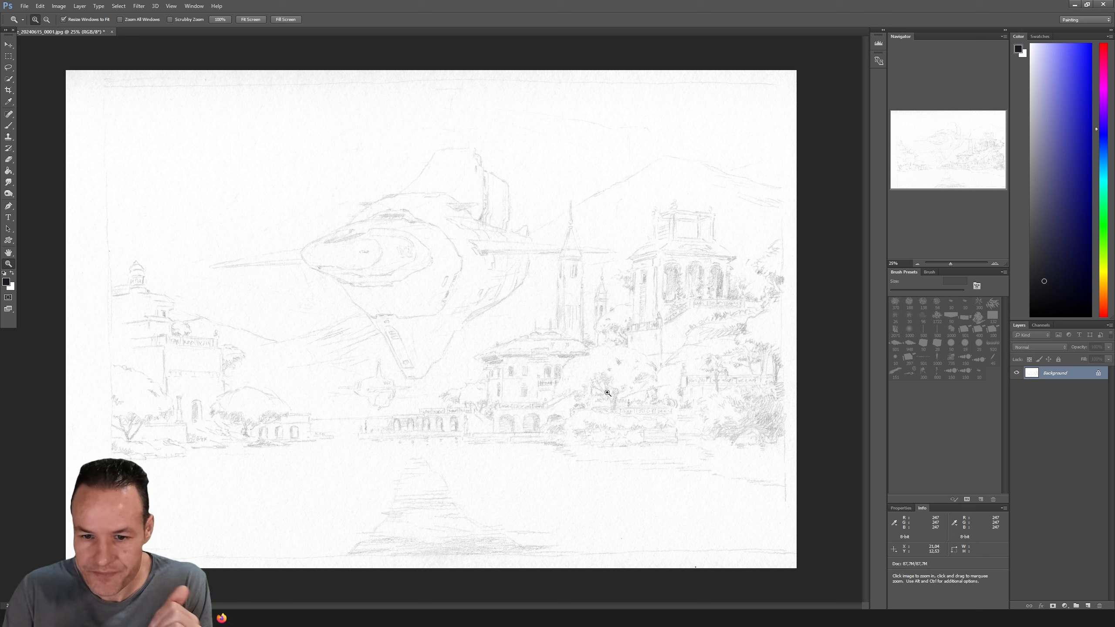
Start a Levels adjustment on the RGB channel with the input black point at 145 and the white point at 246.
left_click(58, 6)
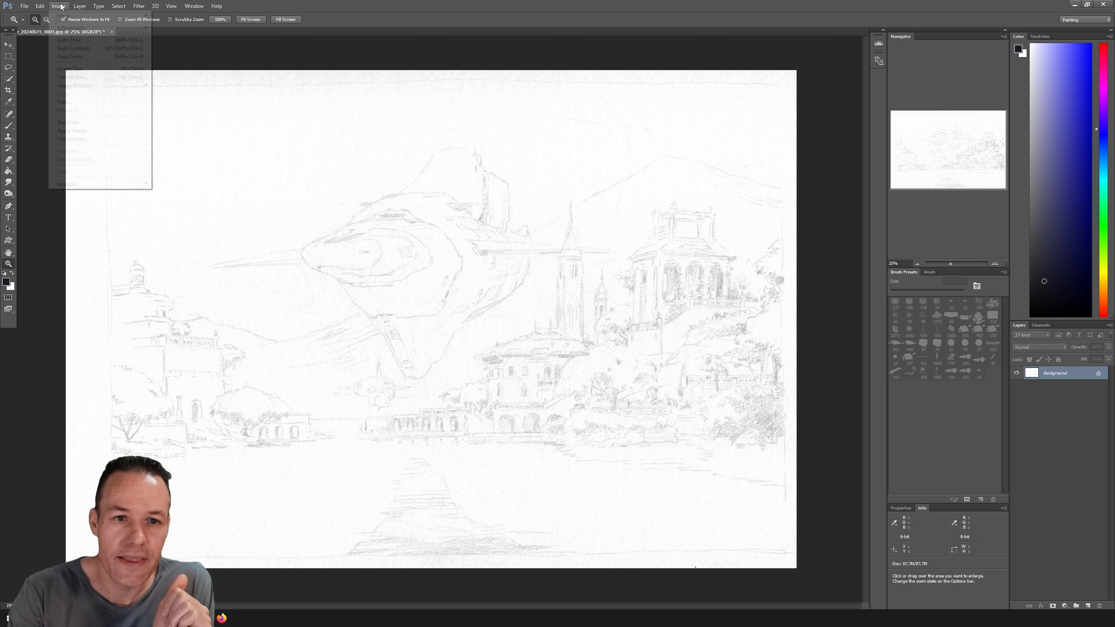
mouse_move(75, 29)
left_click(210, 37)
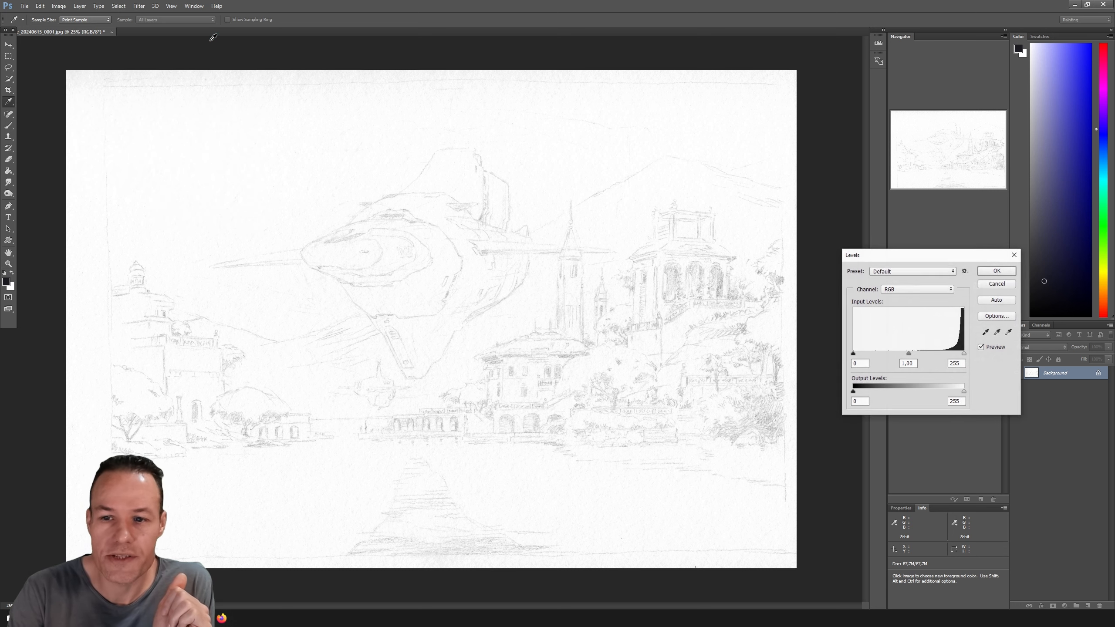
left_click_drag(946, 256, 821, 96)
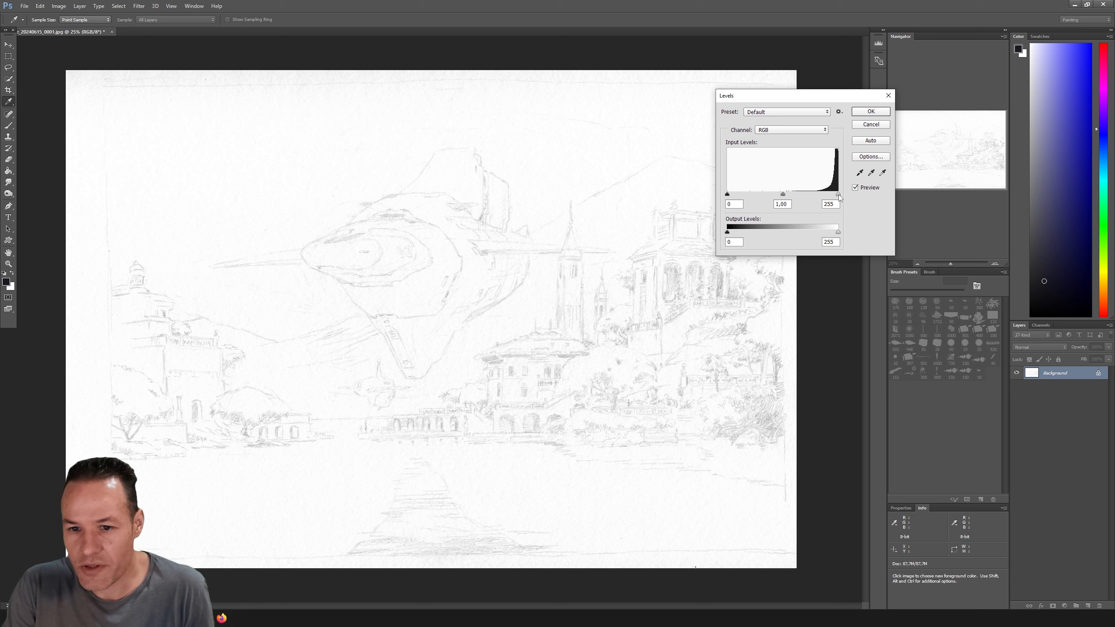
mouse_move(838, 197)
left_mouse_down()
mouse_move(826, 199)
mouse_move(839, 199)
left_mouse_up()
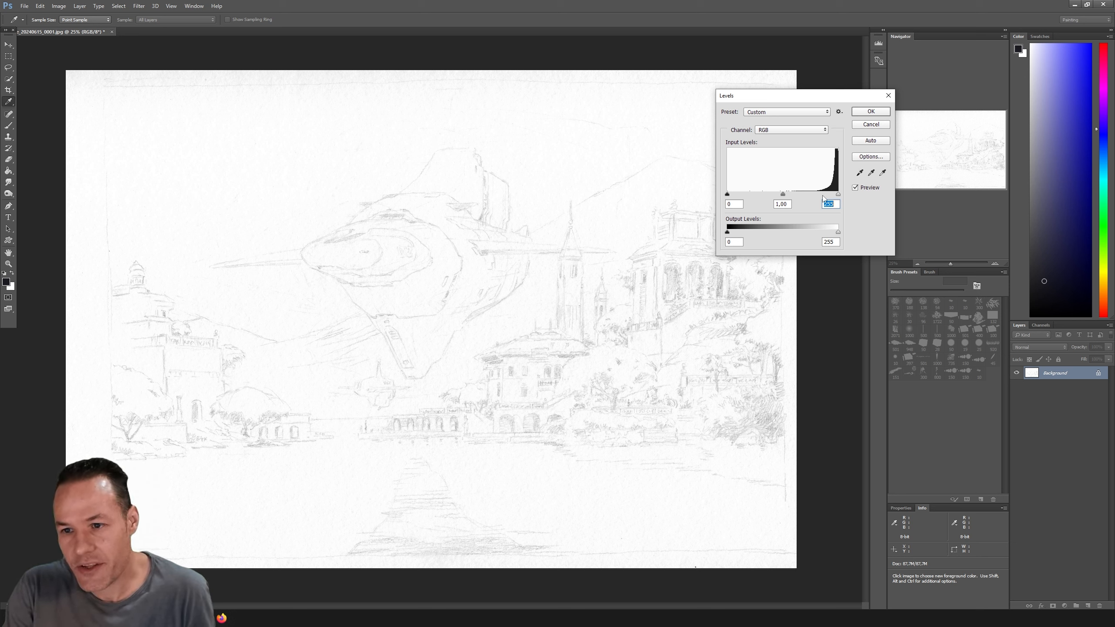
left_click_drag(839, 196, 837, 196)
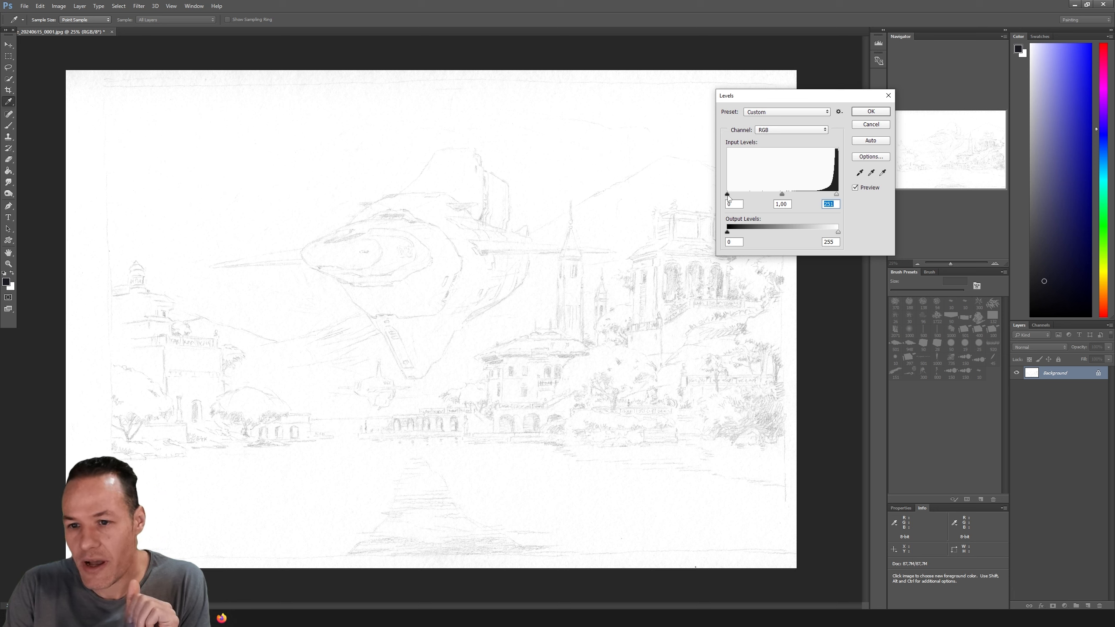
left_click_drag(728, 197, 791, 205)
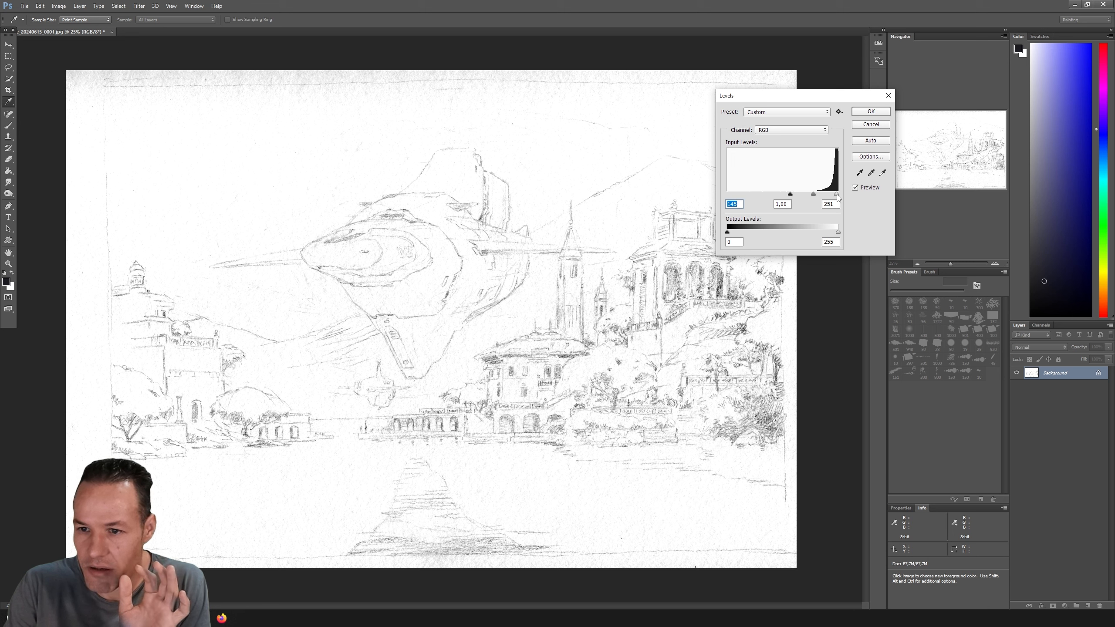
left_click_drag(836, 195, 835, 196)
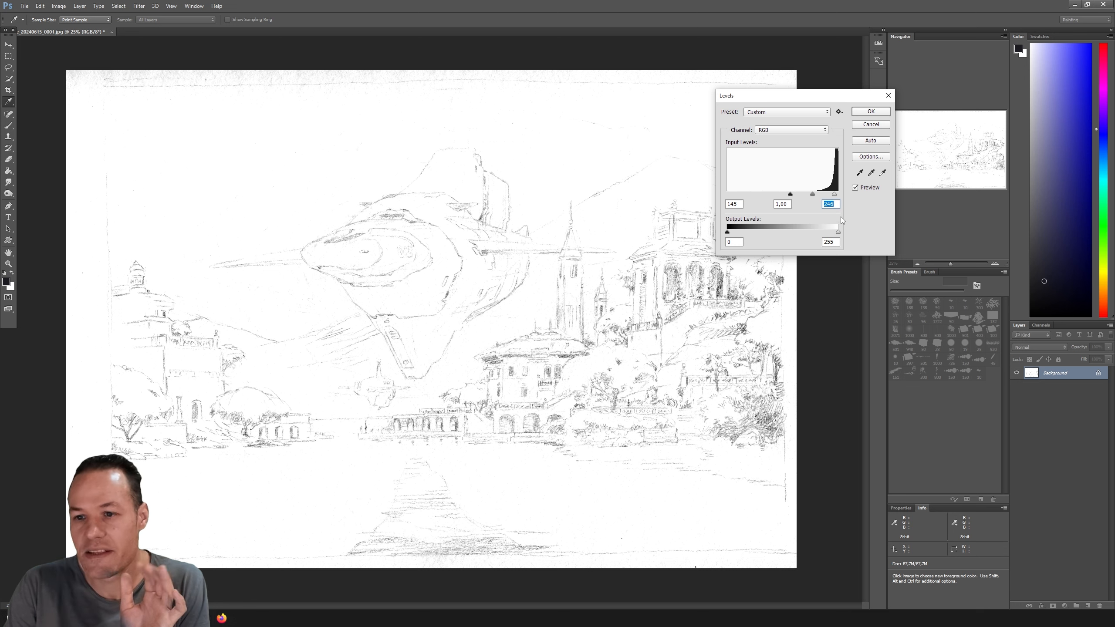
Compare the sketch with and without the Levels adjustment by switching its preview off and on.
left_click(854, 189)
left_click(855, 188)
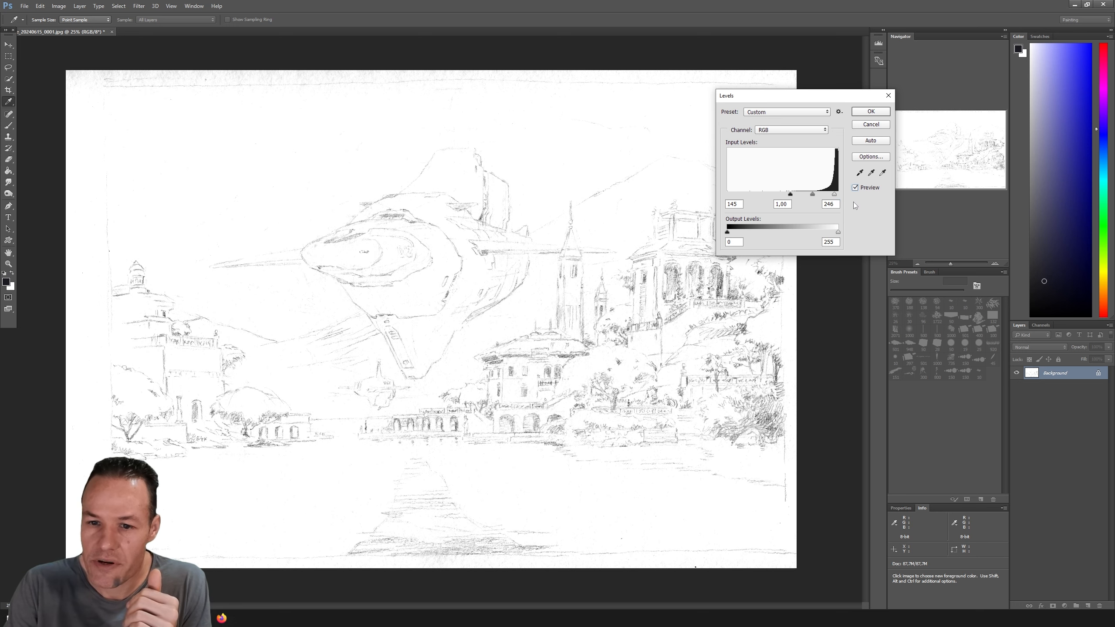
left_click(854, 188)
left_click(855, 189)
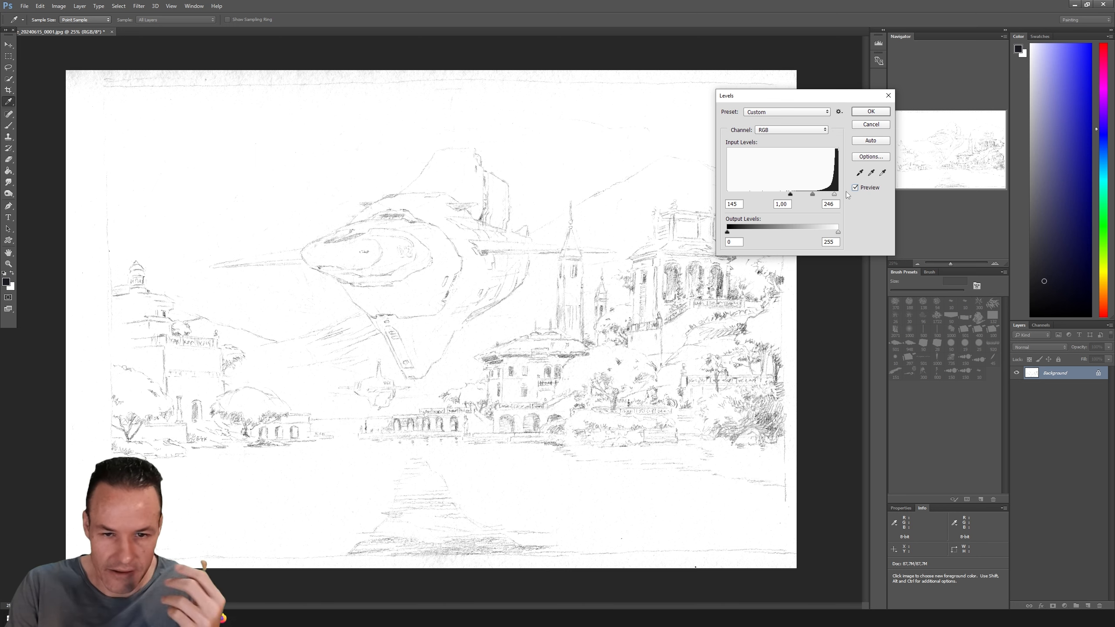
left_click(854, 189)
left_click(855, 189)
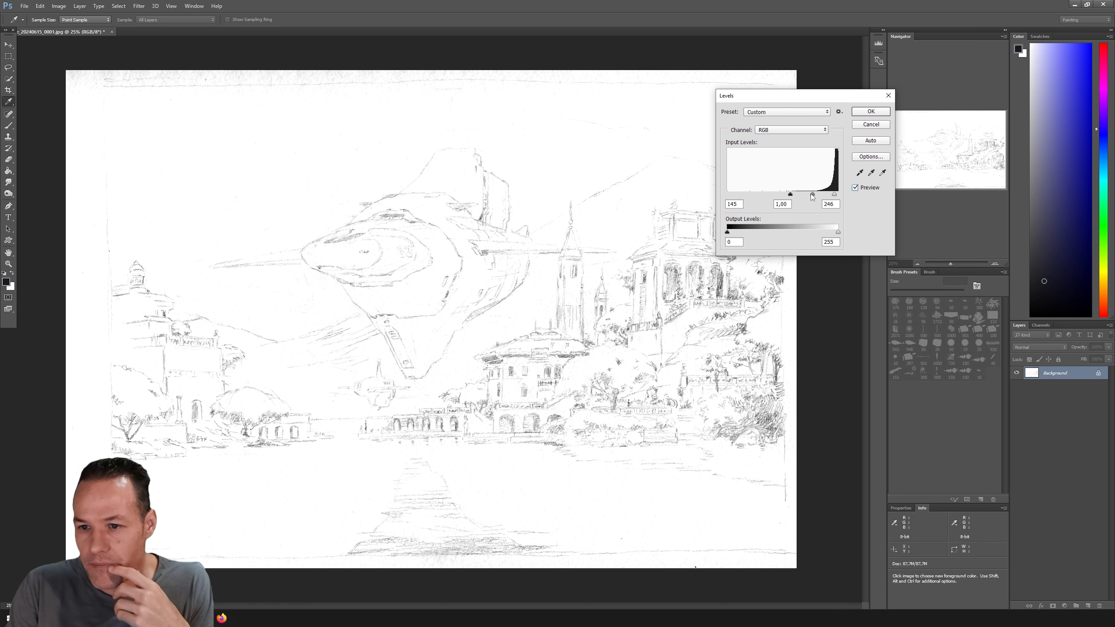
Darken the Levels midtones to 0.80, raise the input black point to 162, and apply the adjustment.
left_click_drag(812, 195, 815, 195)
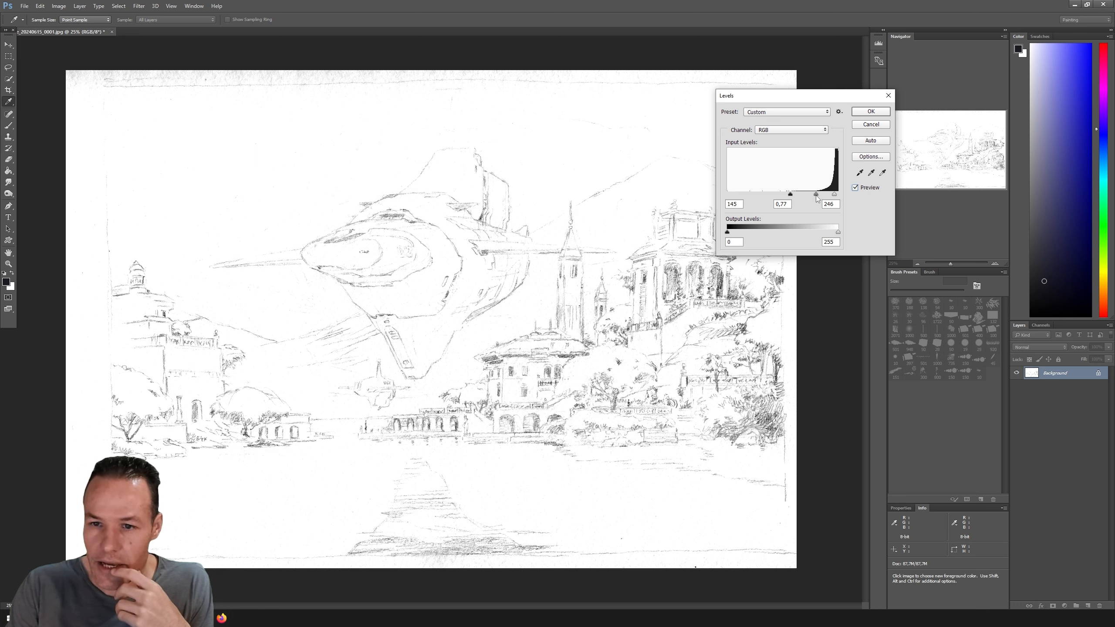
left_click_drag(817, 195, 816, 194)
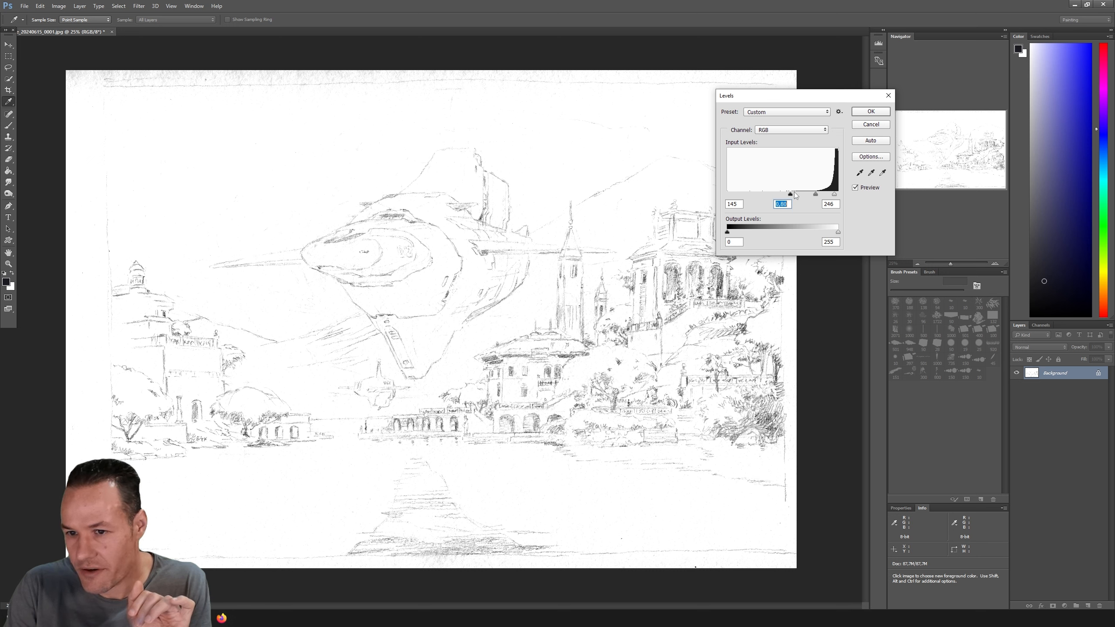
left_click_drag(792, 196, 799, 197)
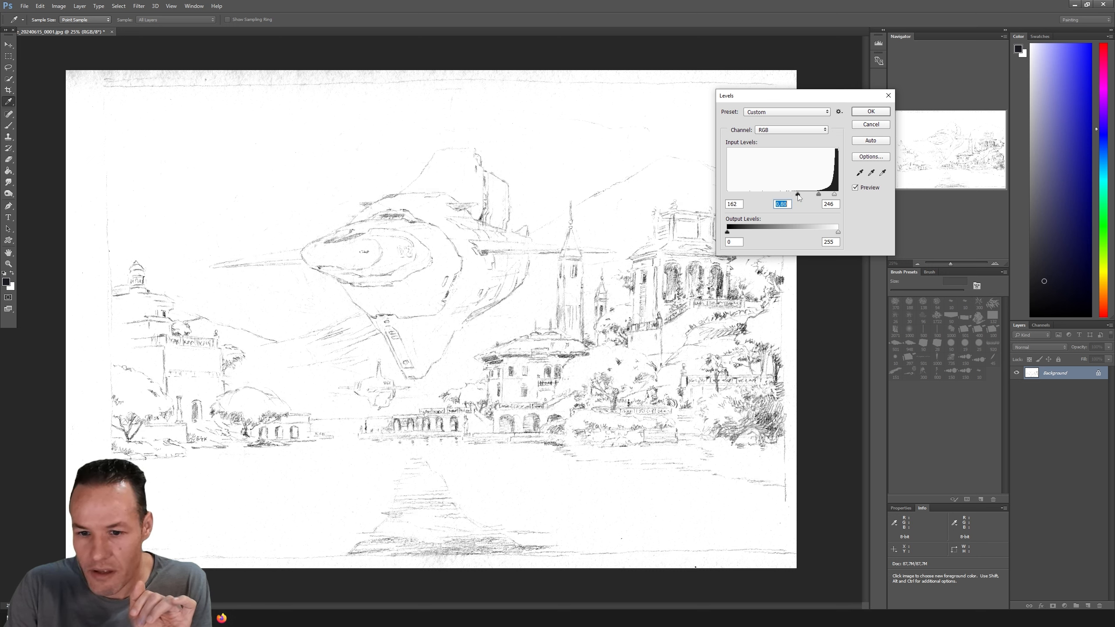
left_click(863, 113)
key("z")
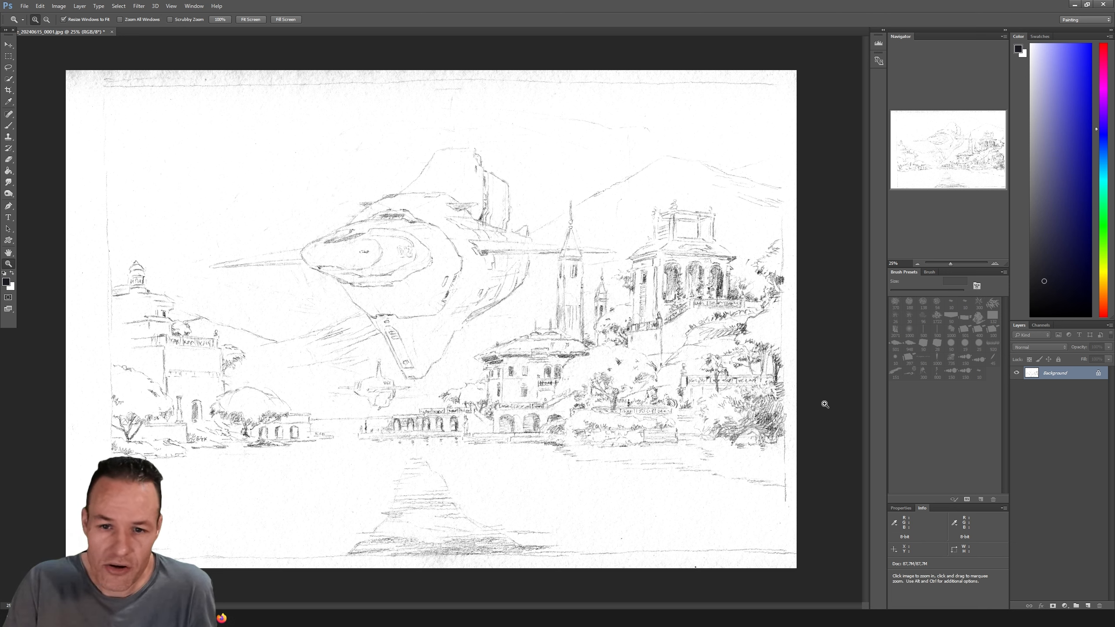
Duplicate the Background layer within the same document, keeping the name Background copy.
right_click(1055, 374)
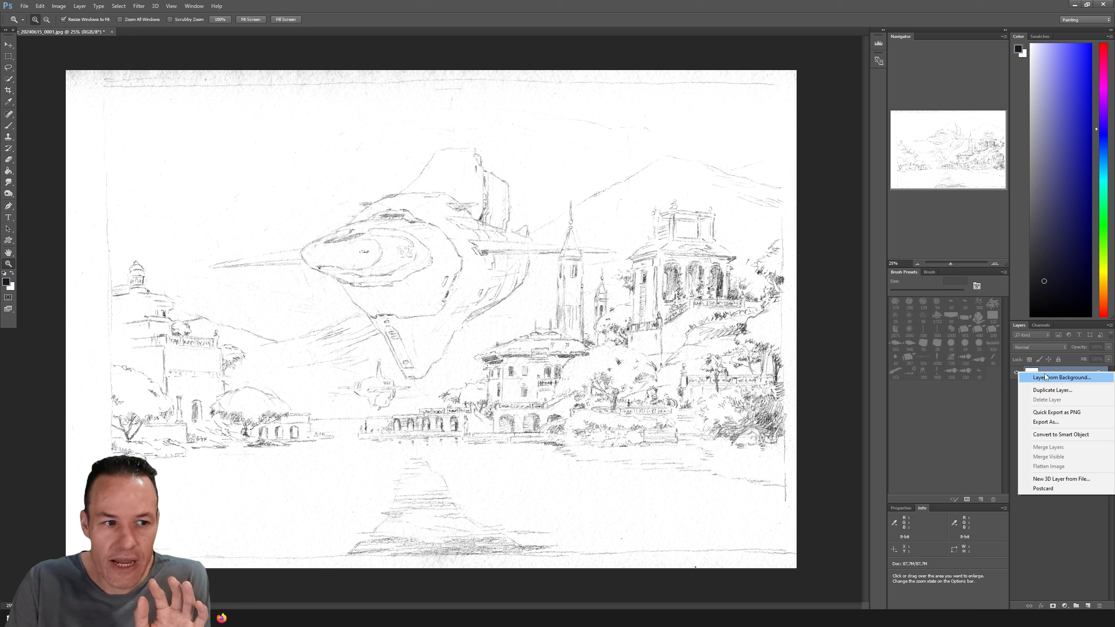
left_click(1052, 391)
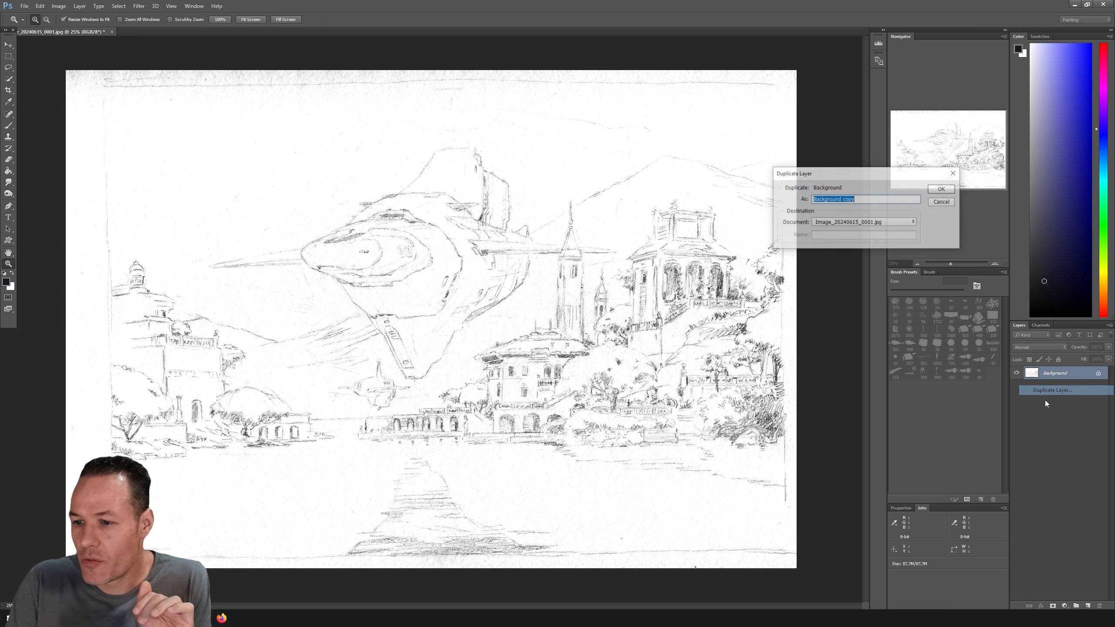
left_click(942, 189)
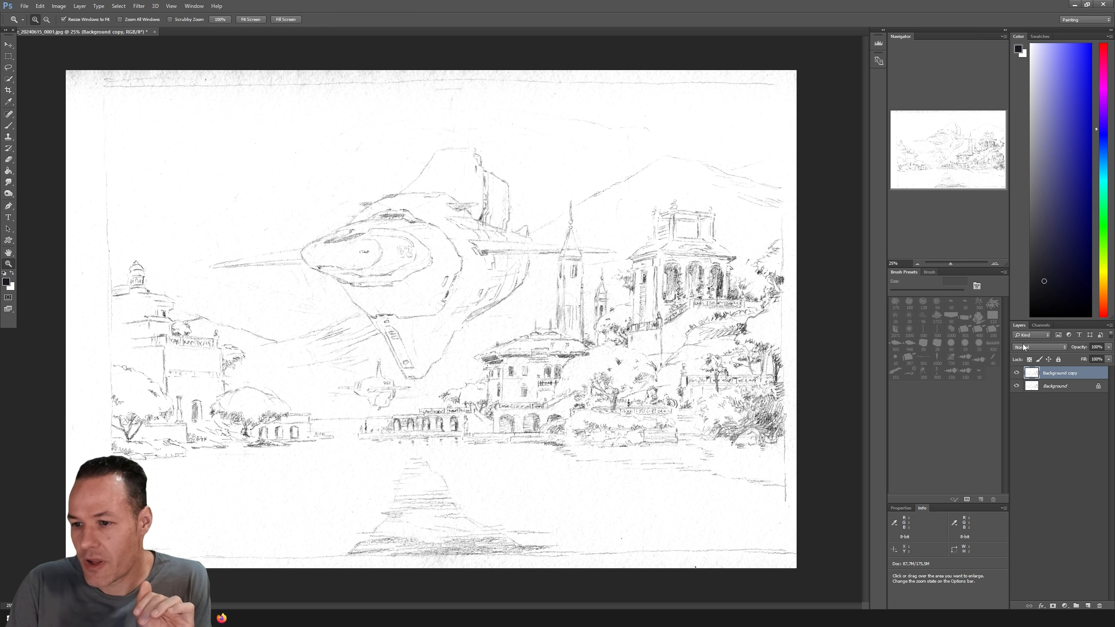
Add a new layer between Background and Background copy and fill it with white.
left_click(1050, 388)
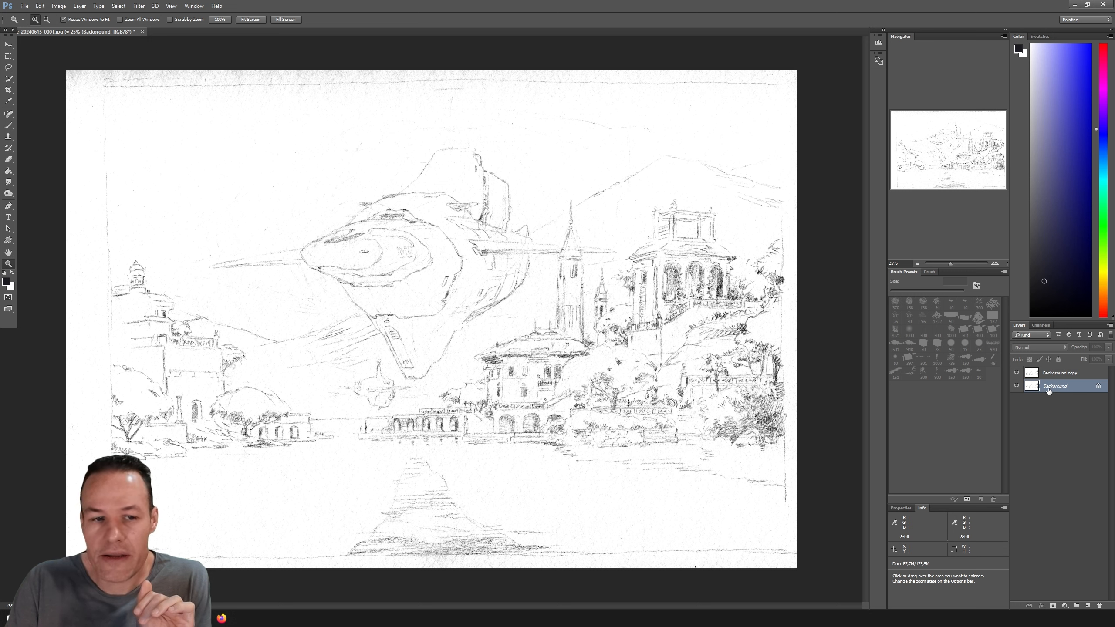
left_click(1087, 607)
key("x")
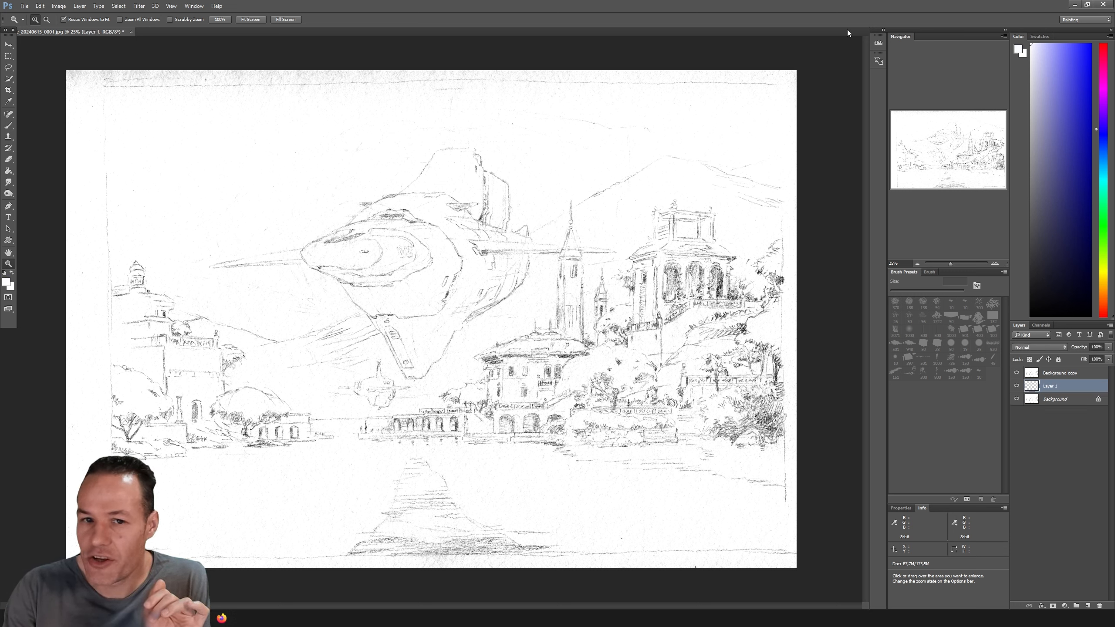
left_click(8, 172)
left_click(99, 173)
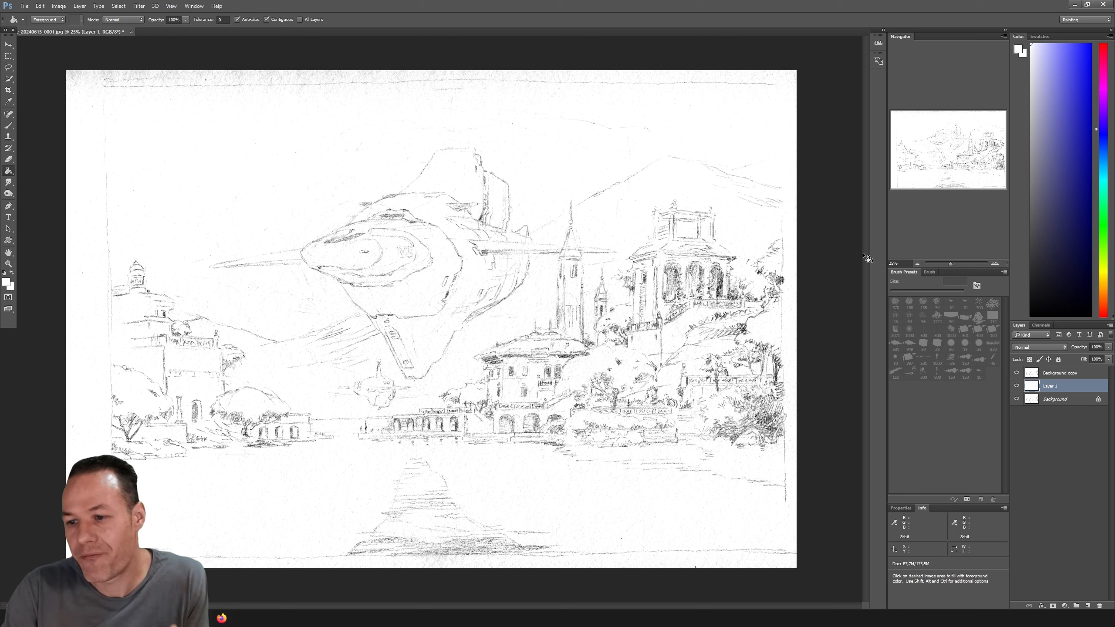
Merge the white layer with the Background while Background copy is hidden, and show Background copy again as the active layer.
left_click(1017, 373)
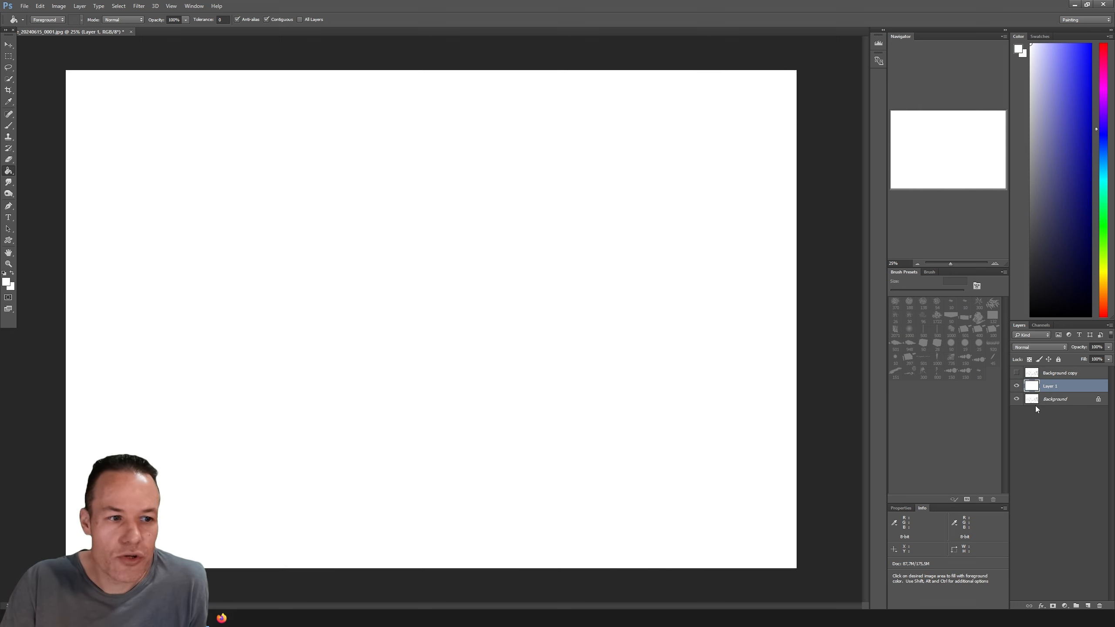
left_click(1050, 403, "shift")
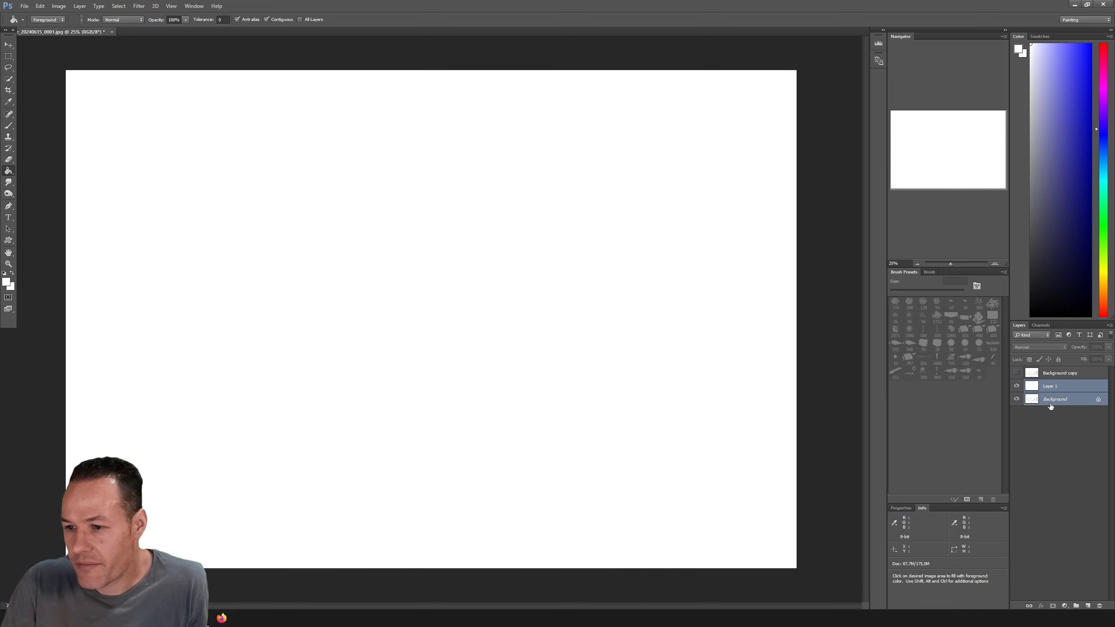
right_click(1054, 400)
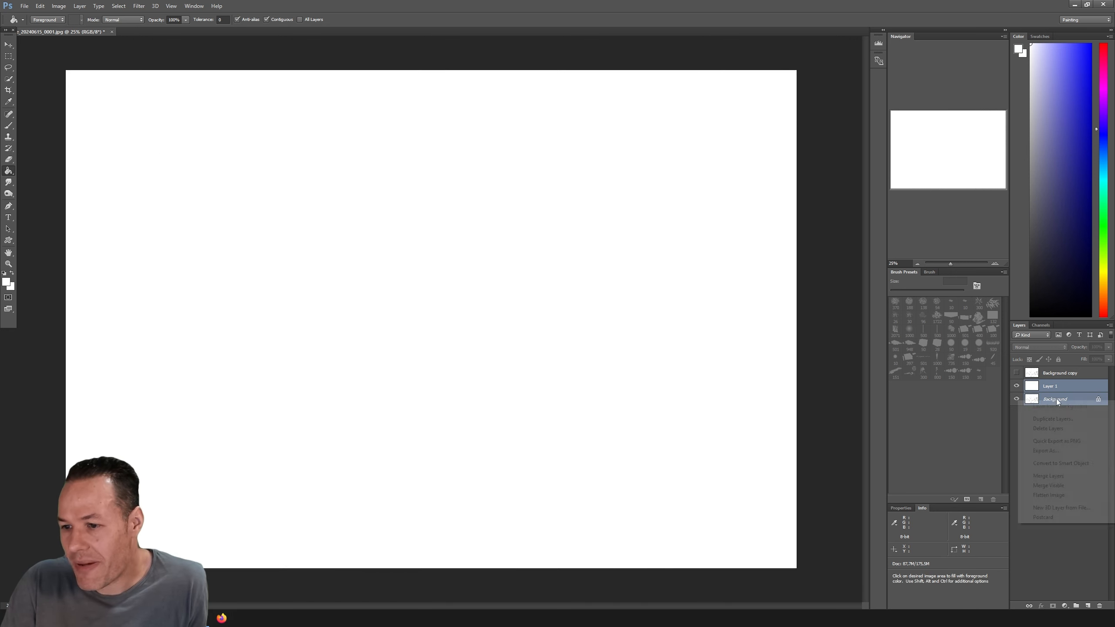
left_click(1049, 476)
left_click(1059, 373)
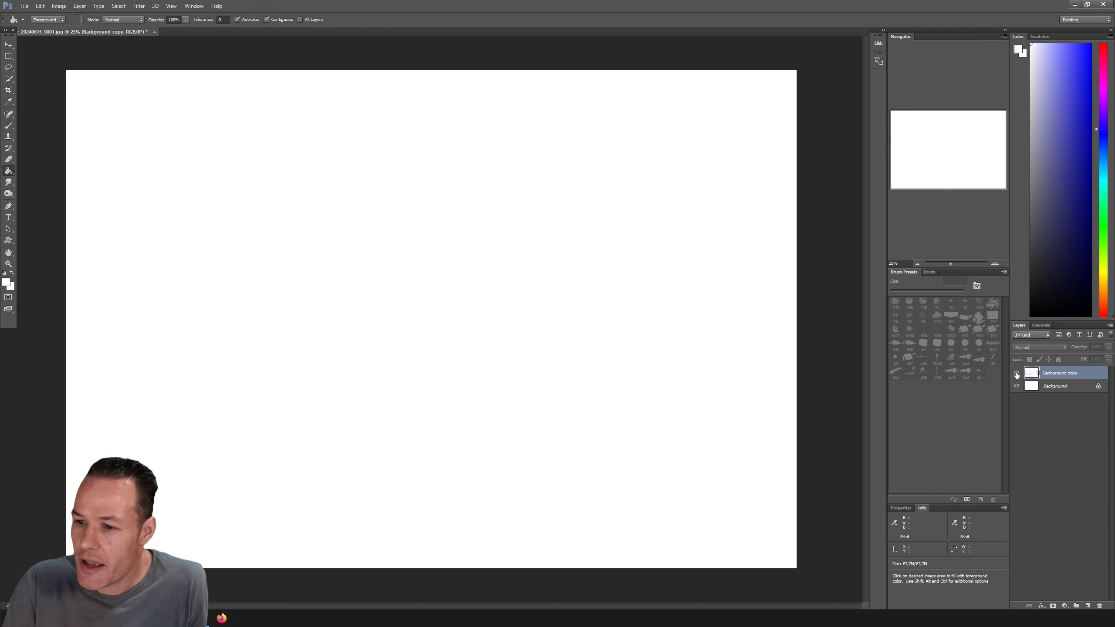
left_click(1017, 373)
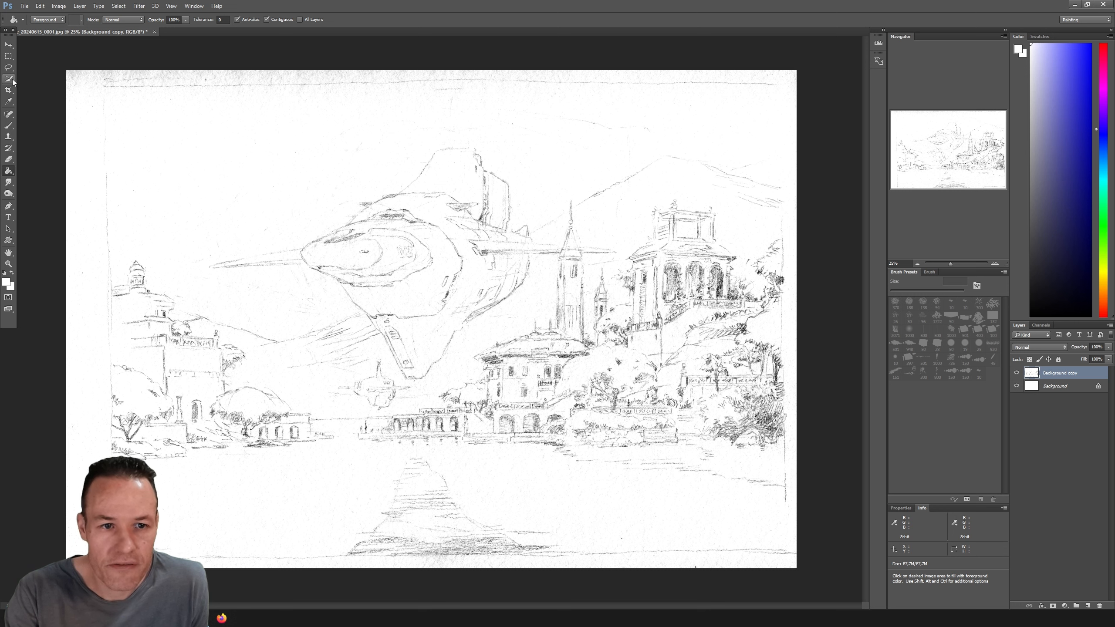
Switch to the Eraser for cleaning up the Background copy layer.
key("e")
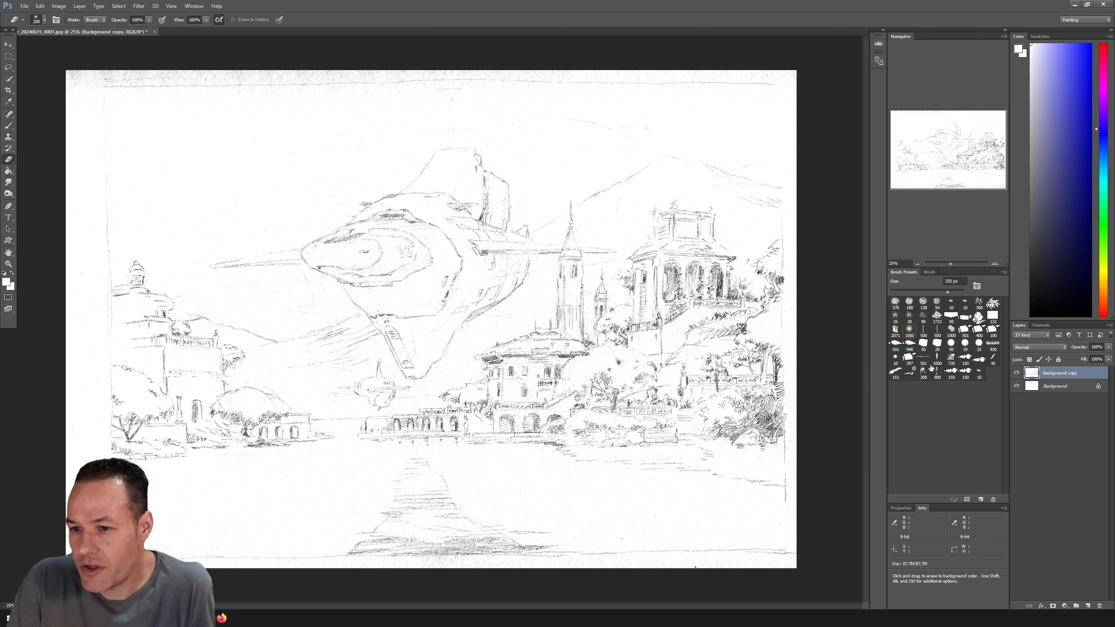
left_click(46, 19)
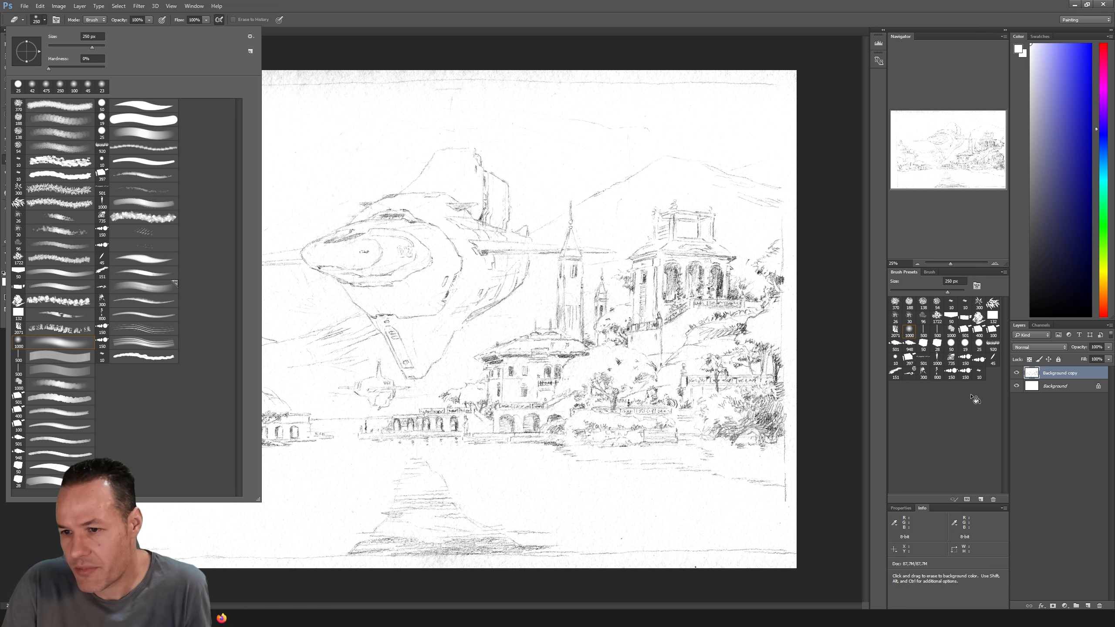
left_click(970, 413)
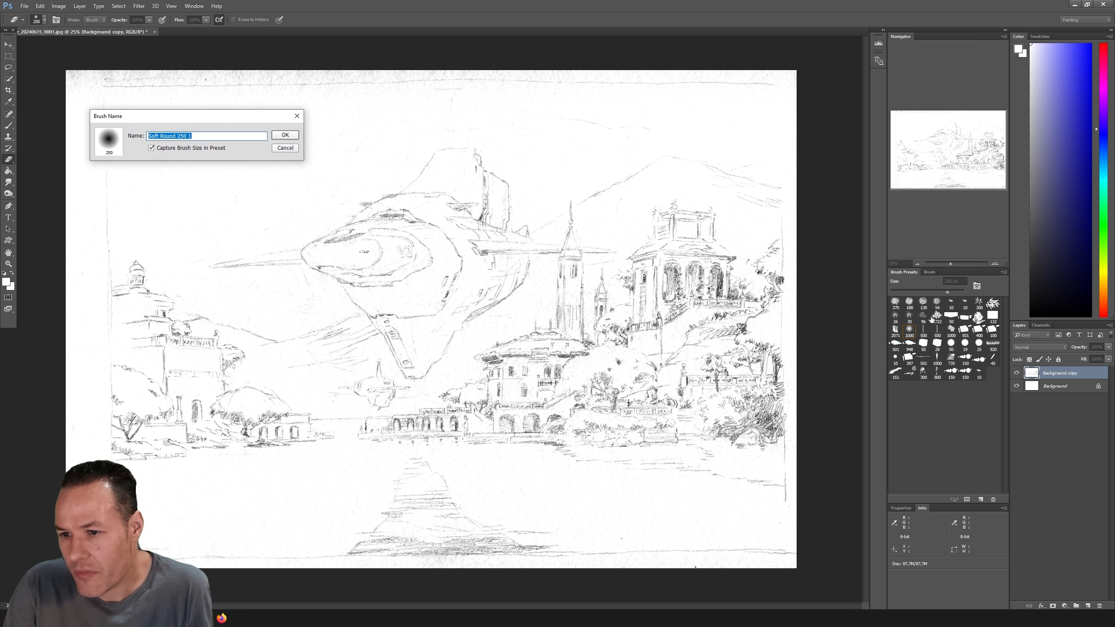
left_click(285, 148)
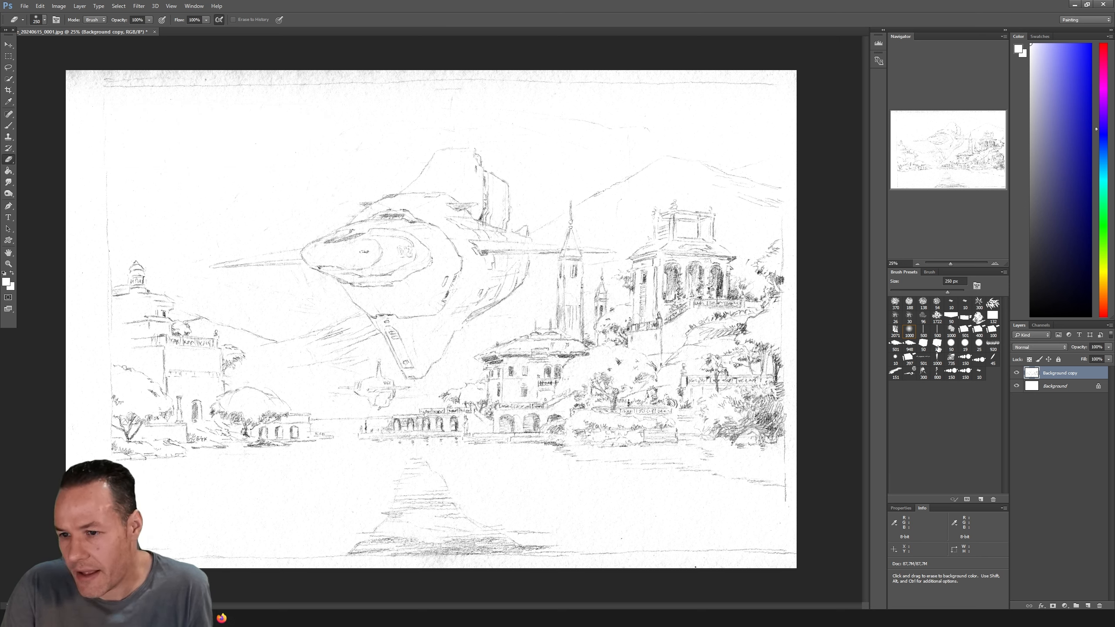
Give the Eraser the hard round 19 px preset and enlarge it to 156 px.
left_click(979, 343)
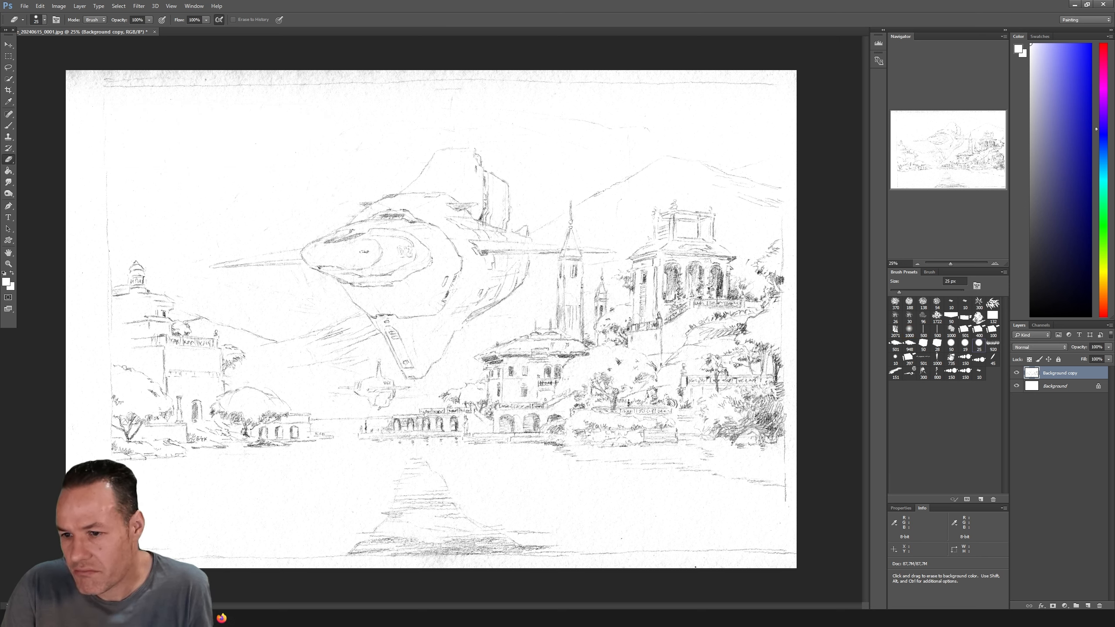
left_click(965, 345)
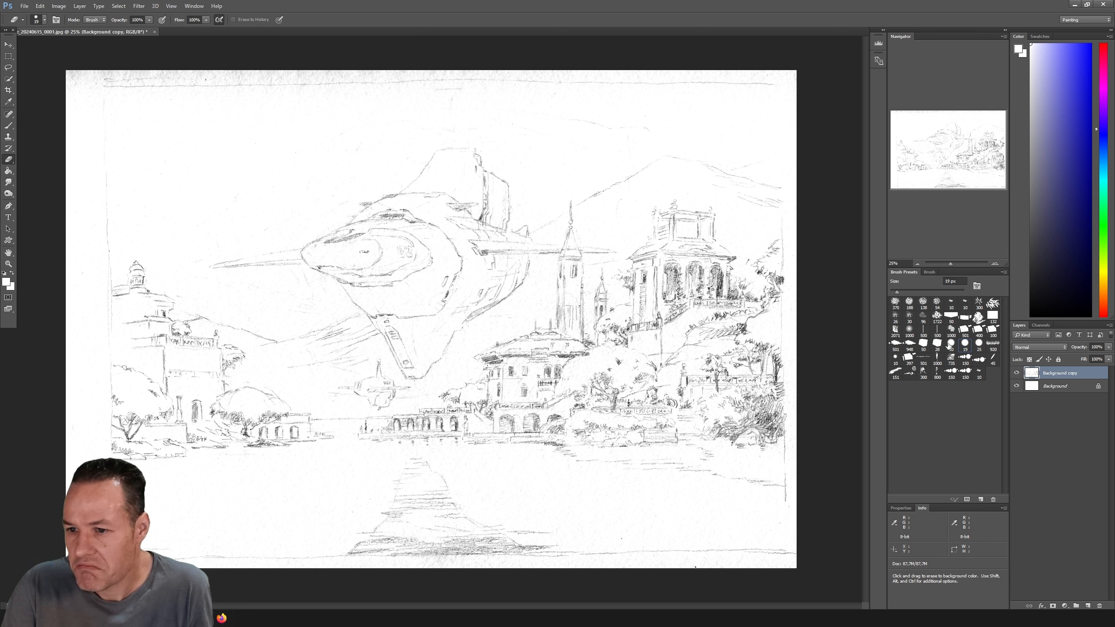
left_click(937, 291)
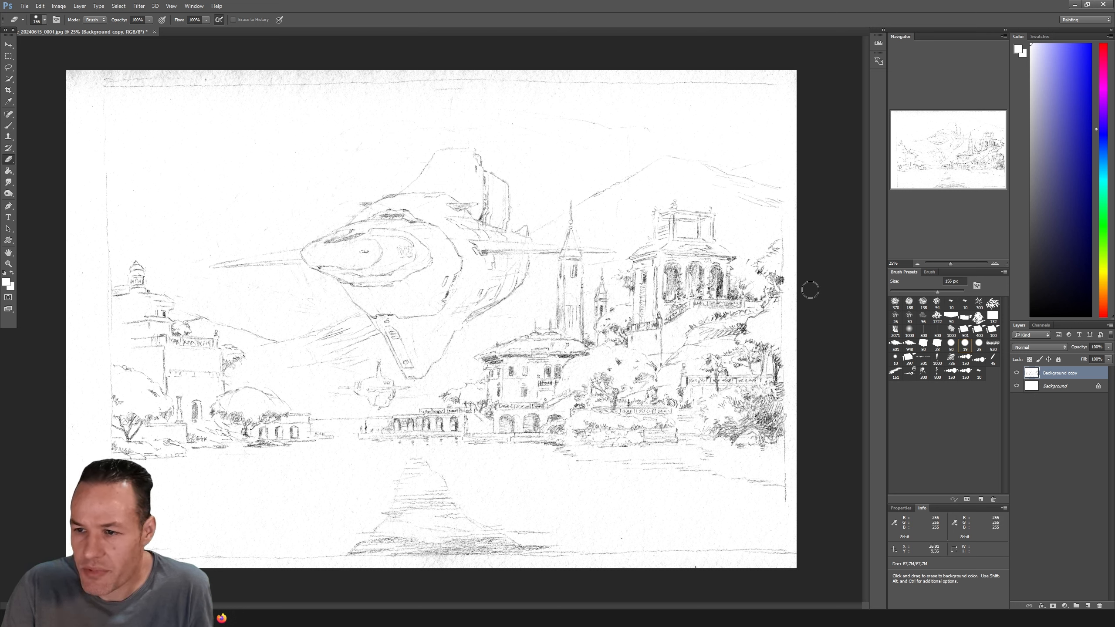
Set the foreground color to black and give the Brush tool a hard round tip at 160 px.
left_click(1035, 308)
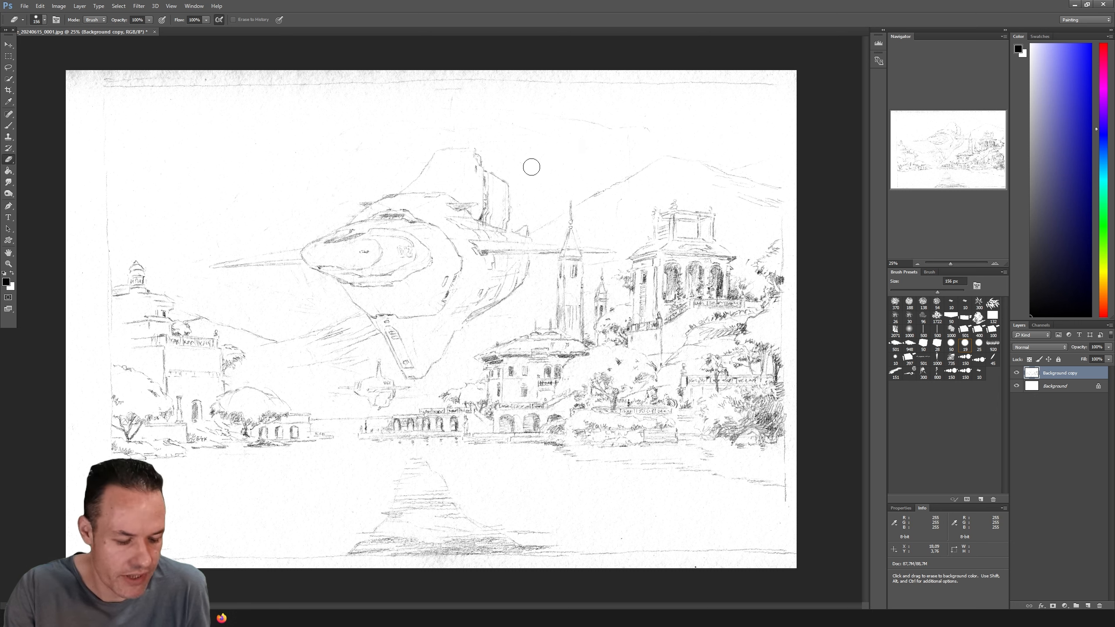
key("b")
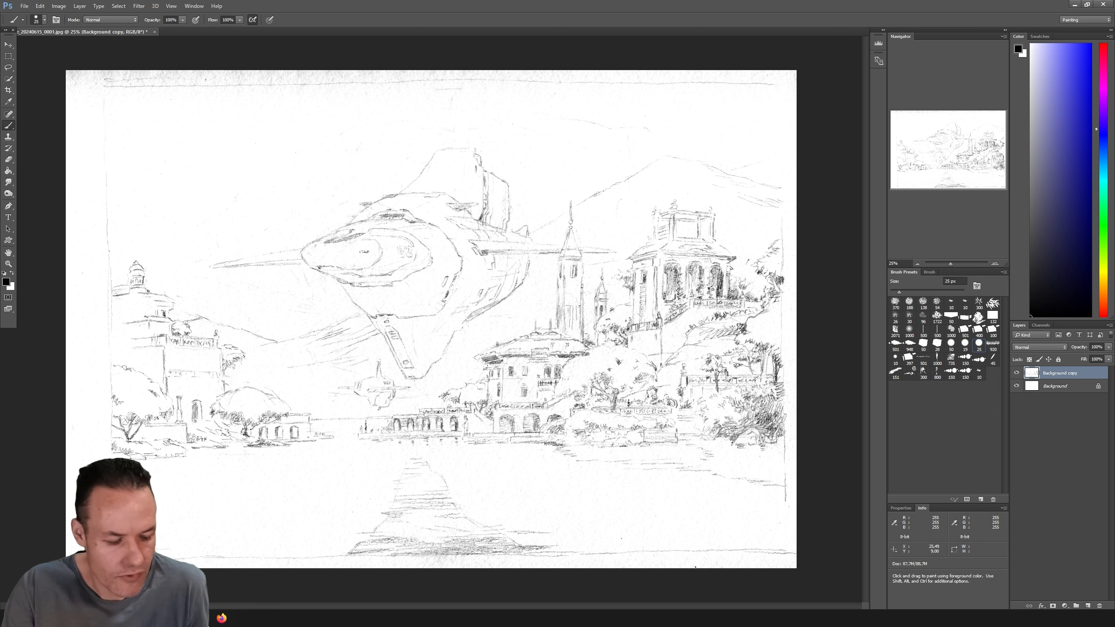
left_click(964, 343)
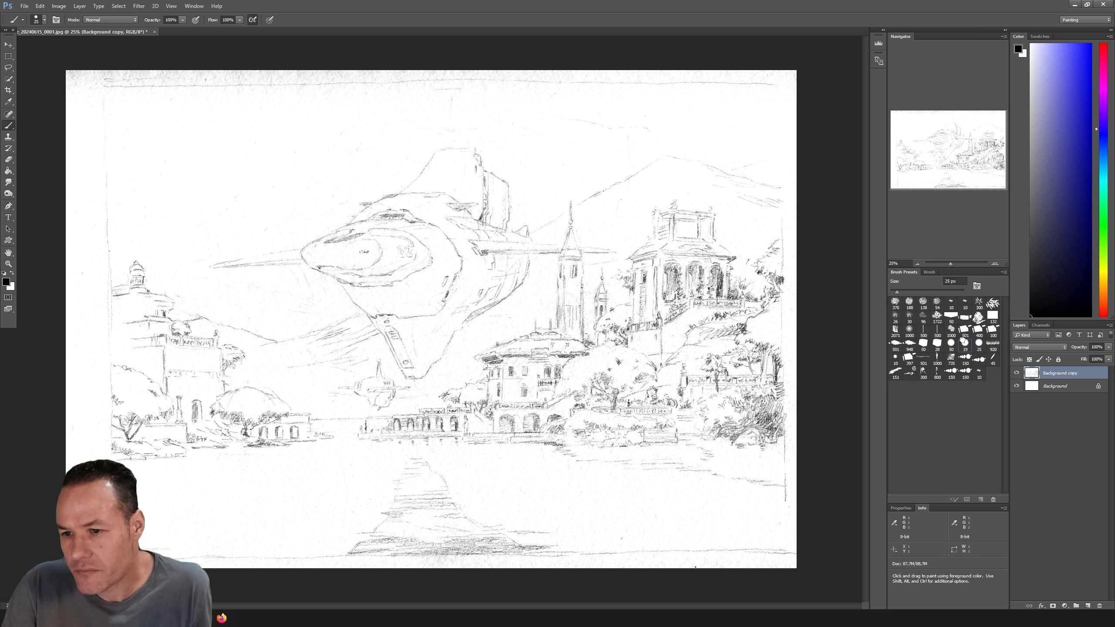
left_click_drag(898, 291, 938, 291)
Stamp six black test dots around the mountain peak above the pavilion on the Background copy layer.
left_click(697, 175)
left_click(718, 143)
left_click(629, 162)
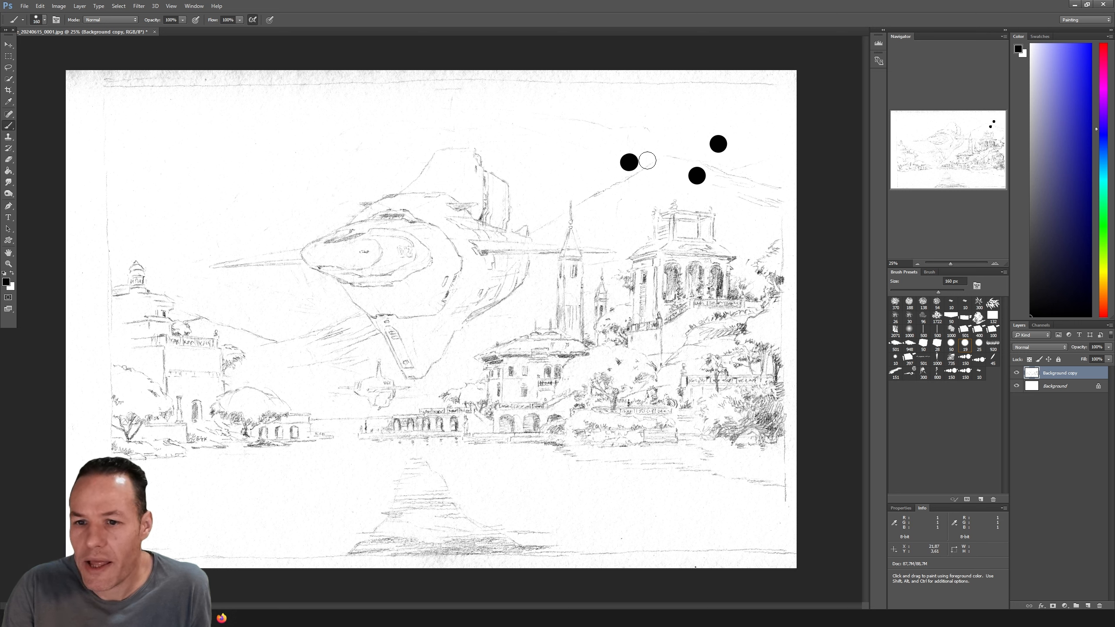
left_click(678, 168)
left_click(651, 193)
left_click(673, 194)
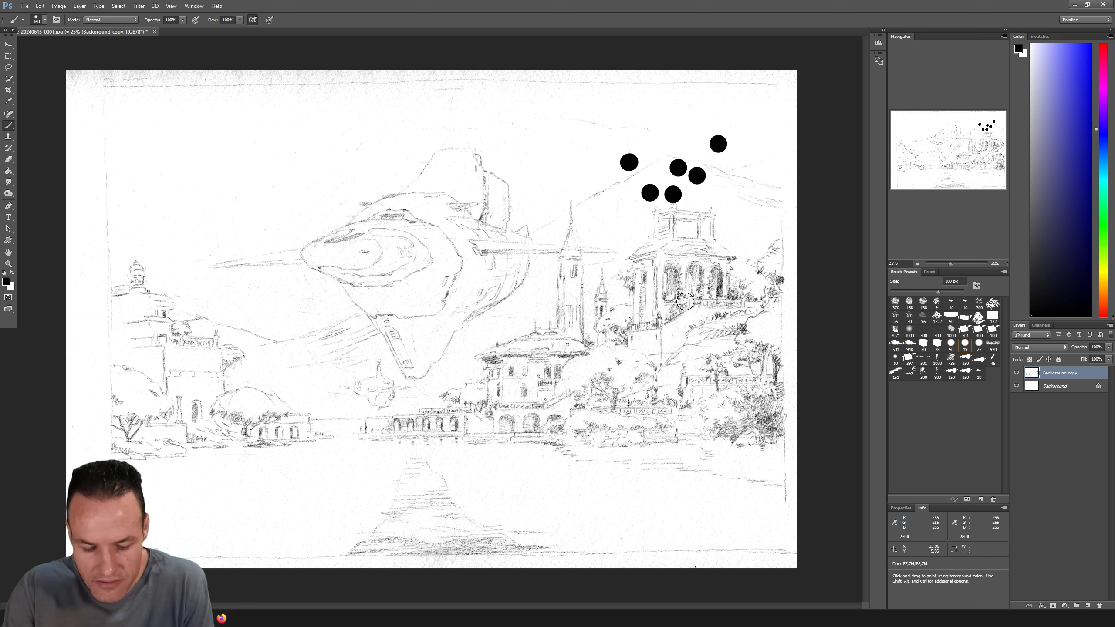
Undo all six black test dots painted around the mountain peak.
key("ctrl+alt+z")
key("ctrl+alt+z")
key("ctrl+alt+z")
key("ctrl+alt+z")
key("ctrl+alt+z")
key("ctrl+alt+z")
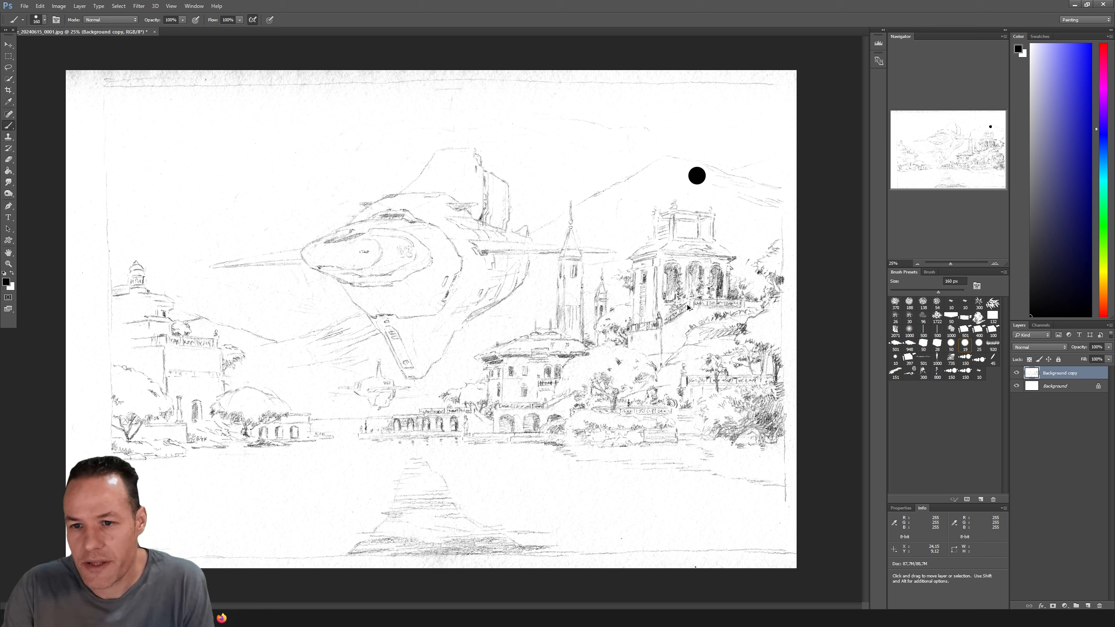
Erase the smudges and border line along the sketch's upper edge from its right side to about mid-width using the hard Eraser.
key("e")
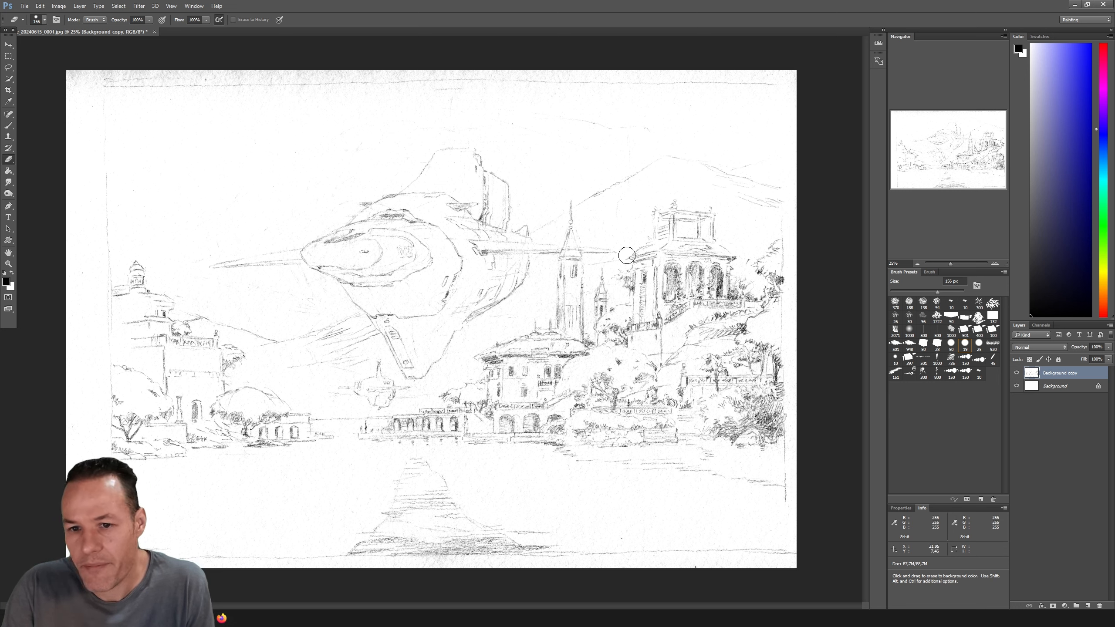
mouse_move(631, 88)
left_mouse_down()
mouse_move(776, 88)
mouse_move(699, 75)
mouse_move(792, 80)
mouse_move(523, 85)
mouse_move(507, 76)
mouse_move(471, 99)
mouse_move(477, 111)
mouse_move(431, 128)
mouse_move(532, 104)
mouse_move(370, 77)
mouse_move(504, 80)
mouse_move(381, 109)
left_mouse_up()
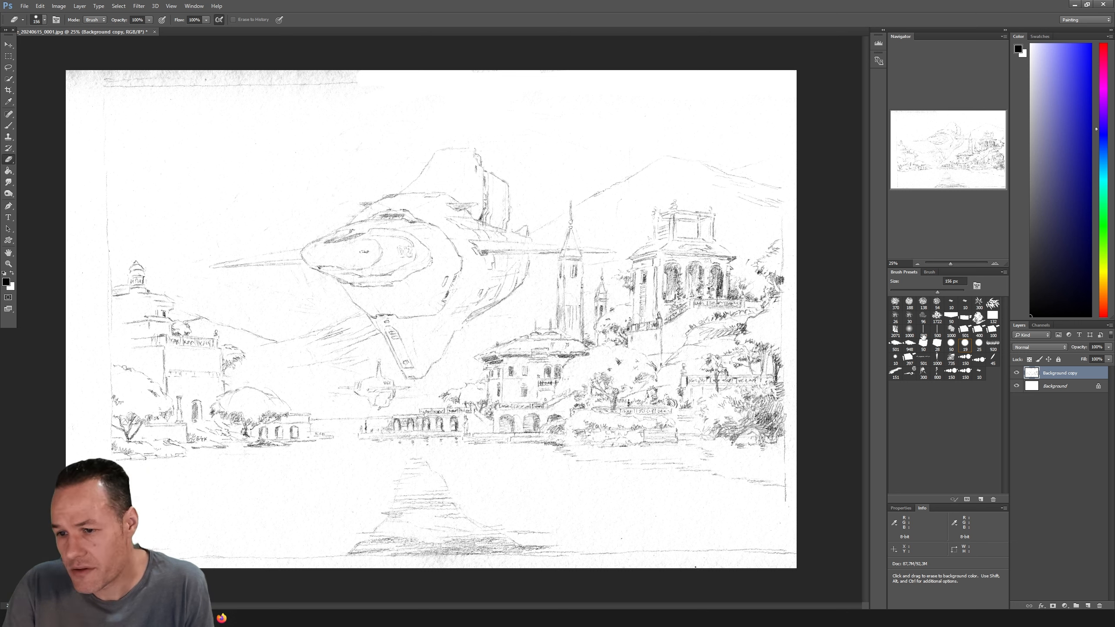
Erase the remaining smudges and border lines along the sketch's upper and lower edges with a soft round Eraser of about 400 px.
left_click(909, 329)
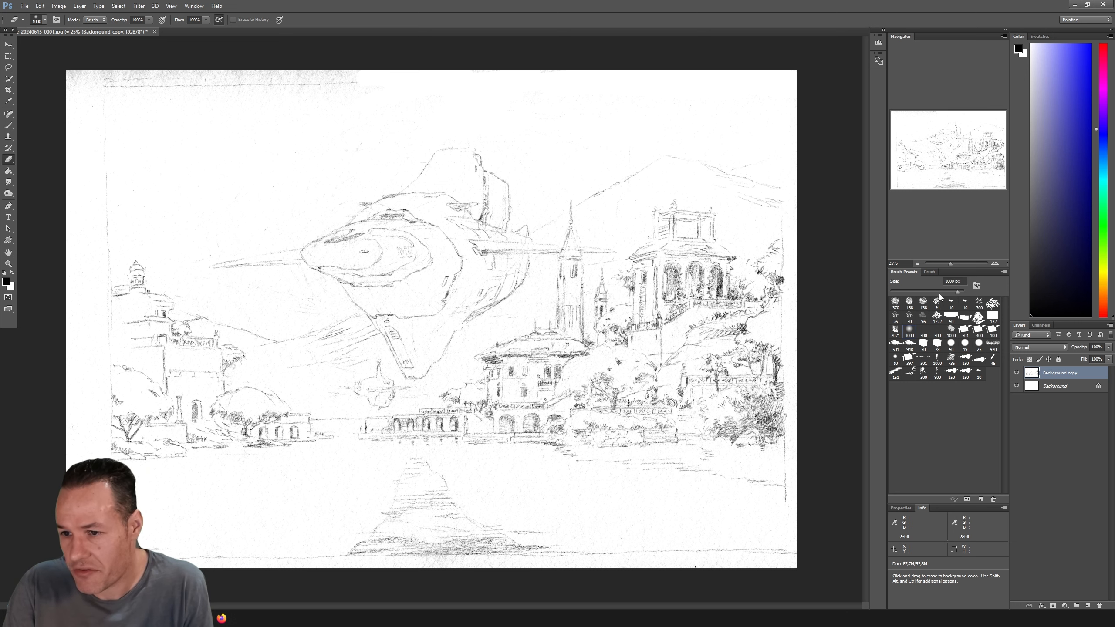
left_click(953, 293)
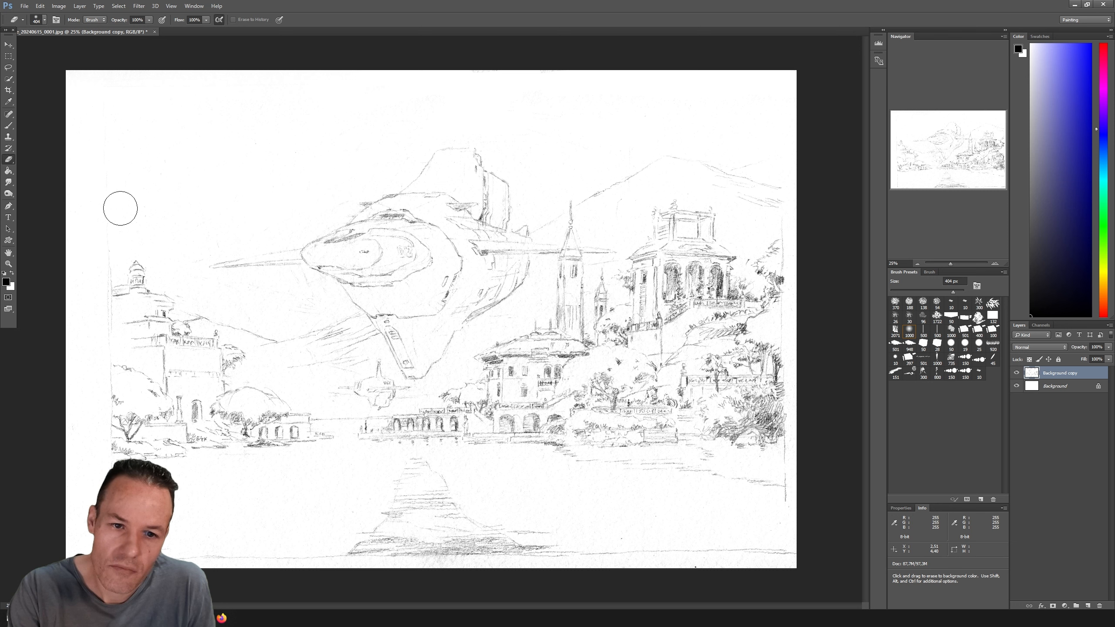
mouse_move(148, 72)
left_mouse_down()
mouse_move(755, 104)
mouse_move(746, 151)
mouse_move(772, 154)
mouse_move(798, 184)
left_mouse_up()
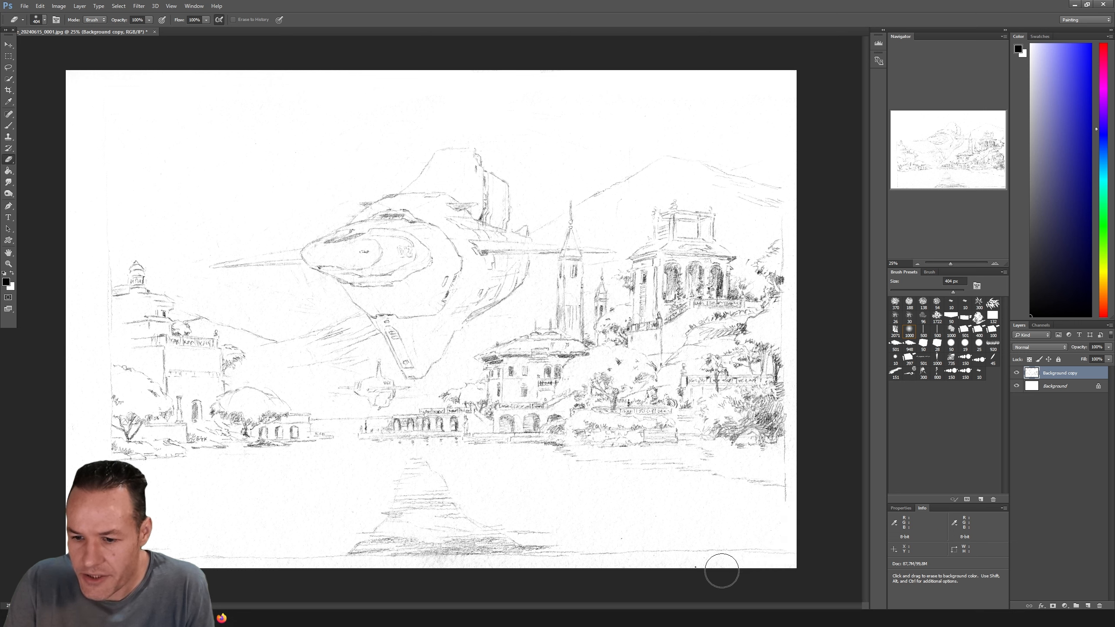
mouse_move(661, 556)
left_mouse_down()
mouse_move(613, 559)
mouse_move(808, 557)
mouse_move(583, 565)
mouse_move(601, 547)
mouse_move(546, 523)
mouse_move(616, 507)
mouse_move(508, 471)
mouse_move(532, 475)
mouse_move(306, 480)
left_mouse_up()
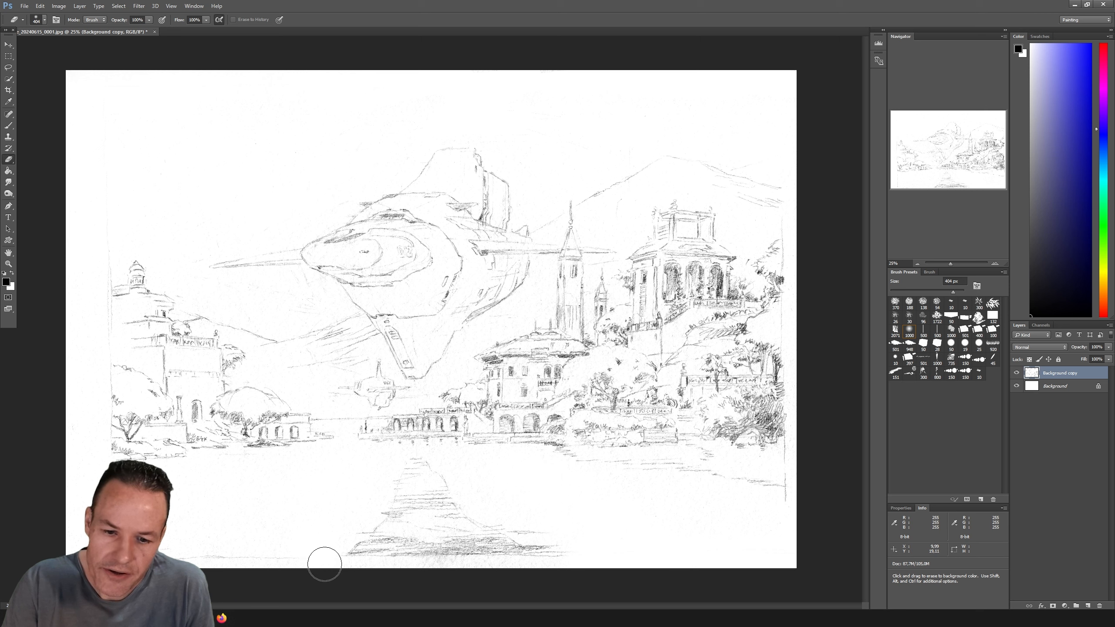
left_click_drag(102, 488, 107, 489)
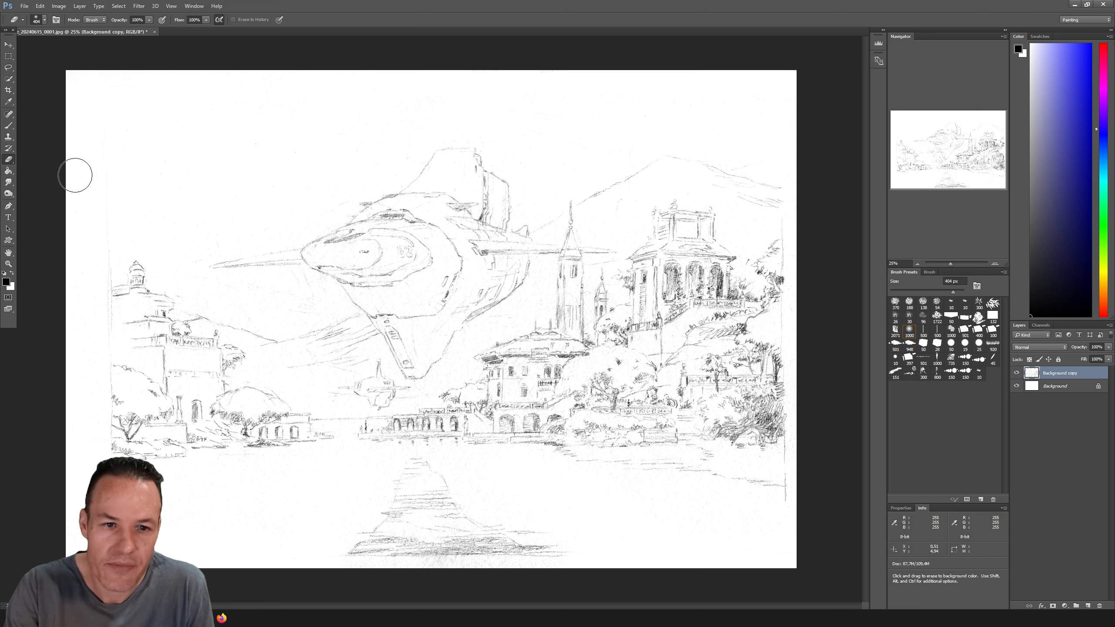
Lasso and delete an empty paper patch below the ship's left wing, deselect, and check the transparent areas with the Background layer temporarily hidden.
left_click(9, 68)
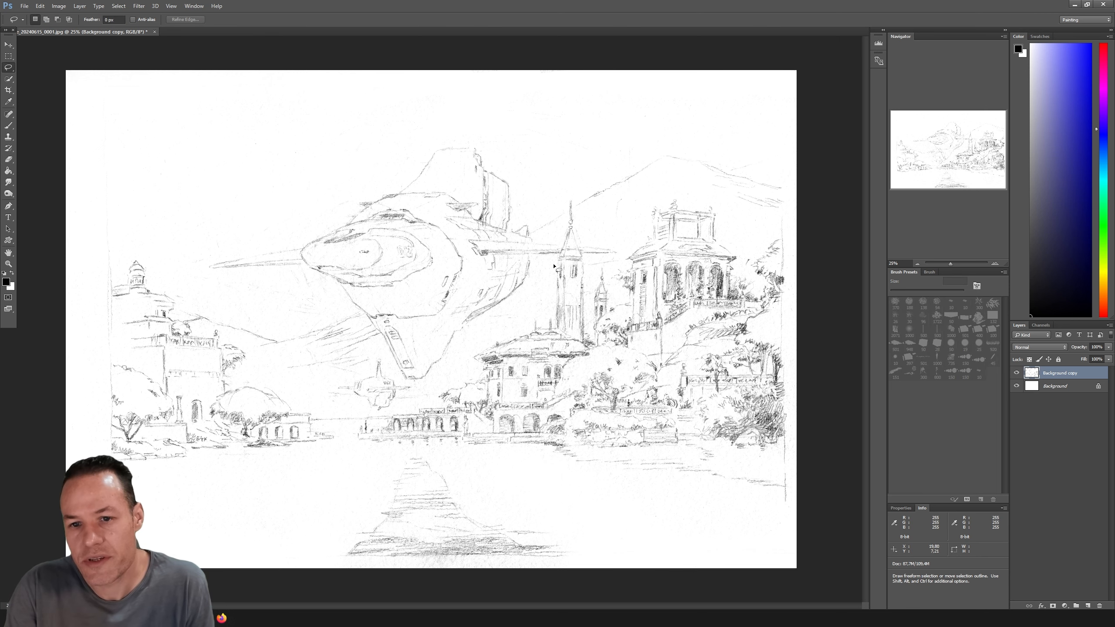
mouse_move(262, 317)
left_mouse_down()
mouse_move(324, 320)
mouse_move(331, 307)
mouse_move(265, 280)
mouse_move(237, 303)
left_mouse_up()
key("Delete")
key("ctrl+d")
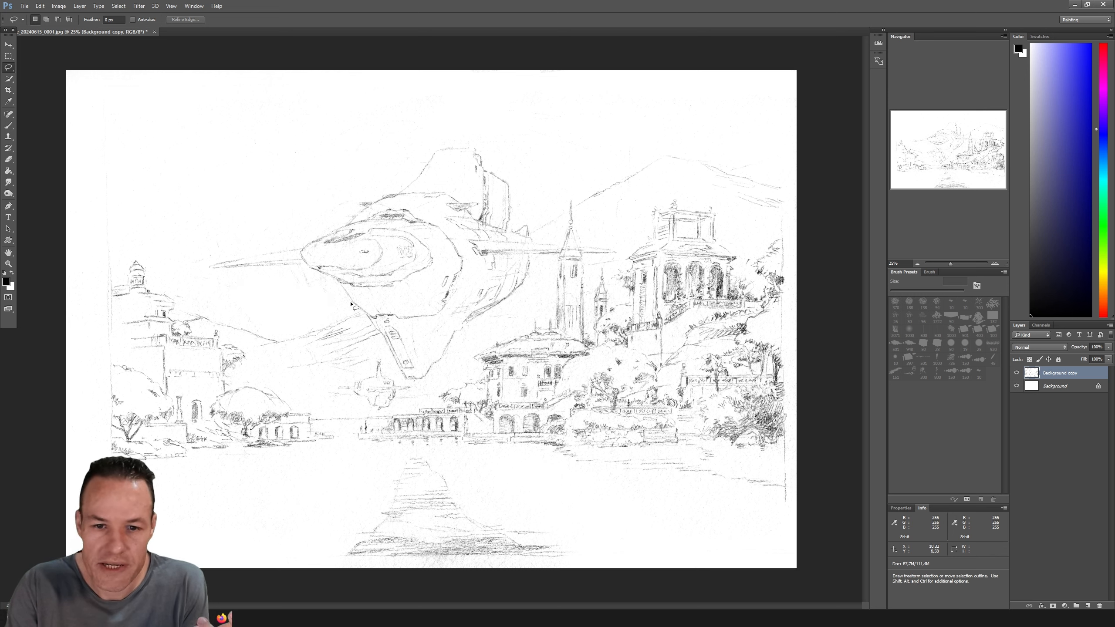
left_click(1016, 386)
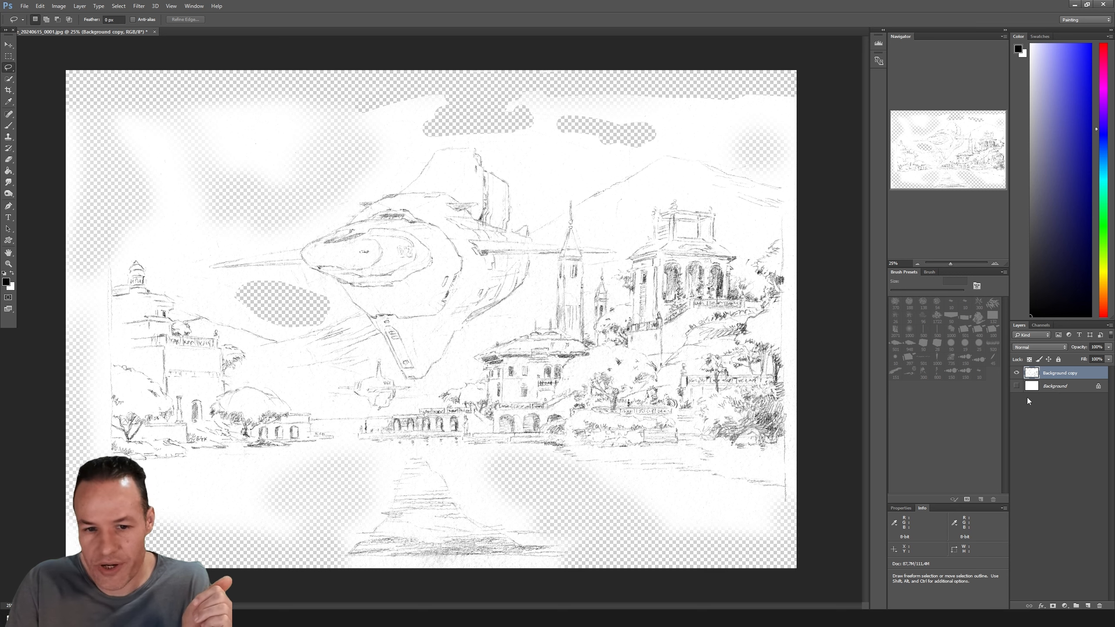
left_click(1017, 386)
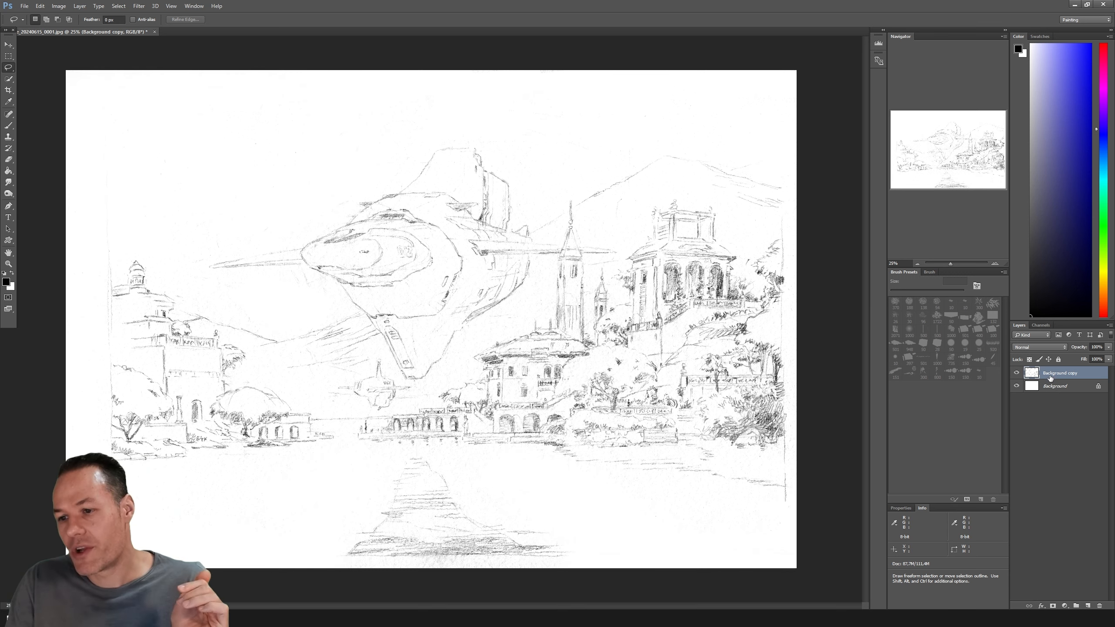
Try covering the mountain ridge line with white brush strokes on the Background copy layer.
key("b")
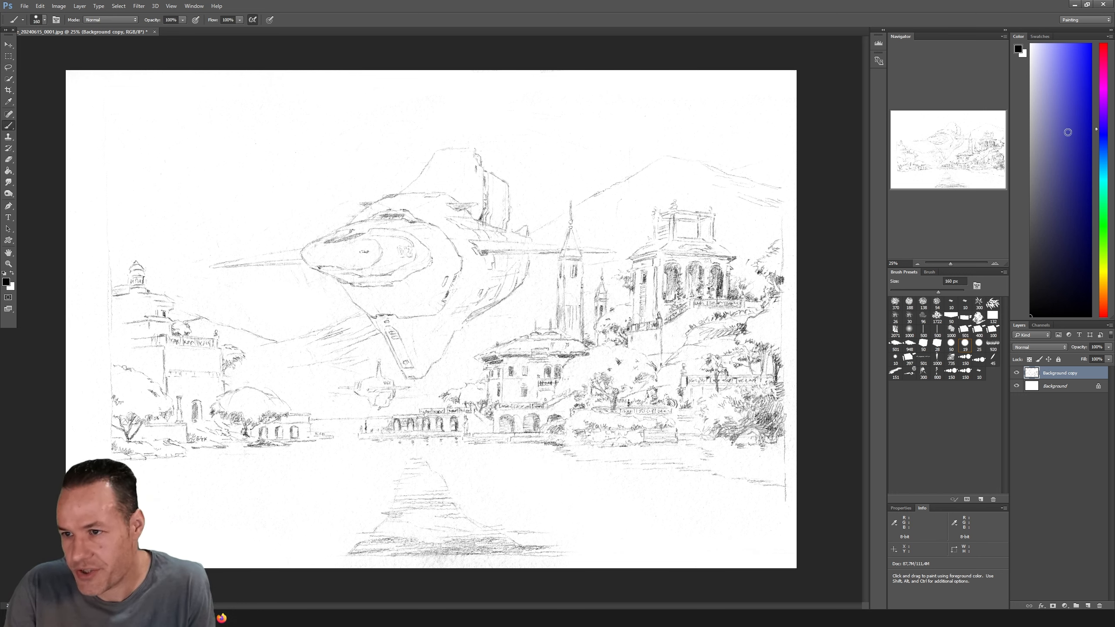
key("x")
mouse_move(610, 192)
left_mouse_down()
mouse_move(652, 152)
mouse_move(660, 172)
left_mouse_up()
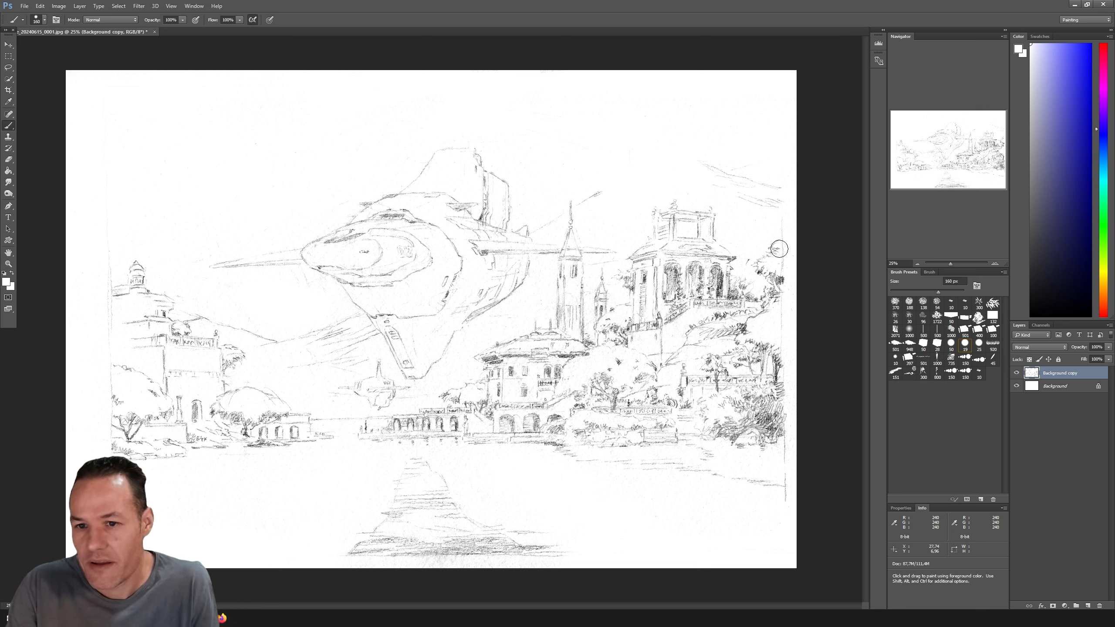
key("ctrl+z")
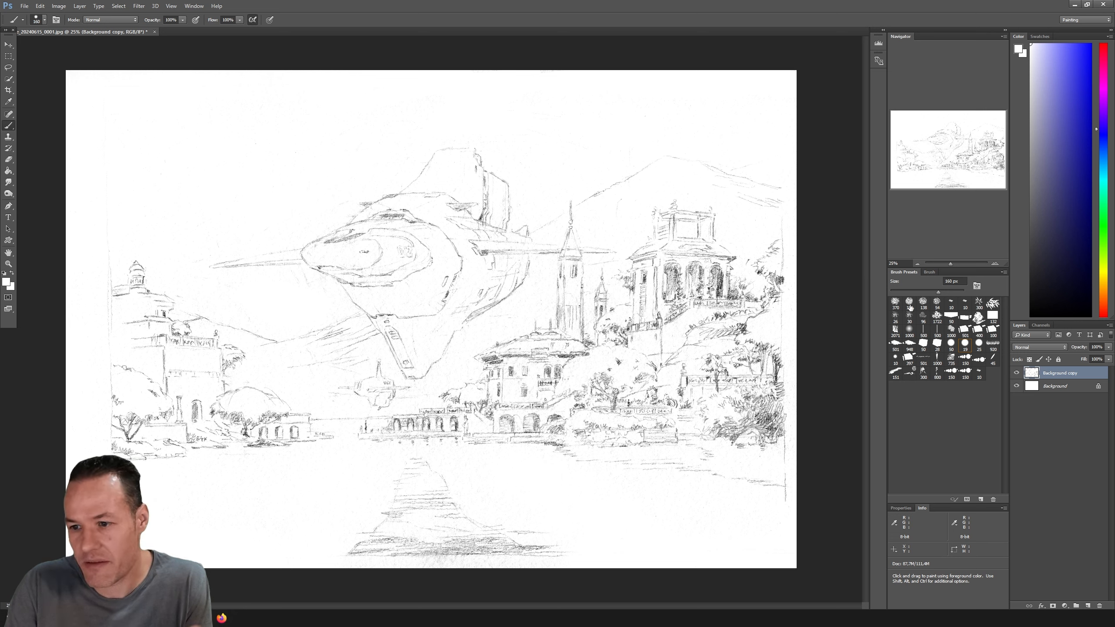
Paint white over part of the transparent gaps in the sky above the mountain with the Background layer temporarily hidden.
left_click(1017, 387)
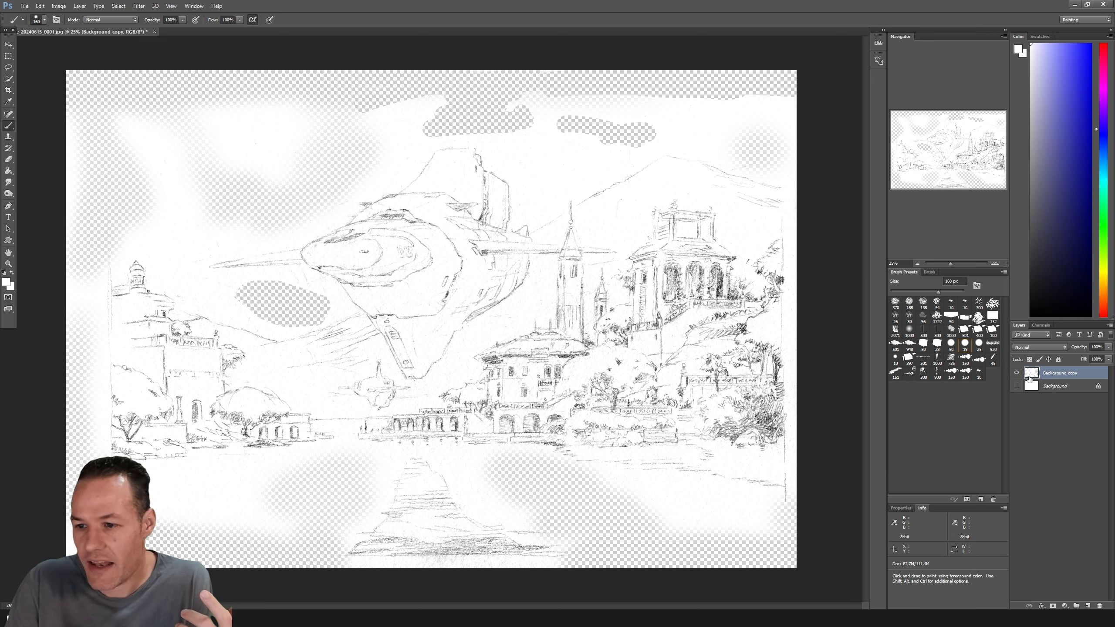
mouse_move(600, 124)
left_mouse_down()
mouse_move(588, 151)
mouse_move(623, 126)
mouse_move(635, 95)
left_mouse_up()
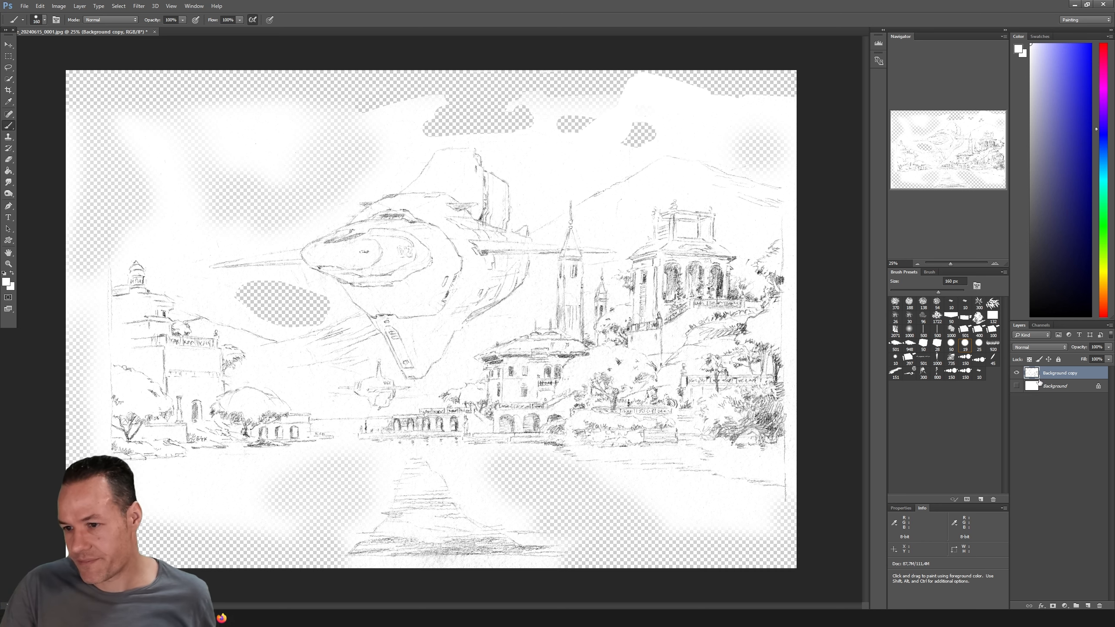
left_click(1016, 386)
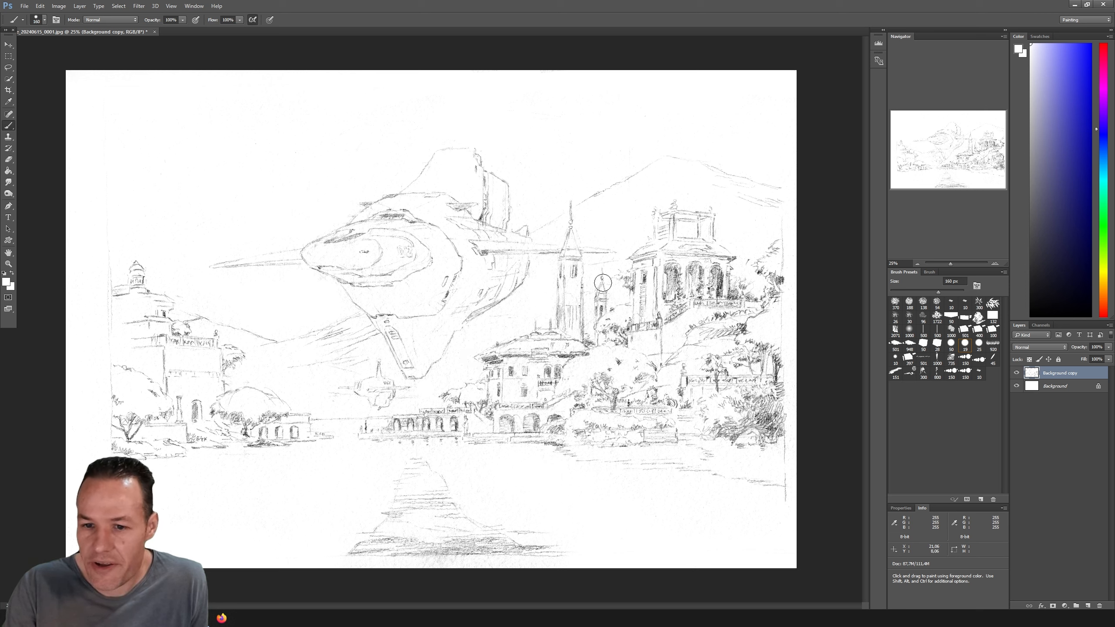
Reduce the Brush size to 72 px and examine the towers and villa up close for stray marks.
left_click(918, 292)
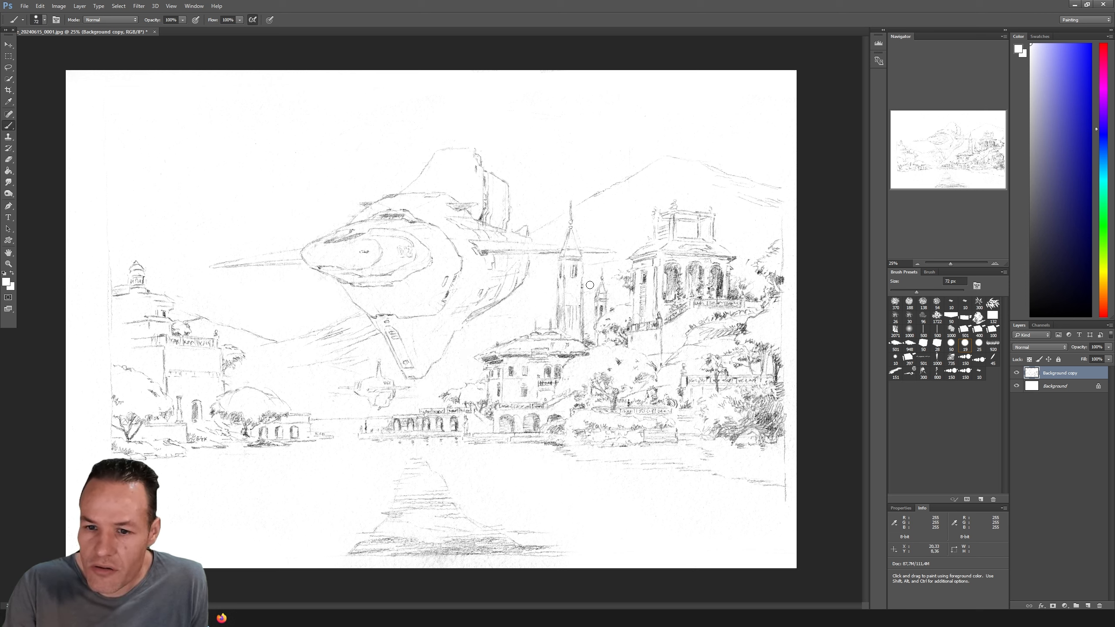
left_click(9, 264)
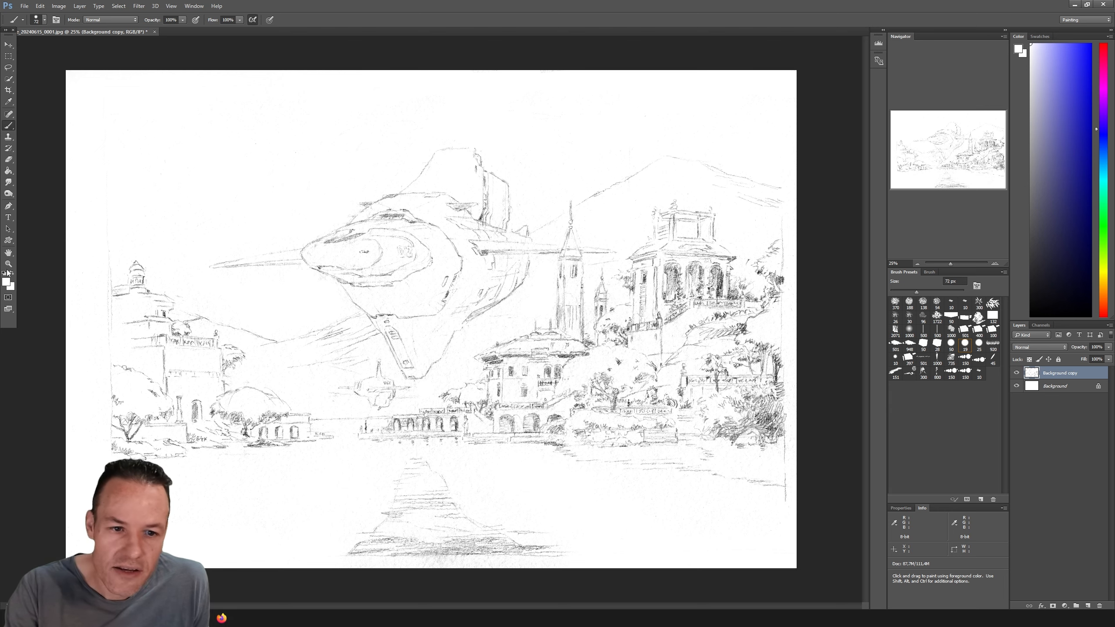
left_click(569, 329)
left_click(568, 329)
left_click(568, 329)
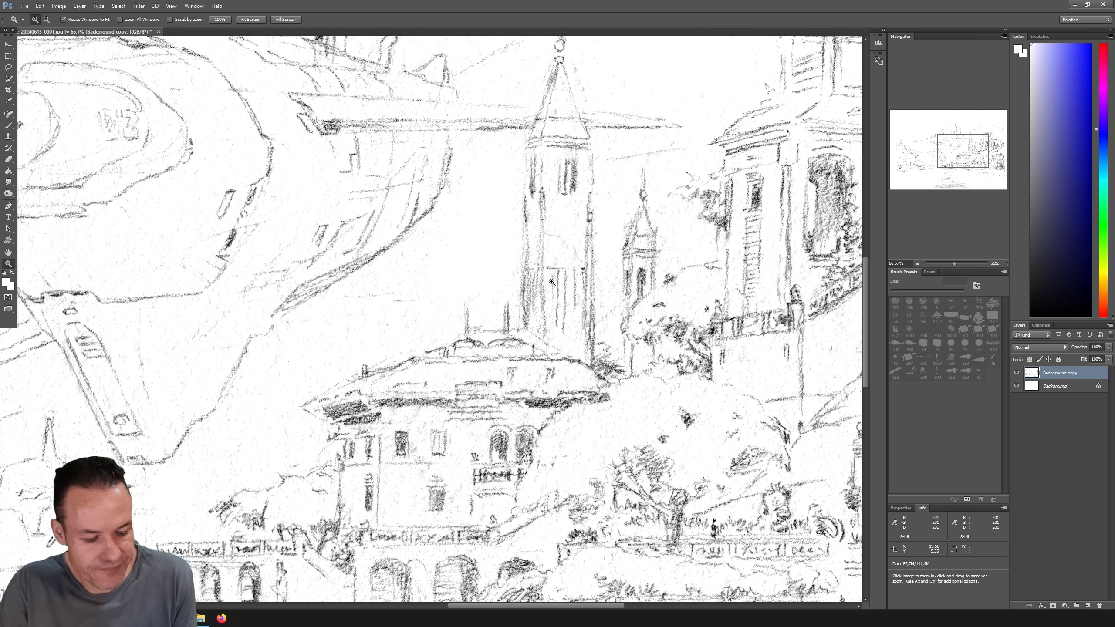
left_click(552, 281, "alt")
left_click(551, 285, "alt")
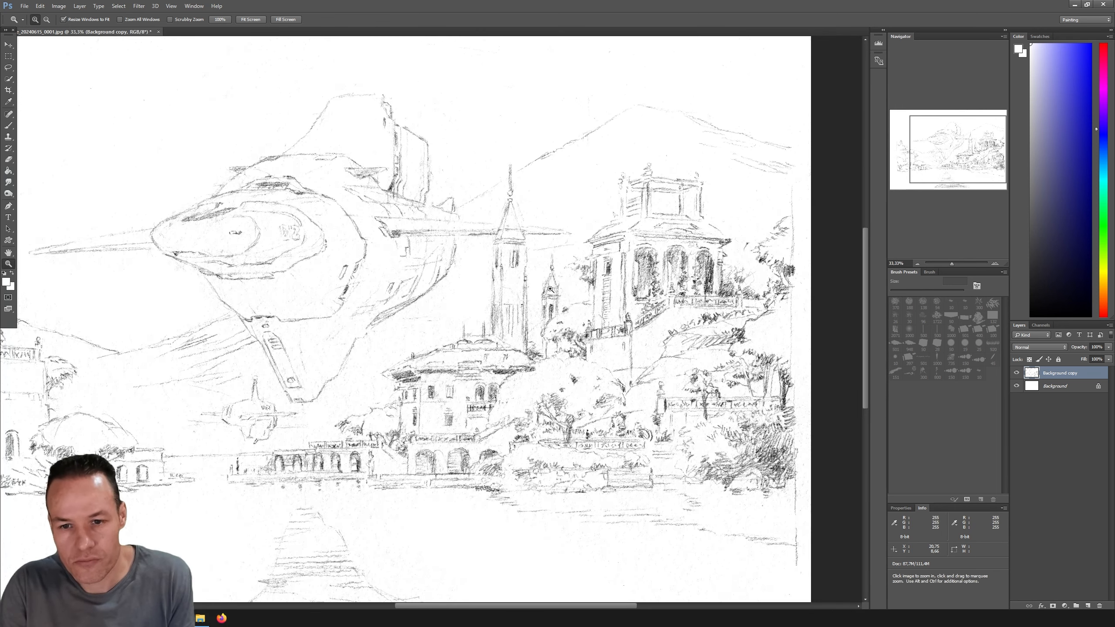
Set the Eraser to a 100 px round tip and look over the whole sketch for remaining smudges.
key("e")
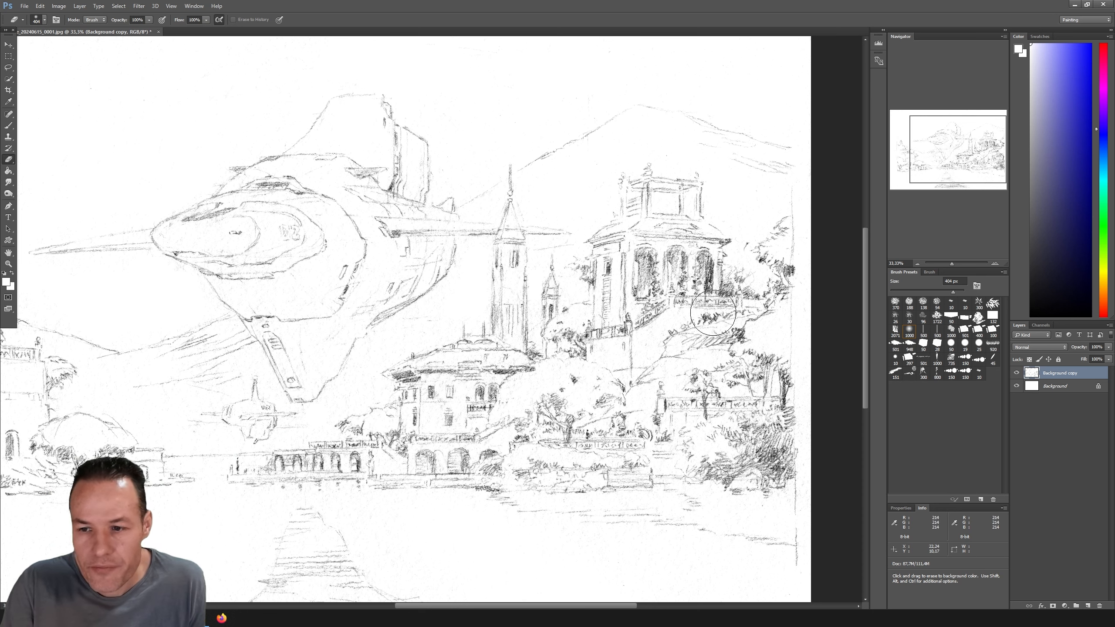
scroll(865, 306, "up", 2)
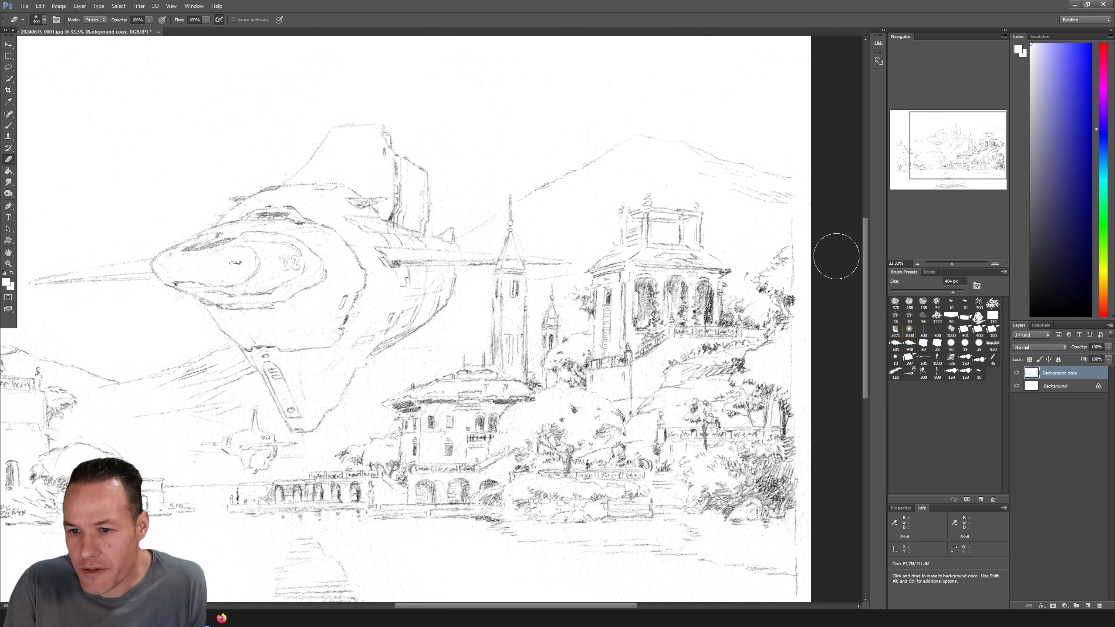
left_click(965, 344)
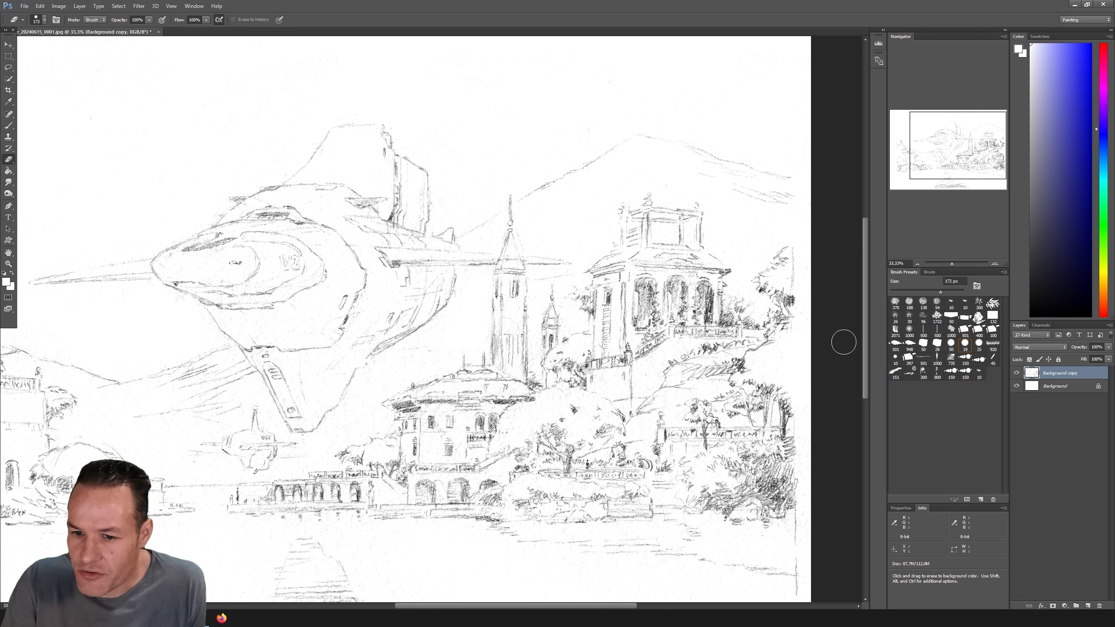
scroll(866, 341, "down", 3)
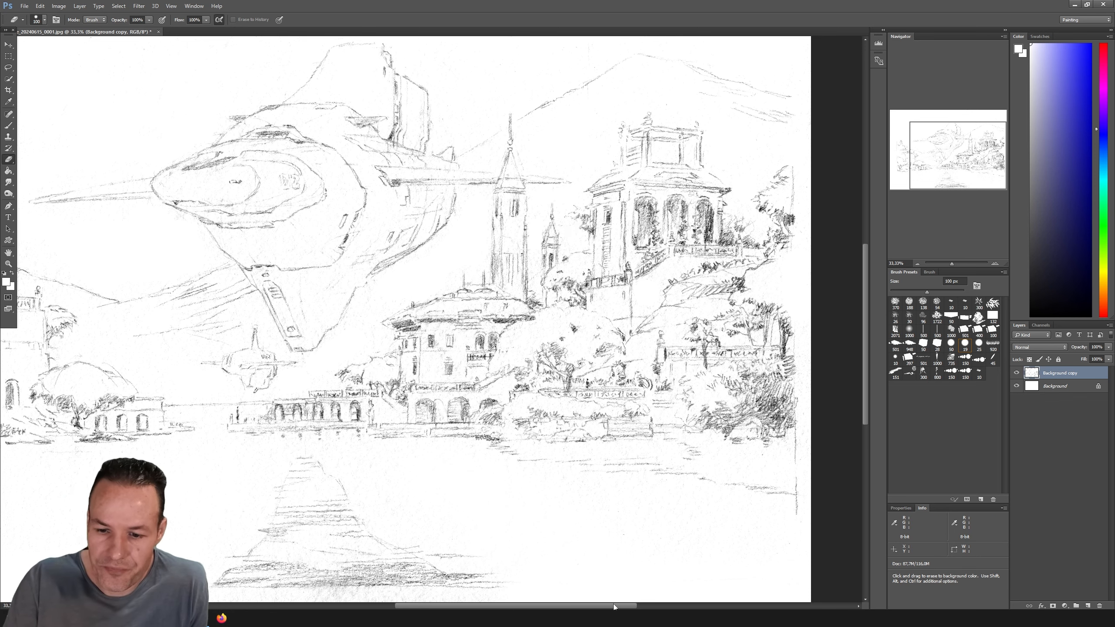
scroll(571, 601, "left", 2)
mouse_move(571, 601)
left_mouse_down()
mouse_move(511, 603)
mouse_move(561, 603)
left_mouse_up()
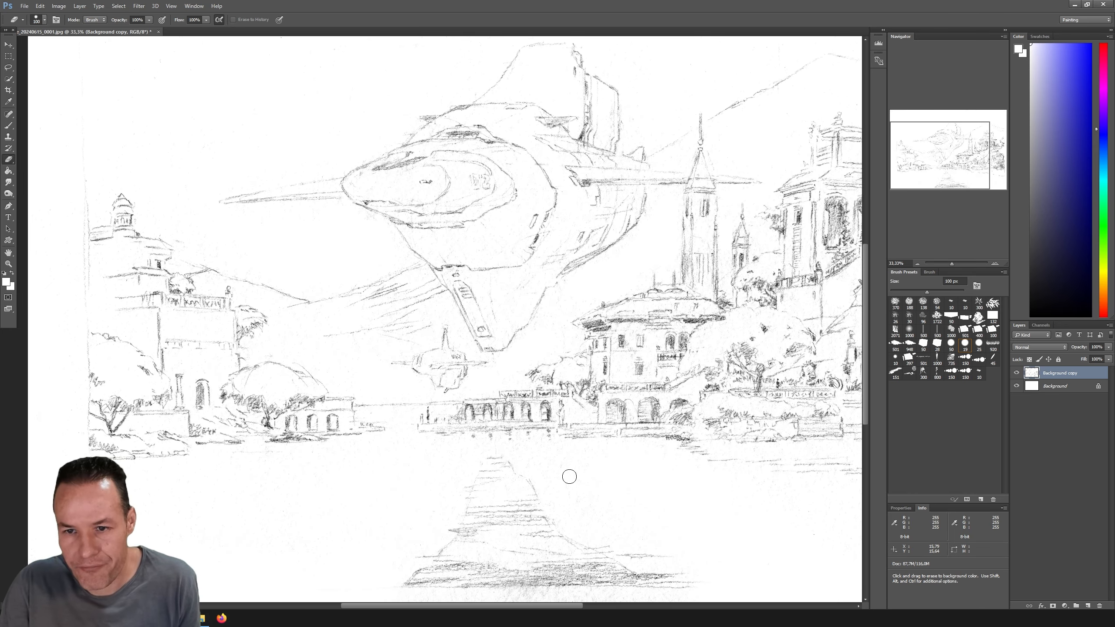
key("ctrl+minus")
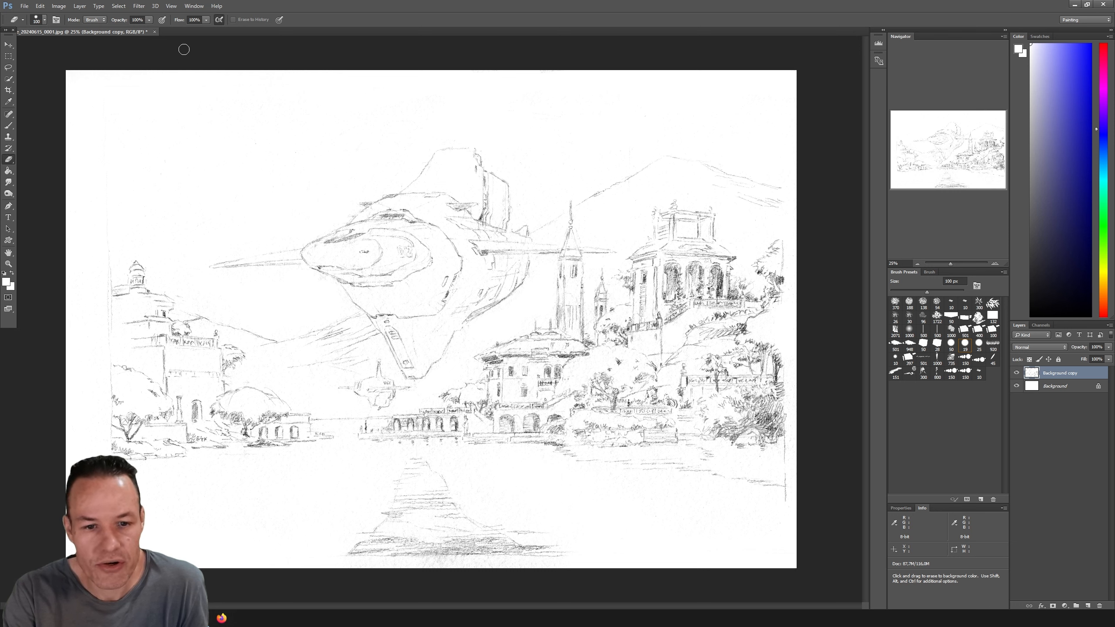
Show the rulers and place a horizontal guide near the waterline and a vertical guide along the sketch's left border.
left_click(171, 5)
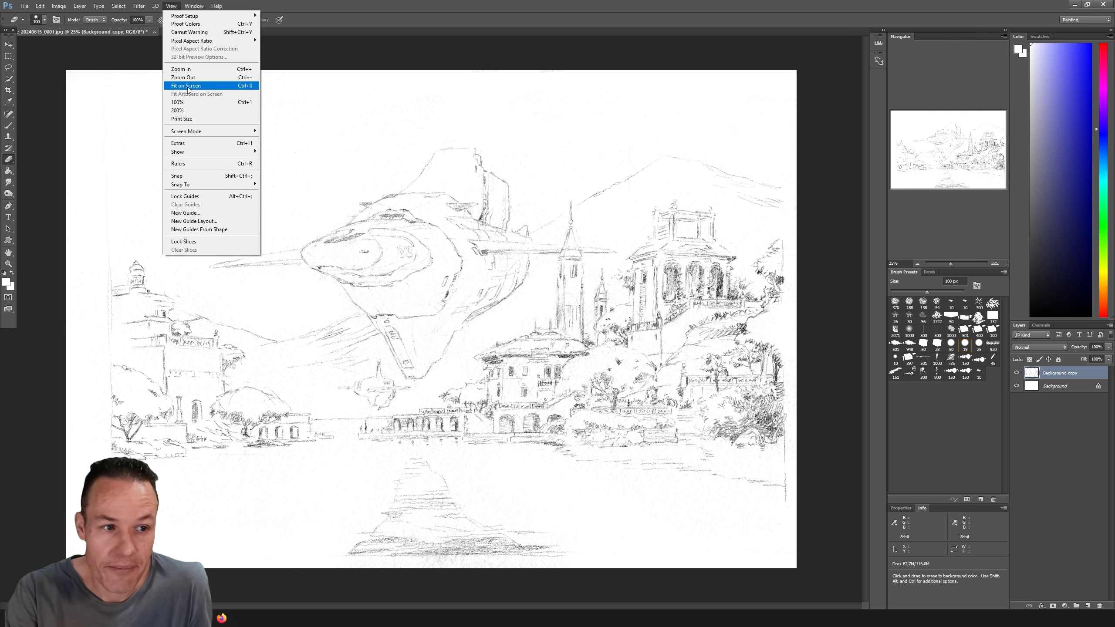
left_click(195, 163)
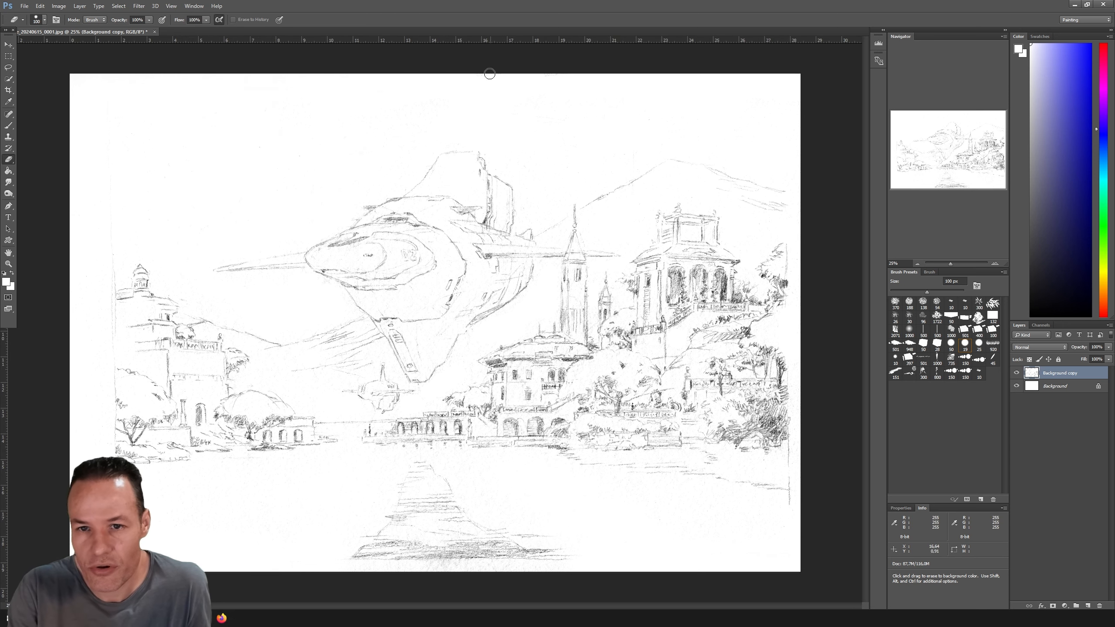
left_click_drag(490, 41, 466, 416)
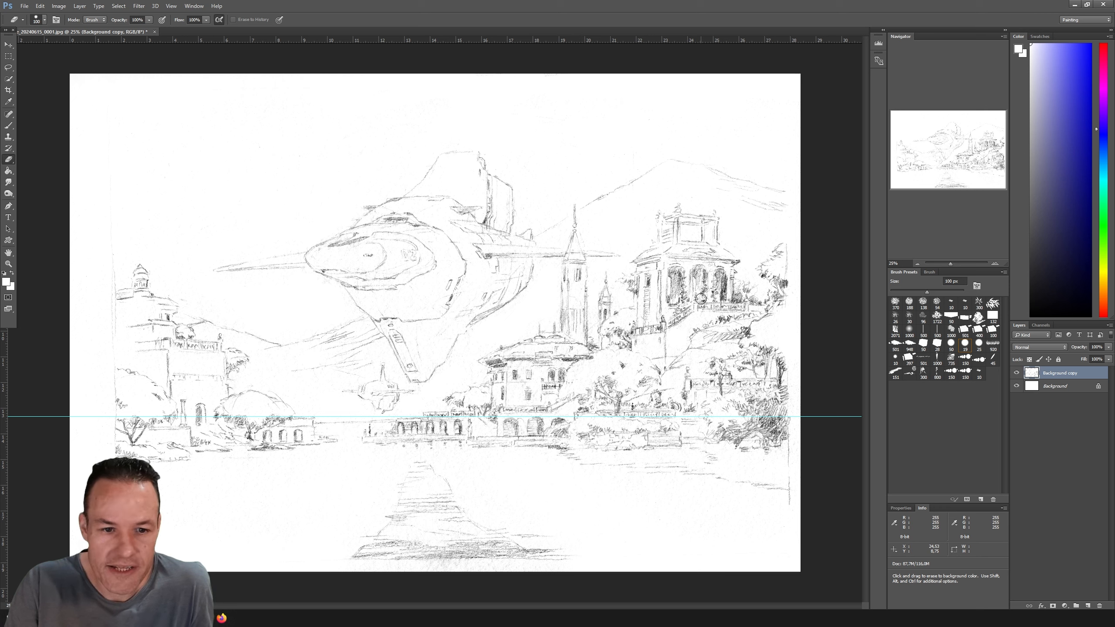
left_click_drag(4, 360, 117, 359)
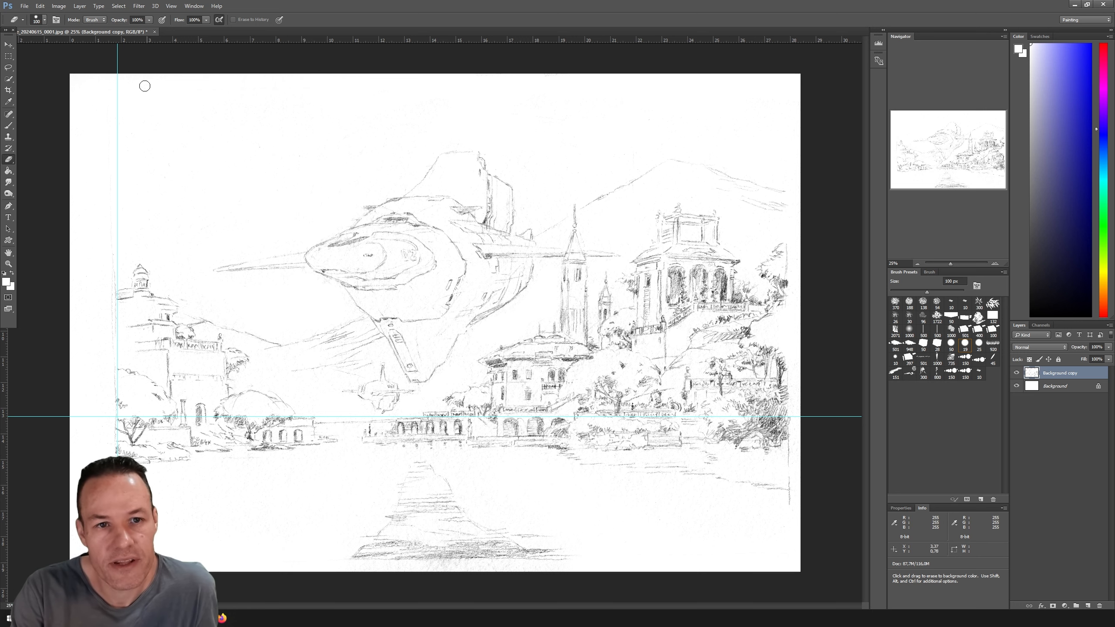
Try rotating the sketch layer clockwise by about 0.75° to align it with the guides.
left_click(59, 6)
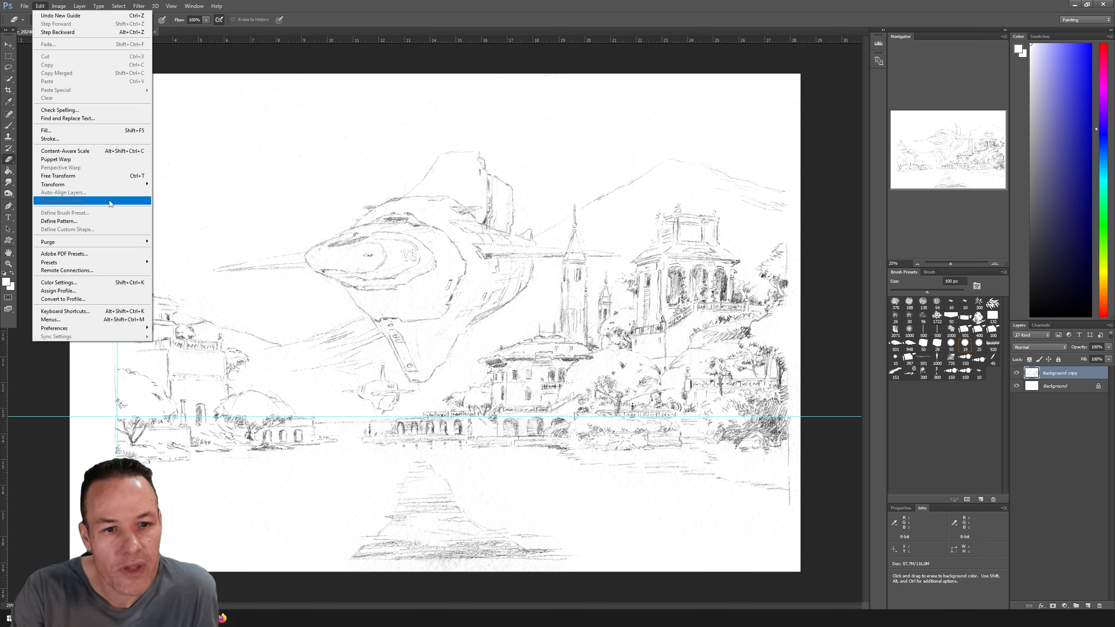
mouse_move(105, 188)
left_click(185, 208)
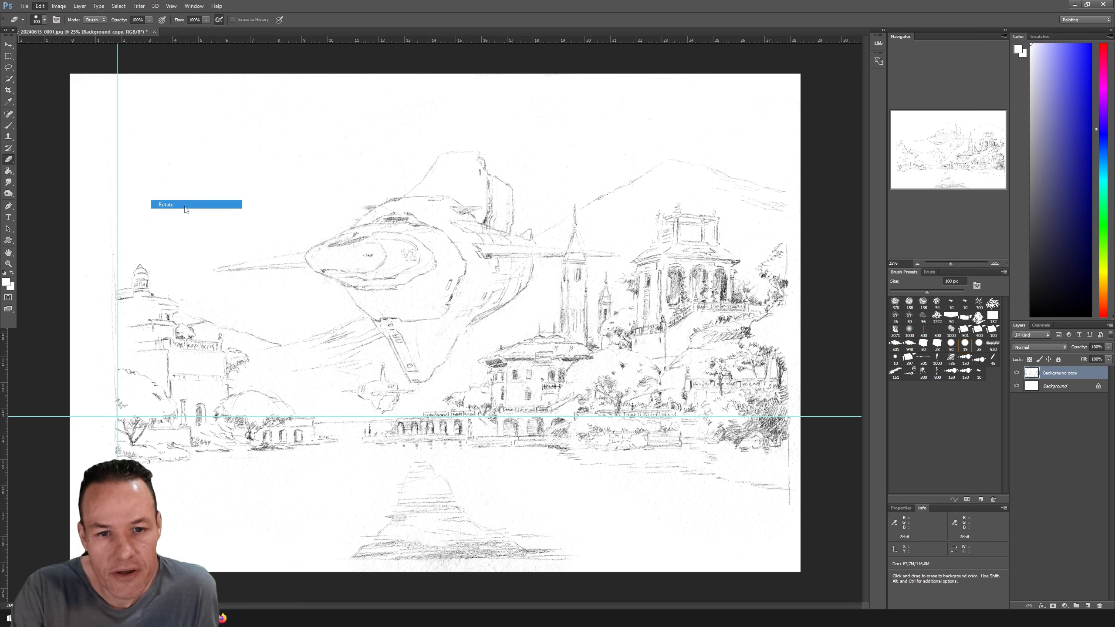
left_click_drag(815, 68, 818, 70)
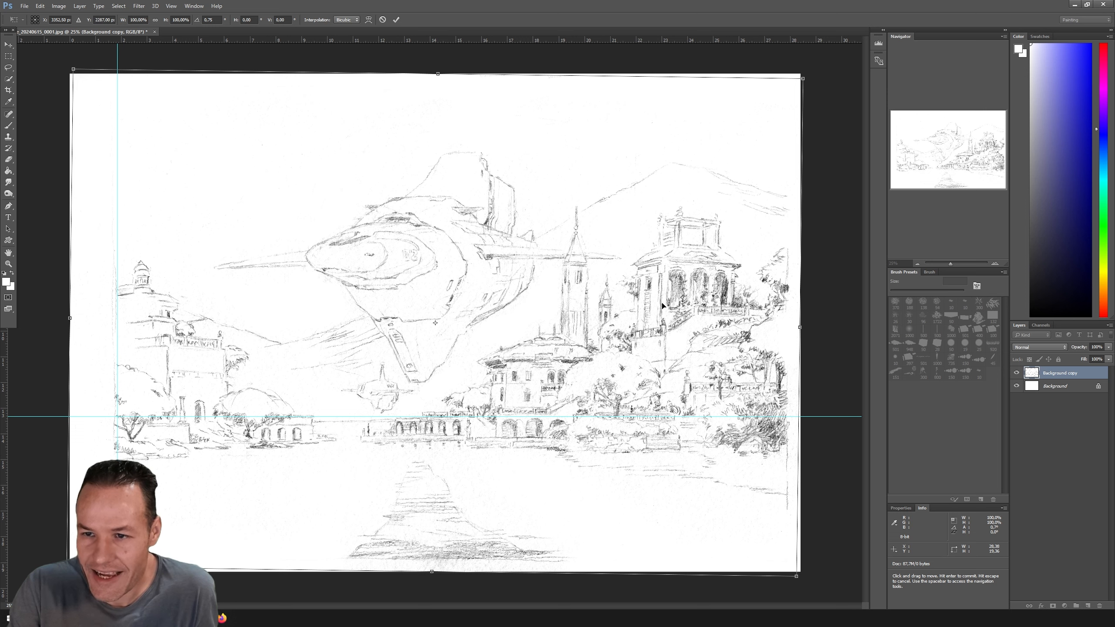
left_click_drag(810, 75, 810, 71)
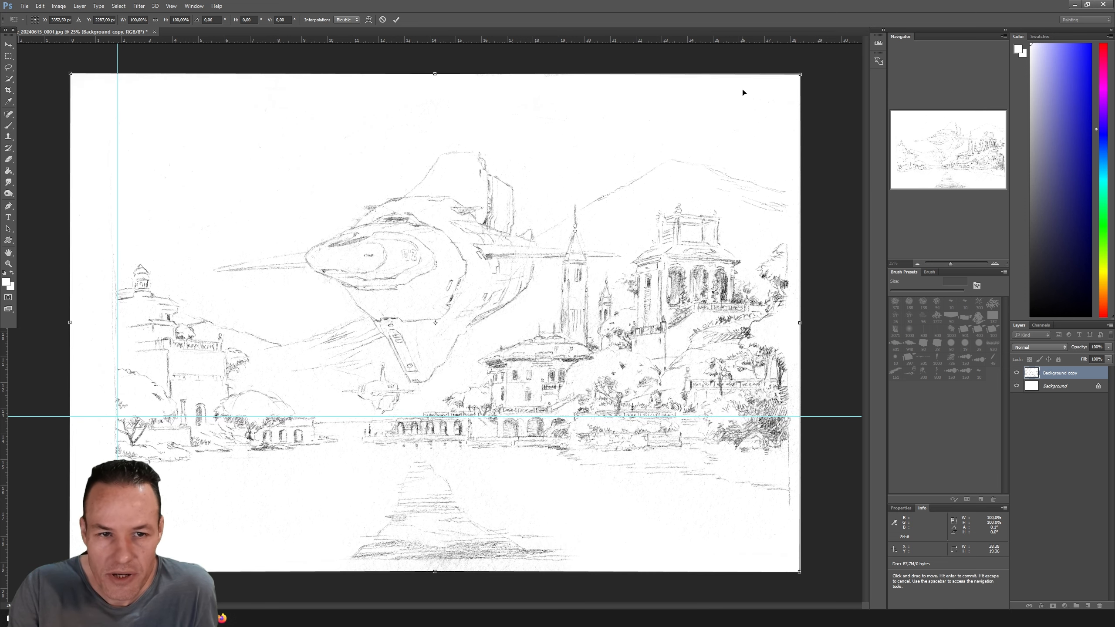
Distort the sketch layer by nudging its upper-left corner inward and lower-right corner outward, apply the transformation, and remove the vertical guide.
left_click(40, 6)
mouse_move(120, 187)
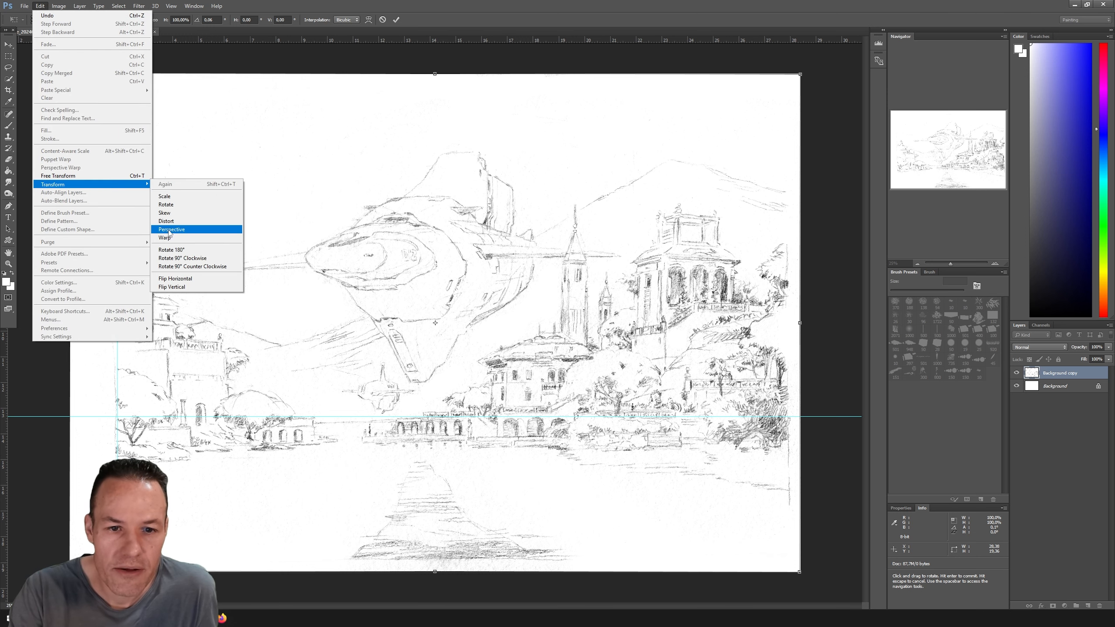
left_click(167, 221)
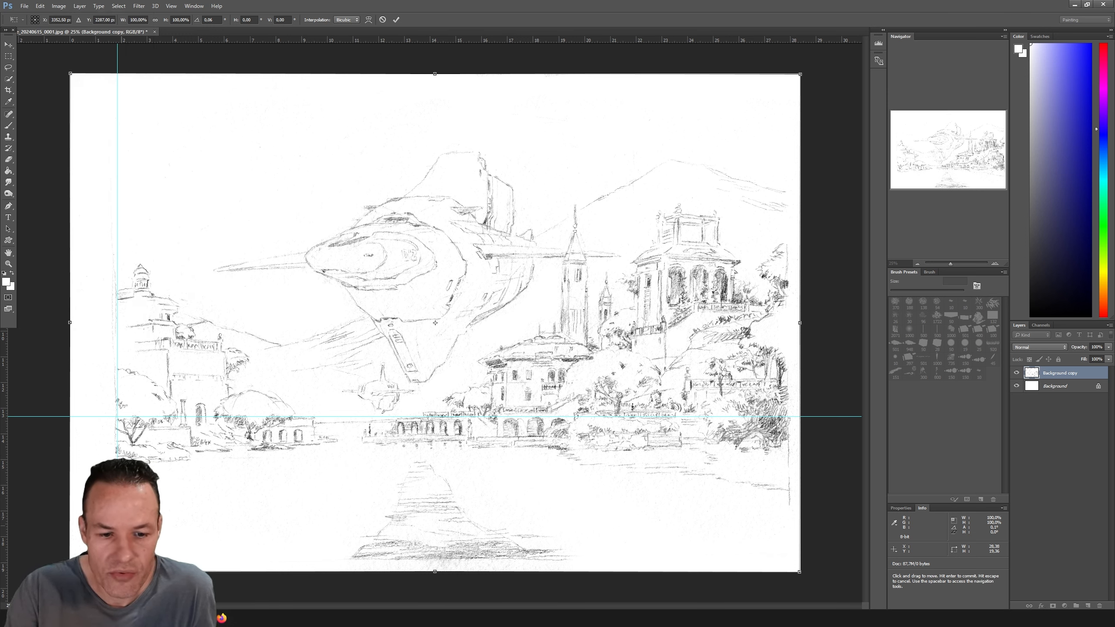
left_click_drag(71, 74, 73, 73)
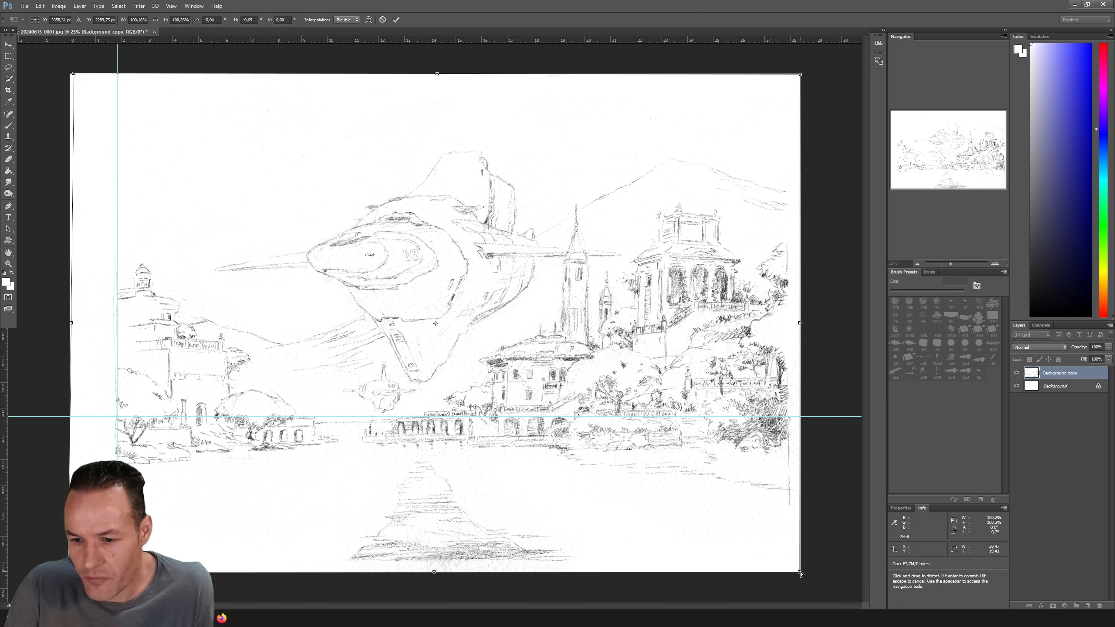
left_click_drag(800, 572, 804, 574)
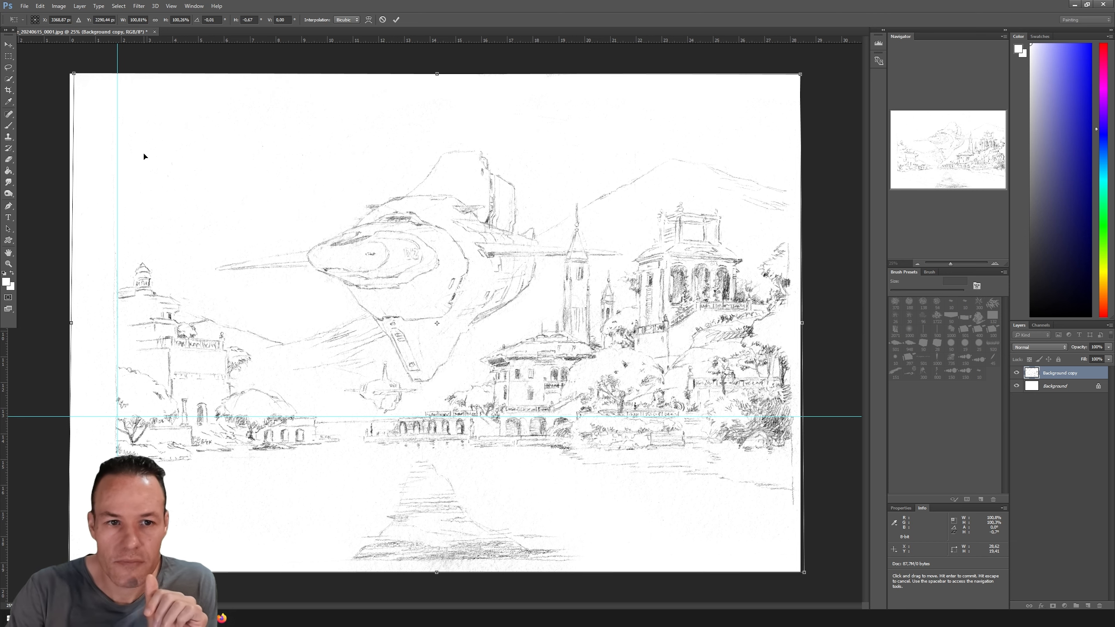
left_click(10, 48)
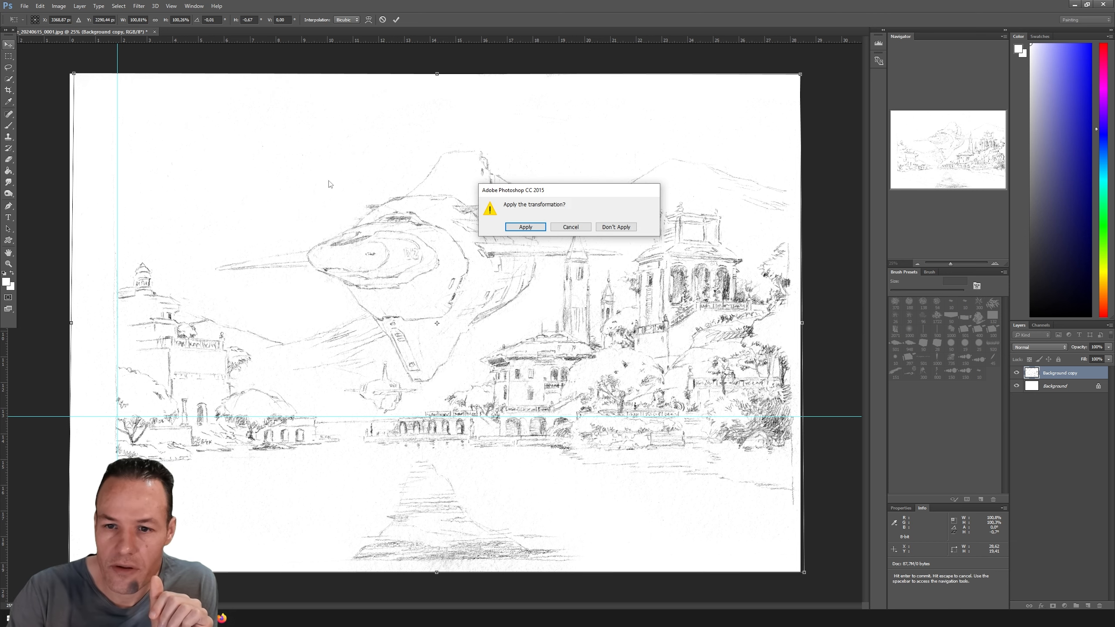
left_click(526, 227)
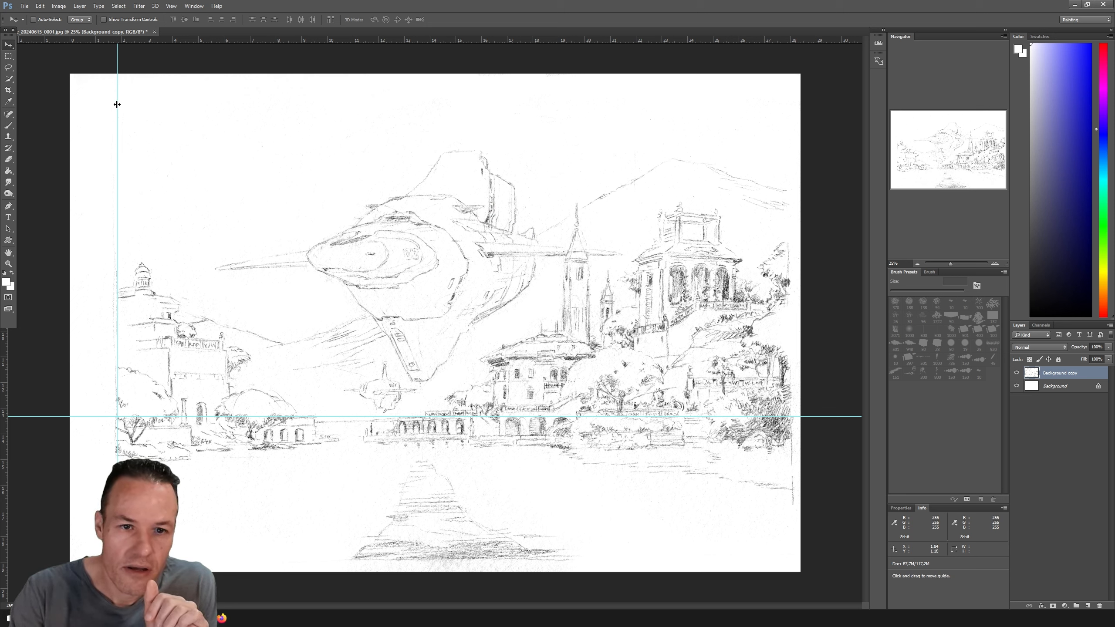
left_click_drag(118, 104, 5, 371)
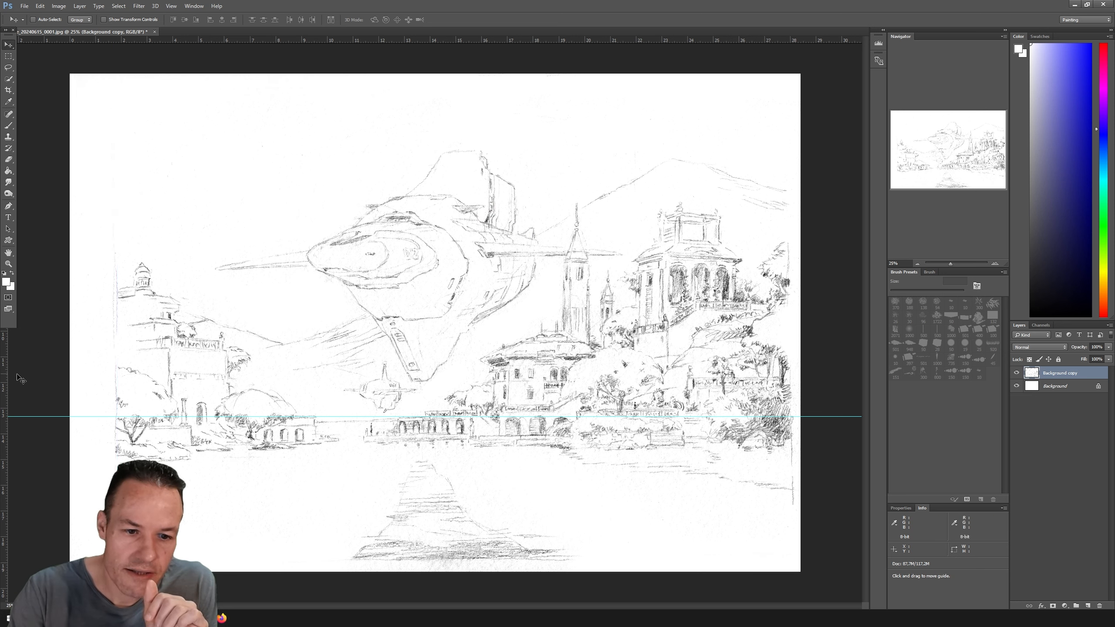
Remove the horizontal guide near the waterline and hide the rulers.
left_click_drag(55, 418, 188, 40)
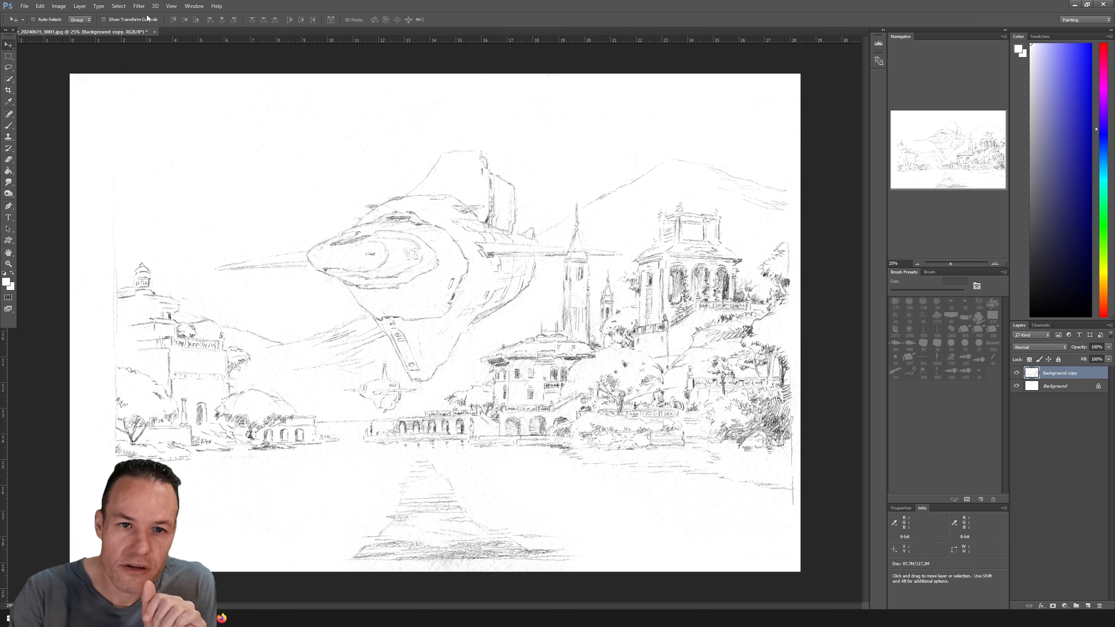
left_click(171, 6)
left_click(178, 164)
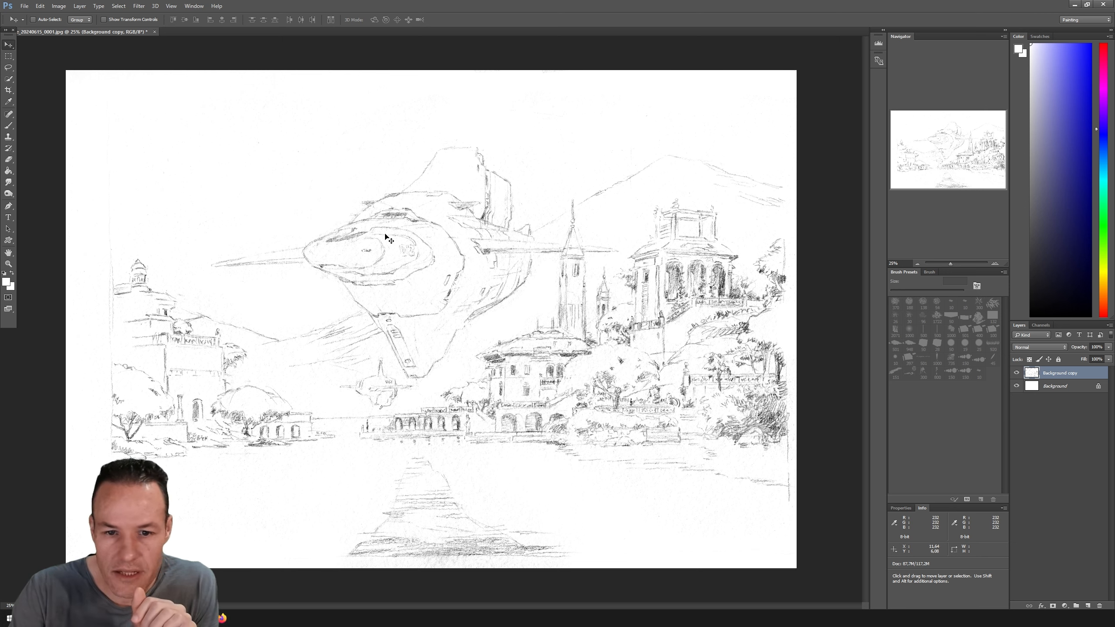
Crop the canvas on all four sides to about 6209 × 4446 px, trimming off the sketch's ragged side borders, and apply the crop.
left_click(8, 90)
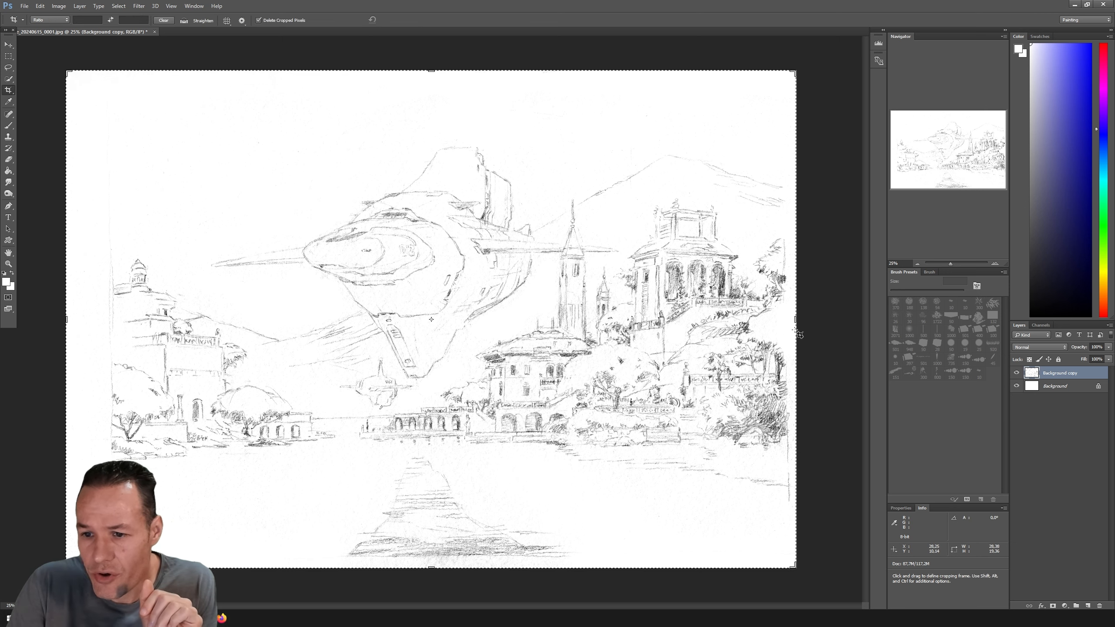
left_click_drag(795, 319, 792, 320)
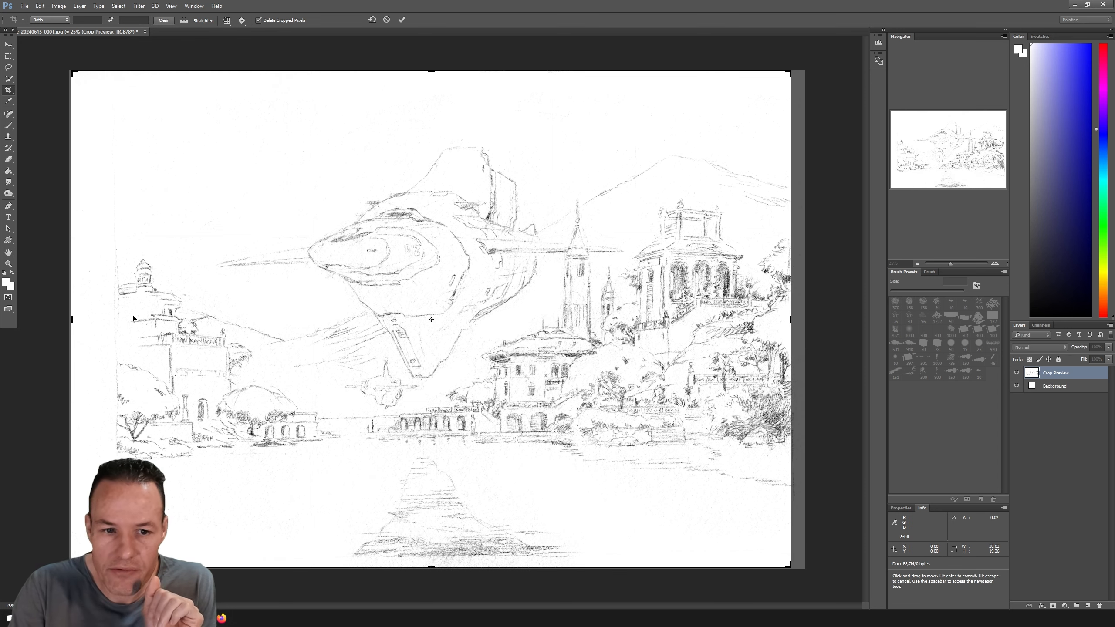
left_click_drag(71, 320, 94, 322)
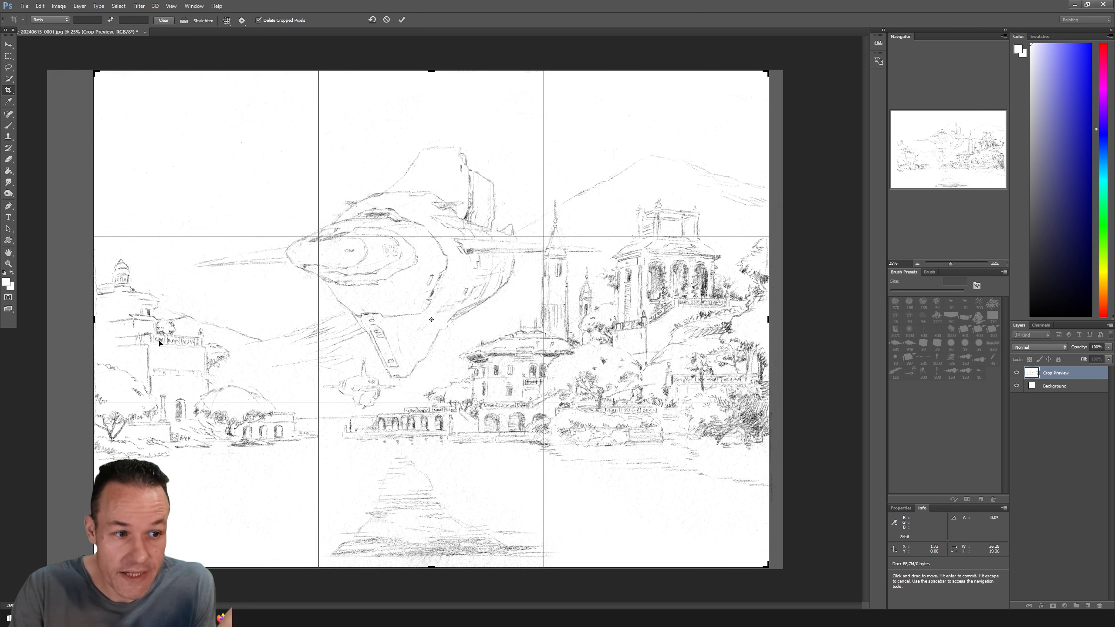
left_click_drag(432, 568, 436, 561)
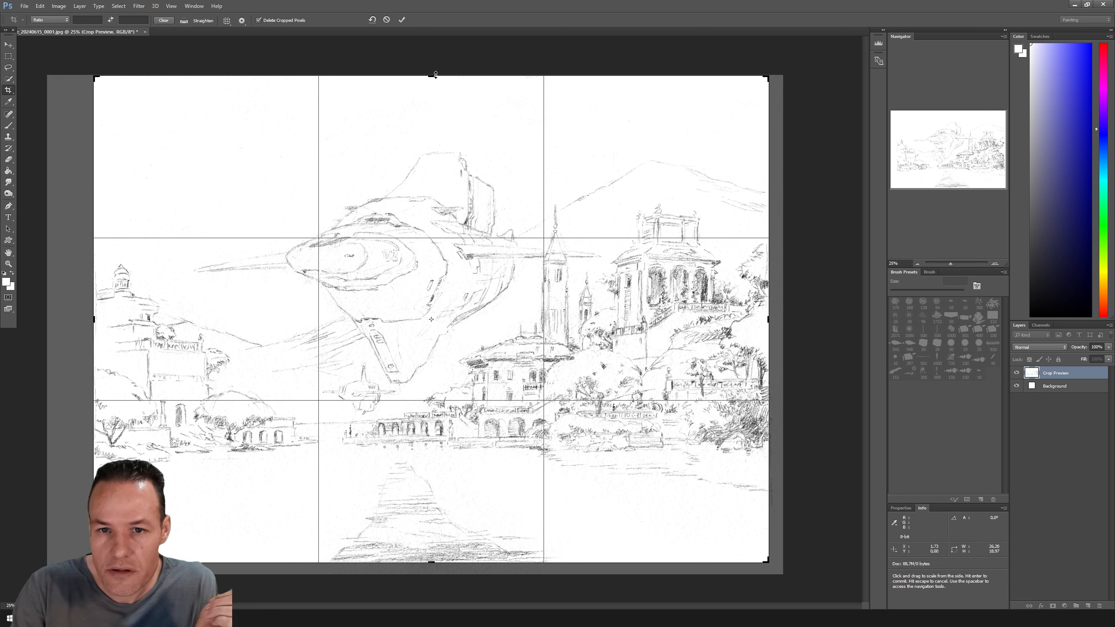
mouse_move(430, 76)
left_mouse_down()
mouse_move(448, 84)
mouse_move(448, 71)
left_mouse_up()
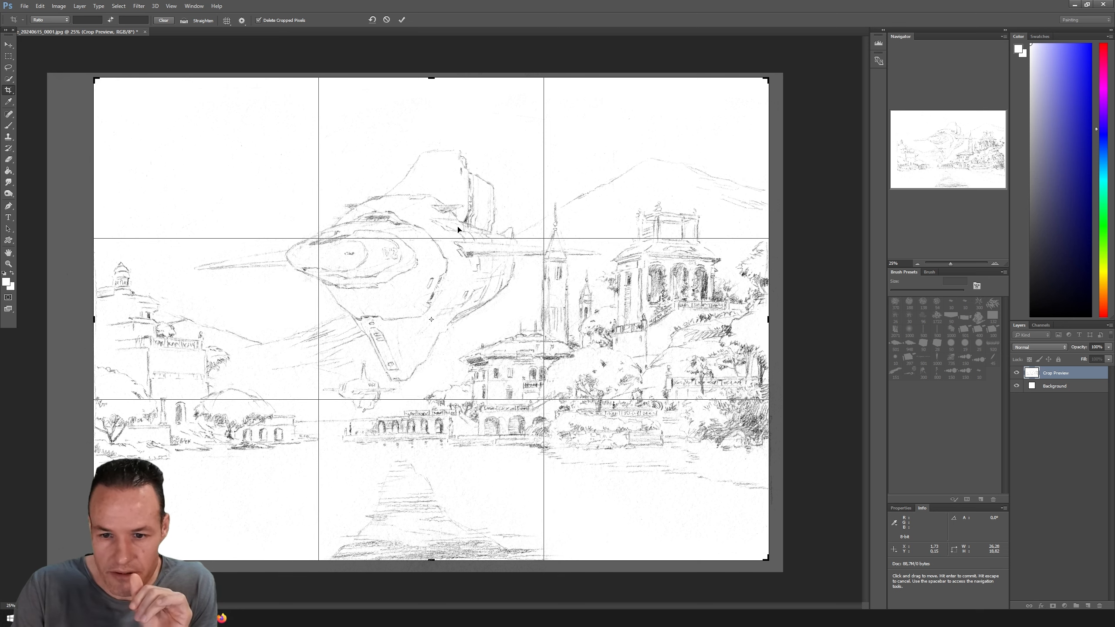
key("v")
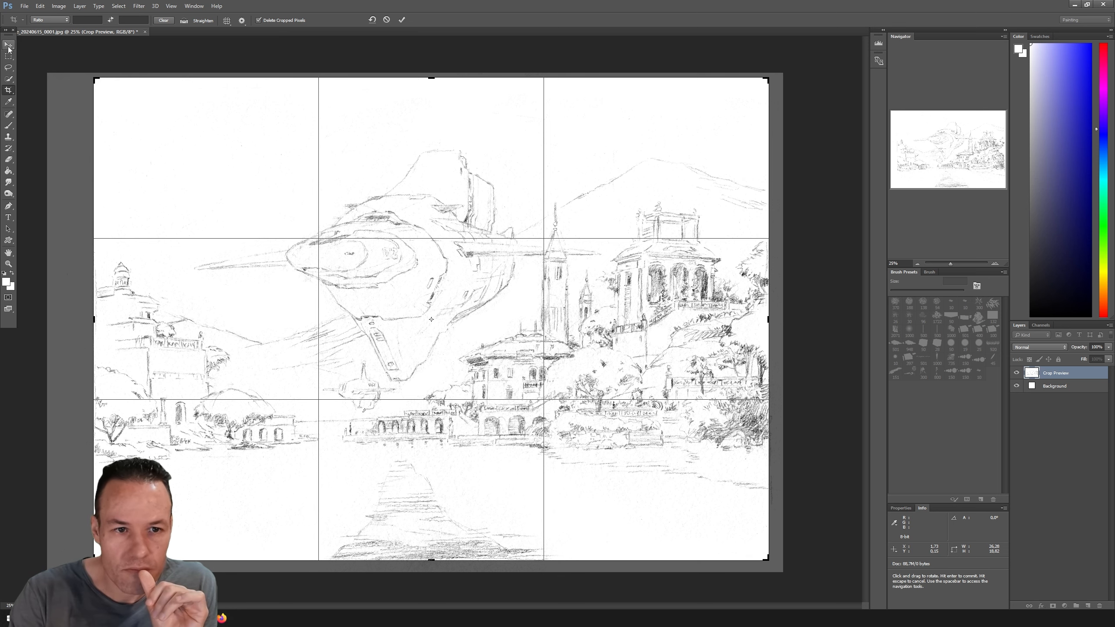
left_click(530, 227)
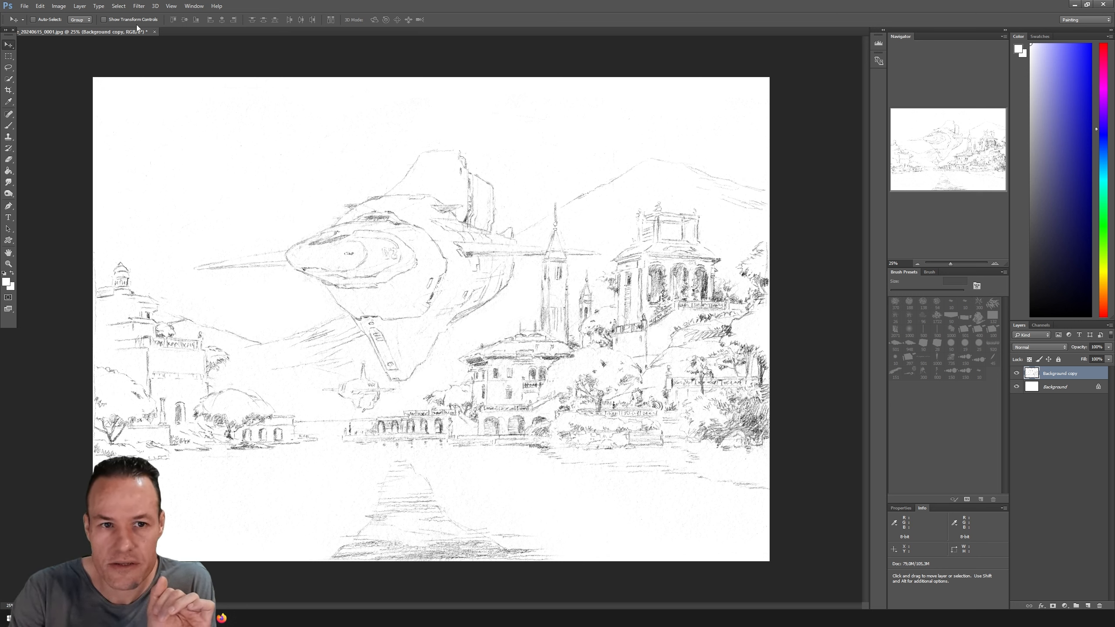
Resize the image to 6200 px wide and 4440 px high at a resolution of 600 pixels/inch.
left_click(58, 6)
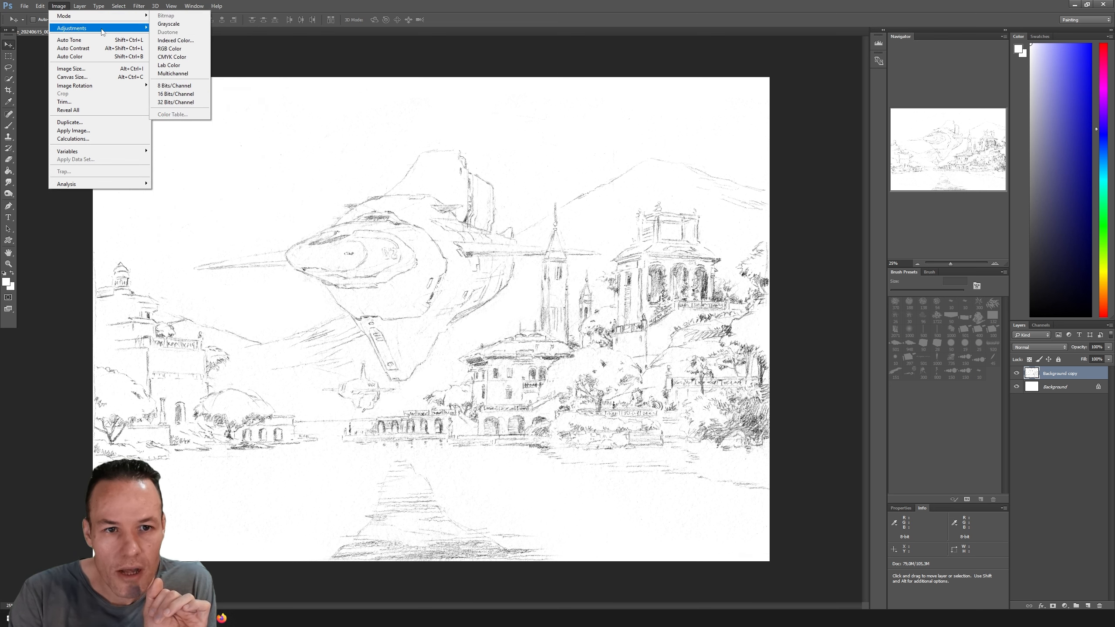
mouse_move(102, 29)
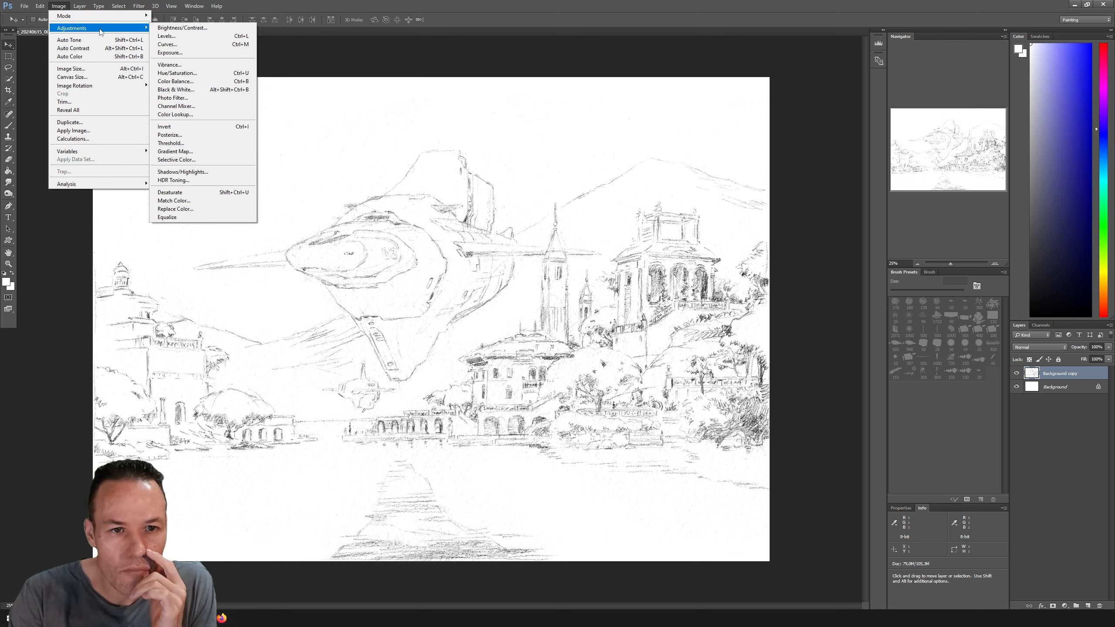
left_click(91, 69)
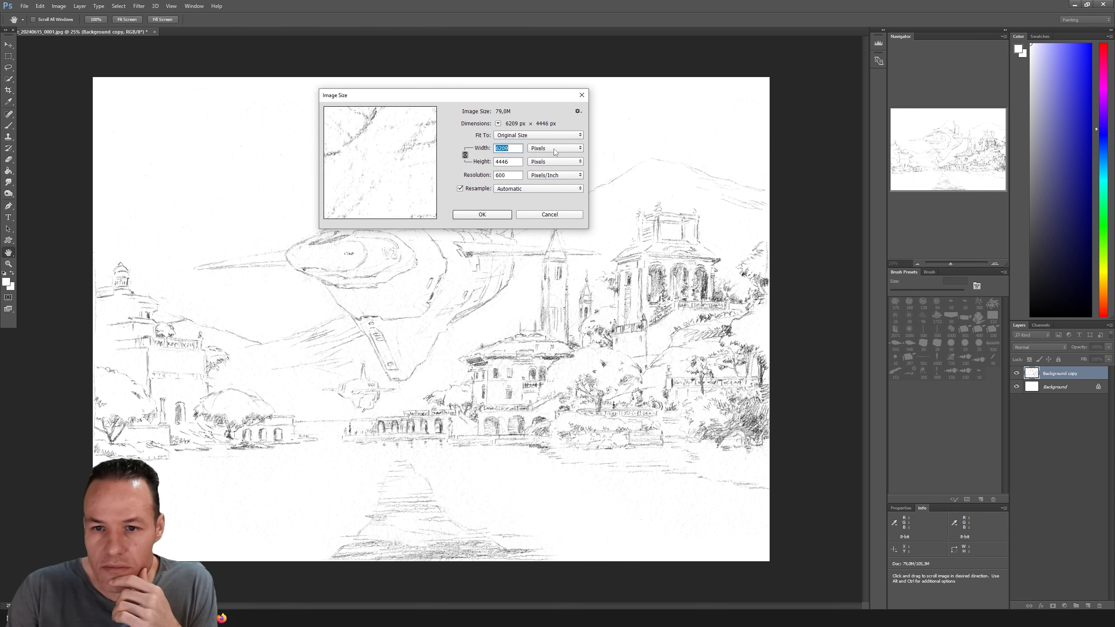
left_click(551, 148)
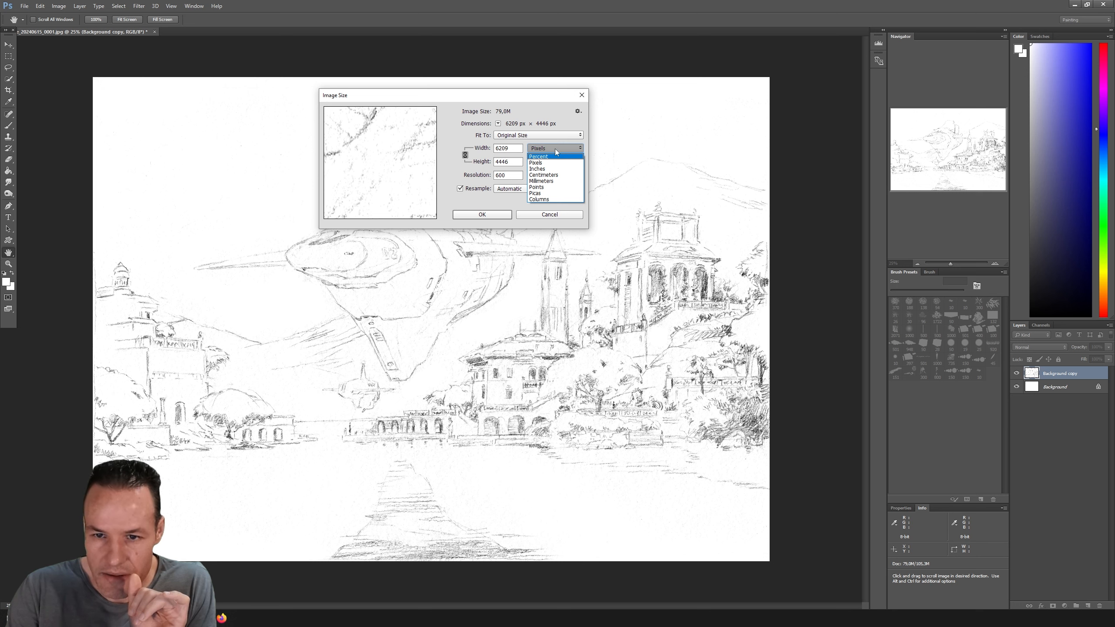
left_click(563, 163)
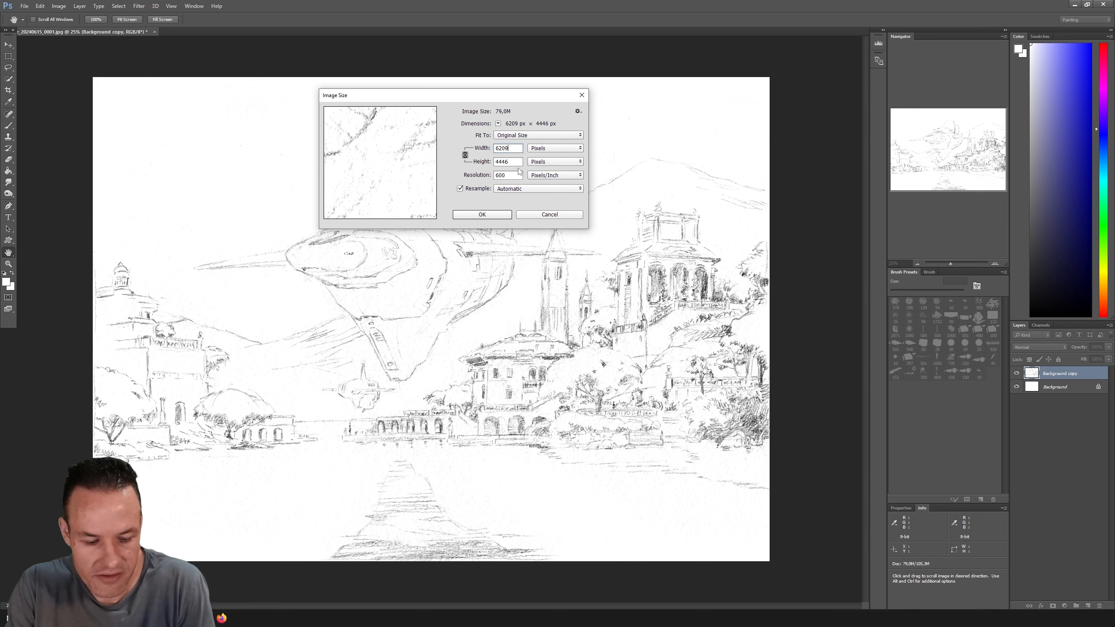
key("BackSpace")
type("0")
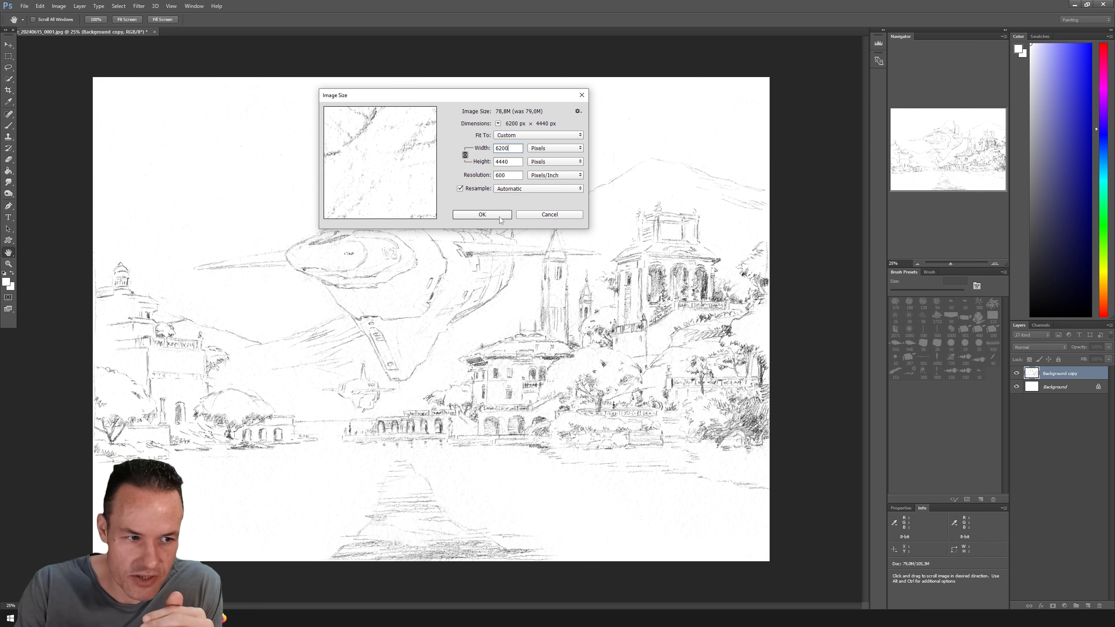
left_click(482, 214)
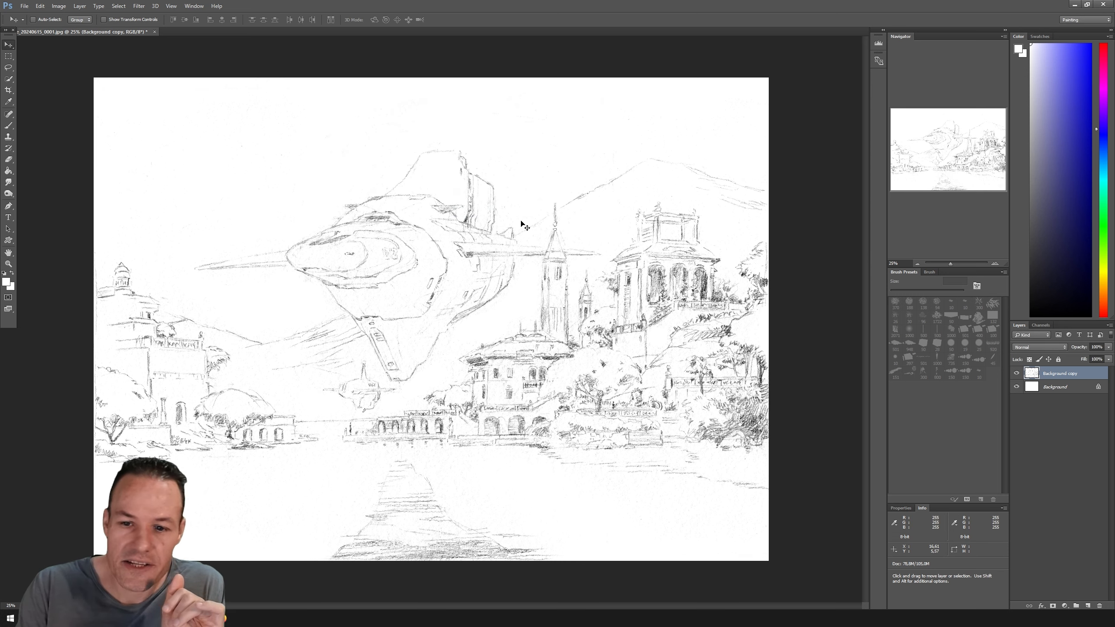
Set up the Brush tool with a small flat preset at 8 px and a near-black foreground color.
key("v")
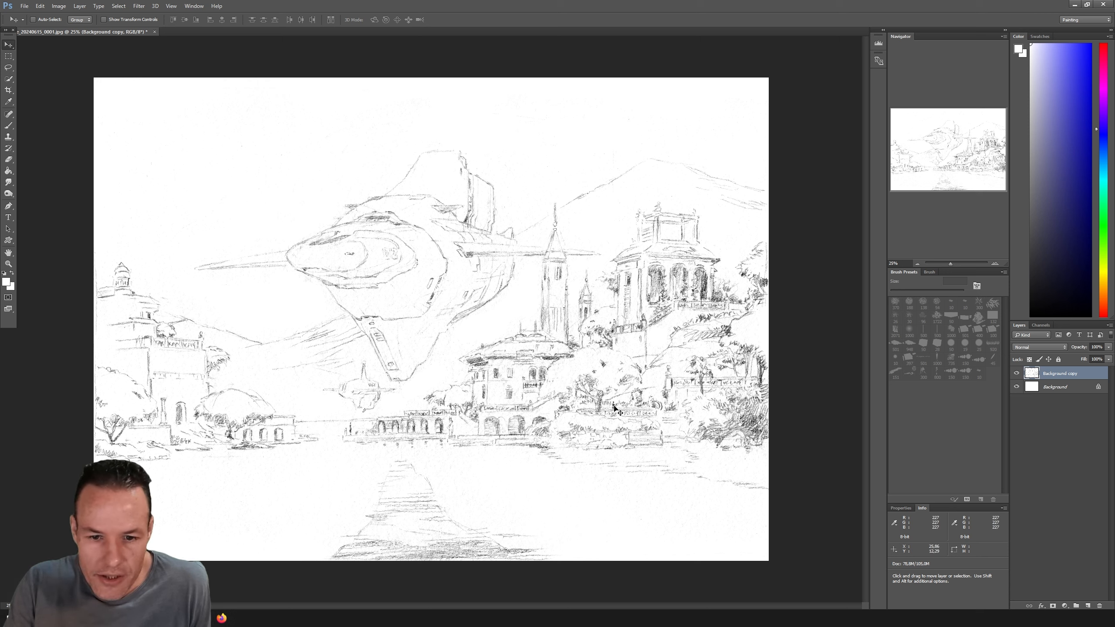
key("e")
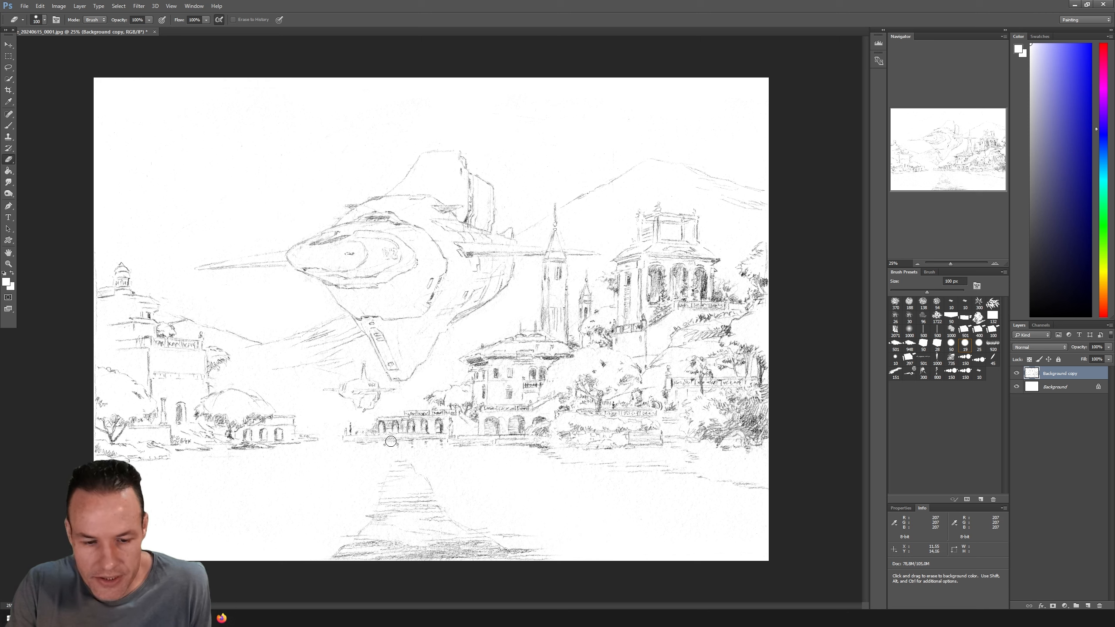
key("v")
key("b")
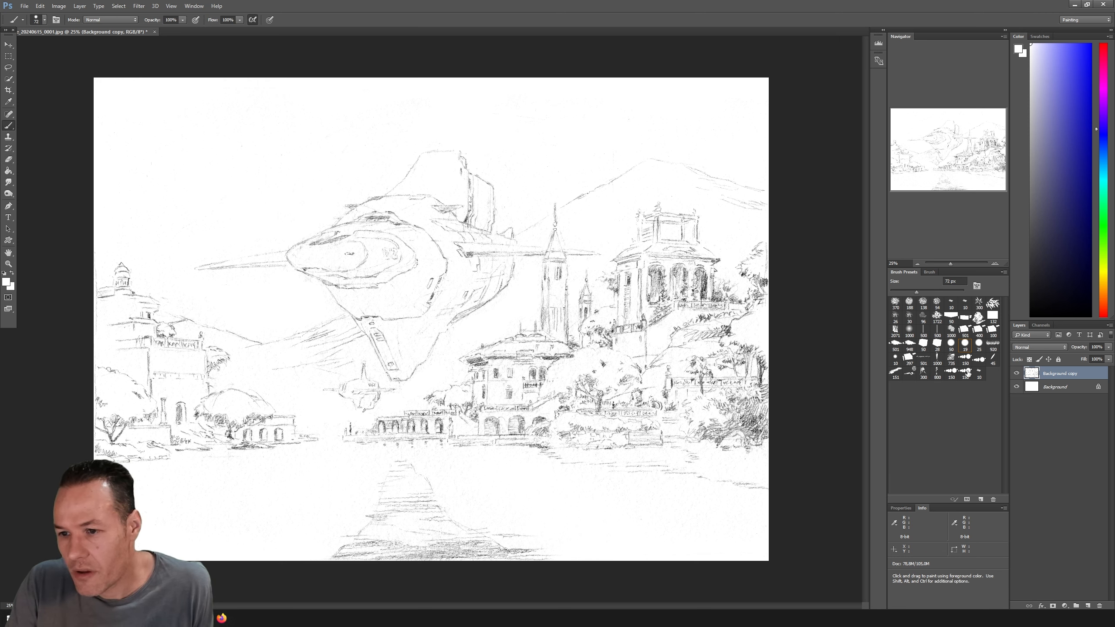
left_click(964, 303)
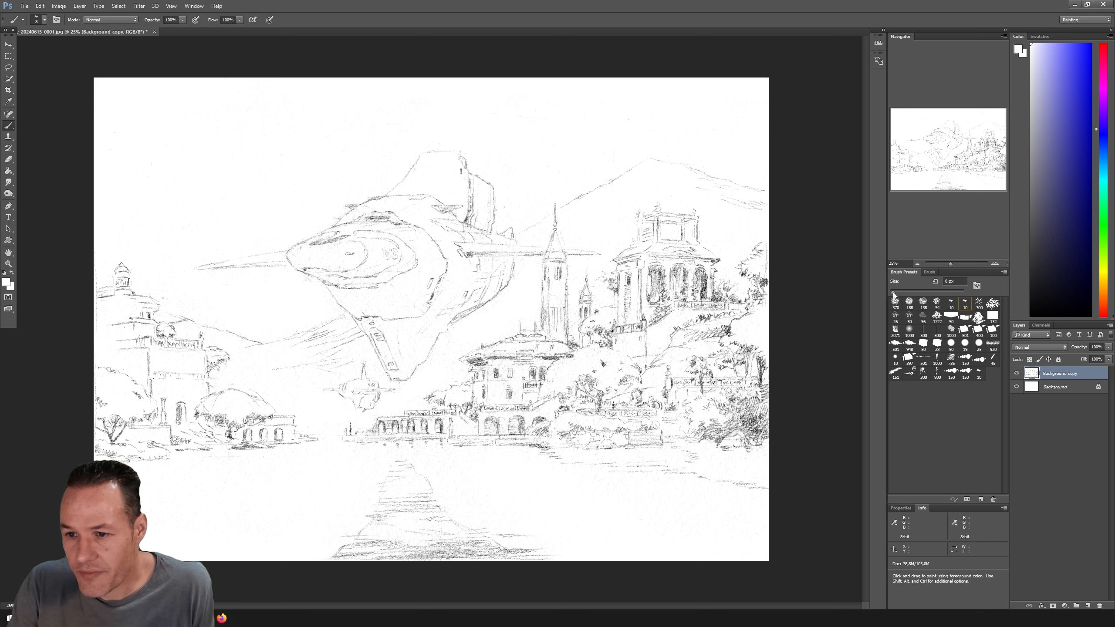
left_click(1030, 276)
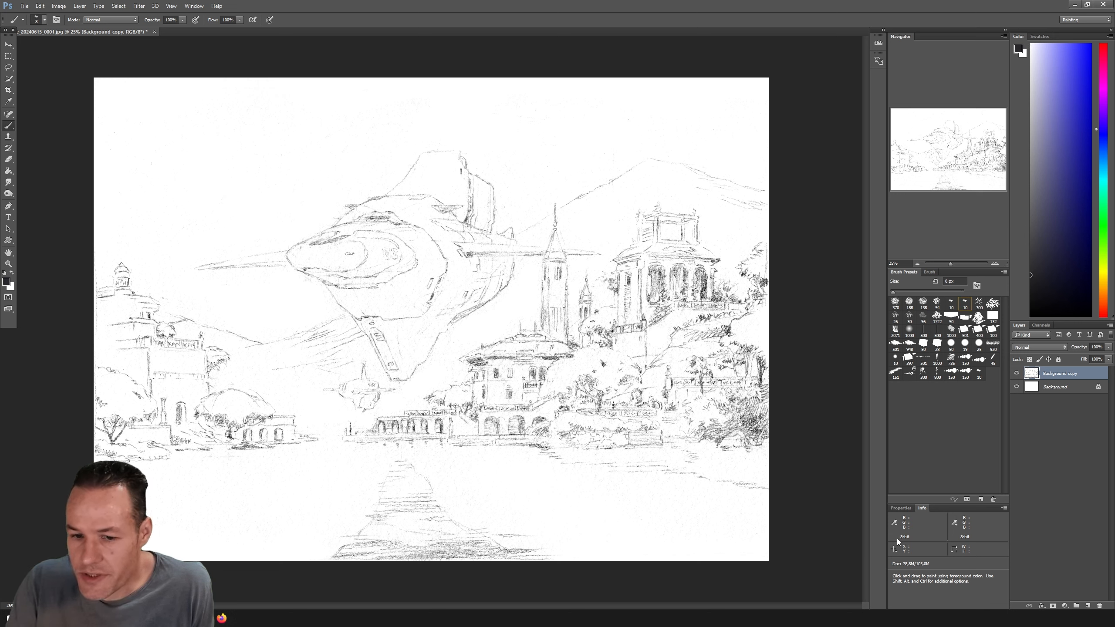
Scribble test strokes with the 8 px brush over the water in the foreground, and undo them.
mouse_move(257, 496)
left_mouse_down()
mouse_move(296, 492)
mouse_move(289, 506)
mouse_move(309, 505)
mouse_move(419, 491)
mouse_move(387, 483)
mouse_move(428, 478)
left_mouse_up()
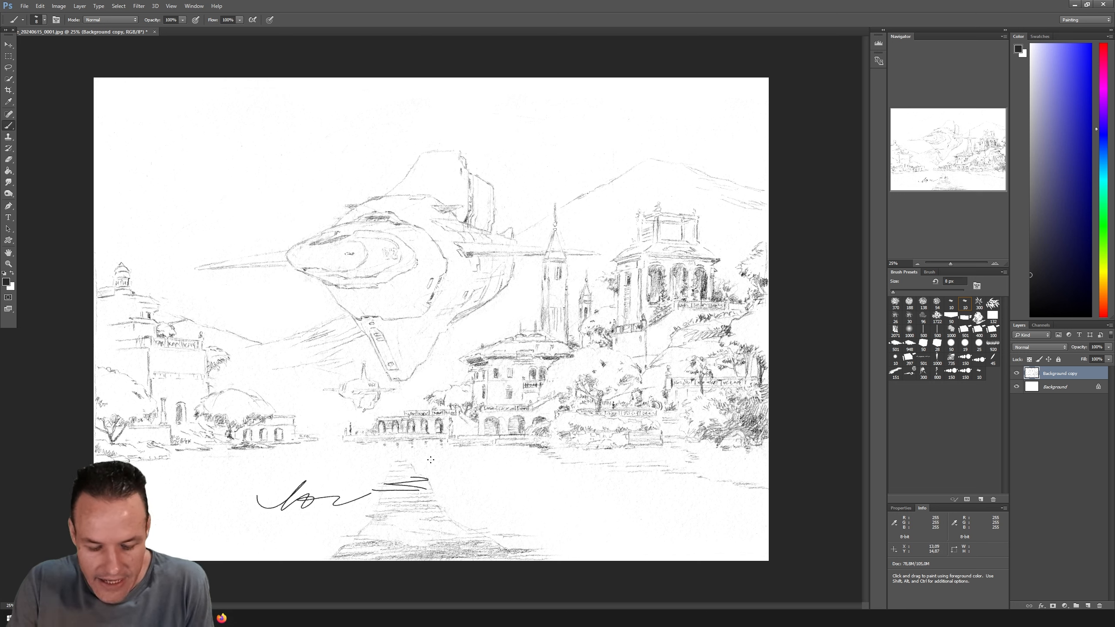
key("ctrl+alt+z")
key("ctrl+alt+z")
key("ctrl+alt+z")
key("ctrl+alt+z")
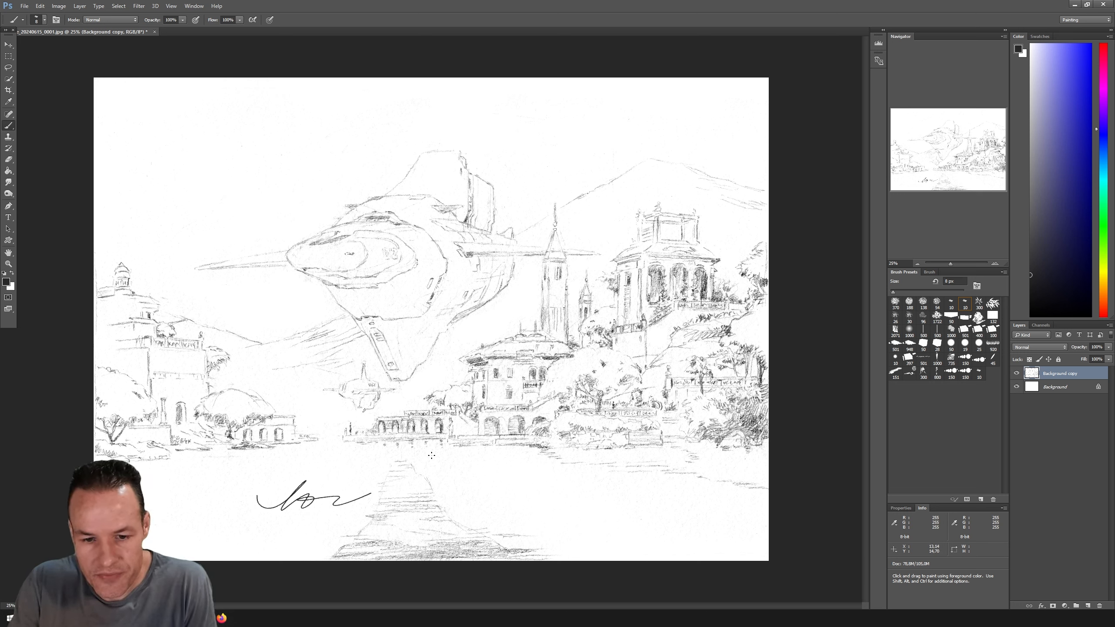
key("ctrl+alt+z")
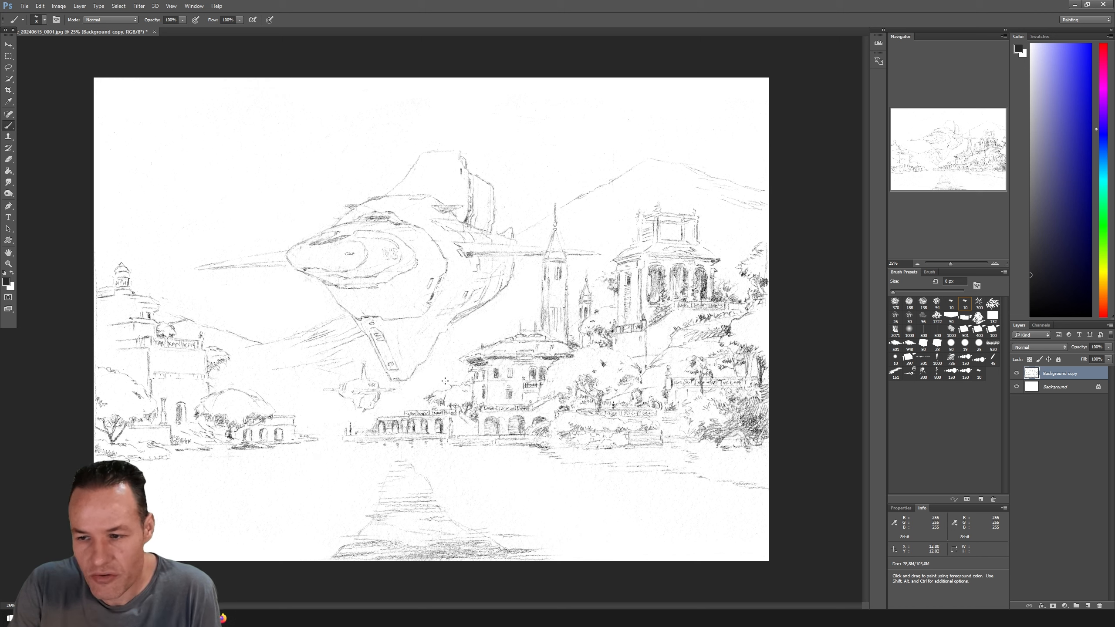
Switch to the neighbouring small brush preset at 5 px, try it with a few strokes on the water, and undo them.
left_click(951, 303)
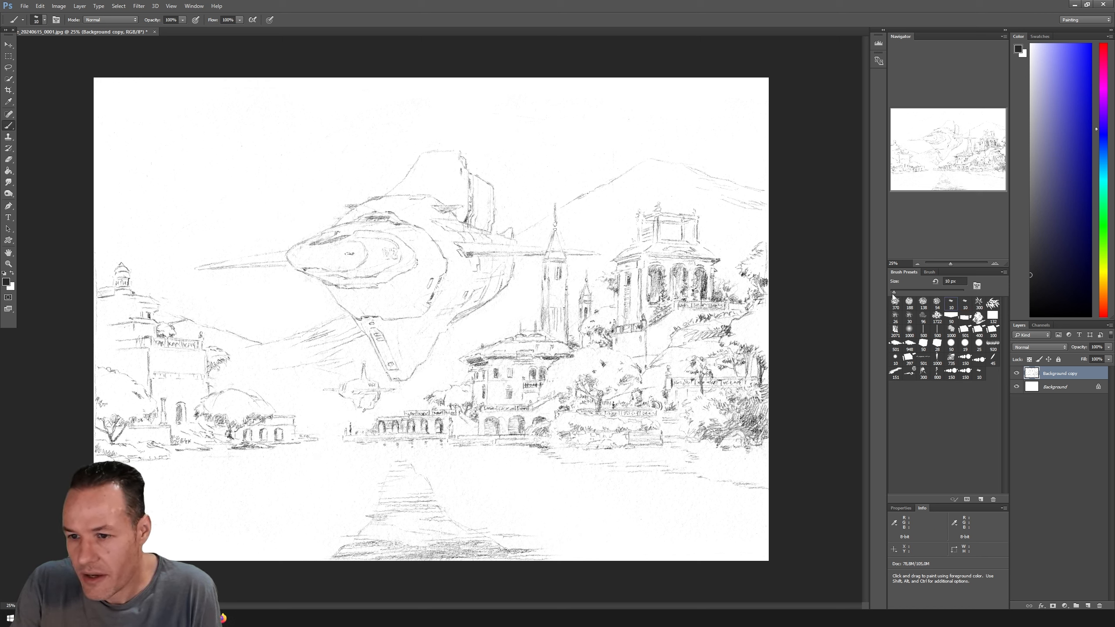
left_click(893, 293)
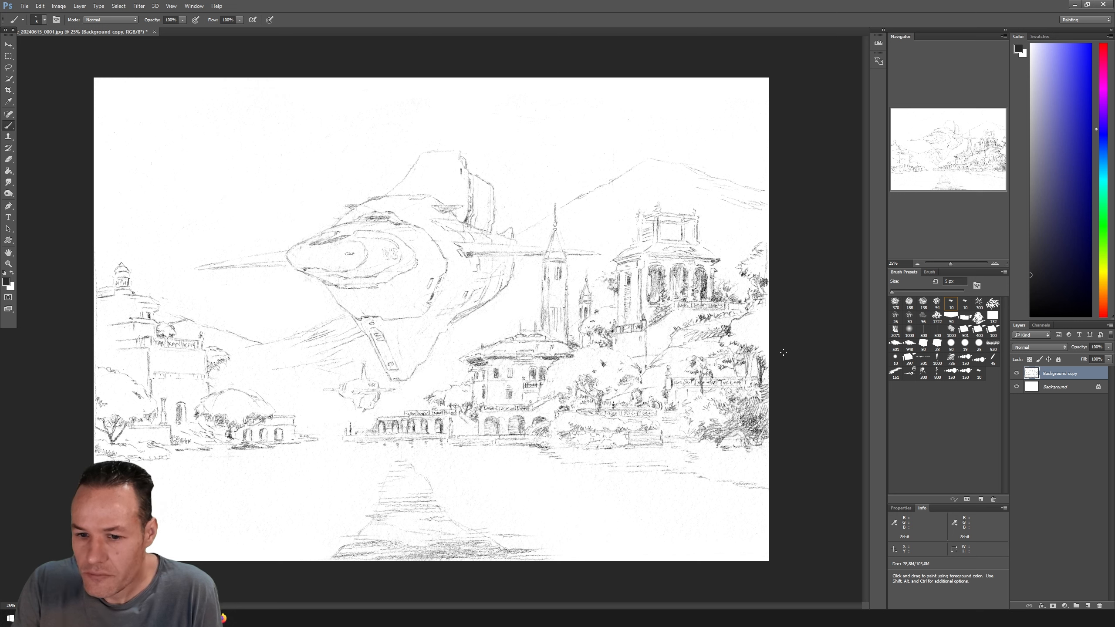
left_click_drag(478, 506, 601, 497)
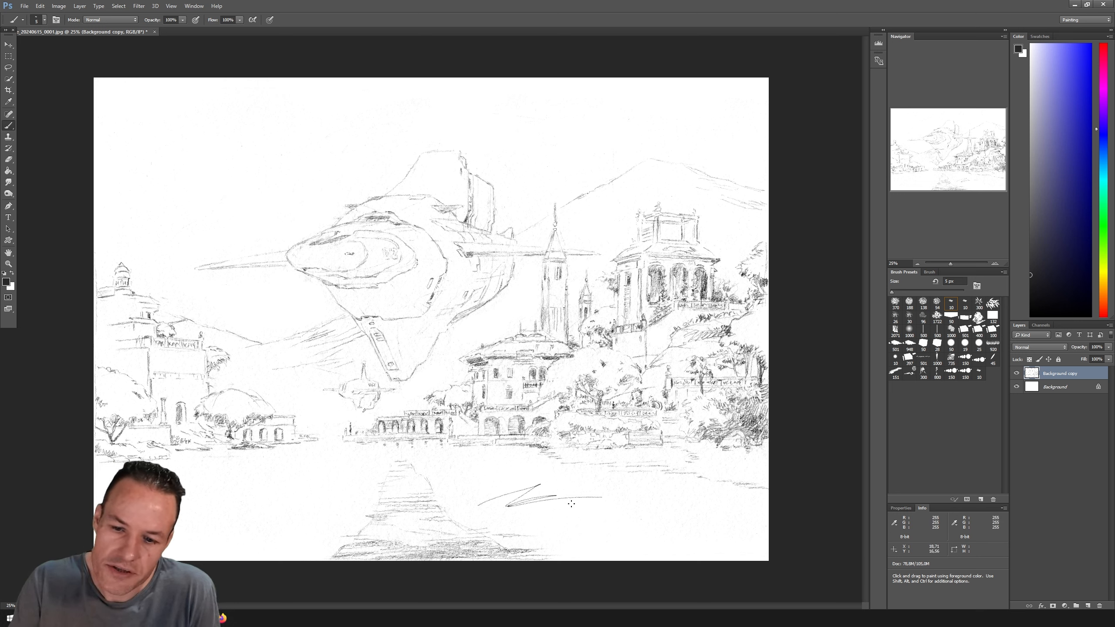
left_click_drag(556, 469, 580, 469)
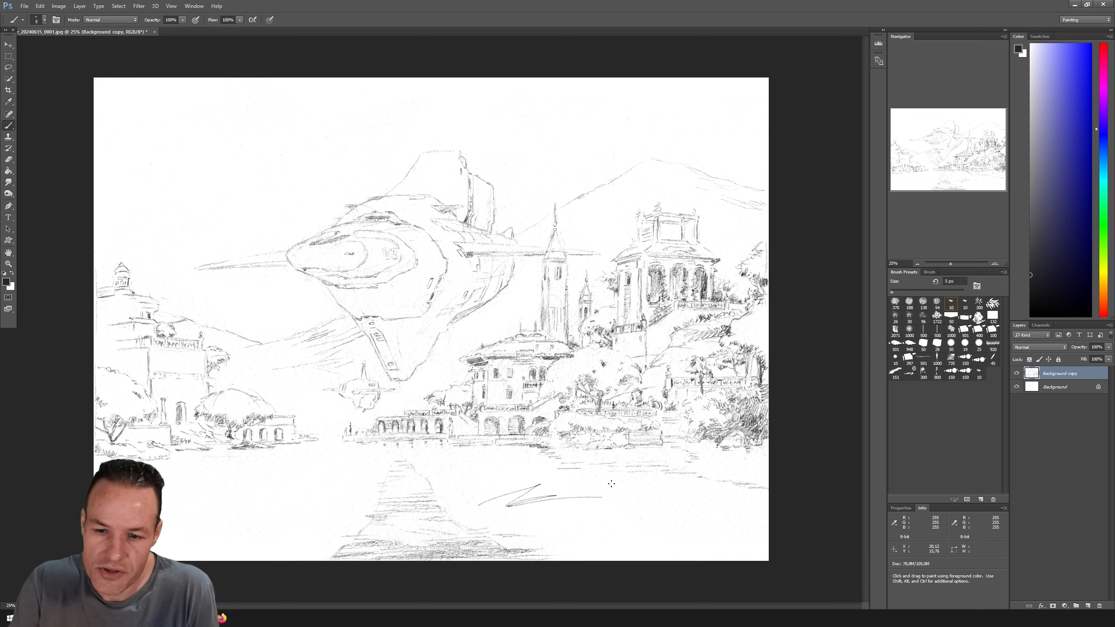
key("ctrl+alt+z")
key("ctrl+alt+z")
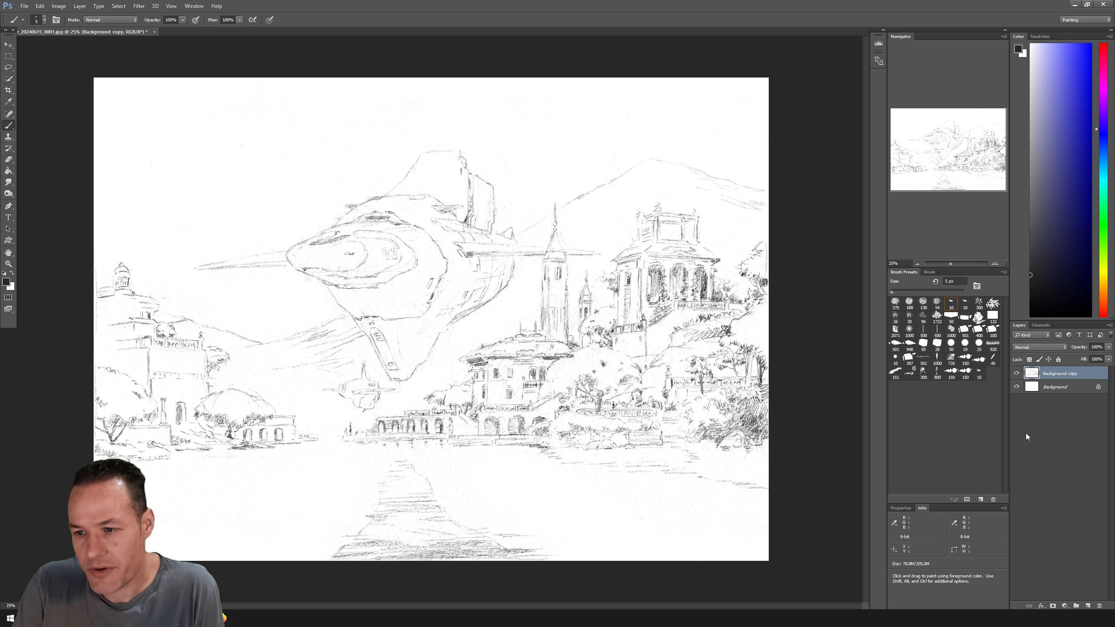
Add a new layer, draw a straight horizontal waterline across the middle of the scene, and erase the part crossing the arcaded buildings.
left_click(1088, 607)
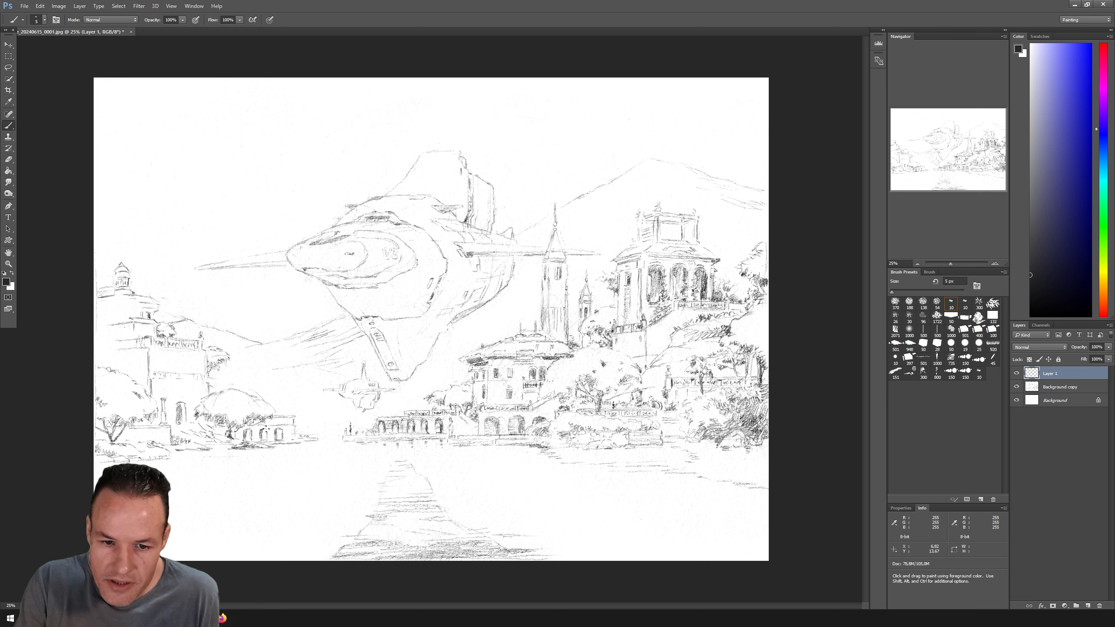
left_click_drag(254, 429, 511, 429)
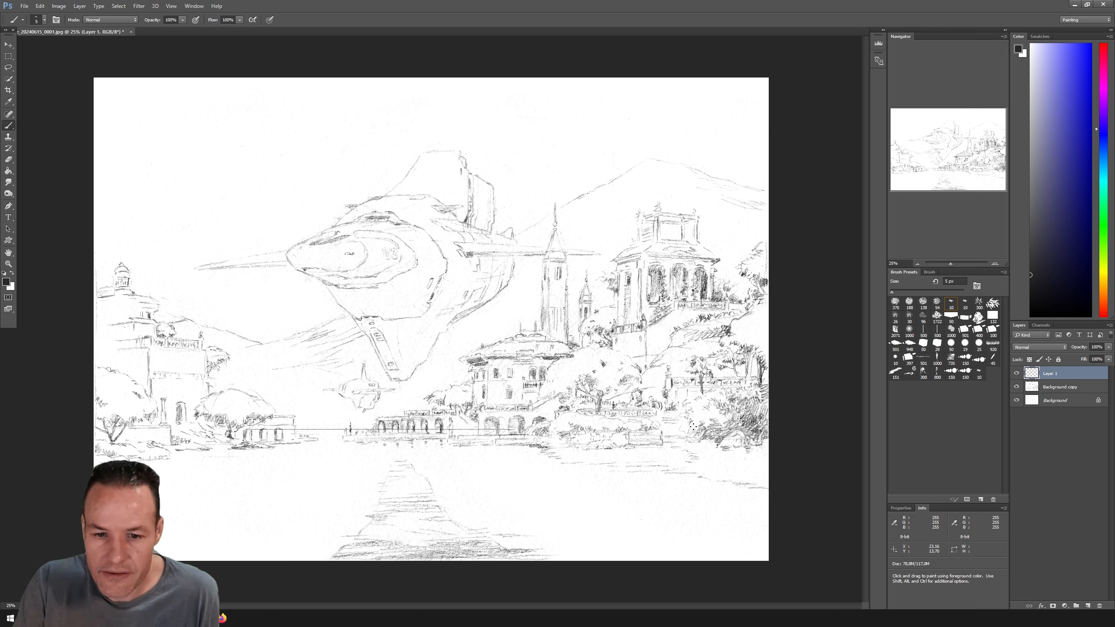
key("e")
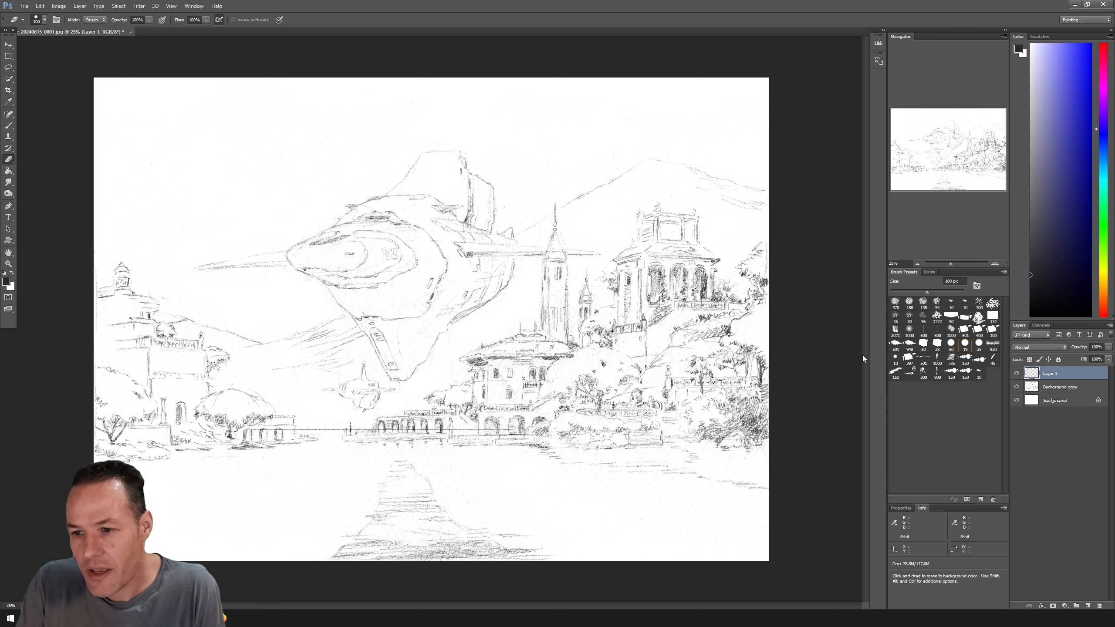
left_click_drag(383, 432, 541, 435)
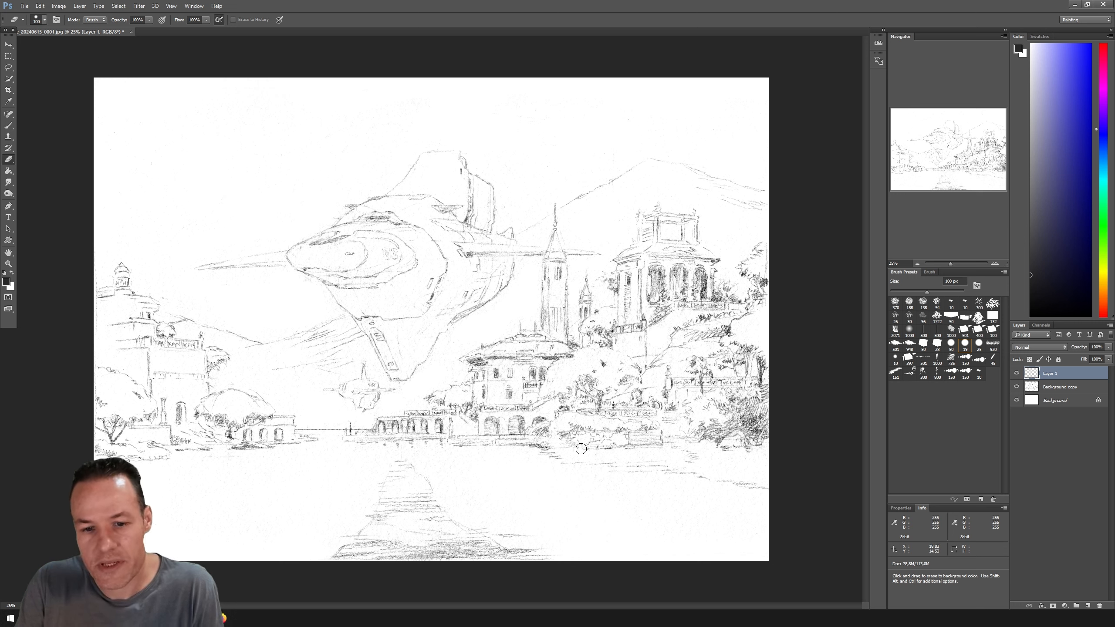
Reinforce the edge of the tall spired tower and the shoreline below the trees with 5 px brush strokes.
key("b")
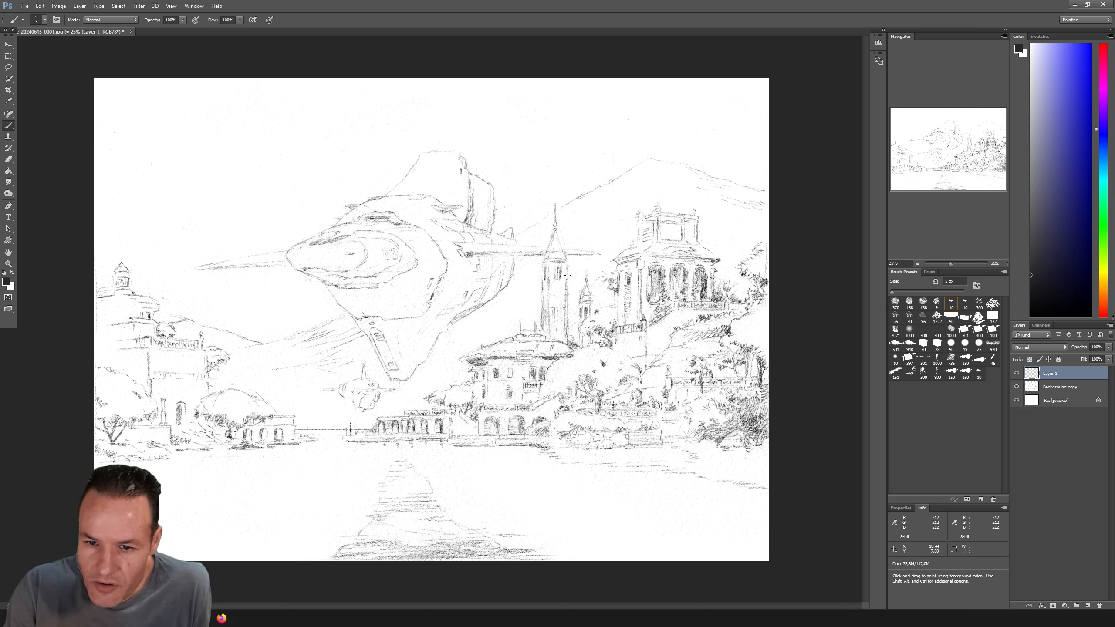
left_click_drag(567, 276, 568, 344)
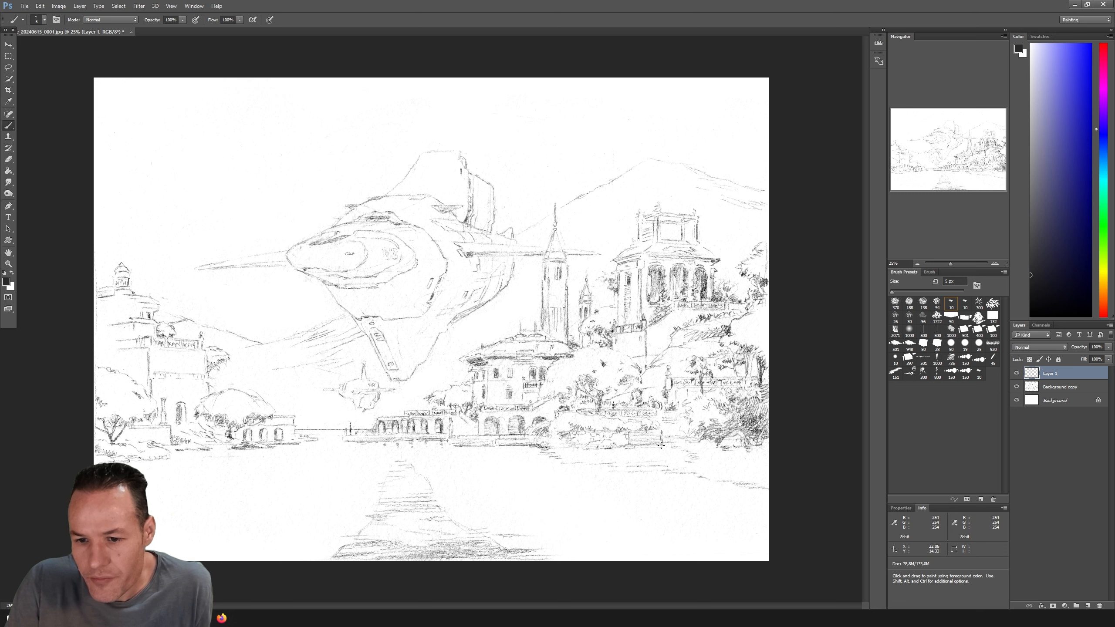
left_click_drag(636, 445, 639, 448)
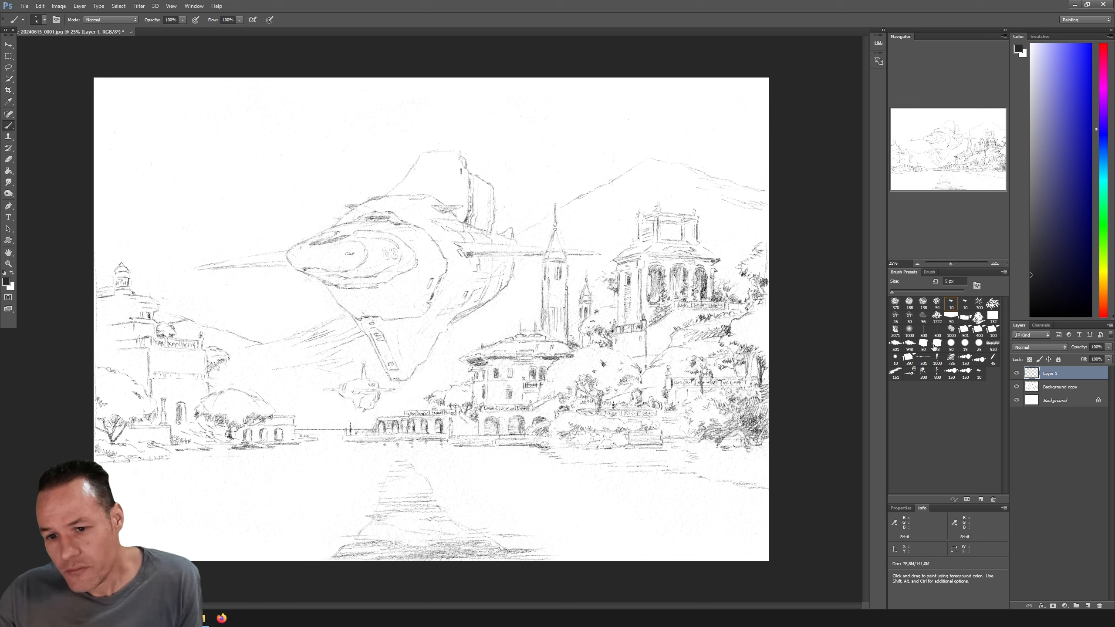
Merge the line work on Layer 1 with the Background copy layer.
left_click(1016, 374)
left_click(1015, 373)
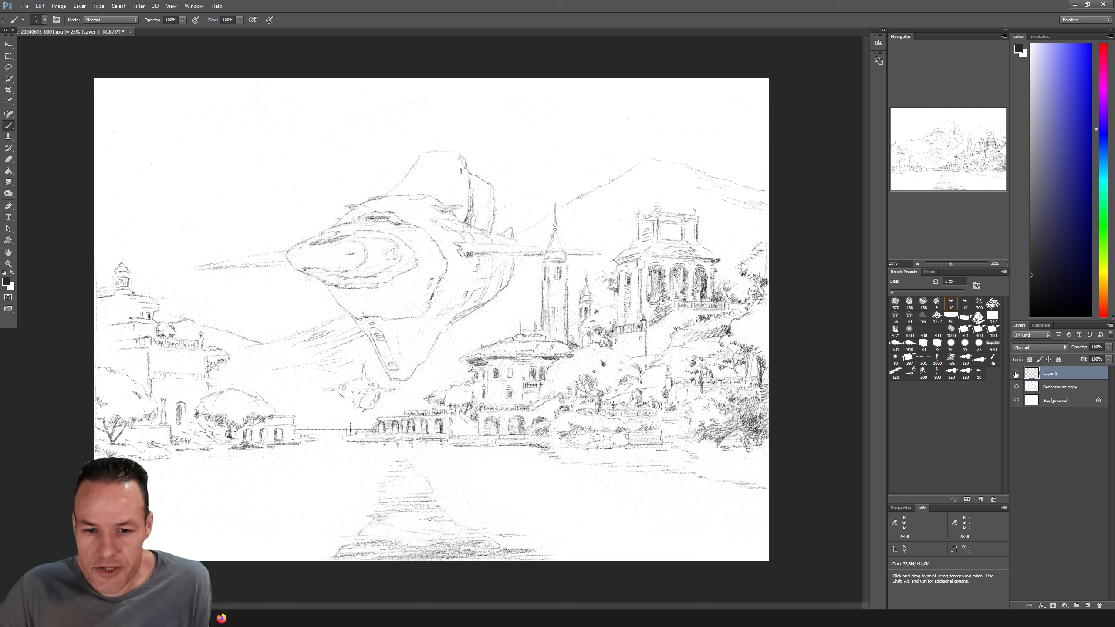
left_click(1063, 388, "ctrl")
right_click(1063, 388)
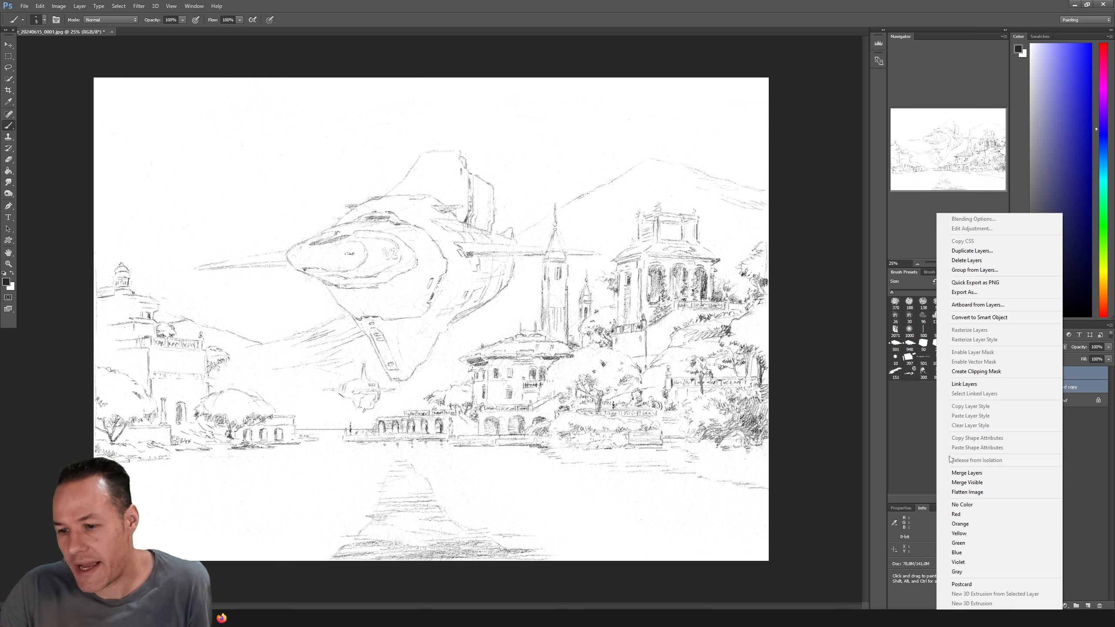
left_click(978, 473)
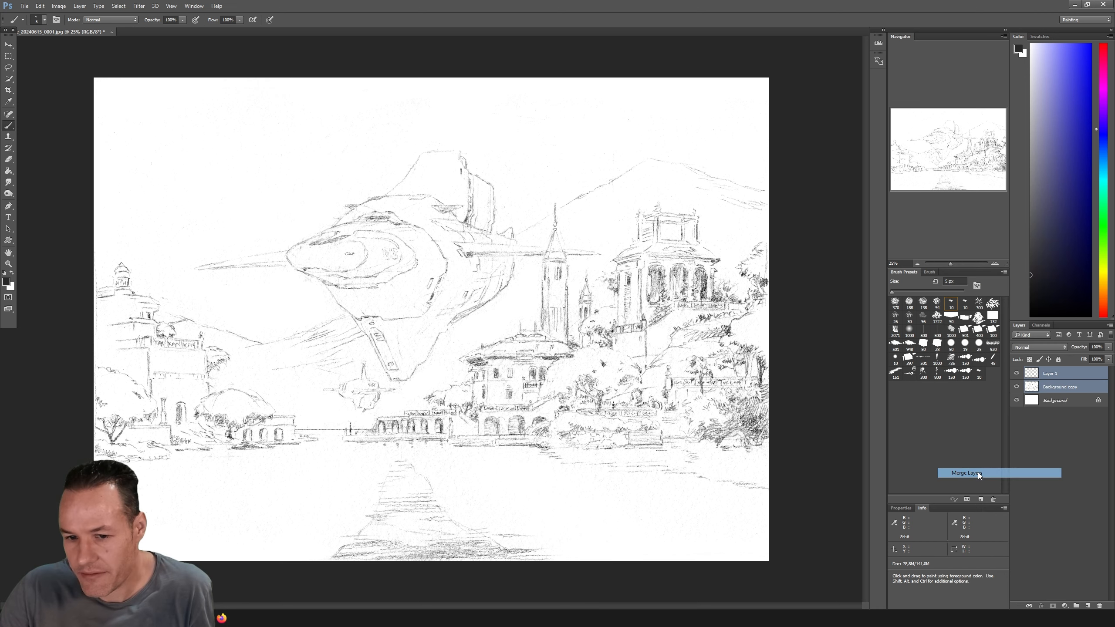
Toggle the merged sketch layer's visibility to check it against the Background layer.
left_click(1015, 374)
left_click(1016, 373)
left_click(1016, 373)
left_click(1016, 373)
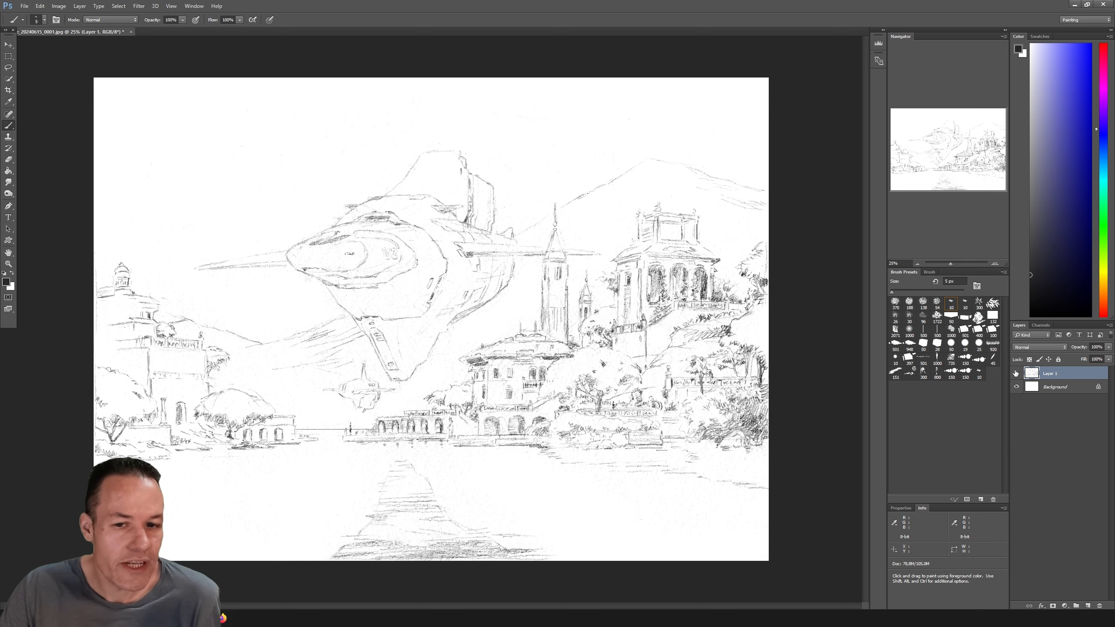
left_click(1016, 373)
left_click(1015, 373)
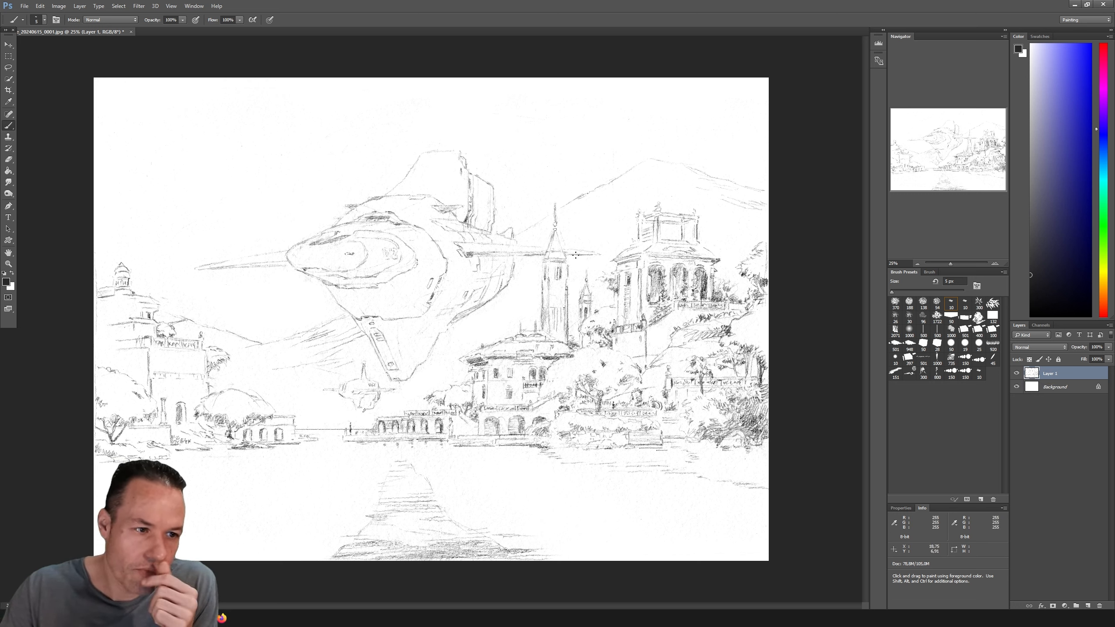
Lasso the large spaceship, including its separate wing tip behind the tower, and cut it to a new layer.
left_click(9, 67)
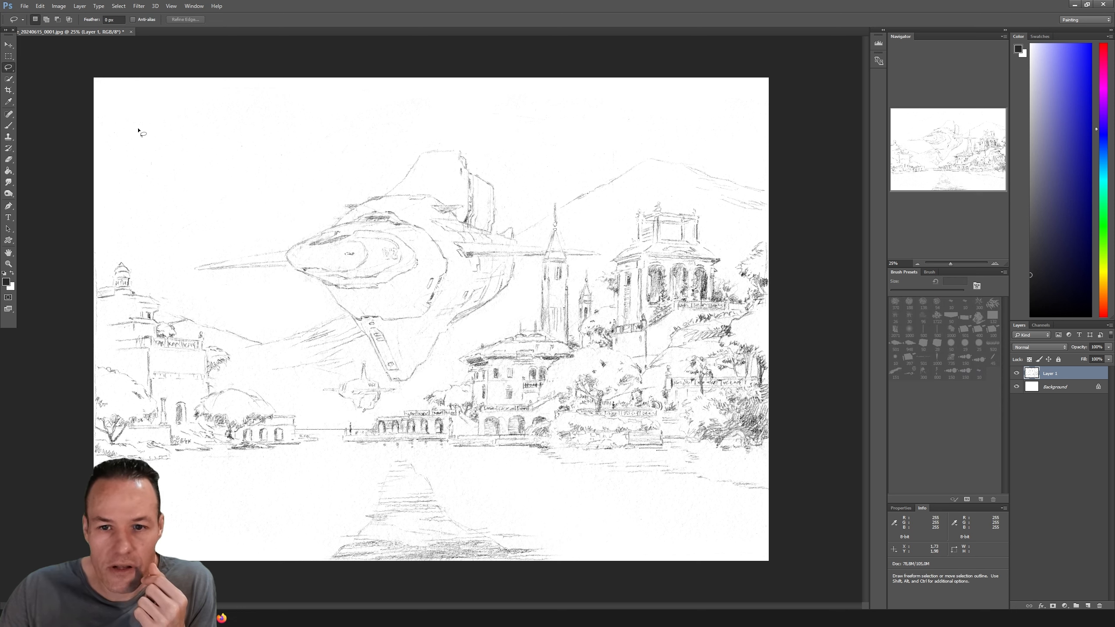
mouse_move(279, 241)
left_mouse_down()
mouse_move(195, 259)
mouse_move(185, 273)
mouse_move(328, 307)
left_mouse_up()
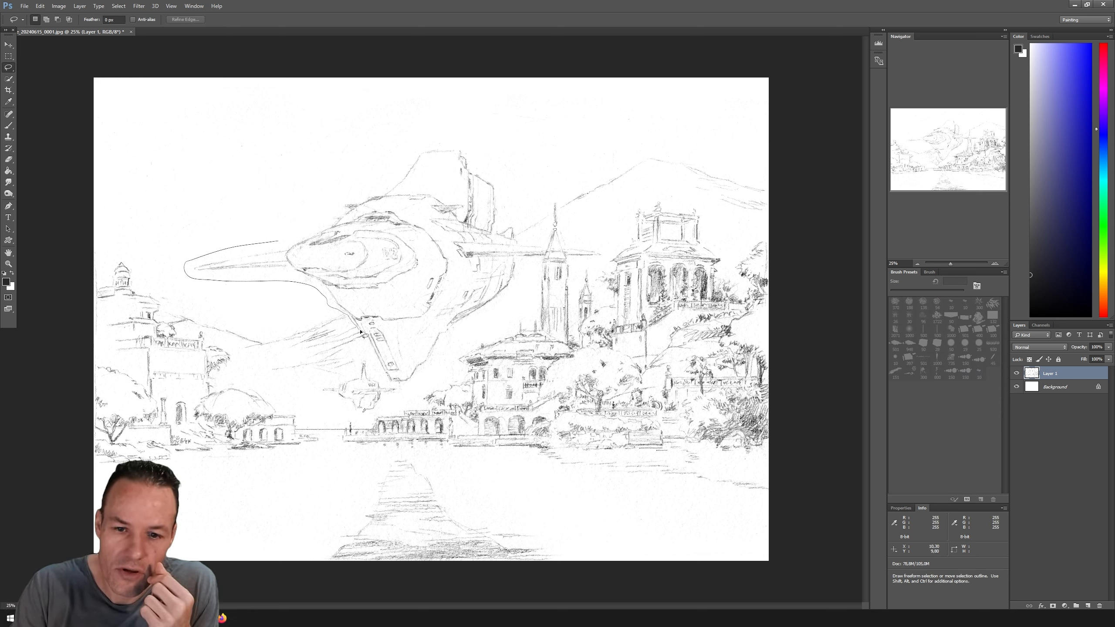
mouse_move(367, 341)
left_mouse_down()
mouse_move(389, 384)
mouse_move(416, 383)
mouse_move(509, 303)
mouse_move(546, 252)
mouse_move(539, 237)
mouse_move(515, 236)
mouse_move(511, 188)
mouse_move(480, 136)
mouse_move(397, 148)
mouse_move(281, 206)
left_mouse_up()
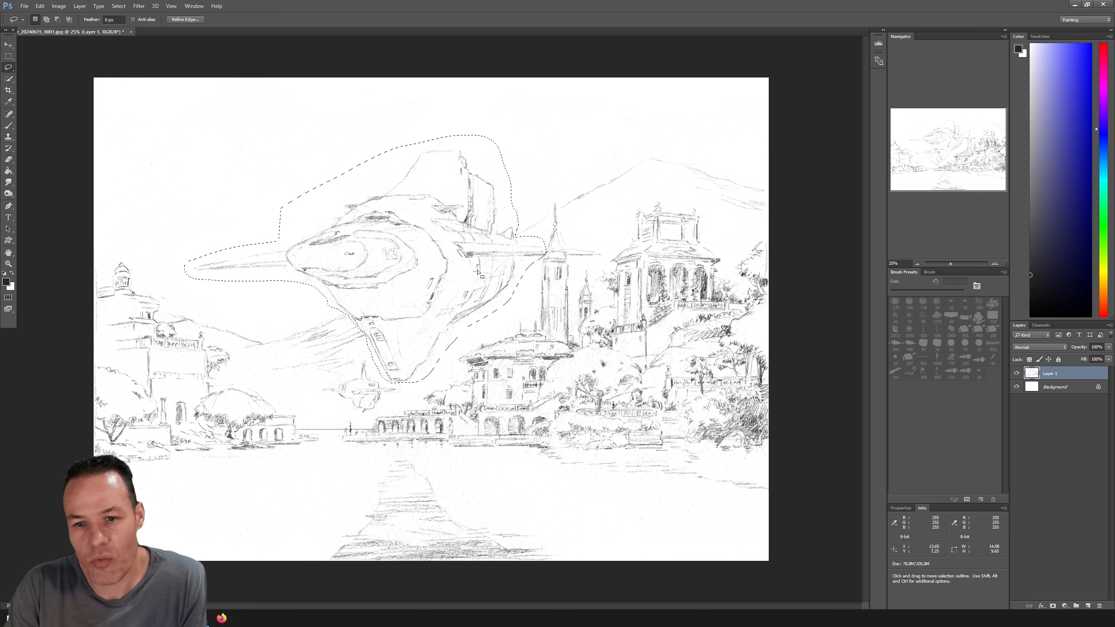
key("shift")
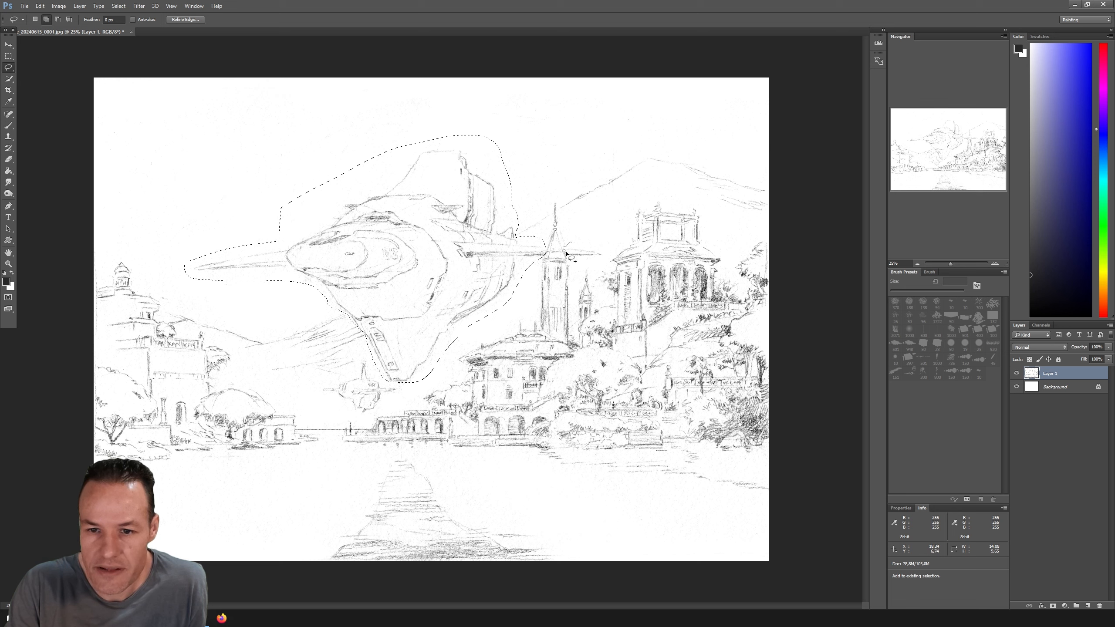
mouse_move(567, 256)
left_mouse_down()
mouse_move(600, 263)
mouse_move(591, 241)
mouse_move(566, 249)
left_mouse_up()
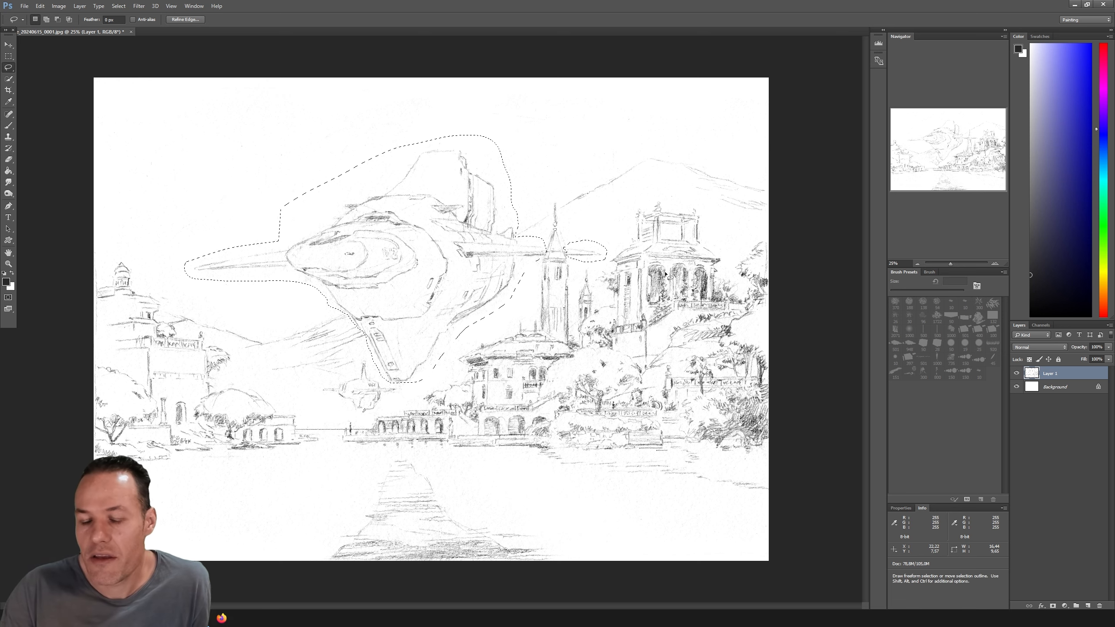
right_click(474, 274)
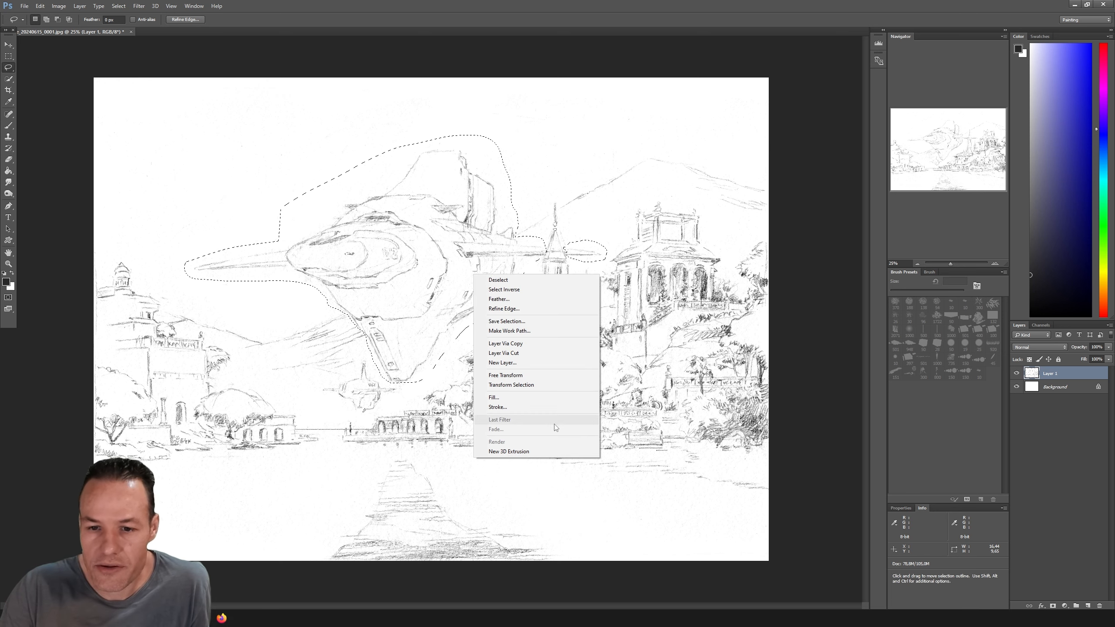
left_click(534, 352)
Try moving the large spaceship to other positions around the scene, and undo the moves.
key("v")
left_click_drag(353, 190, 246, 150)
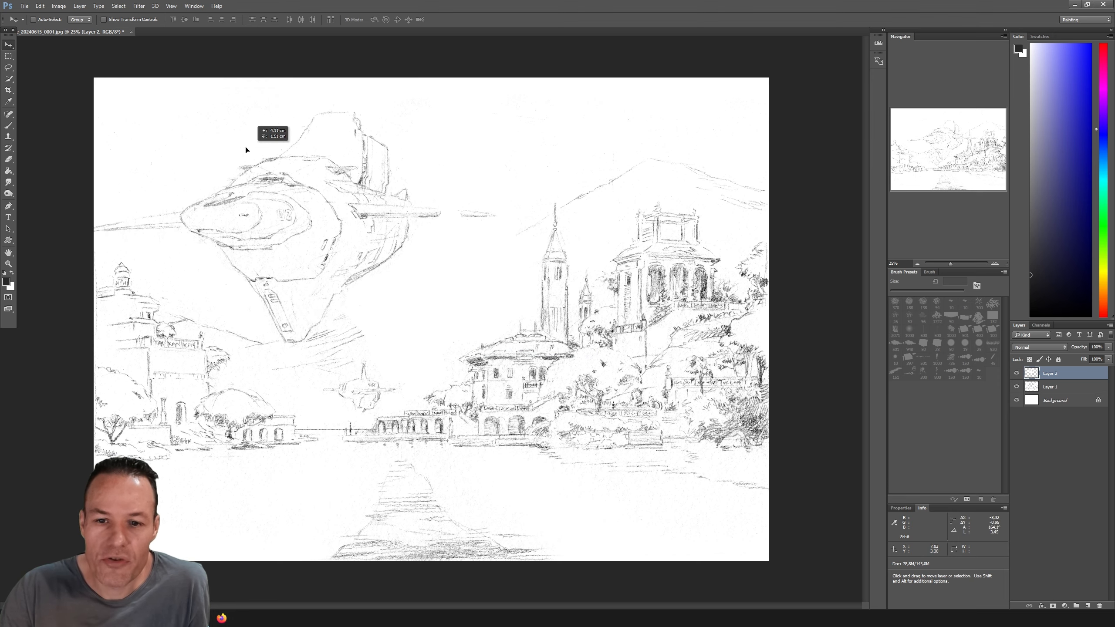
left_click_drag(319, 187, 637, 416)
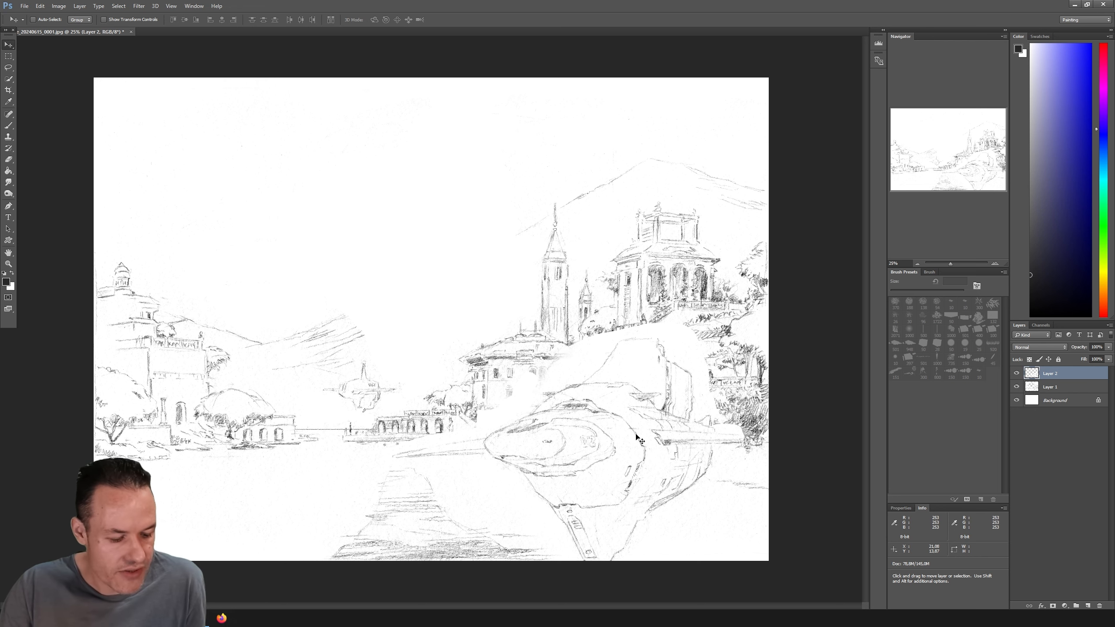
key("ctrl+z")
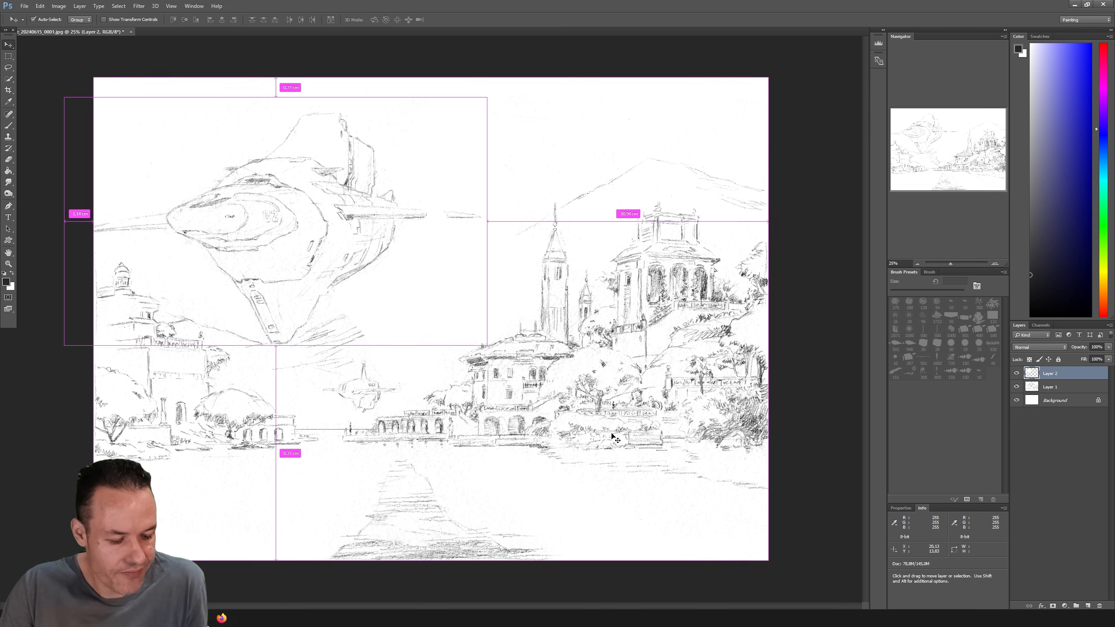
left_click_drag(295, 208, 614, 436)
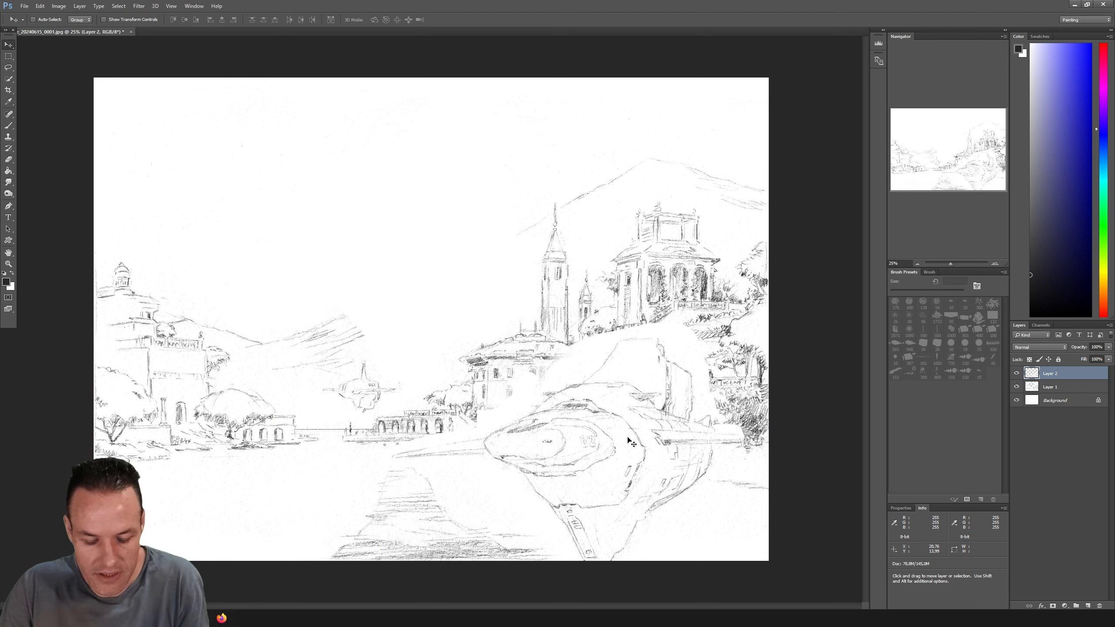
key("ctrl+alt+z")
key("ctrl+alt+z")
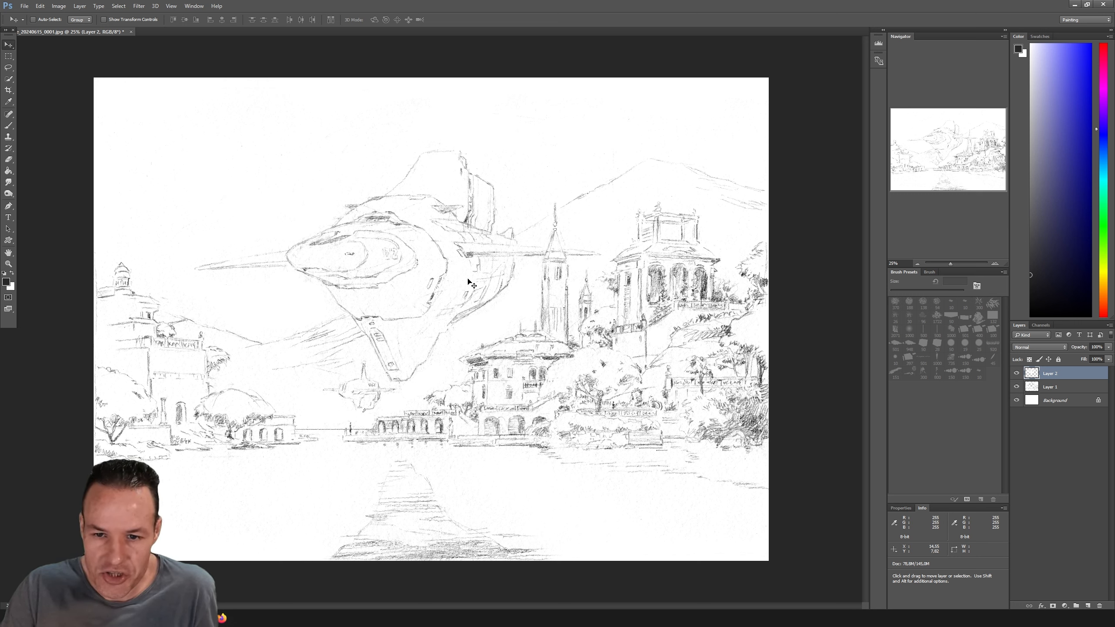
left_click_drag(479, 273, 480, 270)
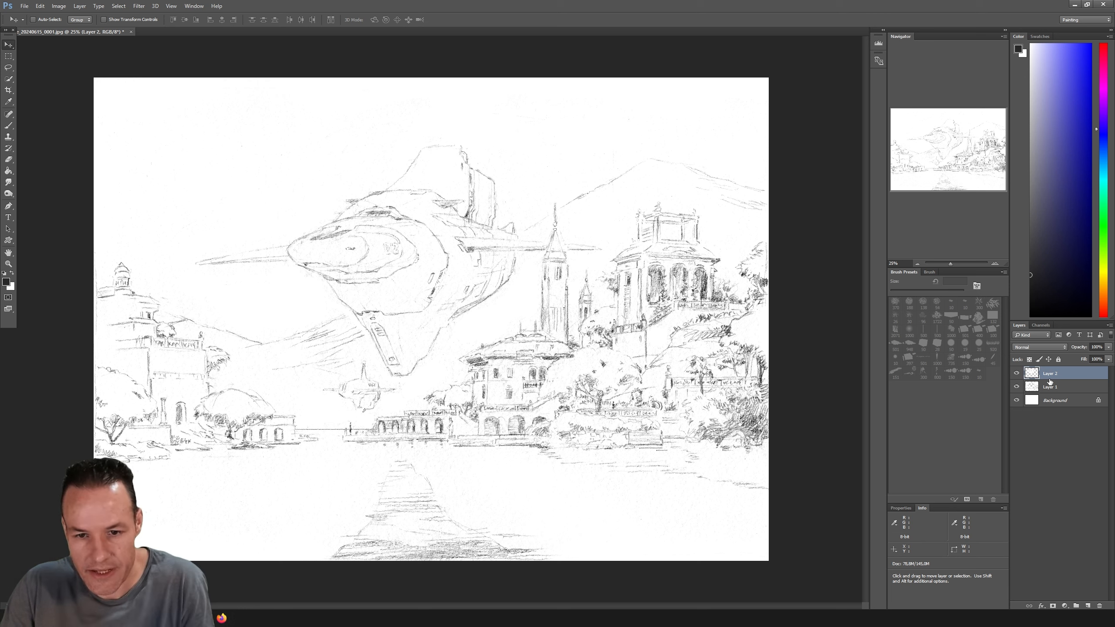
key("ctrl+z")
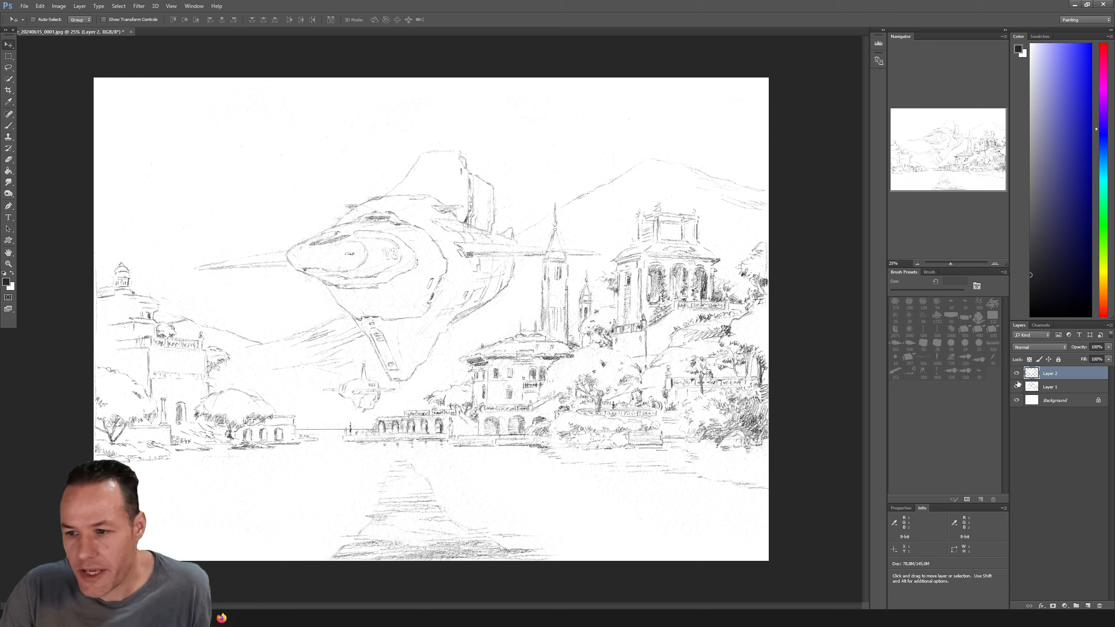
Lasso the small distant spaceship on Layer 1 and cut it to a new layer.
left_click(1048, 390, "shift")
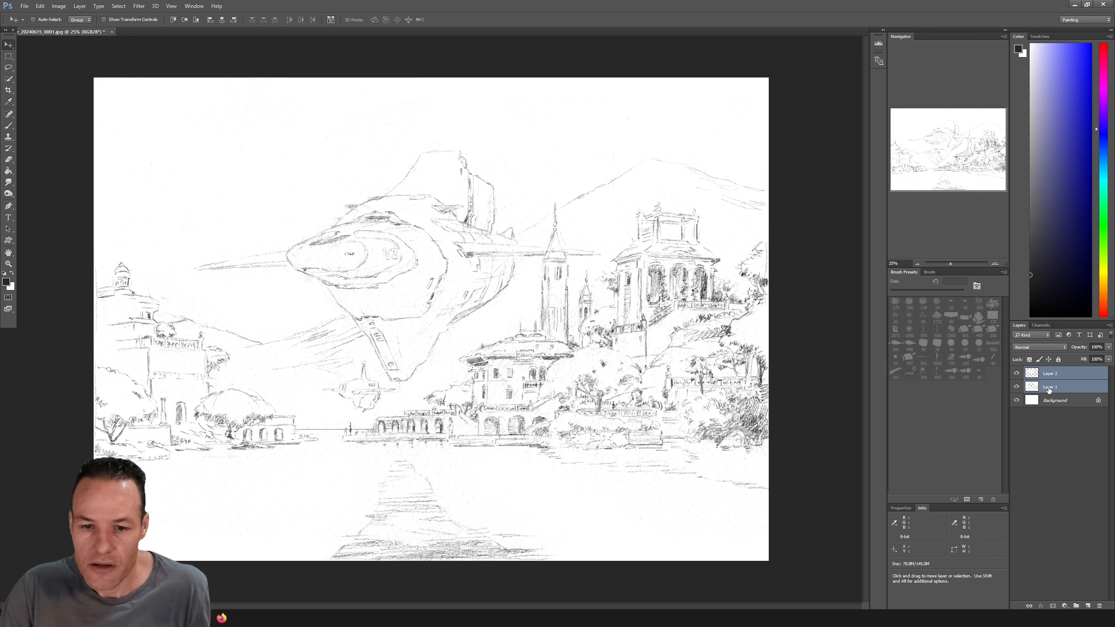
left_click(1051, 386)
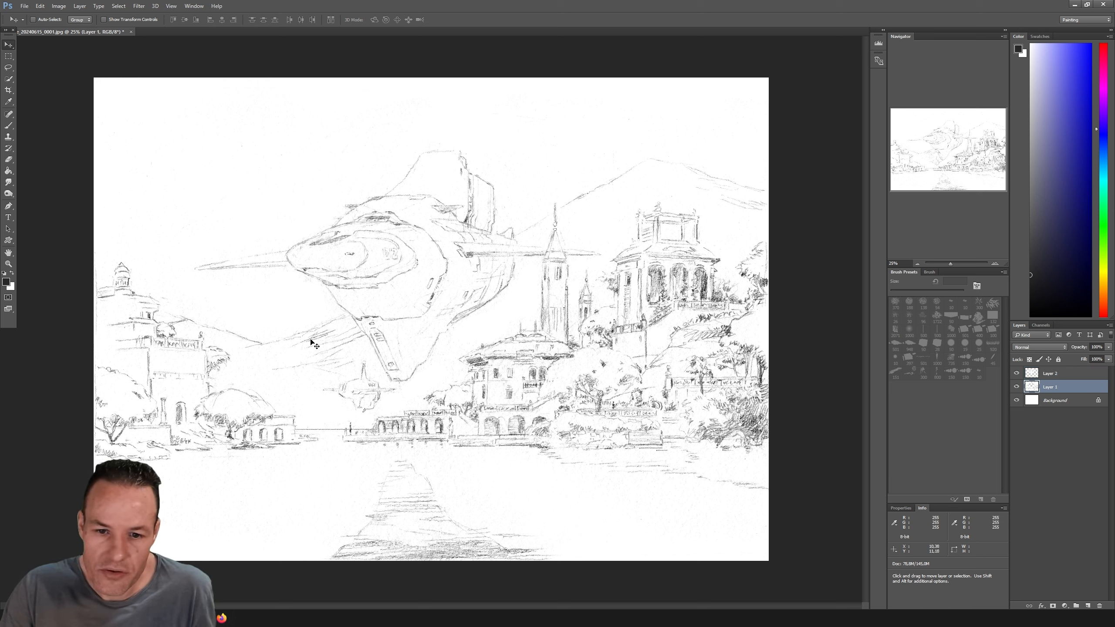
key("l")
mouse_move(330, 408)
left_mouse_down()
mouse_move(372, 416)
mouse_move(397, 400)
mouse_move(368, 361)
mouse_move(317, 396)
left_mouse_up()
right_click(349, 401)
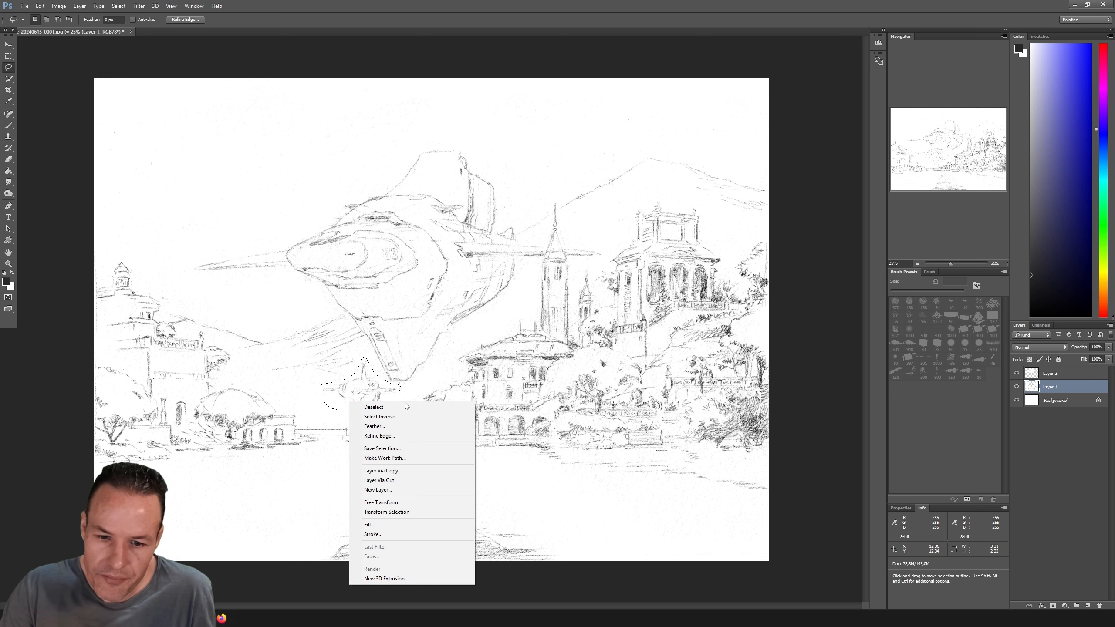
left_click(379, 480)
Move the small spaceship slightly to the left, away from the large ship's lower fin, and compare it with its original position.
key("v")
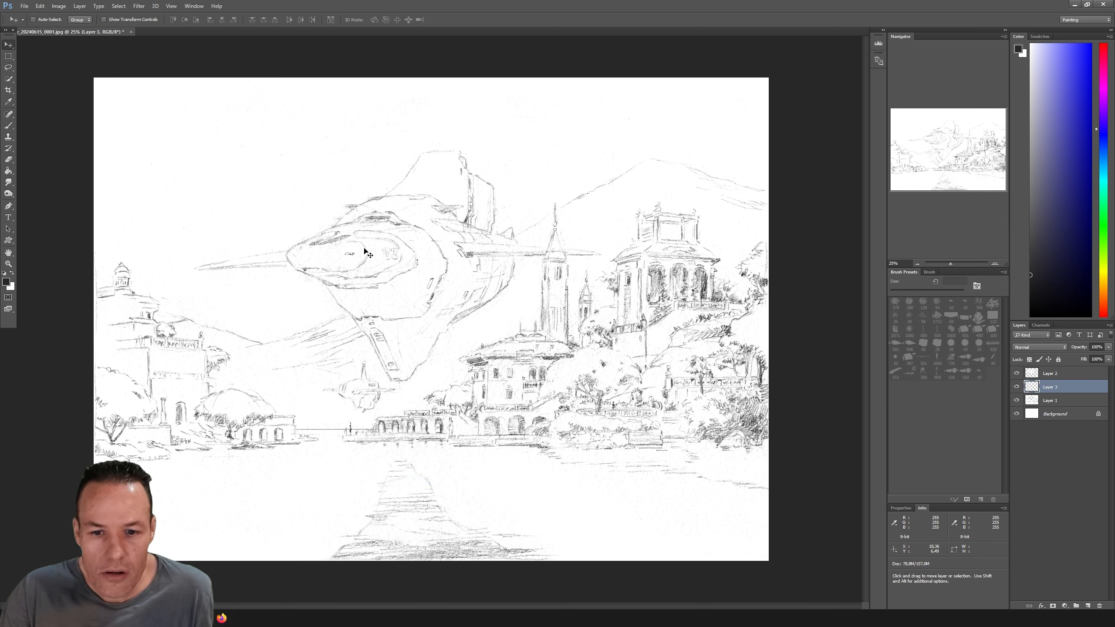
mouse_move(365, 252)
left_mouse_down()
mouse_move(310, 253)
mouse_move(354, 258)
left_mouse_up()
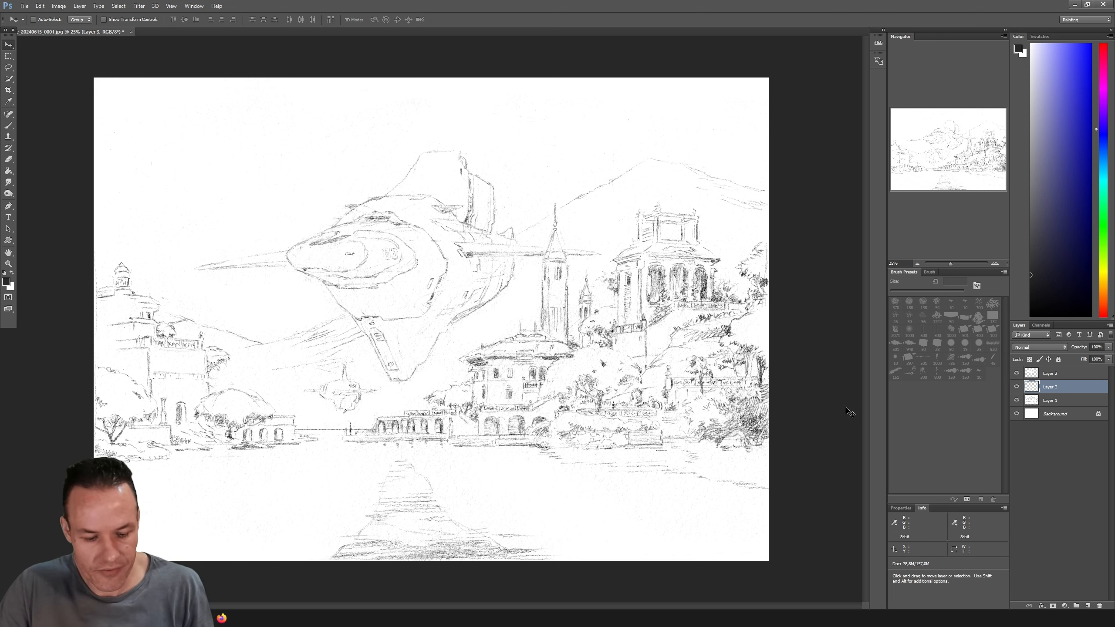
key("ctrl+z")
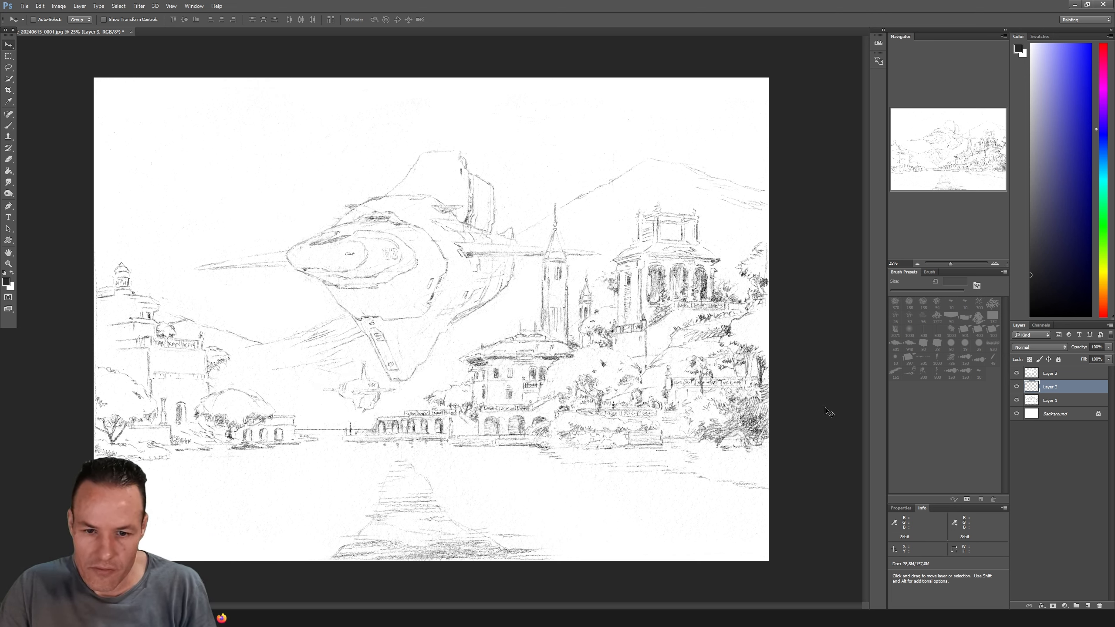
left_click(40, 5)
left_click(57, 22)
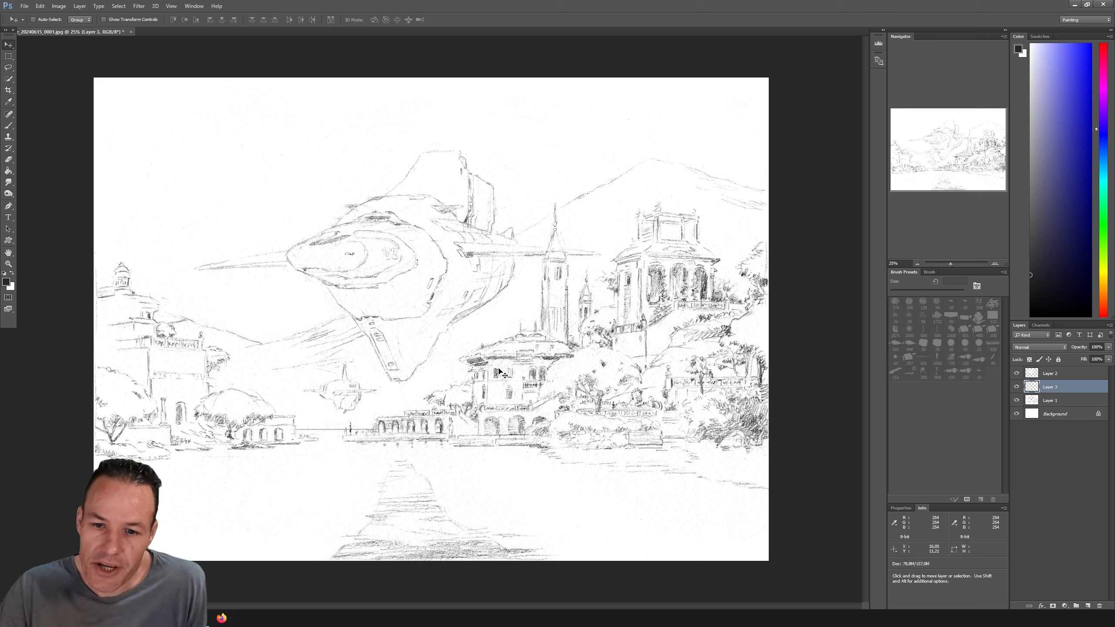
Merge Layer 2, Layer 3 and Layer 1 into one sketch layer.
left_click(1049, 373)
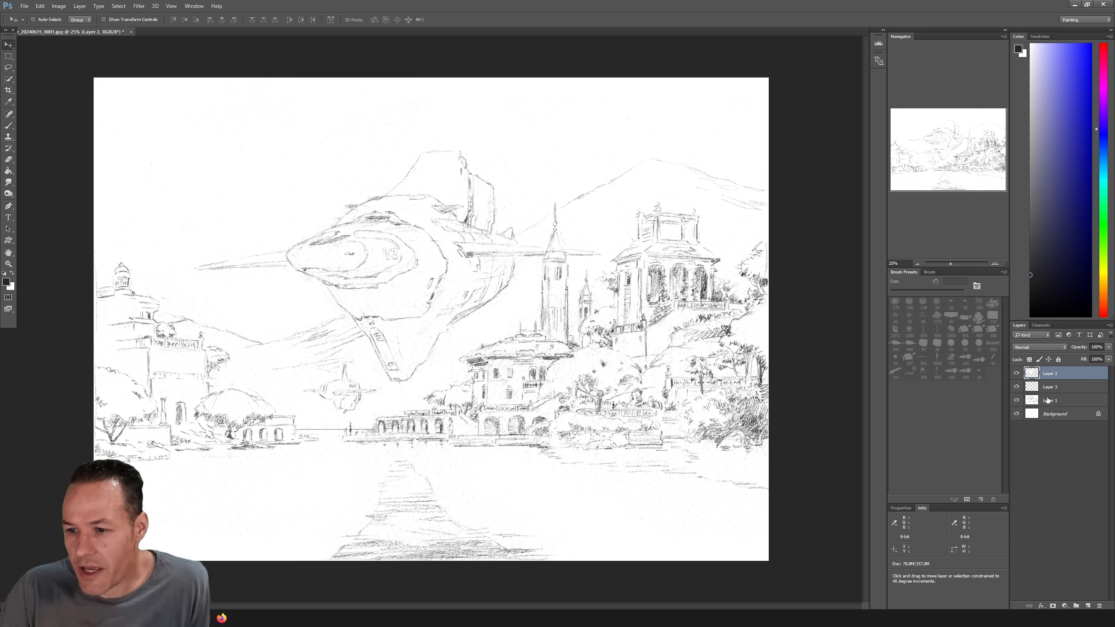
left_click(1049, 400, "shift")
right_click(1049, 401)
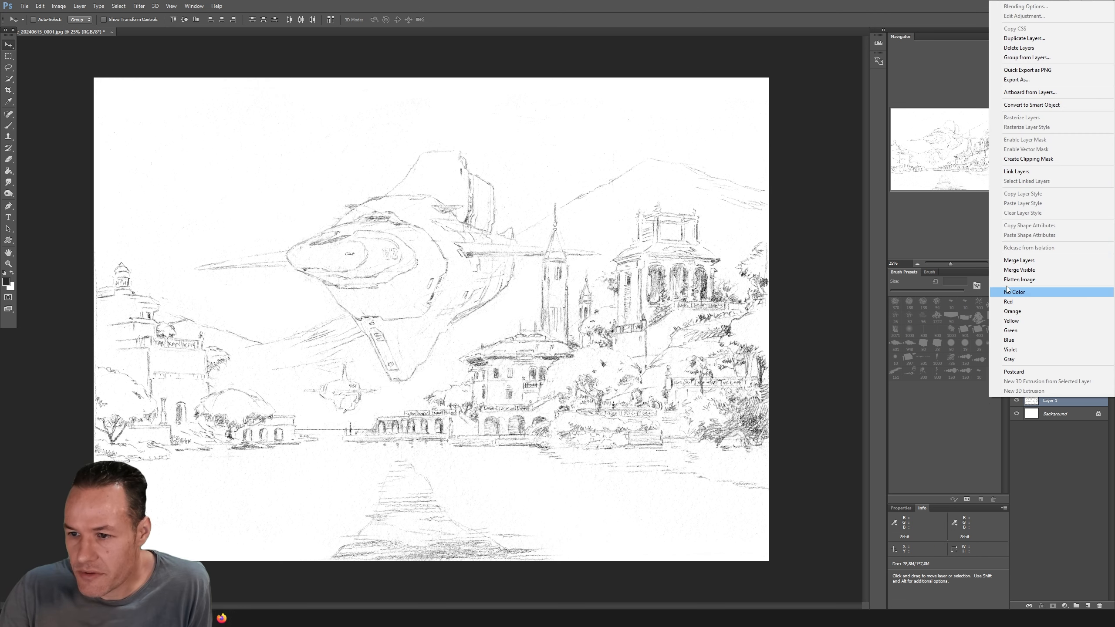
left_click(1012, 262)
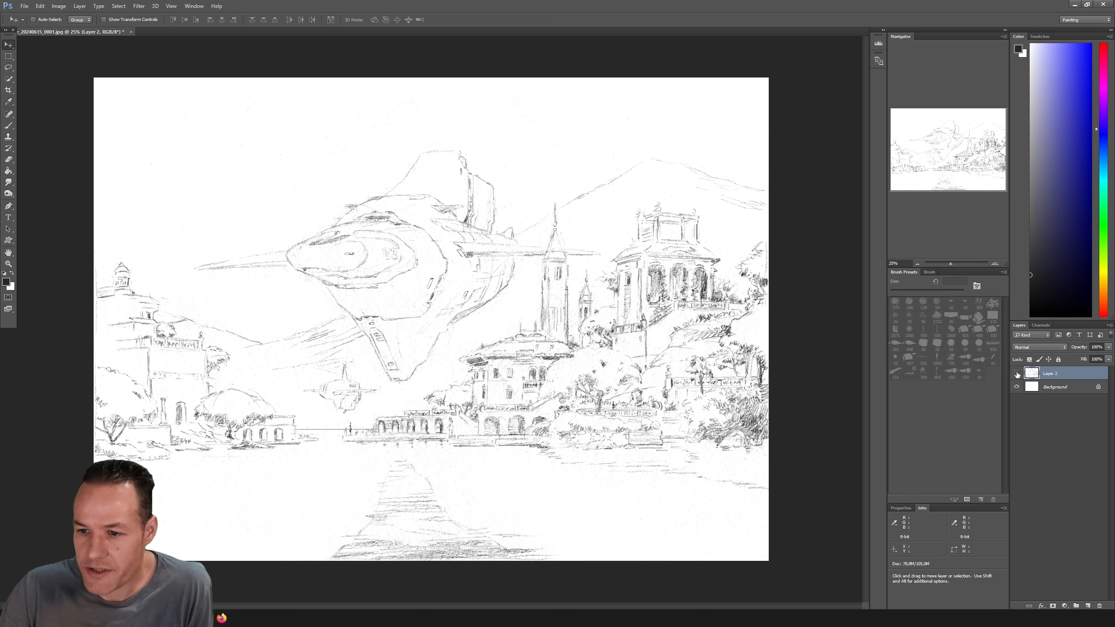
left_click(1017, 374)
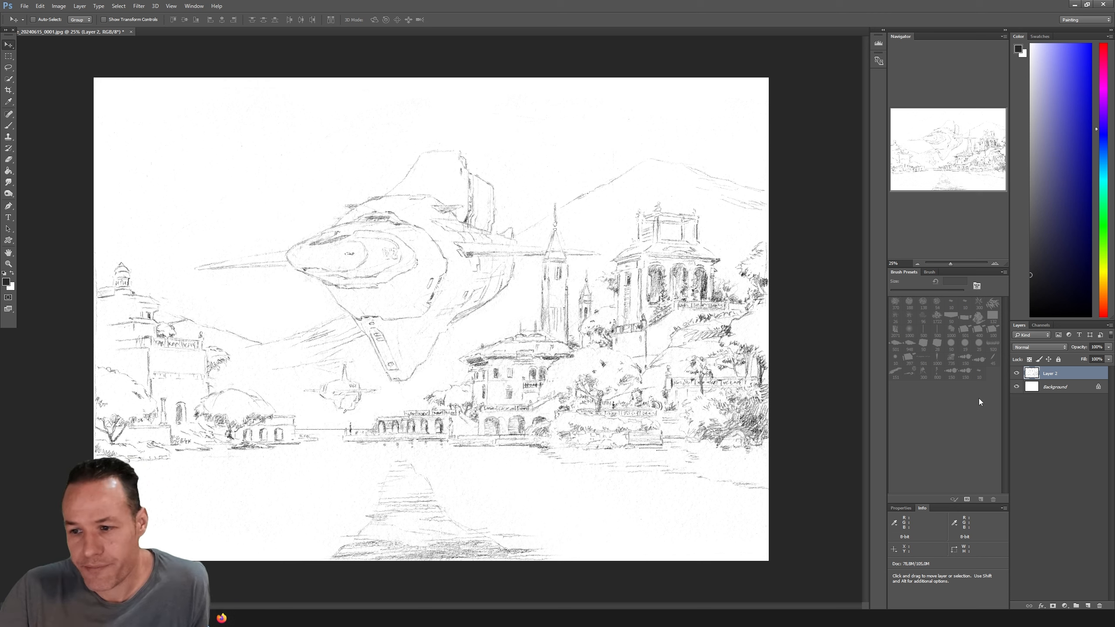
Add two empty layers between the Background layer and the merged sketch layer.
left_click(1060, 388)
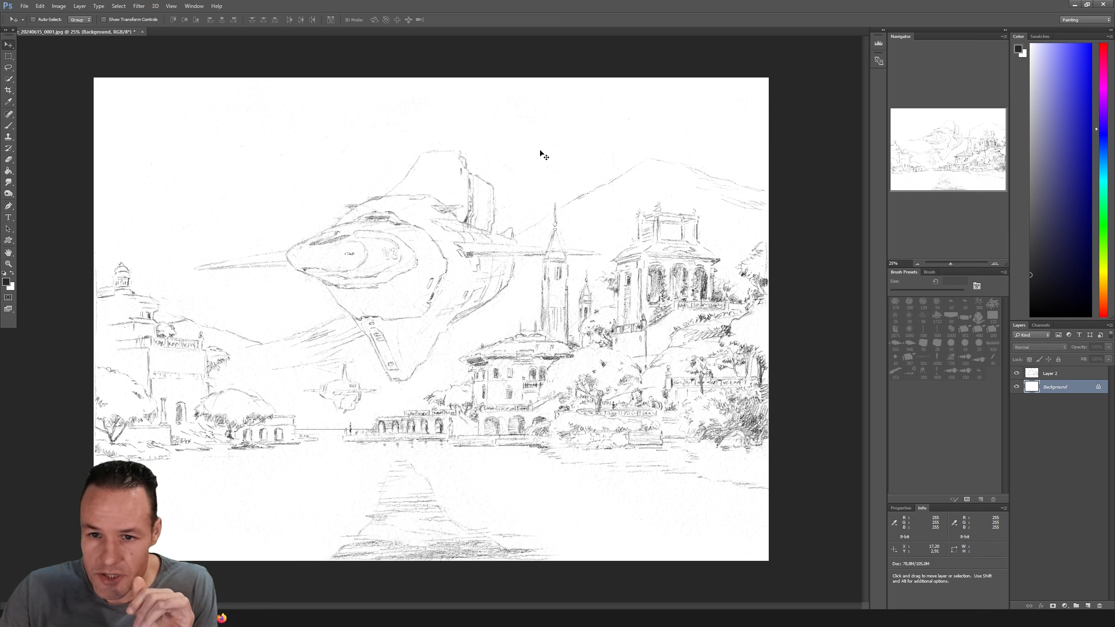
left_click(1088, 606)
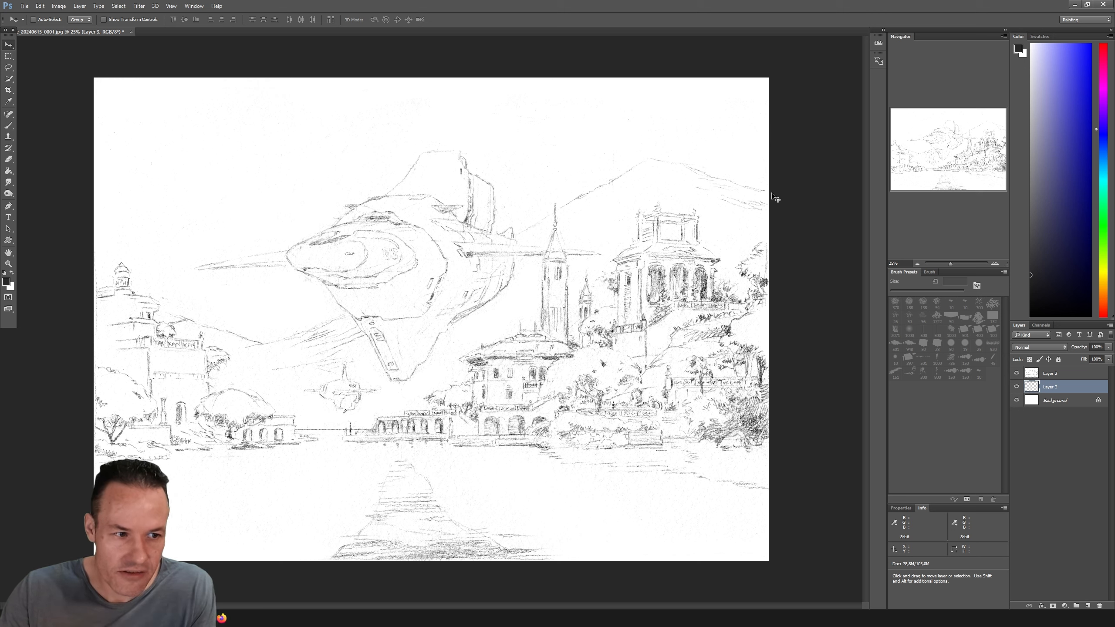
left_click(1089, 606)
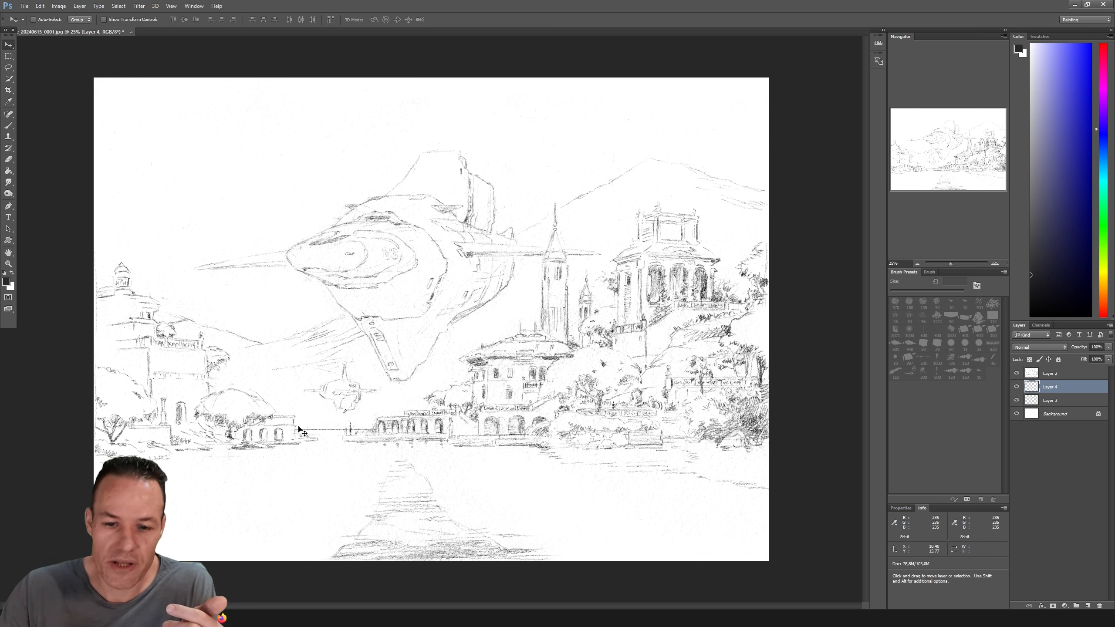
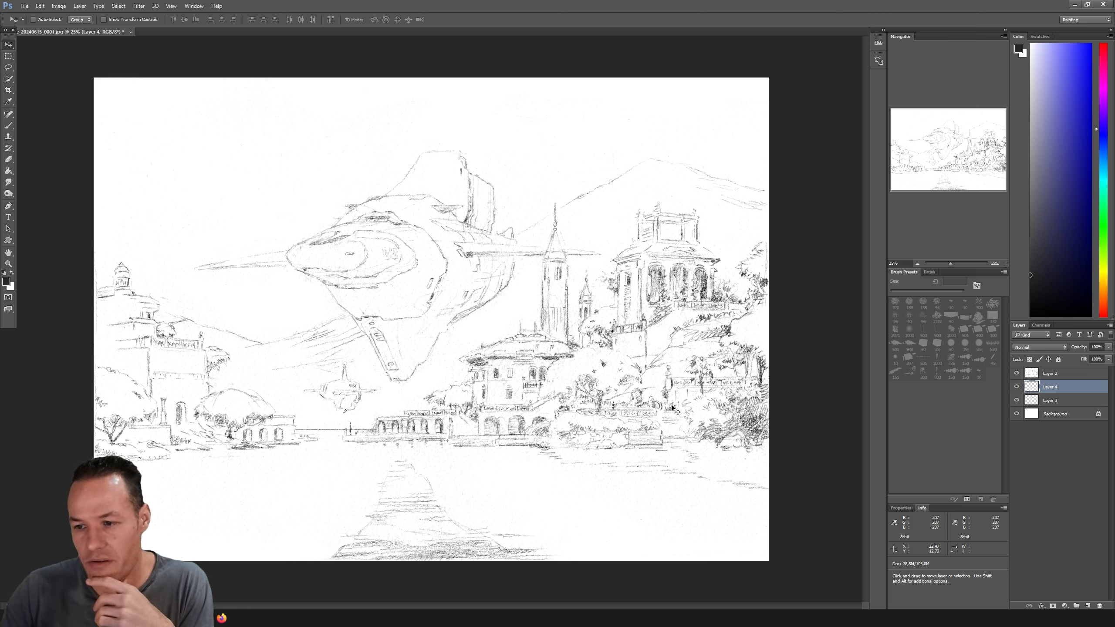
Fill the Background layer with a very light gray using the Paint Bucket tool.
left_click(1055, 415)
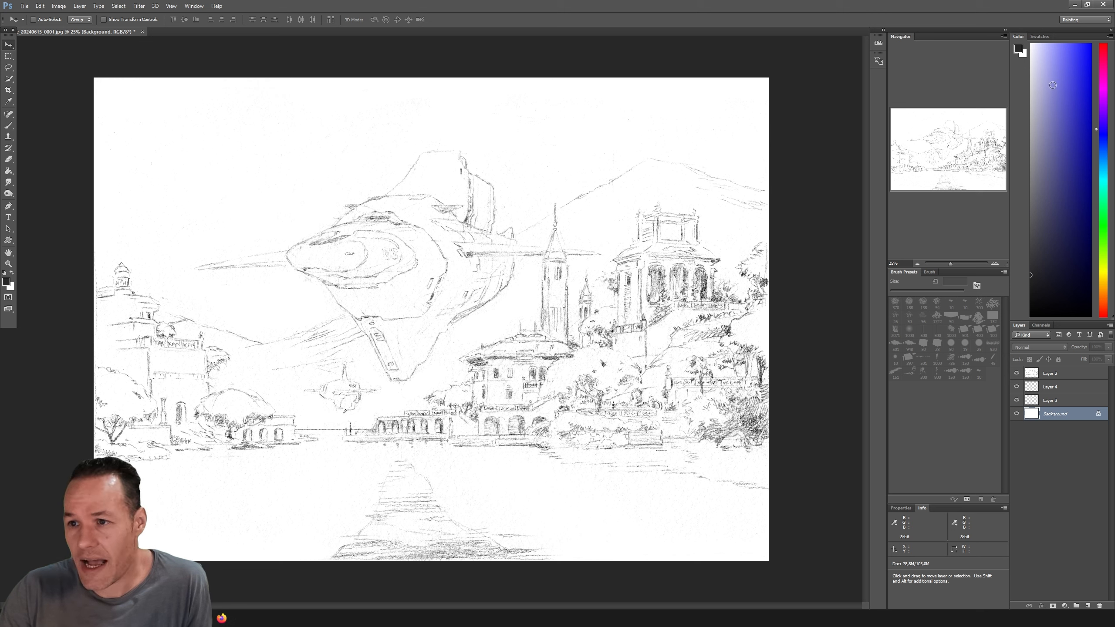
left_click(1030, 75)
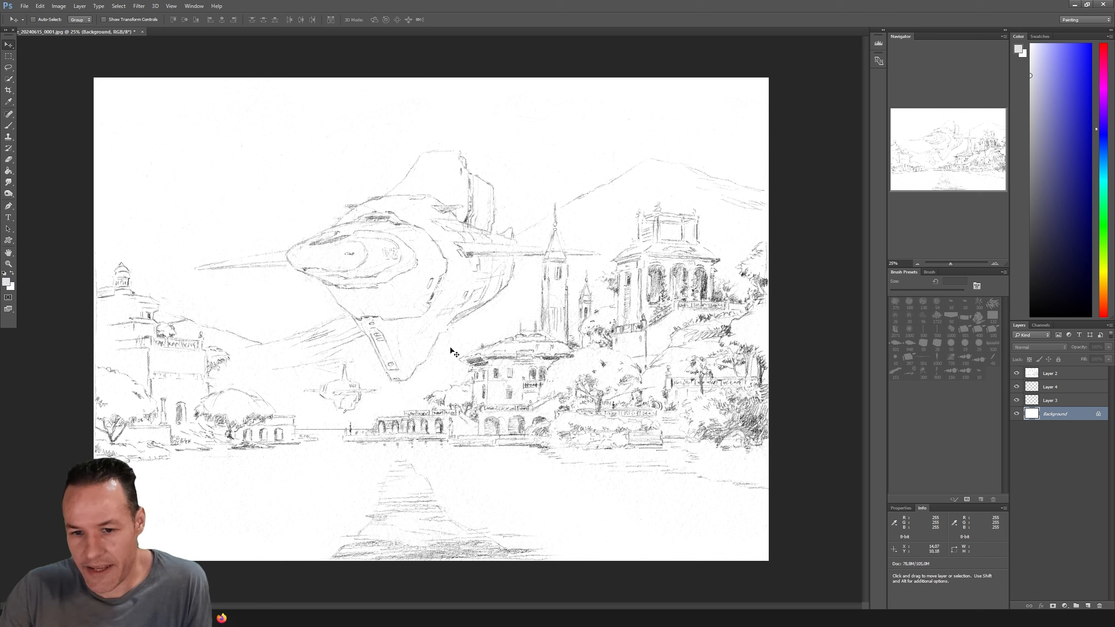
left_click(8, 171)
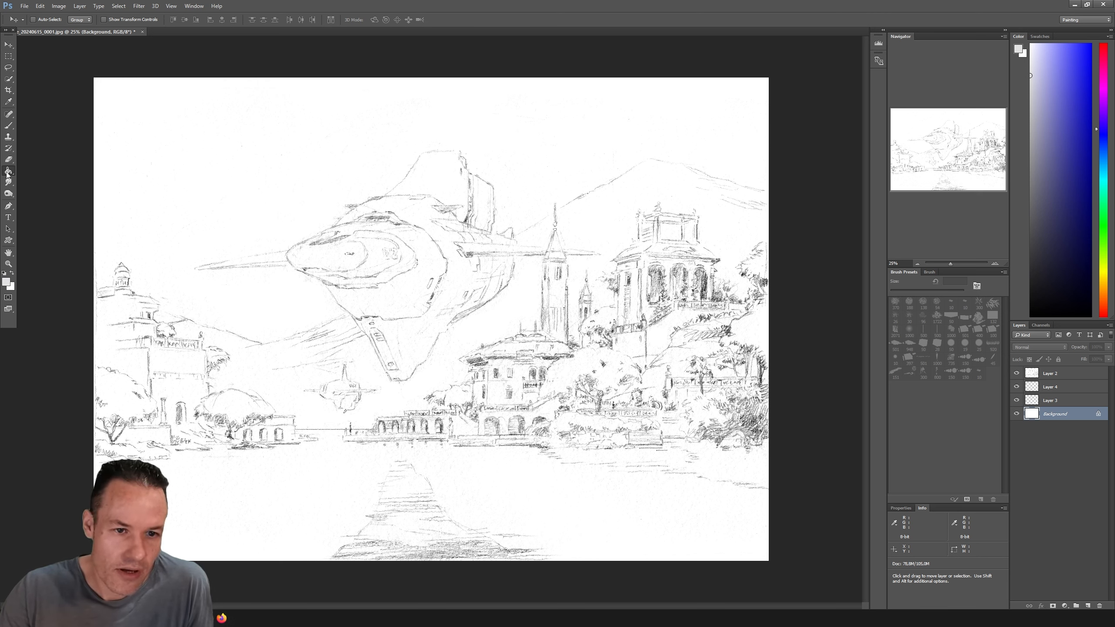
left_click(322, 287)
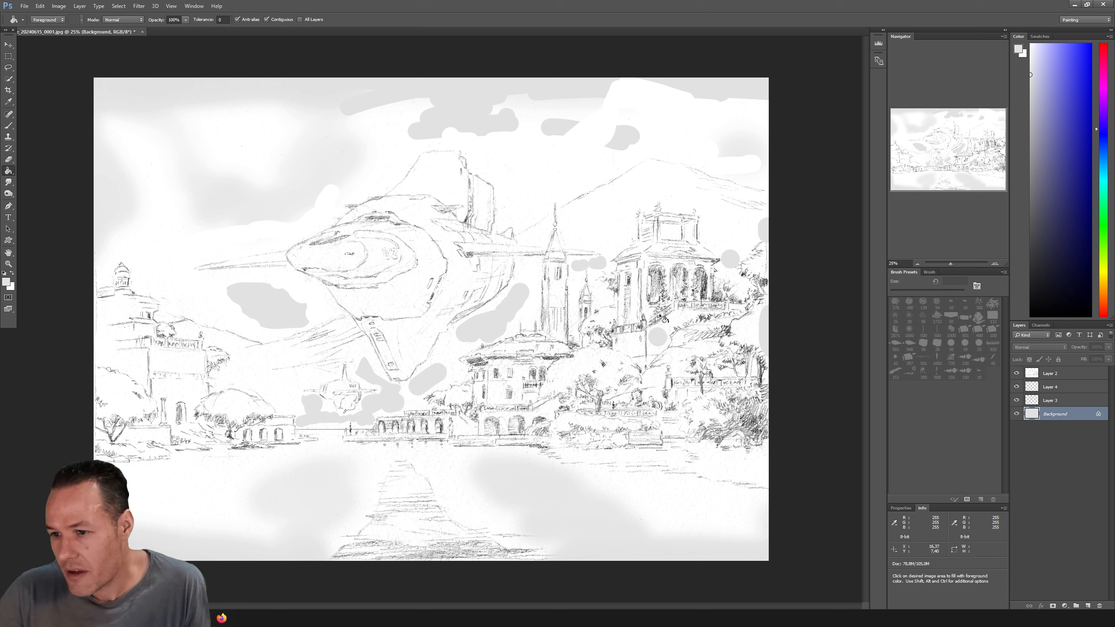
Set the blend mode of the topmost sketch layer to Multiply.
left_click(1054, 375)
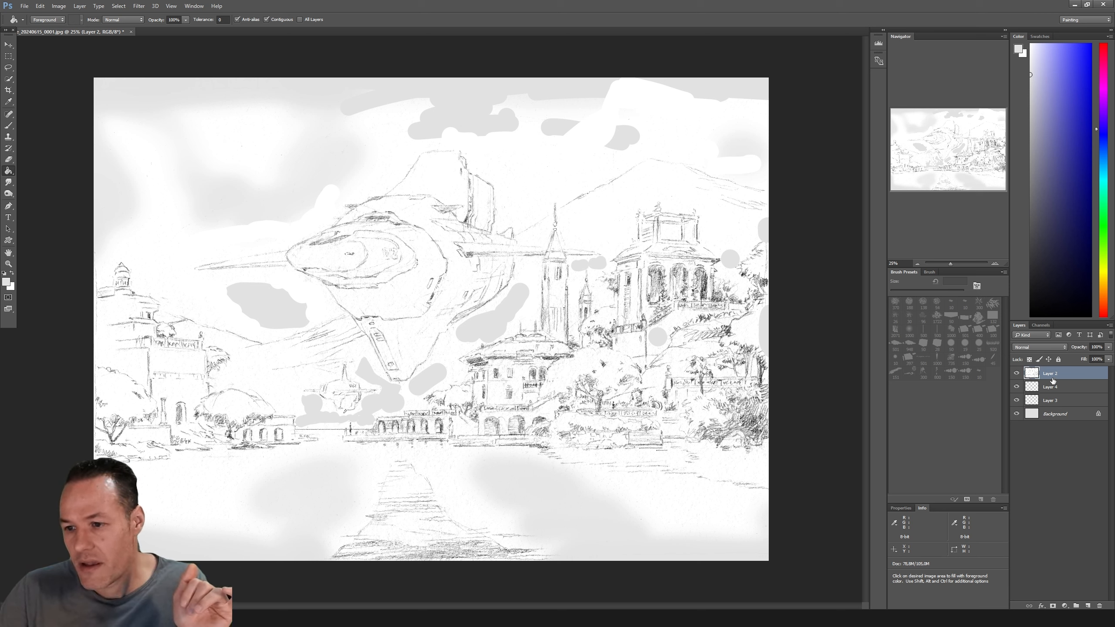
left_click(1052, 399)
left_click(1055, 417)
left_click(1051, 376)
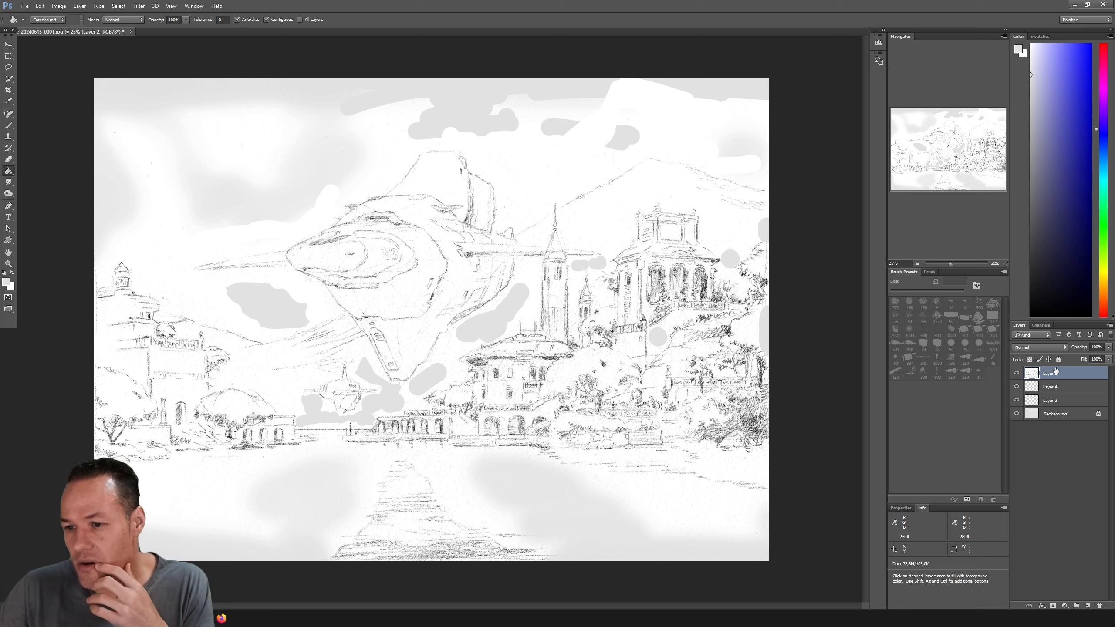
left_click(1064, 347)
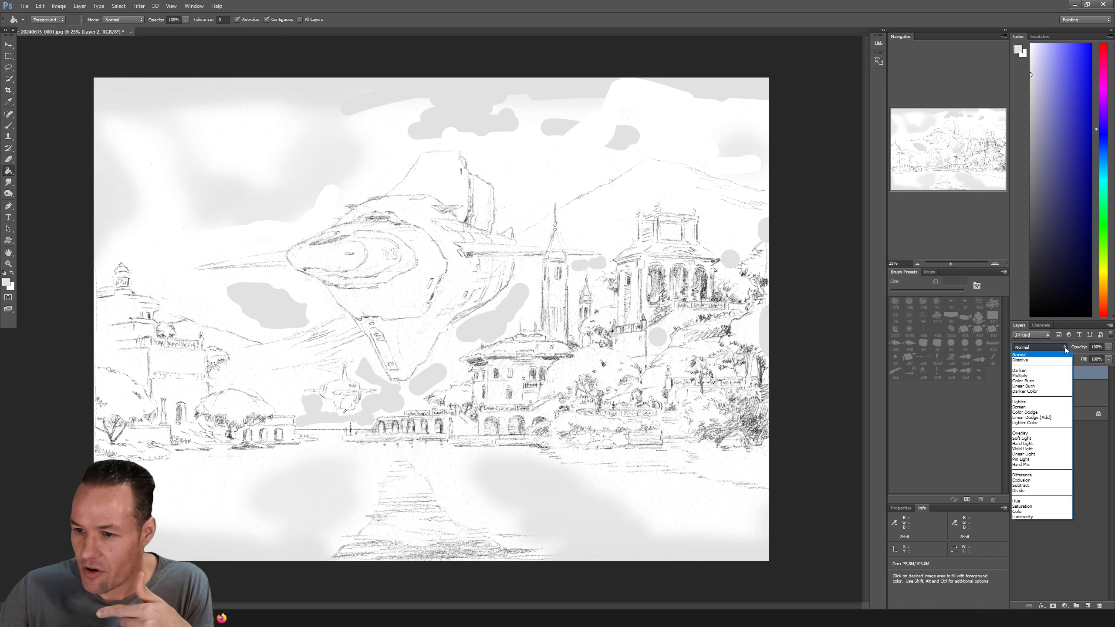
left_click(1032, 376)
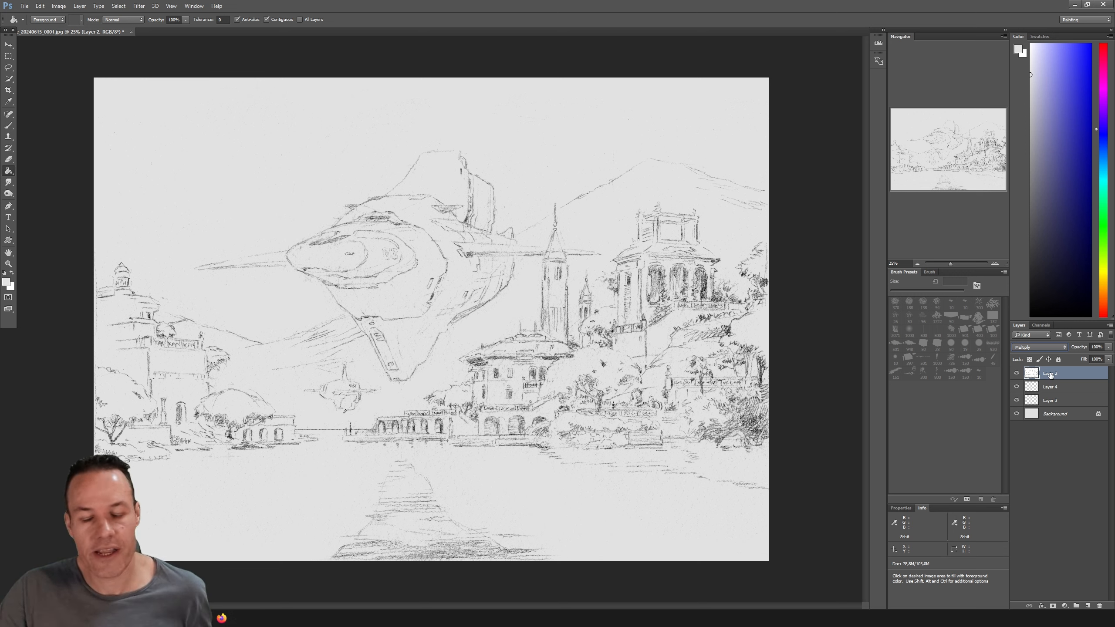
Compare the canvas with the sketch layer hidden and shown, and review its blend mode options, keeping Multiply.
left_click(1016, 373)
left_click(1016, 374)
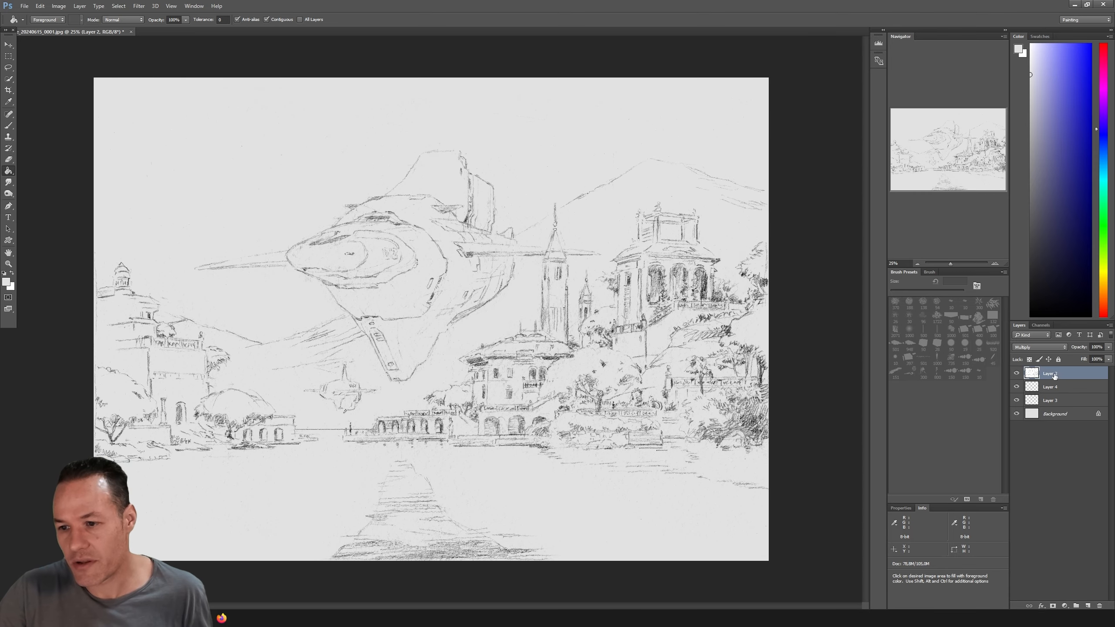
left_click(1017, 373)
left_click(1017, 373)
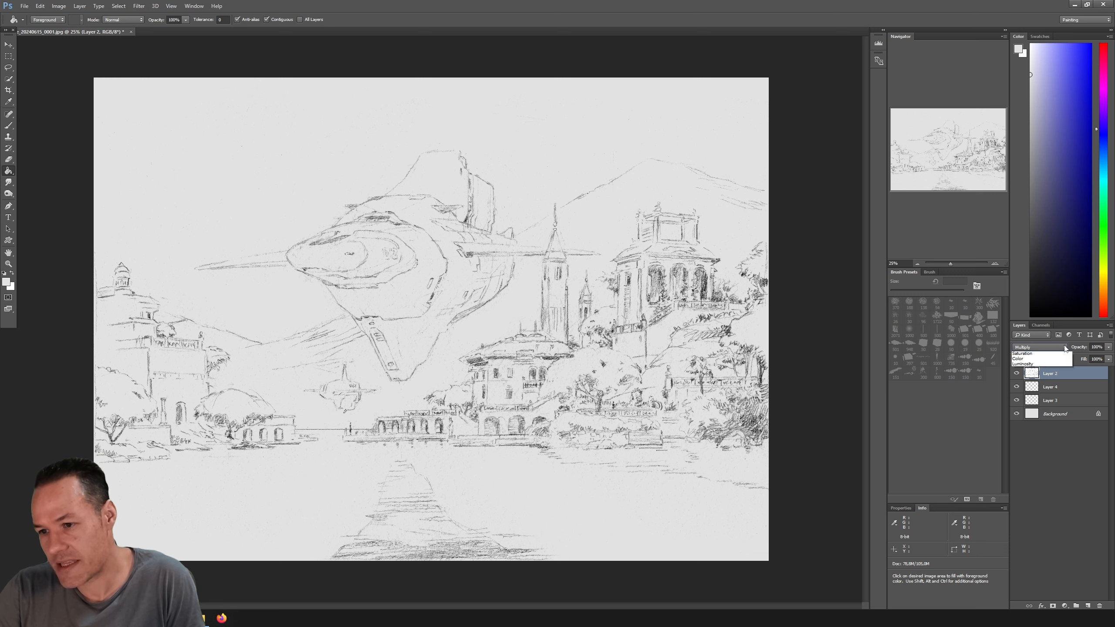
left_click(1039, 347)
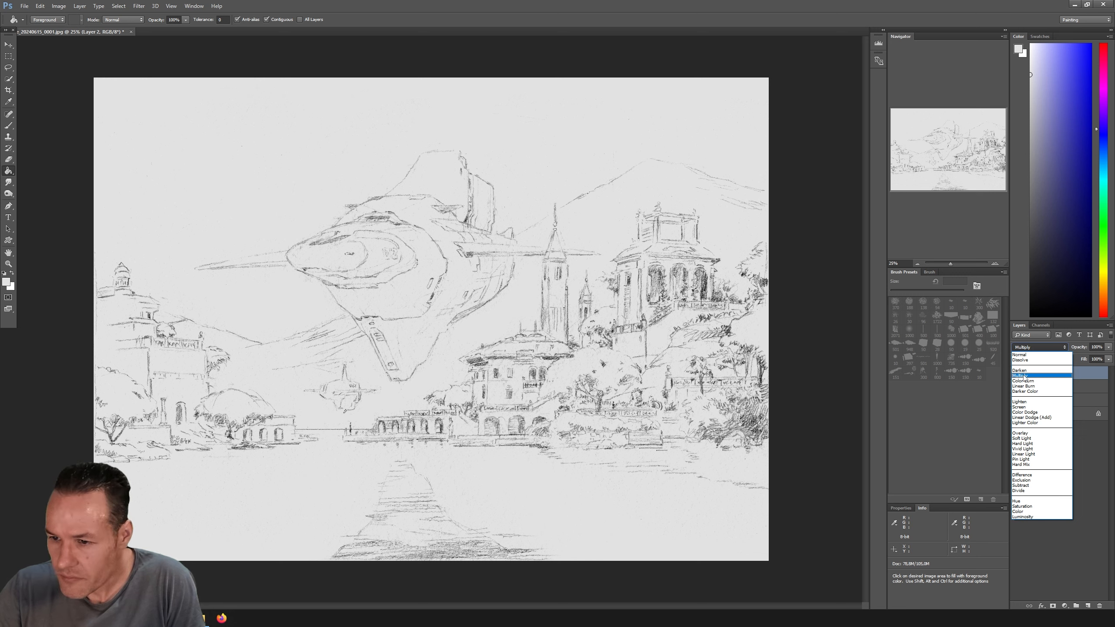
left_click(1025, 377)
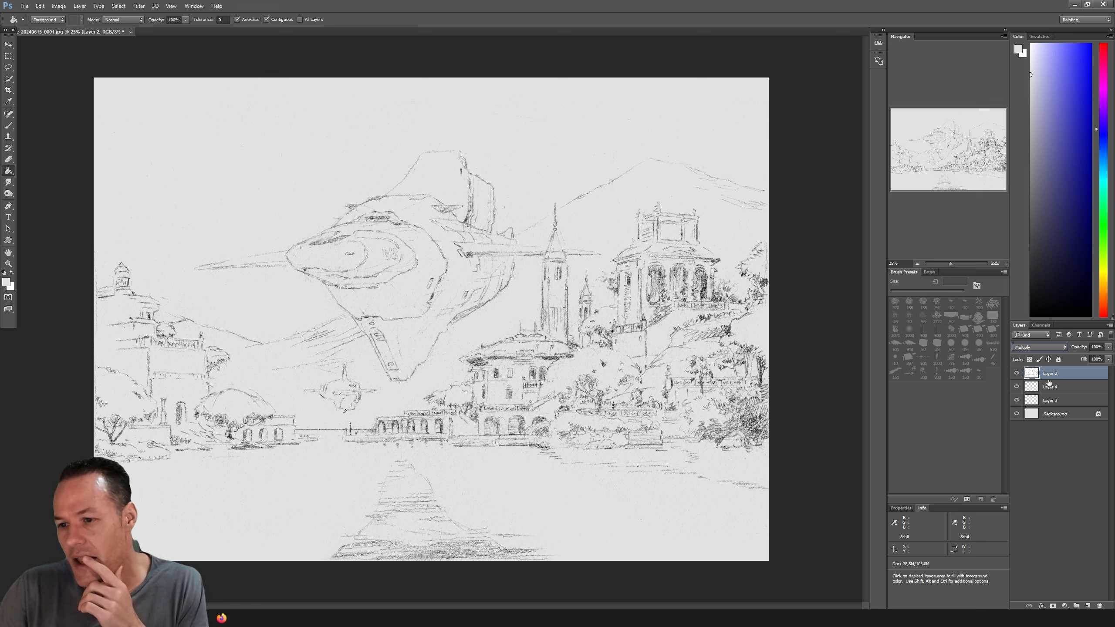
Toggle the visibility of the gray Background layer to compare the sketch with and without it.
left_click(1052, 415)
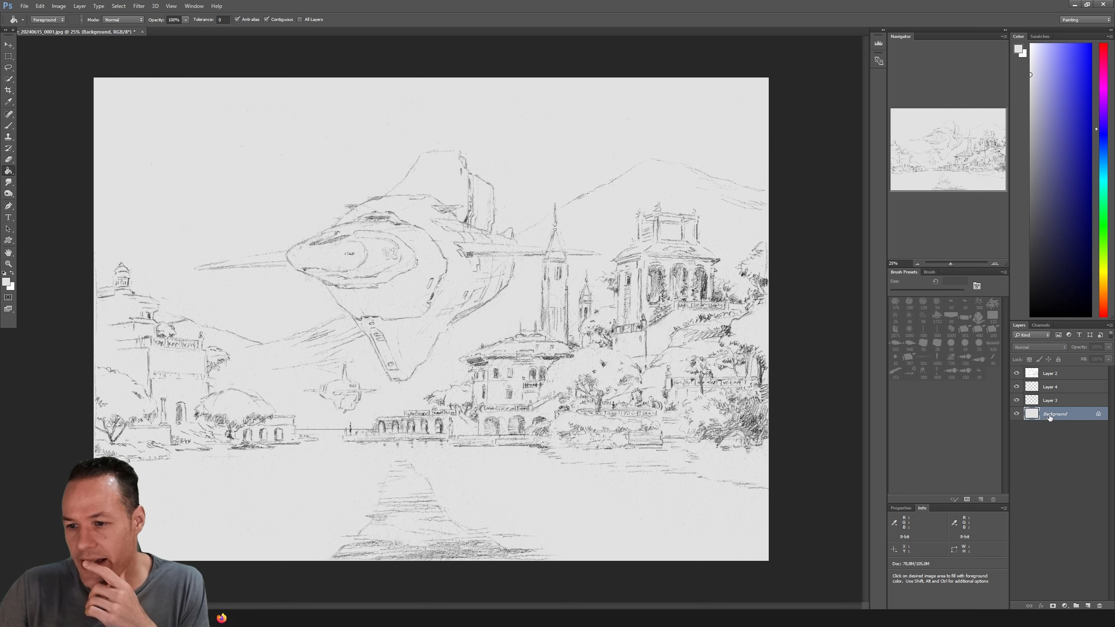
left_click(1015, 415)
left_click(1016, 415)
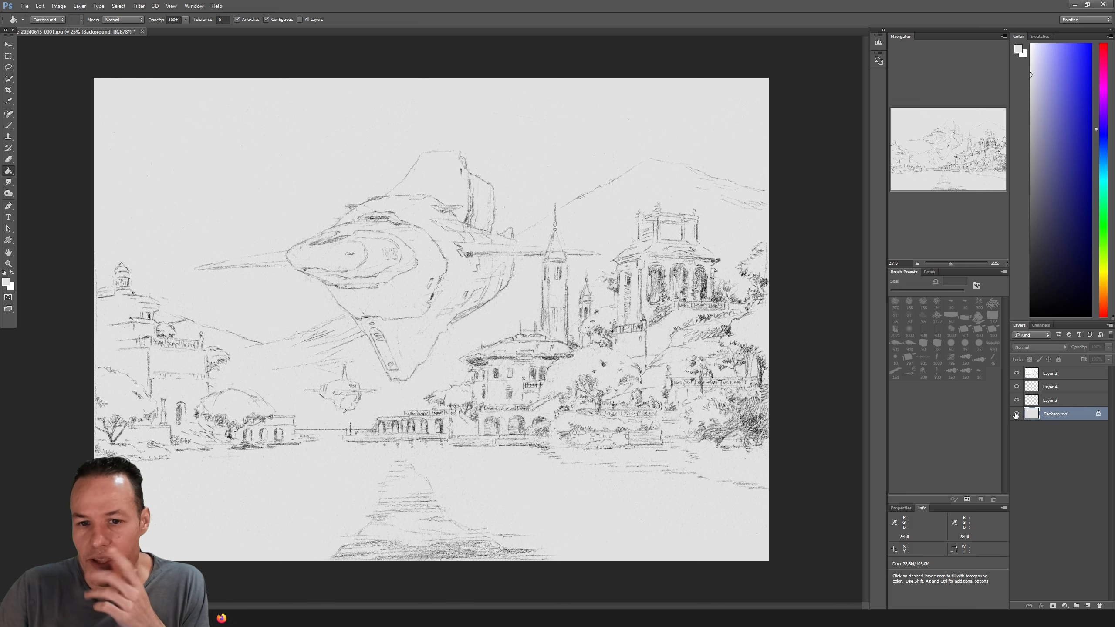
On Layer 3, paint mid-gray strokes over the tall towers and mountain slope with a hard round brush at 125 px.
left_click(1049, 401)
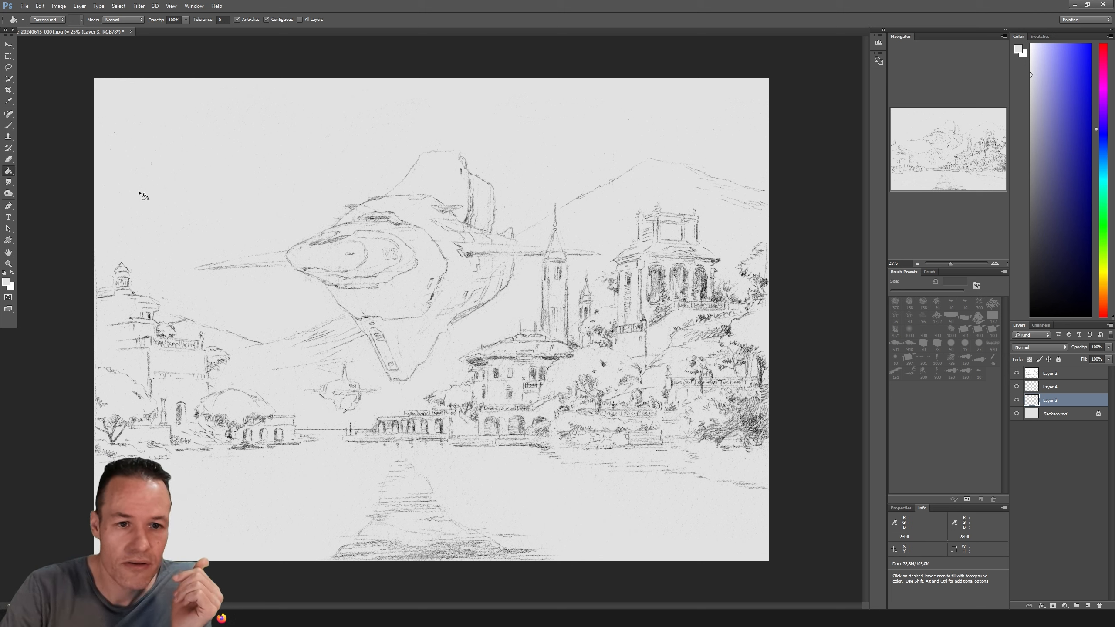
left_click(8, 67)
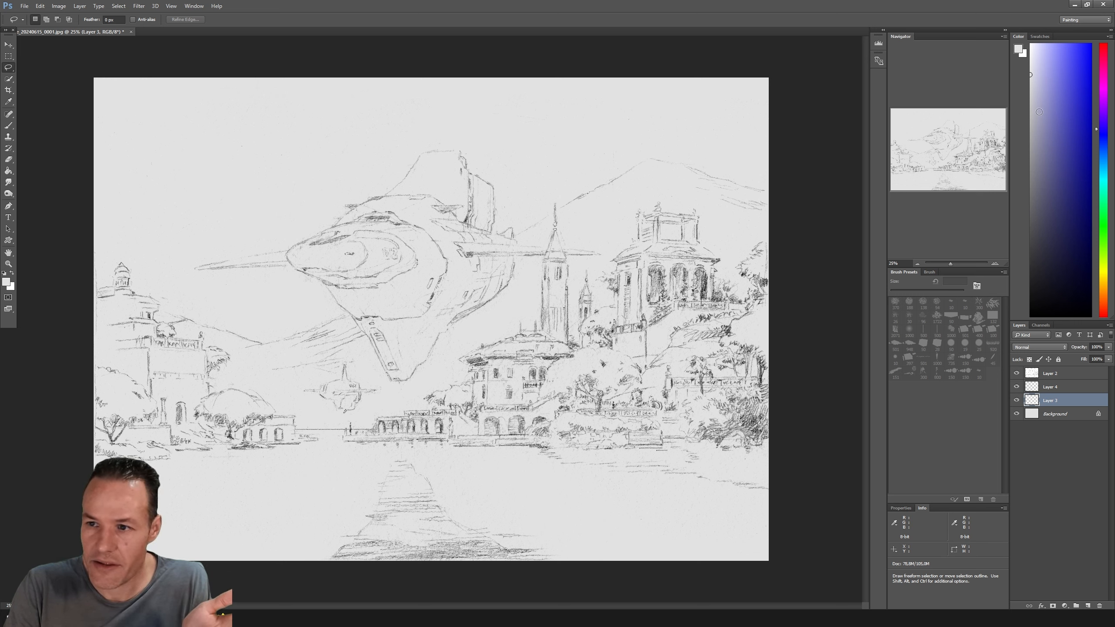
left_click_drag(1039, 100, 1017, 110)
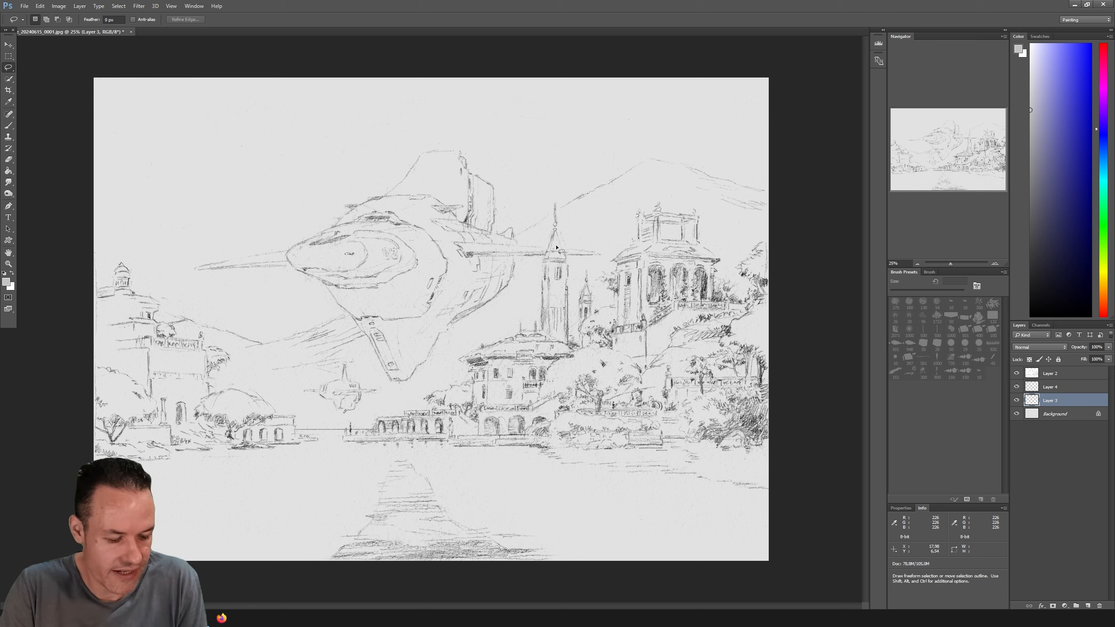
key("b")
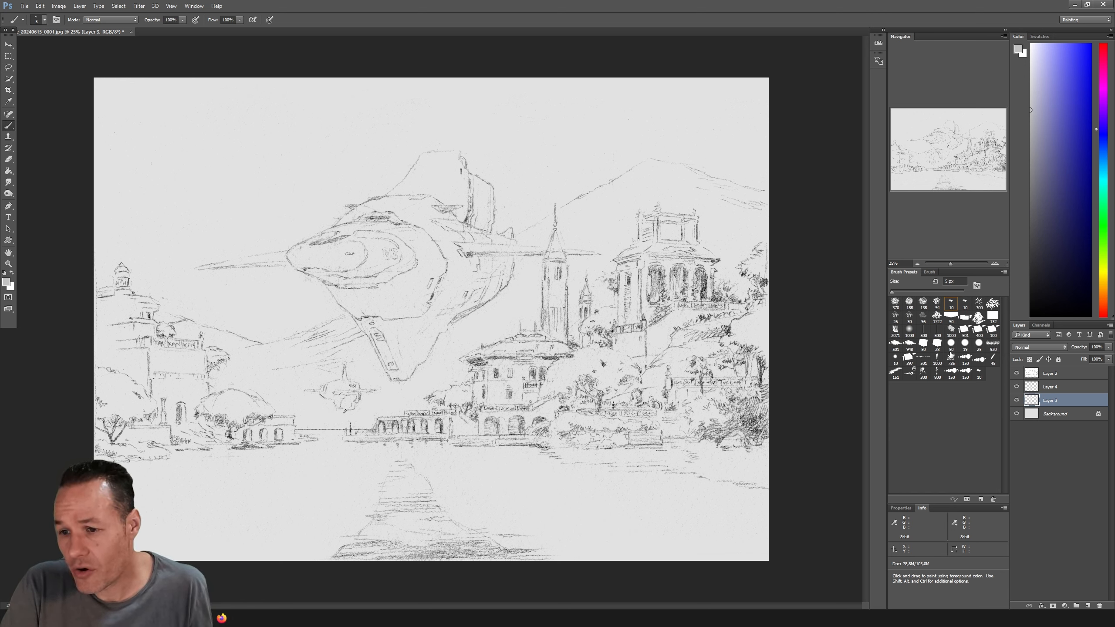
left_click(965, 343)
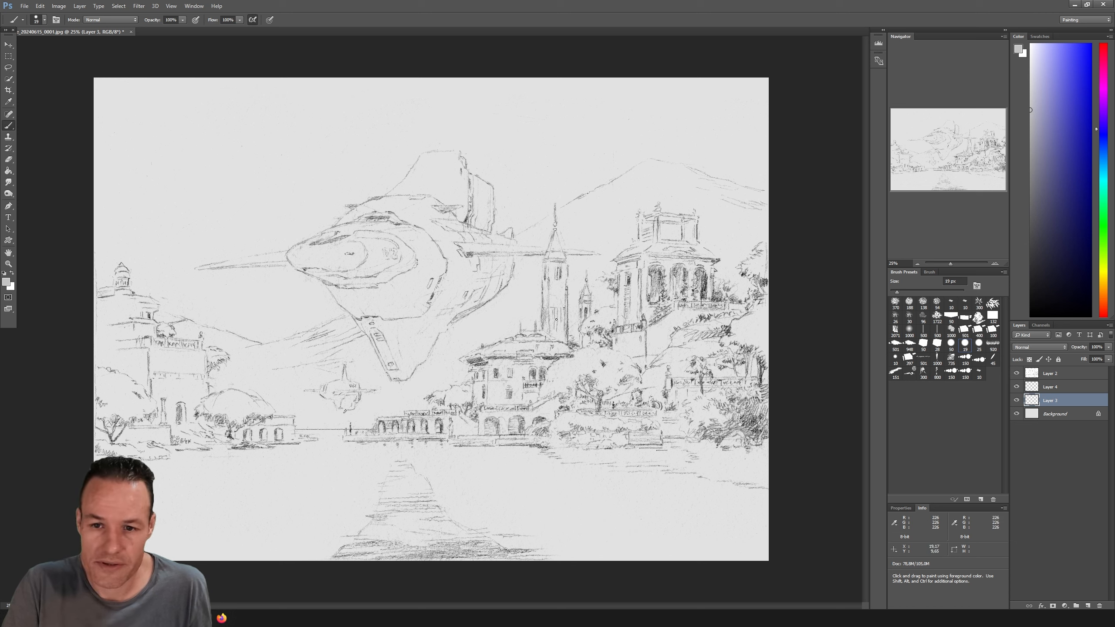
left_click(932, 292)
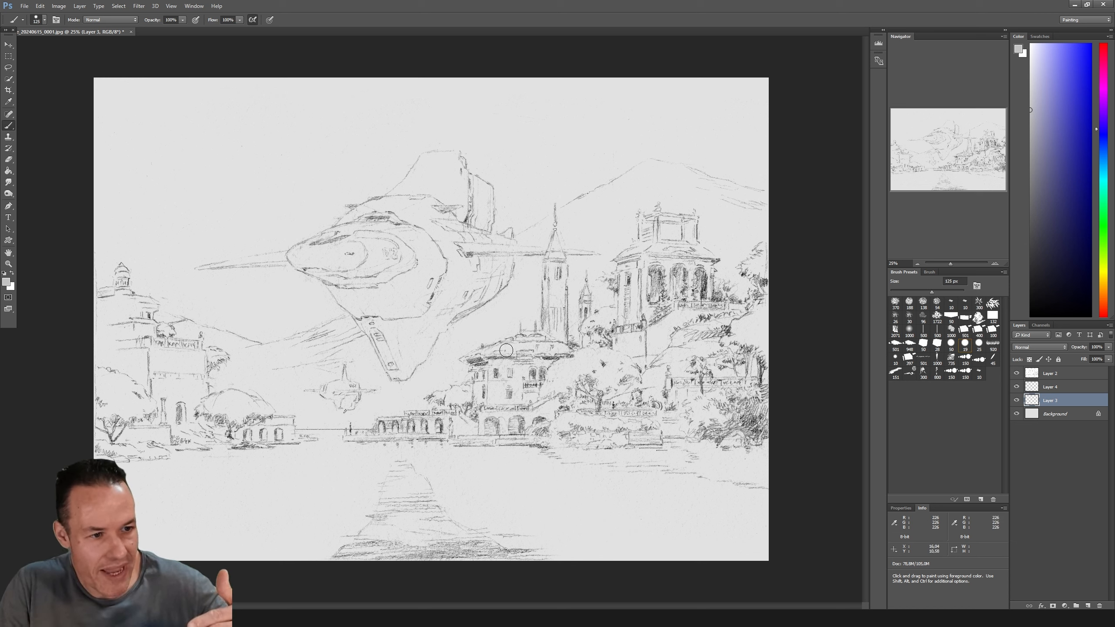
mouse_move(623, 216)
left_mouse_down()
mouse_move(540, 272)
mouse_move(628, 220)
mouse_move(521, 308)
mouse_move(524, 325)
mouse_move(598, 213)
mouse_move(590, 206)
mouse_move(634, 175)
mouse_move(617, 193)
left_mouse_up()
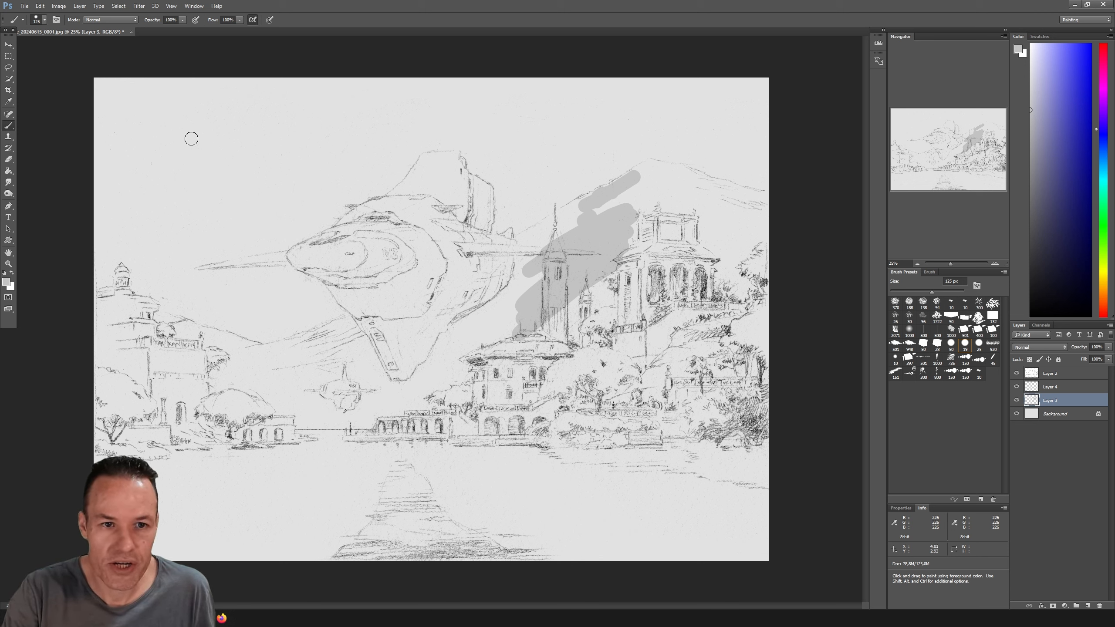
Paint a gray diagonal stroke across the large ship's lower fin with the hard round brush at 262 px and 64% opacity.
left_click(43, 20)
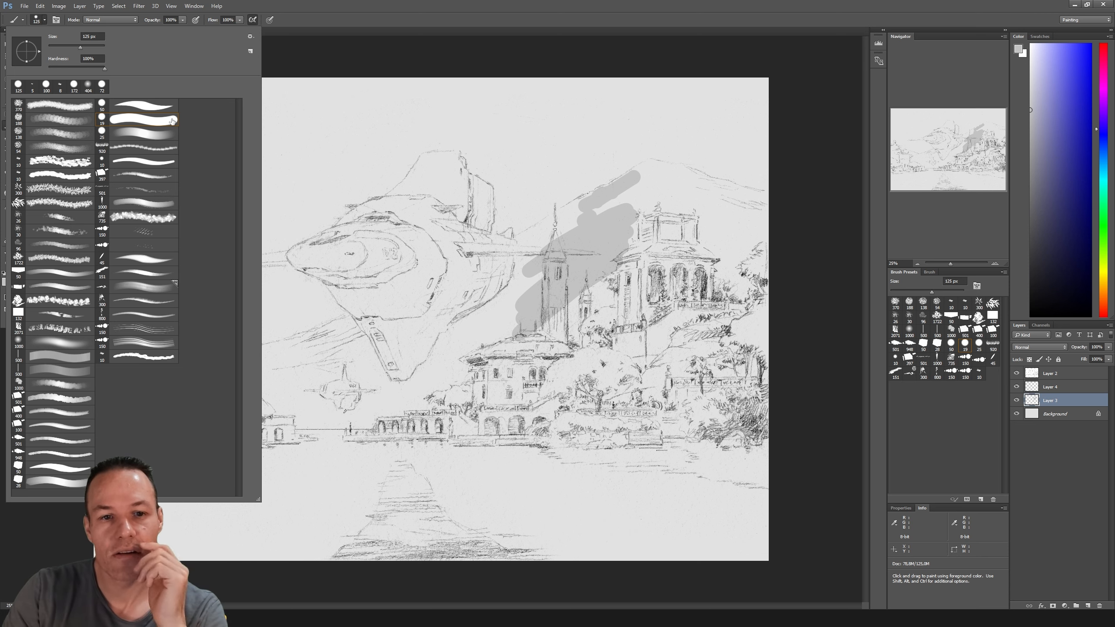
left_click(163, 122)
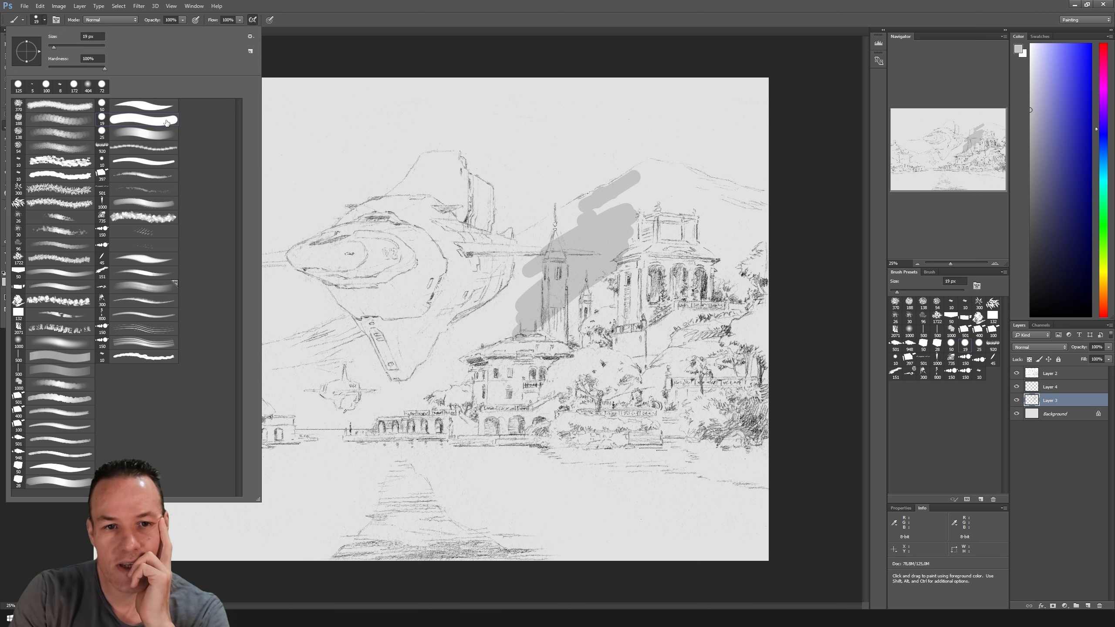
left_click(374, 67)
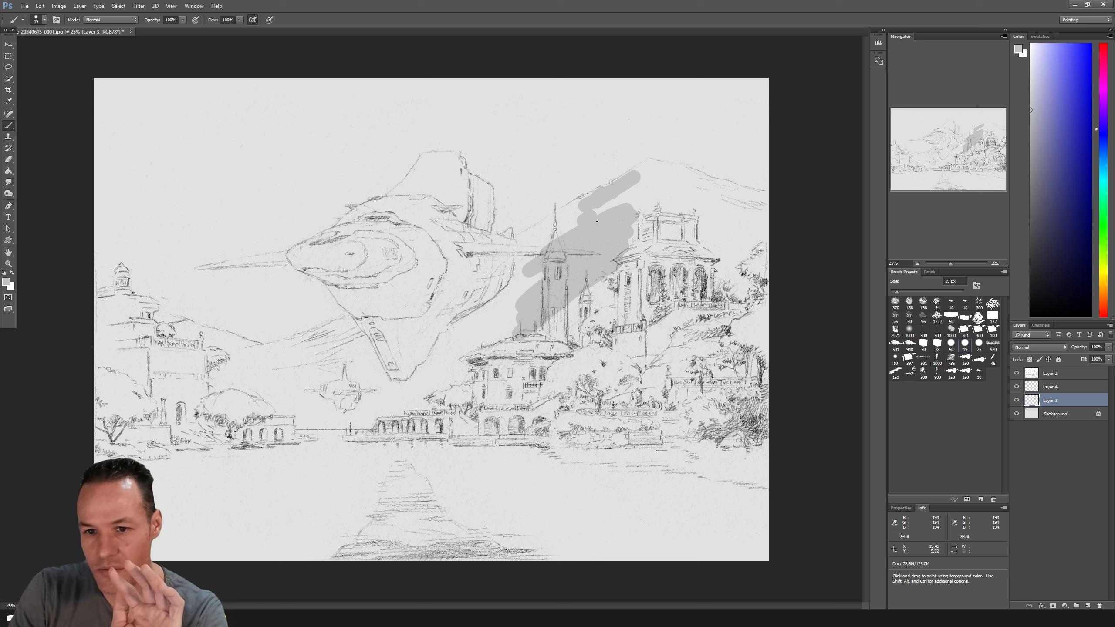
left_click(182, 19)
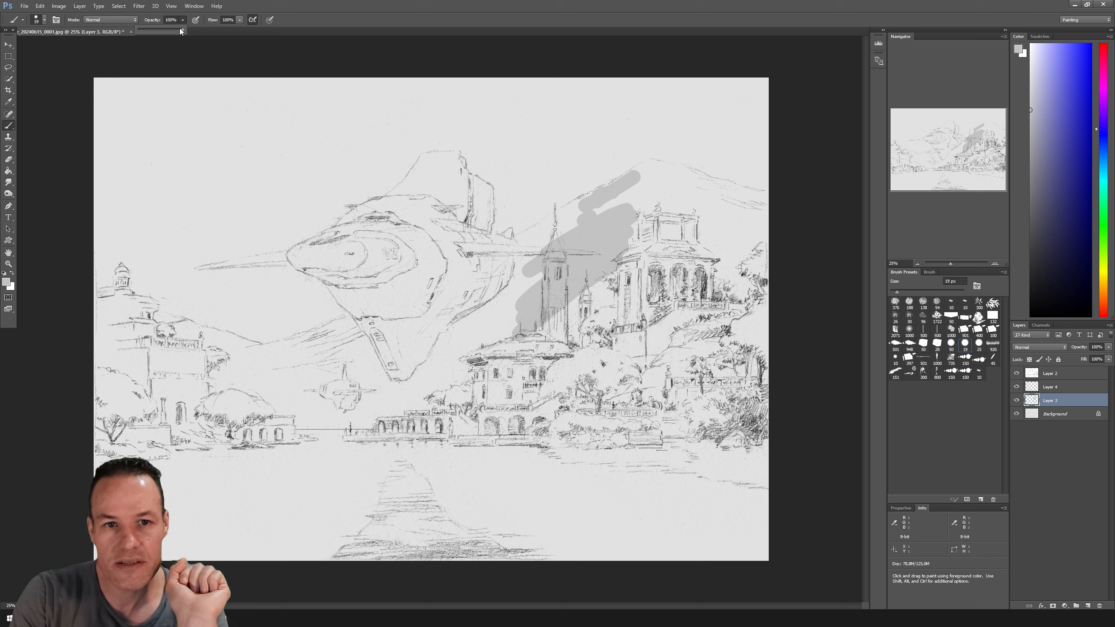
left_click_drag(169, 29, 167, 30)
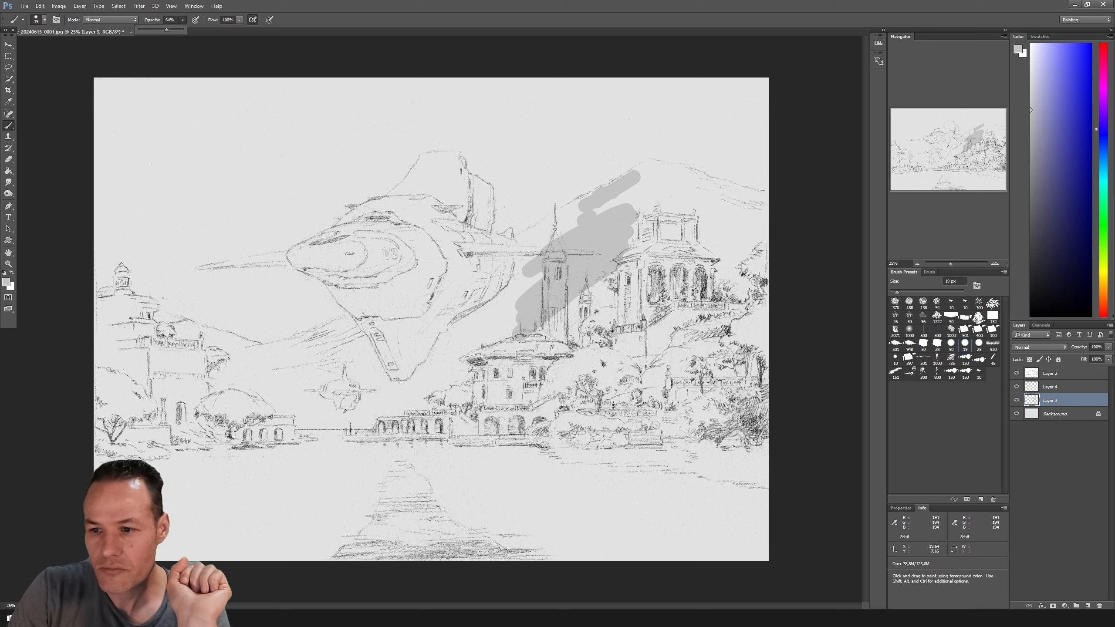
left_click(946, 292)
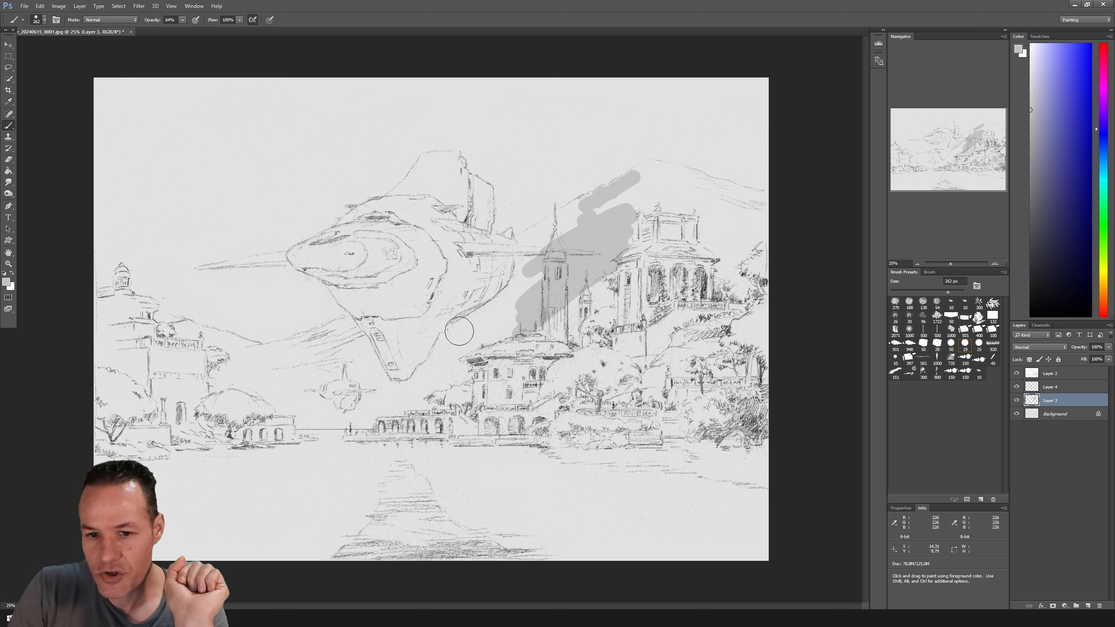
mouse_move(461, 329)
left_mouse_down()
mouse_move(491, 305)
mouse_move(406, 378)
left_mouse_up()
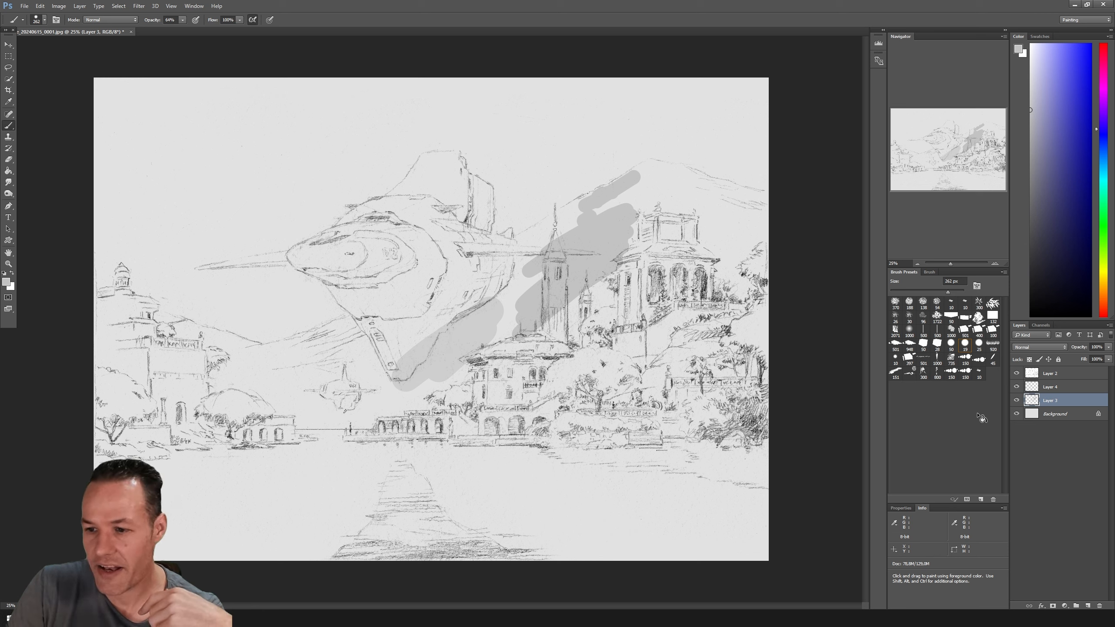
Check the strokes with the Background layer hidden and shown, and extend the gray diagonal stroke down to the waterfront arcade.
left_click(1016, 414)
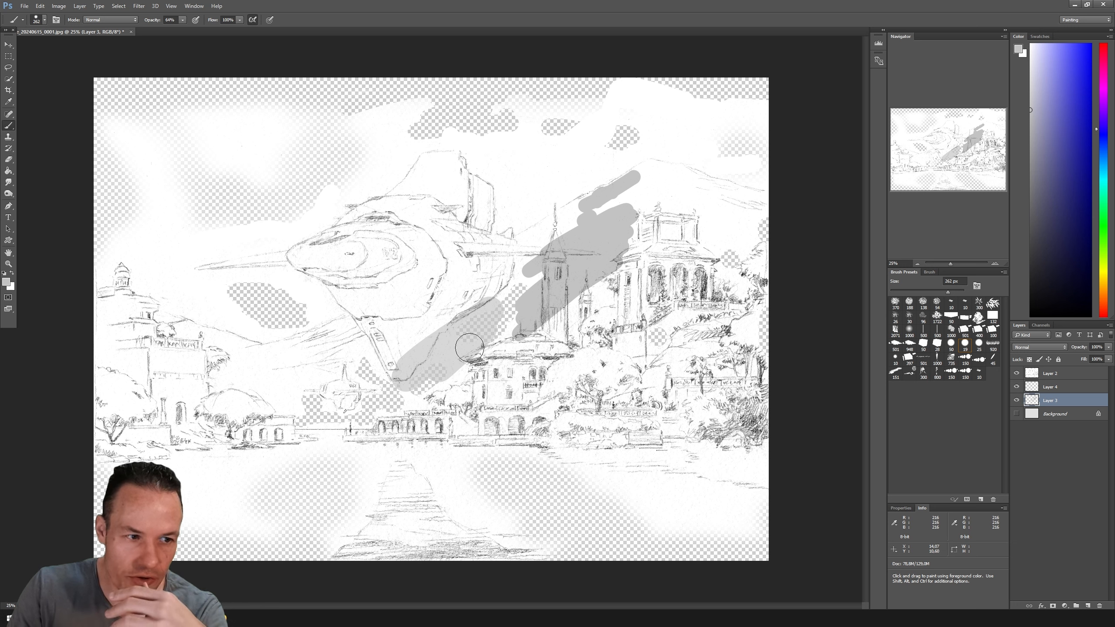
left_click(1016, 413)
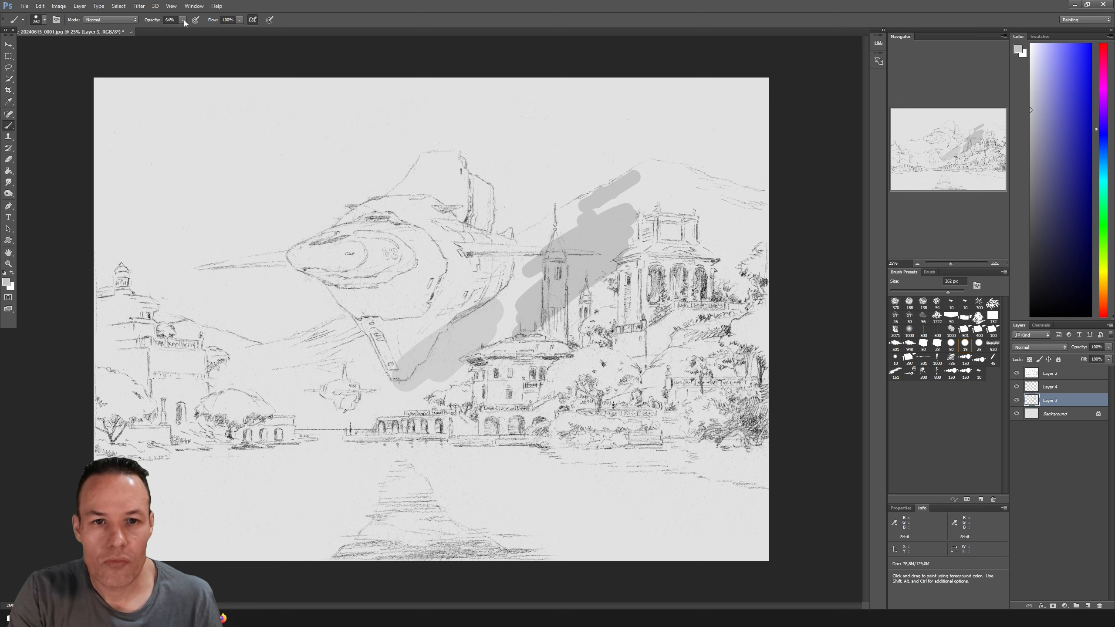
mouse_move(520, 303)
left_mouse_down()
mouse_move(428, 369)
mouse_move(546, 323)
mouse_move(415, 363)
mouse_move(369, 435)
left_mouse_up()
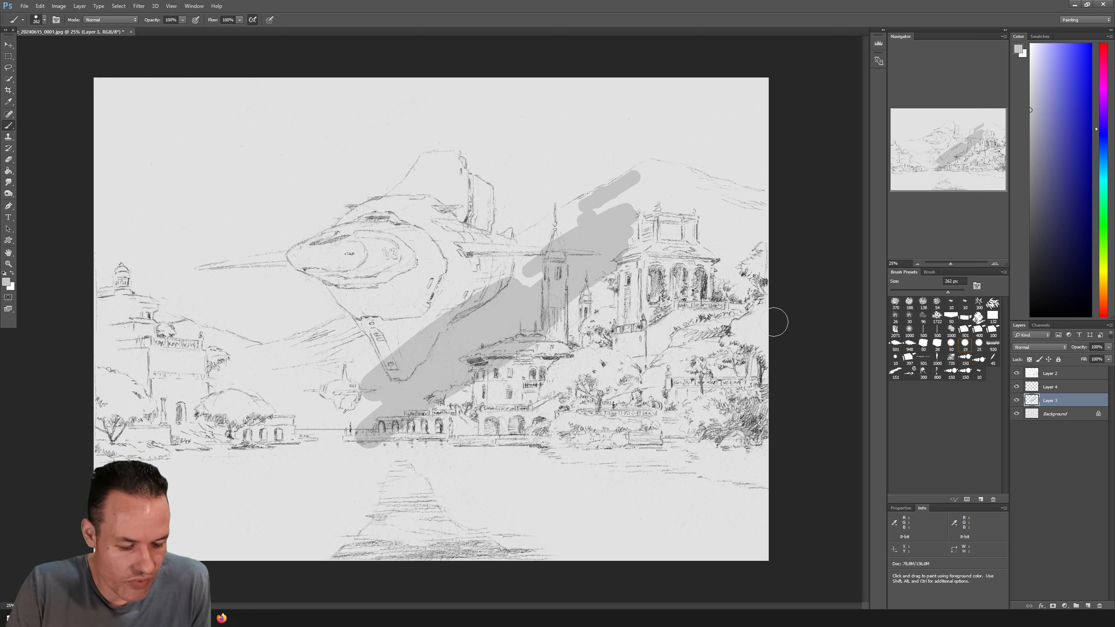
Lasso the mountain from the central valley up over its peak and extend the selection along the ridge to the canvas's right edge.
key("l")
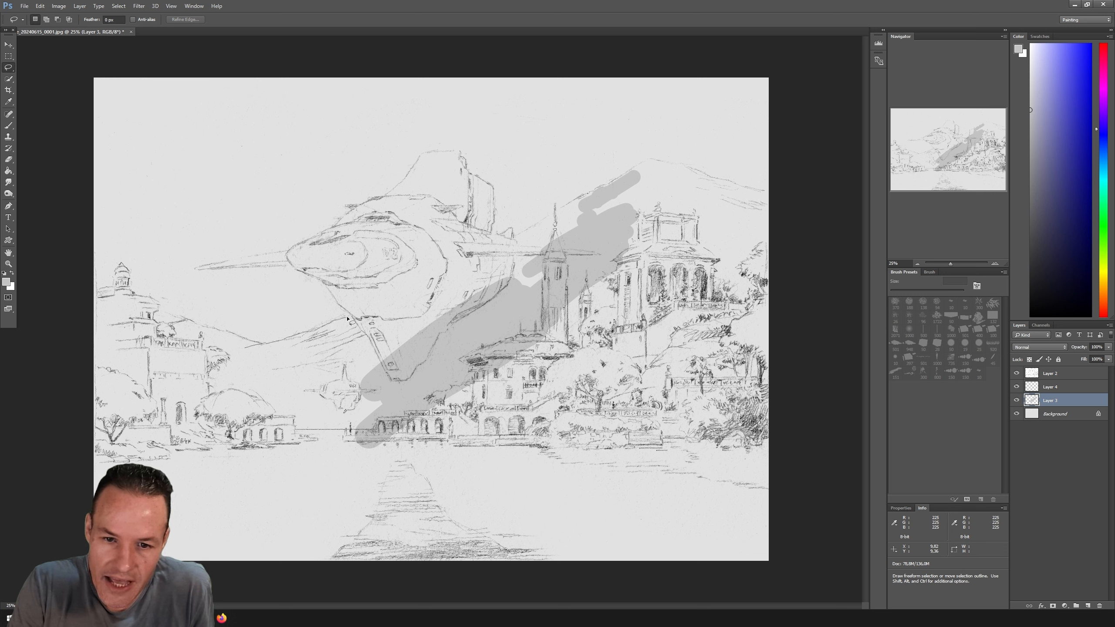
mouse_move(348, 316)
left_mouse_down()
mouse_move(494, 257)
mouse_move(645, 163)
mouse_move(712, 177)
mouse_move(717, 193)
mouse_move(549, 307)
mouse_move(272, 393)
mouse_move(231, 383)
left_mouse_up()
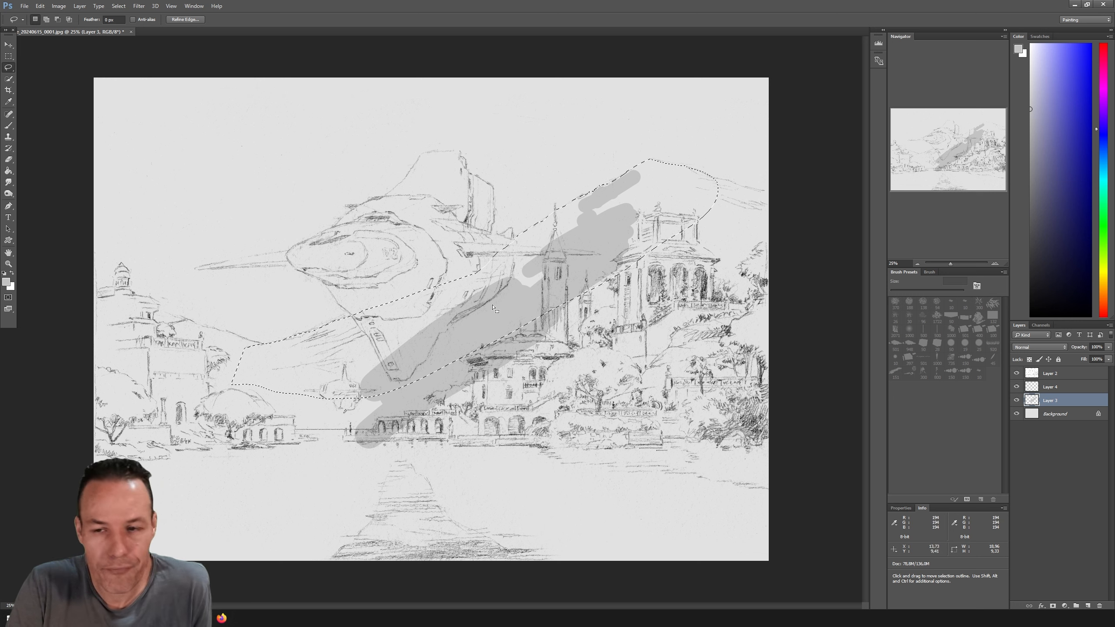
key("shift")
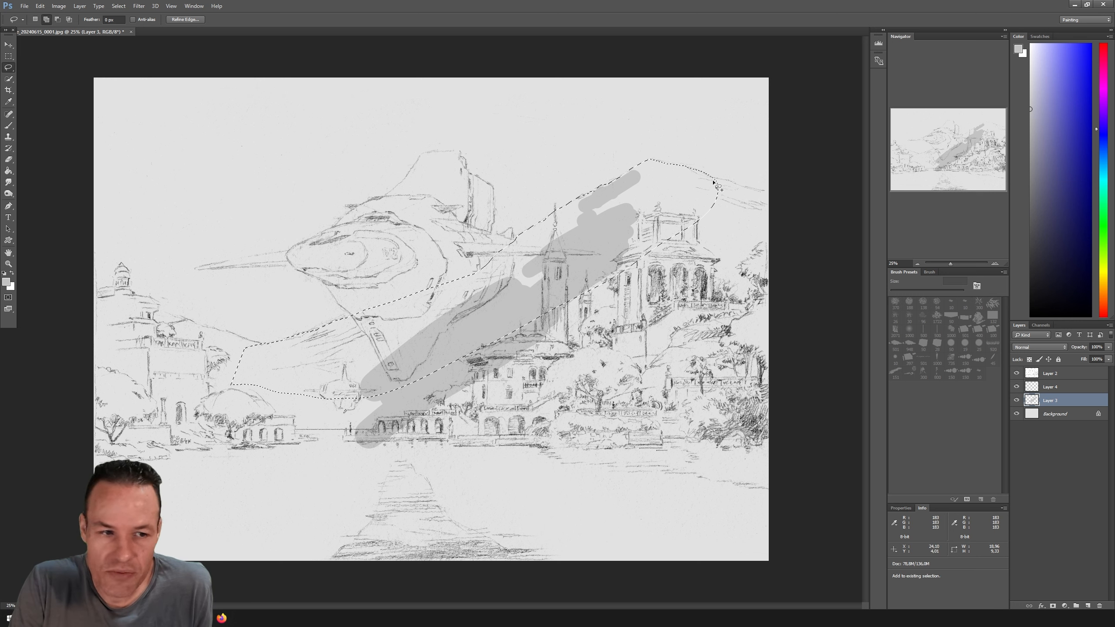
key("alt")
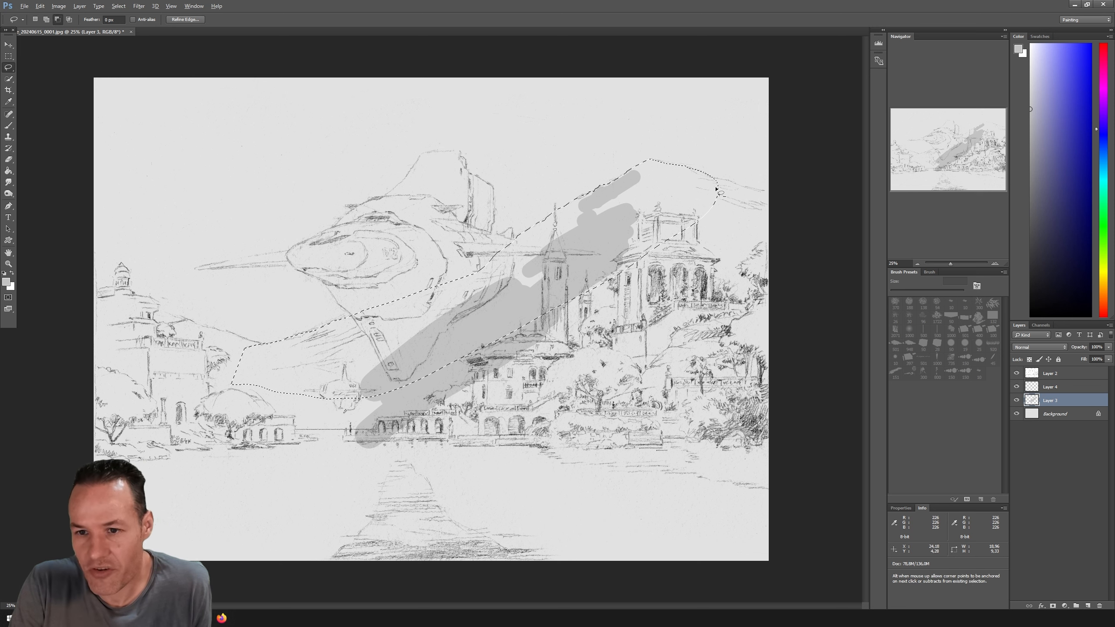
key("shift")
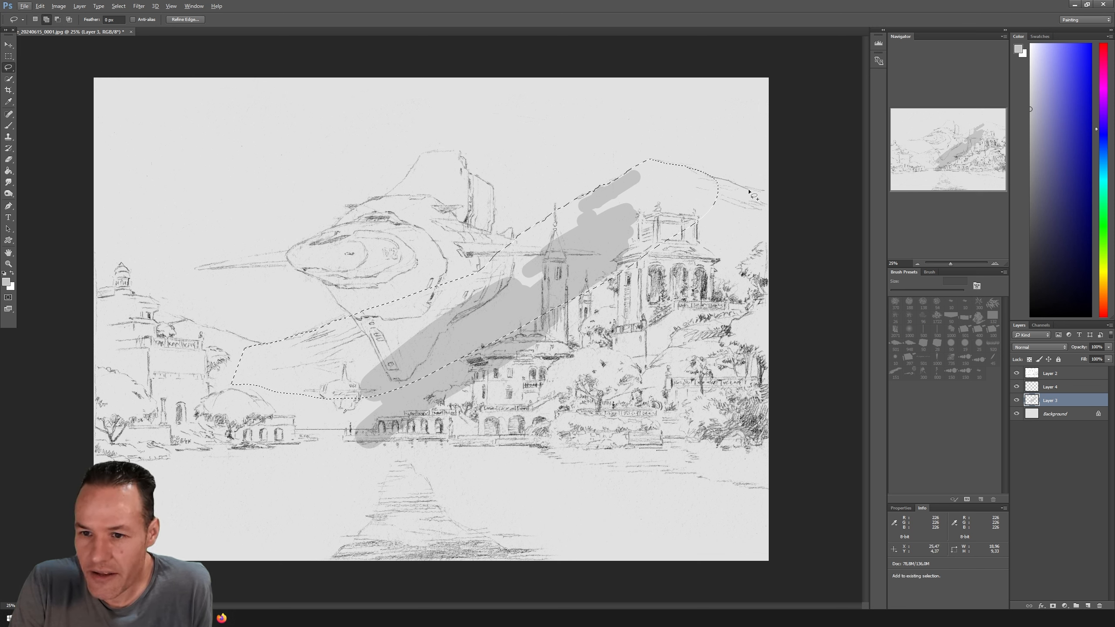
mouse_move(749, 192)
left_mouse_down()
mouse_move(781, 219)
mouse_move(759, 242)
mouse_move(683, 230)
left_mouse_up()
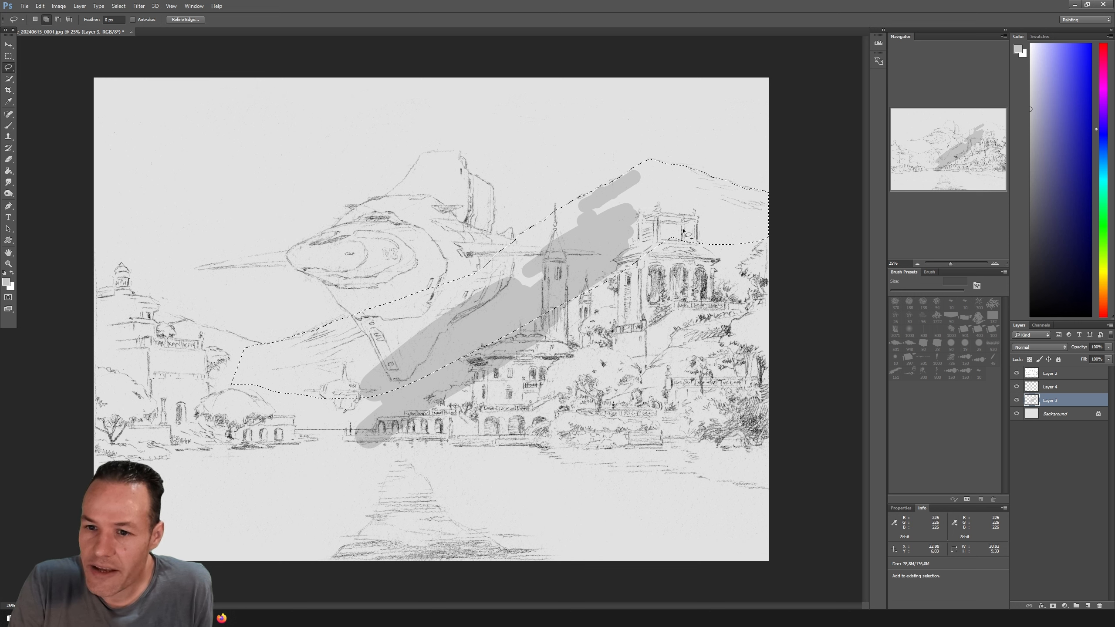
Add the right hillside, the waterfront, the left mountain ridge and the whole water area down to the canvas bottom to the lasso selection.
mouse_move(520, 325)
left_mouse_down()
mouse_move(684, 334)
mouse_move(774, 227)
mouse_move(546, 285)
left_mouse_up()
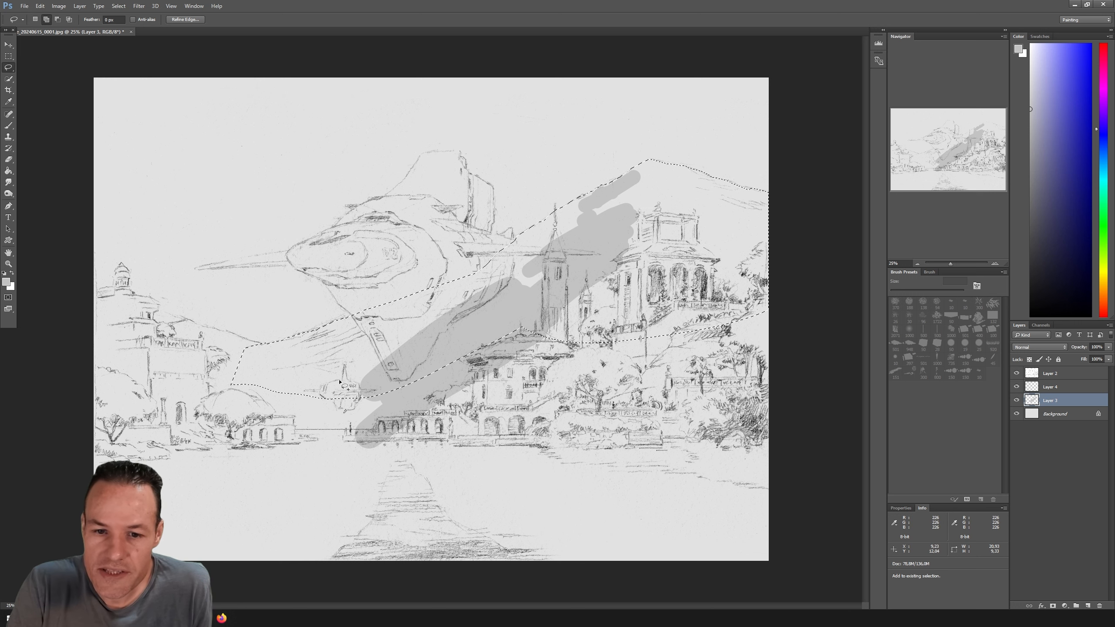
mouse_move(340, 382)
left_mouse_down()
mouse_move(597, 404)
mouse_move(692, 286)
left_mouse_up()
left_click_drag(819, 400, 771, 292)
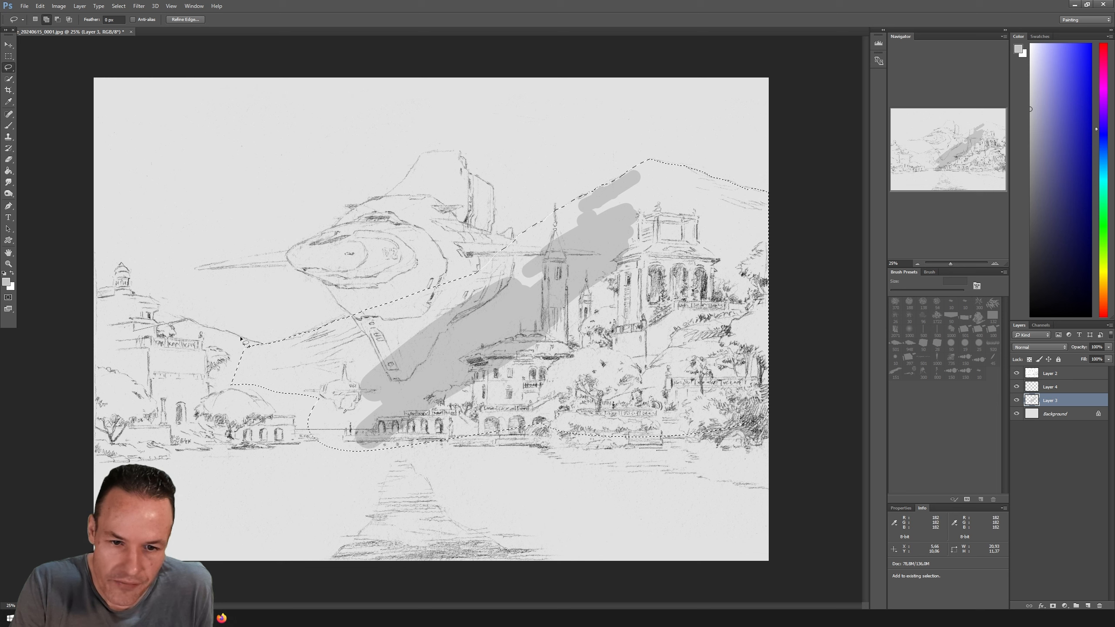
mouse_move(240, 338)
left_mouse_down()
mouse_move(305, 357)
mouse_move(233, 449)
mouse_move(94, 368)
left_mouse_up()
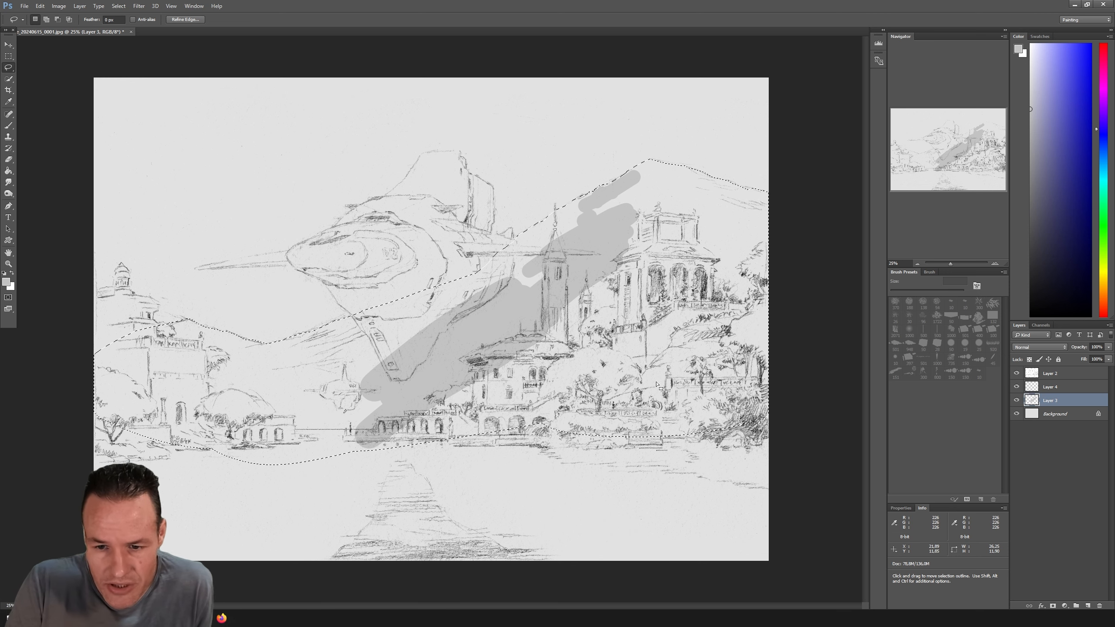
key("shift")
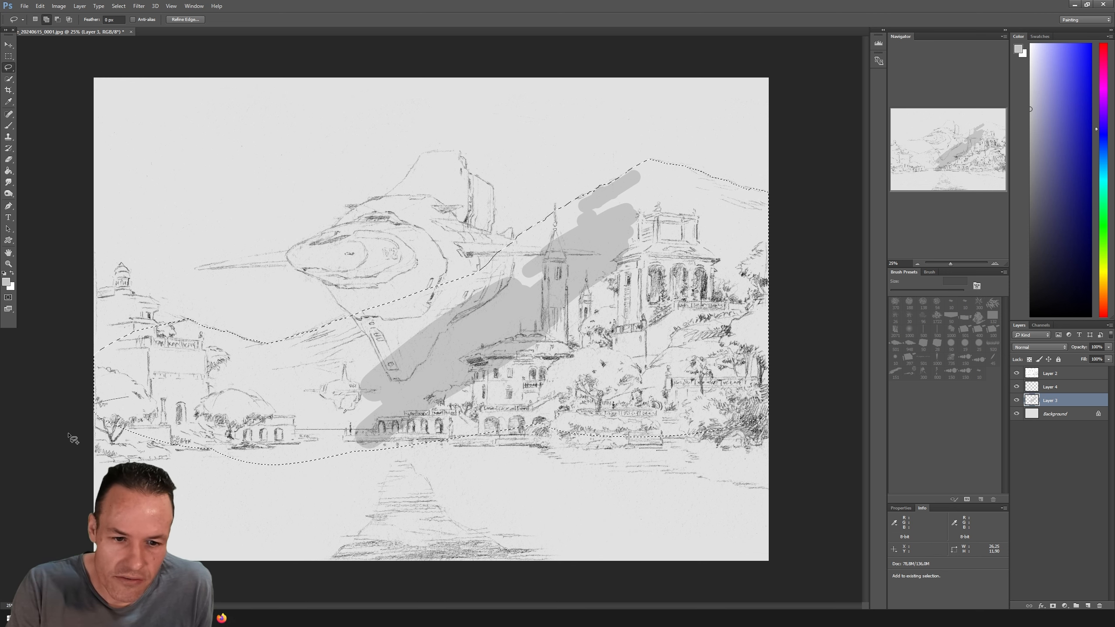
mouse_move(865, 380)
left_mouse_down()
mouse_move(639, 368)
mouse_move(246, 401)
left_mouse_up()
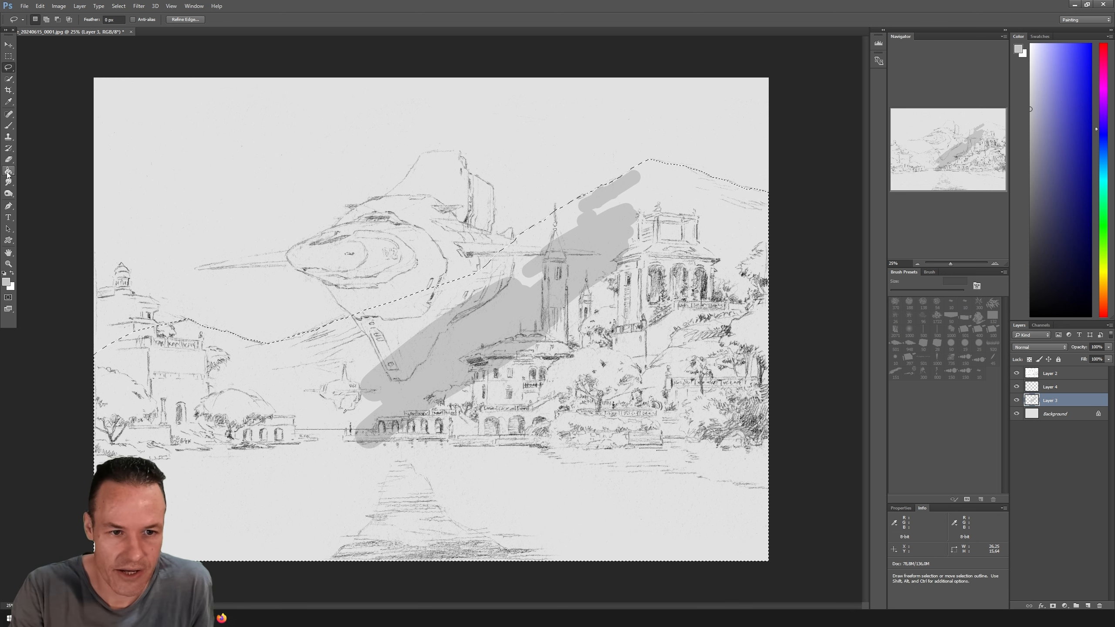
Try filling the selected mountains and foreground with the light gray foreground color using the Paint Bucket, and undo the fill.
key("g")
left_click(404, 479)
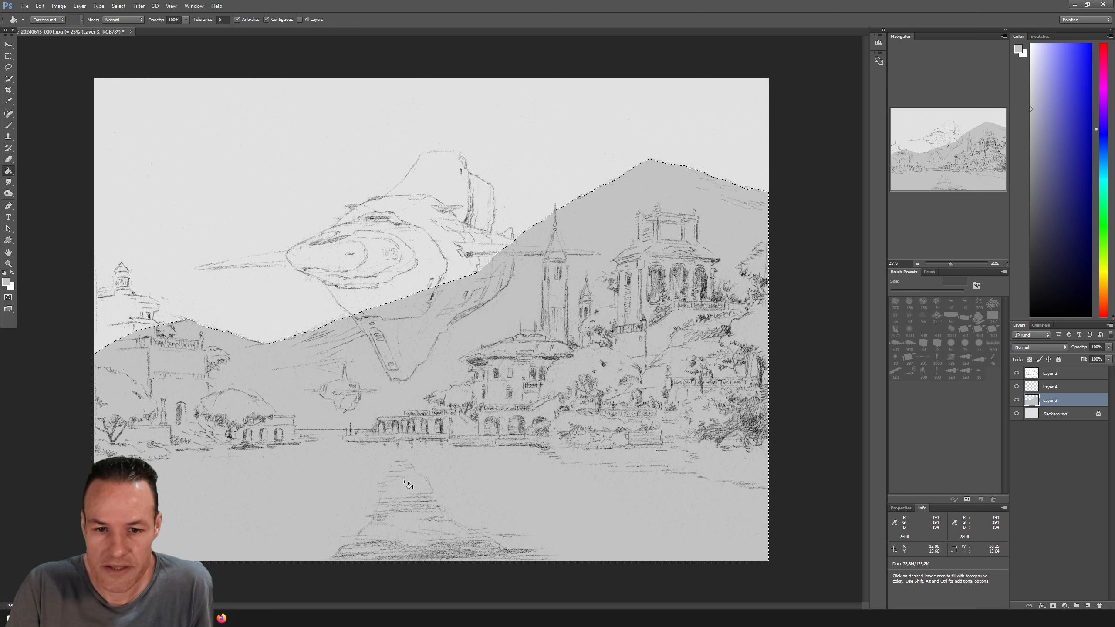
key("ctrl+z")
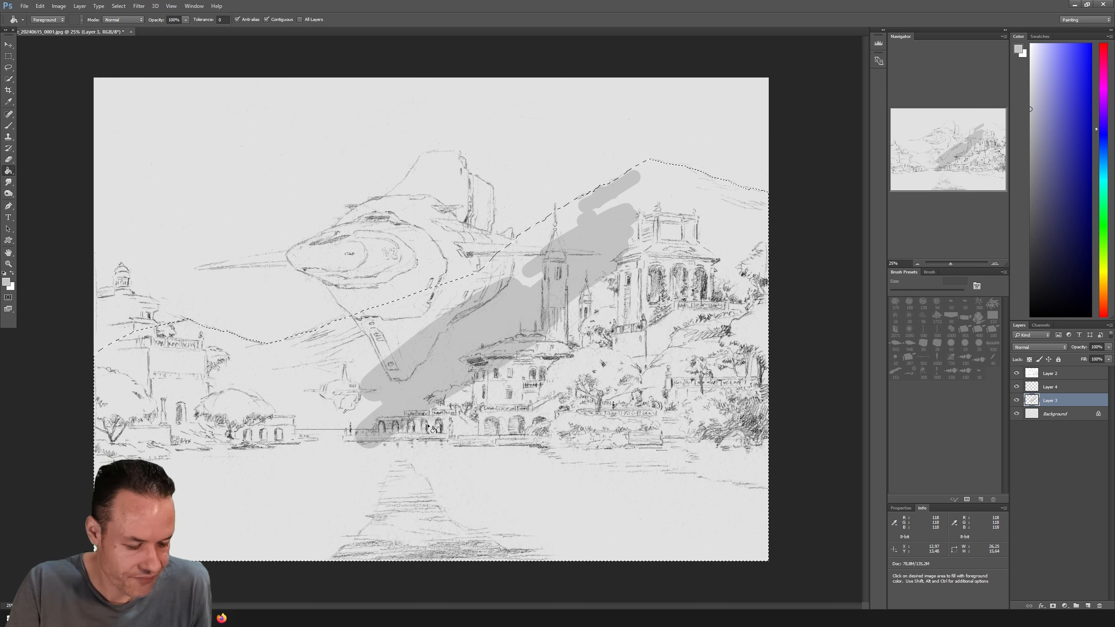
Paint the selected mountains and foreground solid light gray on Layer 3 with the hard round brush at 499 px, and deselect.
key("b")
left_click_drag(948, 292, 956, 291)
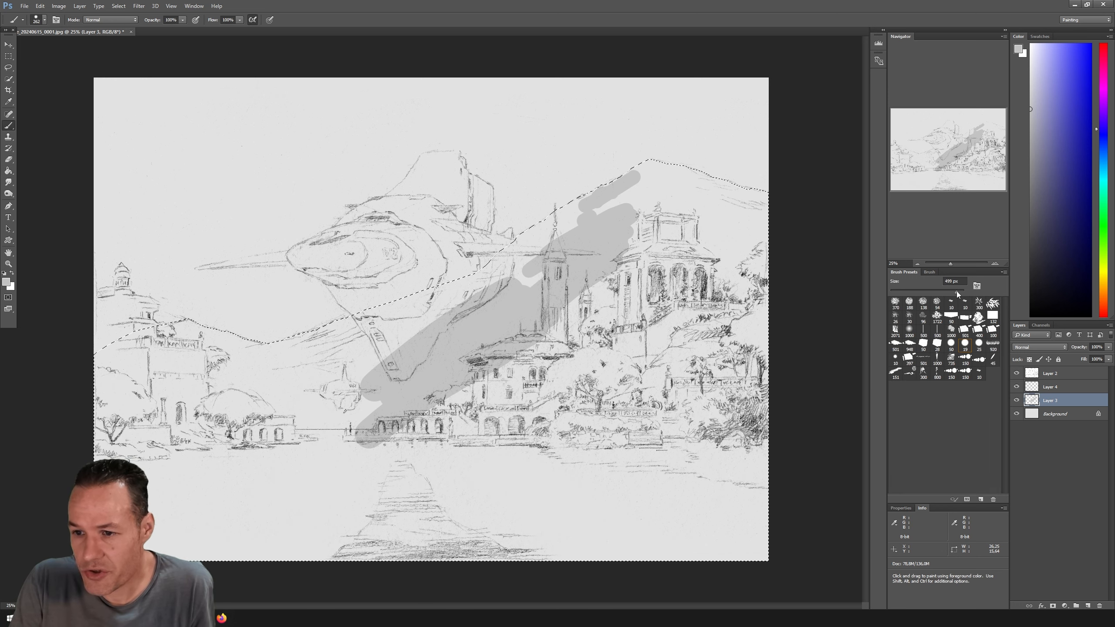
mouse_move(285, 488)
left_mouse_down()
mouse_move(297, 294)
mouse_move(345, 459)
mouse_move(428, 288)
mouse_move(685, 164)
mouse_move(702, 228)
mouse_move(759, 274)
mouse_move(775, 315)
mouse_move(523, 413)
left_mouse_up()
mouse_move(240, 490)
left_mouse_down()
mouse_move(287, 361)
mouse_move(105, 373)
mouse_move(249, 399)
mouse_move(148, 543)
mouse_move(364, 438)
mouse_move(351, 553)
mouse_move(465, 515)
mouse_move(616, 405)
mouse_move(711, 387)
mouse_move(777, 423)
mouse_move(735, 473)
mouse_move(560, 542)
mouse_move(475, 519)
mouse_move(731, 399)
mouse_move(757, 338)
left_mouse_up()
key("l")
left_click(794, 369)
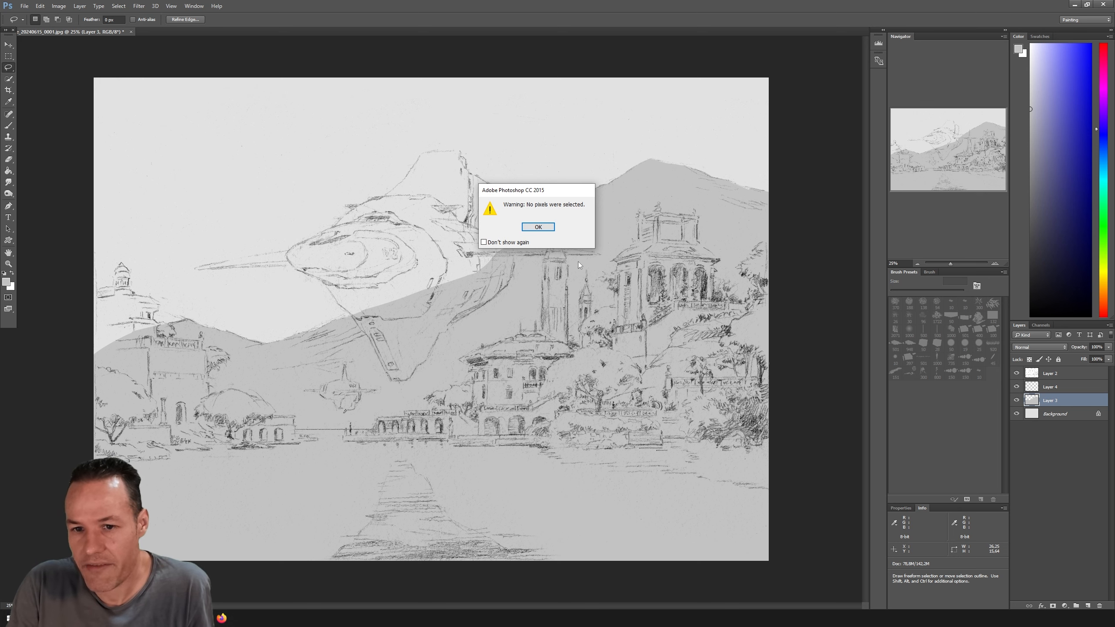
left_click(538, 227)
Toggle the visibility of the top sketch layer and of Layer 3 to check the flat mountain shape.
left_click(1016, 373)
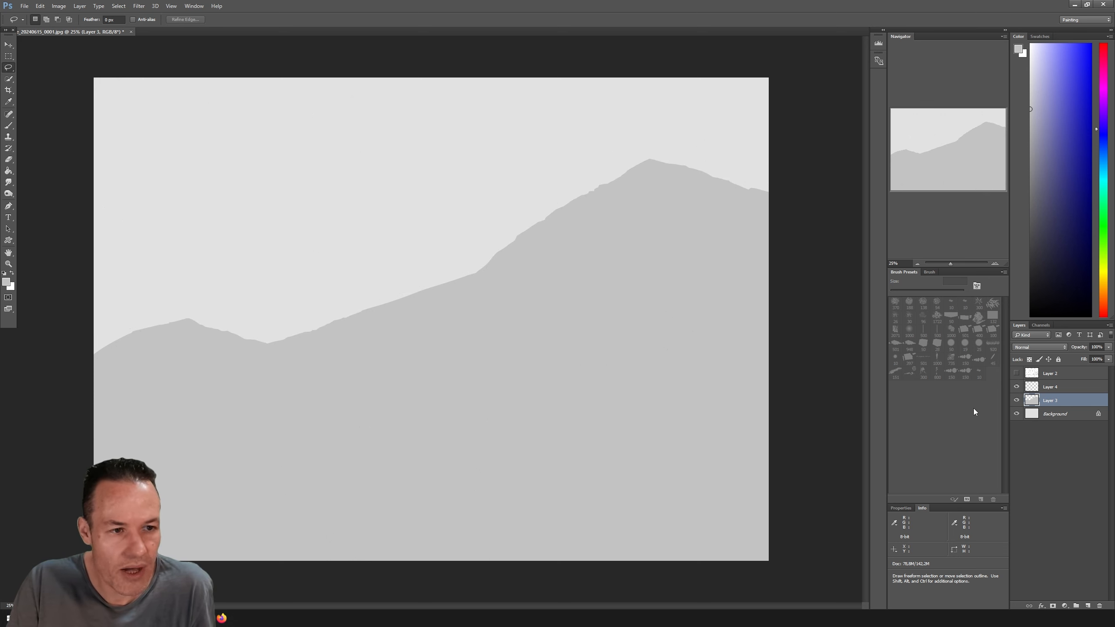
left_click(1017, 372)
left_click(1017, 400)
left_click(1016, 401)
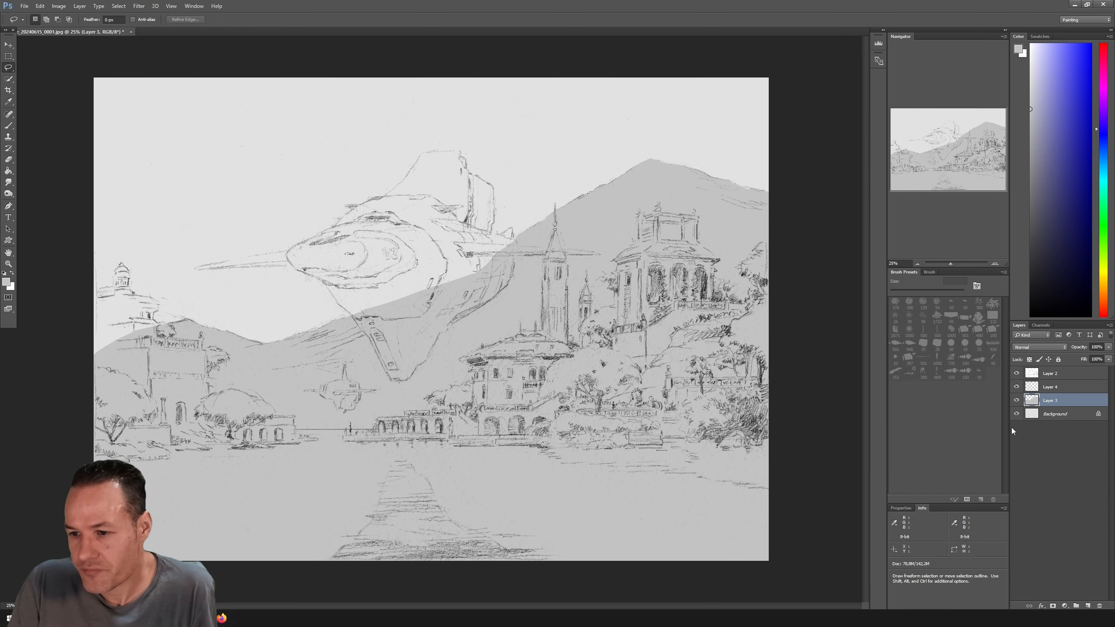
left_click(1047, 415)
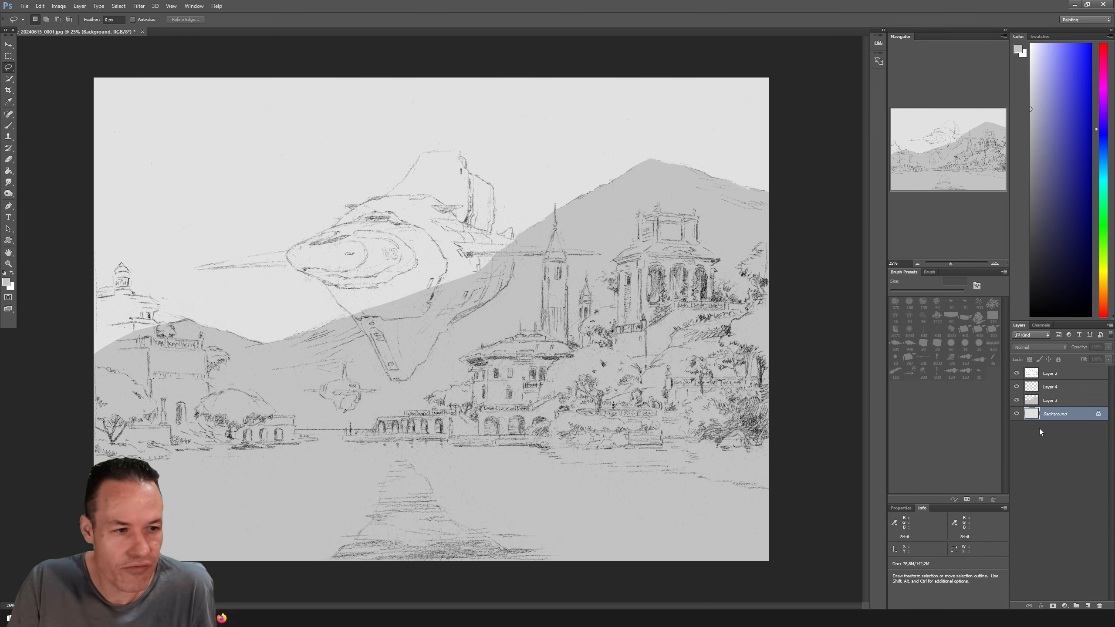
left_click(1048, 404)
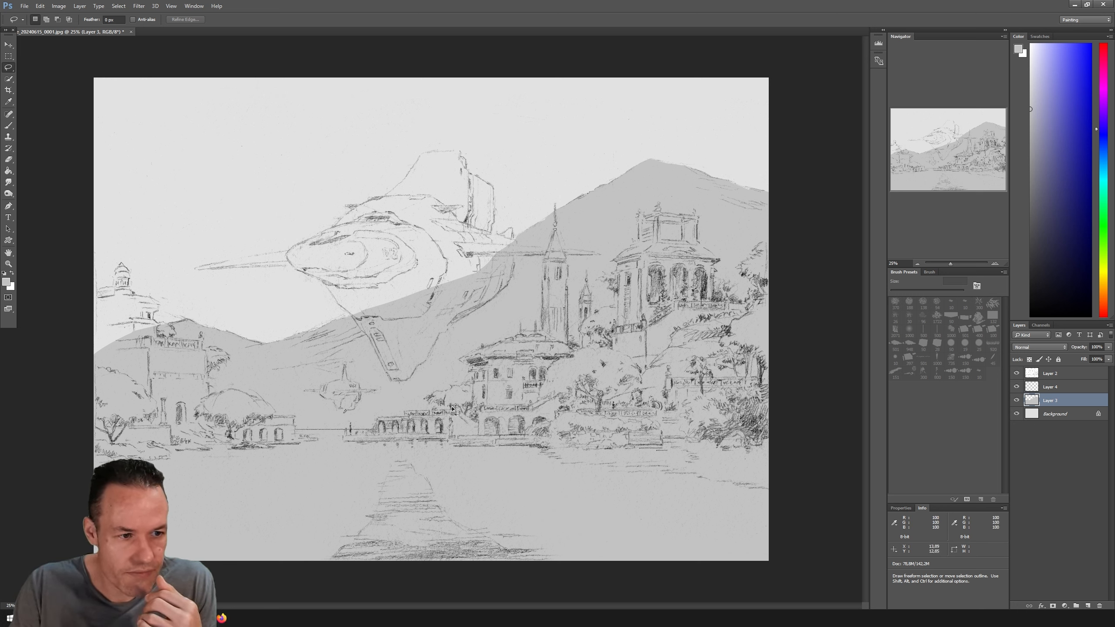
left_click(1049, 387)
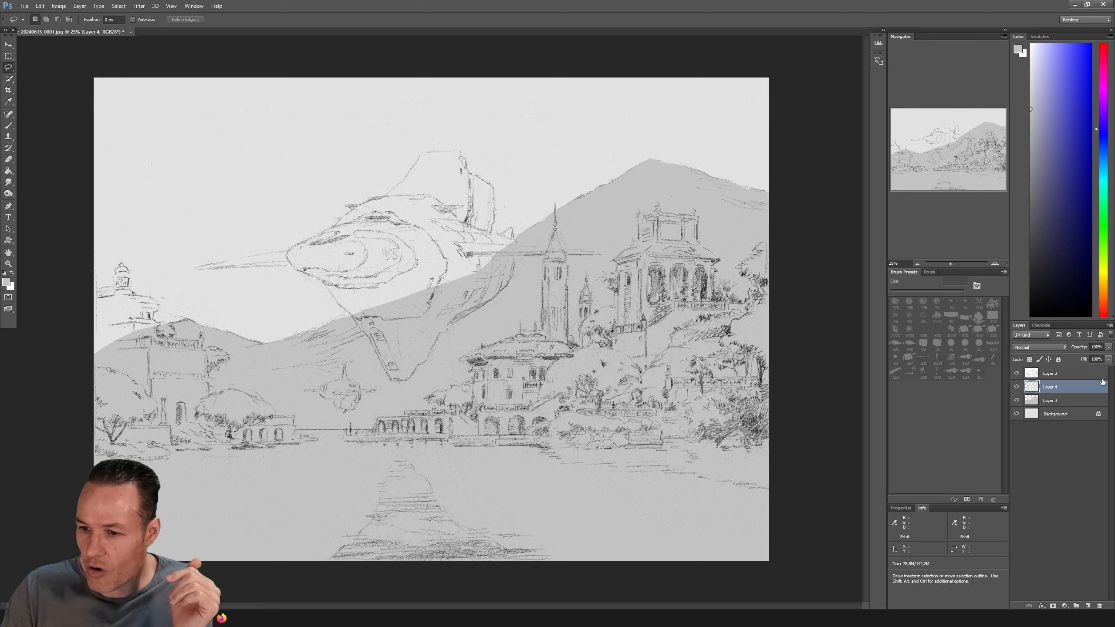
left_click(1055, 414)
left_click(1054, 402)
left_click(1052, 388)
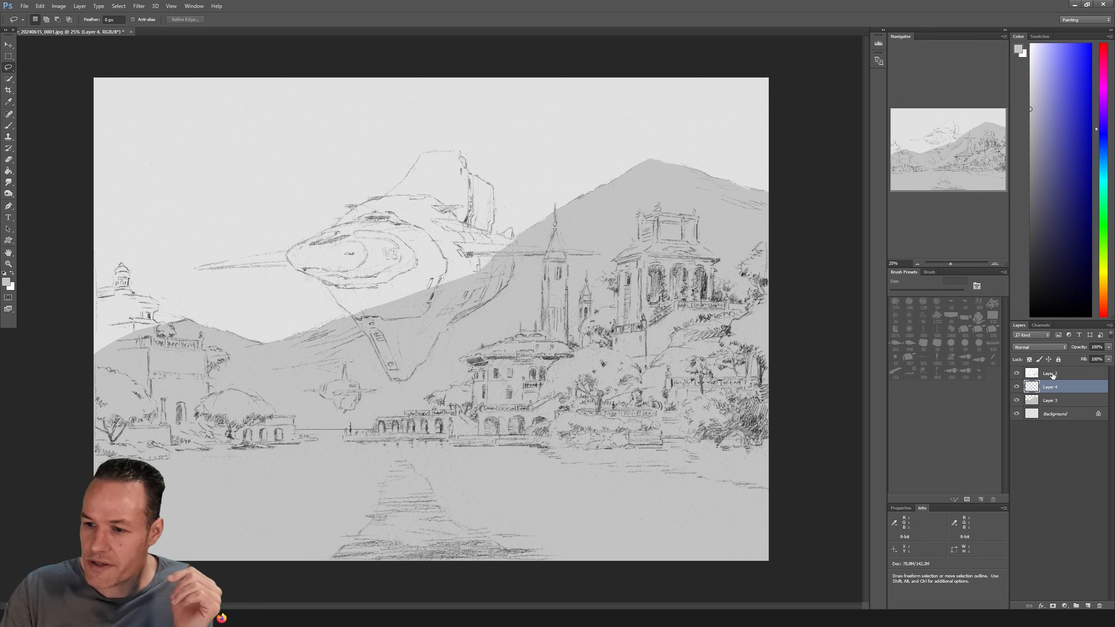
left_click(1052, 375)
left_click(1055, 415)
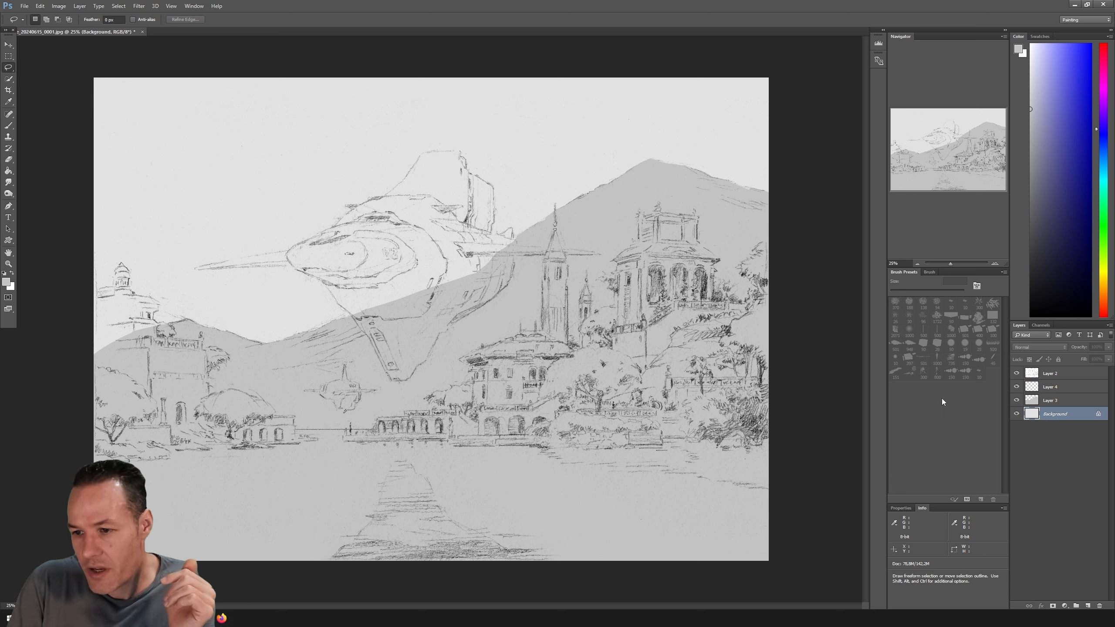
On Layer 4, lasso the waterfront arcade's roofline, the trees beside the villa and the low quay as one combined selection.
left_click(1047, 388)
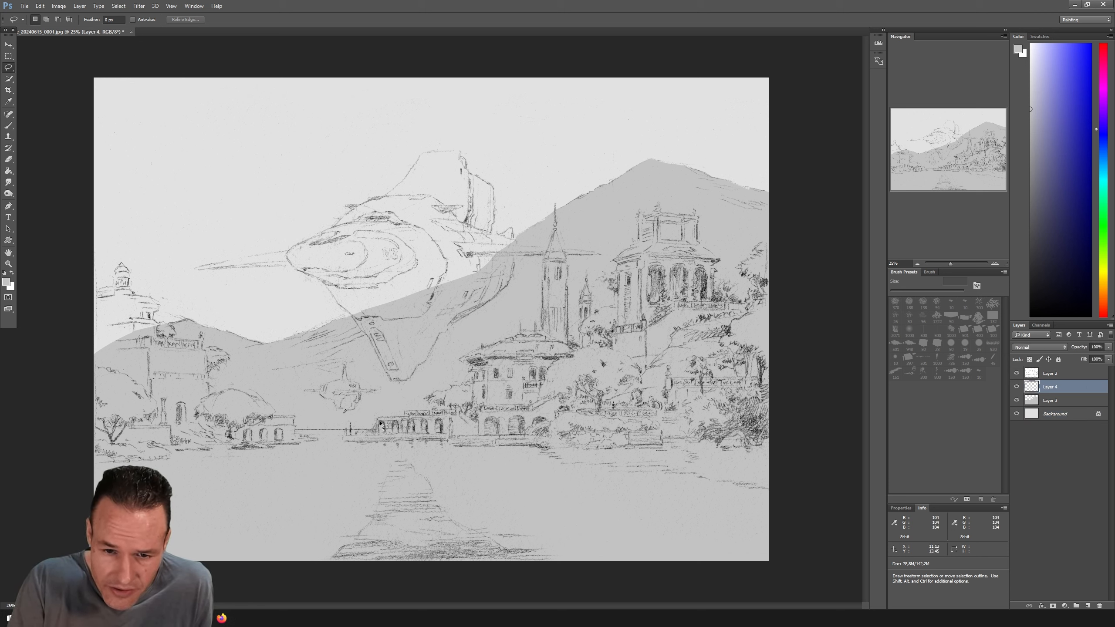
left_click_drag(402, 421, 447, 406)
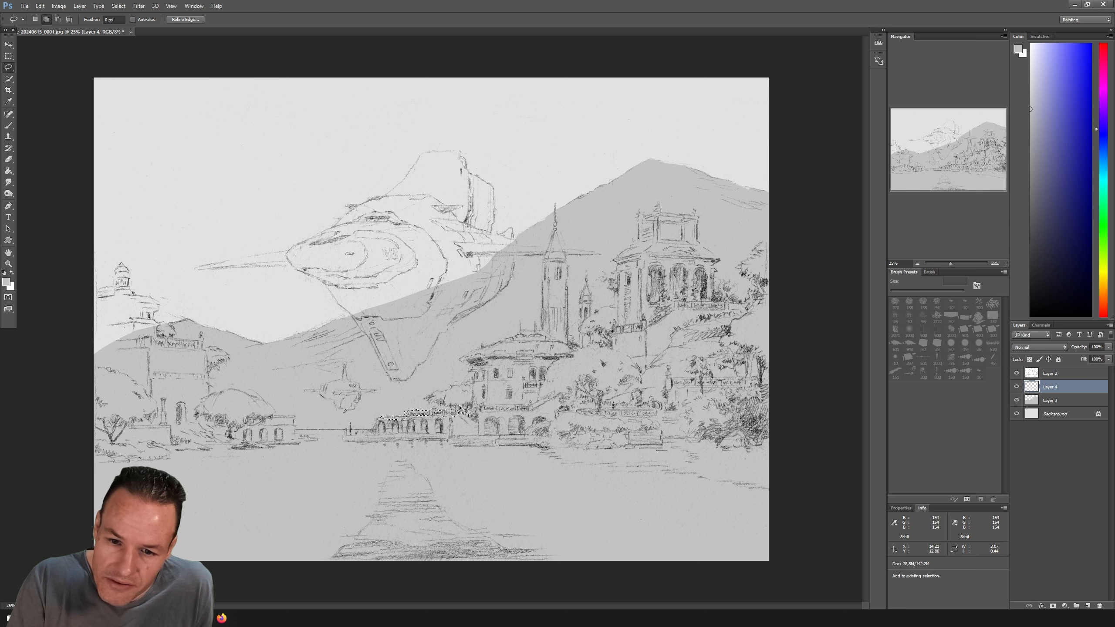
mouse_move(478, 412)
left_mouse_down()
mouse_move(476, 396)
mouse_move(437, 398)
left_mouse_up()
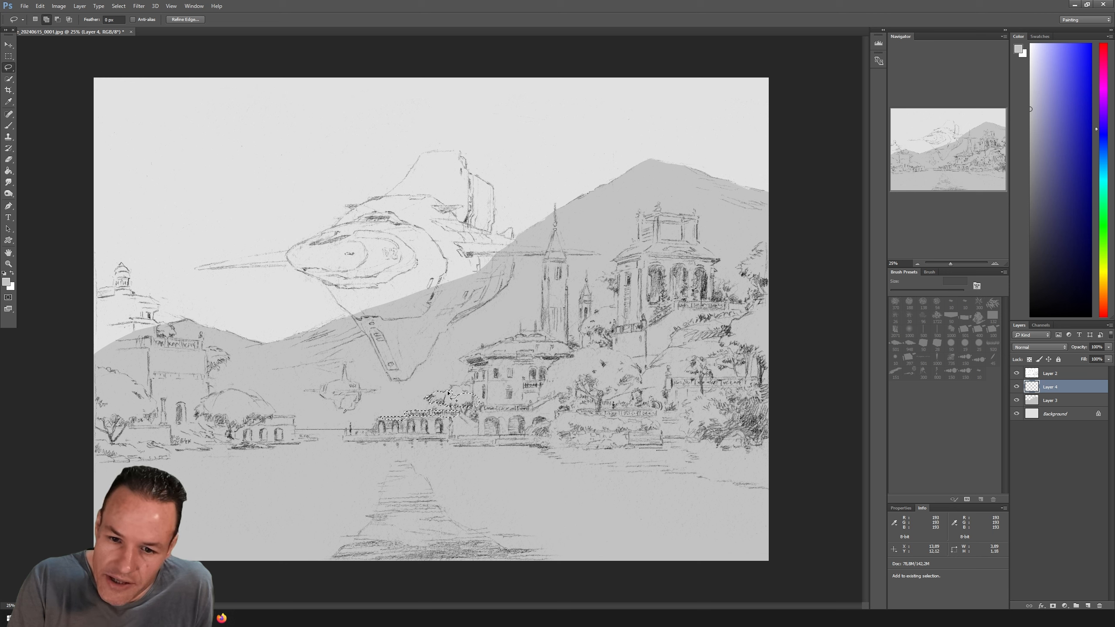
mouse_move(457, 387)
left_mouse_down()
mouse_move(467, 394)
mouse_move(458, 387)
left_mouse_up()
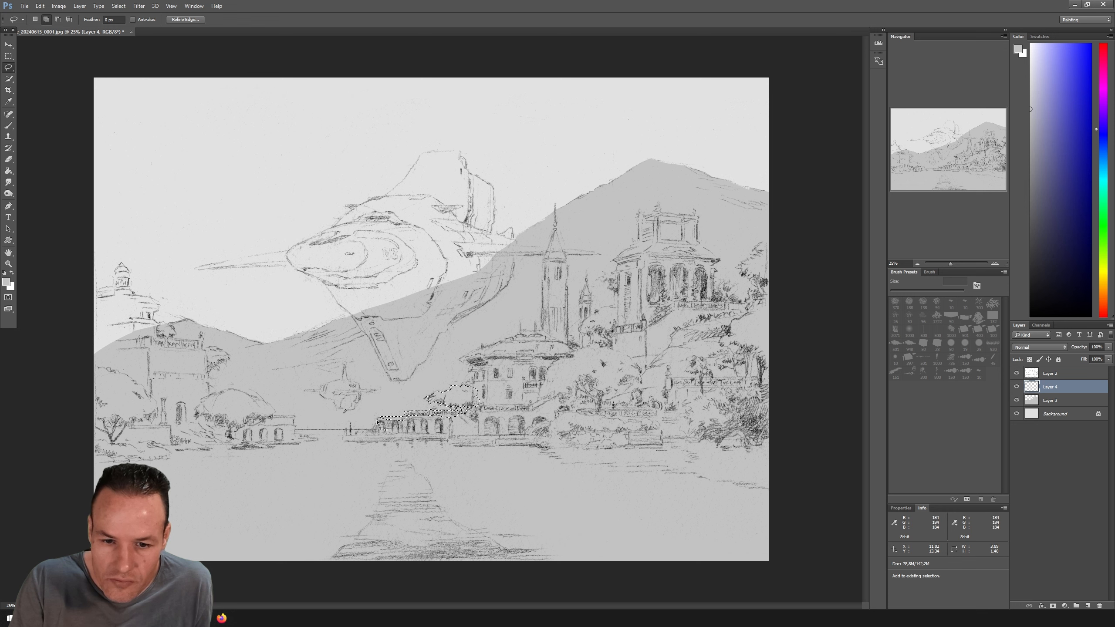
left_click_drag(404, 419, 378, 418)
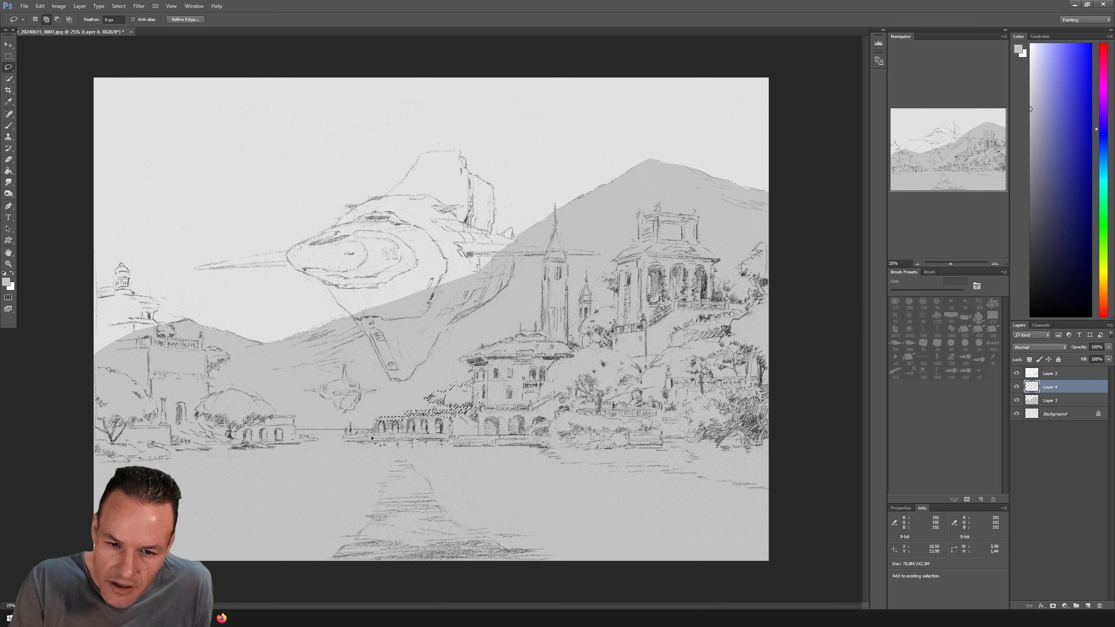
left_click_drag(400, 437, 397, 433)
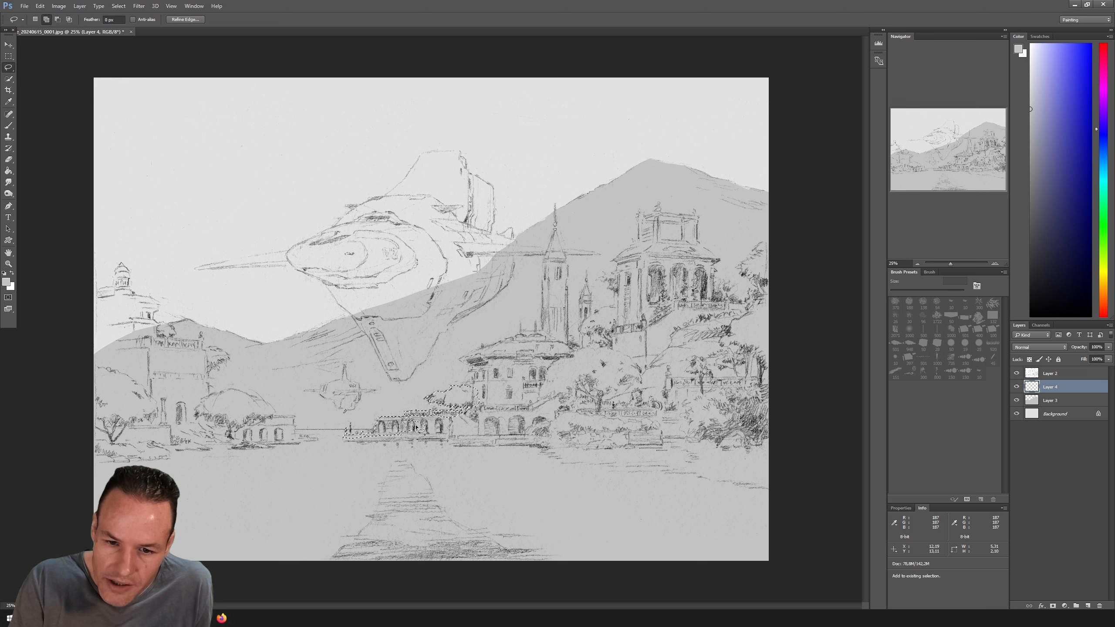
Add the arcade front, the villa's wall and roof, and the left part of the tall tower to the lasso selection.
mouse_move(426, 416)
left_mouse_down()
mouse_move(465, 426)
mouse_move(452, 414)
mouse_move(489, 401)
mouse_move(458, 412)
left_mouse_up()
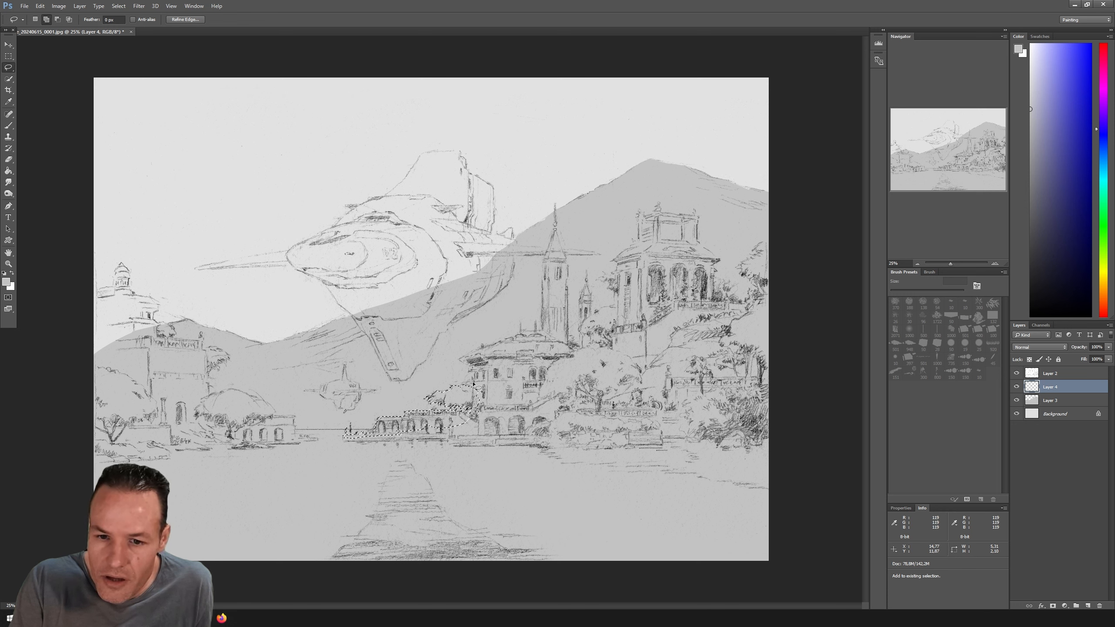
left_click_drag(475, 385, 481, 377)
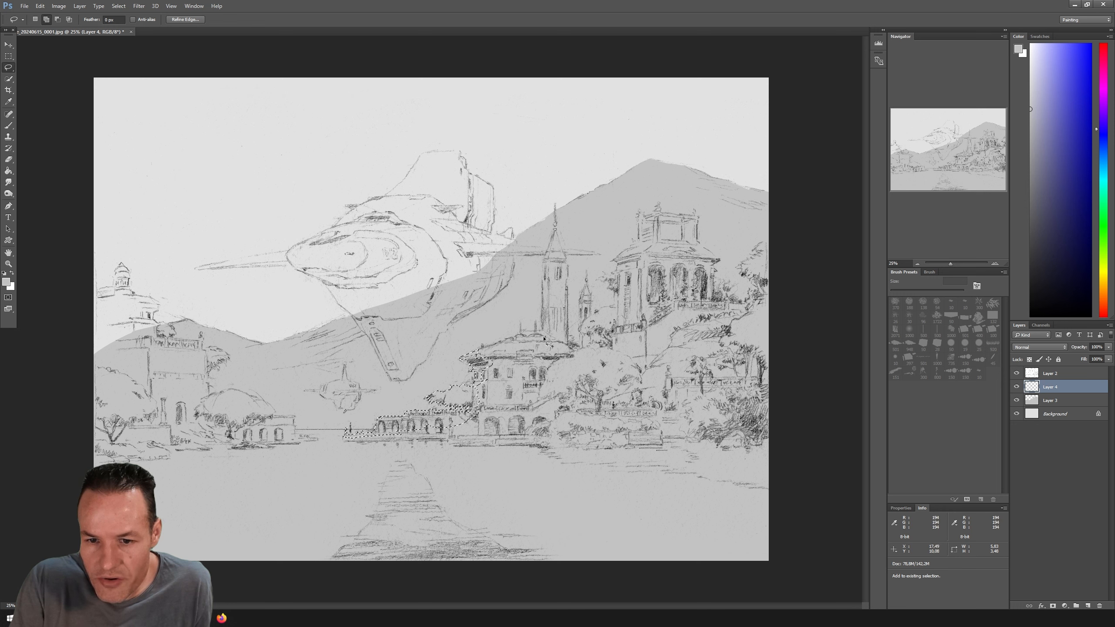
mouse_move(552, 342)
left_mouse_down()
mouse_move(492, 337)
mouse_move(531, 367)
mouse_move(554, 350)
left_mouse_up()
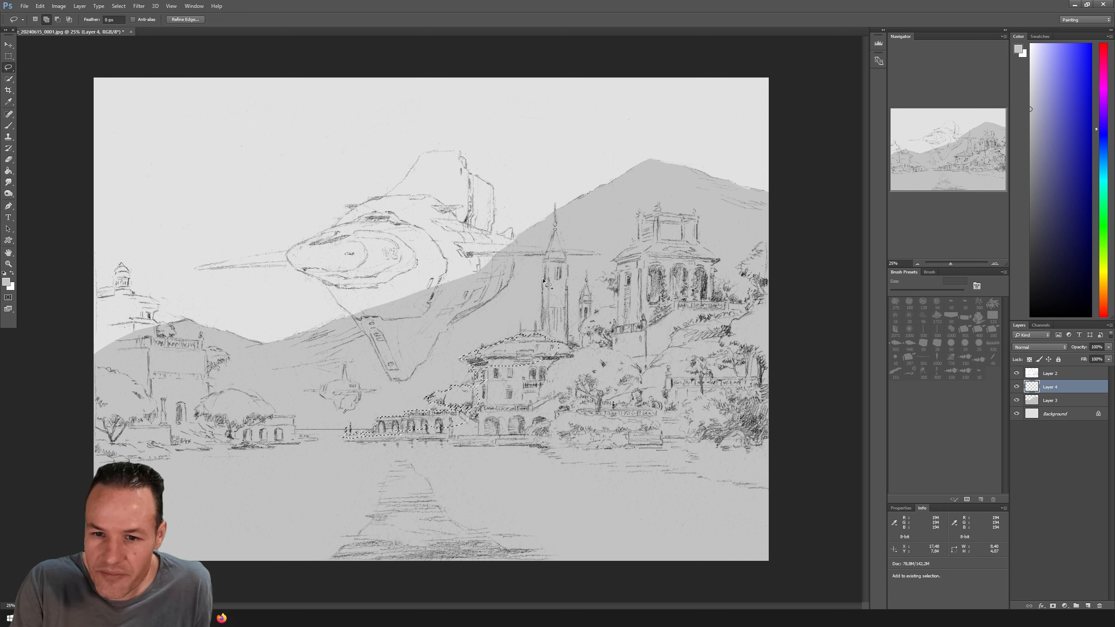
mouse_move(554, 297)
left_mouse_down()
mouse_move(552, 281)
mouse_move(552, 309)
left_mouse_up()
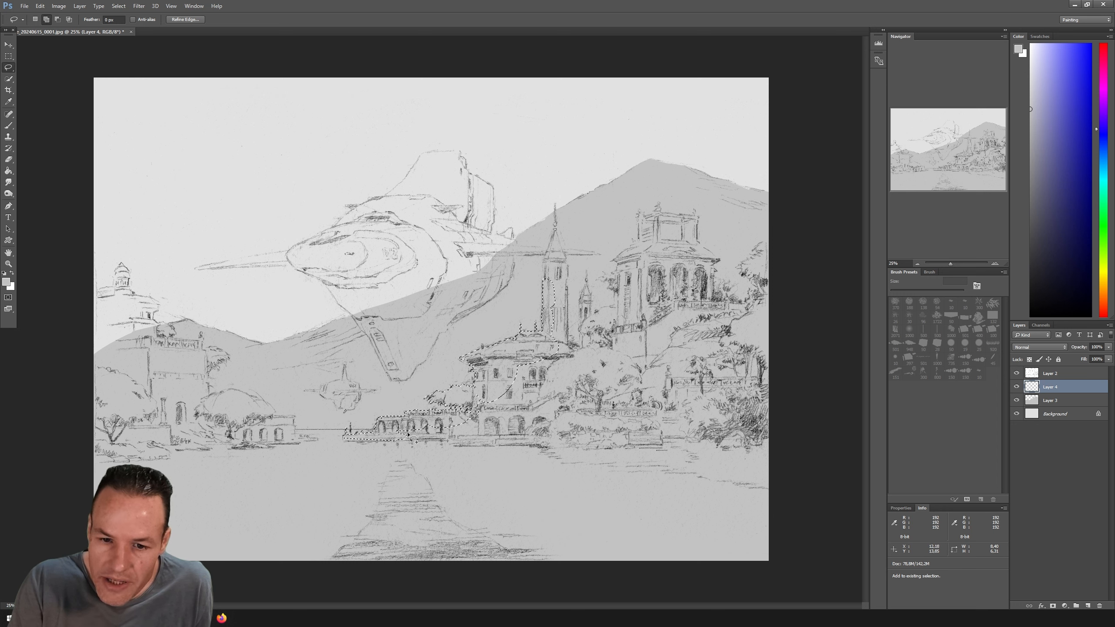
Choose a darker gray and paint the selected arcade, trees, villa and tower part on Layer 4 with the 499 px brush, then deselect.
key("b")
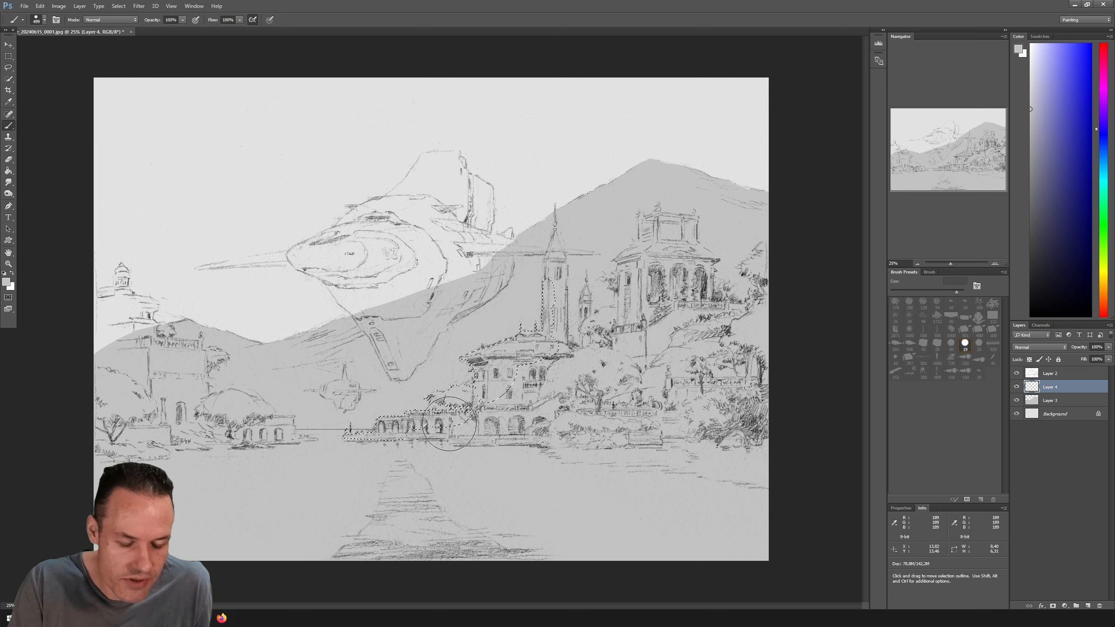
left_click_drag(1034, 152, 1011, 148)
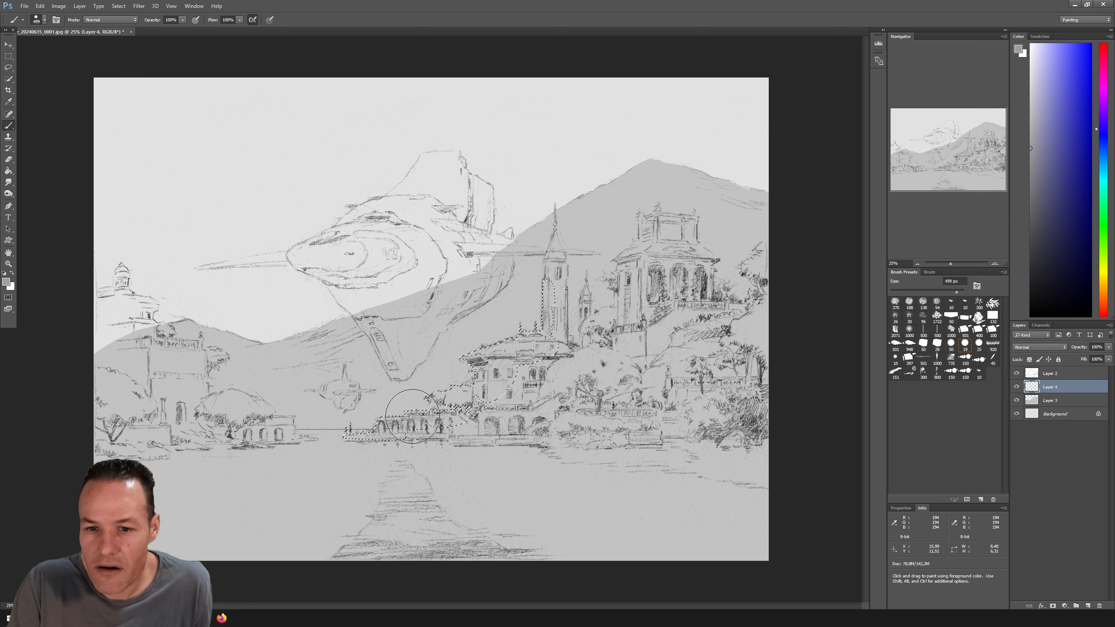
mouse_move(412, 416)
left_mouse_down()
mouse_move(549, 307)
mouse_move(399, 443)
mouse_move(461, 347)
mouse_move(537, 286)
mouse_move(412, 435)
left_mouse_up()
left_click_drag(1032, 169, 1004, 173)
mouse_move(555, 329)
left_mouse_down()
mouse_move(425, 418)
mouse_move(566, 285)
mouse_move(439, 396)
mouse_move(491, 368)
left_mouse_up()
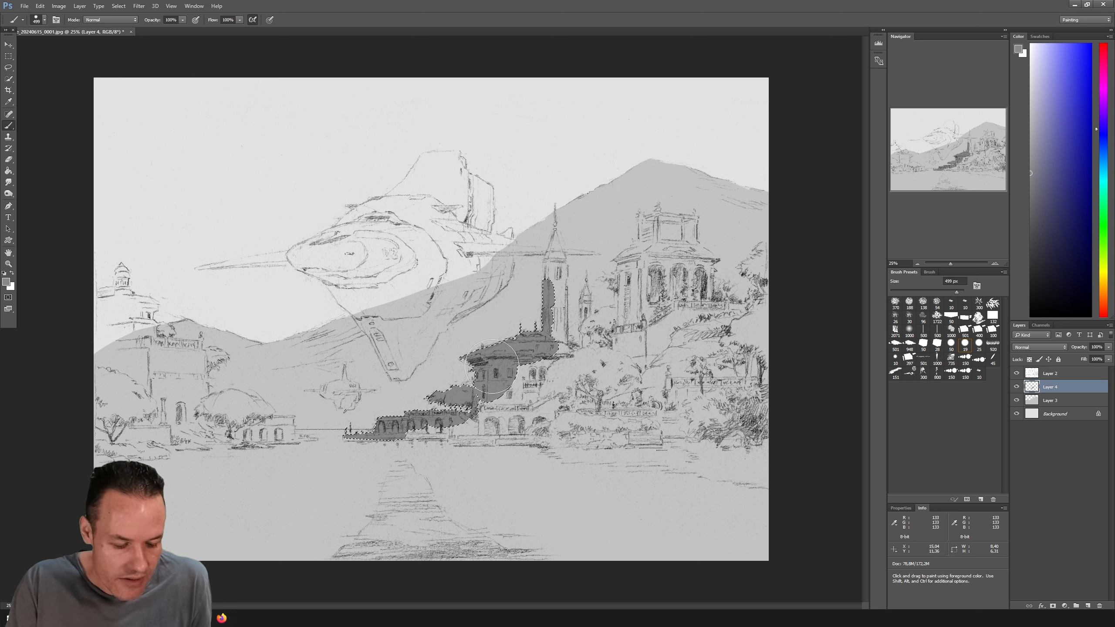
key("l")
key("ctrl+d")
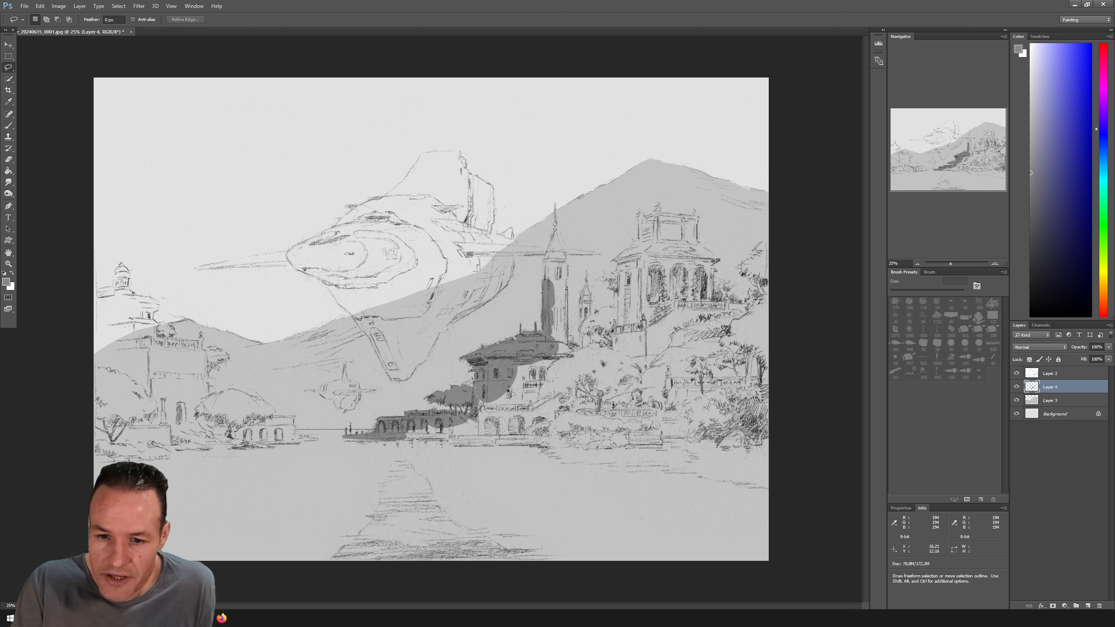
Lasso more of the villa's facade beneath its roof, fill it with the same dark gray and deselect.
mouse_move(509, 393)
left_mouse_down()
mouse_move(531, 397)
mouse_move(566, 360)
mouse_move(512, 369)
mouse_move(568, 360)
left_mouse_up()
key("b")
key("l")
key("ctrl+d")
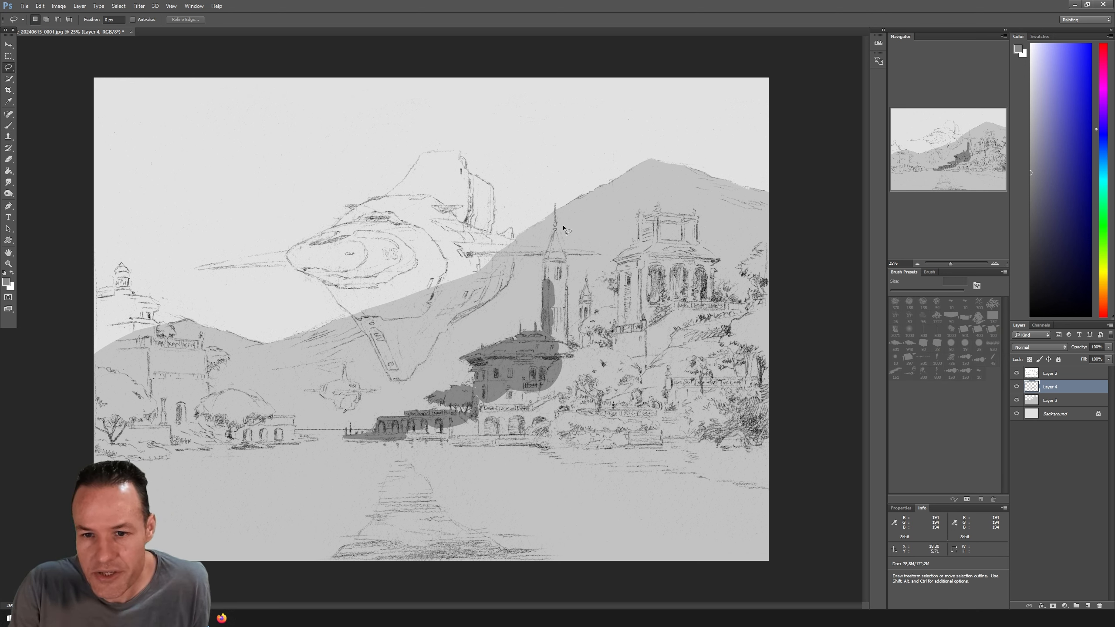
Lasso the left side of the tall tower's spire, paint it dark gray and deselect.
left_click_drag(555, 229, 544, 262)
key("shift")
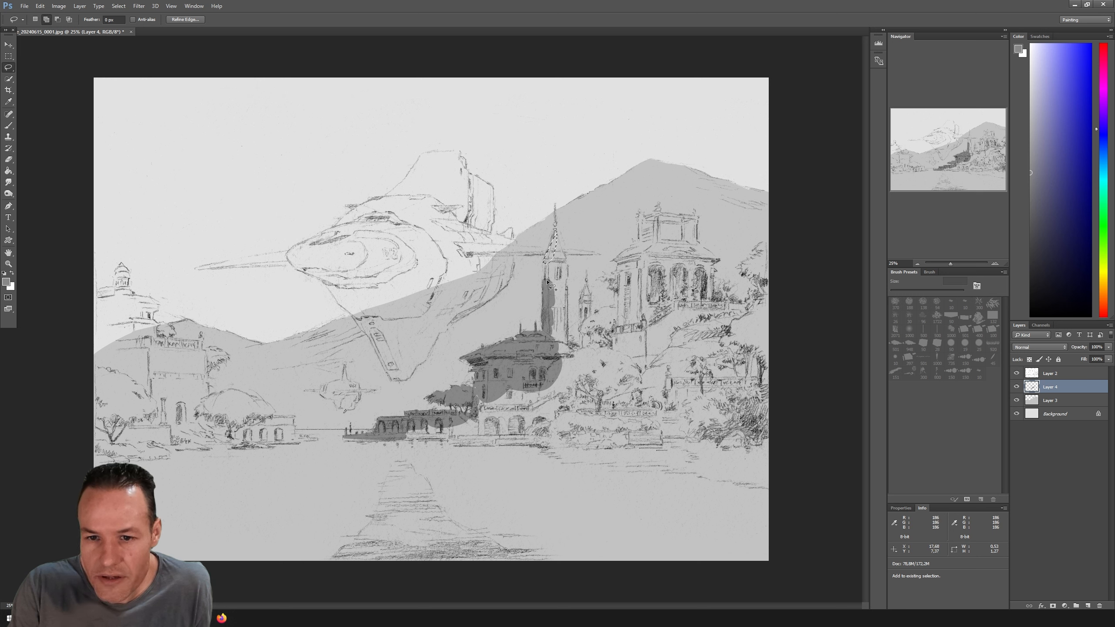
mouse_move(544, 264)
left_mouse_down()
mouse_move(547, 296)
mouse_move(549, 265)
left_mouse_up()
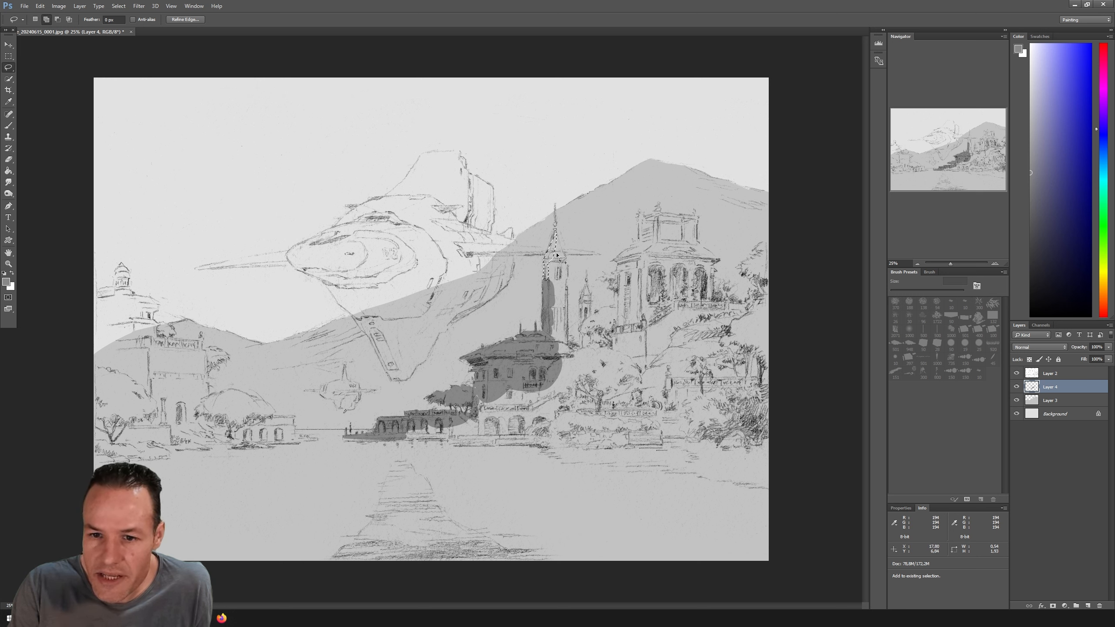
key("b")
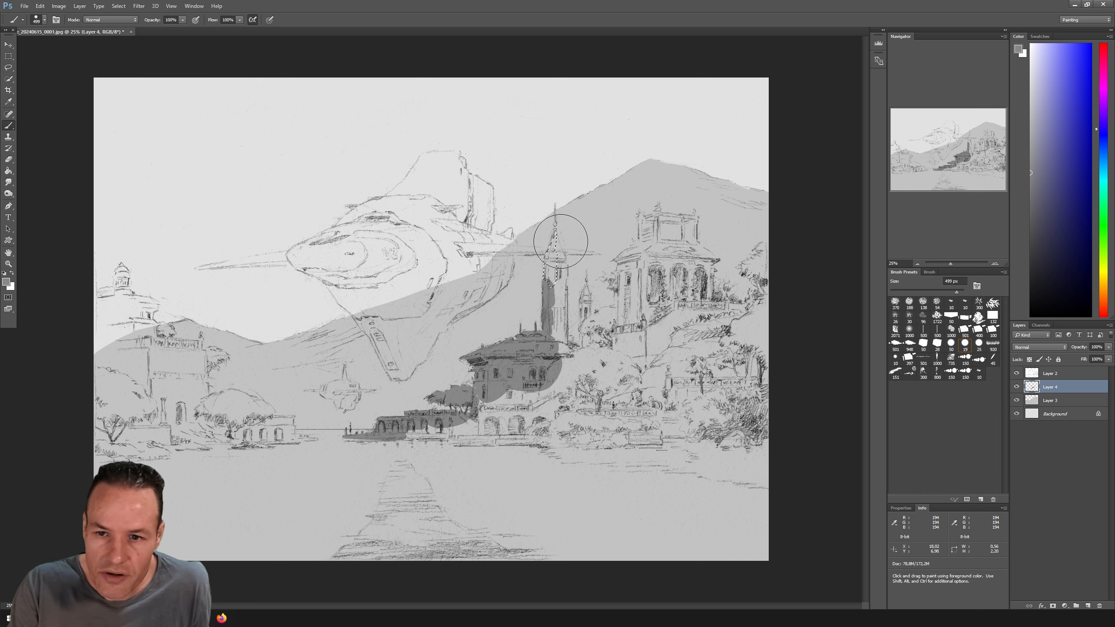
left_click_drag(560, 242, 545, 310)
key("l")
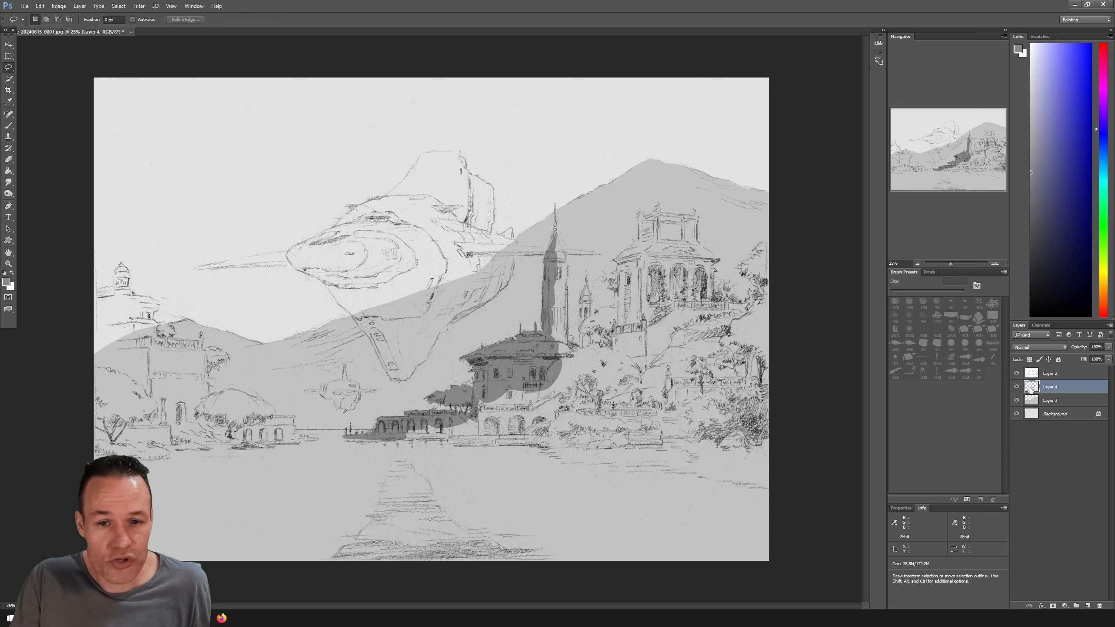
Load Layer 4's painted shape as a selection and add the rest of the tall tower and the bushes beside the villa roof.
left_click(1033, 389, "ctrl")
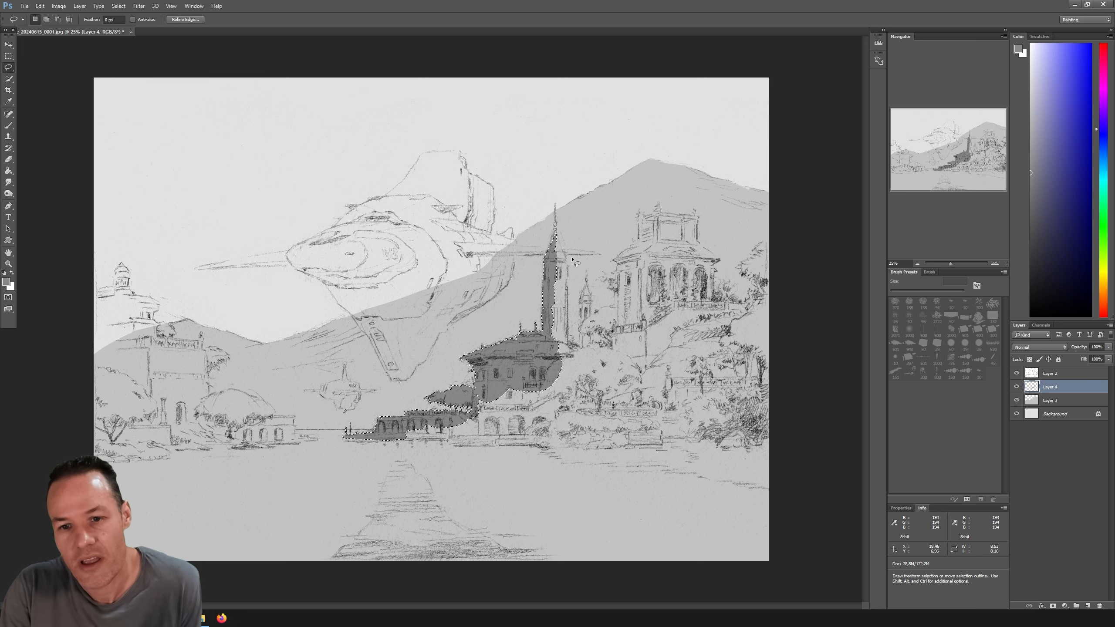
key("shift")
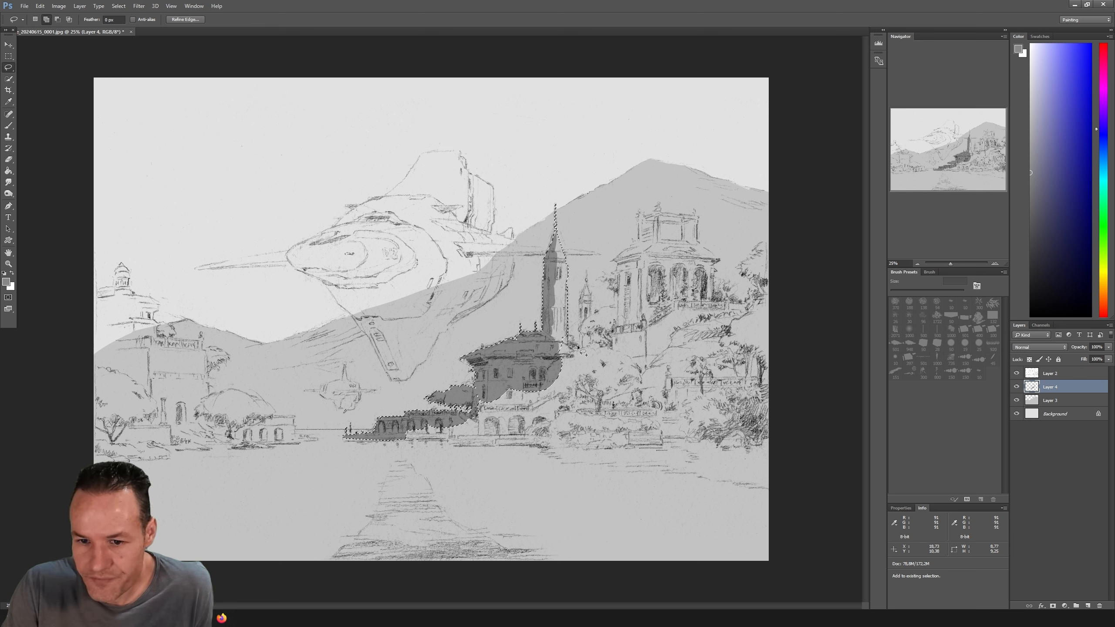
left_click_drag(582, 351, 573, 359)
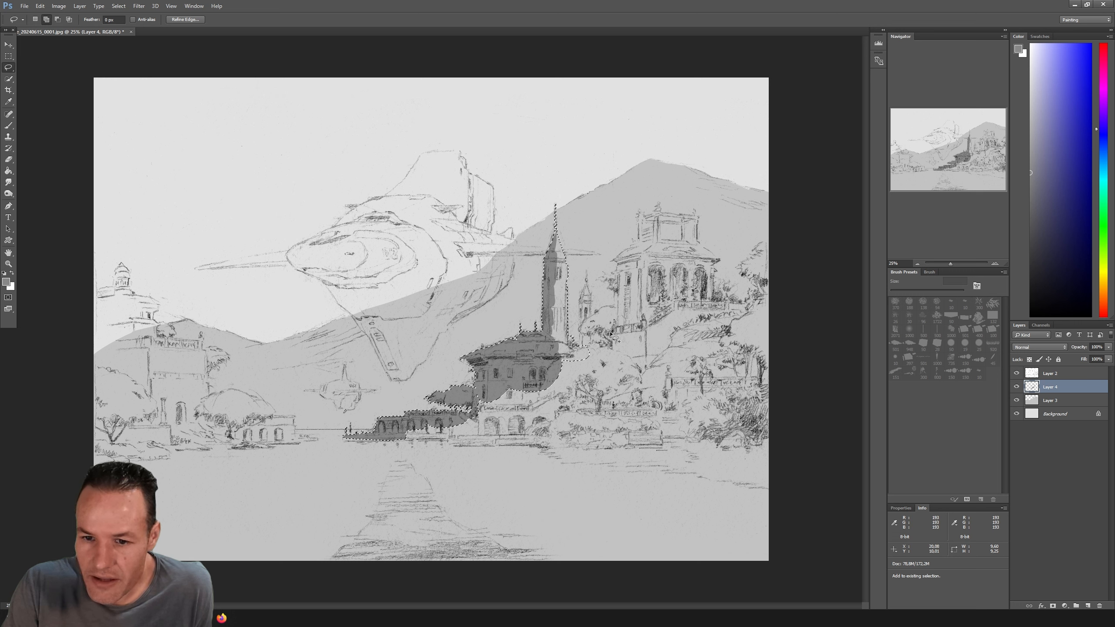
left_click_drag(614, 337, 617, 342)
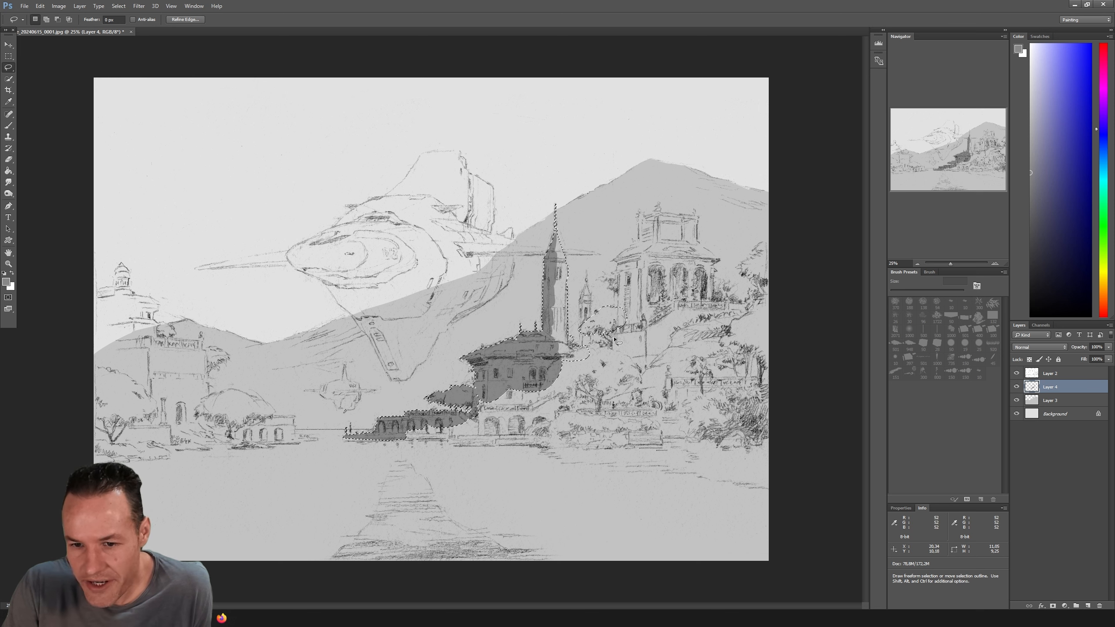
Add the hilltop pavilion's left wall, sloping roof and upper terrace with its posts and railings to the lasso selection.
key("shift")
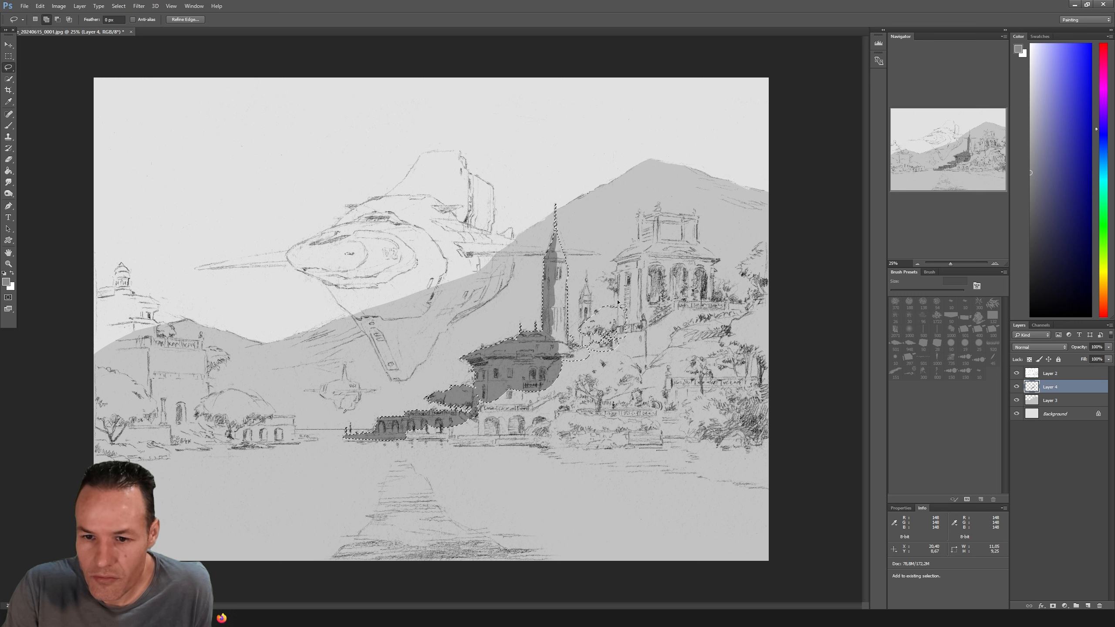
mouse_move(638, 289)
left_mouse_down()
mouse_move(615, 271)
mouse_move(620, 314)
left_mouse_up()
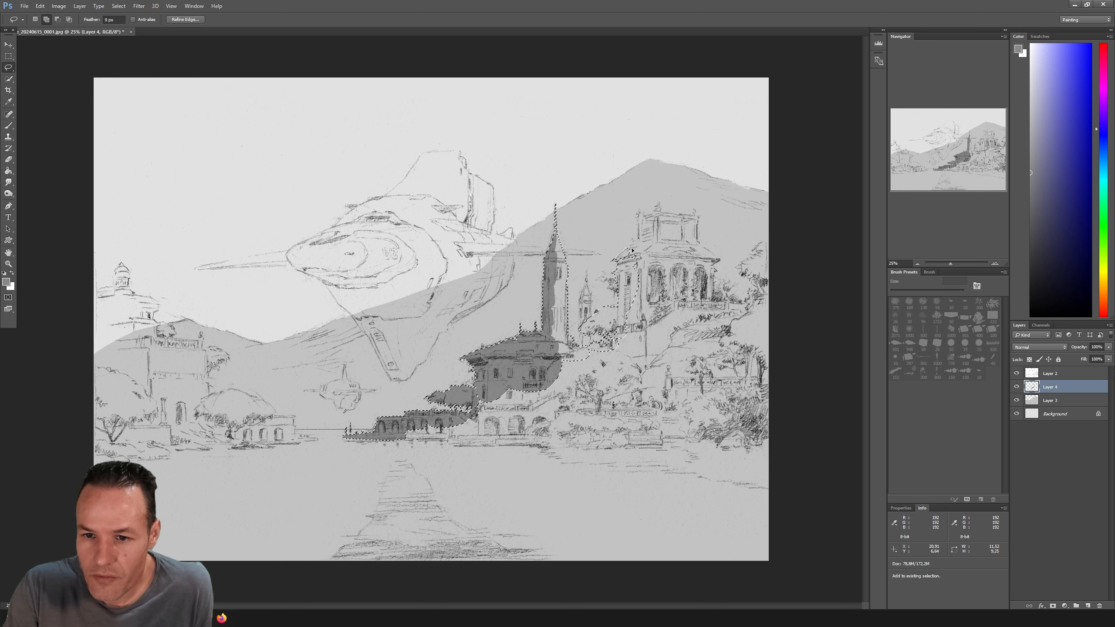
left_click_drag(629, 247, 631, 246)
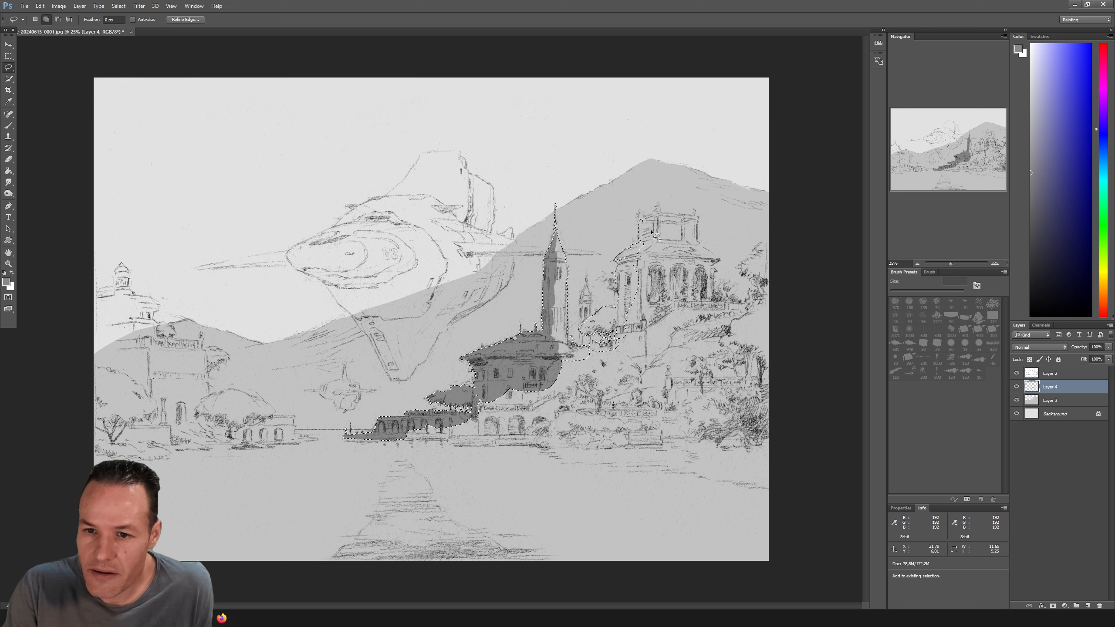
left_click_drag(648, 229, 642, 247)
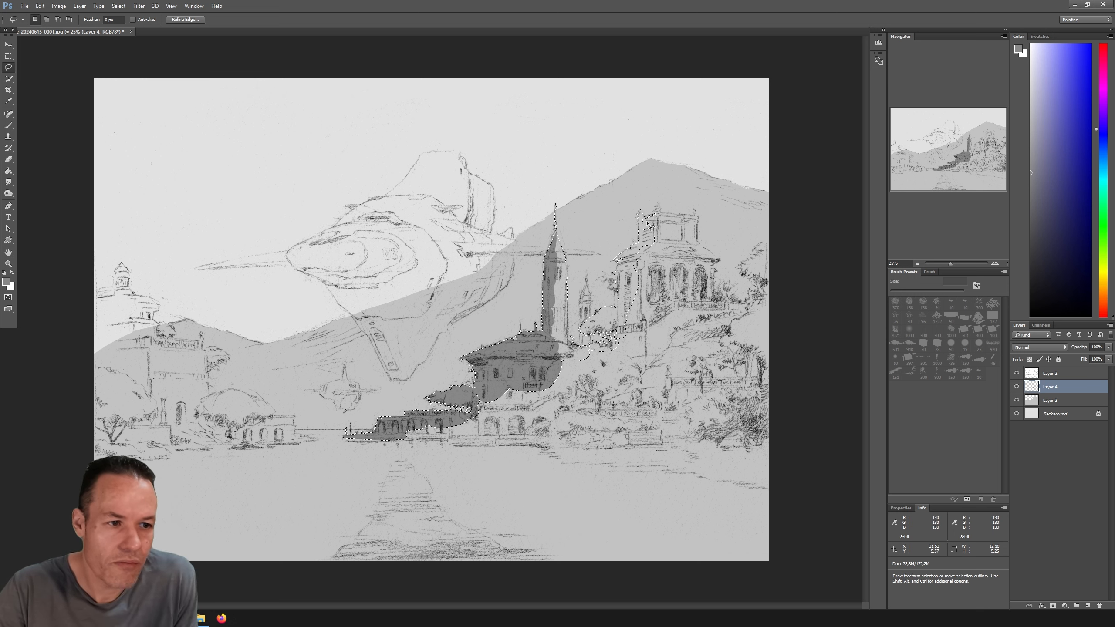
key("shift")
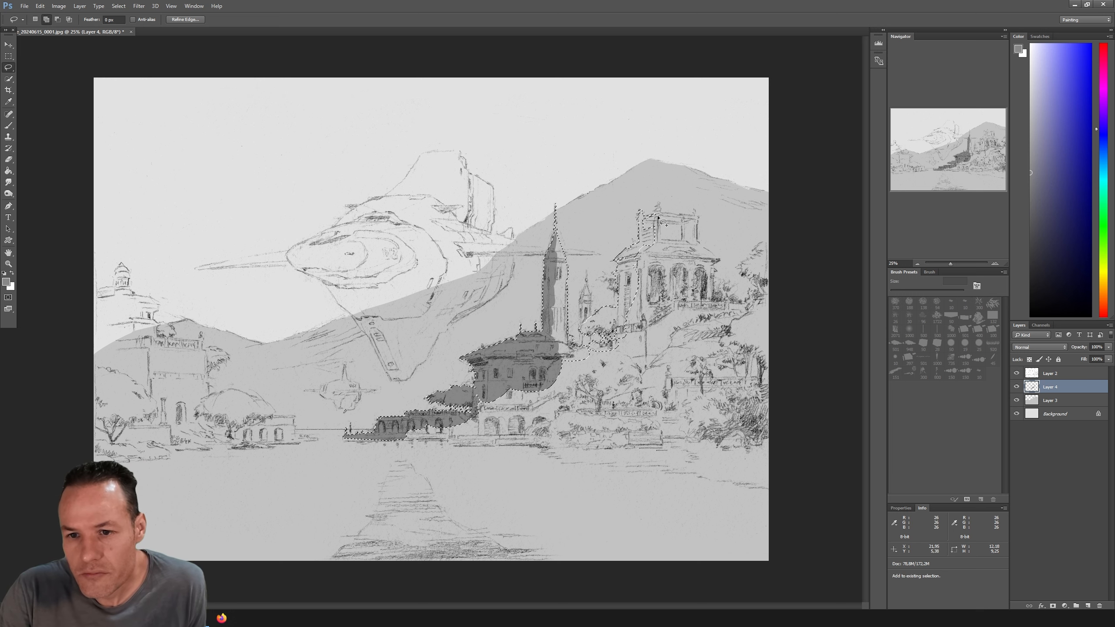
left_click_drag(654, 227, 656, 216)
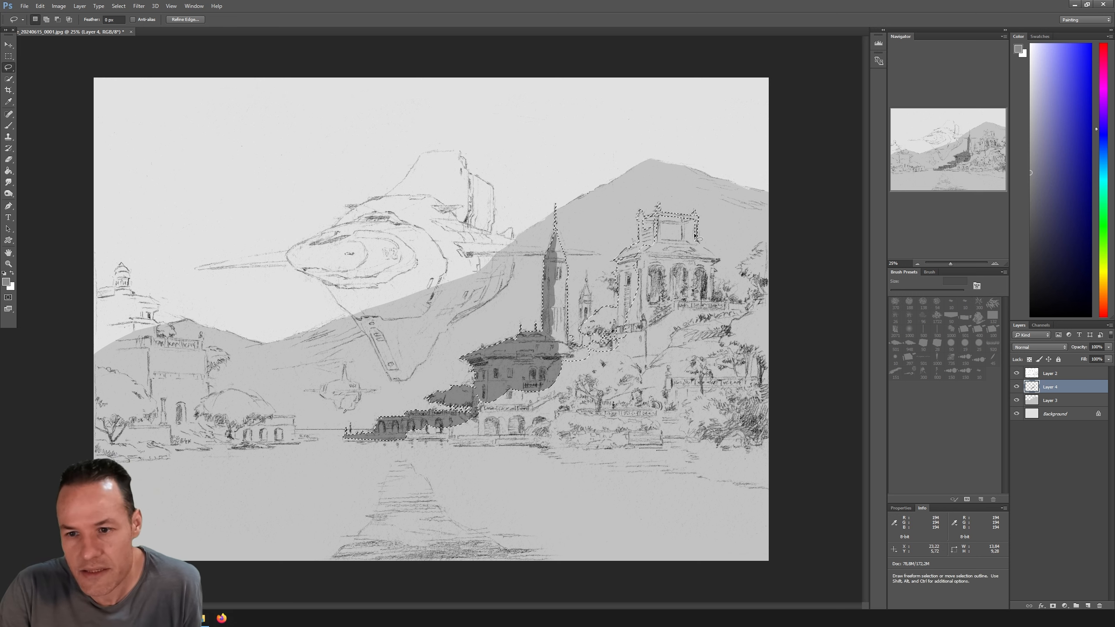
key("shift")
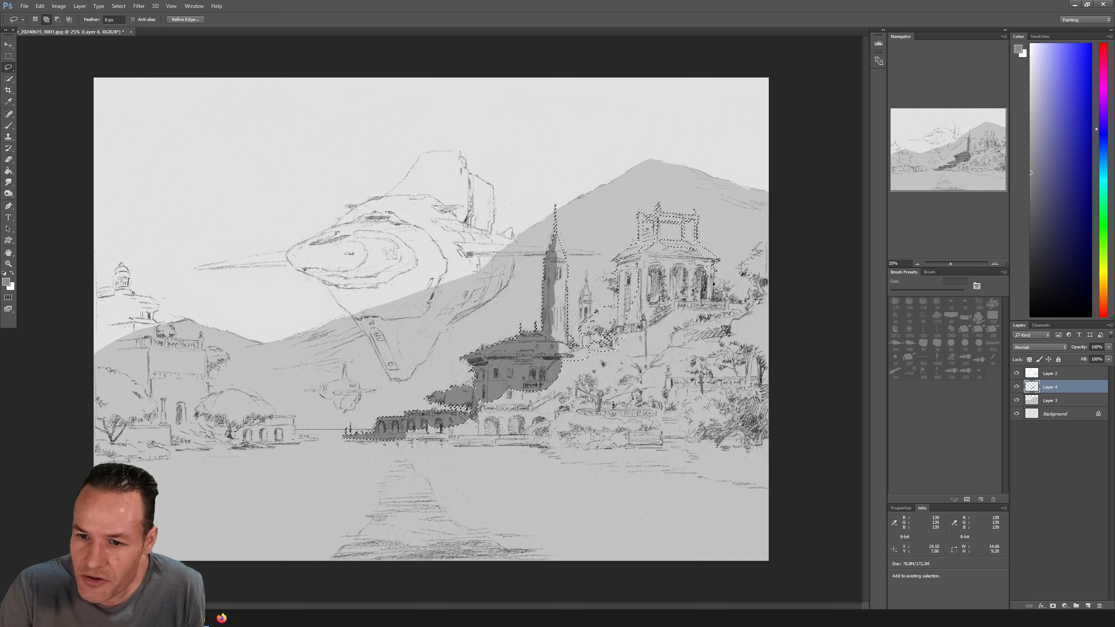
Examine the selection outline around the tower and hilltop pavilion up close at 66.67%, then return to the full 25% view.
left_click(8, 263)
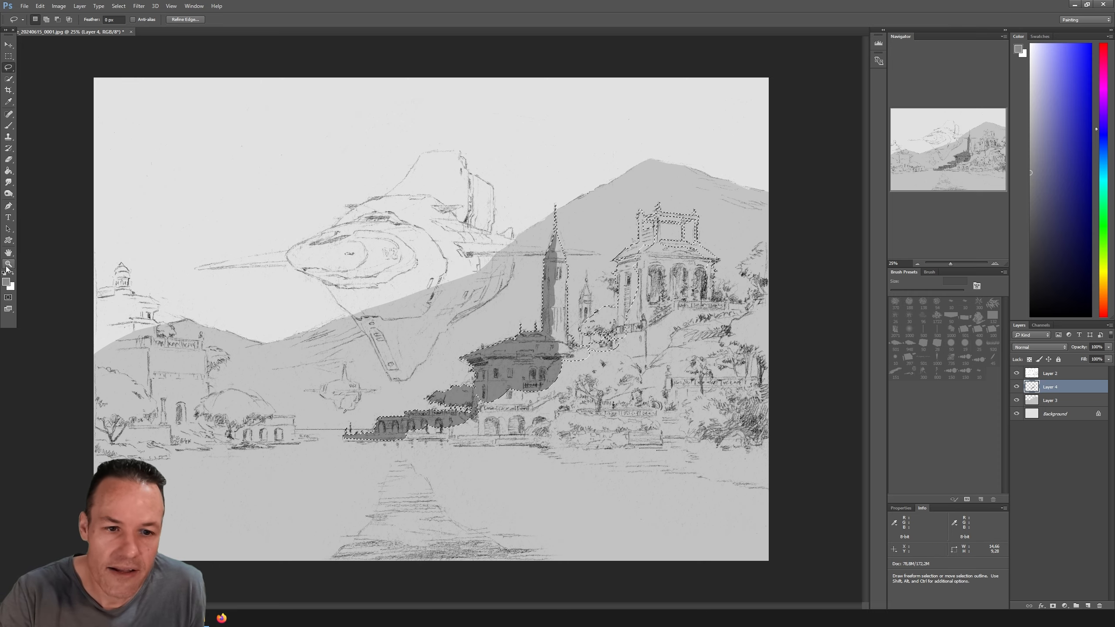
left_click(654, 274)
left_click(655, 274)
left_click(655, 273)
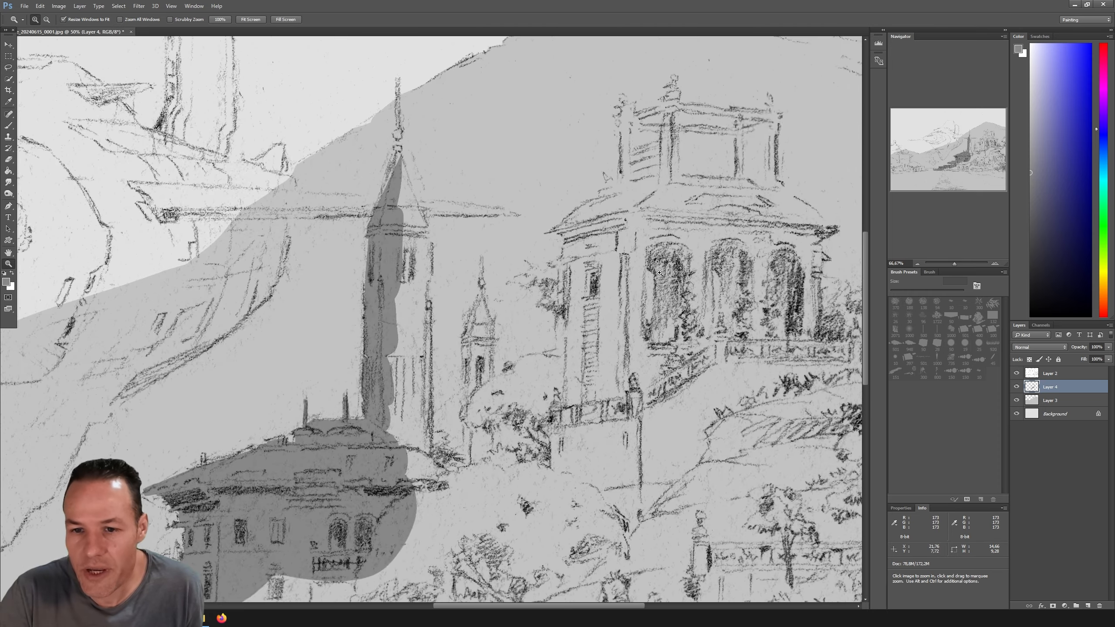
key("l")
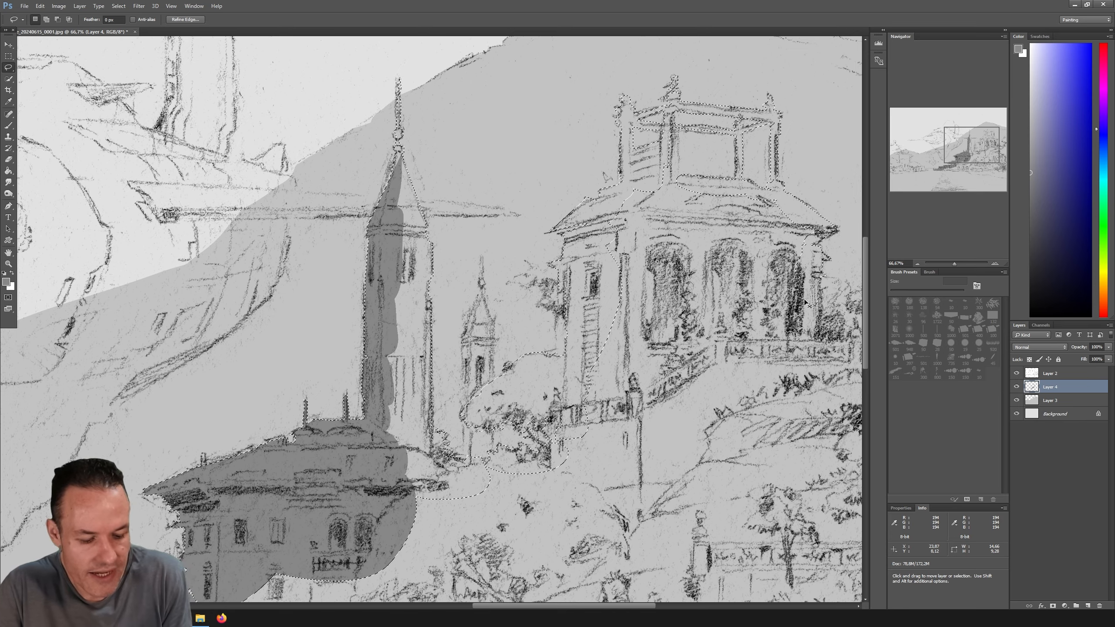
key("ctrl+minus")
key("ctrl+minus")
key("ctrl+minus")
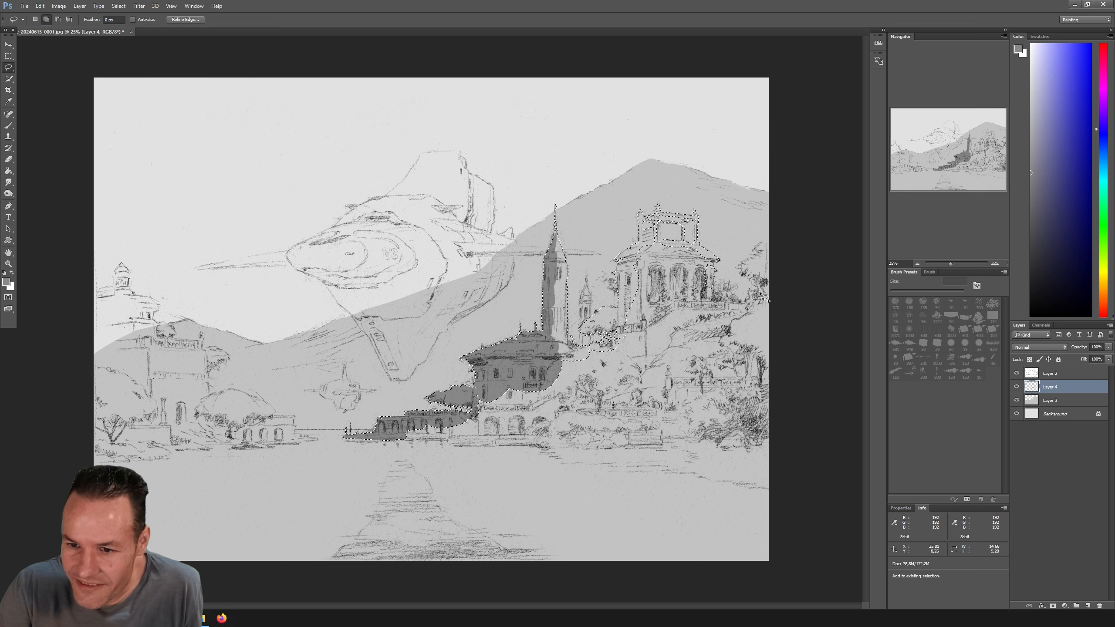
Add the pavilion's right side, the wooded slope and the trees at the image's right edge to the selection.
mouse_move(781, 318)
left_mouse_down()
mouse_move(702, 289)
mouse_move(712, 259)
mouse_move(659, 238)
mouse_move(640, 253)
mouse_move(625, 313)
mouse_move(672, 349)
mouse_move(733, 290)
left_mouse_up()
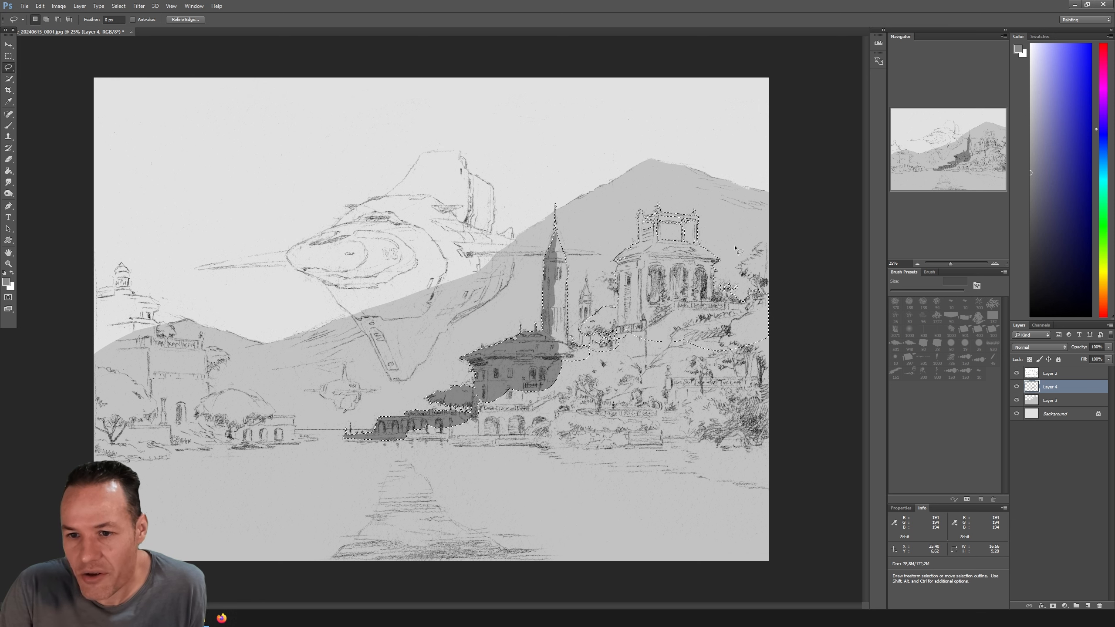
key("shift")
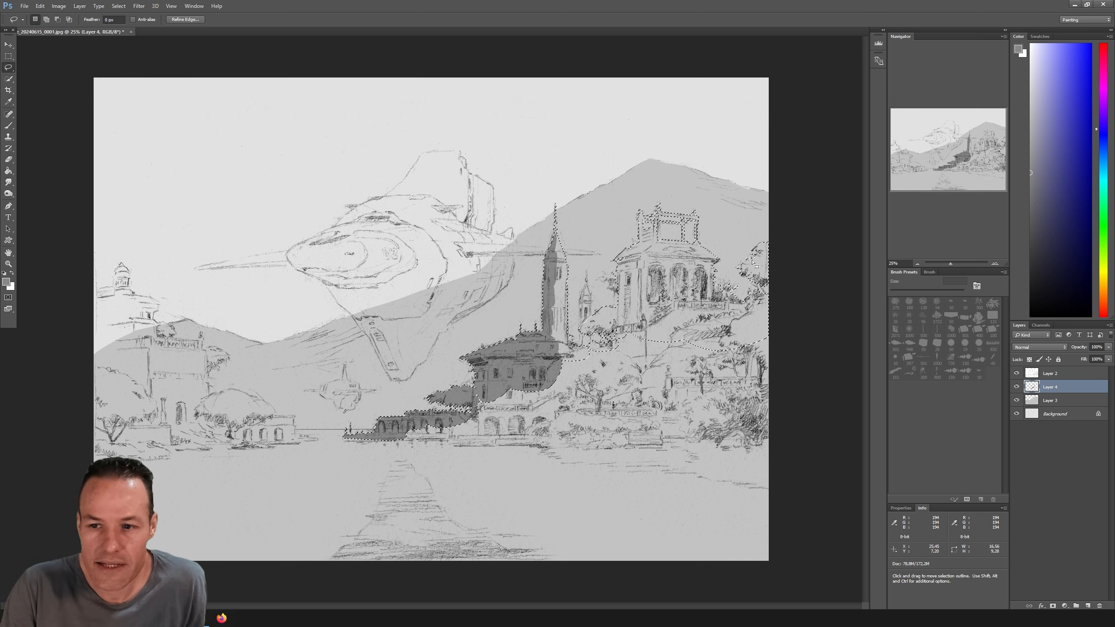
key("shift")
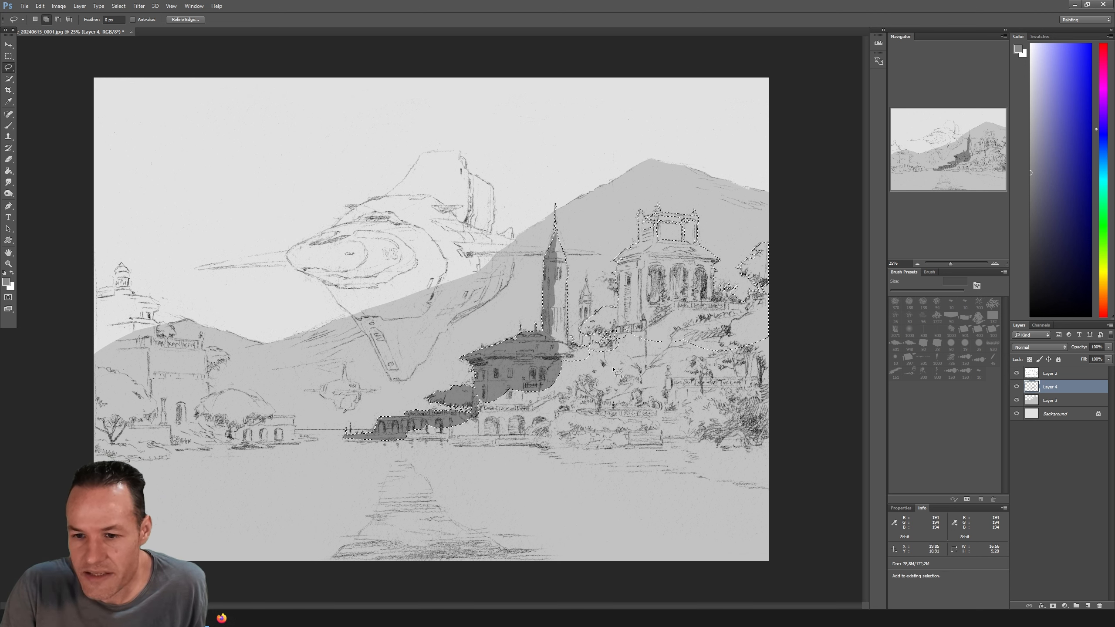
left_click_drag(614, 371, 604, 352)
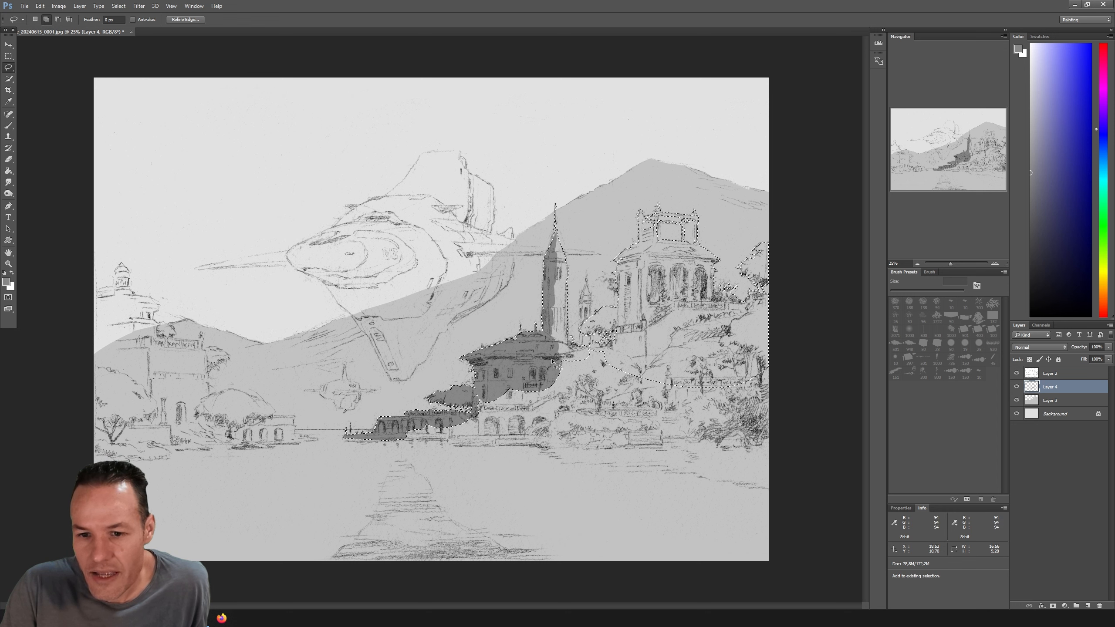
Add the terraces below the villa, the lower arcade and the quay along the waterline to the selection.
mouse_move(554, 364)
left_mouse_down()
mouse_move(567, 399)
mouse_move(650, 363)
mouse_move(630, 403)
left_mouse_up()
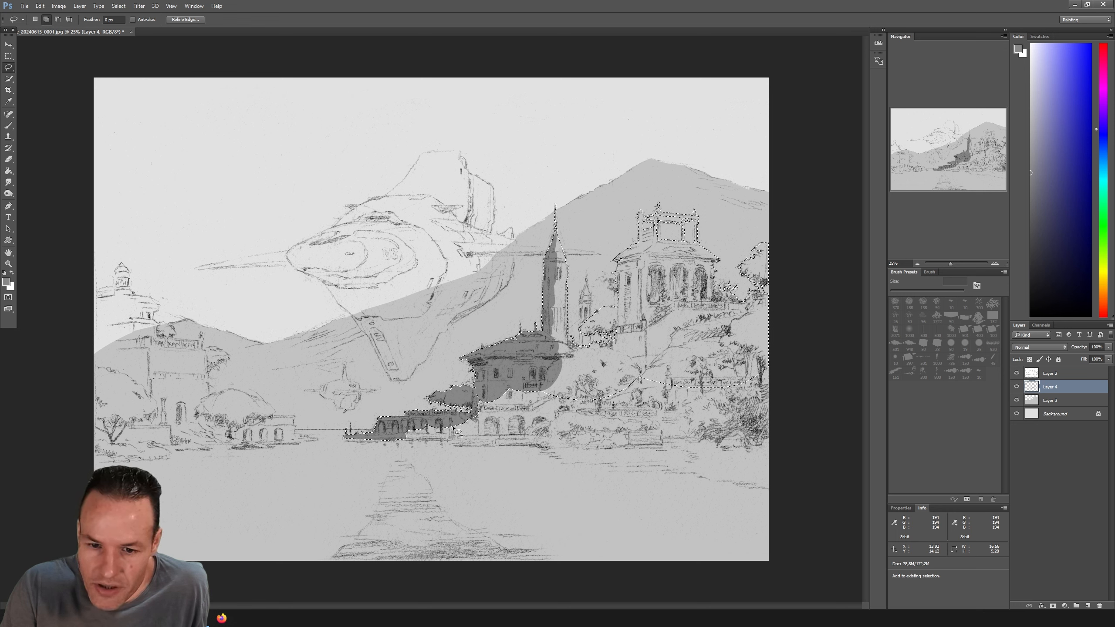
mouse_move(409, 434)
left_mouse_down()
mouse_move(431, 450)
mouse_move(477, 452)
mouse_move(453, 448)
left_mouse_up()
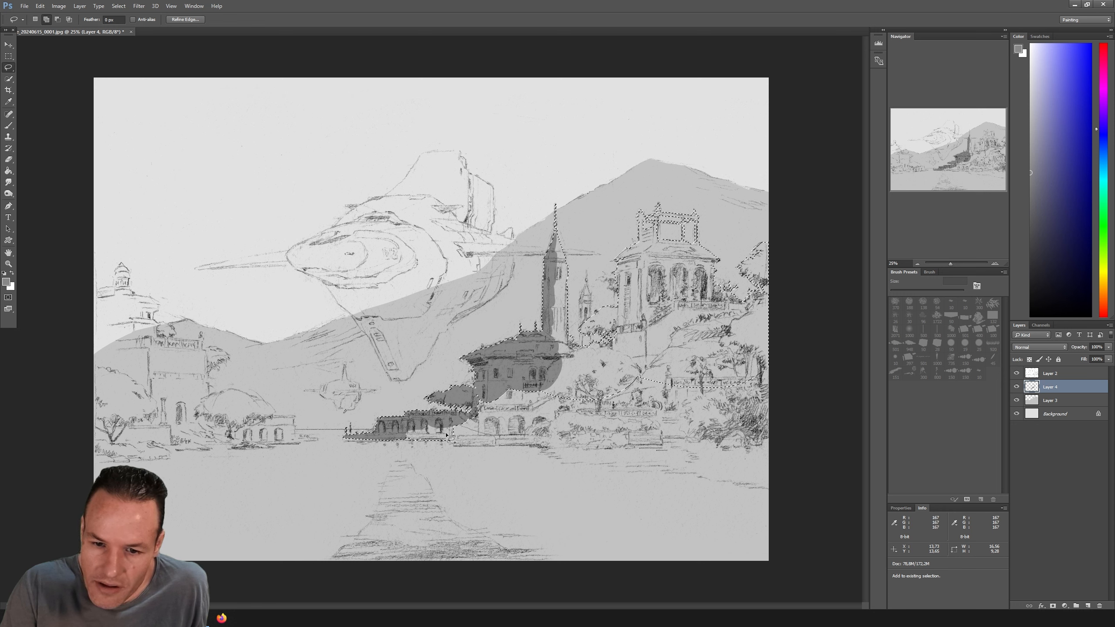
mouse_move(447, 435)
left_mouse_down()
mouse_move(540, 448)
mouse_move(500, 446)
left_mouse_up()
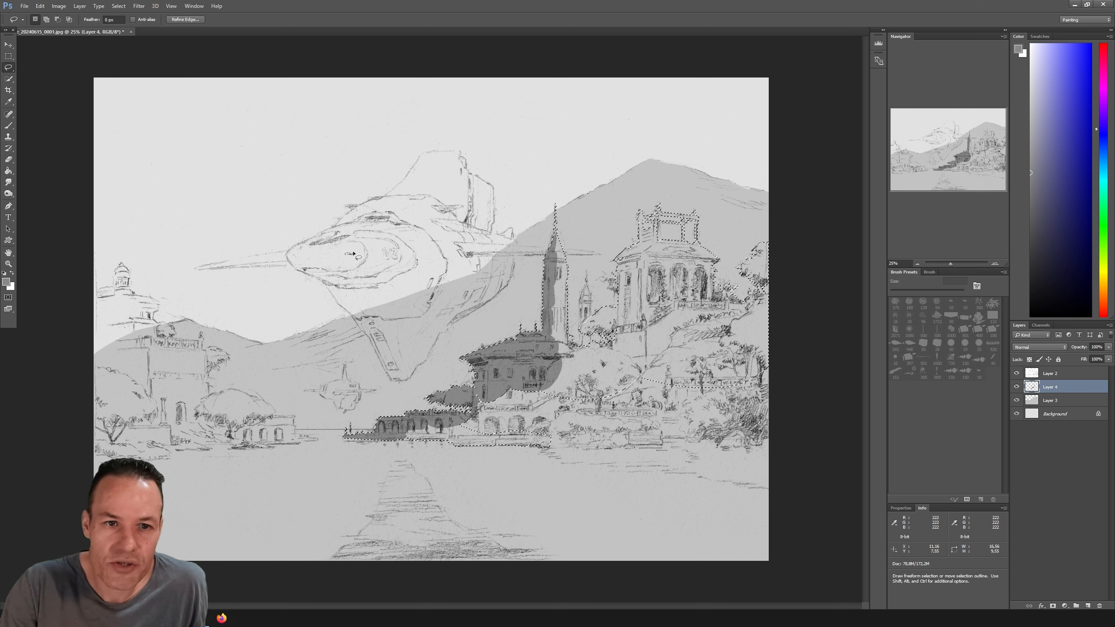
left_click(40, 6)
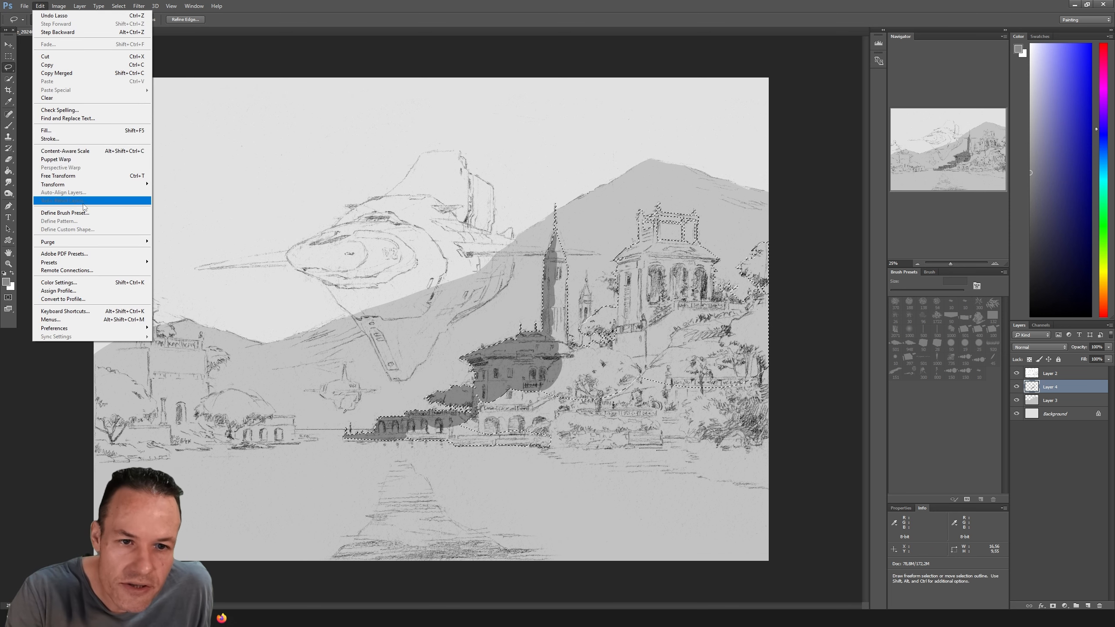
mouse_move(59, 6)
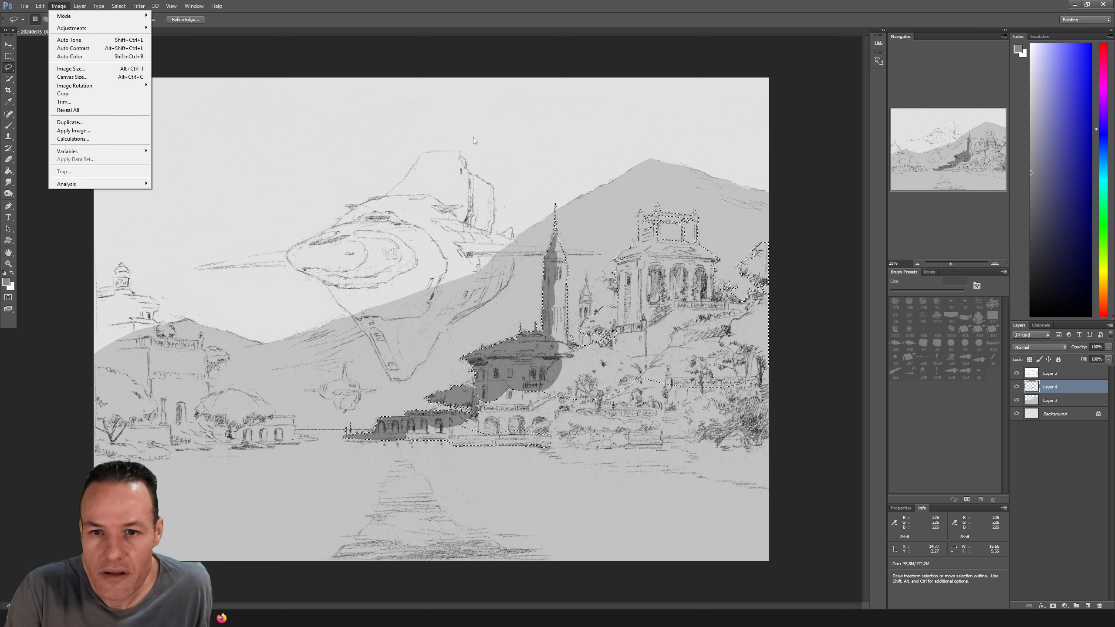
left_click(491, 118)
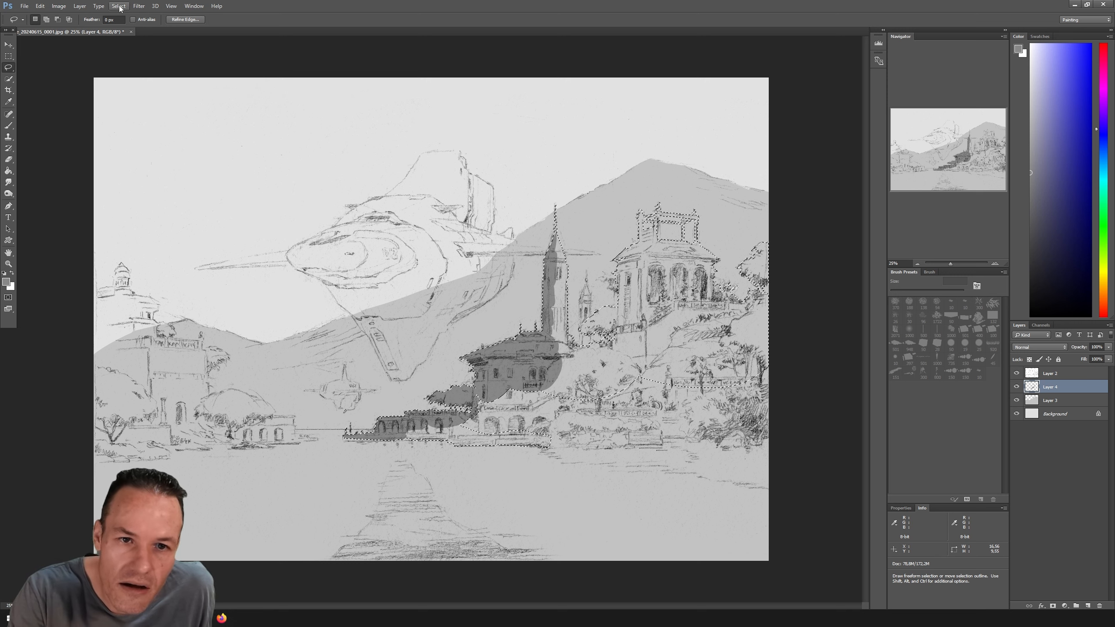
left_click(137, 7)
left_click(139, 6)
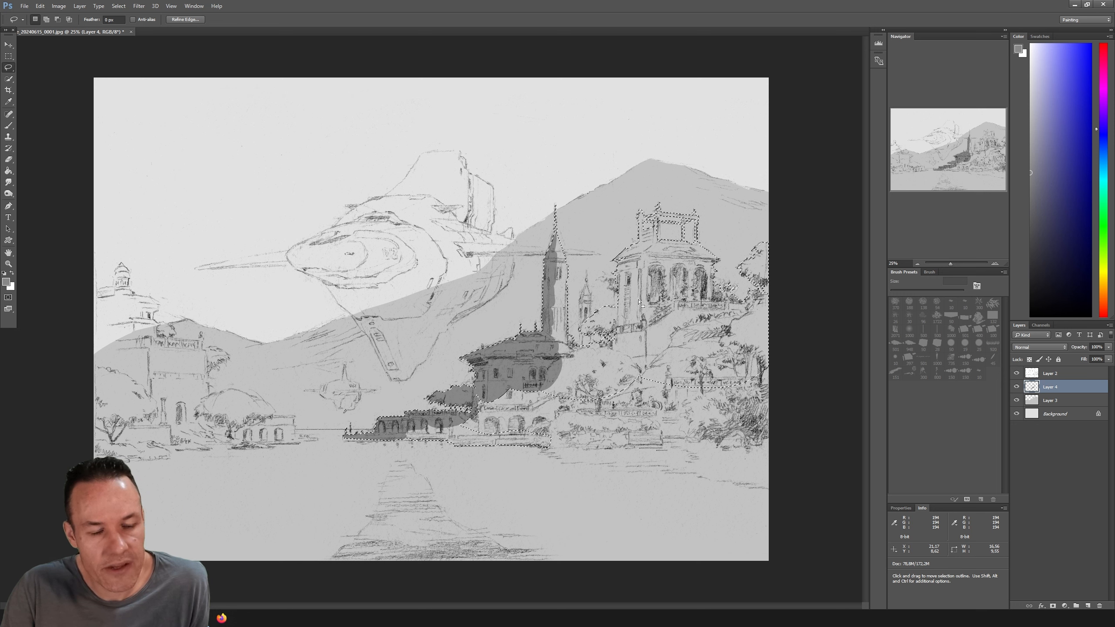
Add the remaining quay, the planted terraces and the shoreline trees on the right bank to the lasso selection.
key("shift")
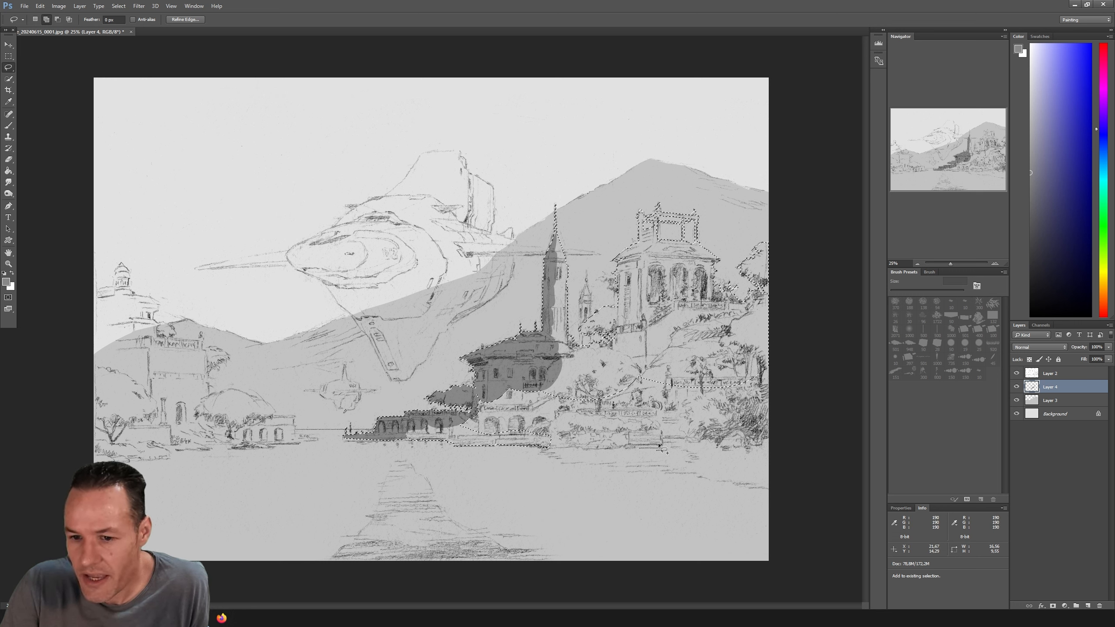
mouse_move(673, 439)
left_mouse_down()
mouse_move(696, 434)
mouse_move(676, 399)
mouse_move(529, 384)
mouse_move(478, 391)
mouse_move(459, 441)
left_mouse_up()
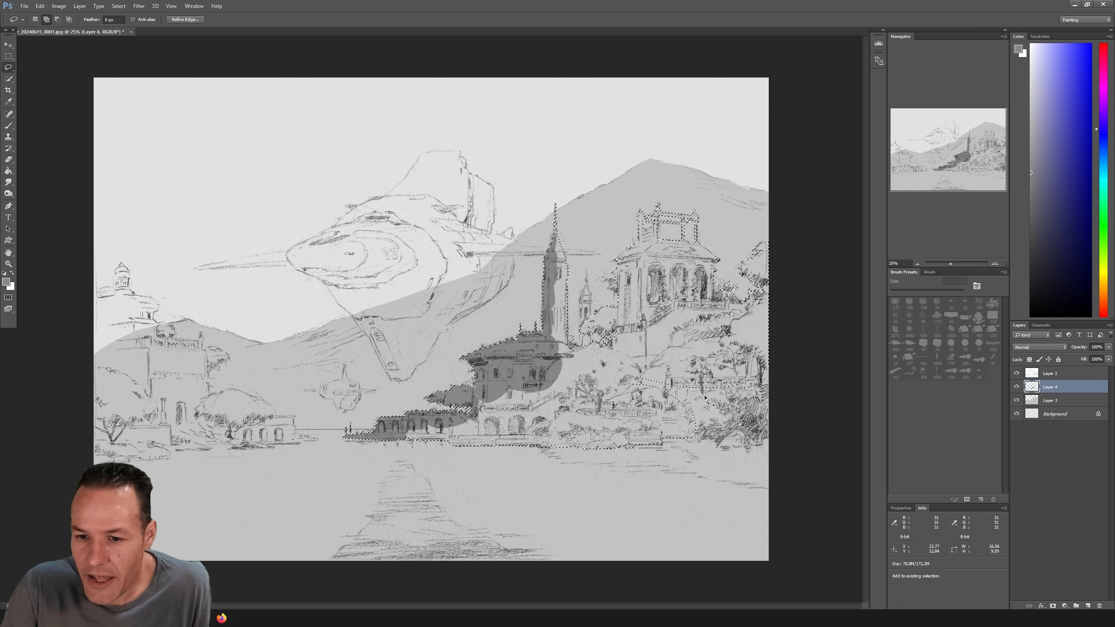
mouse_move(664, 368)
left_mouse_down()
mouse_move(613, 387)
mouse_move(686, 432)
mouse_move(788, 415)
left_mouse_up()
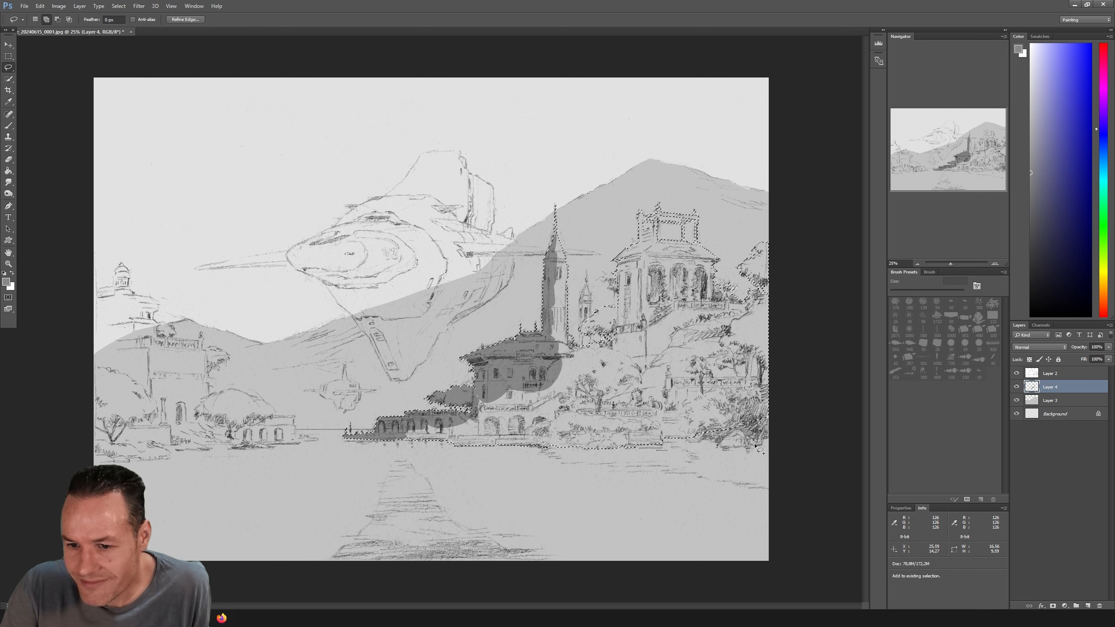
mouse_move(754, 441)
left_mouse_down()
mouse_move(772, 443)
mouse_move(784, 410)
left_mouse_up()
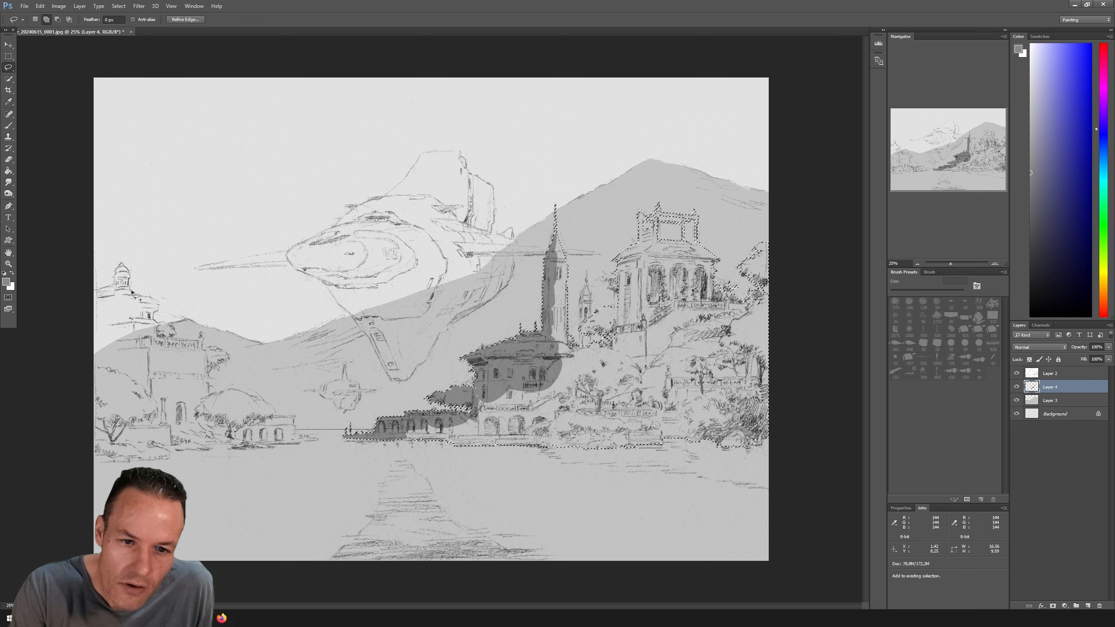
Add the left bank's domed building, its stepped roofs with the mast, and the balustraded terrace with its trees to the selection.
left_click_drag(137, 299, 133, 297)
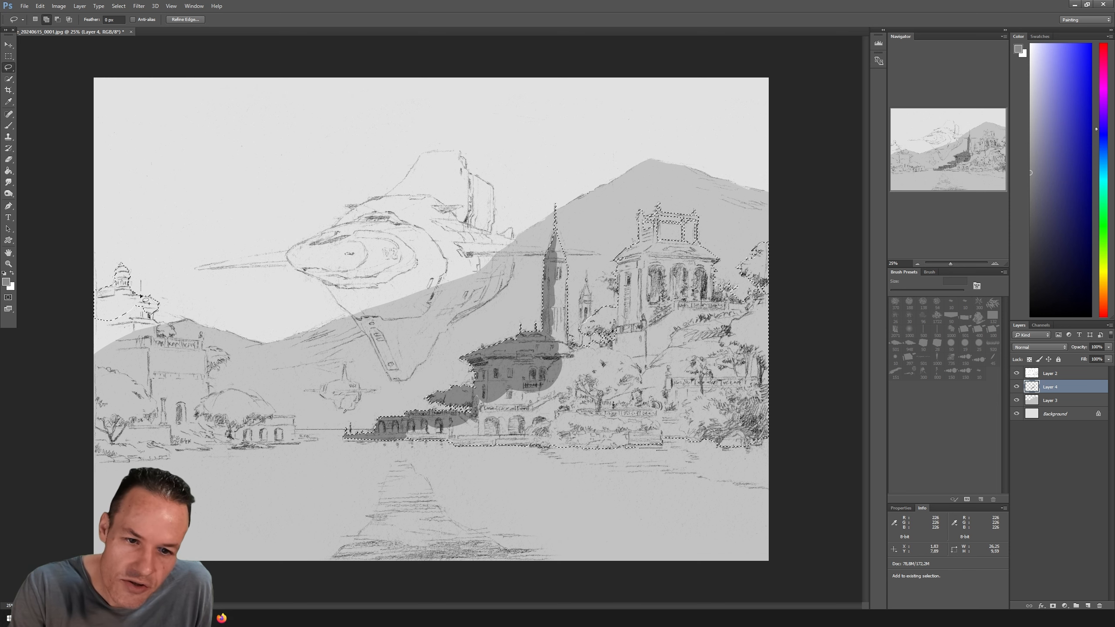
left_click_drag(142, 283, 143, 295)
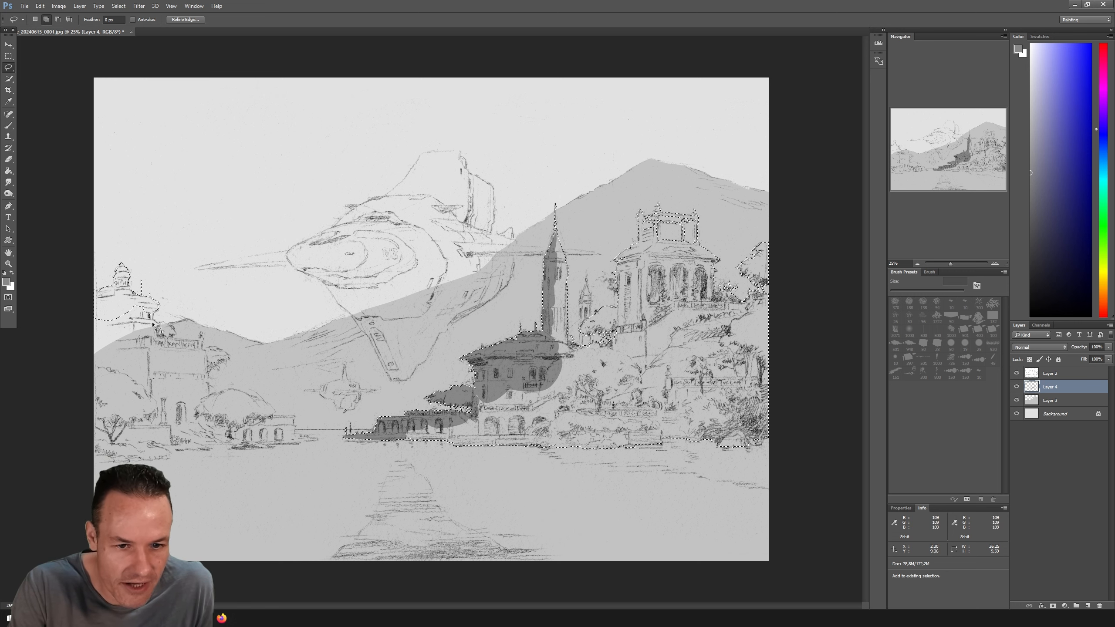
mouse_move(143, 311)
left_mouse_down()
mouse_move(146, 337)
mouse_move(72, 347)
mouse_move(93, 313)
left_mouse_up()
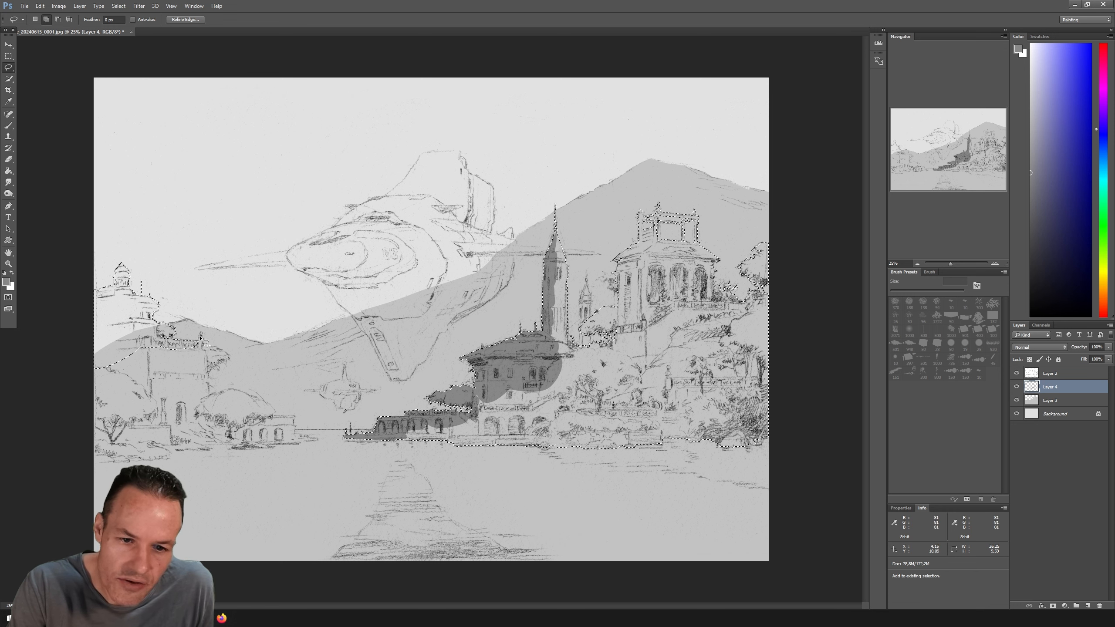
left_click_drag(202, 337, 186, 350)
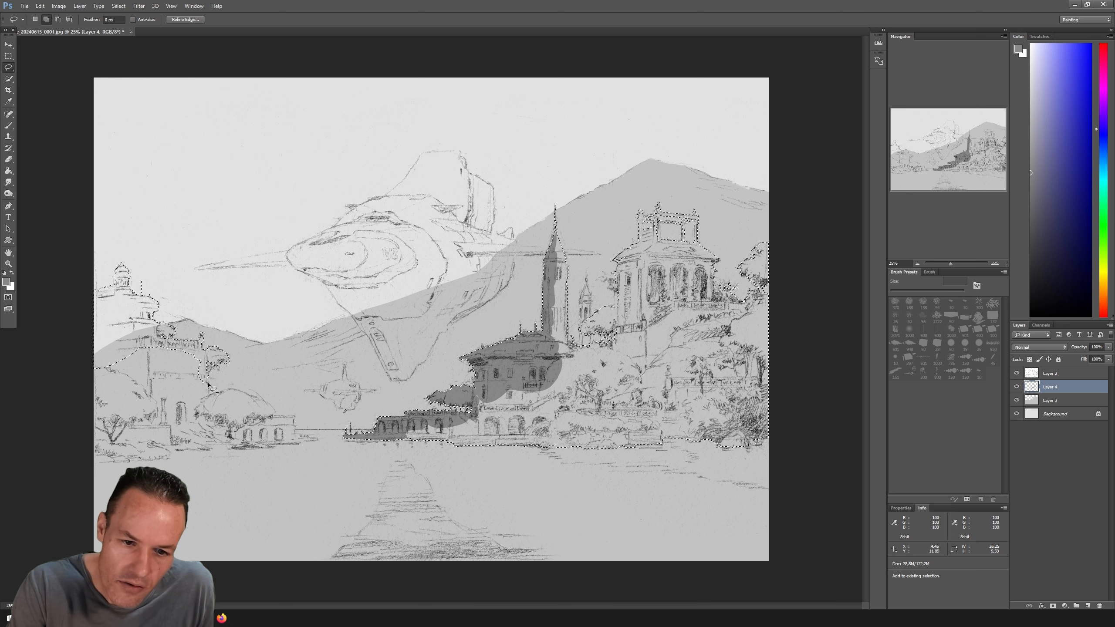
Add the left bank's lower trees, small arcade, rocky foreground and waterline to the selection.
mouse_move(211, 388)
left_mouse_down()
mouse_move(187, 382)
mouse_move(203, 361)
mouse_move(161, 385)
mouse_move(132, 361)
mouse_move(138, 345)
mouse_move(160, 340)
mouse_move(221, 360)
left_mouse_up()
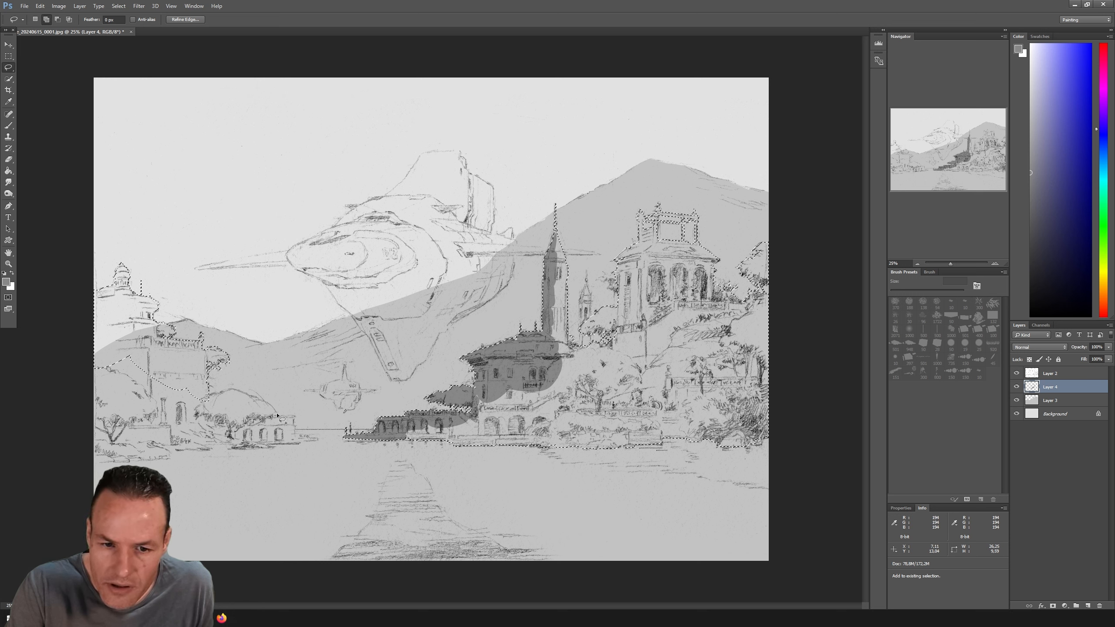
mouse_move(273, 424)
left_mouse_down()
mouse_move(255, 433)
mouse_move(206, 421)
mouse_move(198, 402)
mouse_move(276, 415)
left_mouse_up()
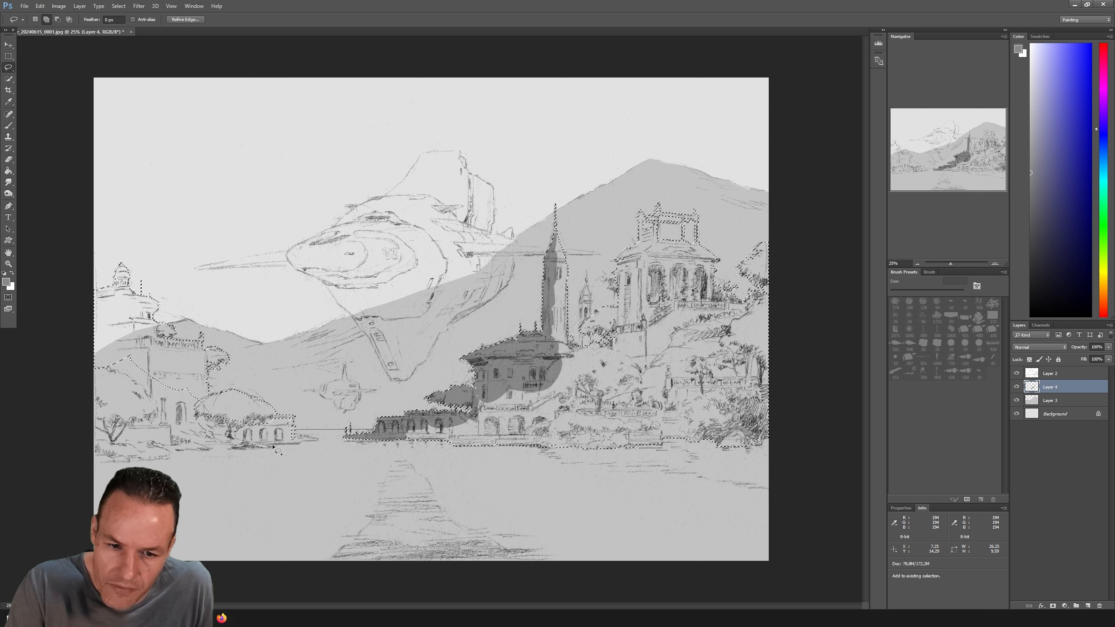
mouse_move(273, 445)
left_mouse_down()
mouse_move(253, 444)
mouse_move(249, 420)
mouse_move(270, 422)
left_mouse_up()
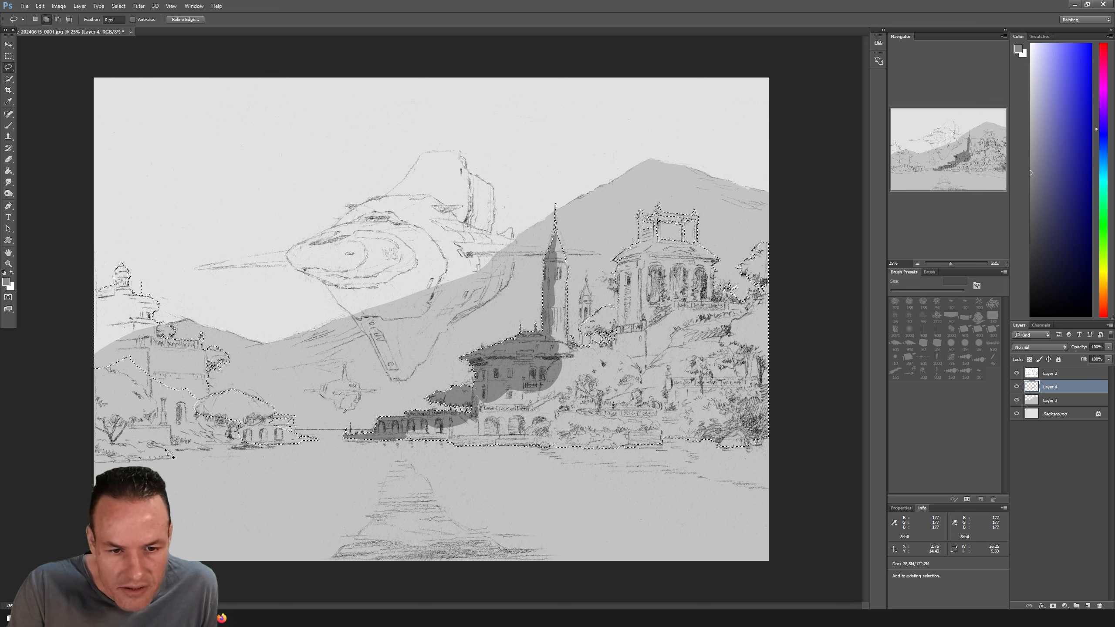
mouse_move(166, 449)
left_mouse_down()
mouse_move(137, 423)
mouse_move(91, 425)
left_mouse_up()
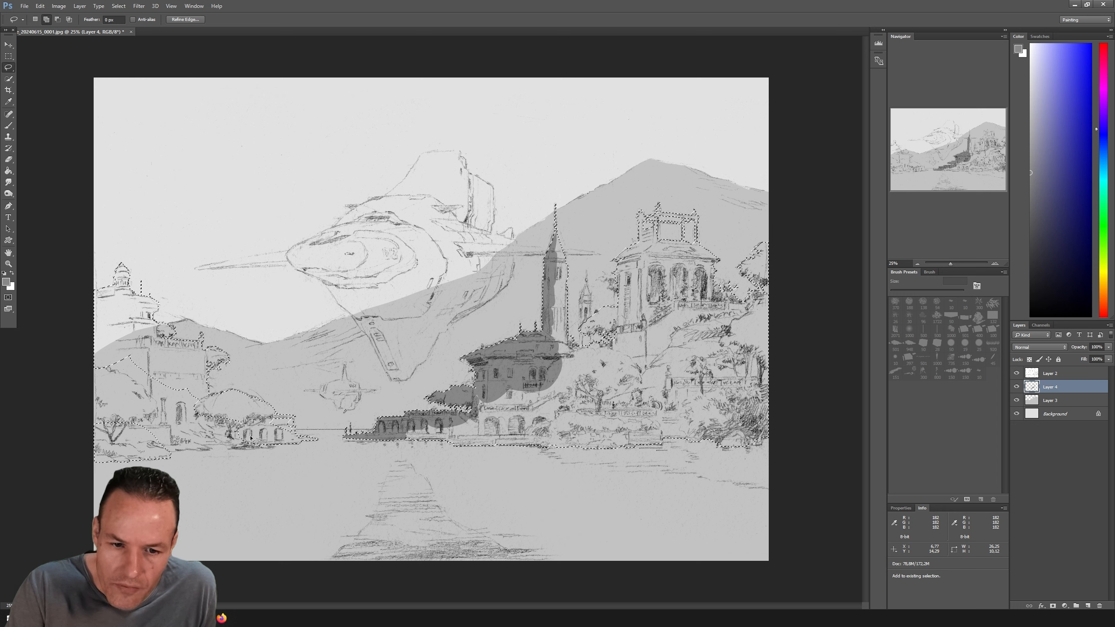
mouse_move(251, 438)
left_mouse_down()
mouse_move(189, 442)
mouse_move(196, 461)
mouse_move(194, 447)
mouse_move(154, 453)
mouse_move(105, 433)
mouse_move(78, 410)
mouse_move(88, 363)
mouse_move(131, 349)
mouse_move(203, 399)
mouse_move(248, 412)
mouse_move(239, 437)
left_mouse_up()
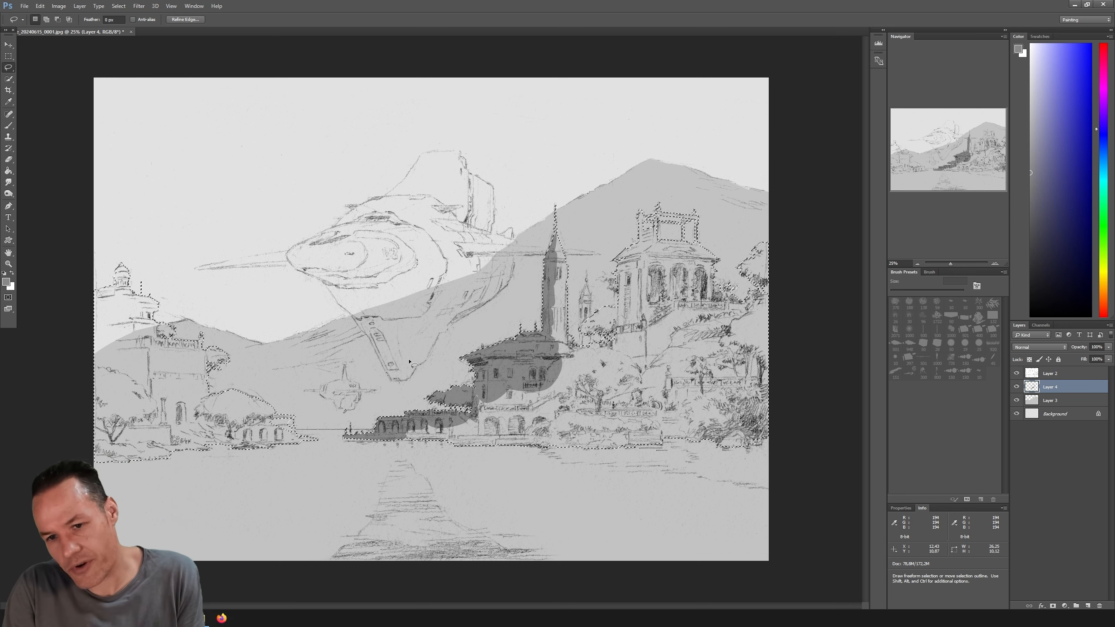
Add the small spire beside the tall tower to the selection and refine the outline around the waterfront arcades.
key("shift")
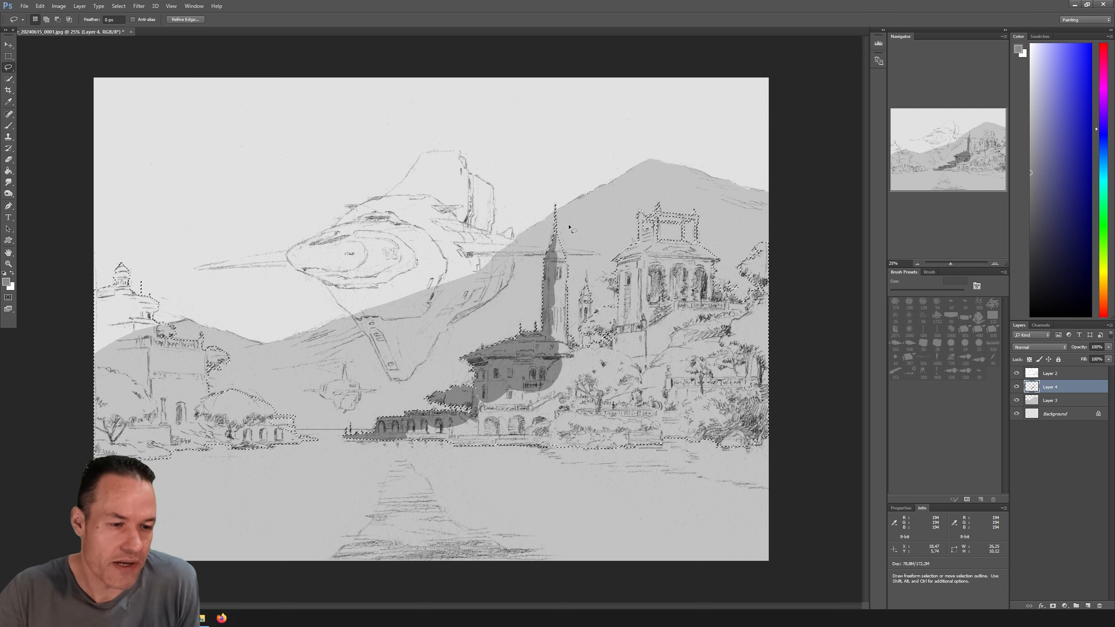
key("shift")
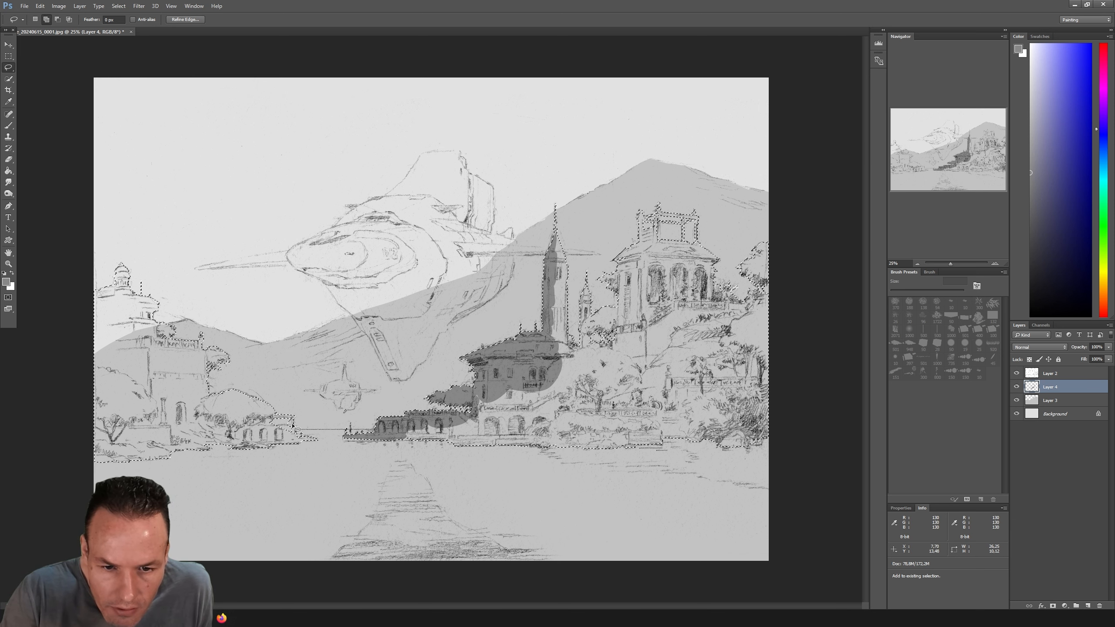
left_click_drag(273, 418, 273, 420)
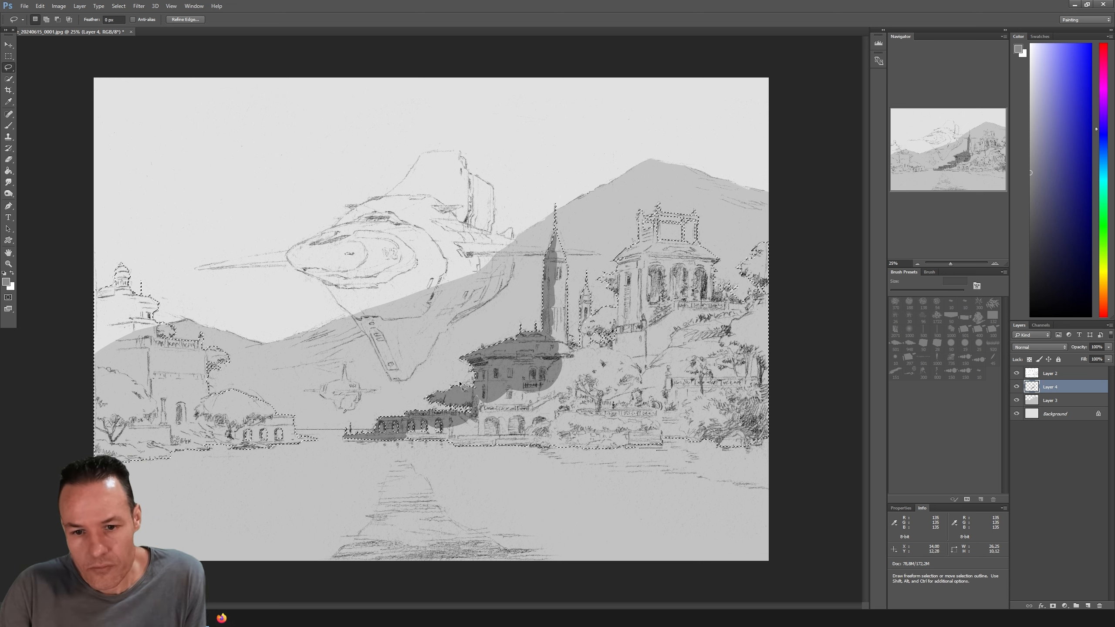
Invert the selection, then invert it back to the buildings and hillsides.
right_click(471, 424)
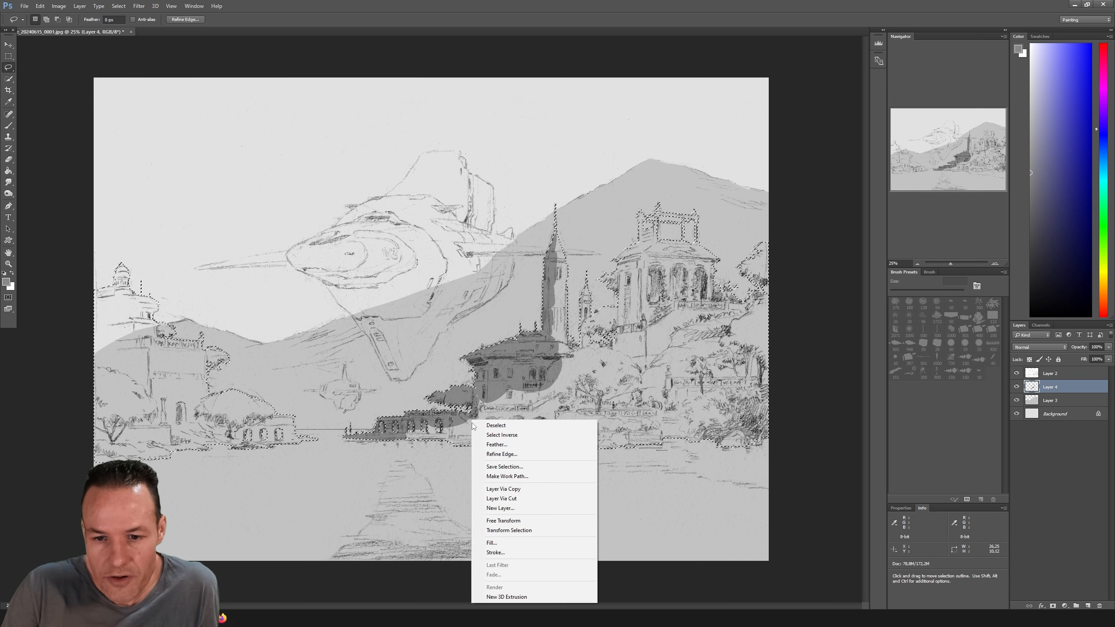
left_click(503, 434)
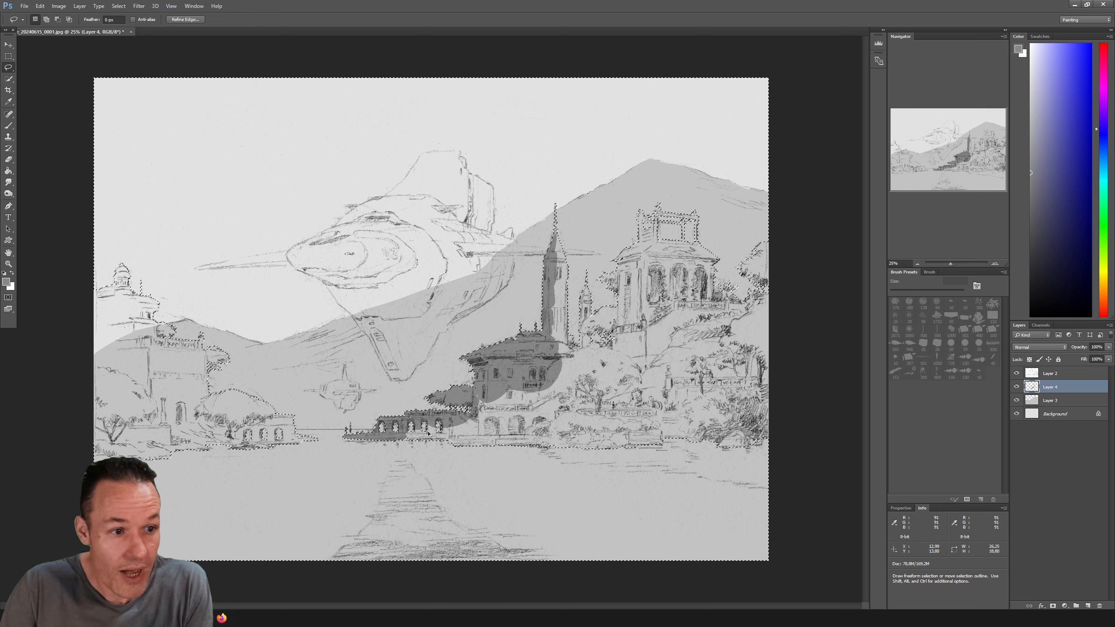
right_click(471, 422)
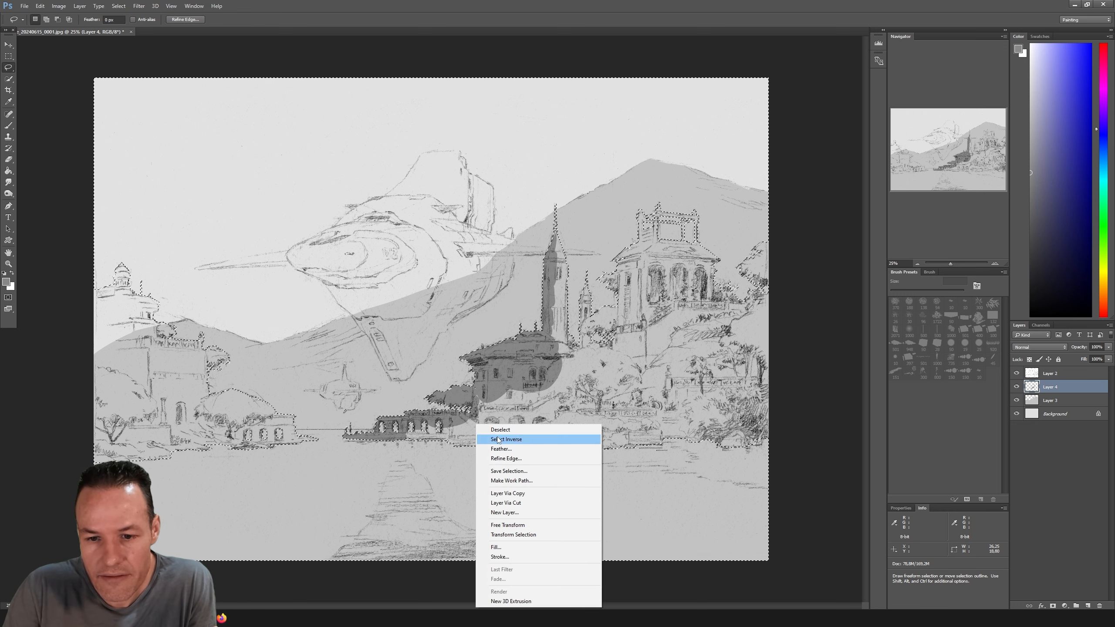
right_click(453, 378)
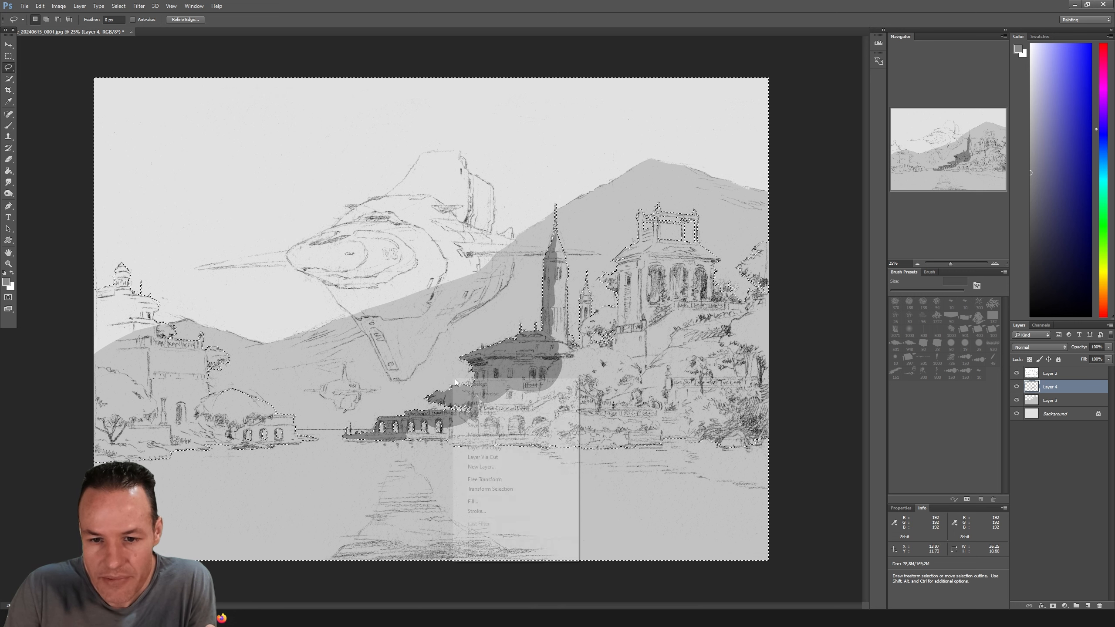
right_click(452, 378)
left_click(478, 394)
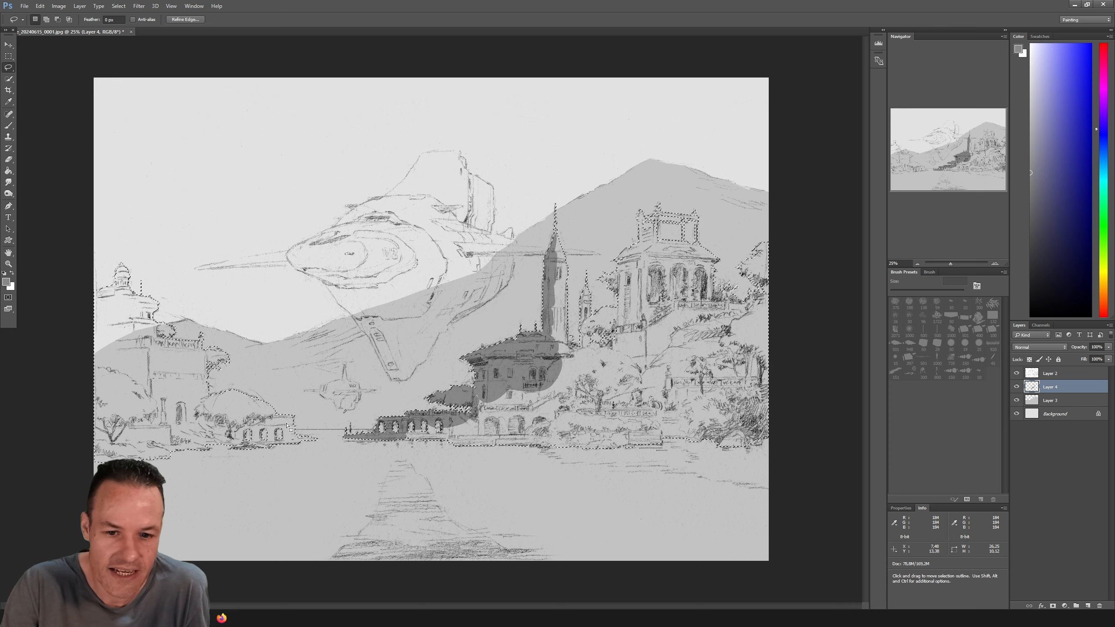
Subtract the left arcade's arch openings from the selection, then paint the selected buildings and hillsides on both banks flat gray.
mouse_move(286, 425)
left_mouse_down()
mouse_move(334, 365)
mouse_move(326, 411)
mouse_move(294, 398)
mouse_move(286, 421)
left_mouse_up()
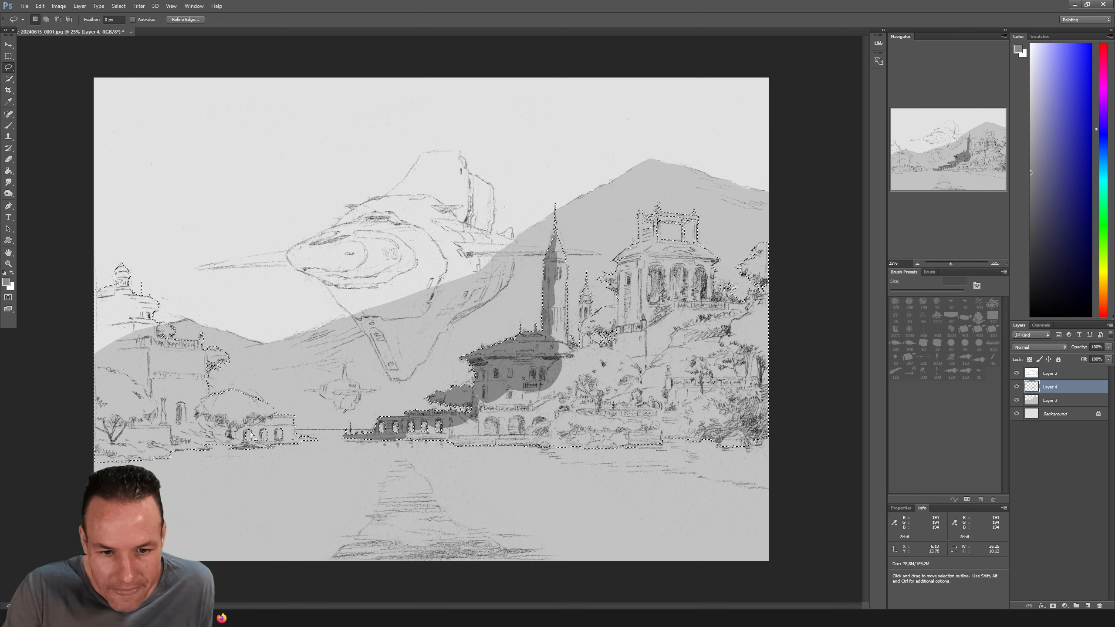
key("alt")
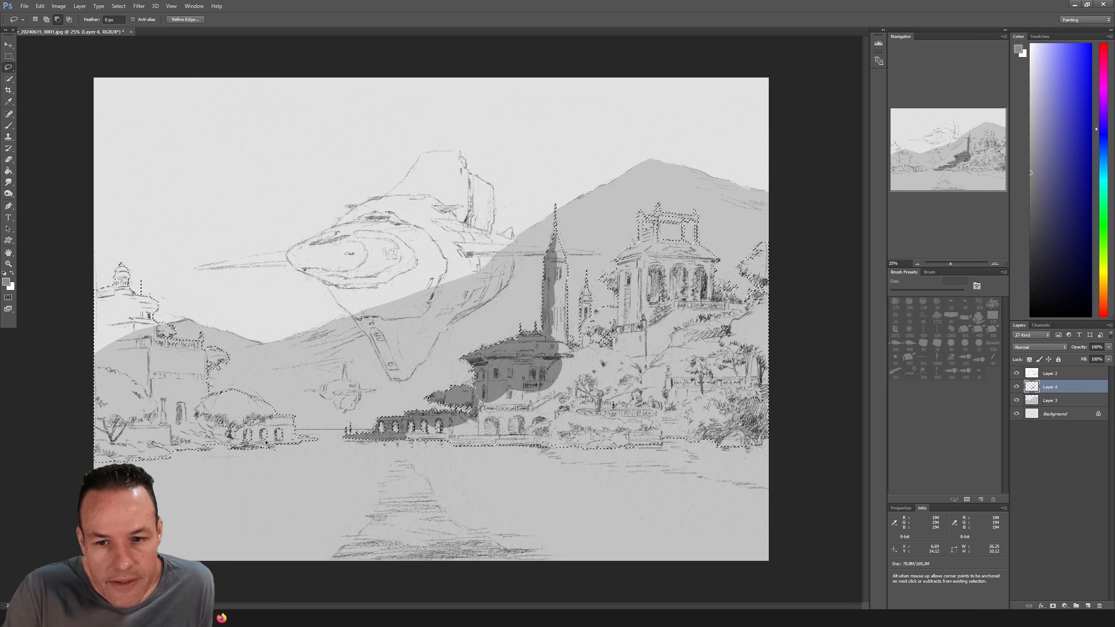
key("b")
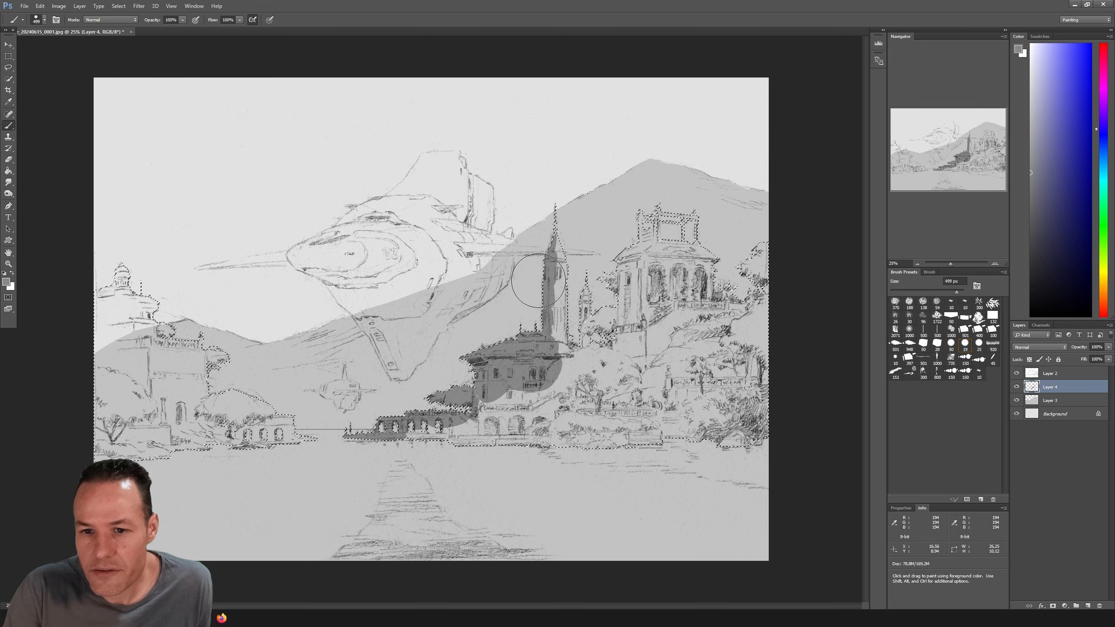
mouse_move(566, 211)
left_mouse_down()
mouse_move(549, 392)
mouse_move(567, 310)
mouse_move(746, 272)
mouse_move(724, 395)
mouse_move(658, 433)
mouse_move(443, 425)
left_mouse_up()
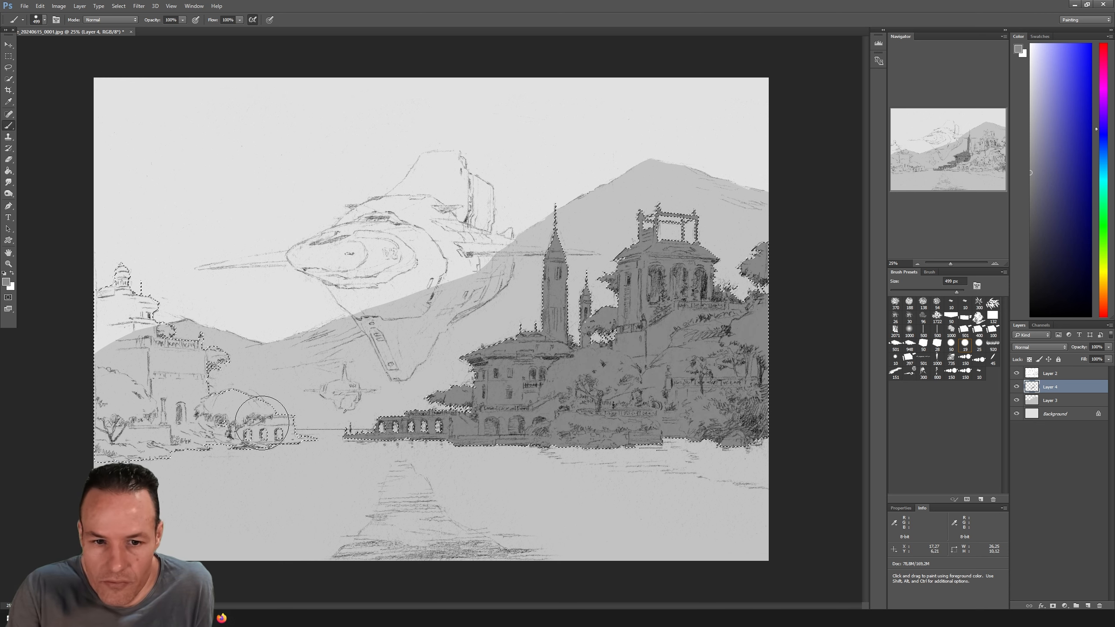
mouse_move(263, 422)
left_mouse_down()
mouse_move(137, 319)
mouse_move(100, 310)
mouse_move(112, 306)
mouse_move(102, 498)
mouse_move(144, 492)
mouse_move(179, 459)
mouse_move(262, 469)
mouse_move(263, 423)
mouse_move(345, 430)
left_mouse_up()
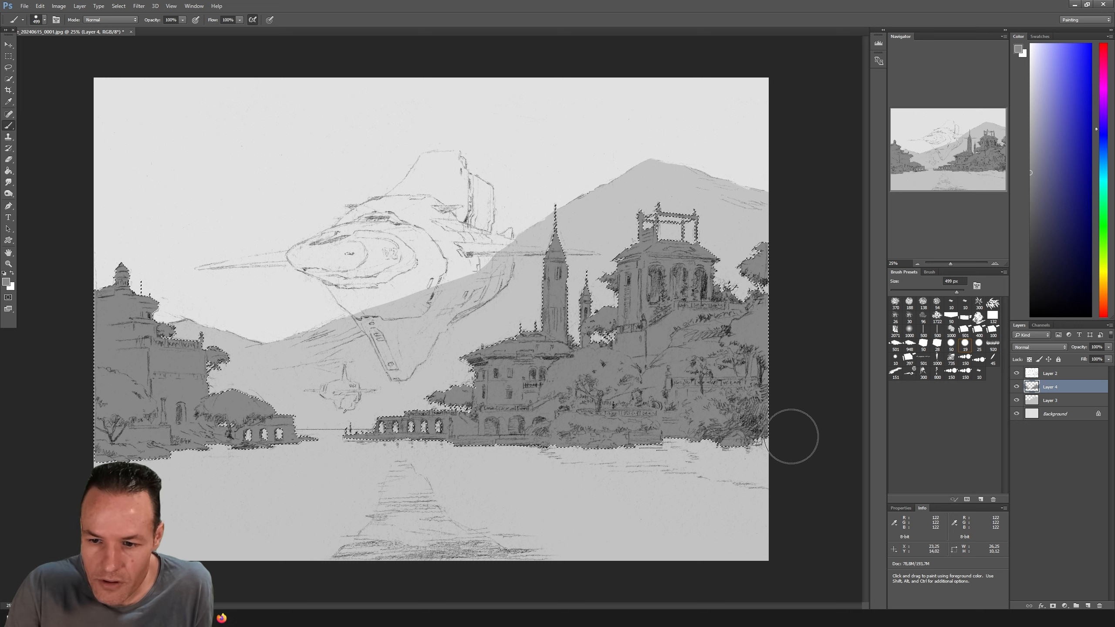
key("l")
key("ctrl+d")
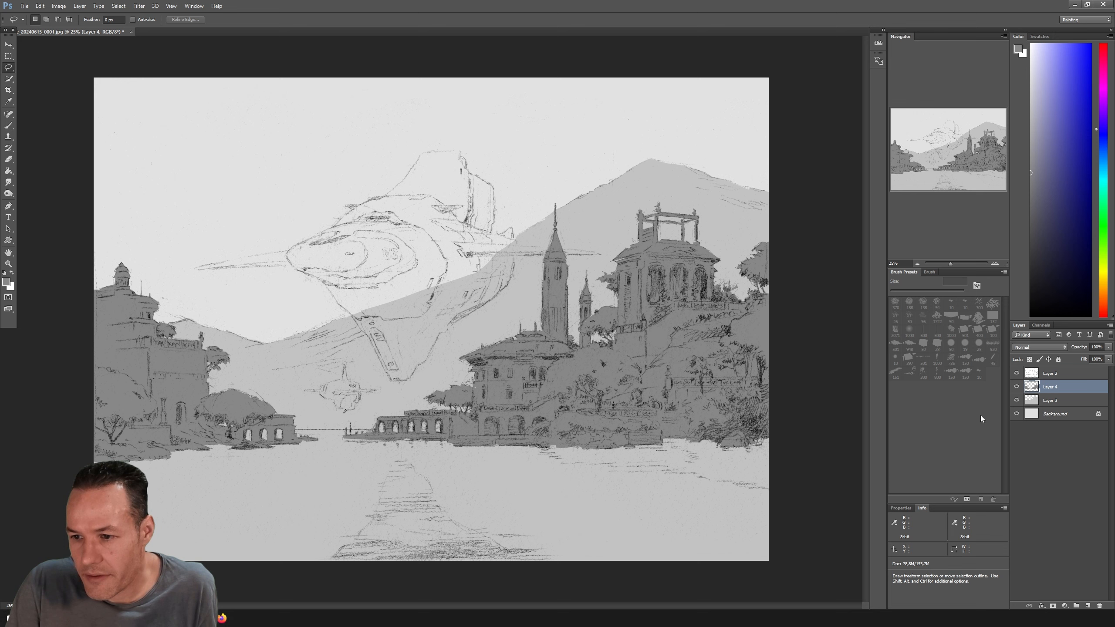
Examine the gray silhouettes with the sketch layer temporarily hidden, and set the brush size to 41 px.
left_click(1016, 373)
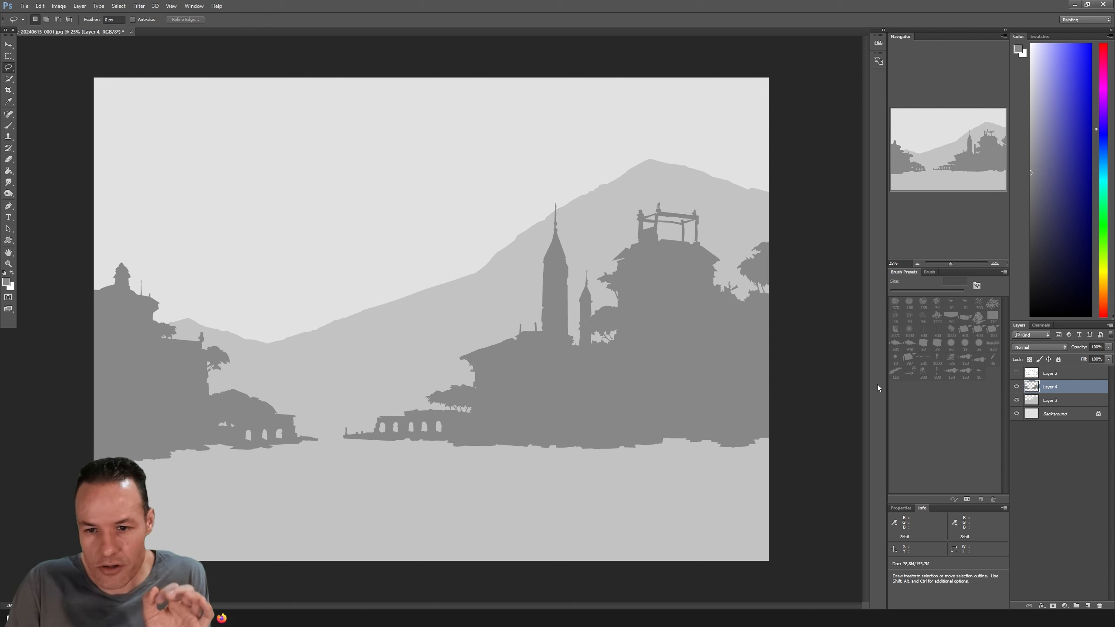
key("b")
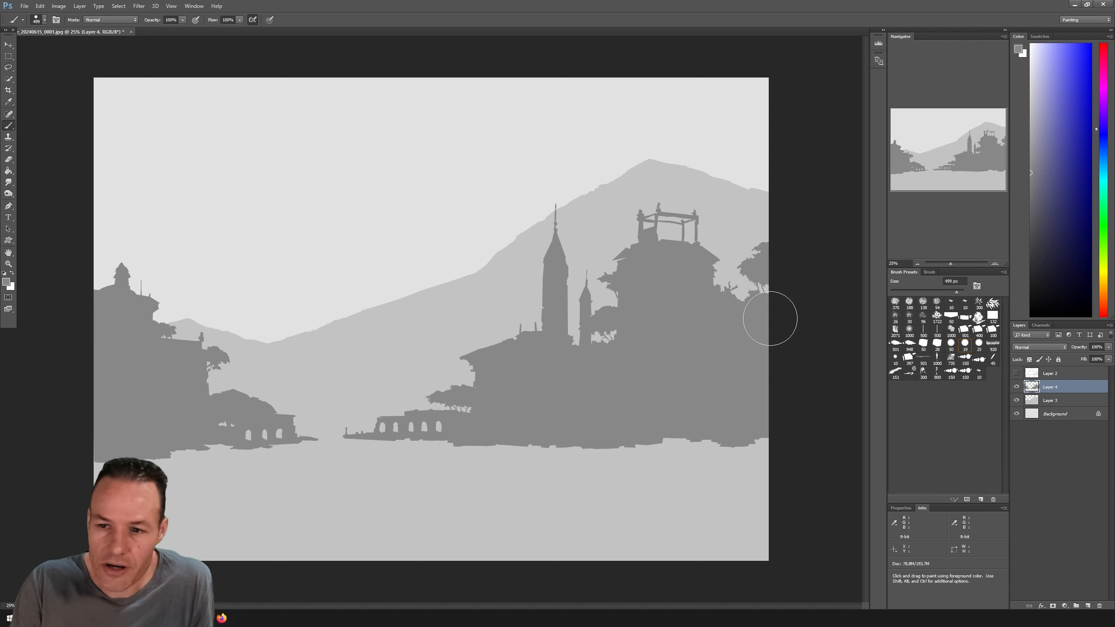
left_click(905, 291)
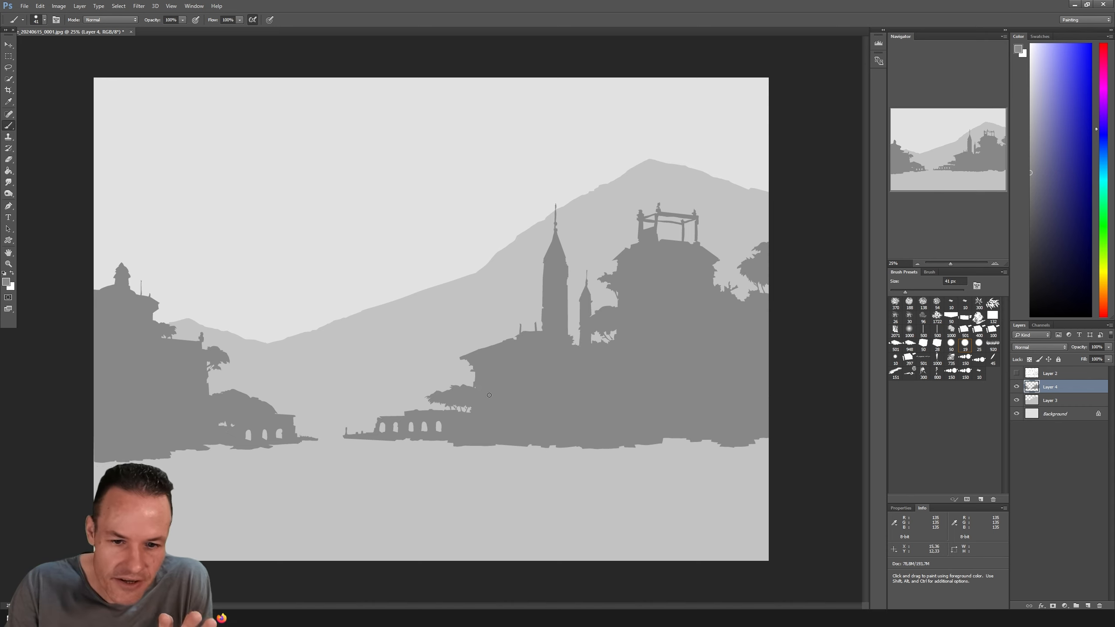
left_click(1016, 373)
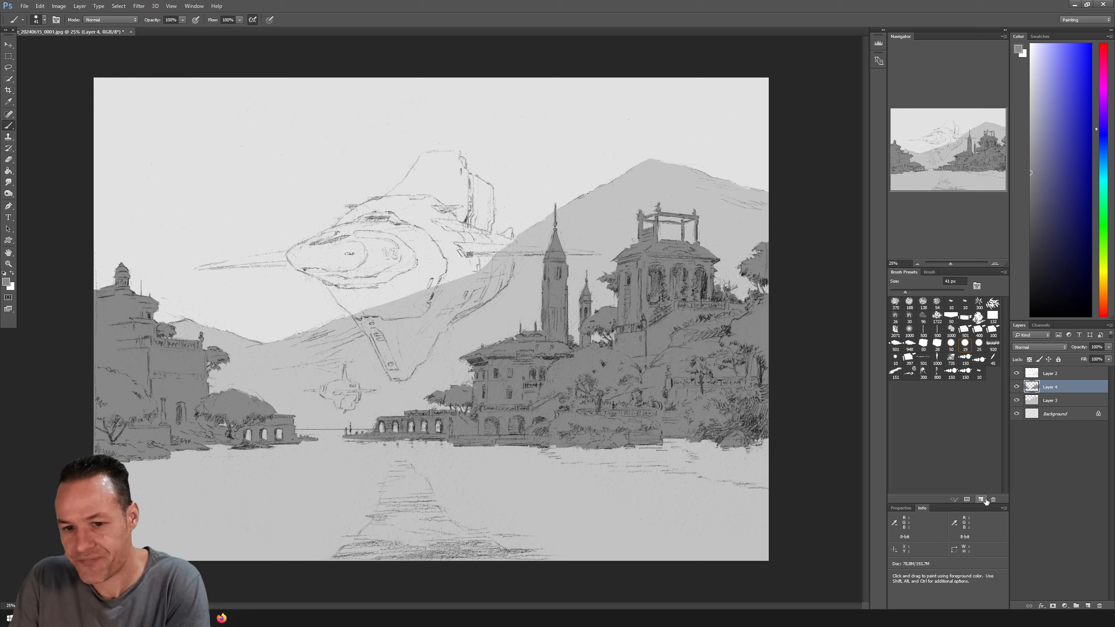
Create a new layer directly above Layer 3 and make a full-width rectangular selection of the water below the horizon.
left_click(1047, 402)
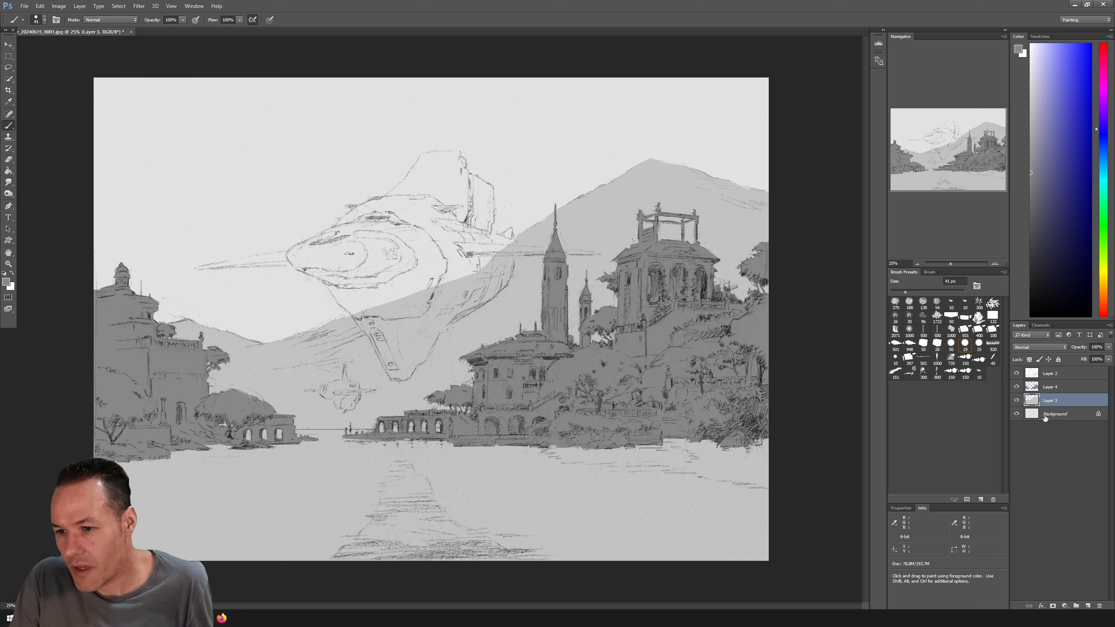
left_click(1089, 606)
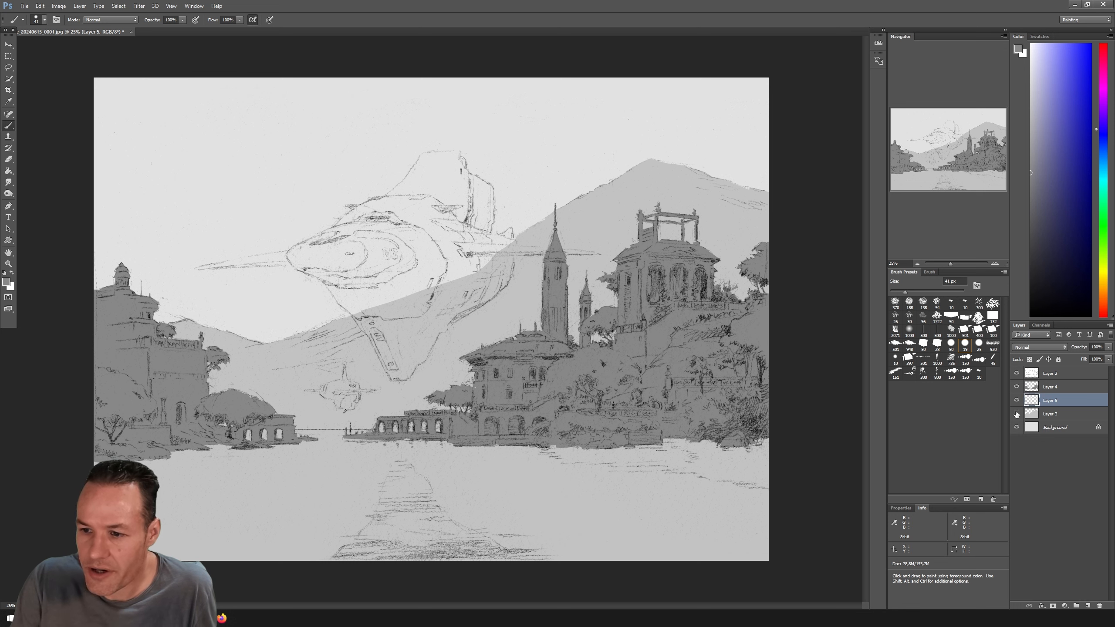
left_click(8, 56)
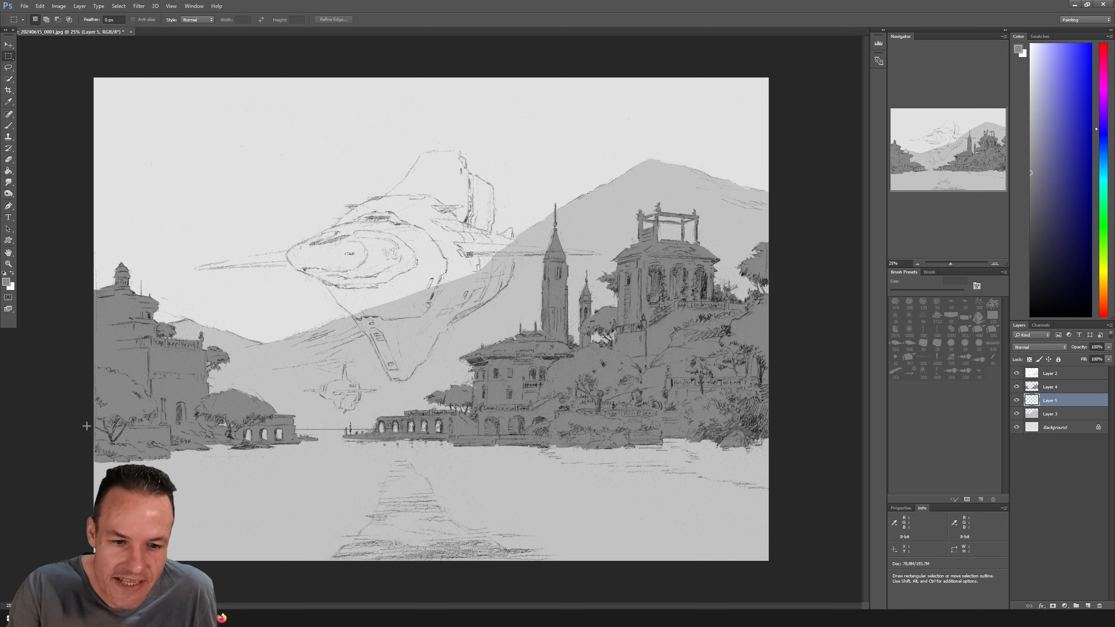
left_click_drag(74, 556, 799, 428)
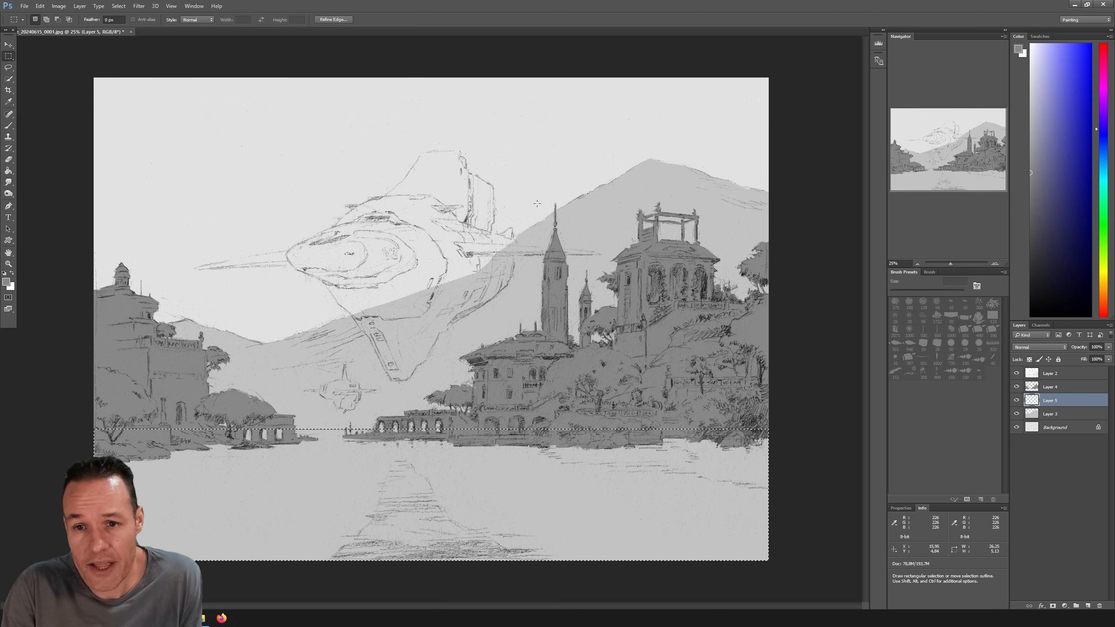
Sample the large mountain's light gray as the foreground color, comparing it against the sky's tone.
key("i")
left_click(622, 201)
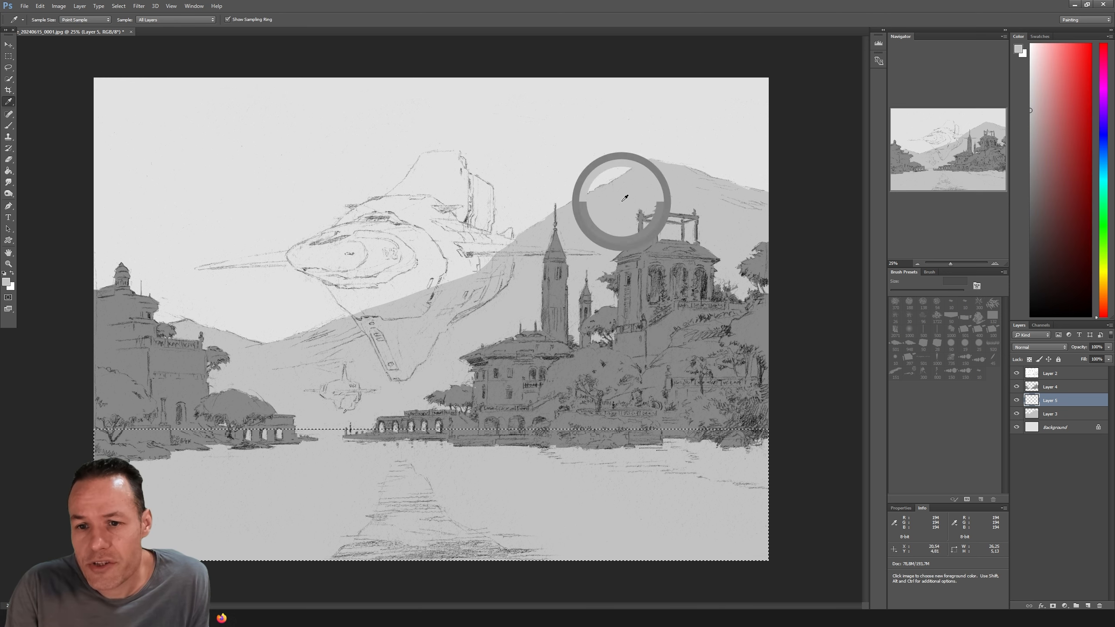
left_click(609, 210)
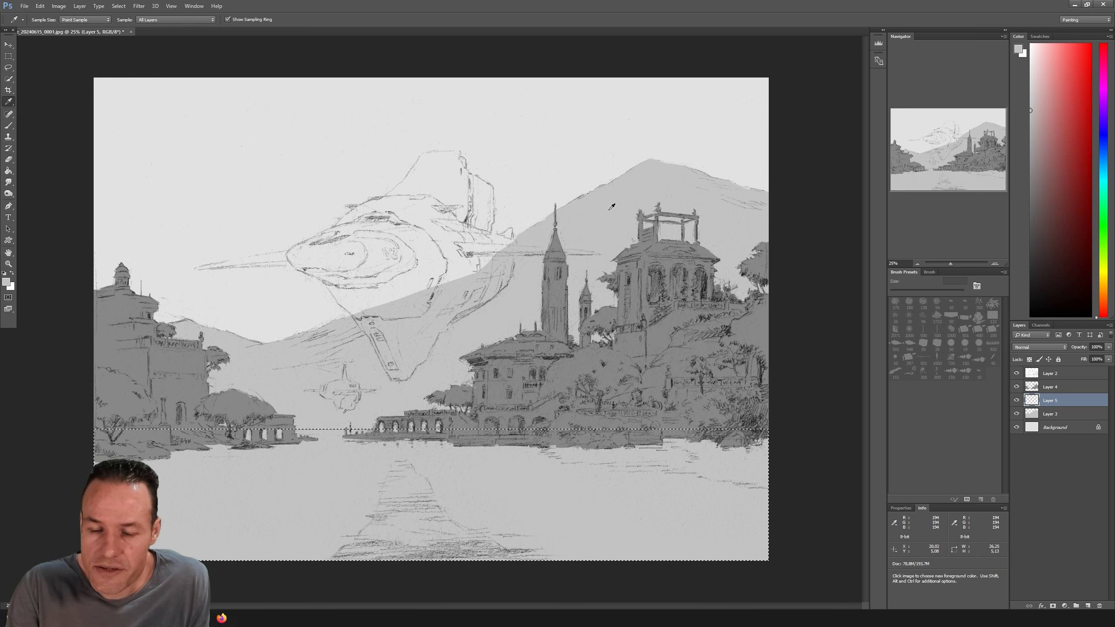
left_click(608, 211)
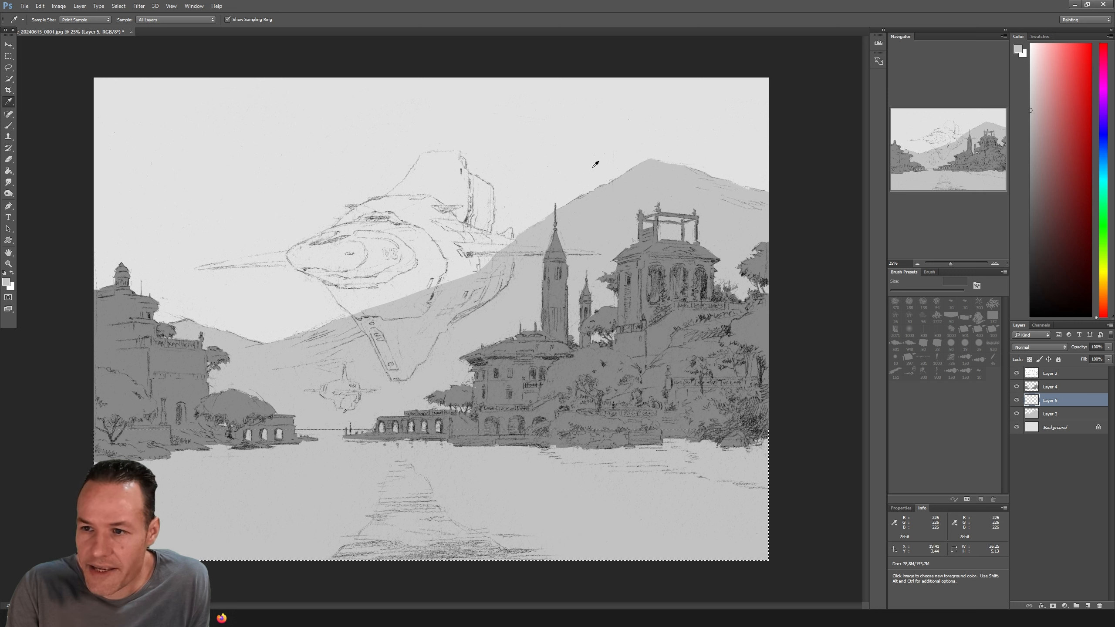
left_click(597, 165)
left_click(606, 186)
left_click(599, 164)
left_click(608, 193)
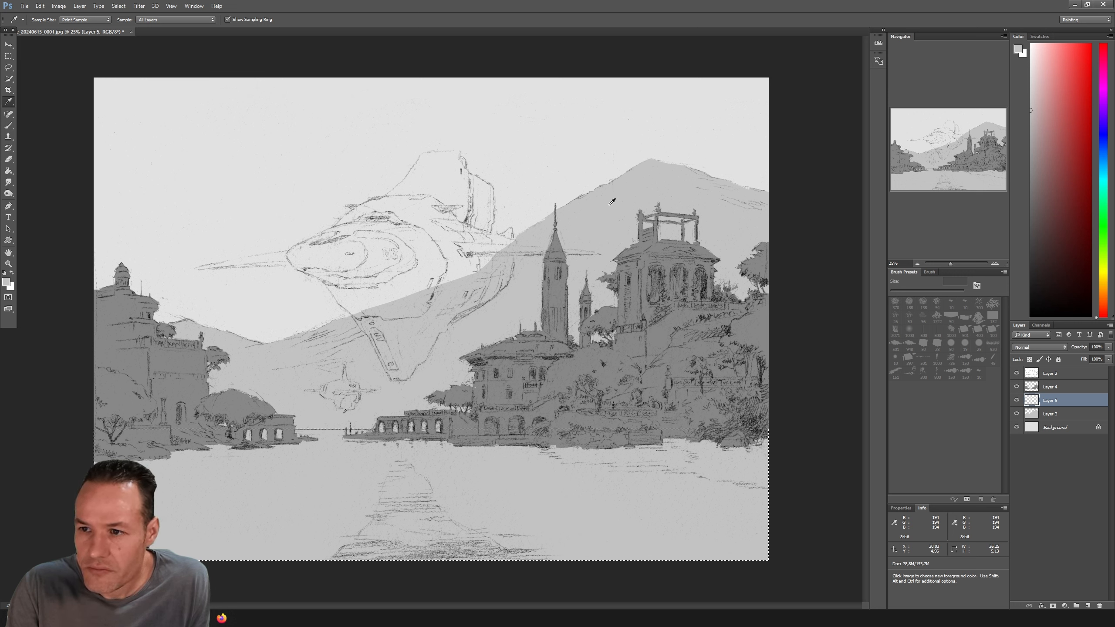
Lighten the foreground gray slightly, fill the selected water area on Layer 5 with it, and deselect.
key("m")
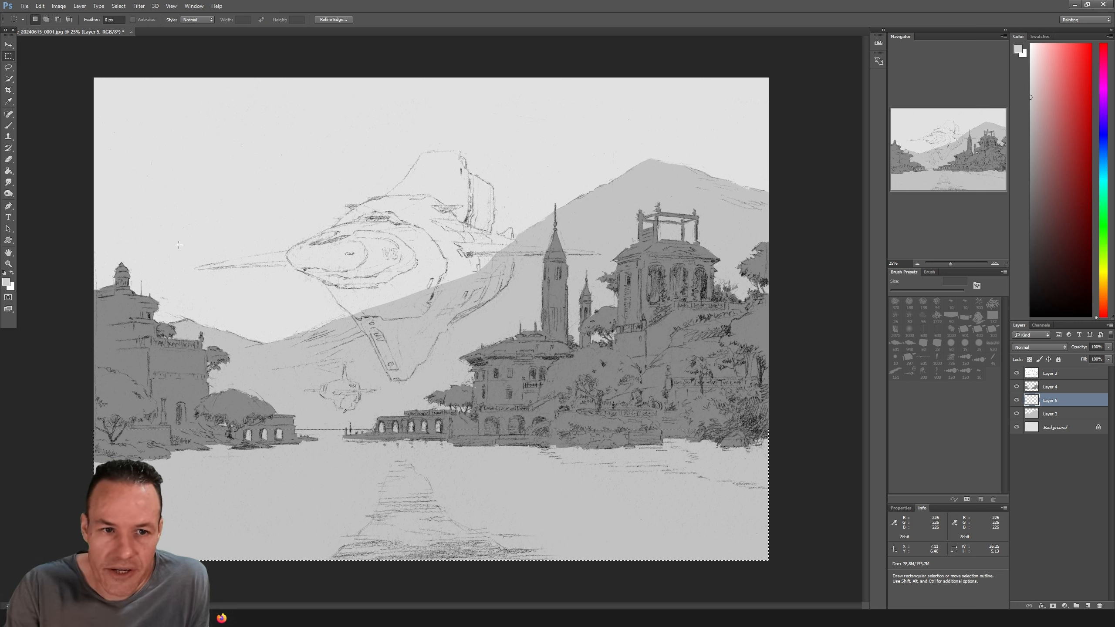
key("g")
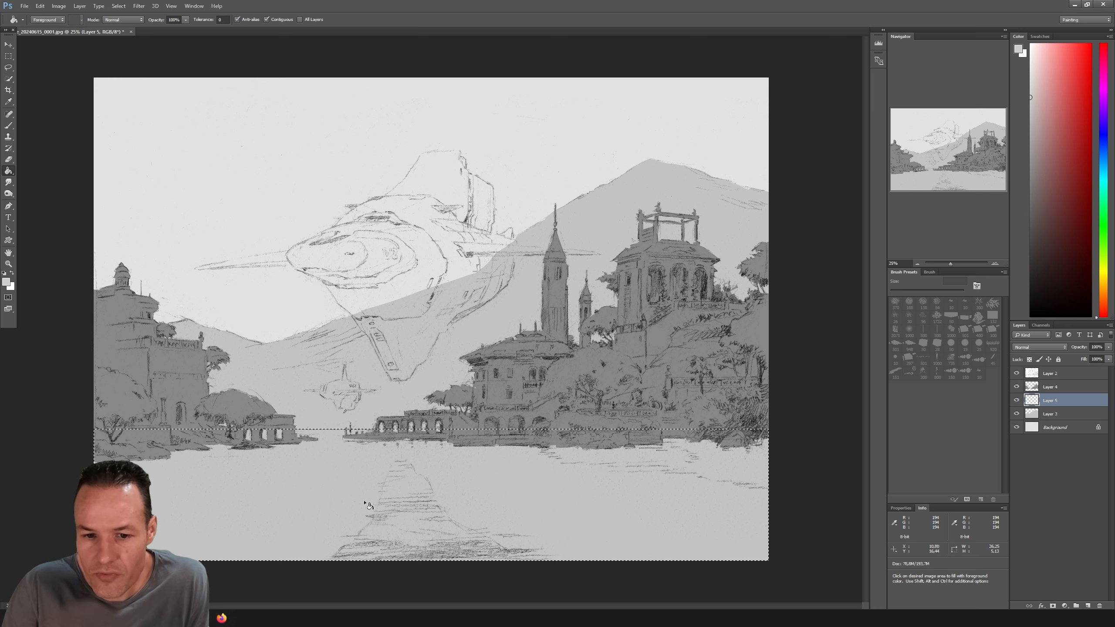
left_click(440, 488)
key("l")
key("ctrl+d")
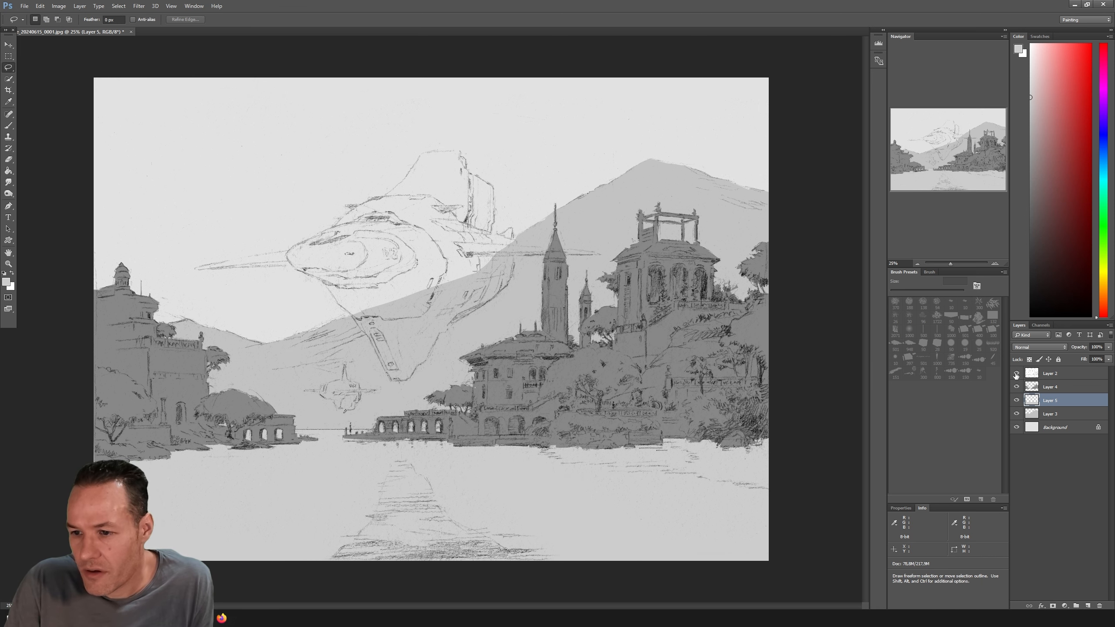
Examine the gray depth shapes with the sketch layer temporarily hidden, checking Layer 4's content on and off.
left_click_drag(1016, 374, 1014, 386)
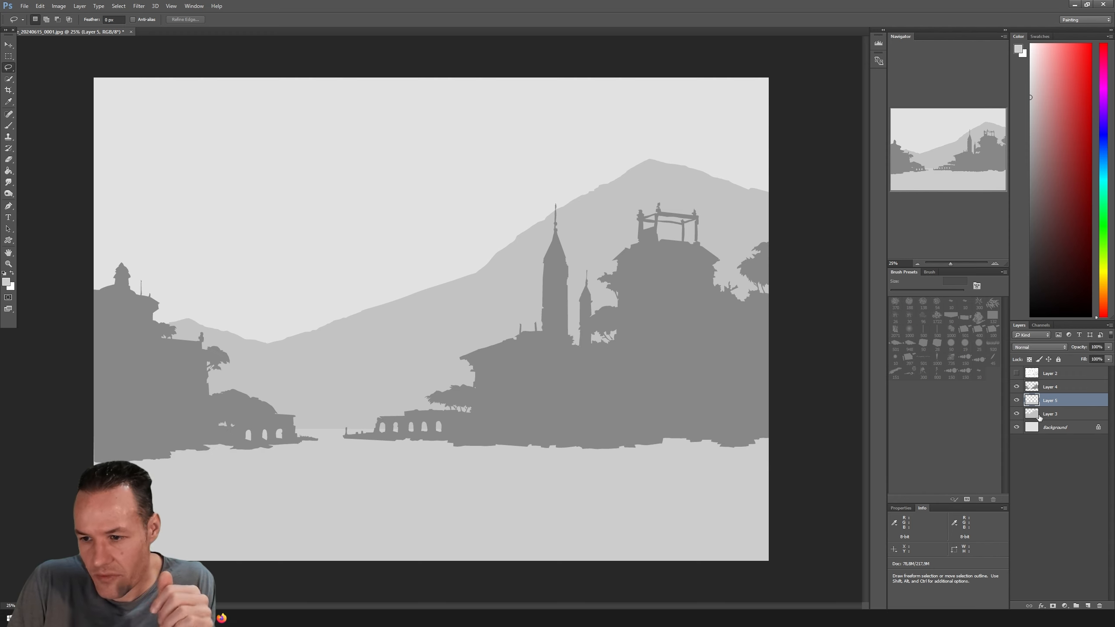
left_click(1017, 386)
left_click(1017, 386)
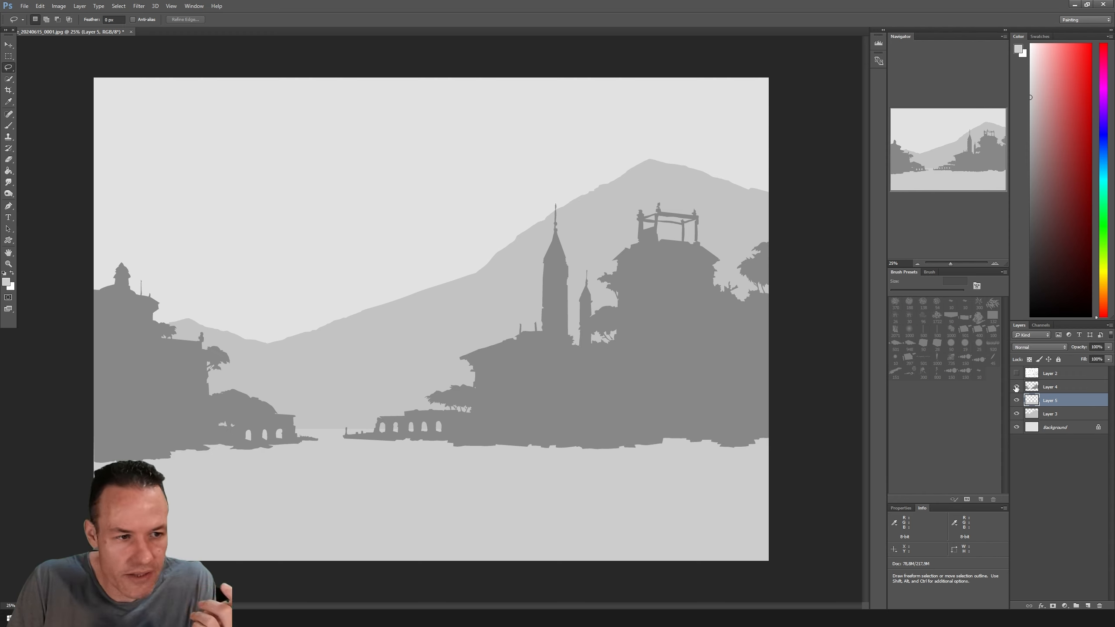
left_click(1047, 389)
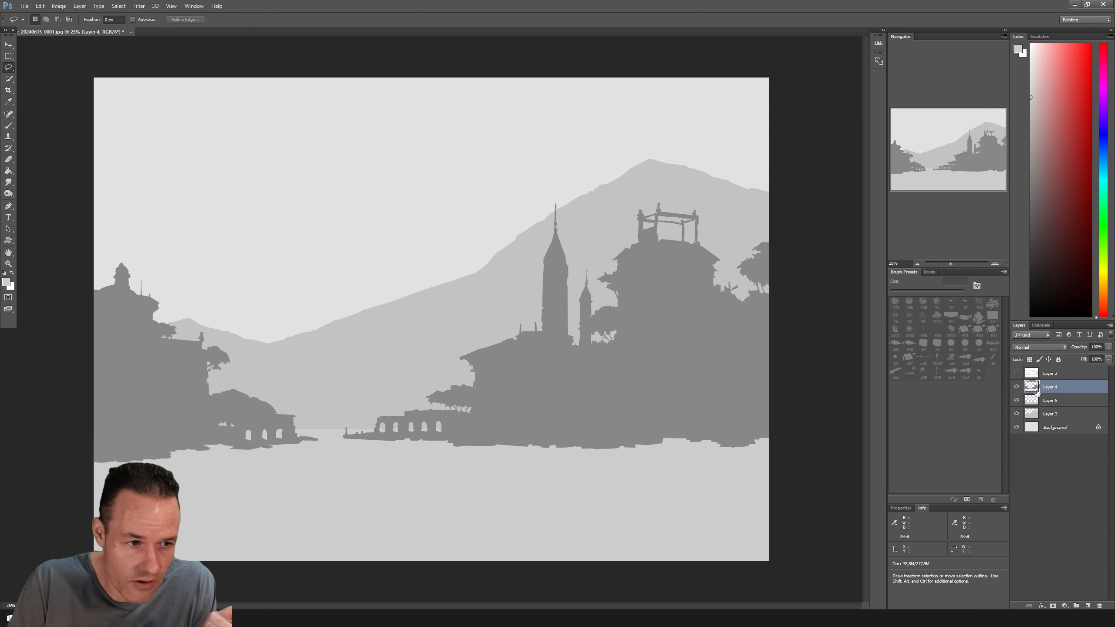
left_click(1016, 373)
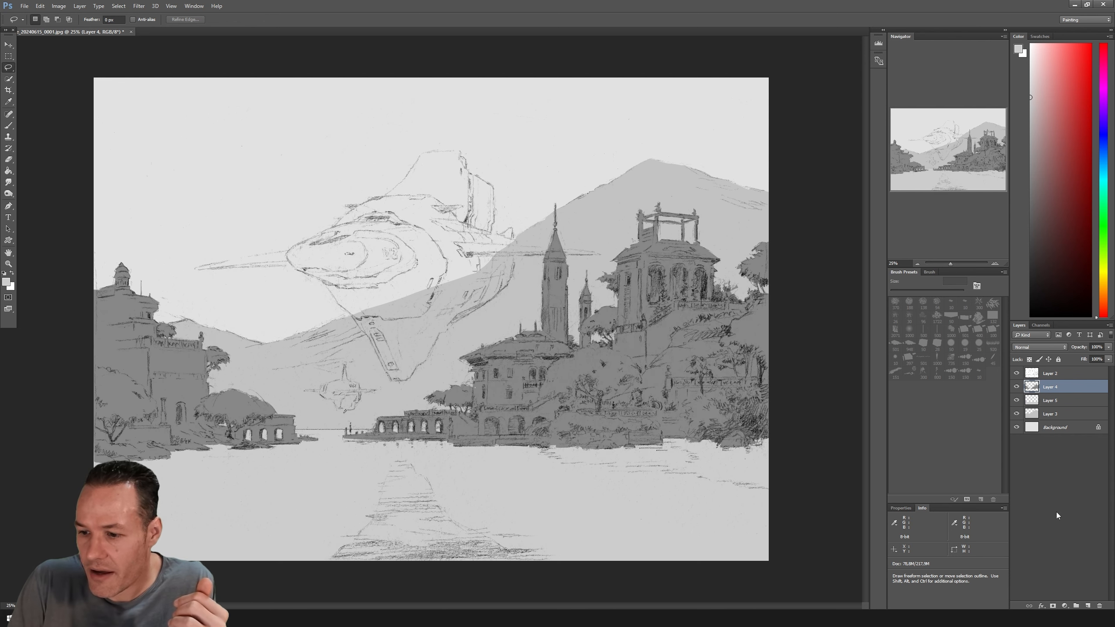
Create a new layer and place it between Layer 4 and Layer 5, checking Layer 4's visibility.
left_click(1089, 606)
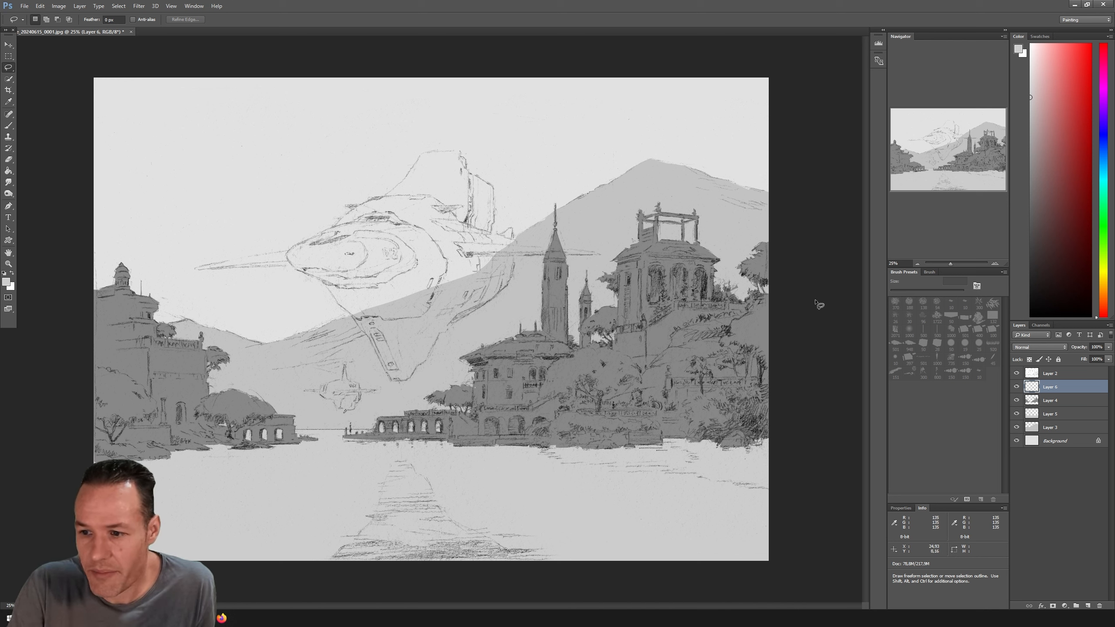
left_click_drag(1051, 388, 1047, 405)
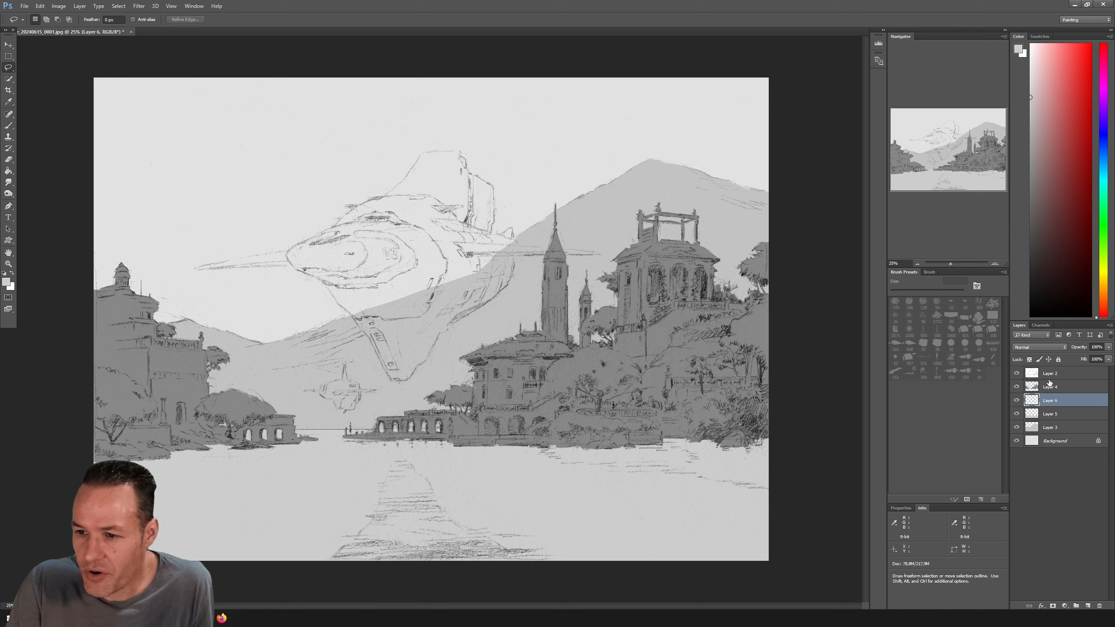
left_click(1016, 387)
left_click(1016, 387)
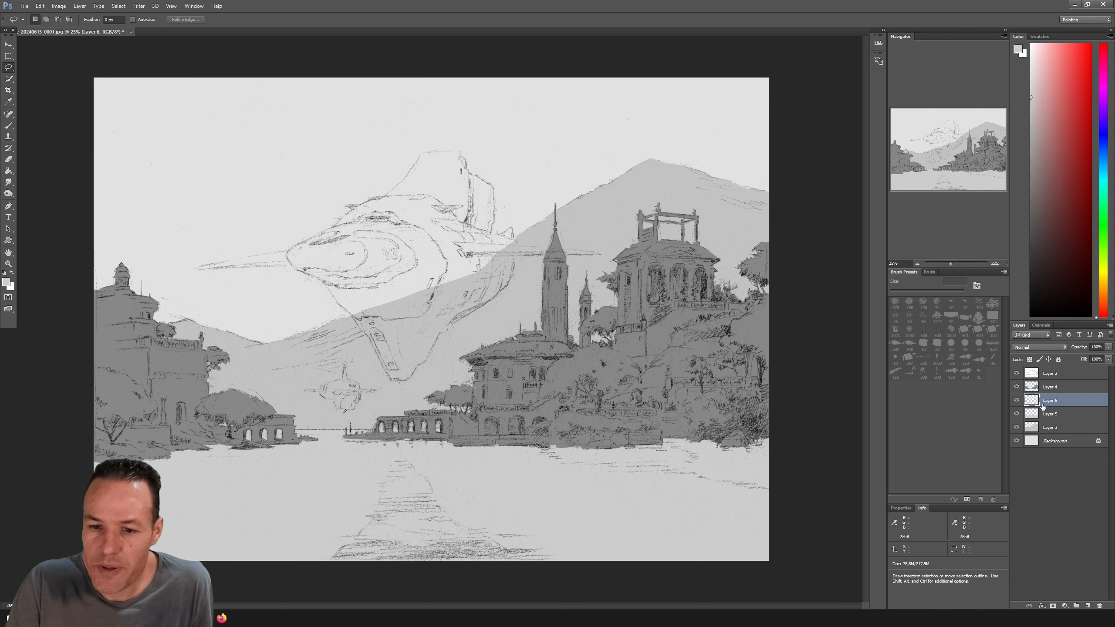
Lasso-select the large spaceship's upper hull, both tail fins and the rear section above its far wing on Layer 6.
left_click(336, 221)
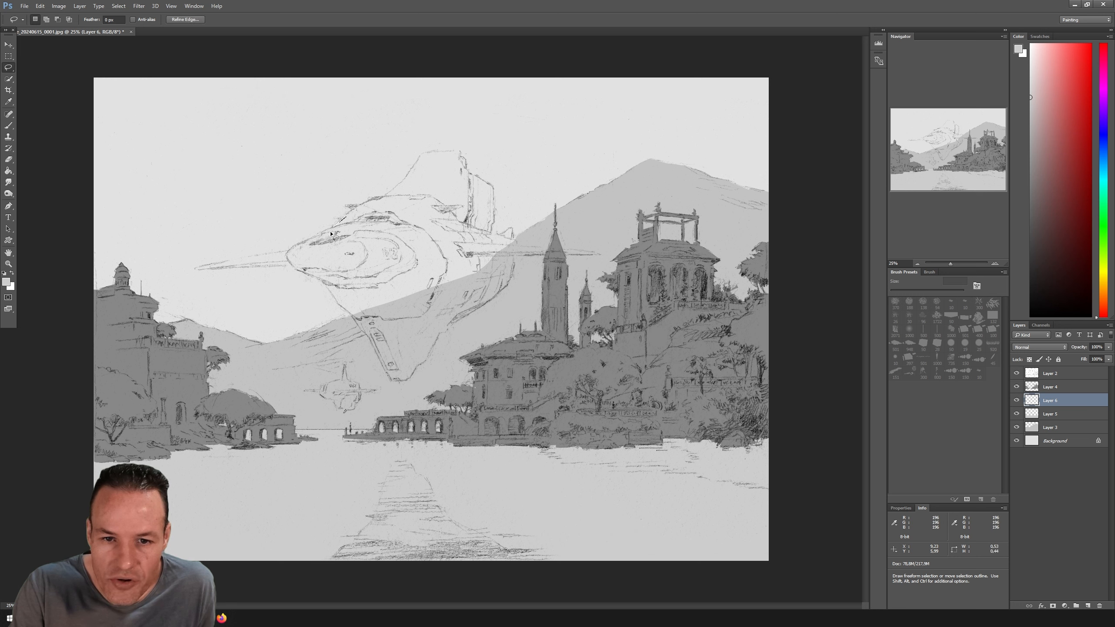
left_click(538, 227)
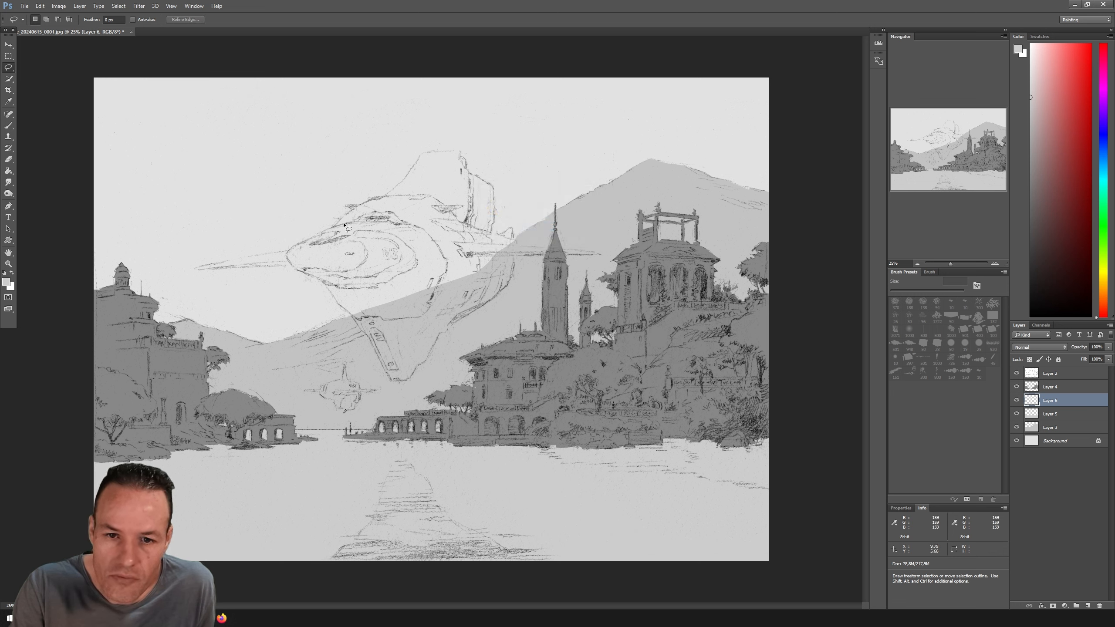
mouse_move(359, 207)
left_mouse_down()
mouse_move(381, 198)
mouse_move(424, 218)
mouse_move(371, 198)
left_mouse_up()
key("shift")
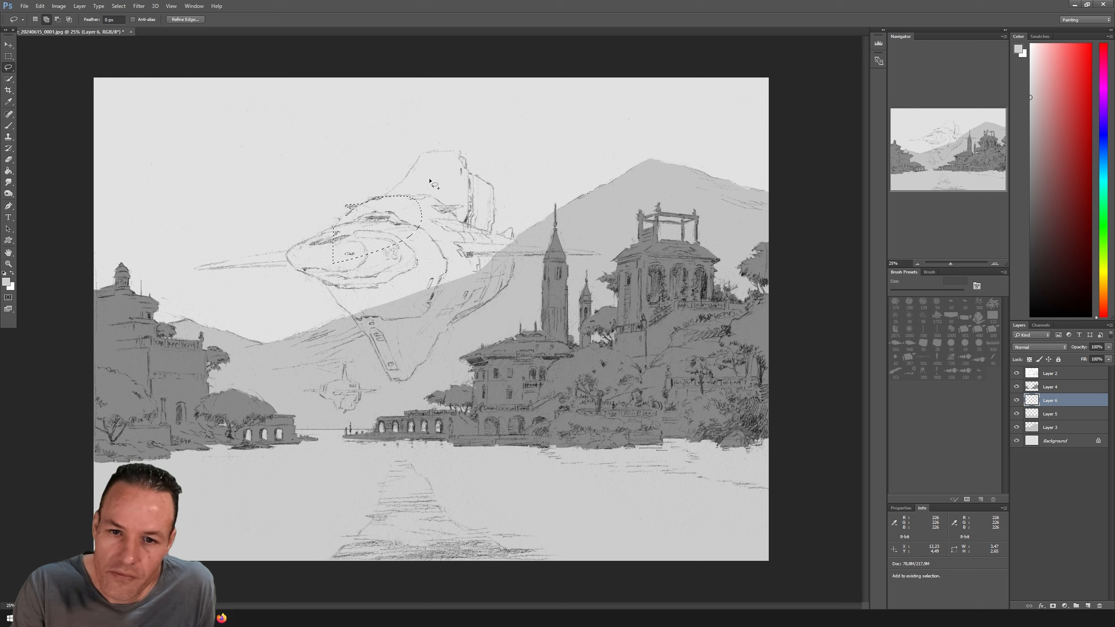
mouse_move(403, 182)
left_mouse_down()
mouse_move(421, 155)
mouse_move(465, 159)
mouse_move(467, 177)
mouse_move(421, 217)
left_mouse_up()
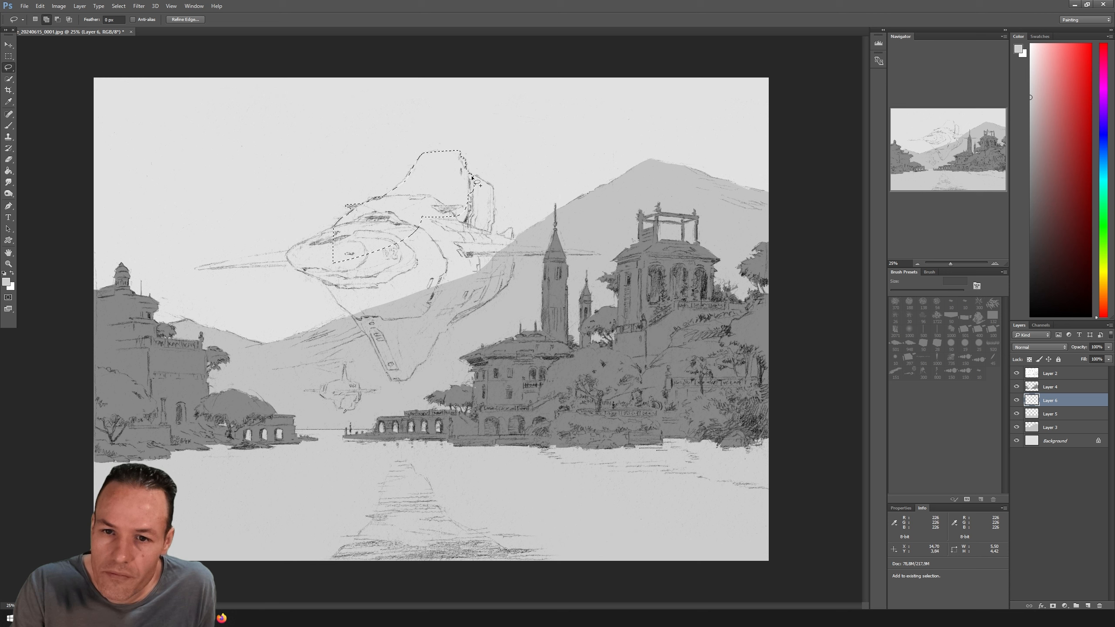
mouse_move(474, 174)
left_mouse_down()
mouse_move(491, 209)
mouse_move(460, 185)
mouse_move(488, 225)
mouse_move(495, 209)
mouse_move(498, 219)
mouse_move(471, 239)
mouse_move(454, 215)
mouse_move(489, 215)
left_mouse_up()
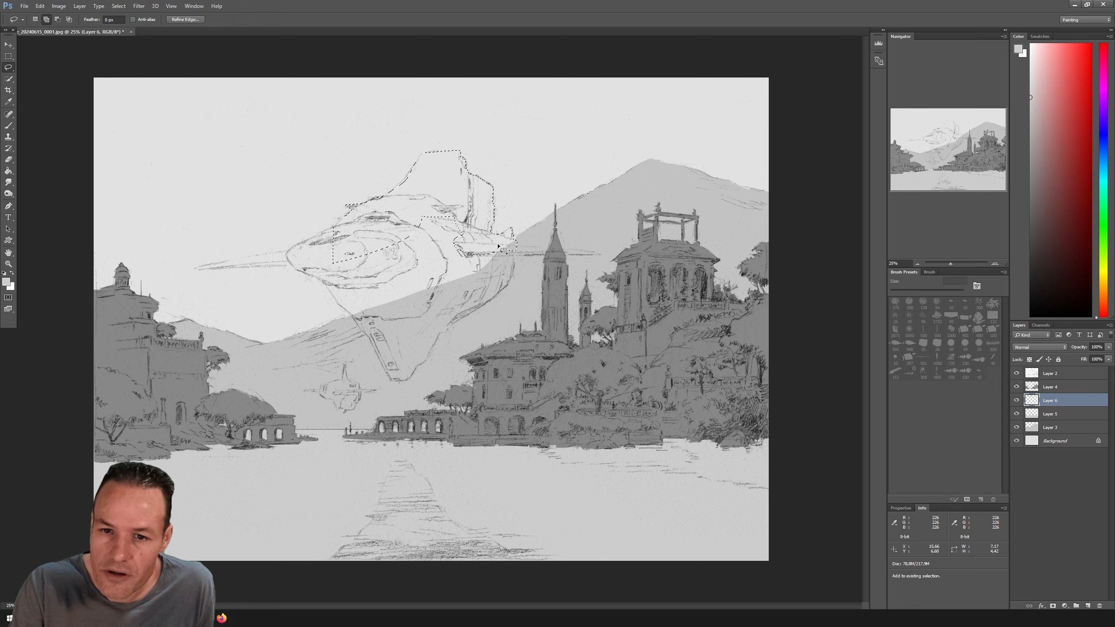
left_click_drag(469, 249, 470, 249)
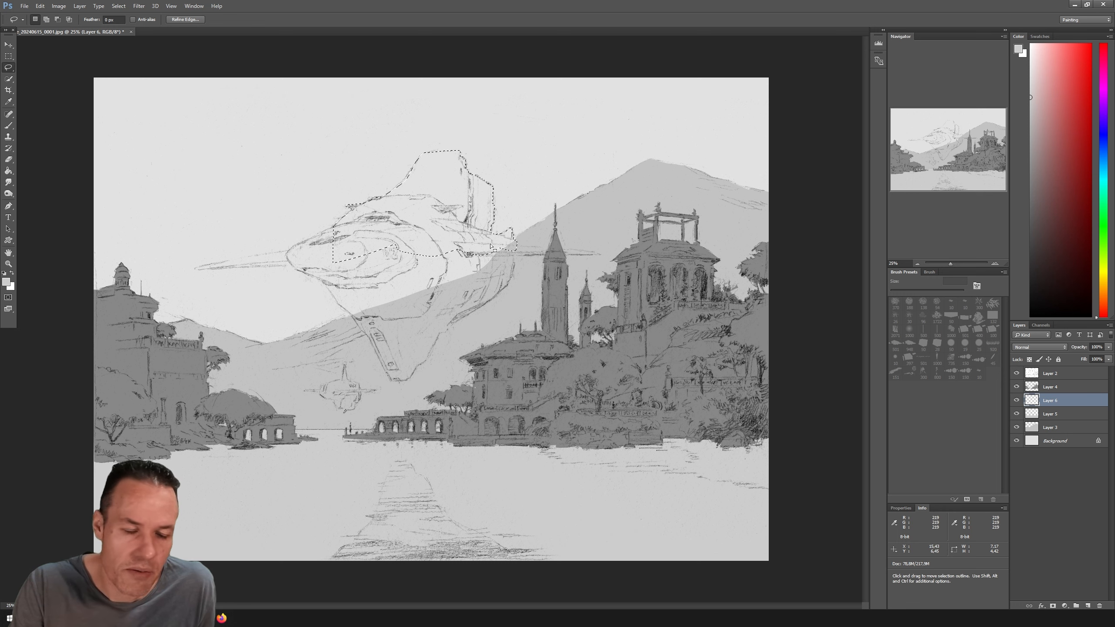
Add the large ship's thin right wing and curved rear hull to the lasso selection.
key("shift")
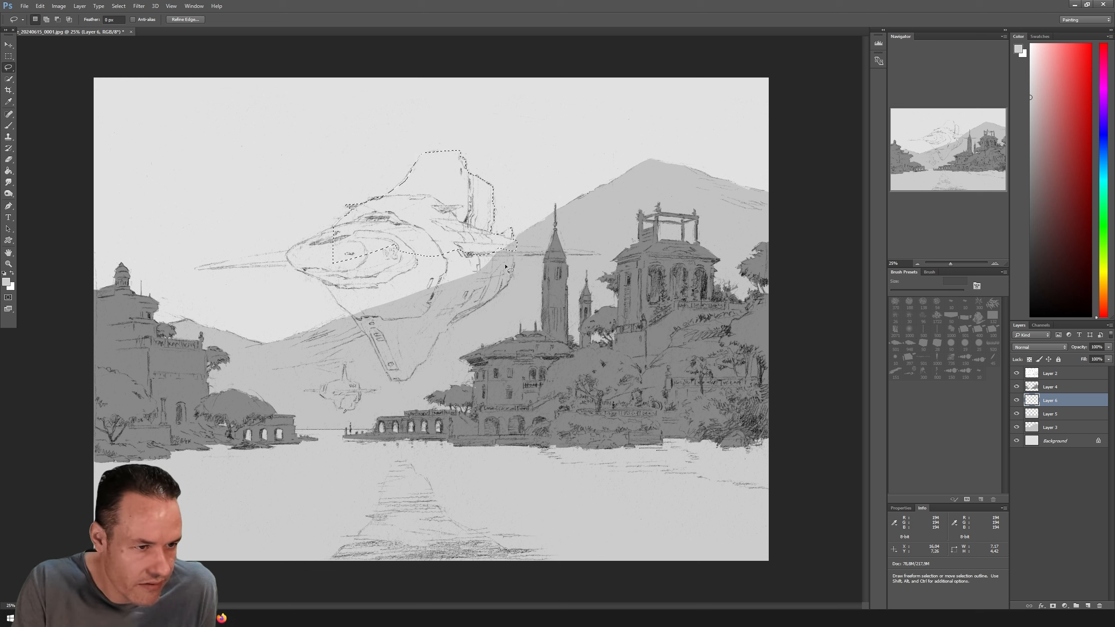
key("shift")
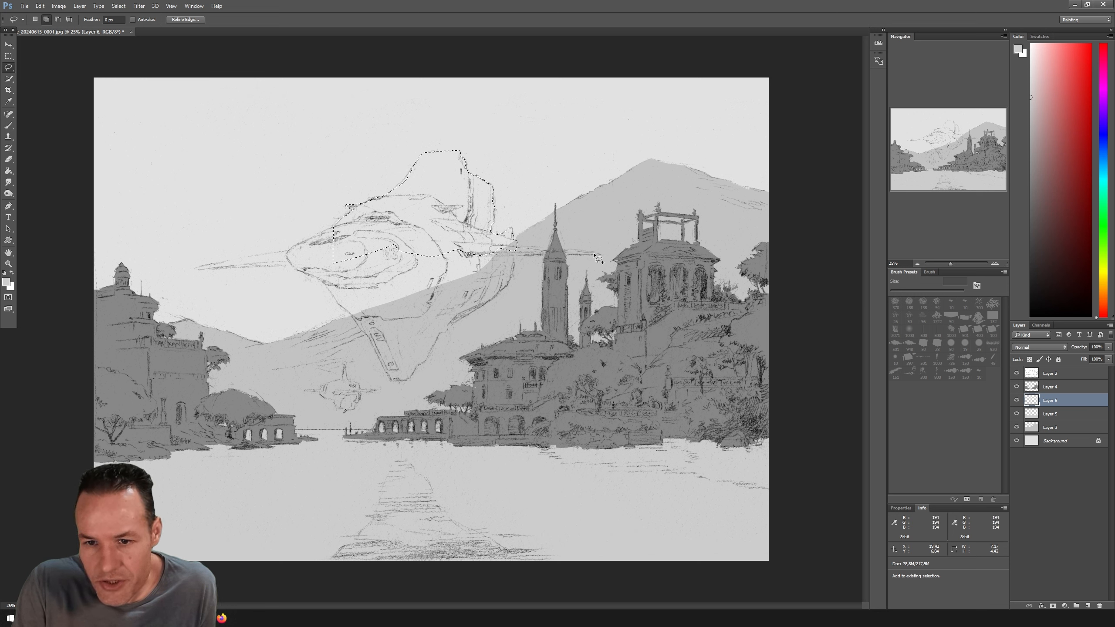
left_click_drag(599, 256, 603, 259)
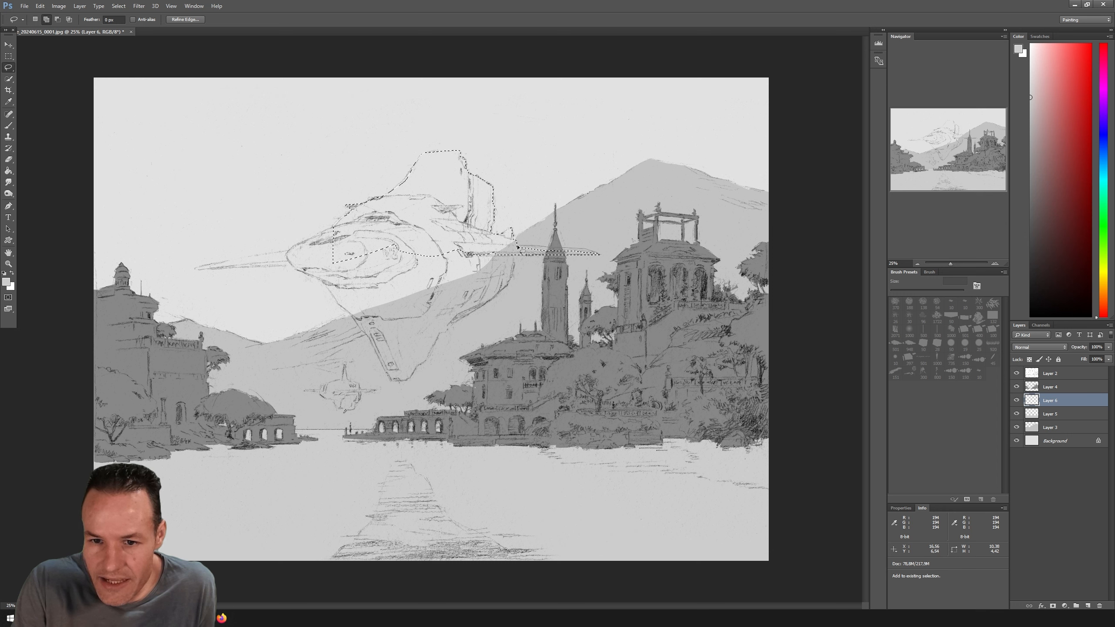
key("alt")
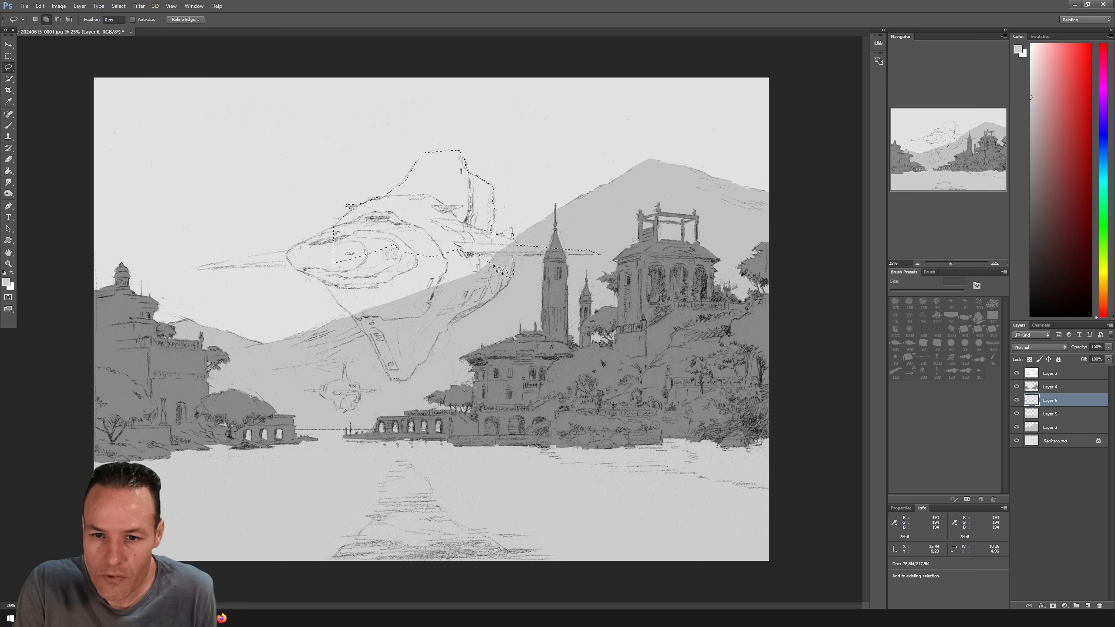
left_click_drag(495, 265, 495, 306)
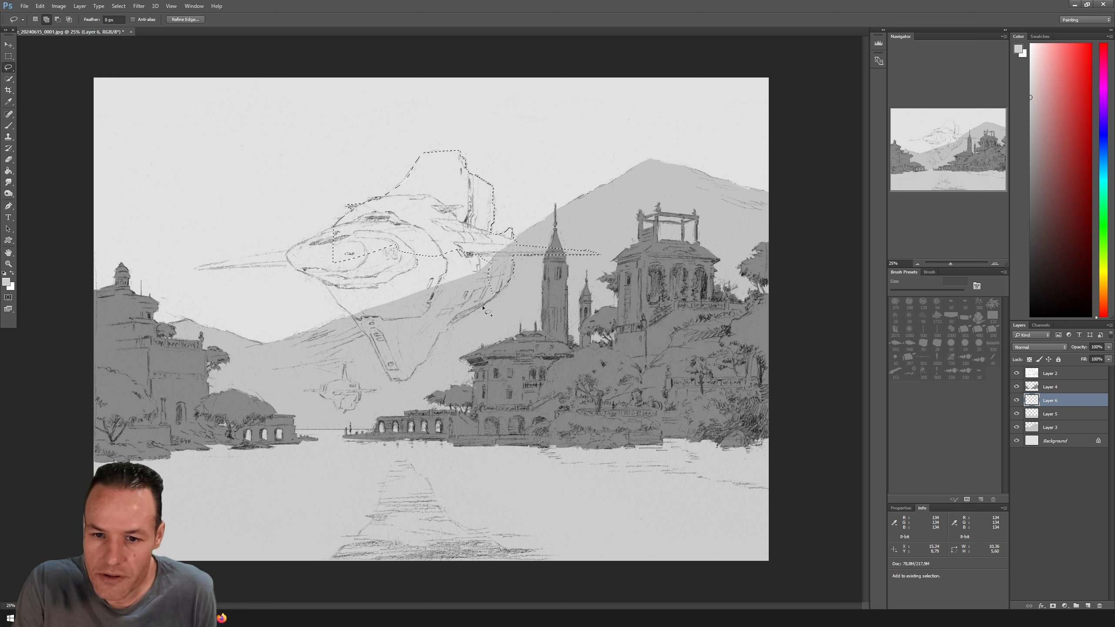
mouse_move(450, 327)
left_mouse_down()
mouse_move(423, 319)
mouse_move(431, 270)
mouse_move(462, 251)
left_mouse_up()
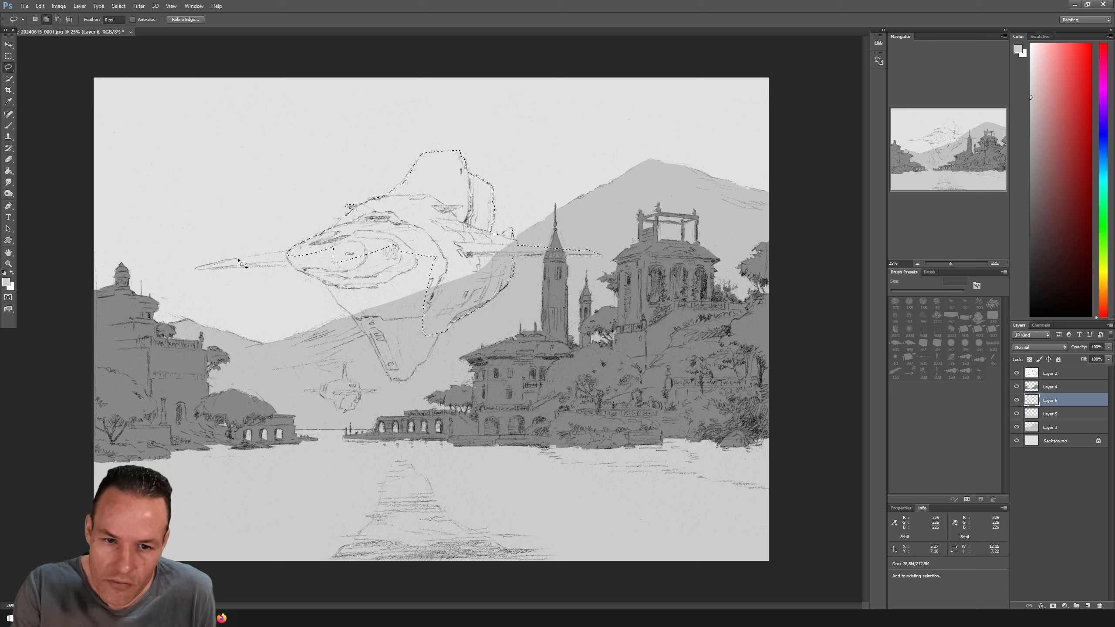
Extend the selection over the large ship's left wing, the underside of its nose and the pointed lower keel.
left_click_drag(288, 263, 293, 259)
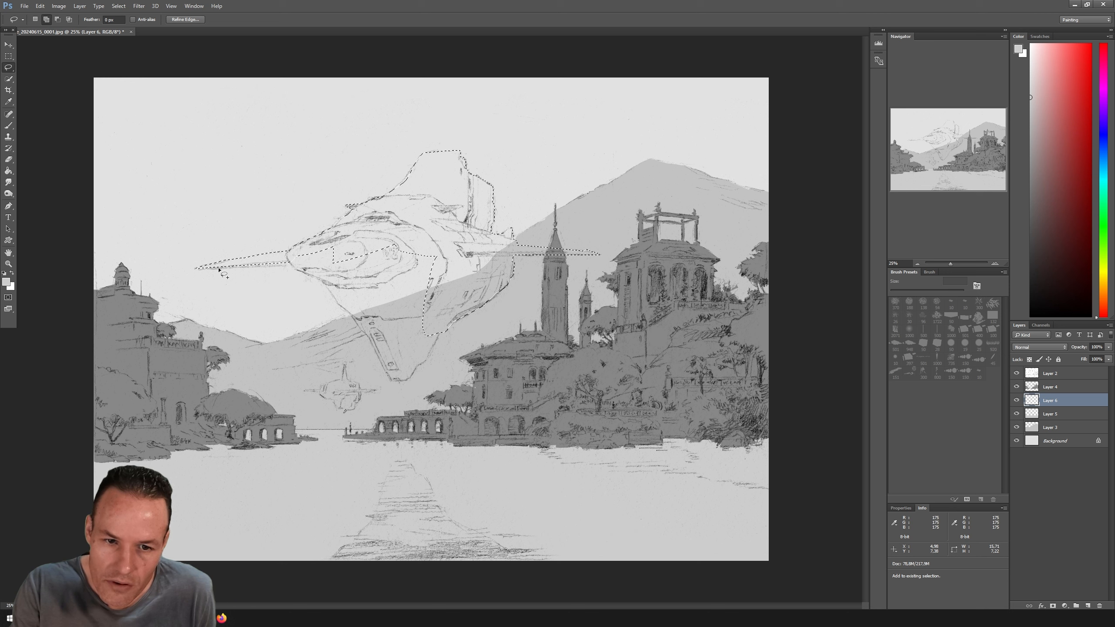
mouse_move(218, 264)
left_mouse_down()
mouse_move(233, 258)
mouse_move(214, 301)
mouse_move(228, 271)
left_mouse_up()
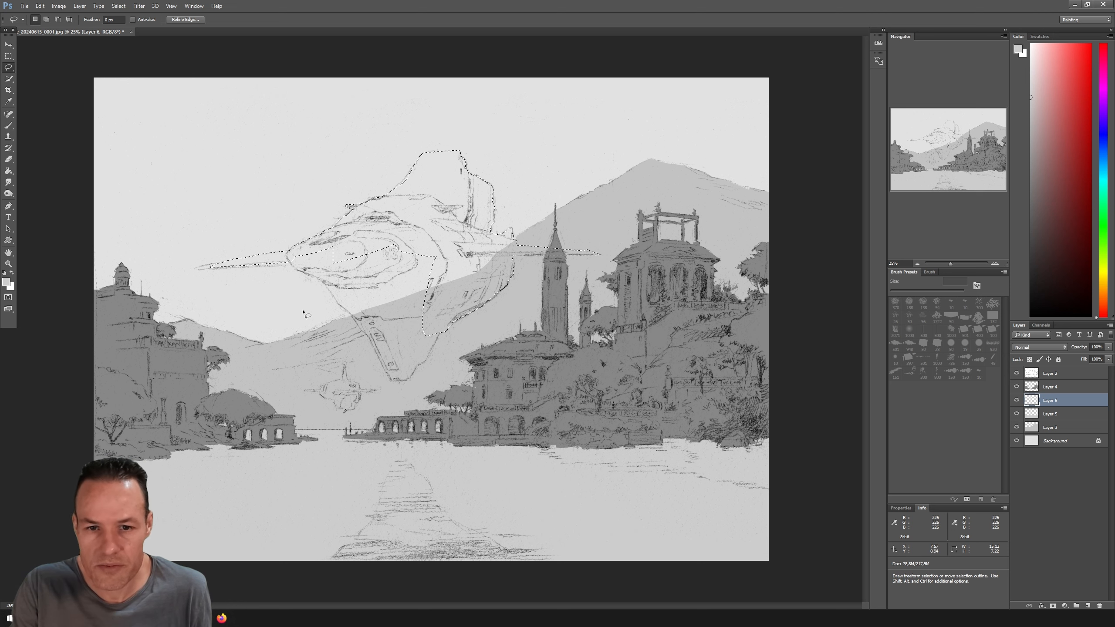
key("shift")
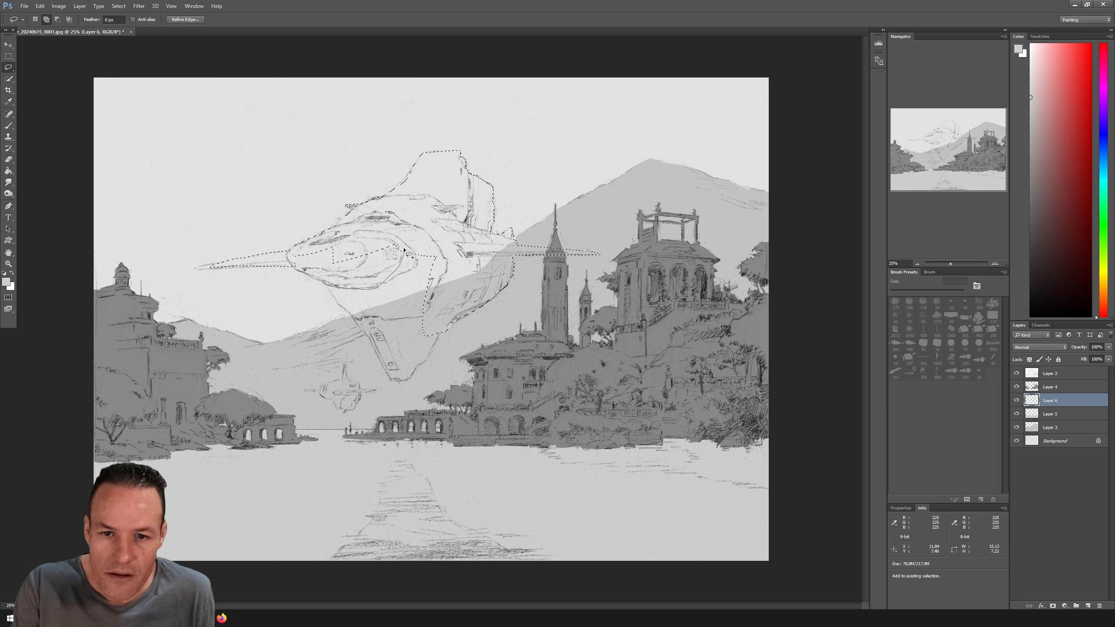
left_click_drag(328, 241, 303, 255)
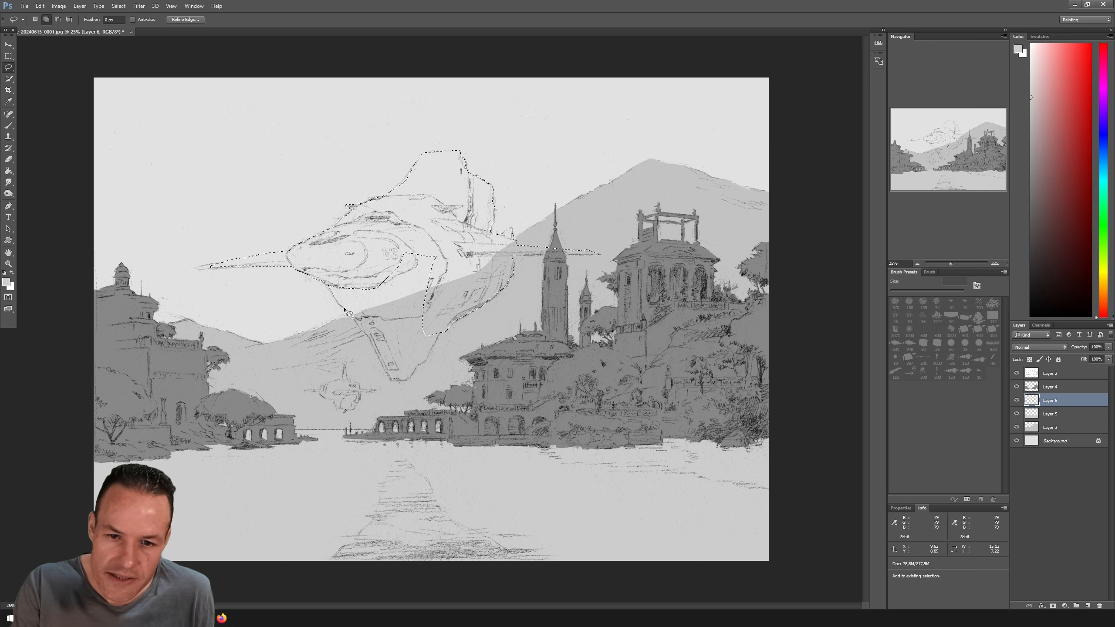
mouse_move(381, 330)
left_mouse_down()
mouse_move(366, 271)
mouse_move(371, 325)
mouse_move(353, 314)
mouse_move(370, 339)
mouse_move(395, 331)
mouse_move(371, 308)
mouse_move(418, 318)
mouse_move(383, 324)
mouse_move(440, 311)
mouse_move(451, 270)
mouse_move(428, 250)
left_mouse_up()
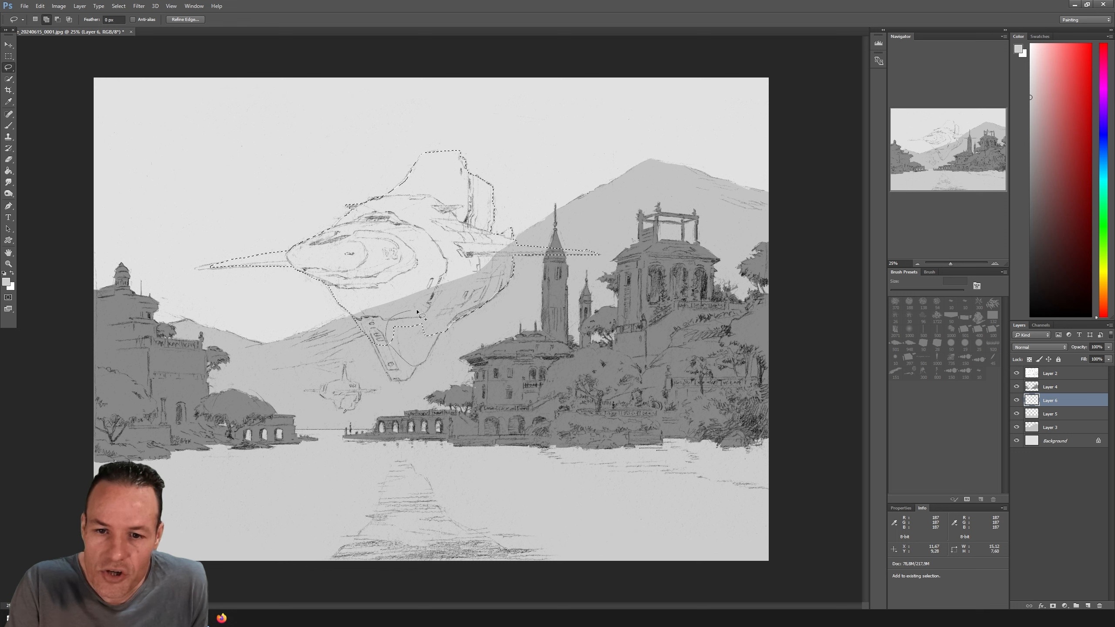
left_click_drag(417, 310, 423, 309)
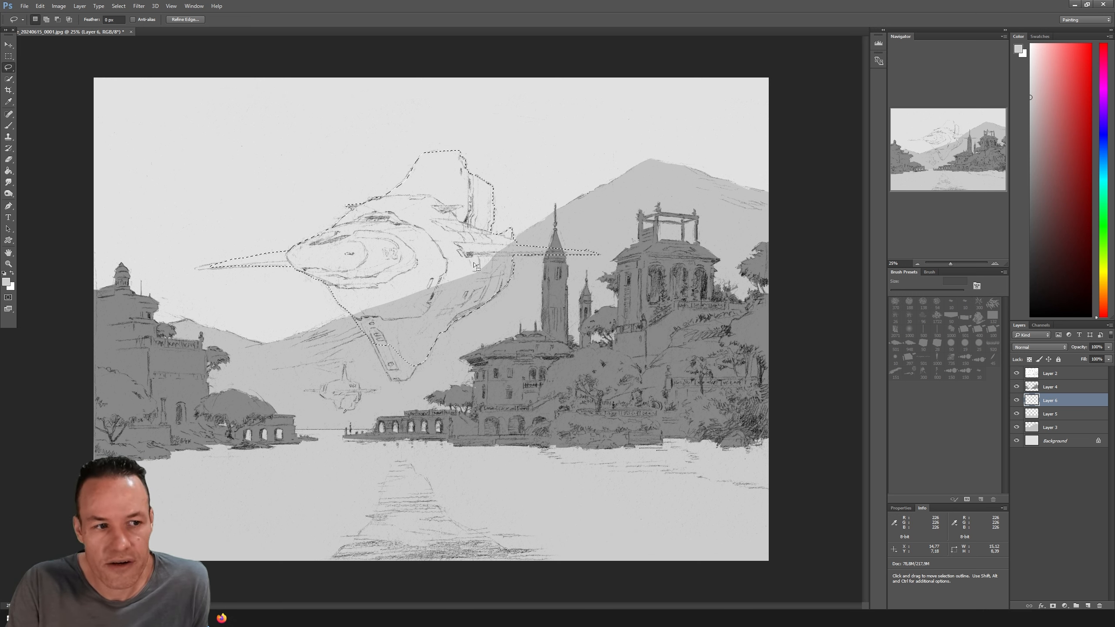
key("shift")
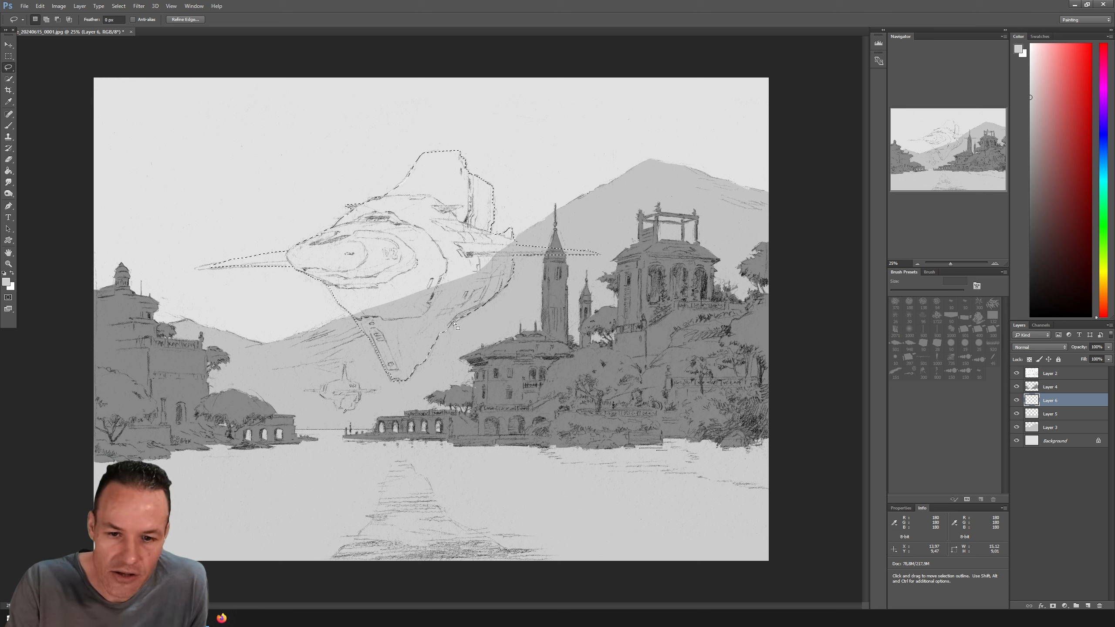
Add the small distant spaceship above the water, including its fin and wings, to the selection.
key("shift")
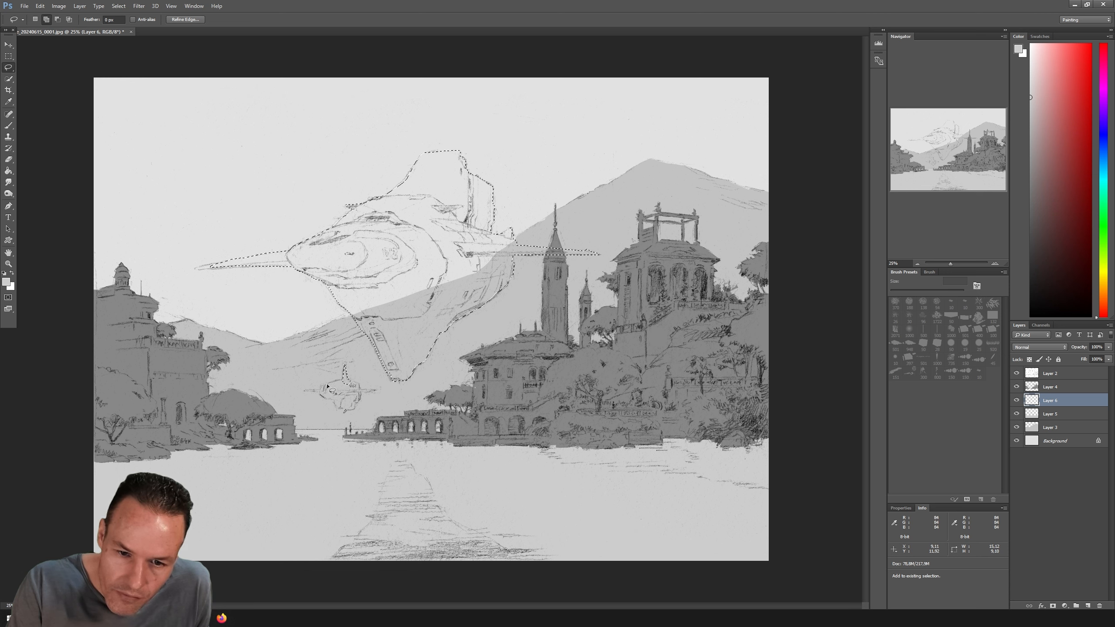
mouse_move(325, 392)
left_mouse_down()
mouse_move(329, 401)
mouse_move(348, 386)
left_mouse_up()
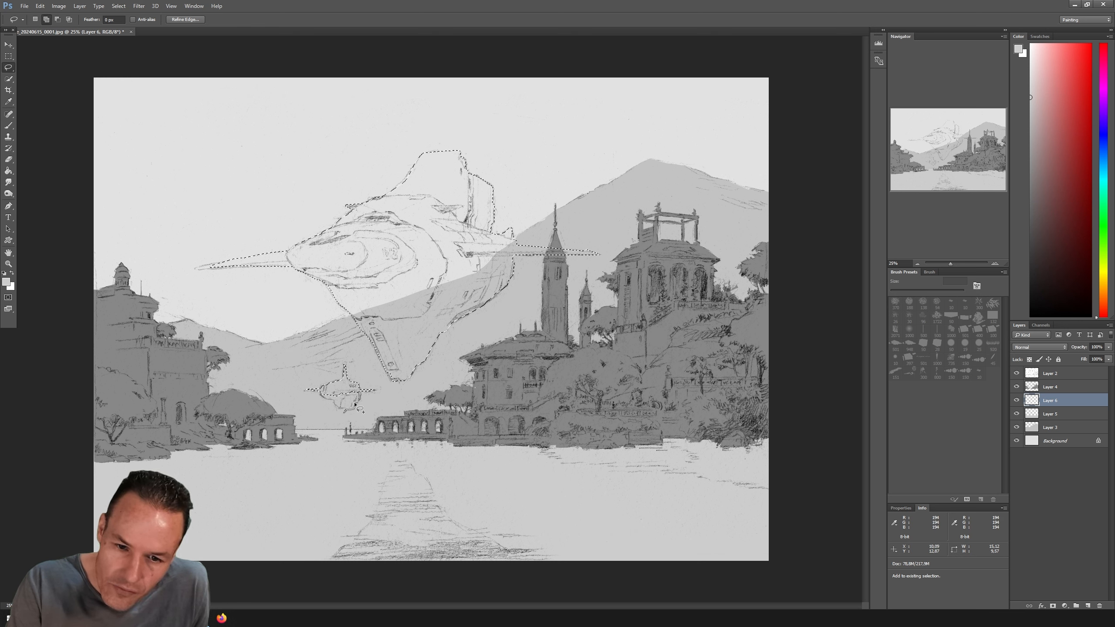
left_click_drag(323, 396, 325, 389)
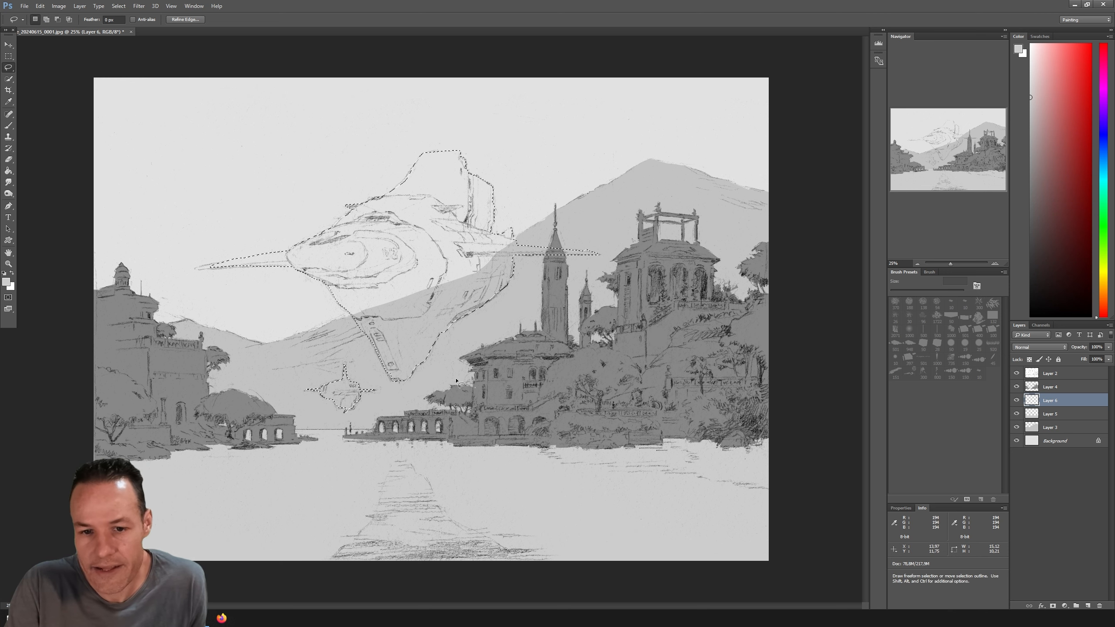
Fill both selected spaceships with dark grey on Layer 6 using a 345 px brush.
key("b")
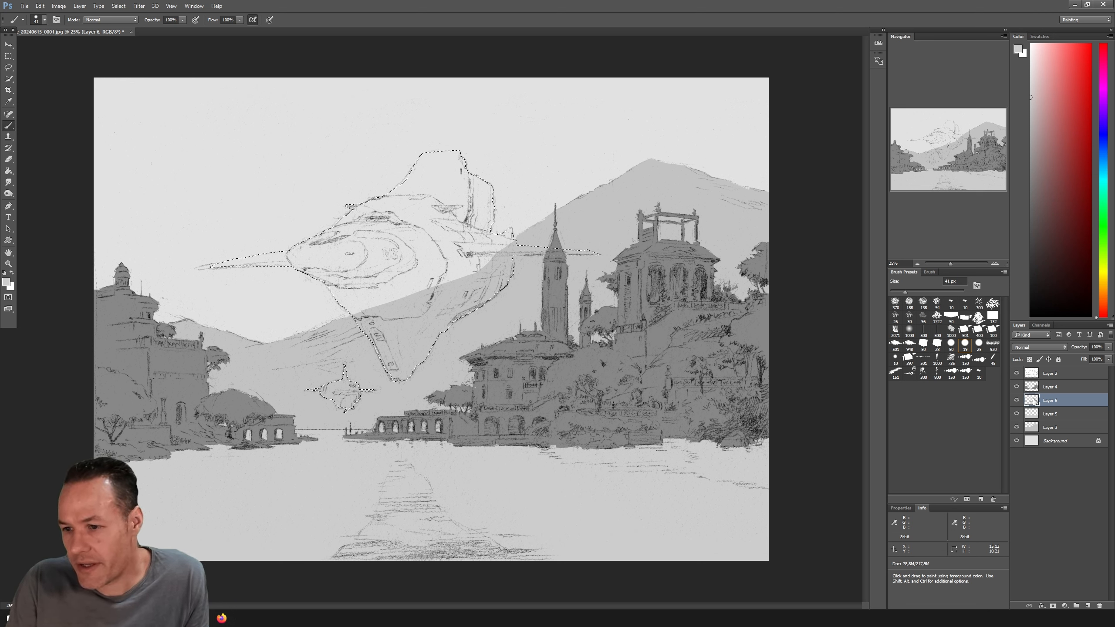
left_click(1017, 400)
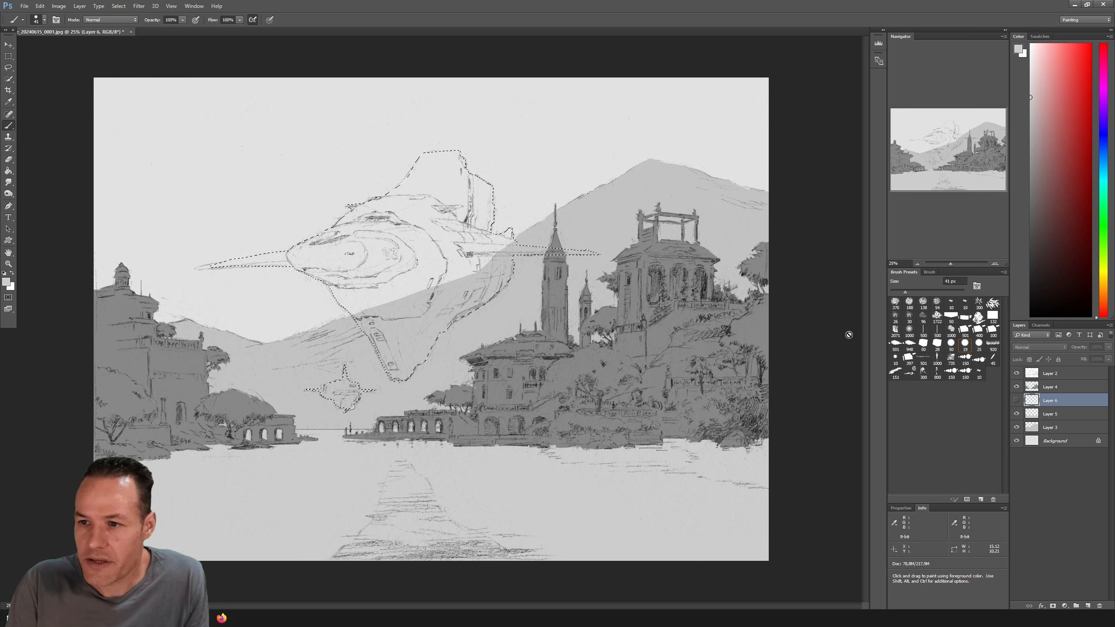
left_click(1032, 222)
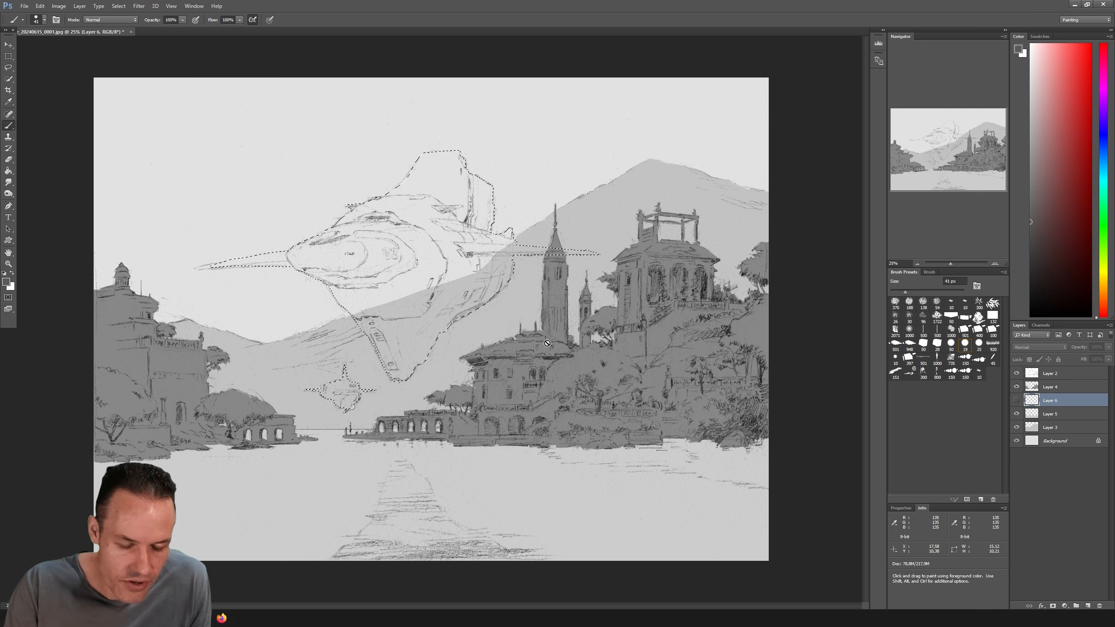
left_click_drag(905, 292, 940, 292)
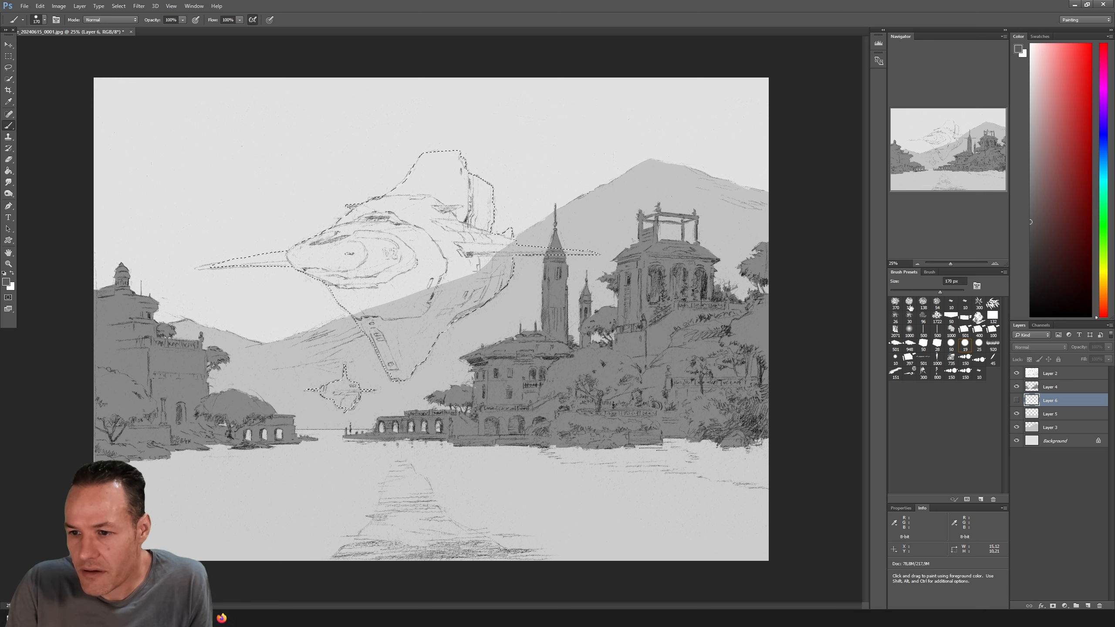
left_click(1017, 401)
left_click_drag(940, 292, 951, 292)
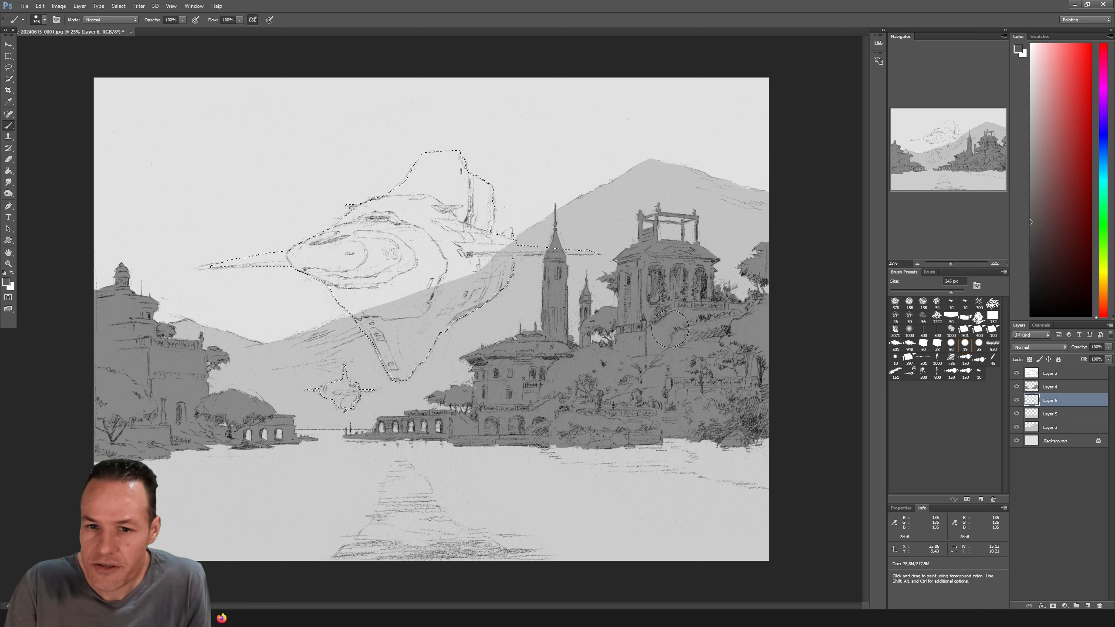
left_click_drag(481, 186, 410, 232)
mouse_move(308, 266)
left_mouse_down()
mouse_move(137, 315)
mouse_move(191, 288)
mouse_move(333, 308)
mouse_move(352, 352)
mouse_move(340, 374)
mouse_move(304, 376)
mouse_move(351, 426)
mouse_move(431, 308)
mouse_move(396, 318)
mouse_move(416, 354)
mouse_move(446, 350)
mouse_move(486, 312)
mouse_move(597, 268)
mouse_move(503, 258)
mouse_move(549, 246)
left_mouse_up()
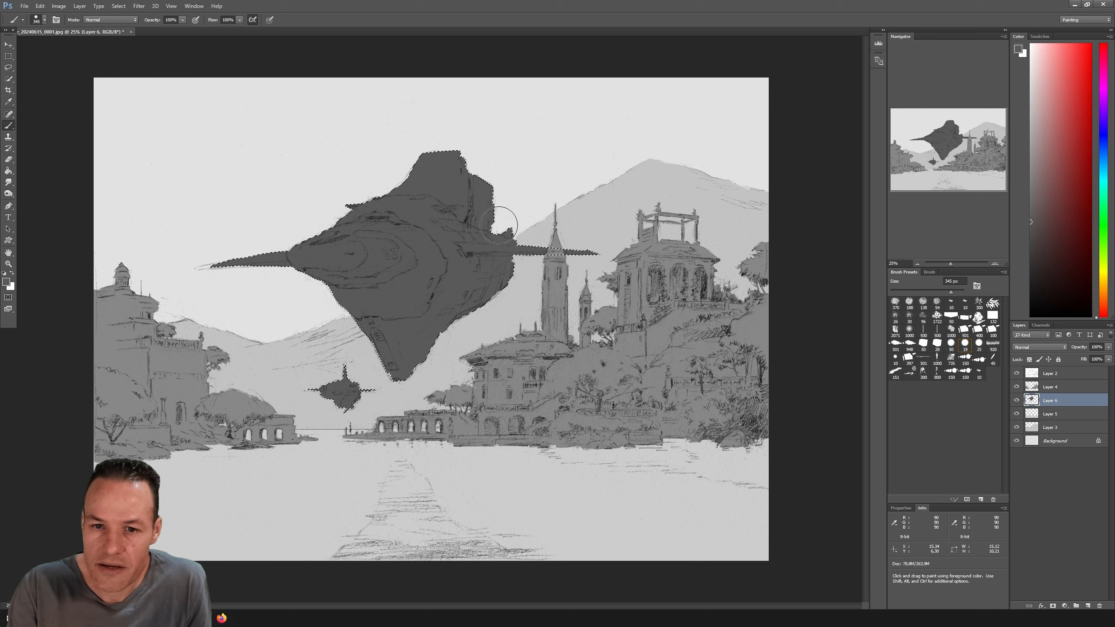
Clear the selection around the painted spaceships with the Lasso tool and dismiss the resulting alert.
key("l")
left_click(803, 266)
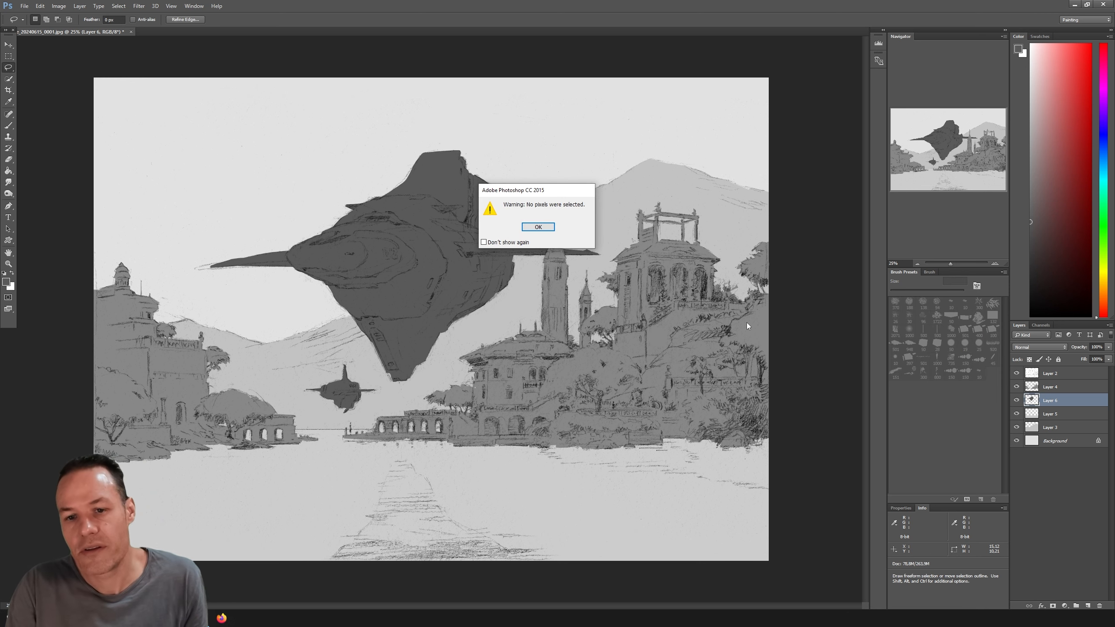
left_click(543, 227)
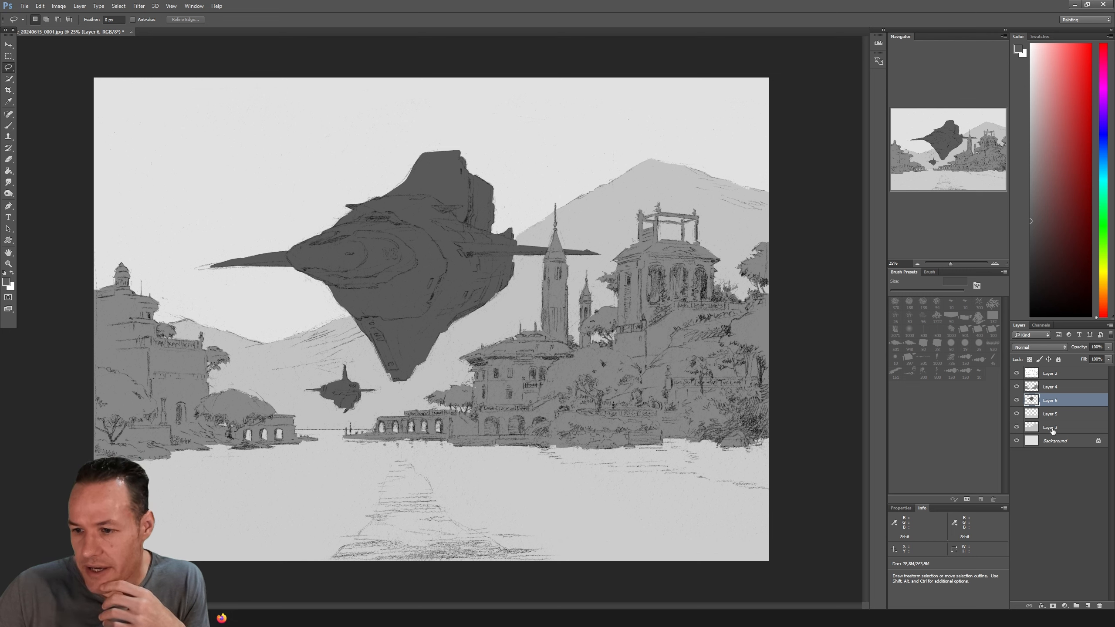
Lighten the spaceships on Layer 6 with a Levels adjustment, setting the midtone input to 1.52 after comparing the preview.
left_click(58, 6)
mouse_move(110, 28)
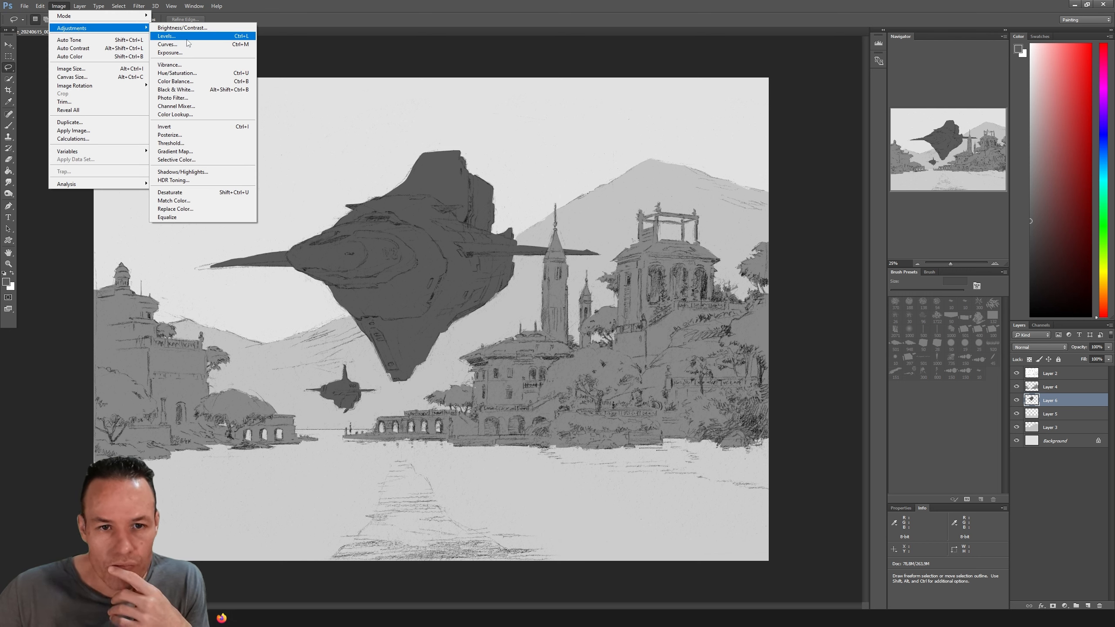
left_click(187, 37)
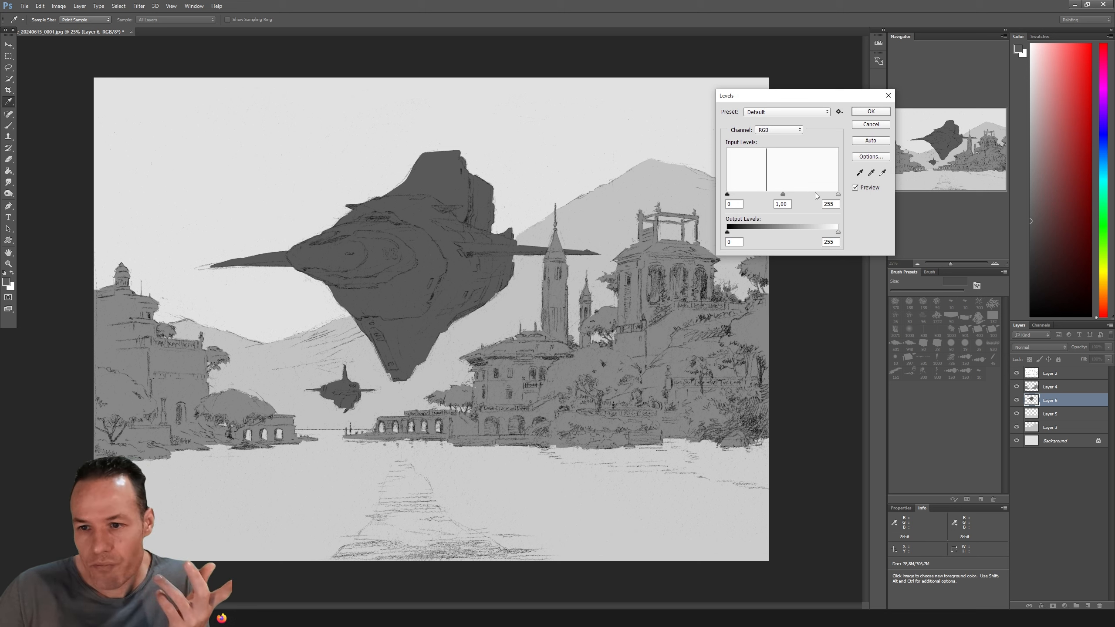
mouse_move(782, 194)
left_mouse_down()
mouse_move(804, 198)
mouse_move(757, 202)
mouse_move(765, 207)
left_mouse_up()
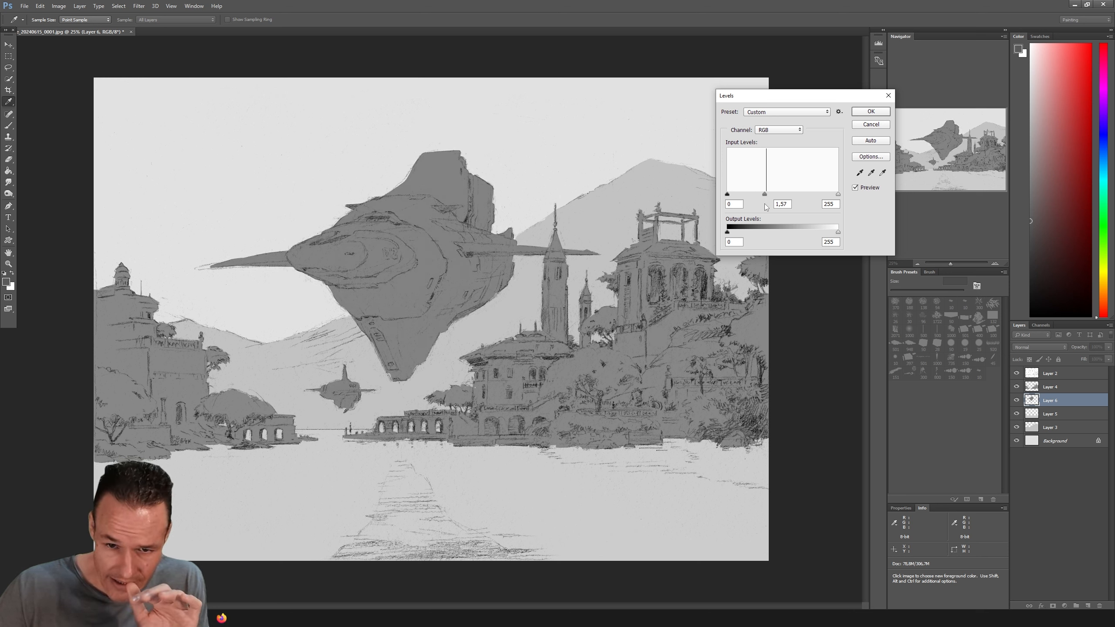
left_click_drag(764, 206, 764, 207)
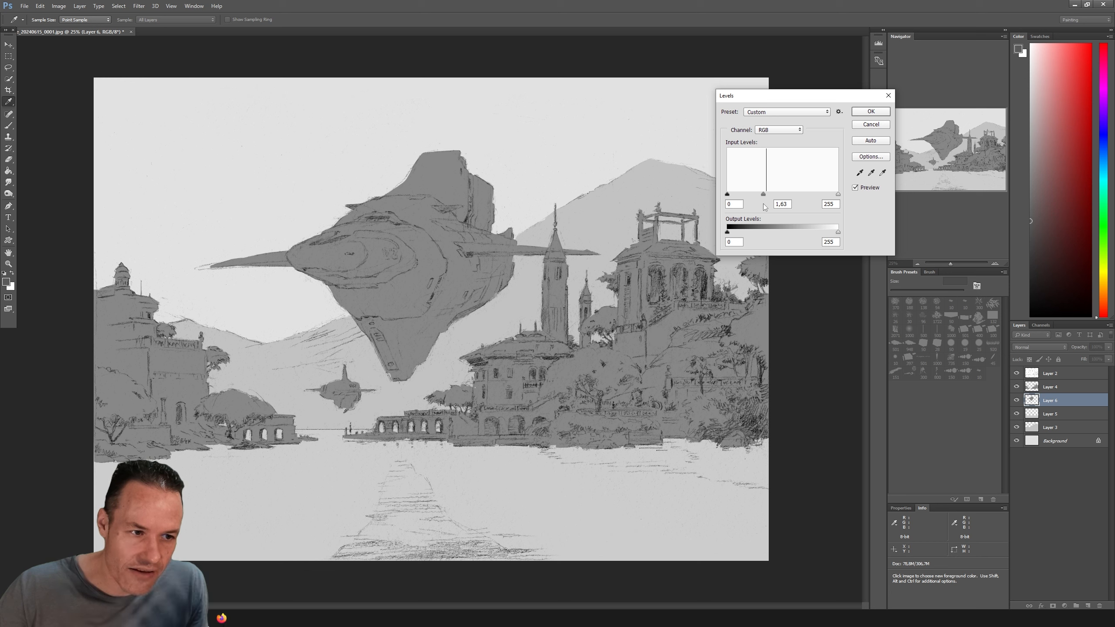
left_click_drag(763, 204, 764, 203)
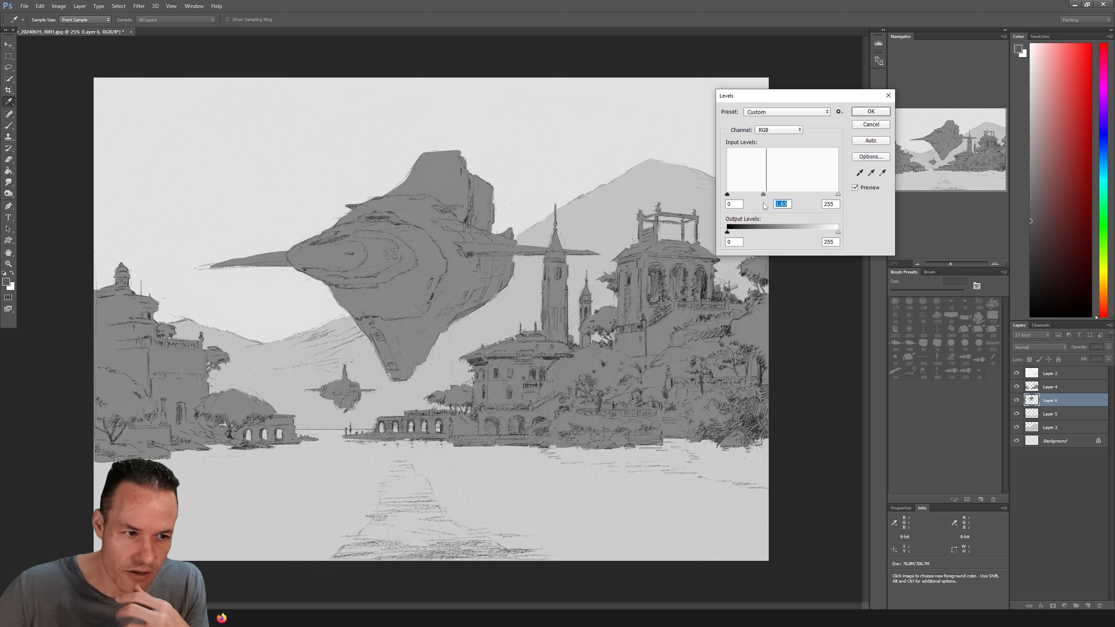
left_click(855, 188)
left_click(855, 188)
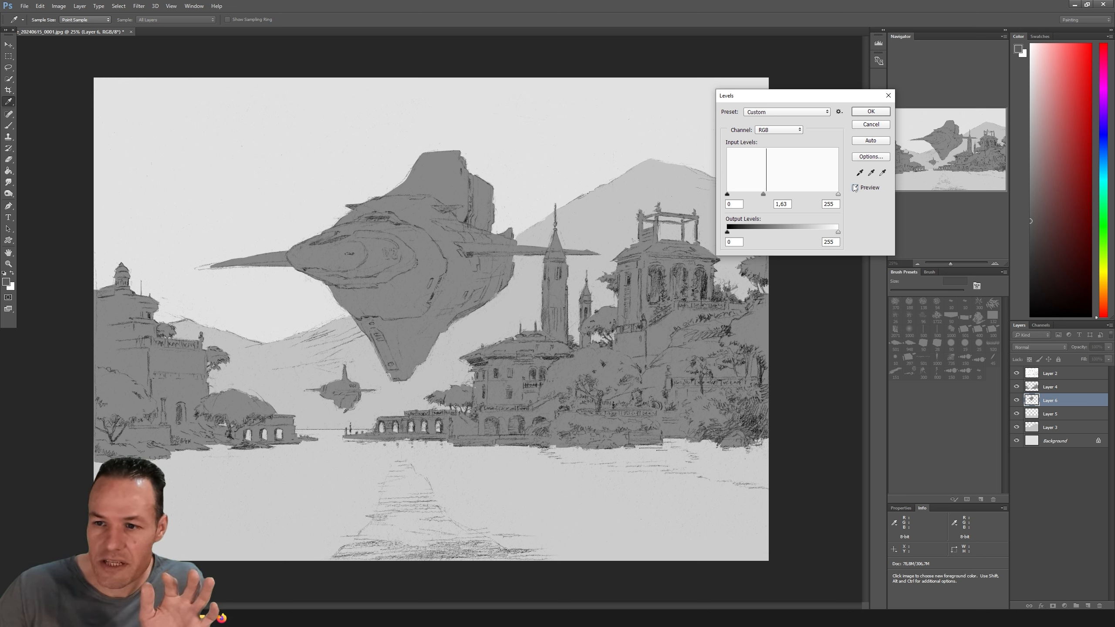
left_click(855, 188)
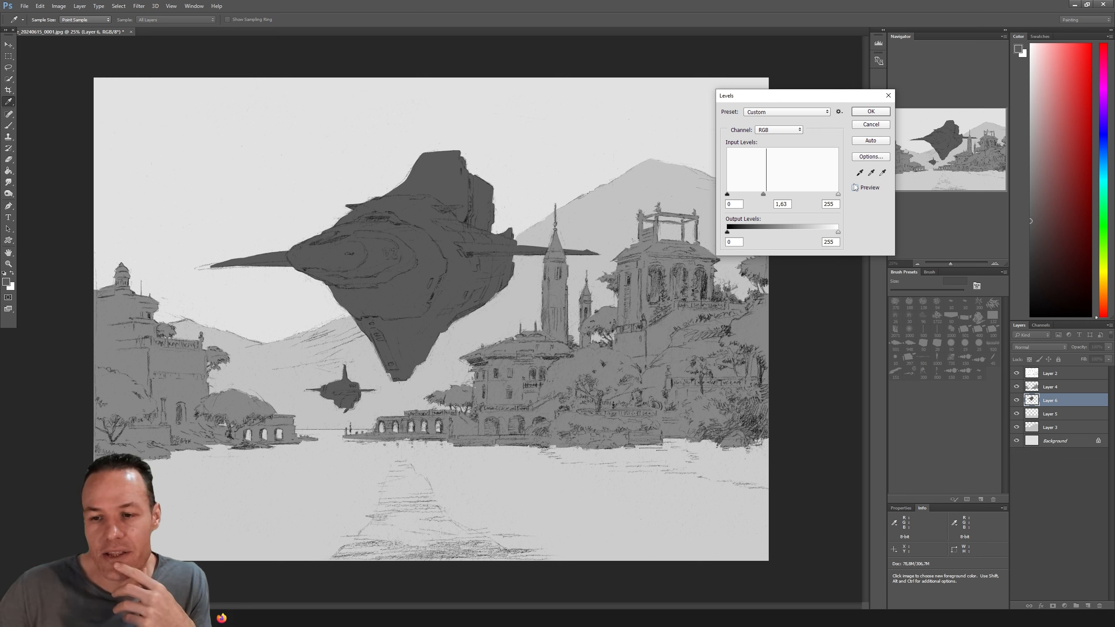
left_click(855, 188)
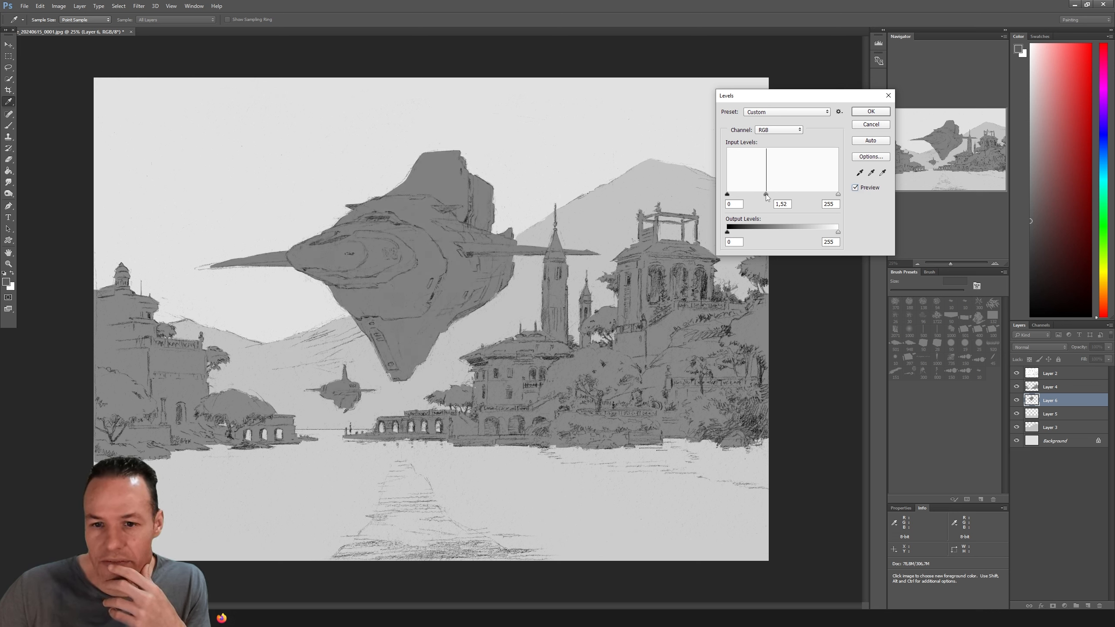
key("Return")
key("l")
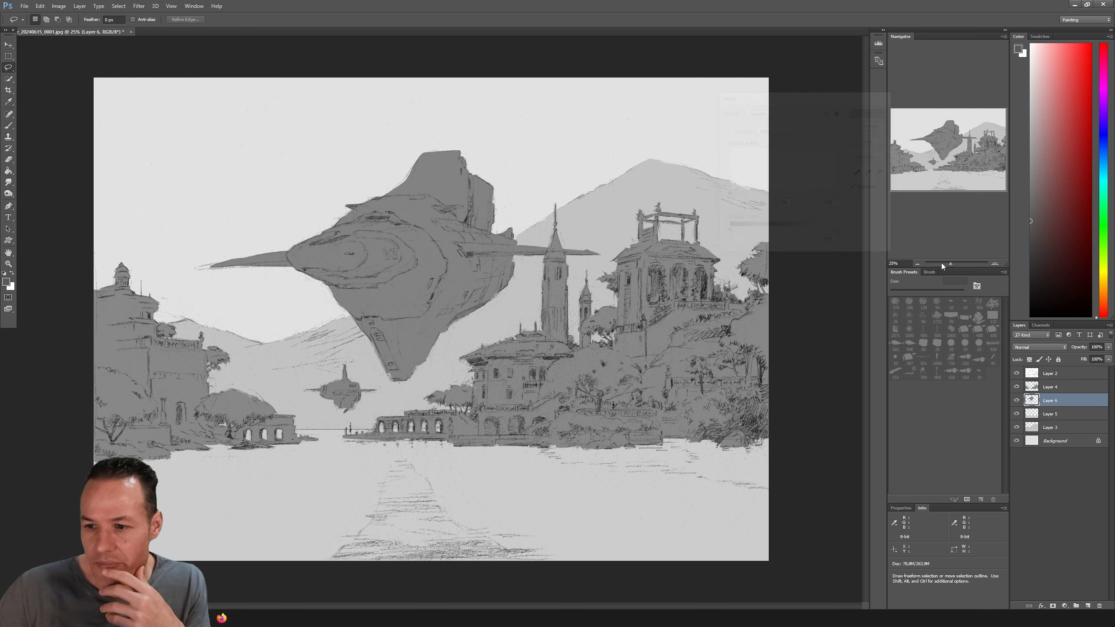
Darken the foreground buildings and trees on Layer 4 with a Levels adjustment, setting the midtone input to 0.64.
left_click(1050, 386)
left_click(1016, 386)
left_click(1017, 386)
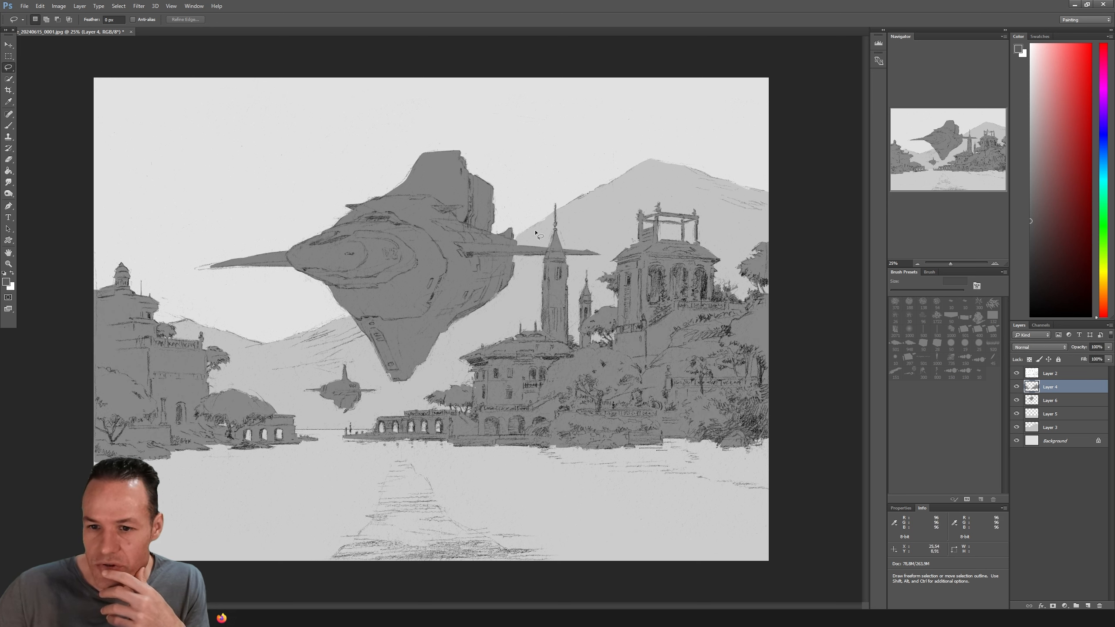
left_click(65, 9)
mouse_move(75, 29)
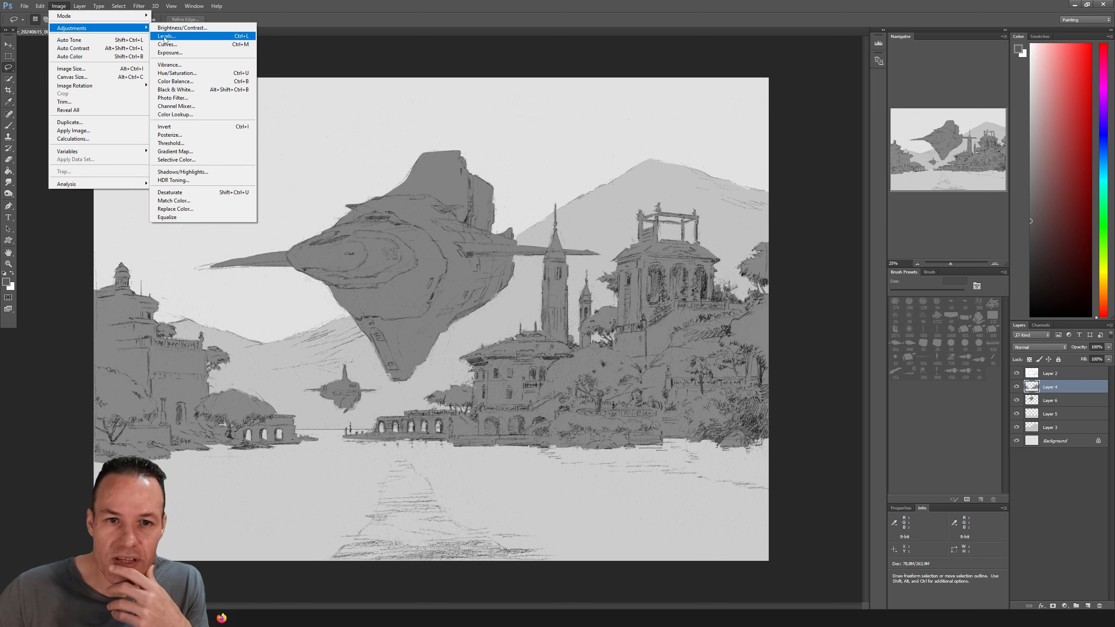
left_click(189, 37)
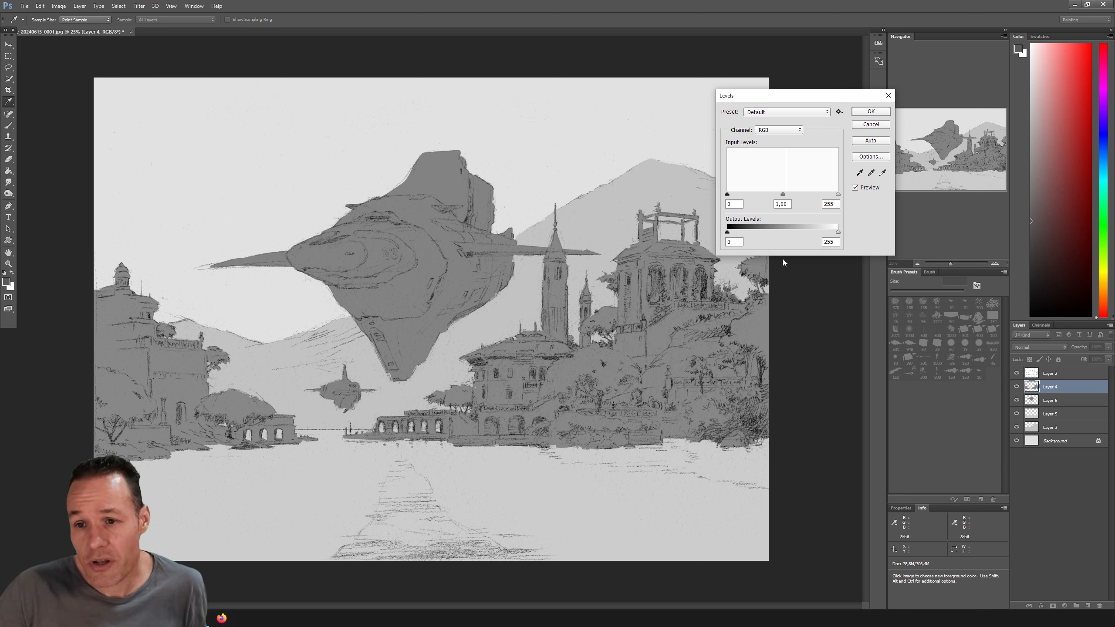
left_click_drag(783, 194, 799, 193)
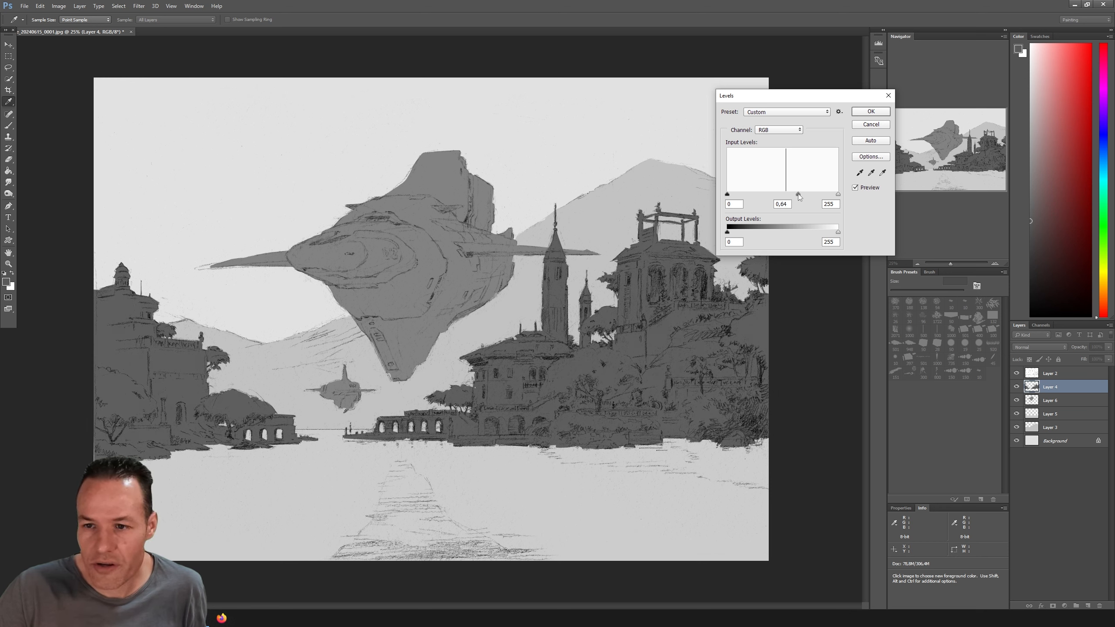
left_click_drag(798, 194, 798, 194)
left_click(871, 111)
key("l")
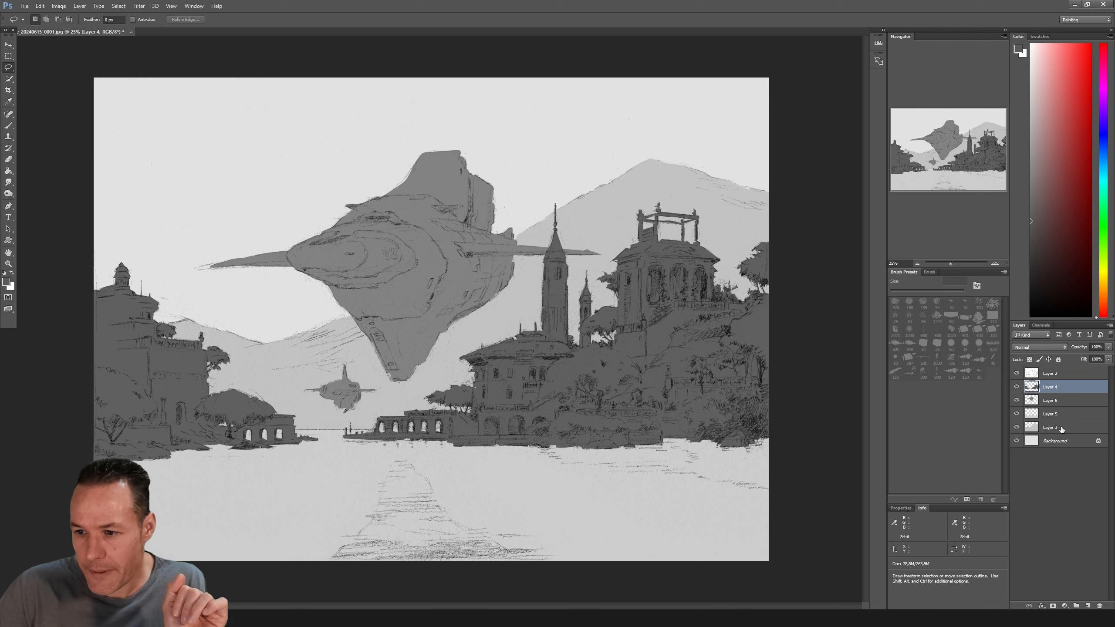
Darken the distant mountains on Layer 3 with a Levels adjustment, settling on a midtone input of 0.74 after comparing the preview.
left_click(1060, 428)
left_click(1017, 427)
left_click(1016, 428)
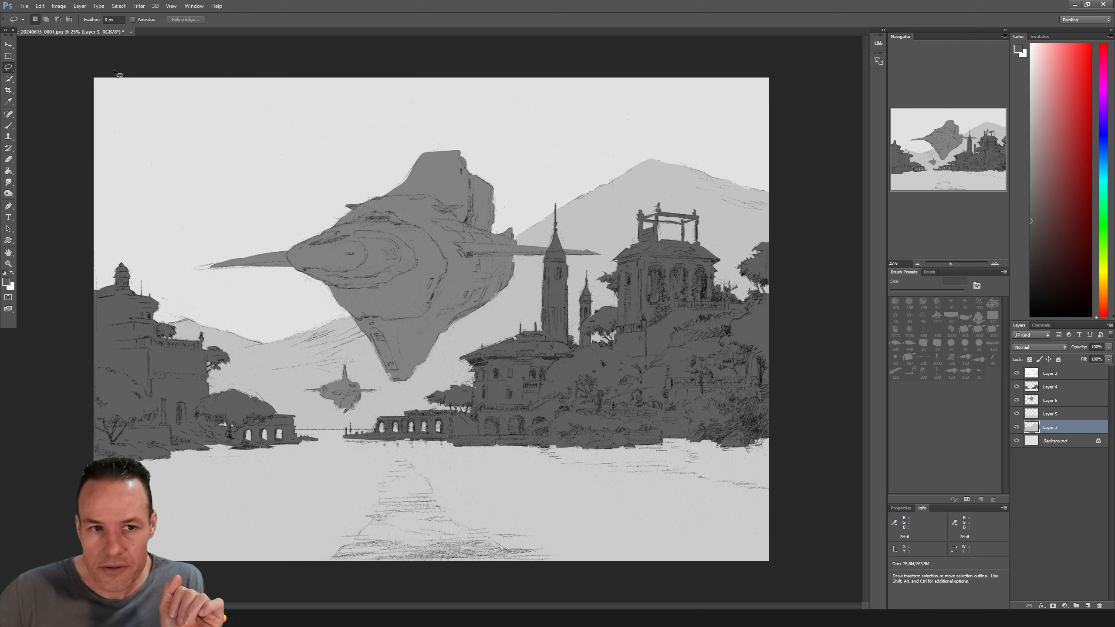
left_click(58, 5)
mouse_move(88, 28)
left_click(166, 35)
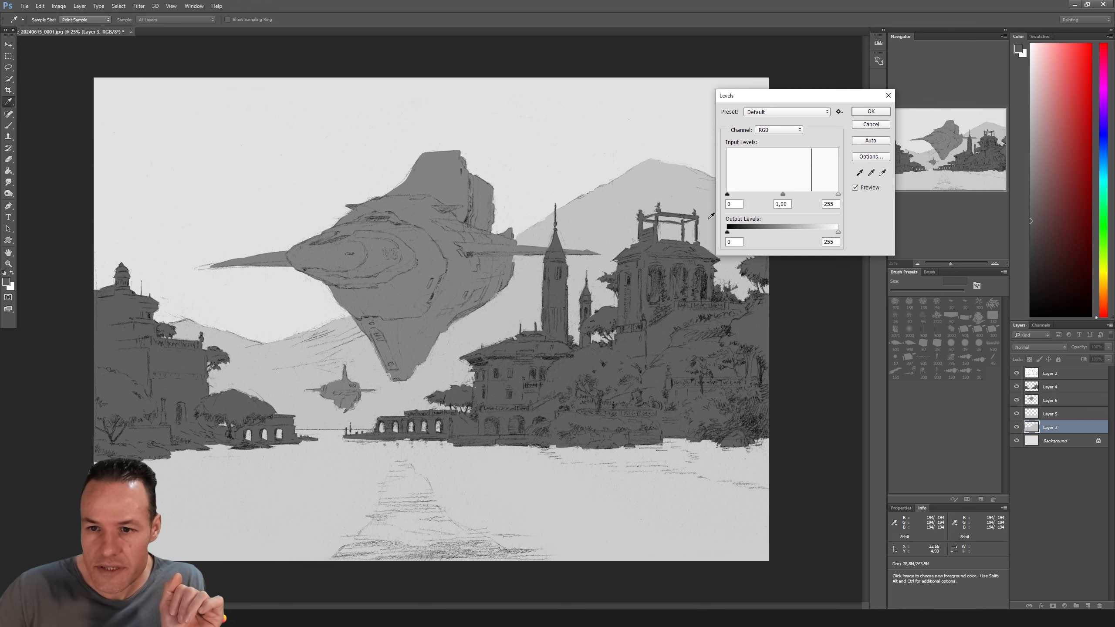
left_click_drag(782, 195, 812, 198)
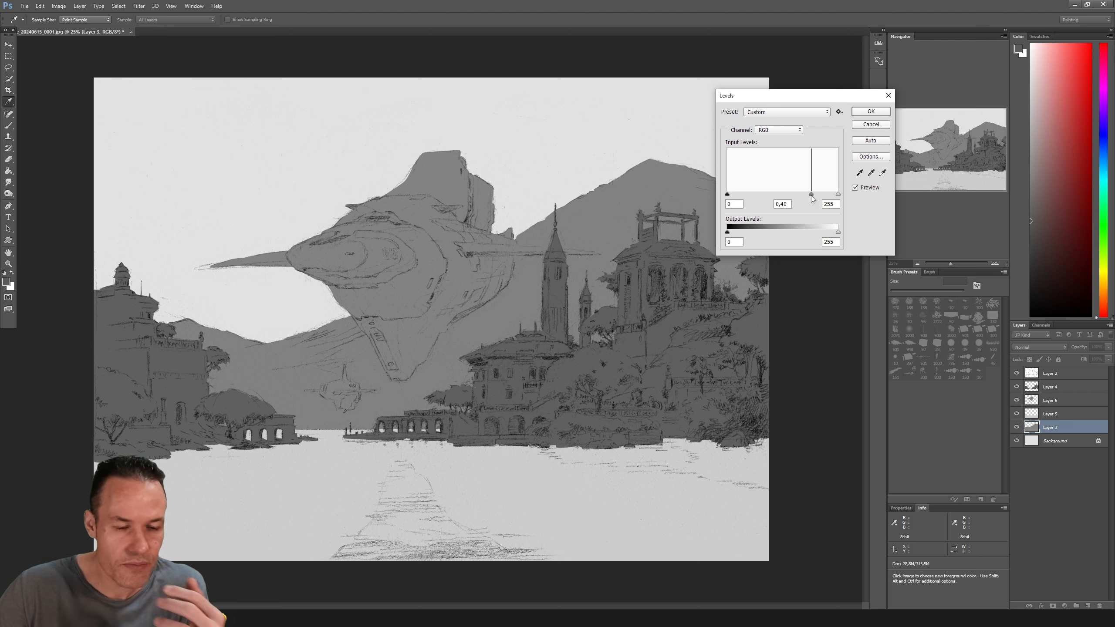
left_click_drag(811, 195, 798, 200)
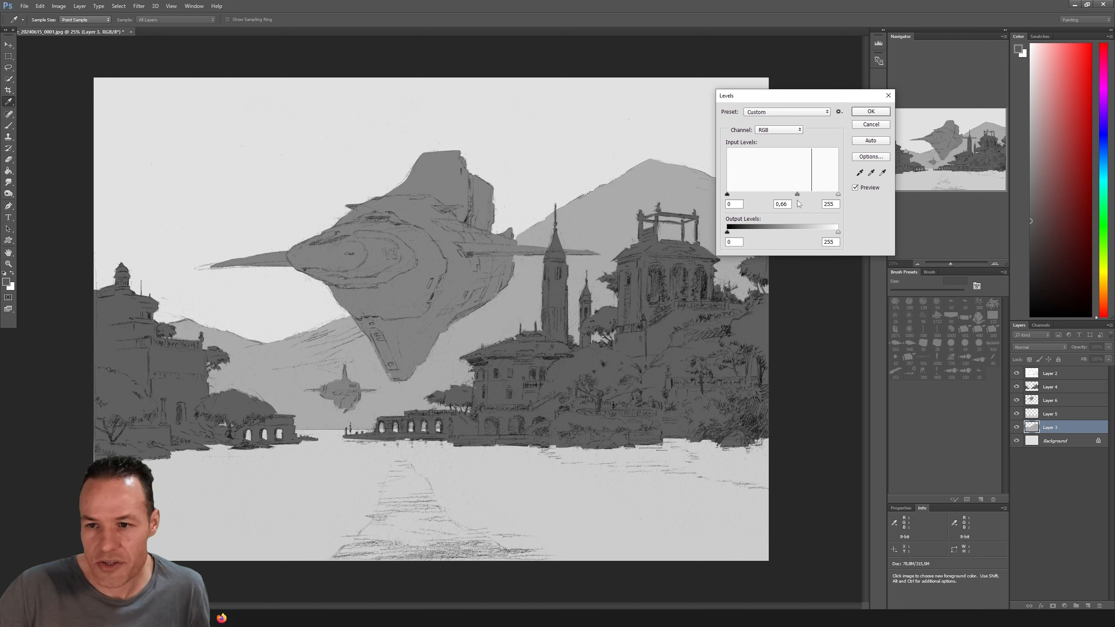
left_click_drag(797, 201, 797, 201)
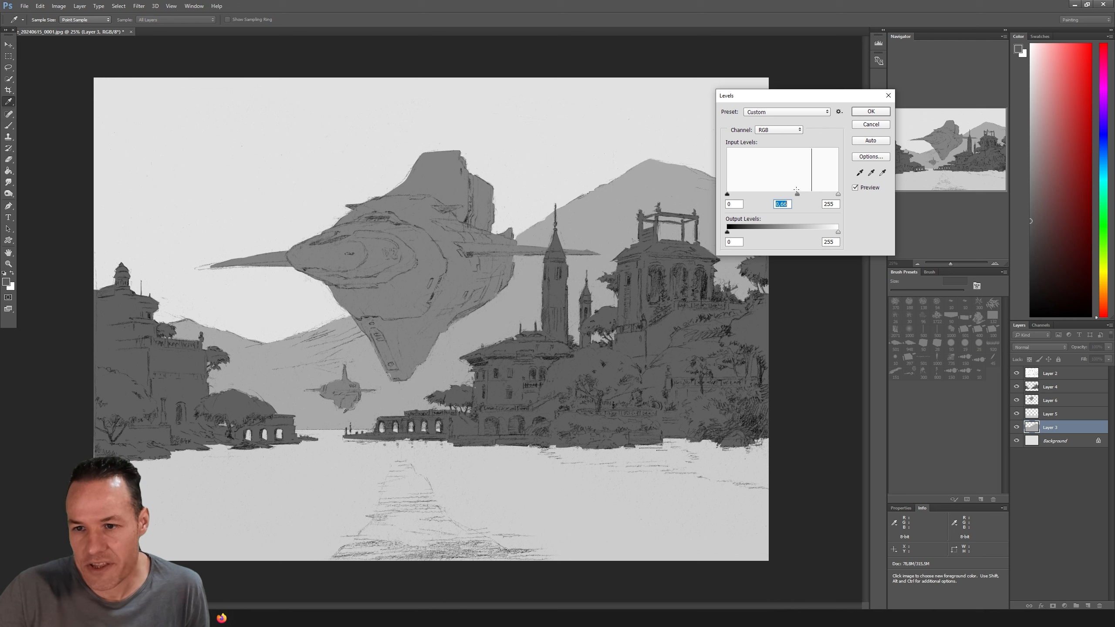
left_click(859, 189)
left_click(856, 189)
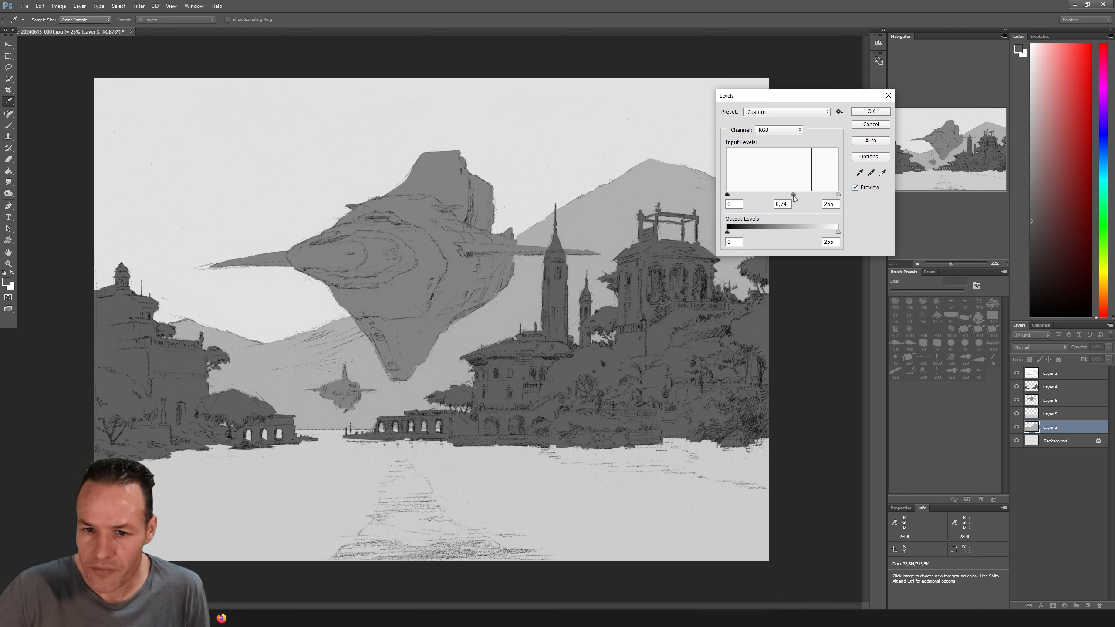
left_click(855, 188)
left_click(855, 189)
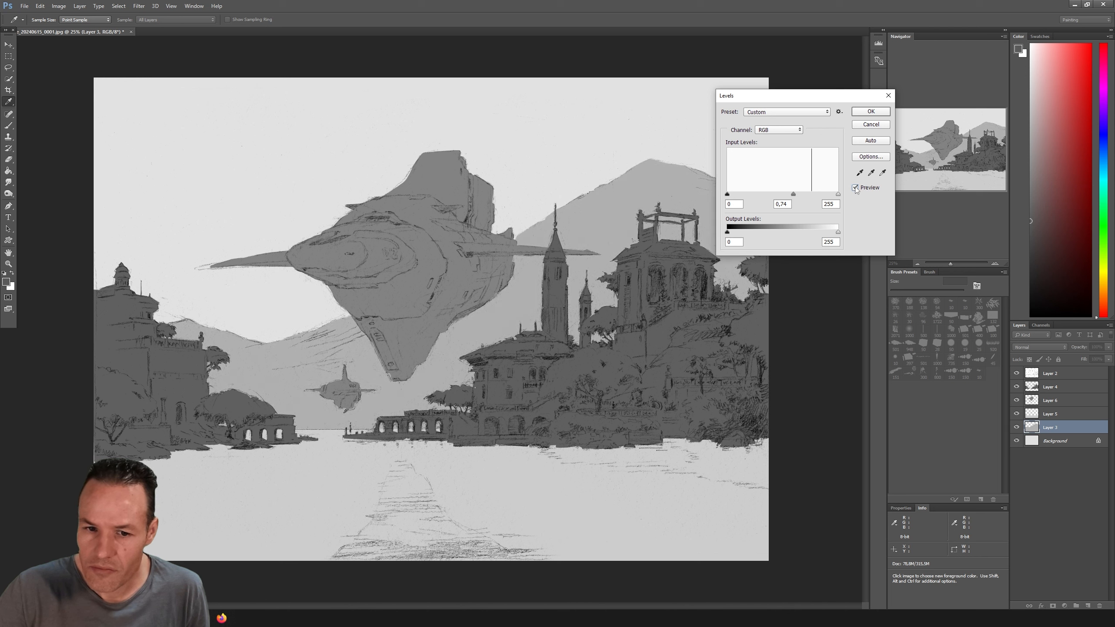
left_click(867, 113)
key("l")
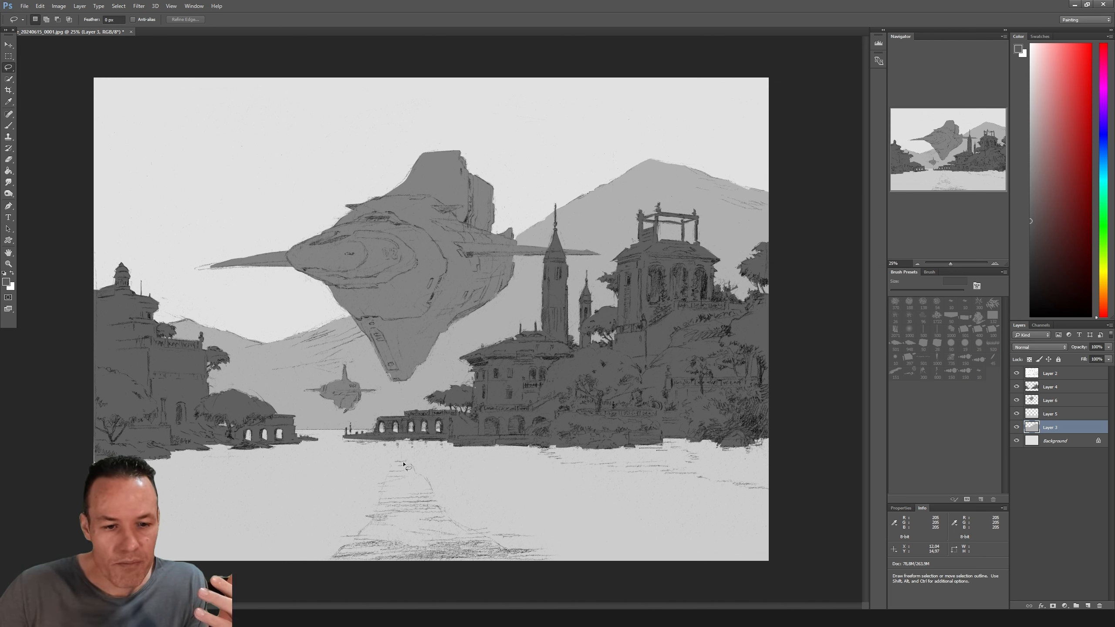
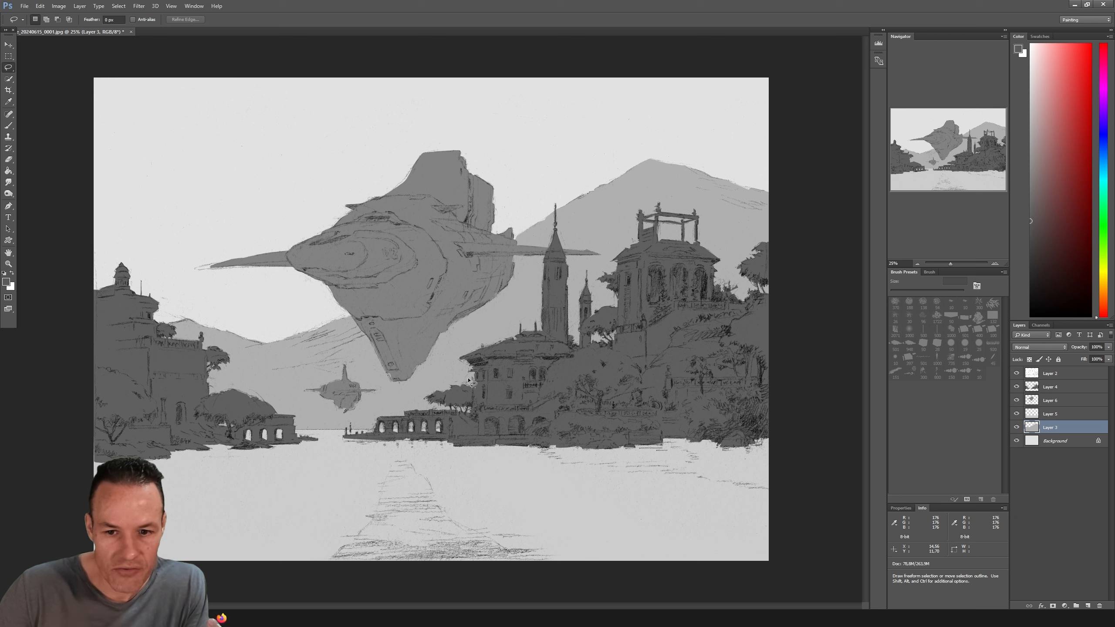
Add a new layer above Layer 2 and choose a bright red foreground color.
left_click(1058, 374)
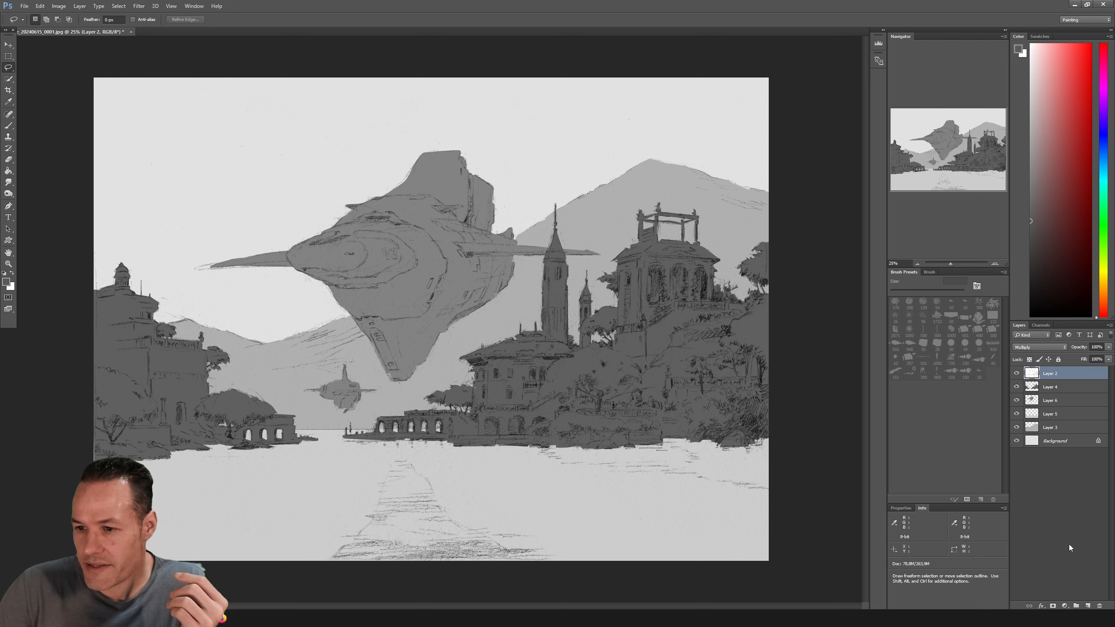
left_click(1088, 606)
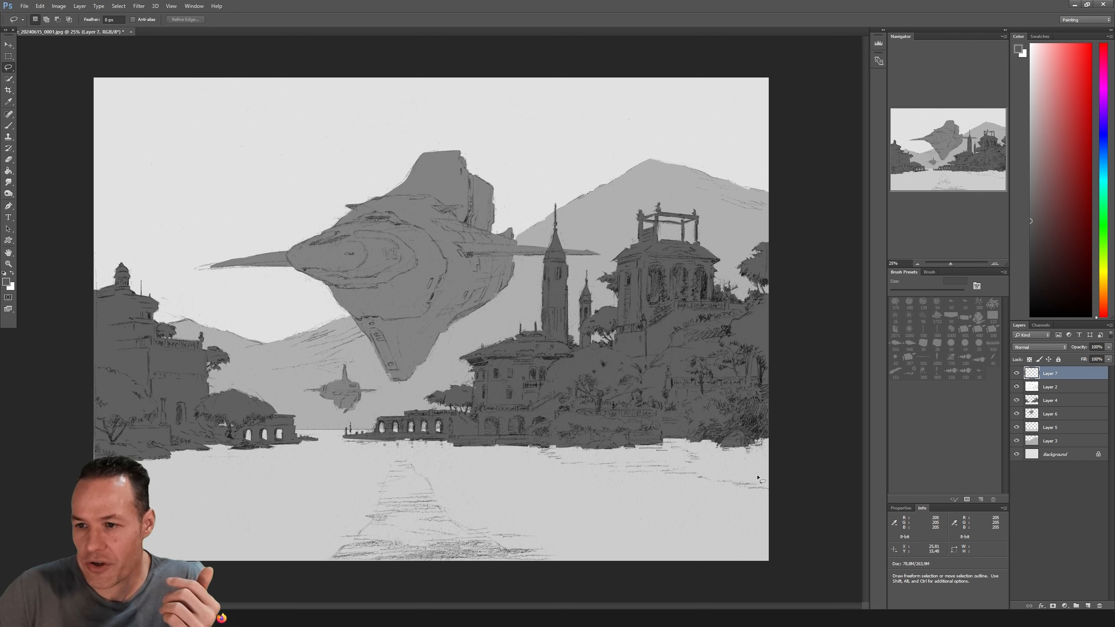
left_click(1091, 52)
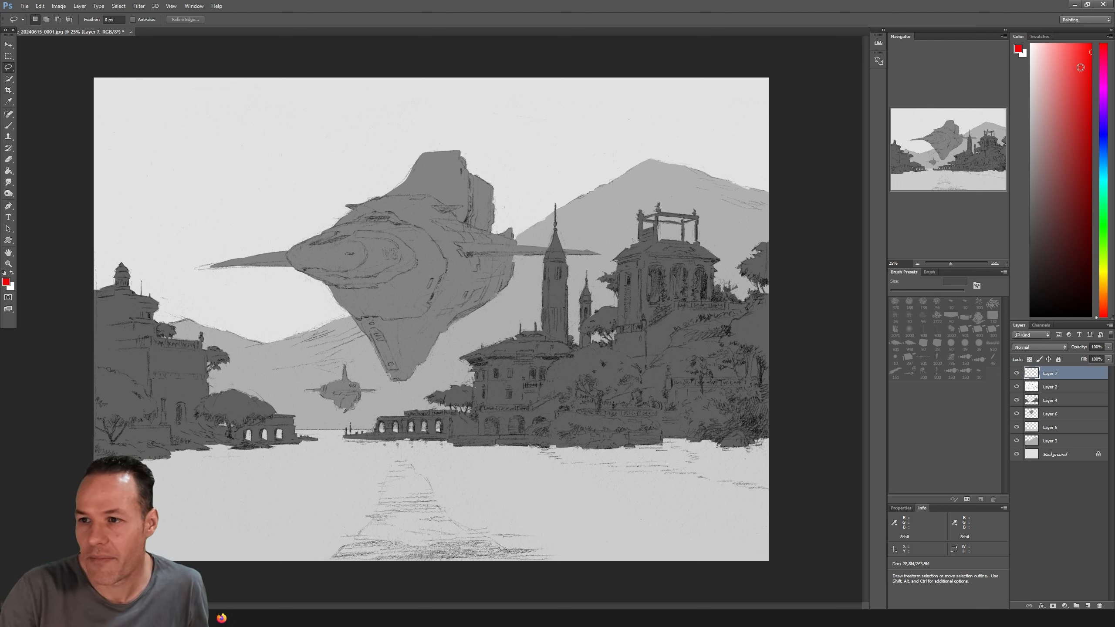
left_click(1084, 70)
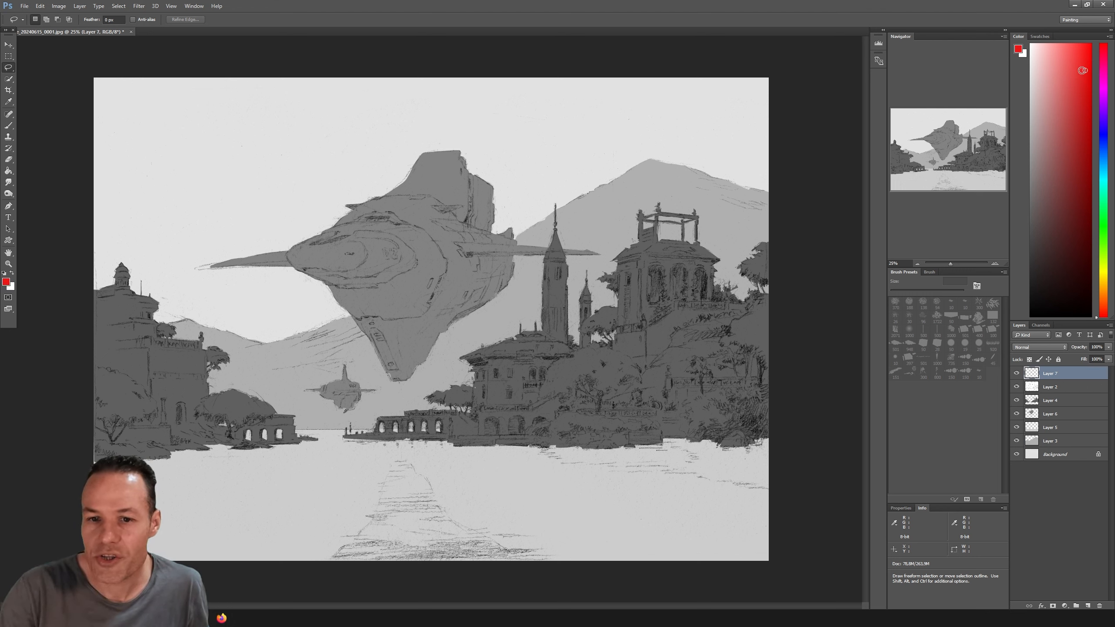
Draw a straight horizontal red line across the full image width, just above the shoreline arches, with a 3 px brush.
left_click(6, 126)
left_click(893, 291)
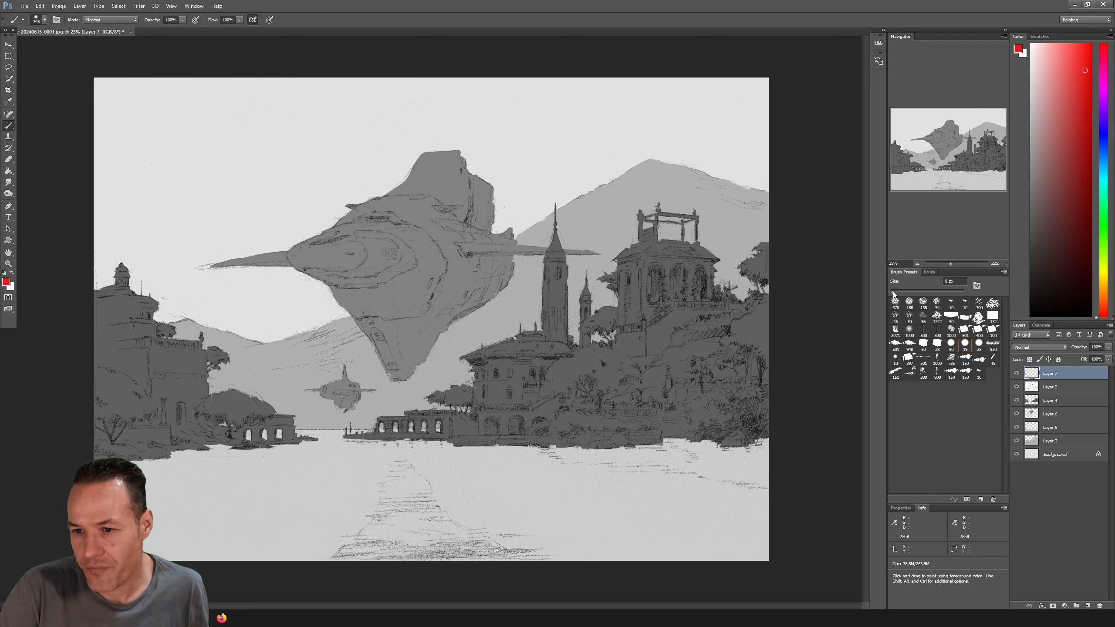
left_click_drag(893, 292, 894, 293)
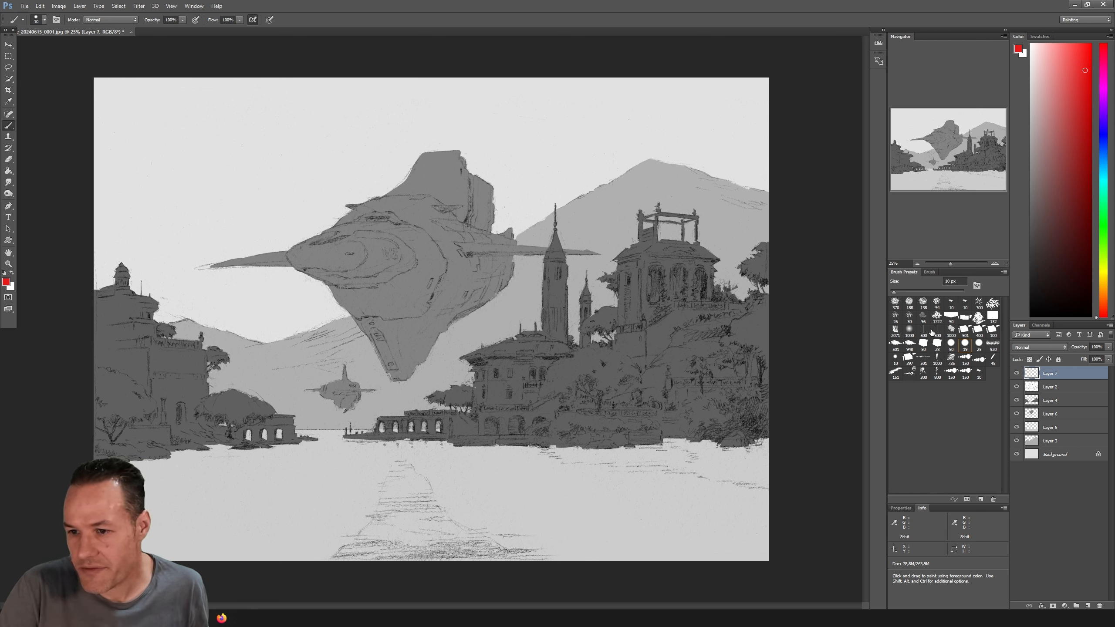
left_click_drag(894, 293, 892, 293)
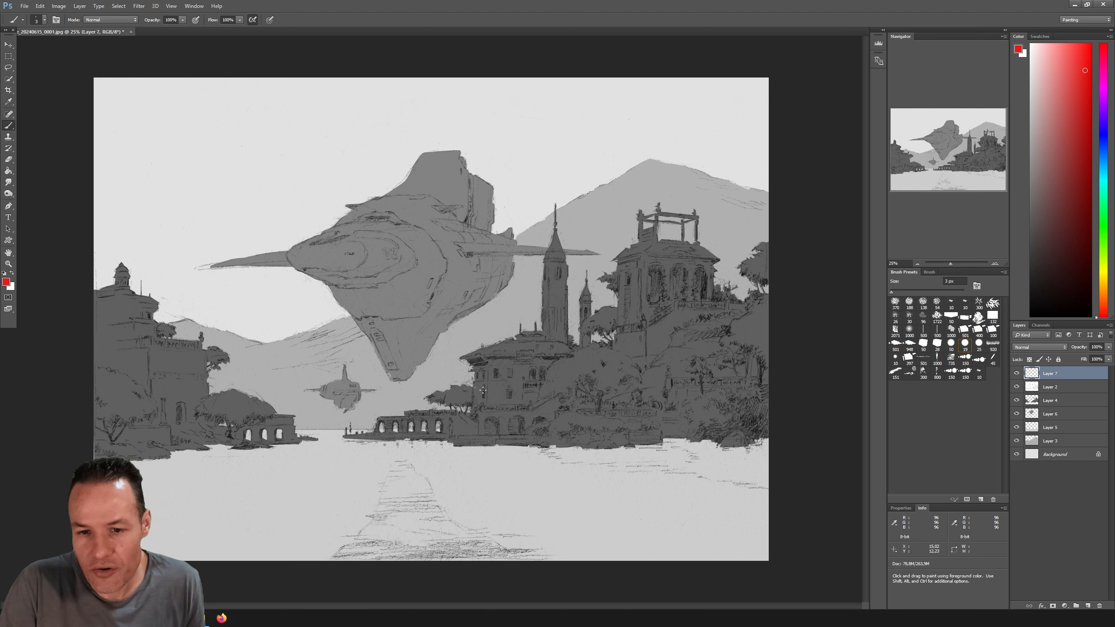
left_click_drag(84, 406, 790, 407)
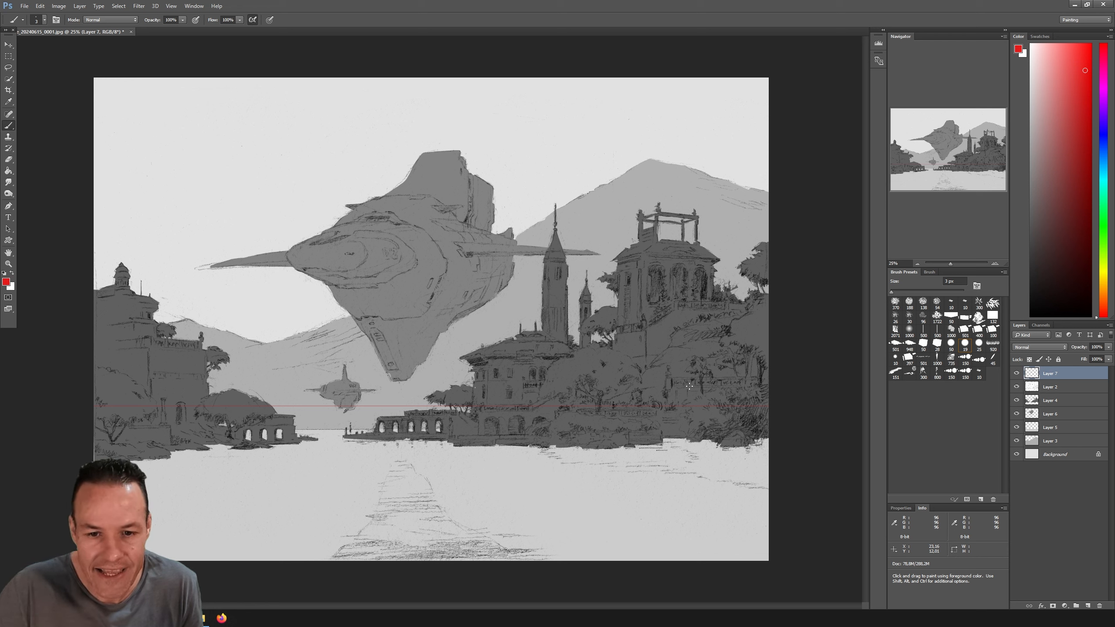
Move the red line up until it crosses the top of the large ship's lower keel, and return to the Brush tool.
left_click(8, 45)
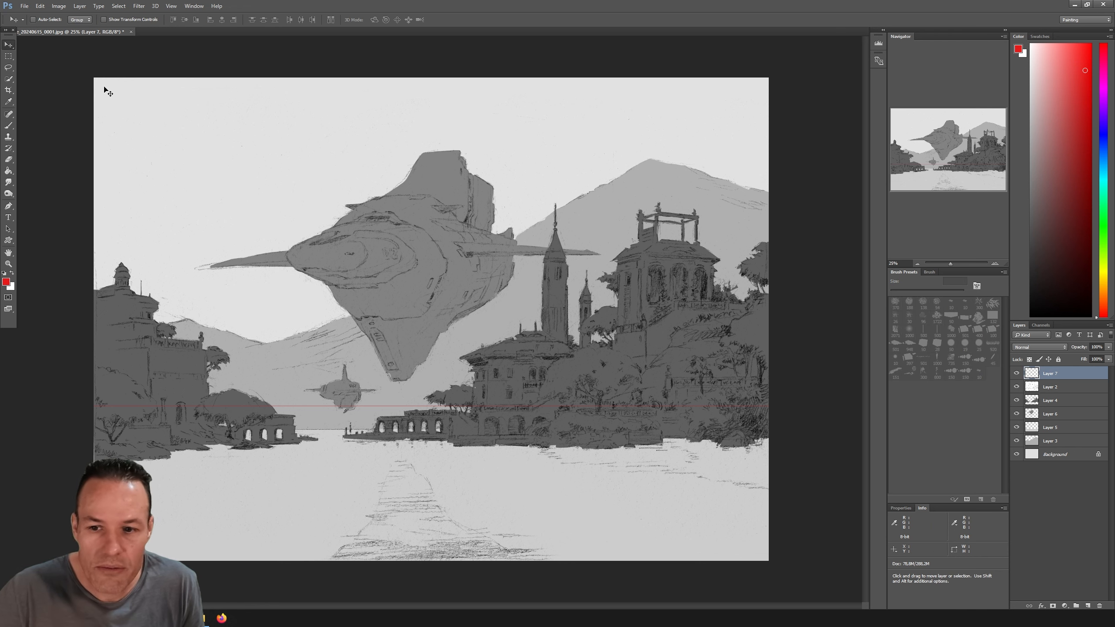
left_click_drag(536, 408, 536, 417)
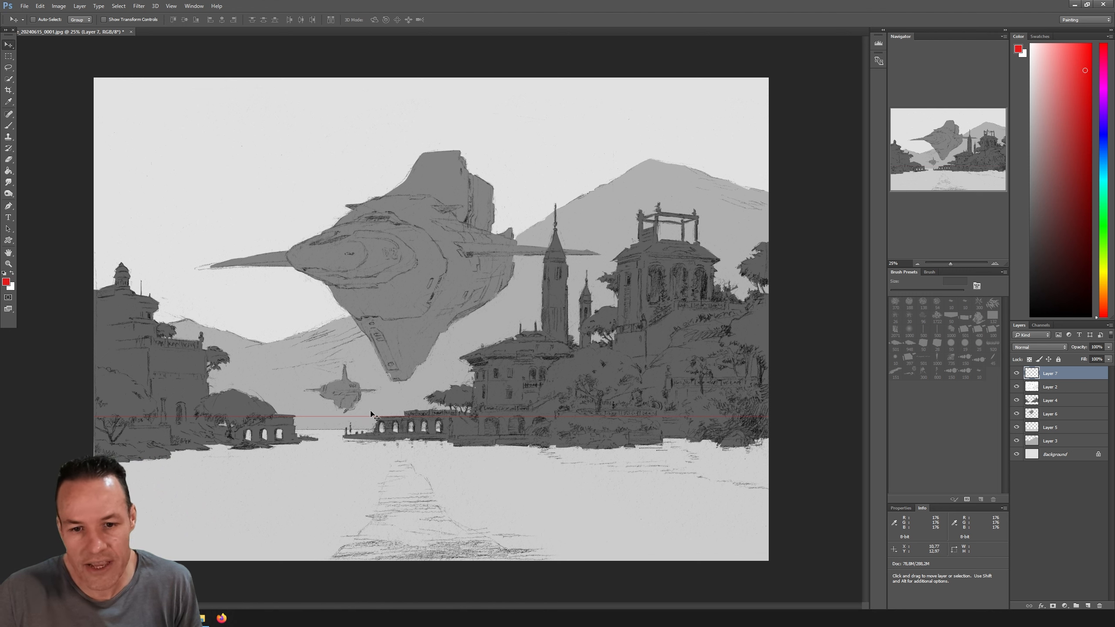
left_click_drag(364, 416, 374, 319)
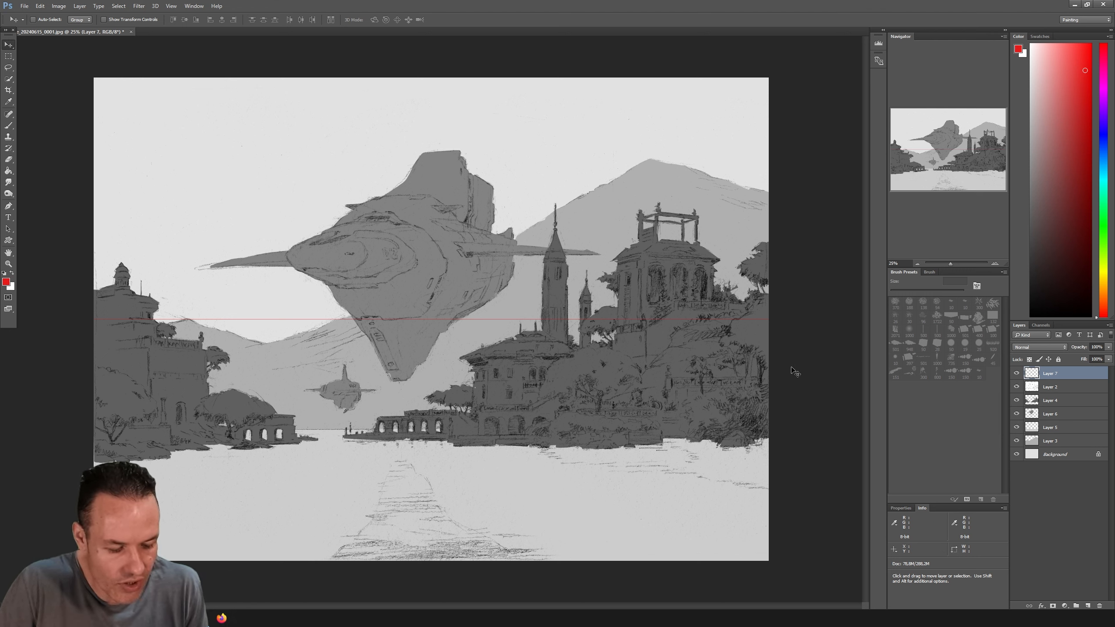
key("b")
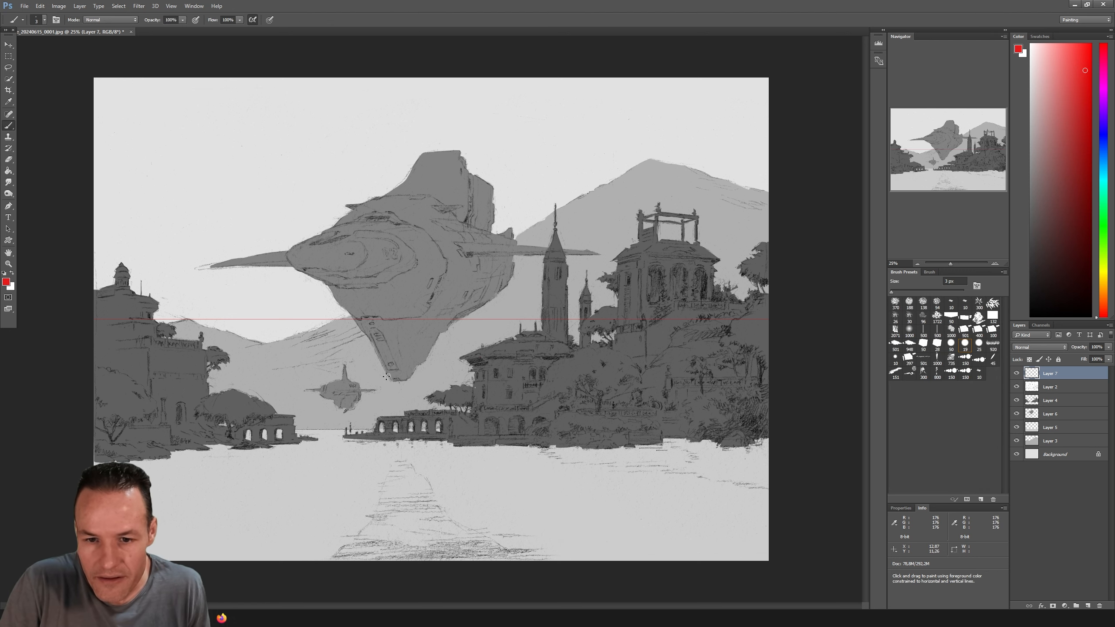
Try straight red perspective guides from the waterfront villa towards the large ship's keel, and undo them.
left_click(482, 358, "shift")
left_click(482, 362, "shift")
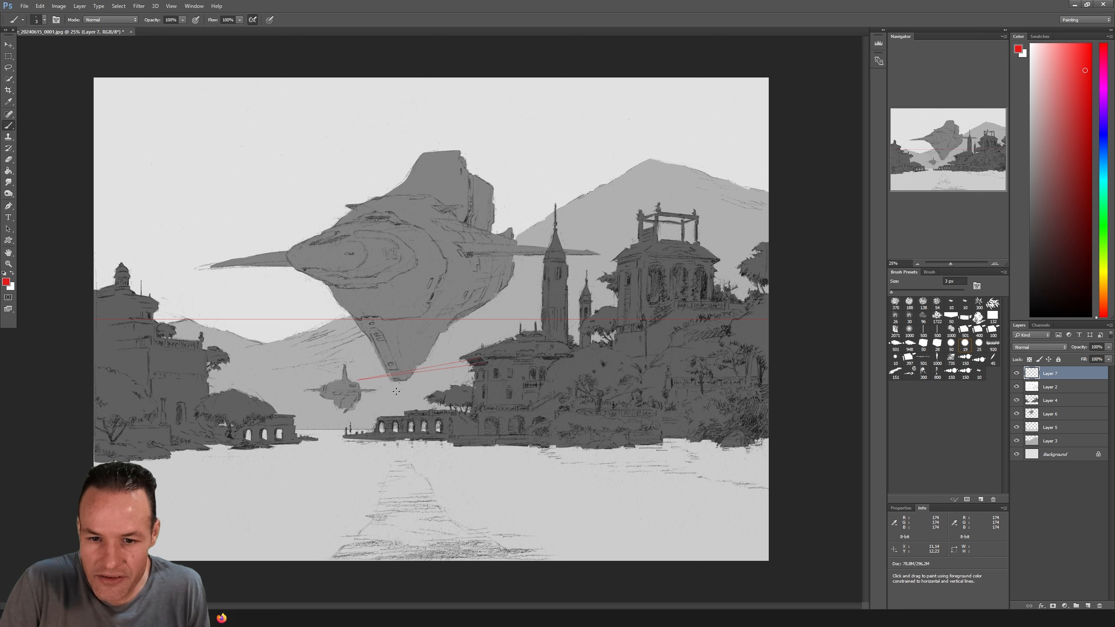
left_click_drag(485, 371, 434, 386)
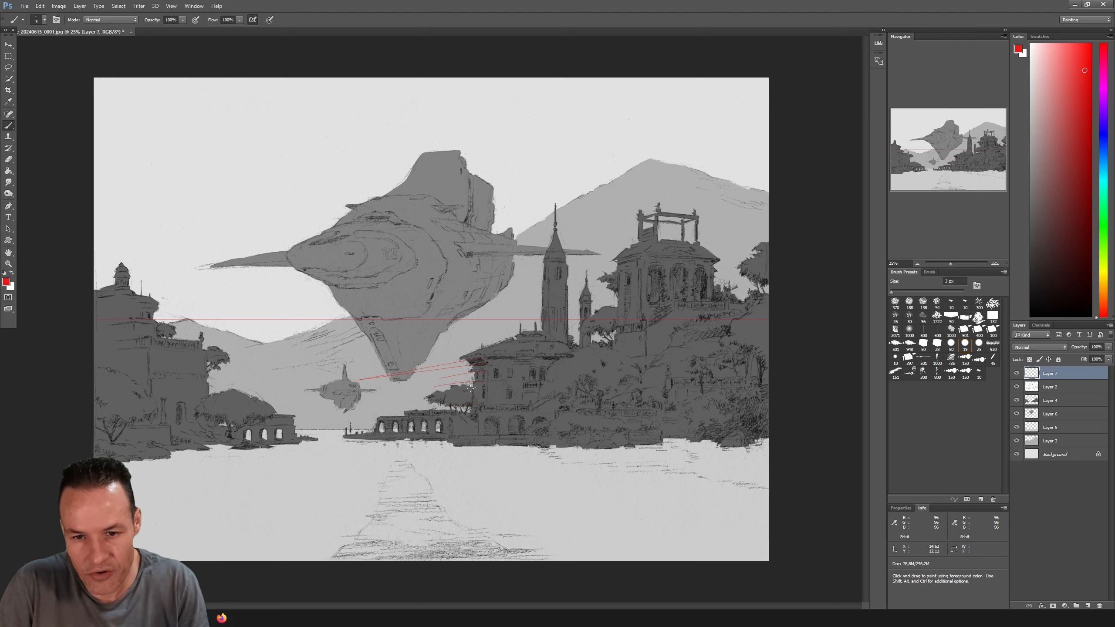
key("ctrl+alt+z")
key("ctrl+alt+z")
key("ctrl+alt+z")
key("ctrl+alt+z")
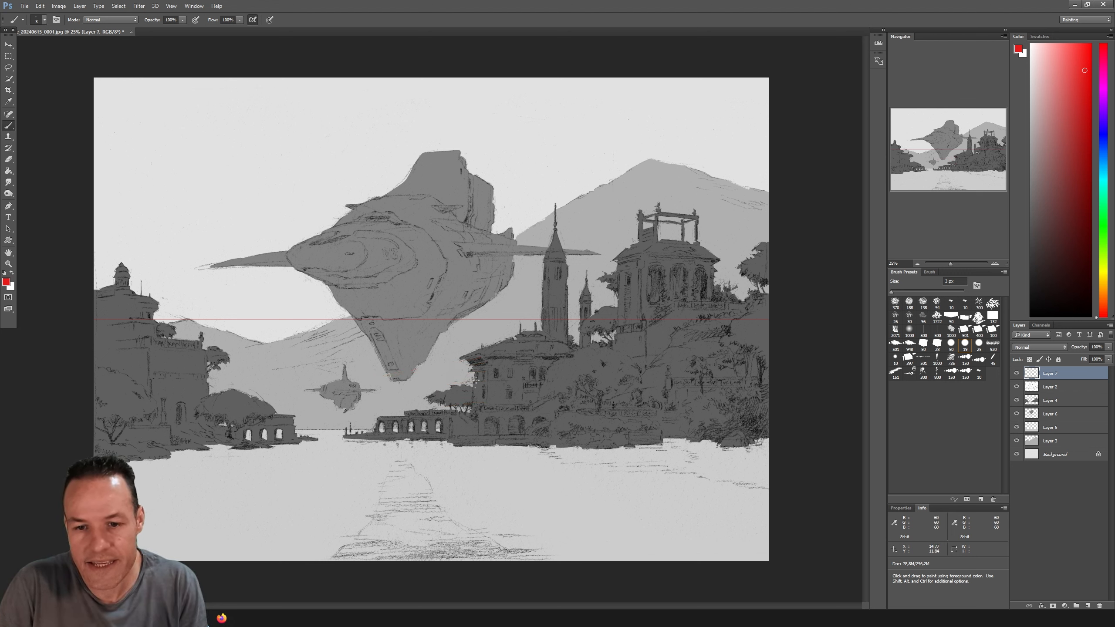
Move the horizontal red line down to the horizon, just above the shoreline arches, and return to the Brush tool.
key("v")
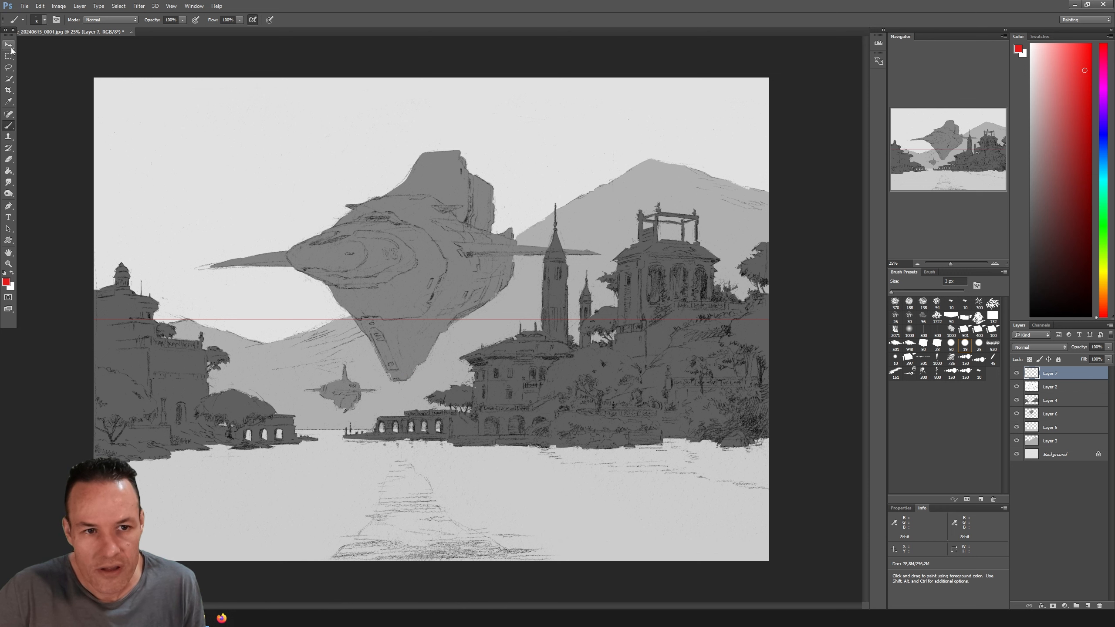
left_click_drag(312, 248, 313, 345)
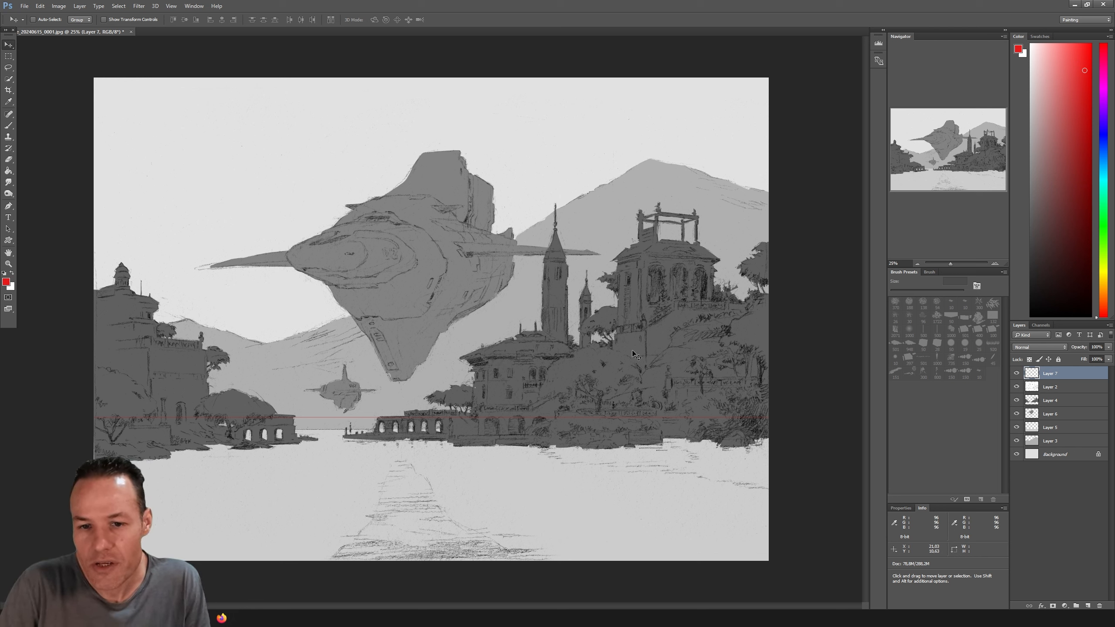
key("b")
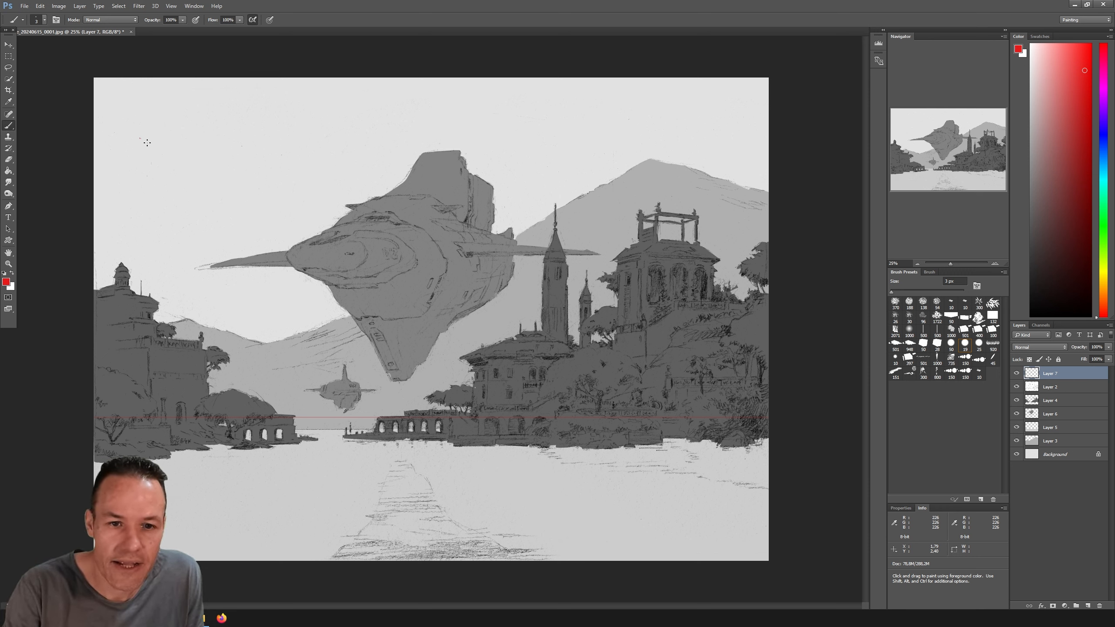
Sketch a light-direction arrow in the upper-left sky and outline the shadow side of the large ship in red.
left_click_drag(138, 138, 192, 179)
mouse_move(177, 152)
left_mouse_down()
mouse_move(190, 171)
mouse_move(167, 176)
left_mouse_up()
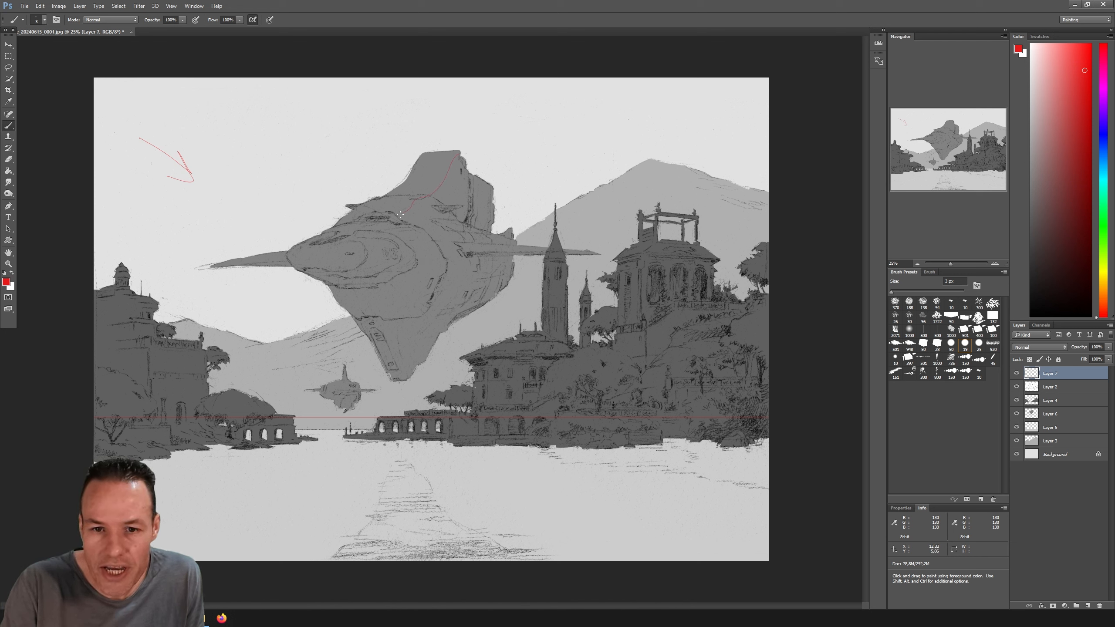
left_click_drag(371, 278, 381, 297)
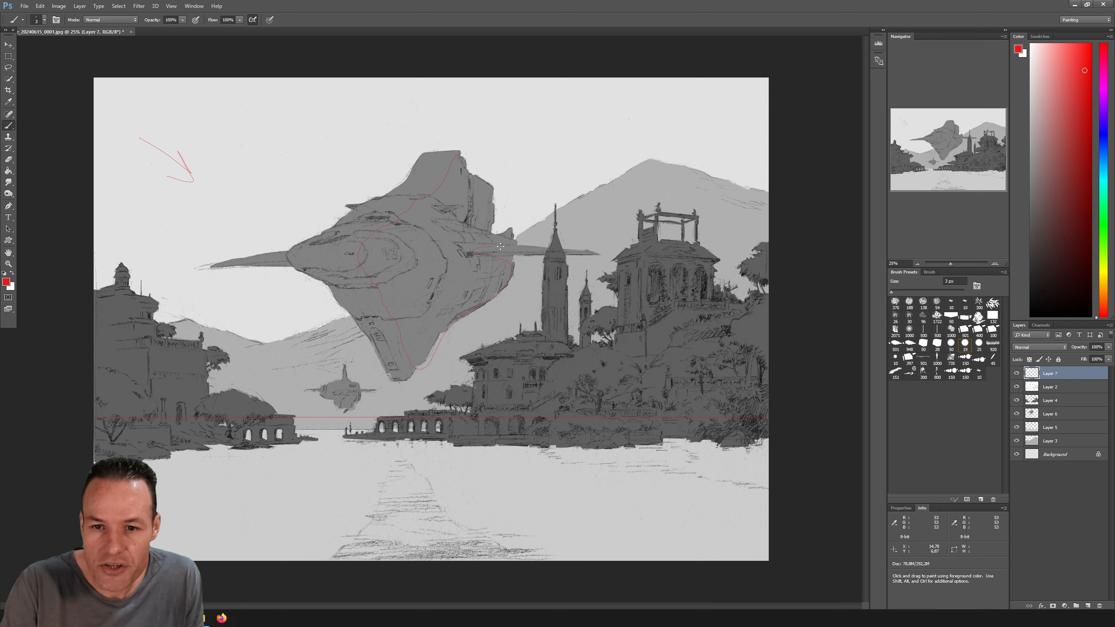
mouse_move(480, 227)
left_mouse_down()
mouse_move(492, 187)
mouse_move(470, 160)
left_mouse_up()
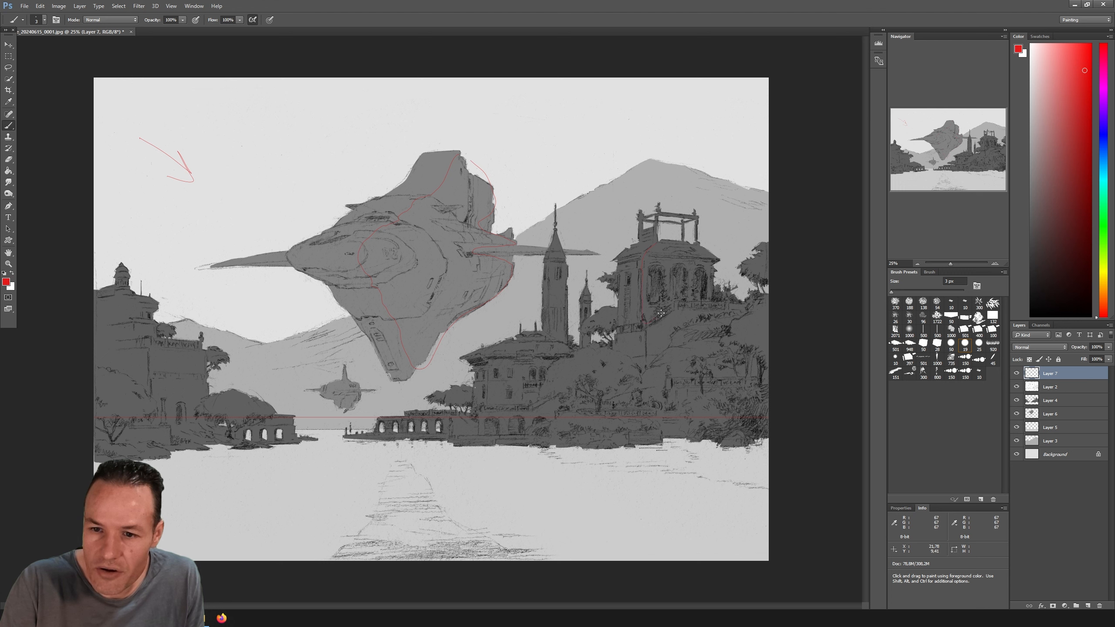
Outline the shadow areas on the hilltop building, the tall tower and the large ship's lower hull and keel.
left_click_drag(700, 241, 724, 263)
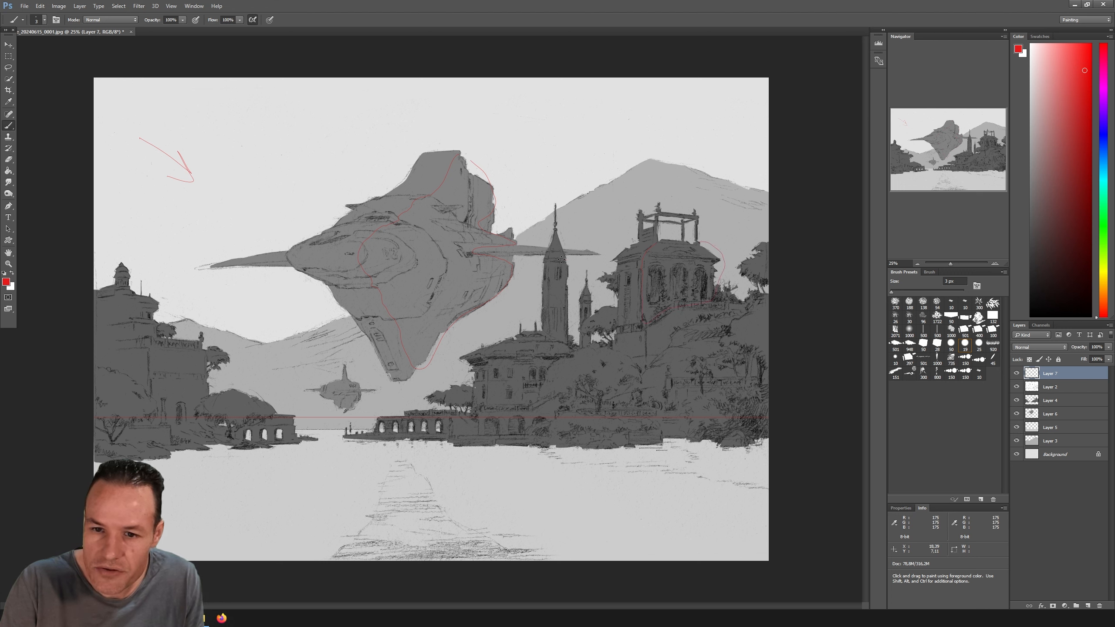
left_click_drag(571, 337, 563, 260)
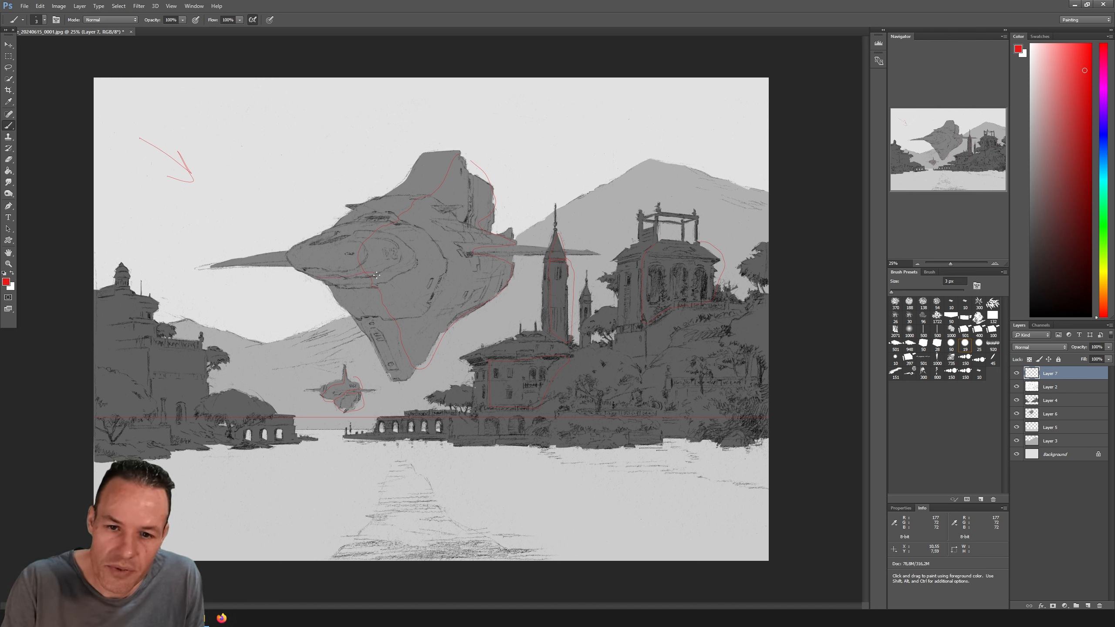
left_click_drag(309, 289, 334, 300)
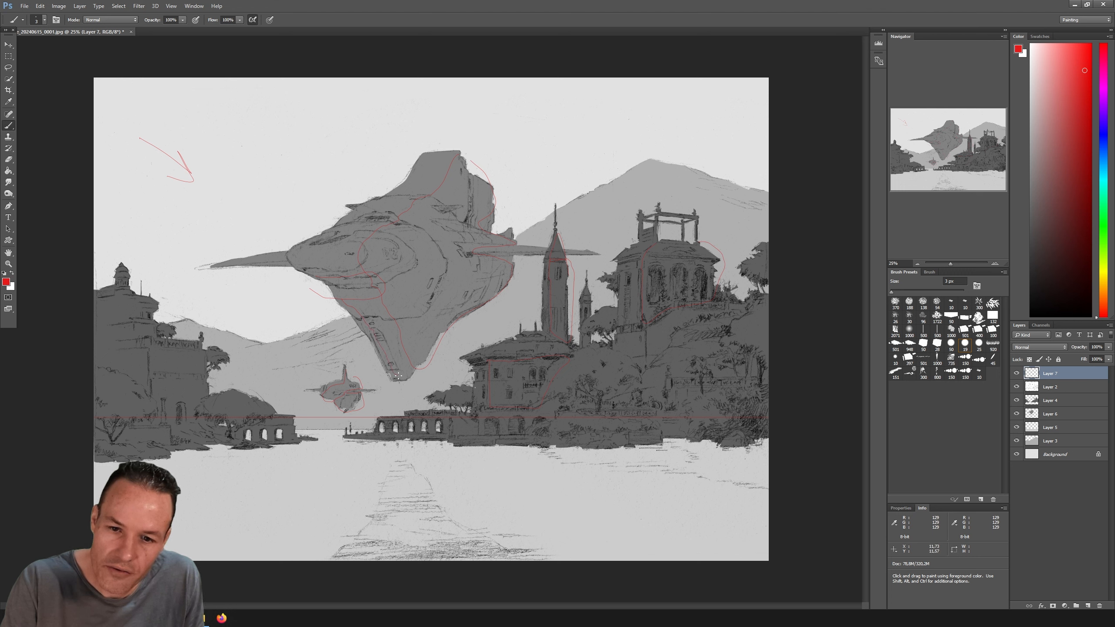
left_click_drag(398, 382, 424, 355)
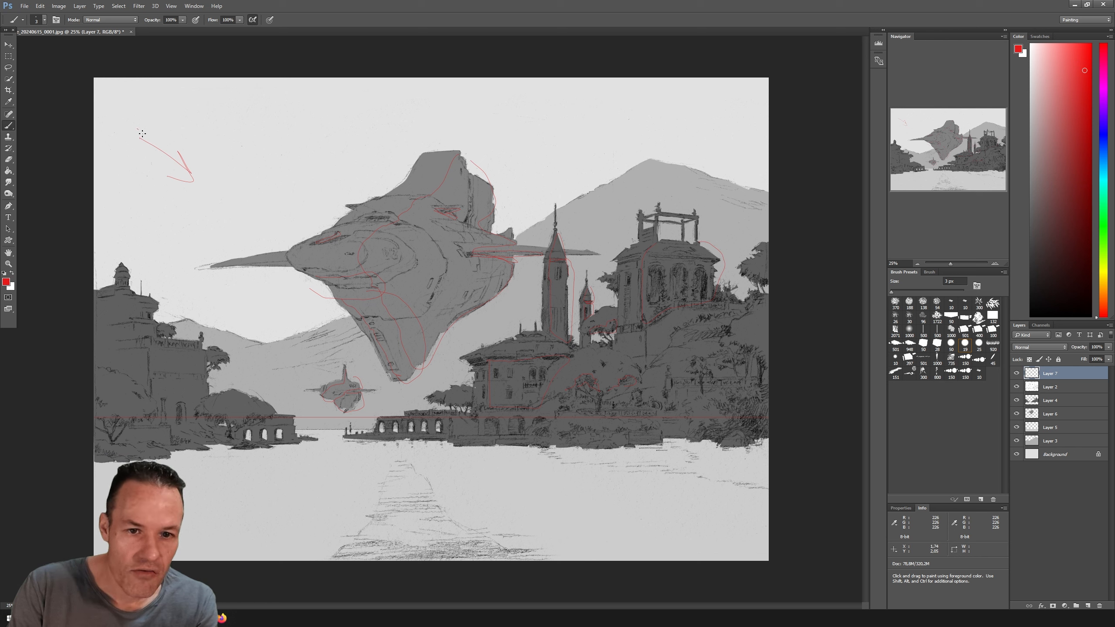
Reinforce the light arrow in the sky and draw a straight vertical red line from its start down to the horizon line.
mouse_move(138, 130)
left_mouse_down()
mouse_move(197, 183)
mouse_move(187, 156)
mouse_move(193, 184)
mouse_move(165, 181)
left_mouse_up()
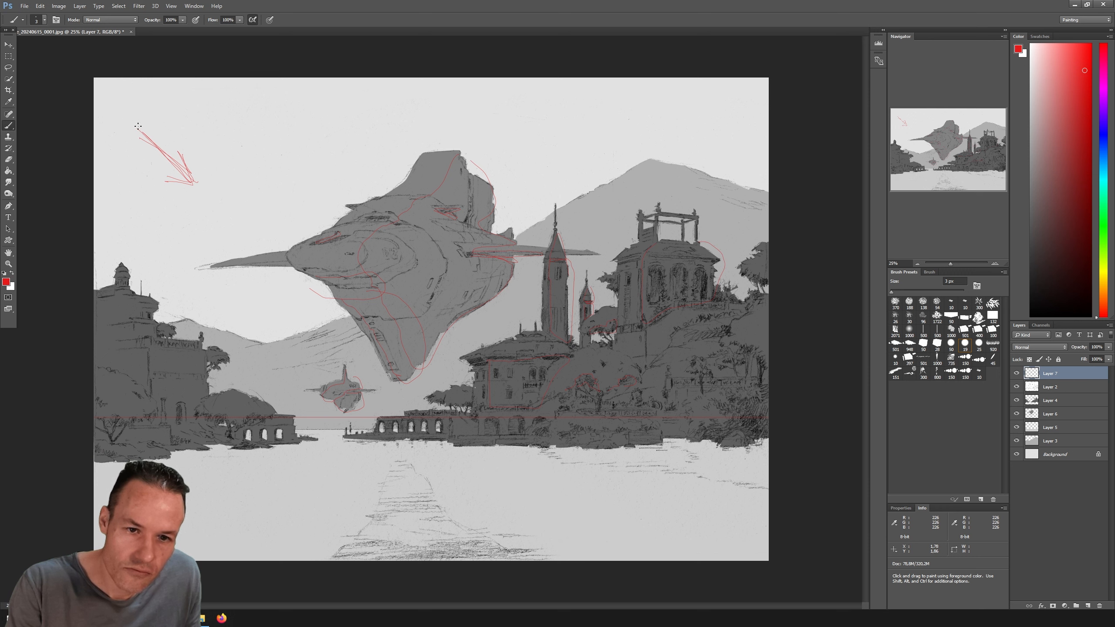
left_click_drag(135, 126, 136, 325)
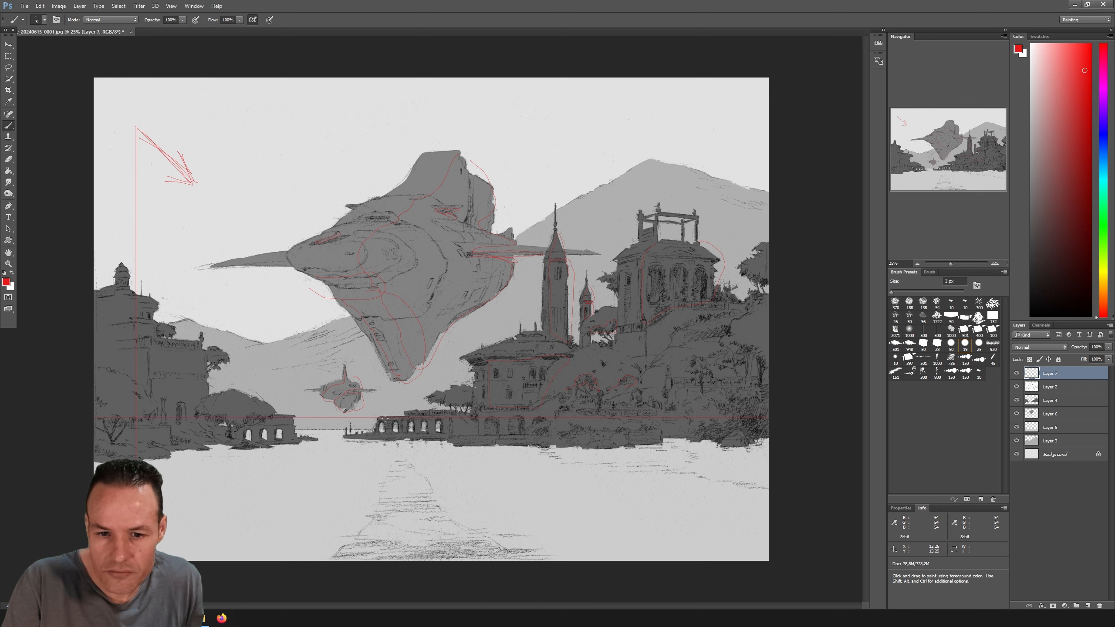
Try a diagonal guide with arrow marks from the lower-left water up to the horizon line, and erase it.
left_click(369, 417, "shift")
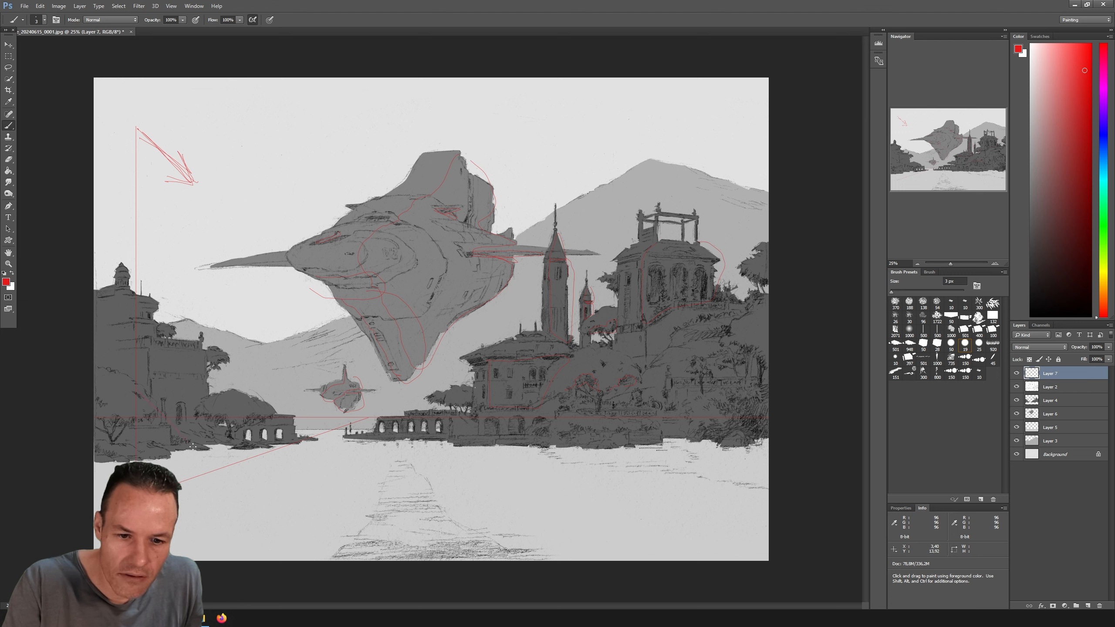
mouse_move(194, 446)
left_mouse_down()
mouse_move(218, 470)
mouse_move(207, 459)
left_mouse_up()
left_click_drag(200, 443, 207, 459)
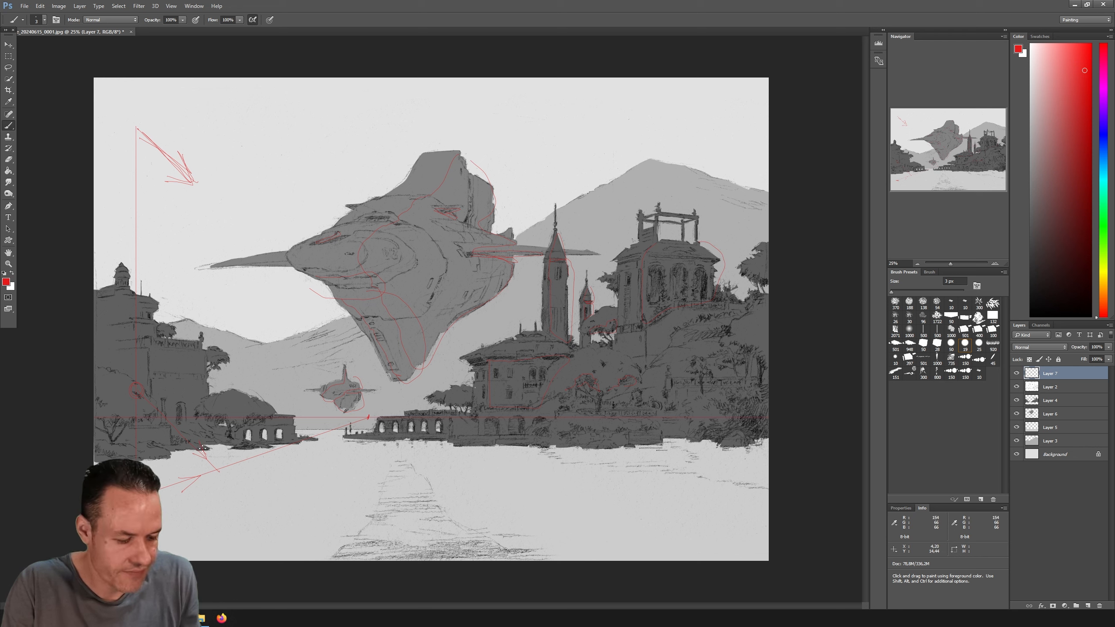
key("e")
left_click_drag(145, 397, 163, 427)
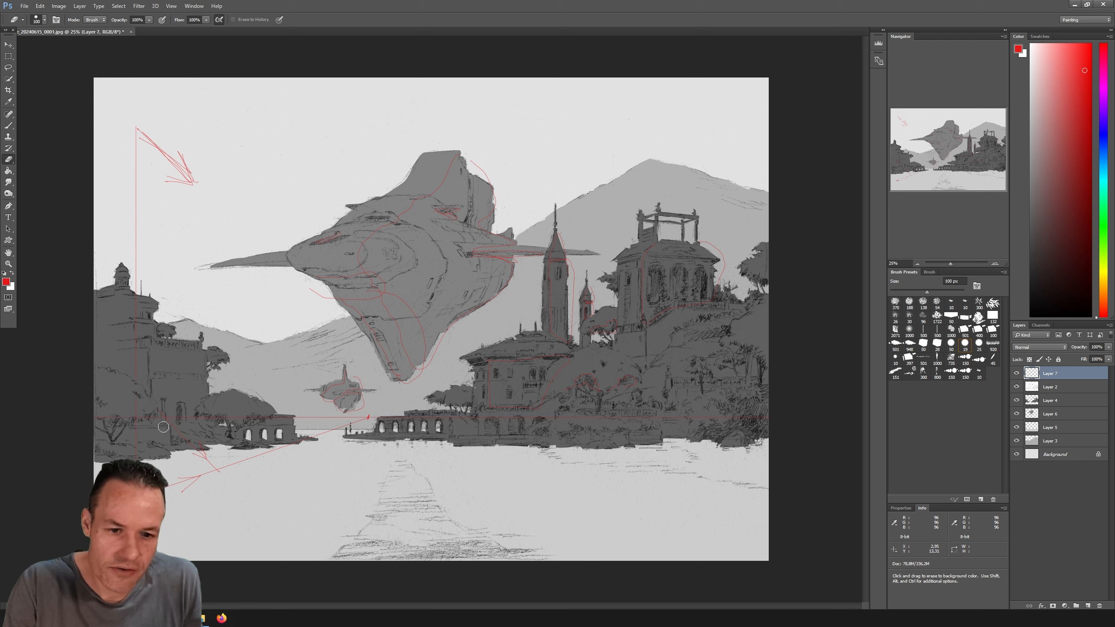
mouse_move(178, 492)
left_mouse_down()
mouse_move(202, 469)
mouse_move(195, 453)
mouse_move(239, 462)
mouse_move(361, 424)
left_mouse_up()
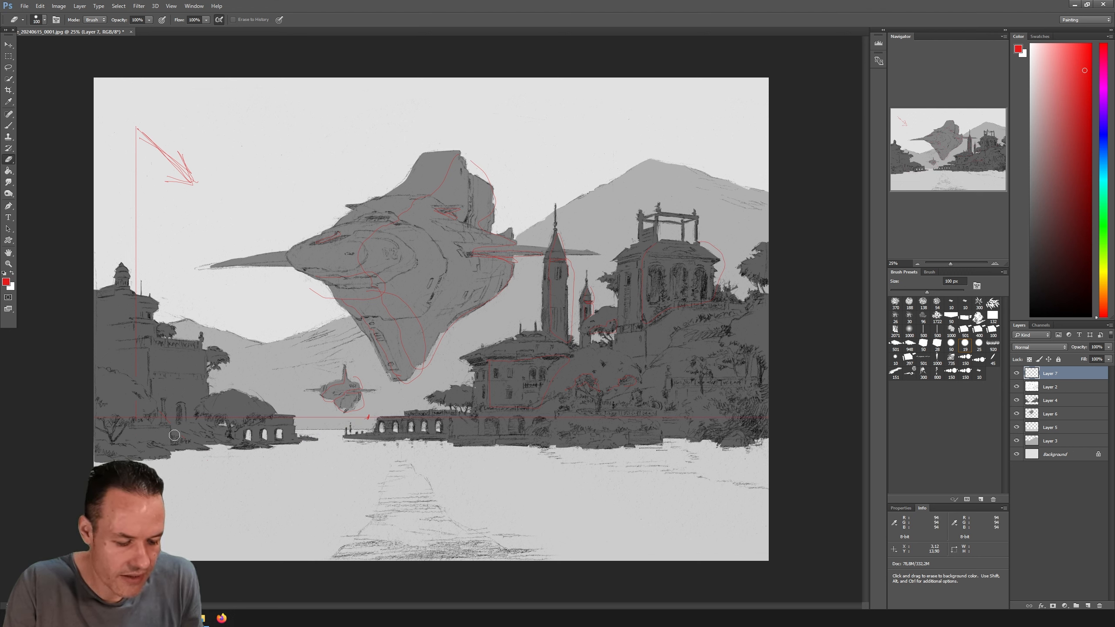
Draw a straight red line from the vertical's base on the horizon across the water to the ship's reflection, with an arrowhead.
key("b")
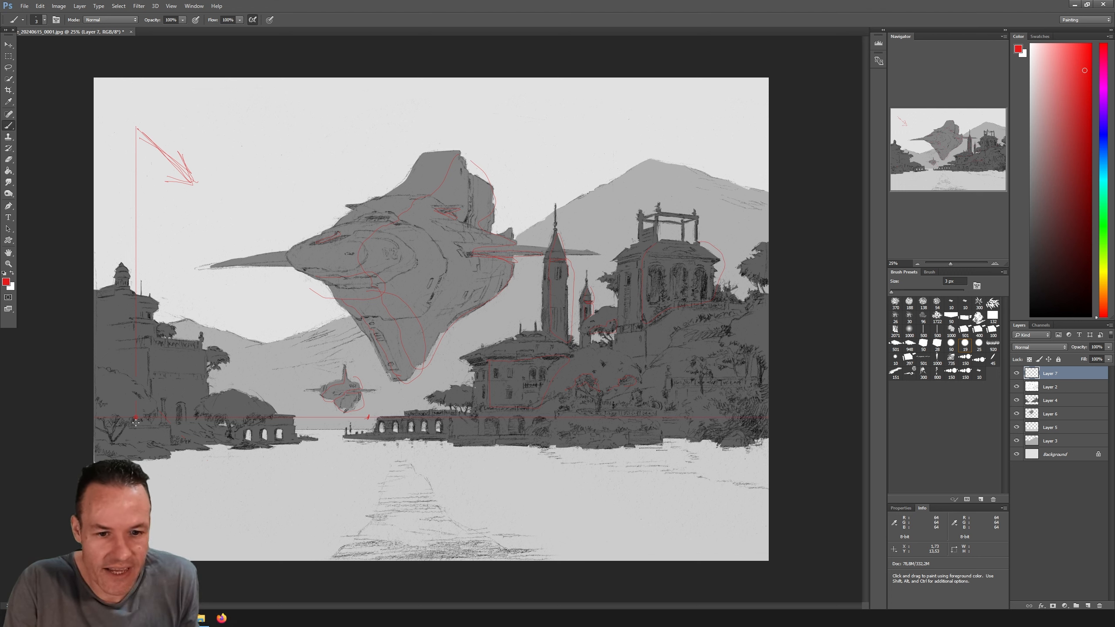
left_click(406, 483, "shift")
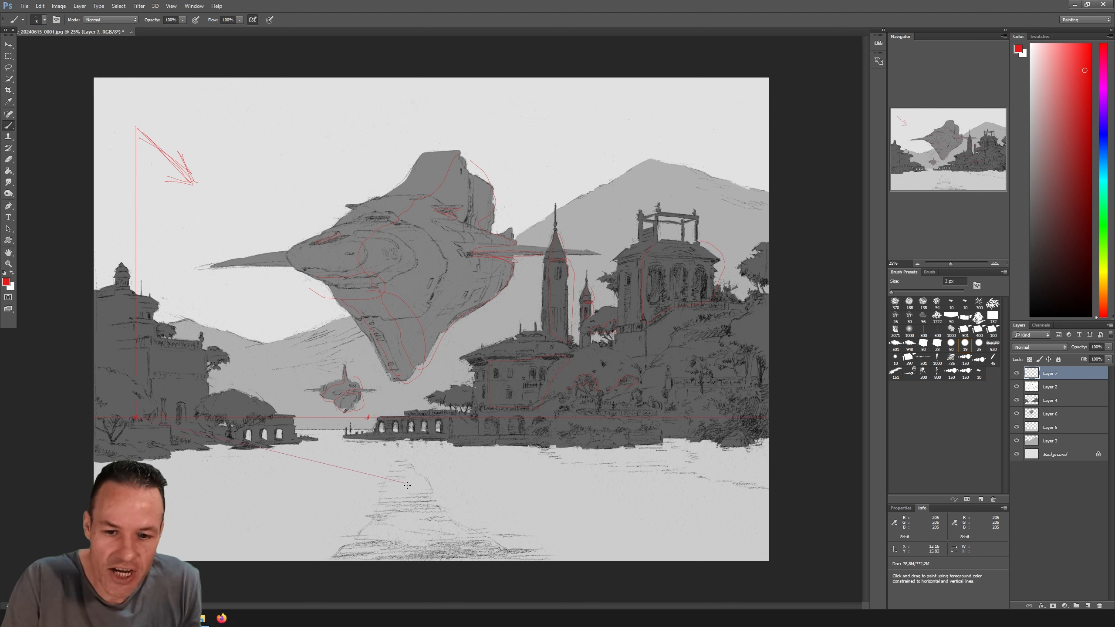
mouse_move(353, 462)
left_mouse_down()
mouse_move(372, 476)
mouse_move(336, 480)
left_mouse_up()
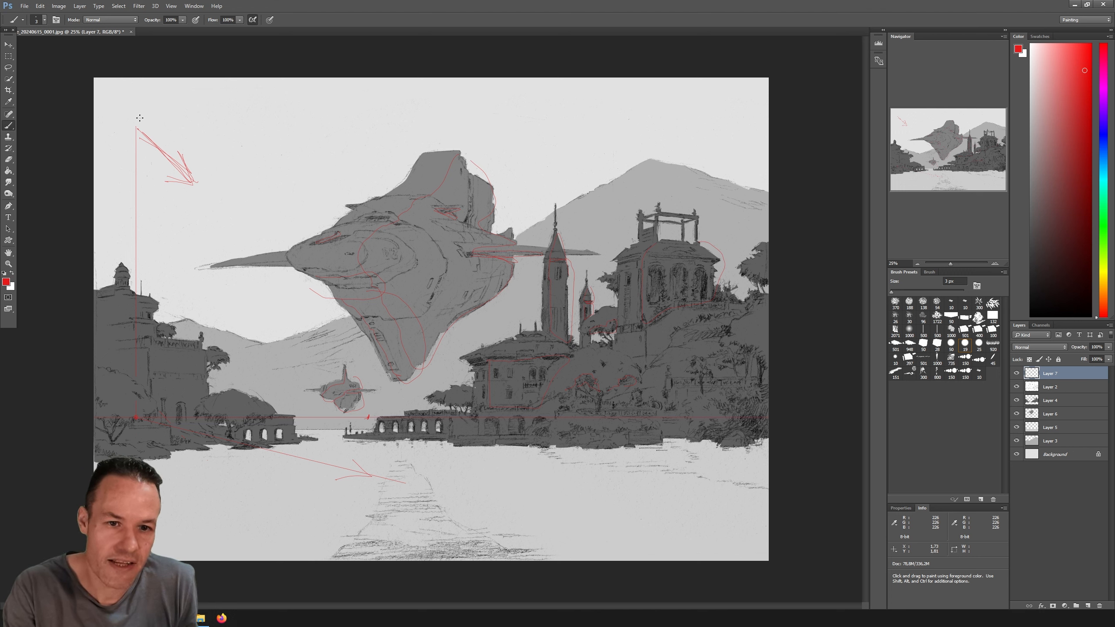
Circle the sun position at the sky arrow's start, strengthen the water arrowhead, and trace the waterline below the villa.
mouse_move(139, 112)
left_mouse_down()
mouse_move(118, 125)
mouse_move(156, 133)
mouse_move(128, 113)
left_mouse_up()
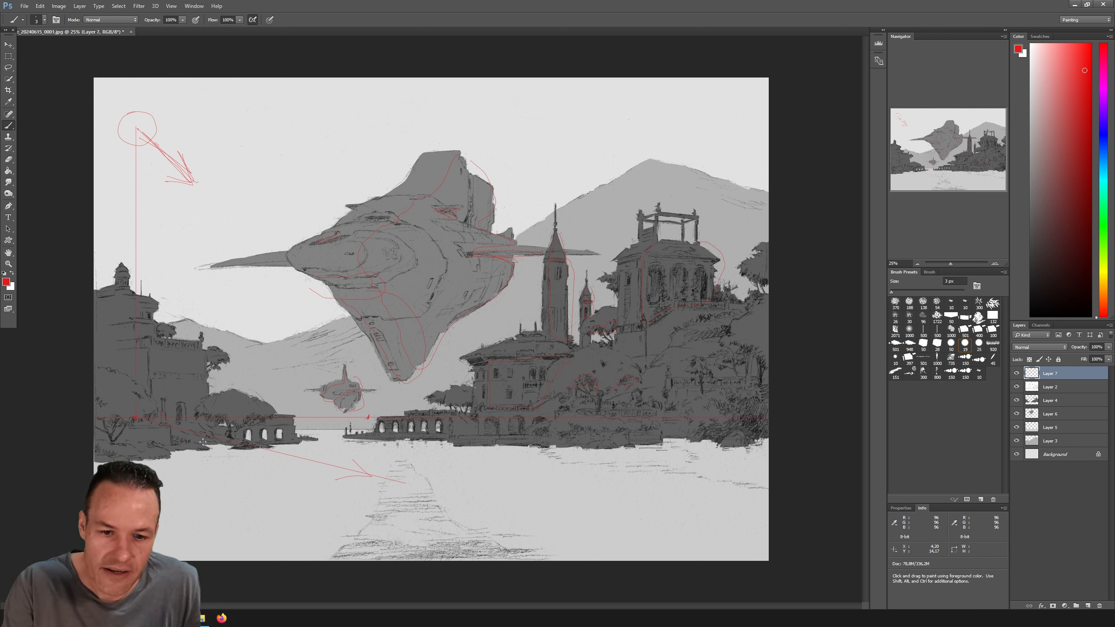
mouse_move(356, 464)
left_mouse_down()
mouse_move(339, 479)
mouse_move(377, 476)
left_mouse_up()
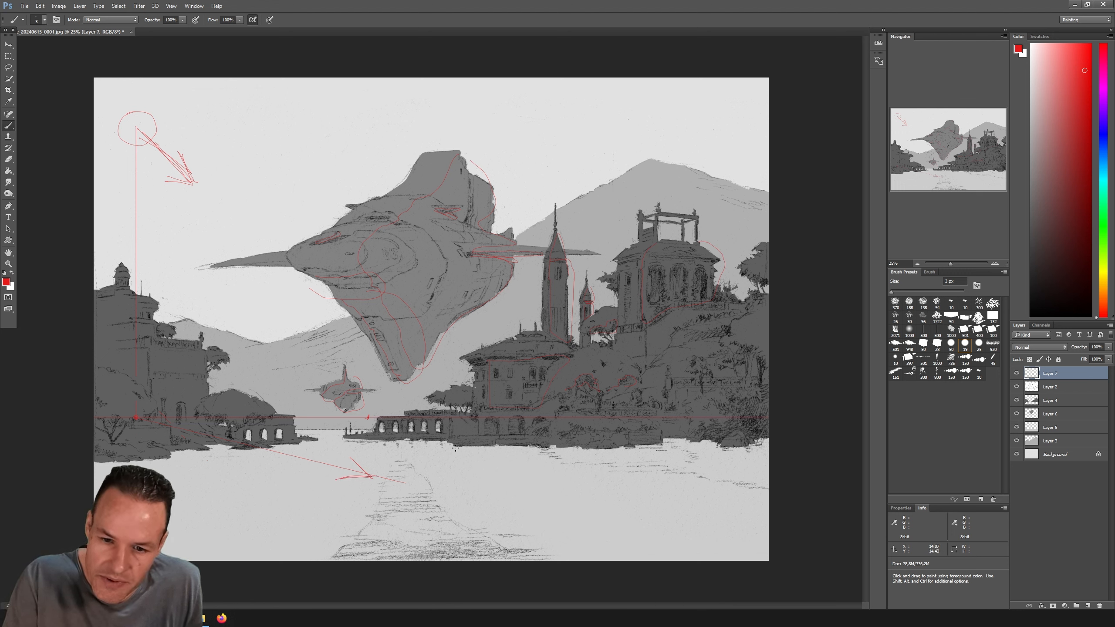
left_click_drag(455, 447, 502, 448)
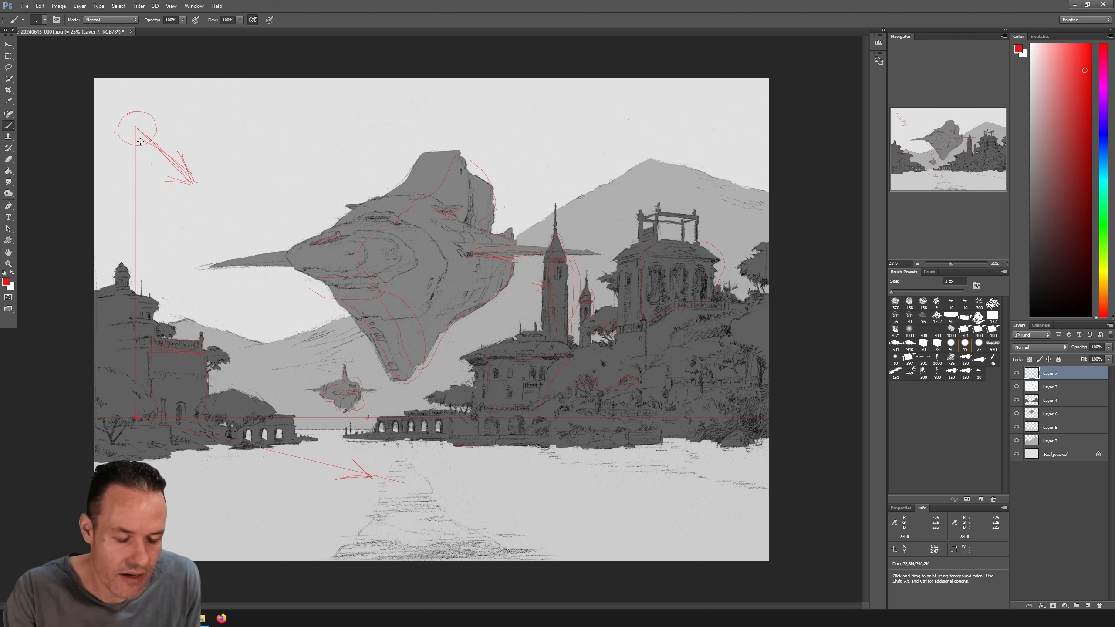
Erase the sun circle and sky arrow, and extend the vertical line to the image's top edge with an upward arrowhead.
key("e")
mouse_move(148, 113)
left_mouse_down()
mouse_move(144, 149)
mouse_move(117, 130)
mouse_move(186, 192)
left_mouse_up()
key("b")
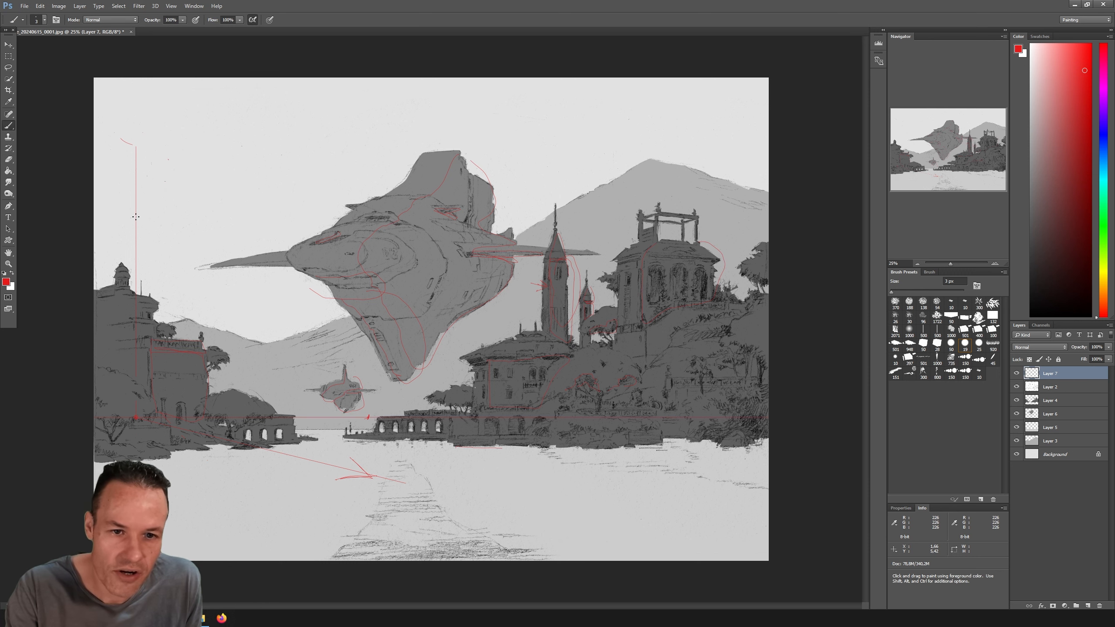
left_click_drag(136, 217, 136, 78)
mouse_move(129, 121)
left_mouse_down()
mouse_move(136, 111)
mouse_move(148, 136)
left_mouse_up()
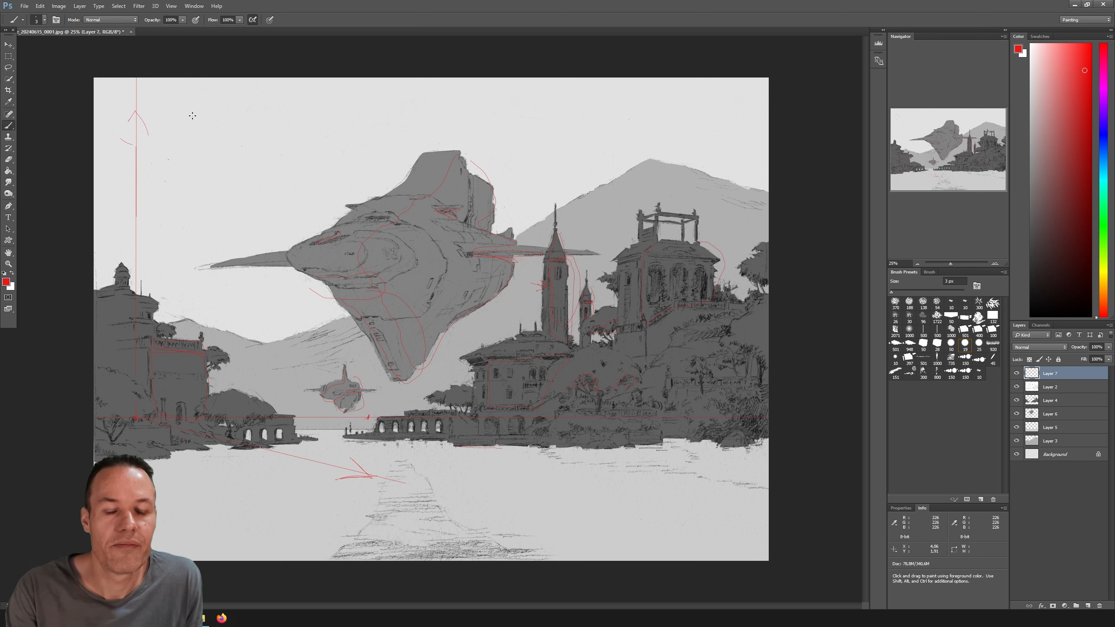
left_click_drag(133, 77, 150, 77)
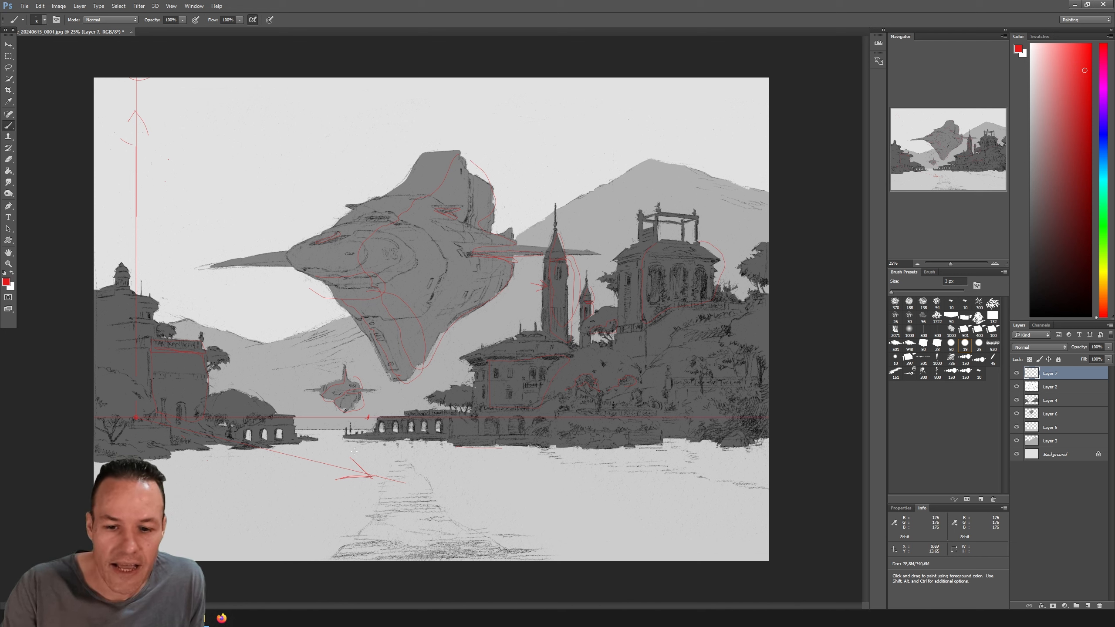
Draw a light ray from above the image to the water arrowhead, mark its direction, and extend the water guide towards the lower right.
left_click(372, 476)
left_click(173, 67, "shift")
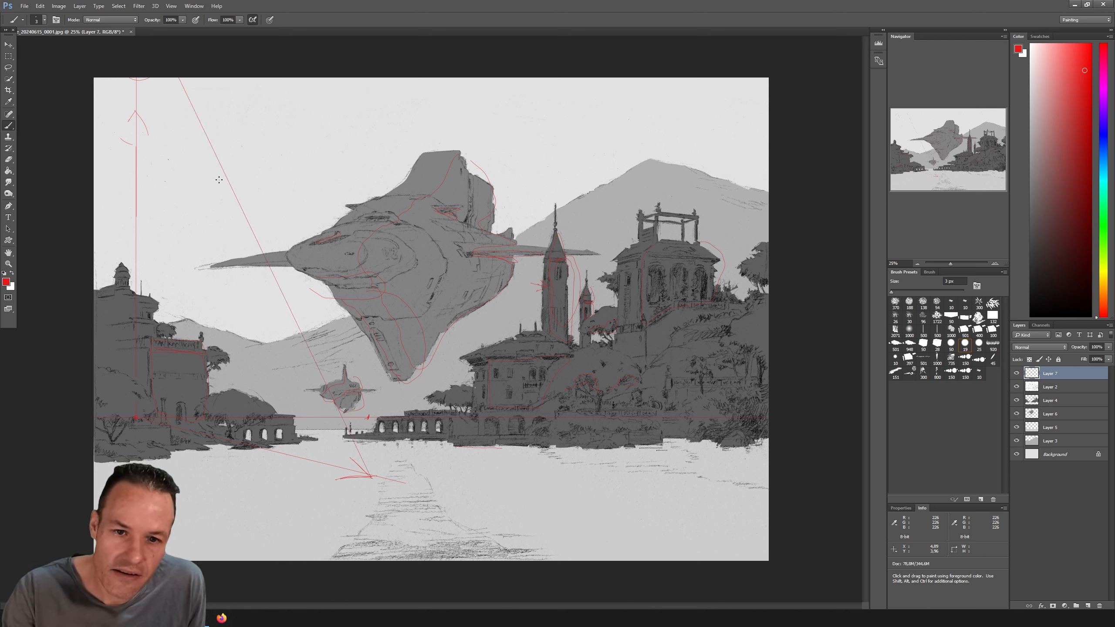
left_click_drag(221, 180, 239, 199)
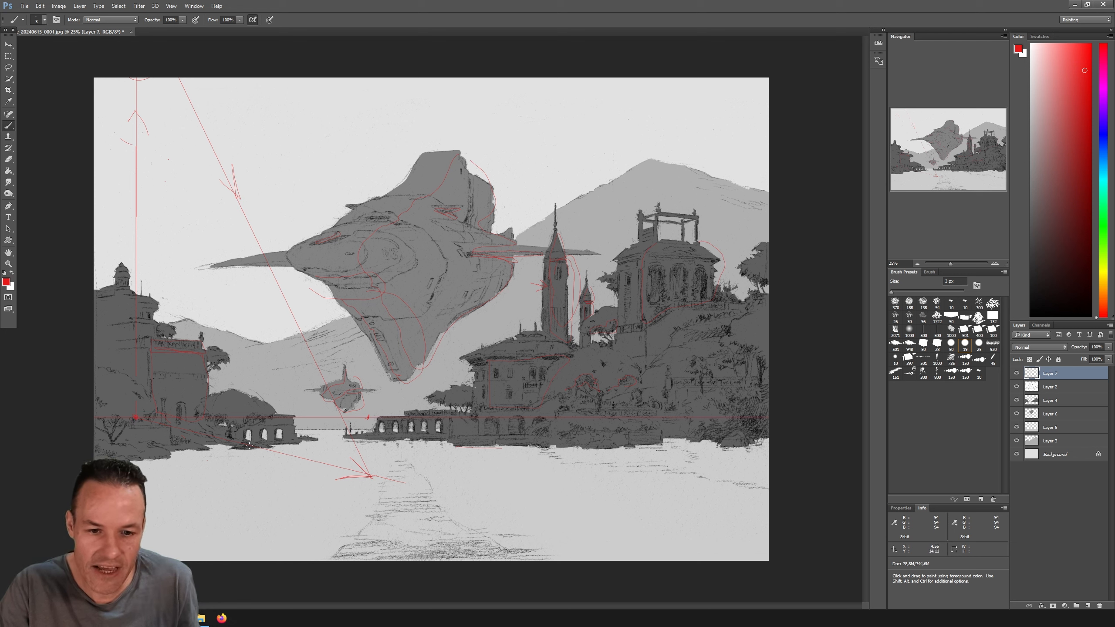
mouse_move(308, 454)
left_mouse_down()
mouse_move(322, 464)
mouse_move(300, 467)
mouse_move(667, 539)
left_mouse_up()
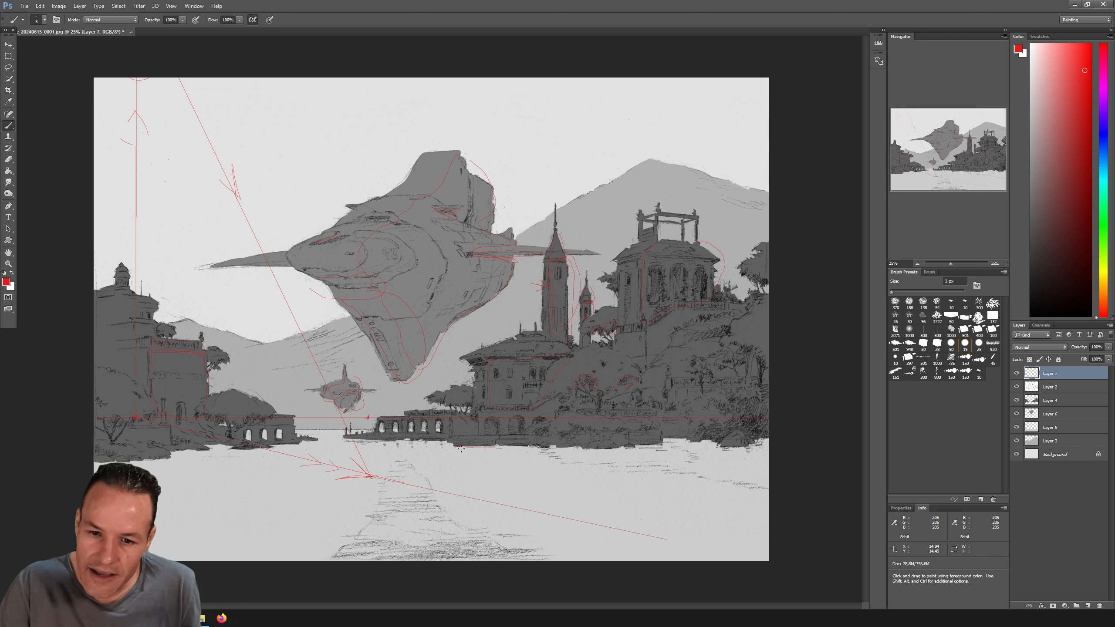
Draw a straight guide from the vertical's base to the villa's shore and outline the cast-shadow edge along the right shoreline.
left_click(136, 417)
left_click(499, 449, "shift")
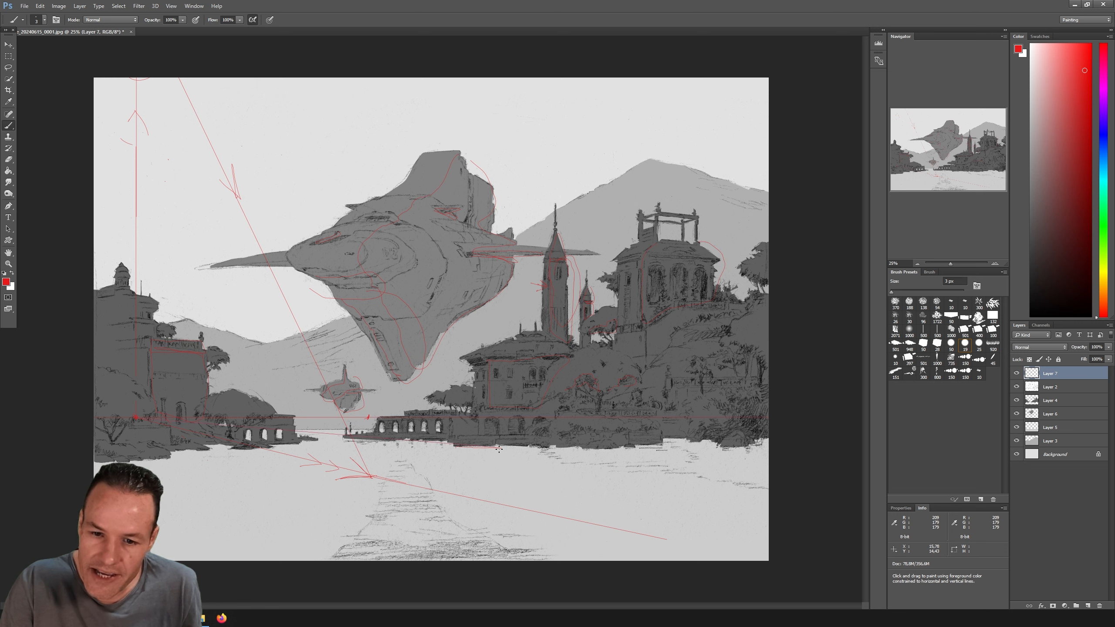
left_click(603, 452, "shift")
left_click_drag(594, 451, 695, 444)
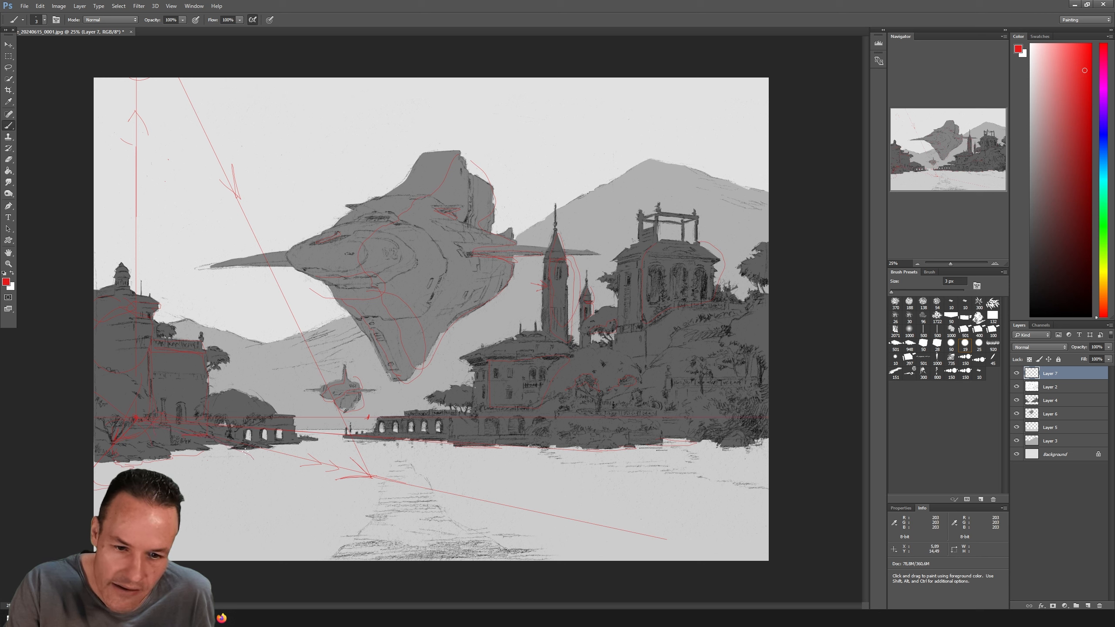
Outline the left buildings' cast shadow on the water and hide the red guide layer, Layer 7.
left_click_drag(236, 468, 185, 473)
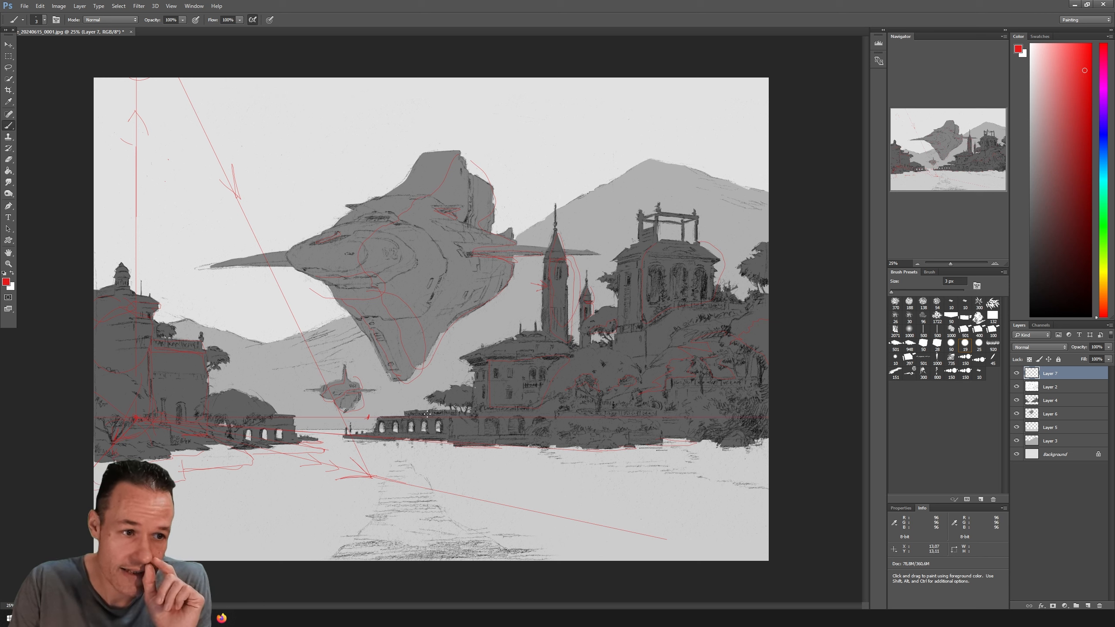
left_click(1016, 373)
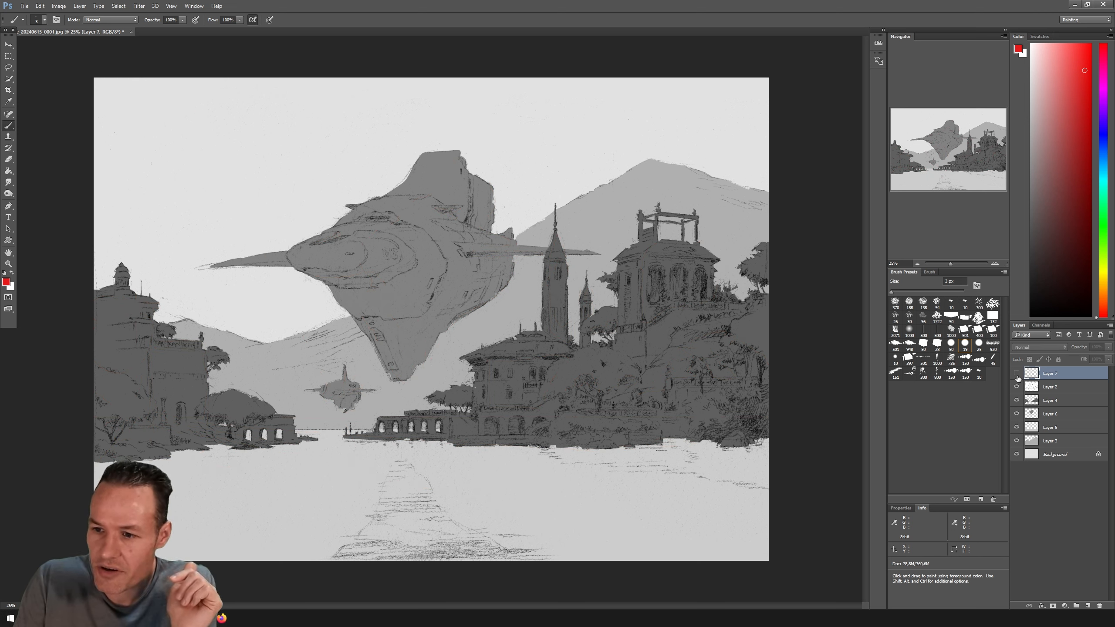
Show Layer 7, add a second arrowhead to the light ray, and draw a straight red ray from the image's upper edge to the right-hand domed building.
left_click(1016, 373)
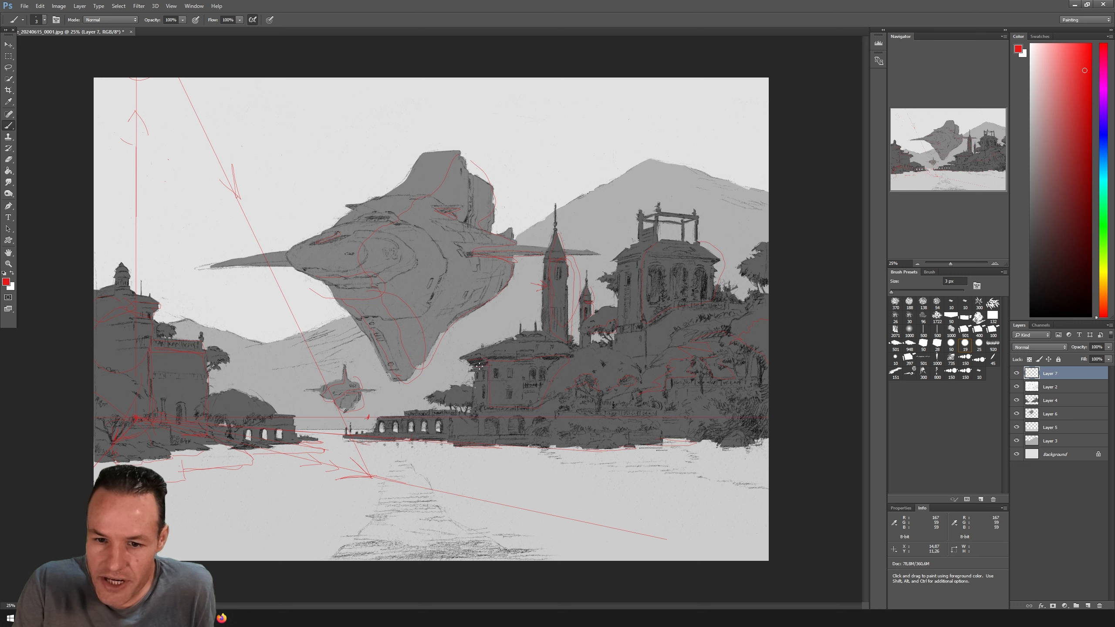
left_click_drag(275, 279, 304, 341)
left_click_drag(289, 322, 296, 311)
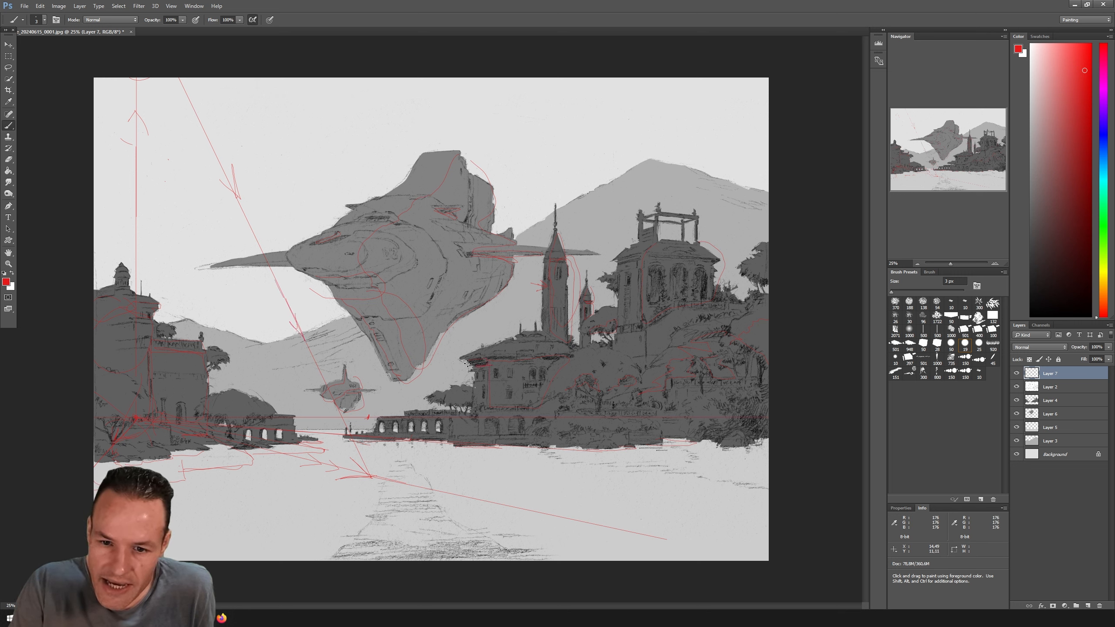
left_click_drag(476, 376, 491, 365)
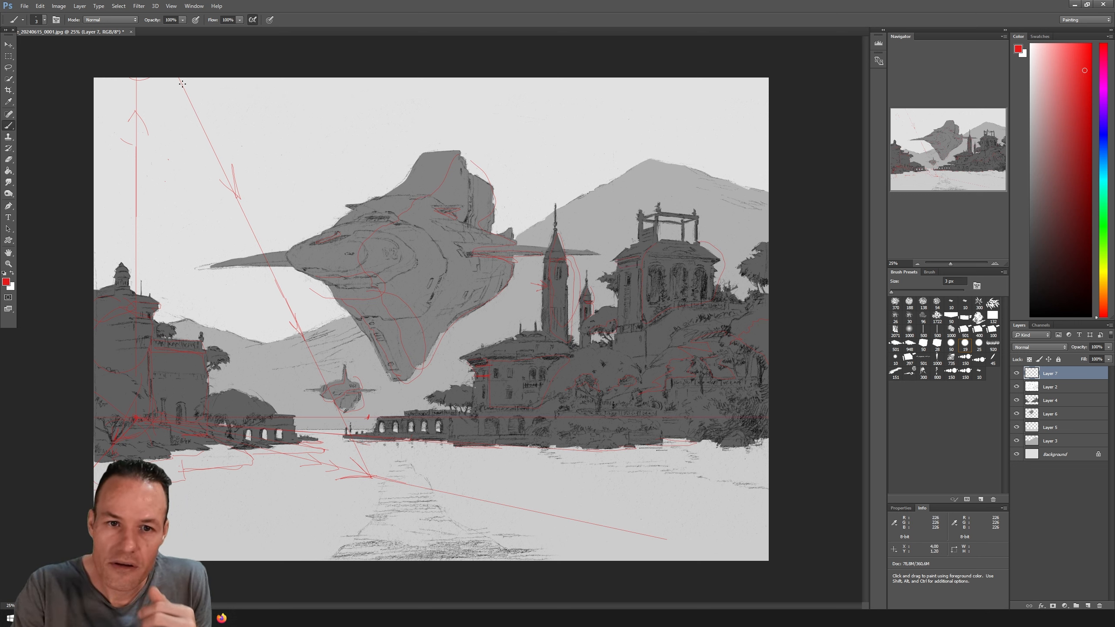
left_click(725, 305, "shift")
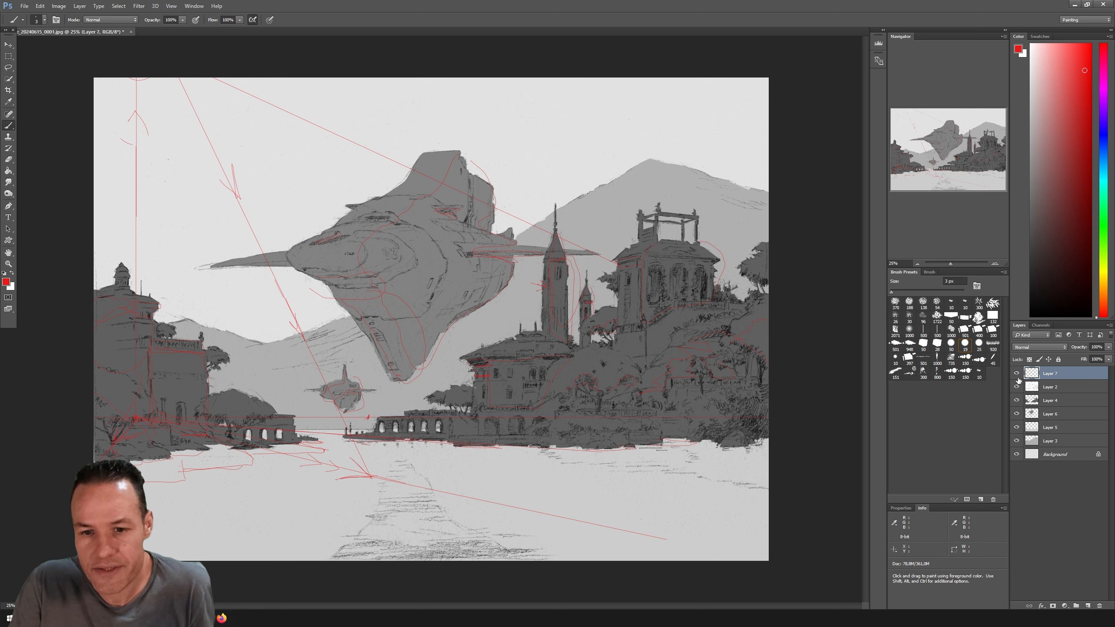
Check which shapes belong to Layer 4 by hiding it and showing it again.
left_click(1048, 403)
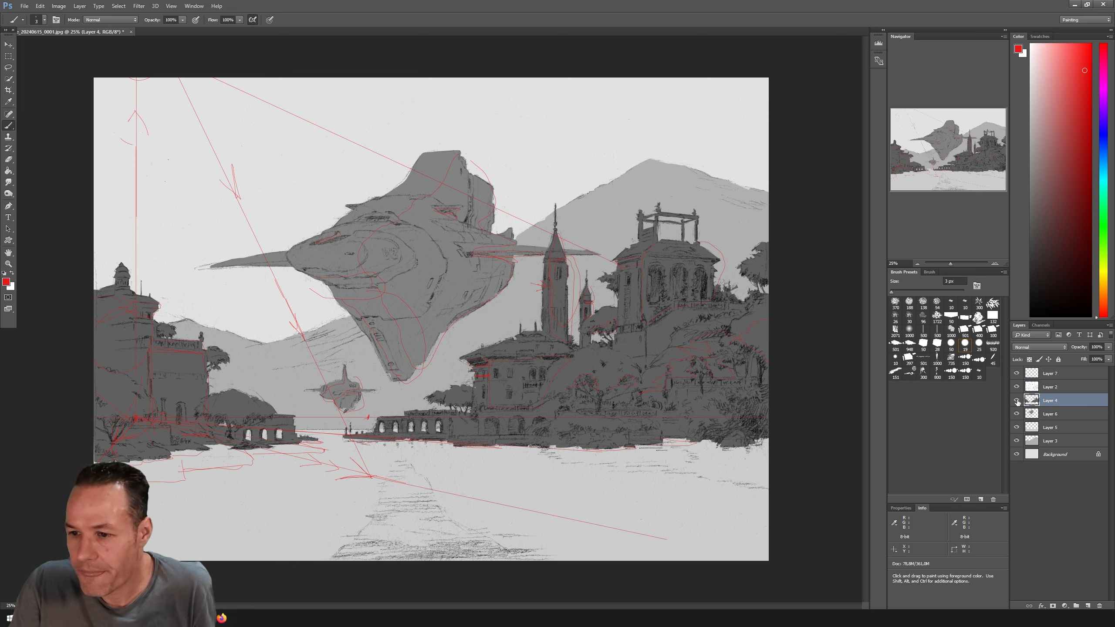
left_click(1017, 401)
left_click(1016, 401)
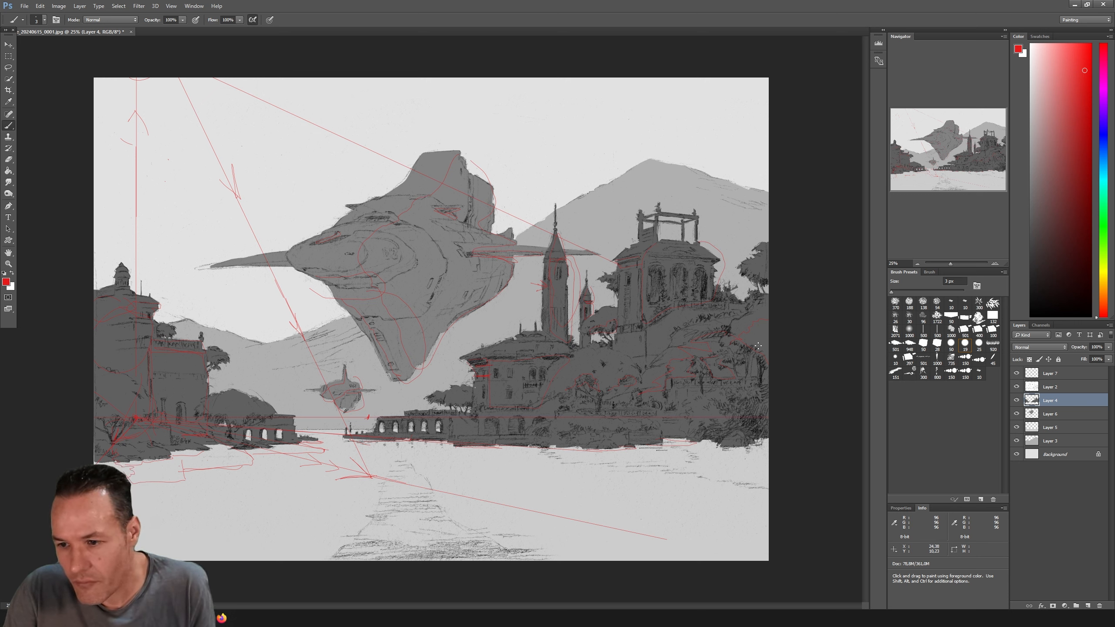
Hide Layer 7 and, on the Background layer, lasso cloud shapes behind the ship and at the mountain's right edge.
left_click(1016, 373)
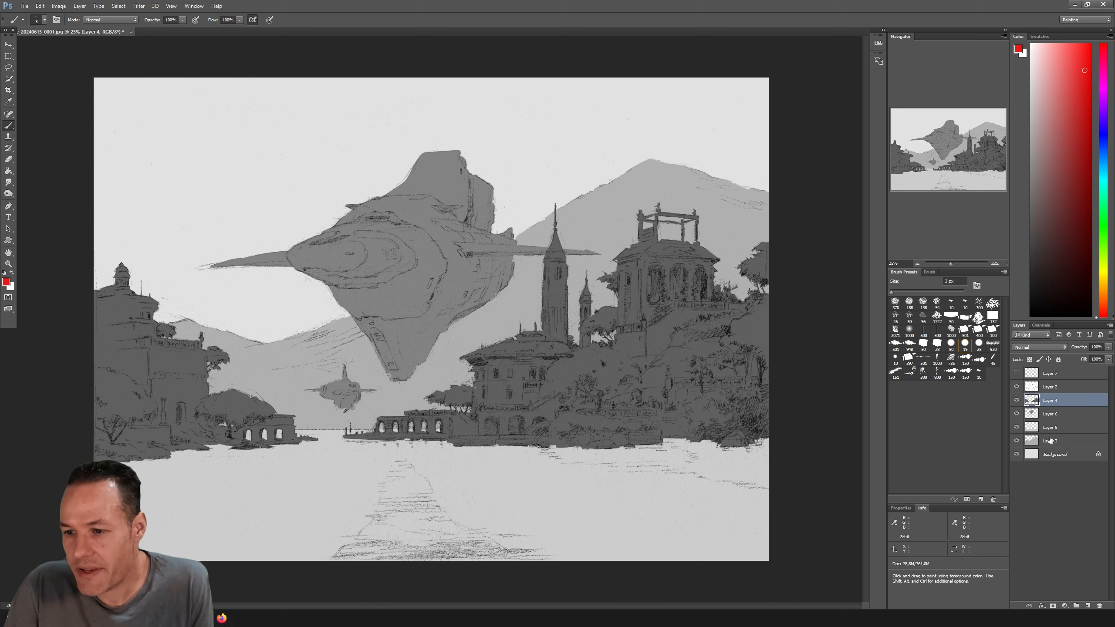
left_click(1050, 441)
left_click(1036, 455)
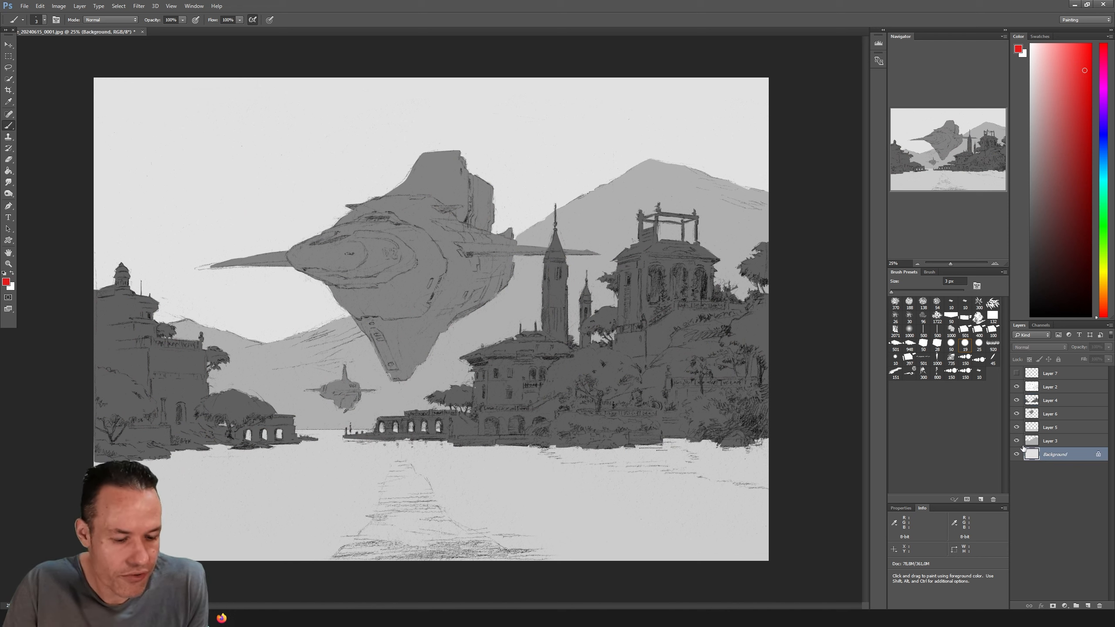
key("l")
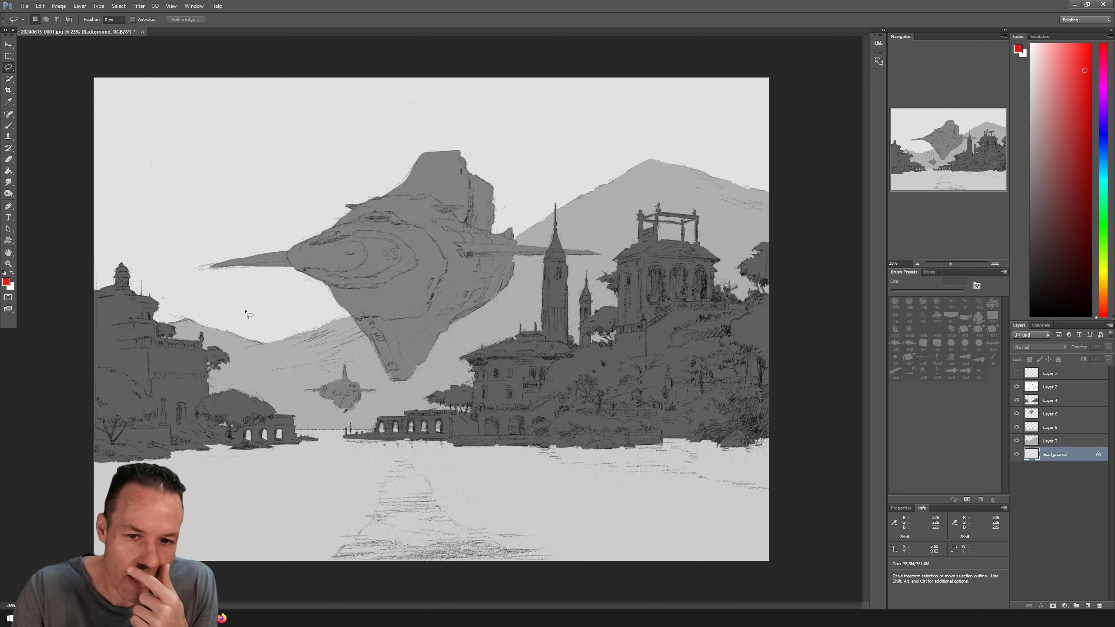
mouse_move(95, 272)
left_mouse_down()
mouse_move(275, 259)
mouse_move(299, 240)
mouse_move(347, 237)
mouse_move(416, 255)
mouse_move(483, 250)
mouse_move(501, 213)
mouse_move(523, 203)
mouse_move(611, 210)
mouse_move(439, 334)
mouse_move(127, 337)
left_mouse_up()
mouse_move(100, 274)
left_mouse_down()
mouse_move(84, 304)
mouse_move(149, 310)
left_mouse_up()
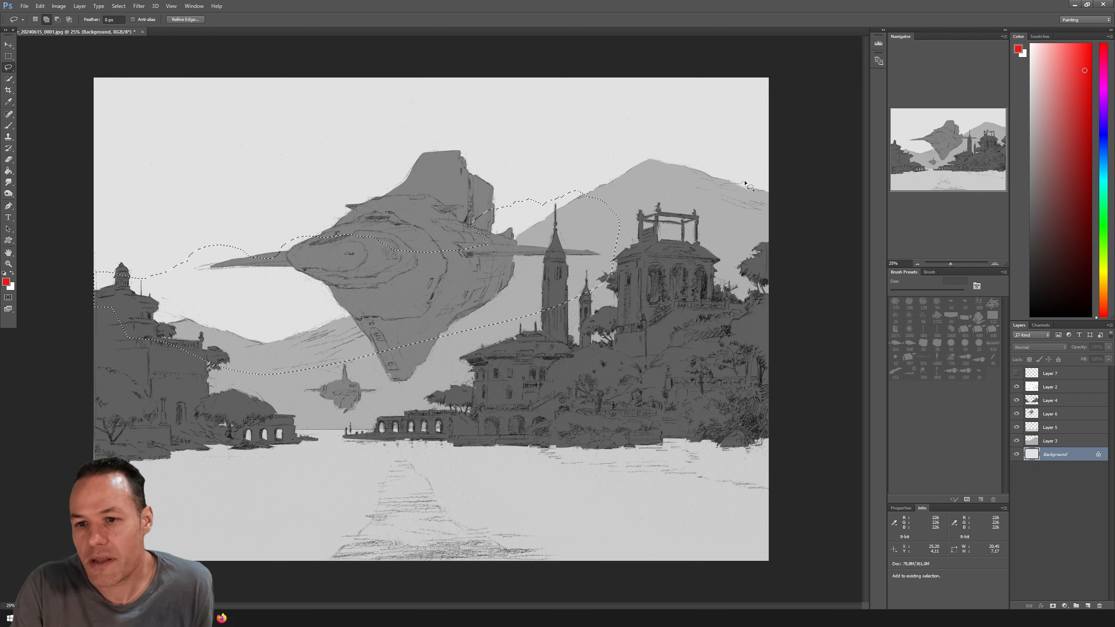
mouse_move(751, 180)
left_mouse_down()
mouse_move(779, 175)
mouse_move(746, 181)
left_mouse_up()
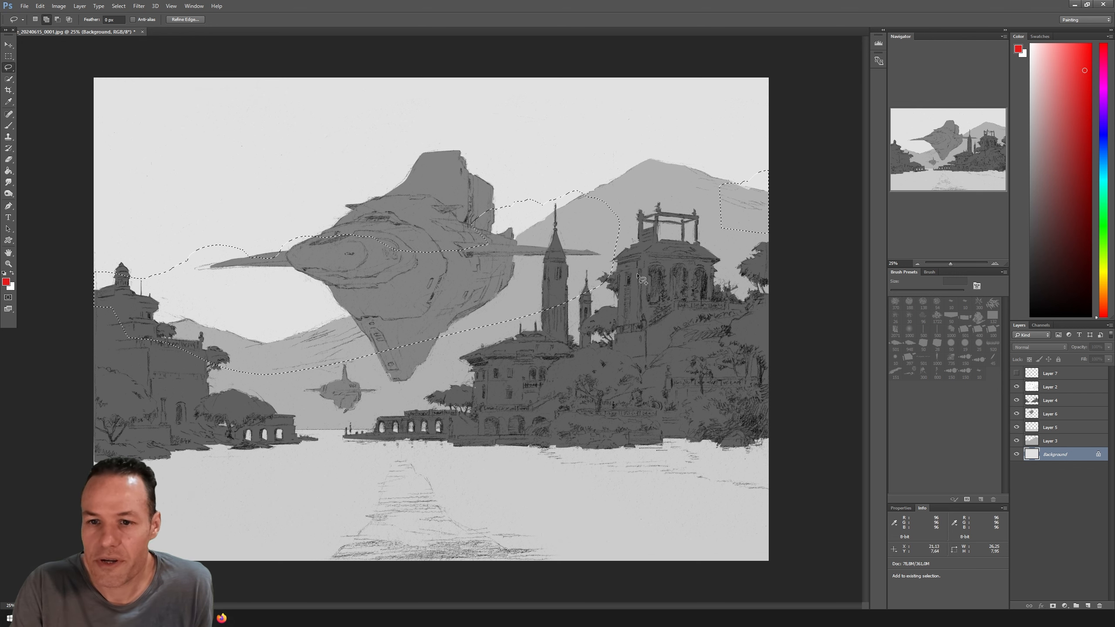
Paint the selected cloud shapes near-white with a 428 px brush and clear the selection.
key("b")
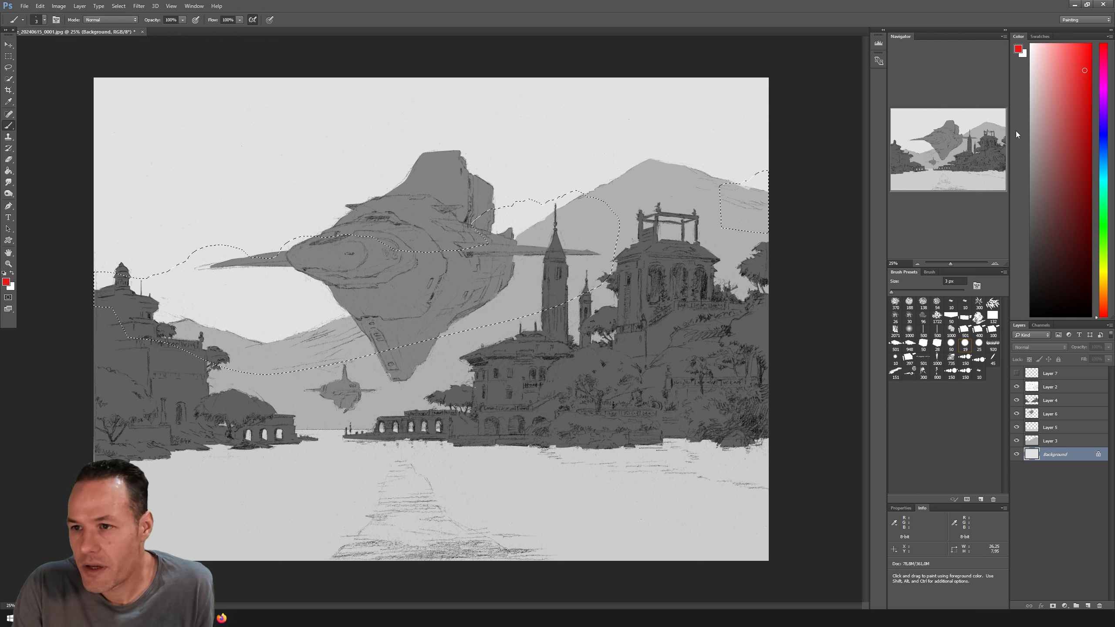
left_click(638, 105, "alt")
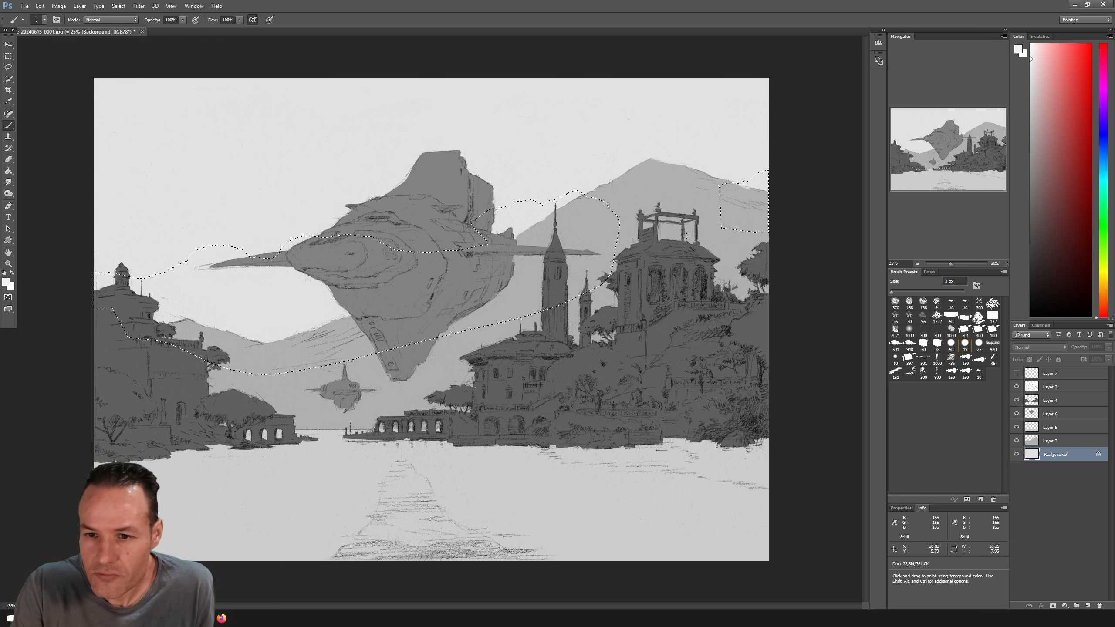
left_click(952, 292)
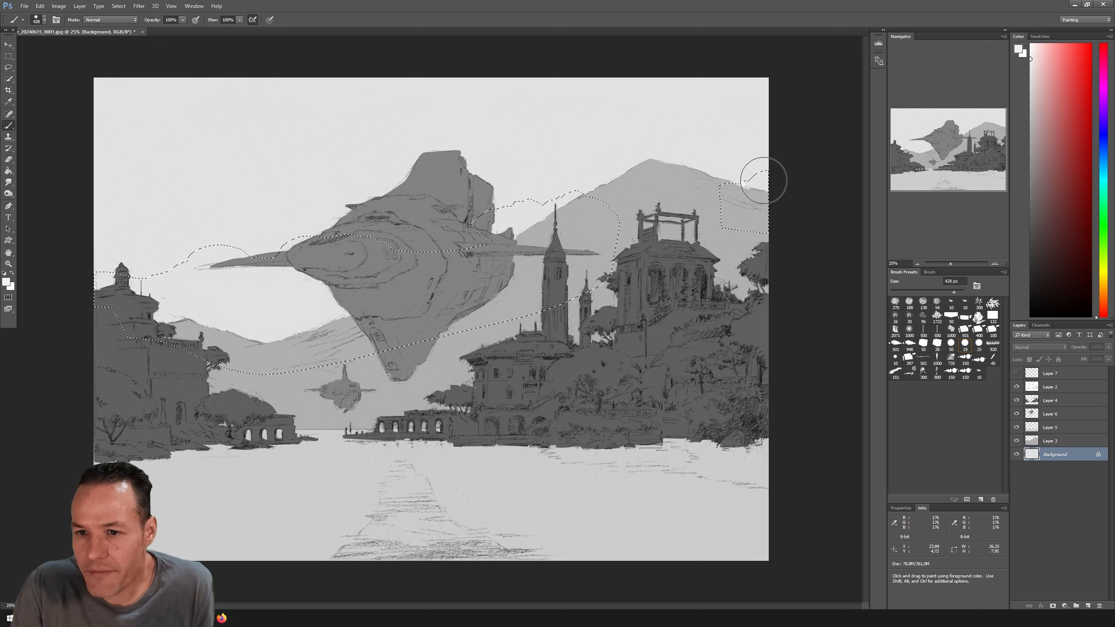
mouse_move(508, 242)
left_mouse_down()
mouse_move(384, 269)
mouse_move(219, 353)
mouse_move(366, 287)
mouse_move(249, 269)
mouse_move(126, 287)
mouse_move(212, 253)
mouse_move(96, 301)
left_mouse_up()
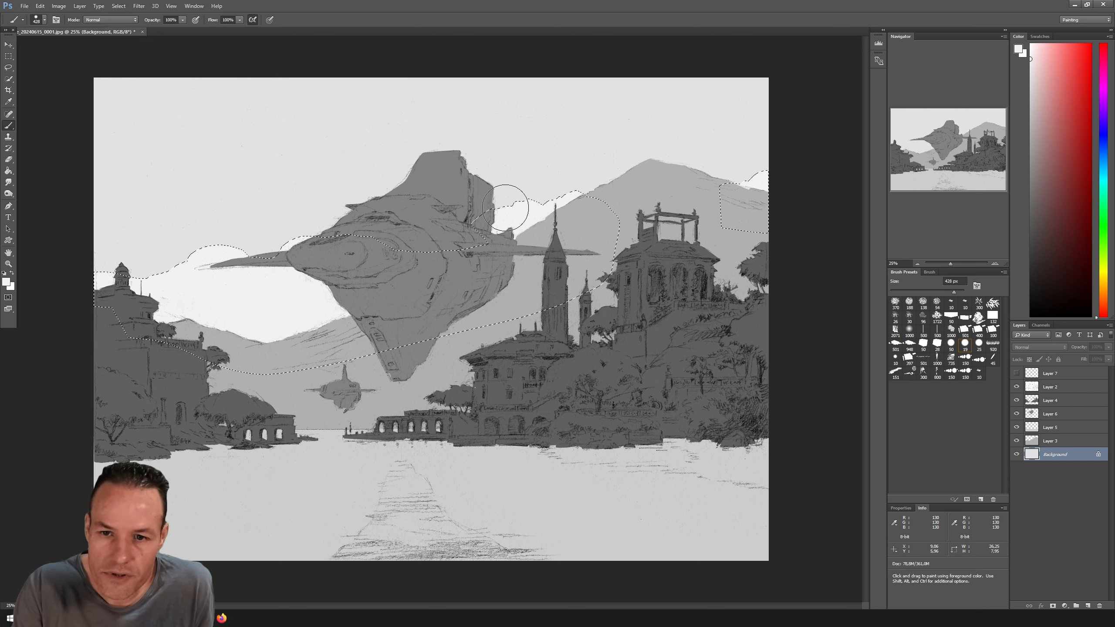
key("l")
key("ctrl+d")
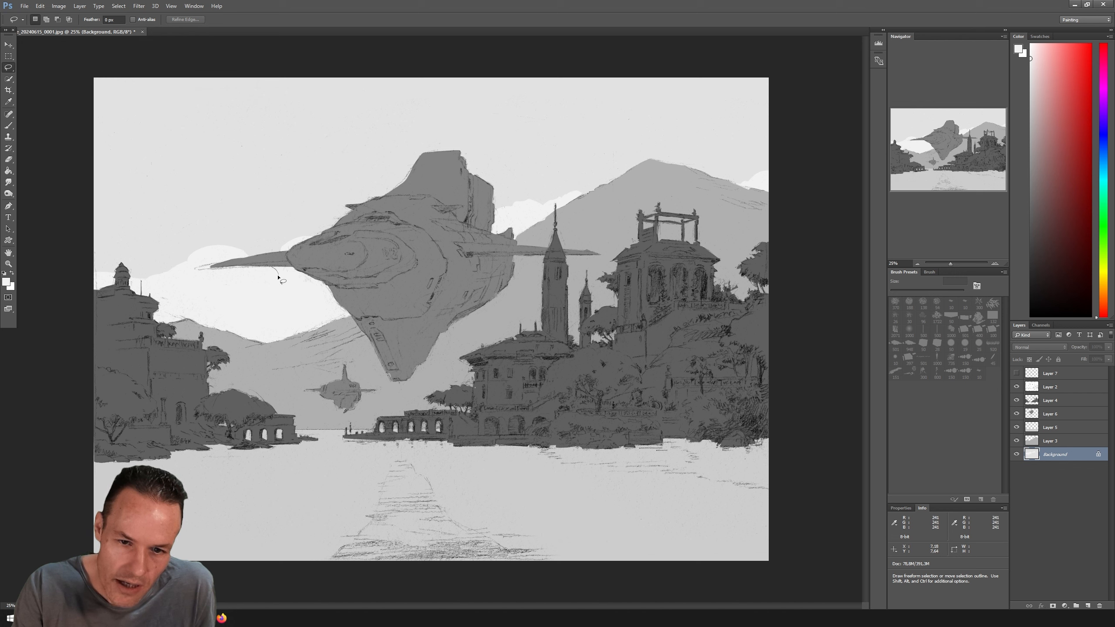
Lasso the cloud patch around the ship's nose, repaint it with the sampled sky grey, and clear the selection.
mouse_move(278, 277)
left_mouse_down()
mouse_move(329, 250)
mouse_move(283, 229)
mouse_move(289, 277)
left_mouse_up()
key("i")
key("shift+BackSpace")
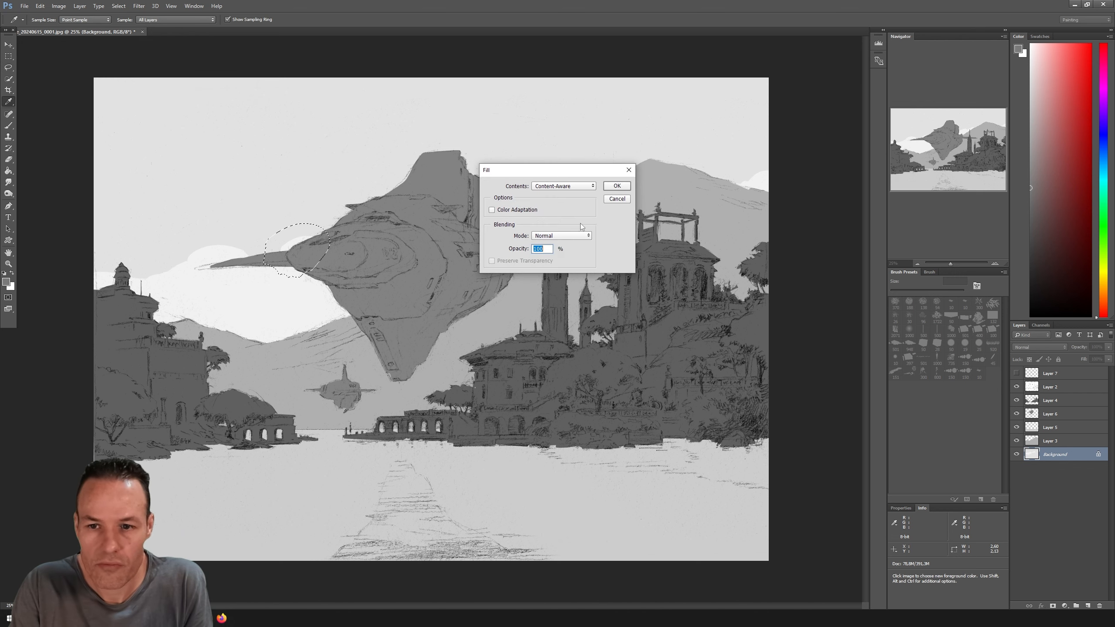
left_click(616, 199)
key("b")
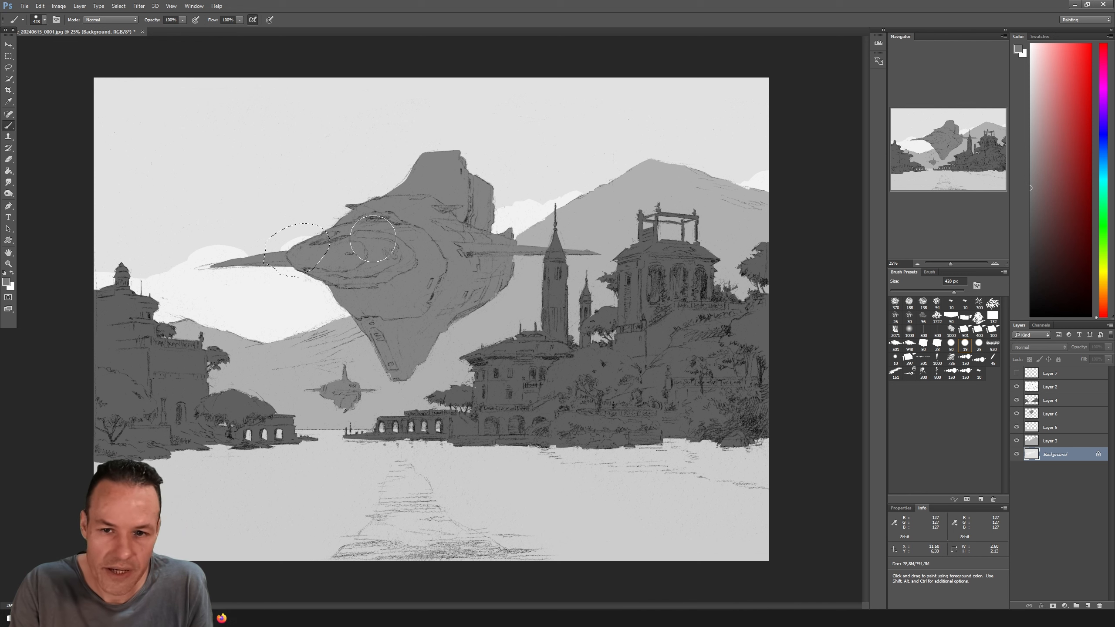
left_click(297, 230, "alt")
left_click_drag(287, 241, 300, 259)
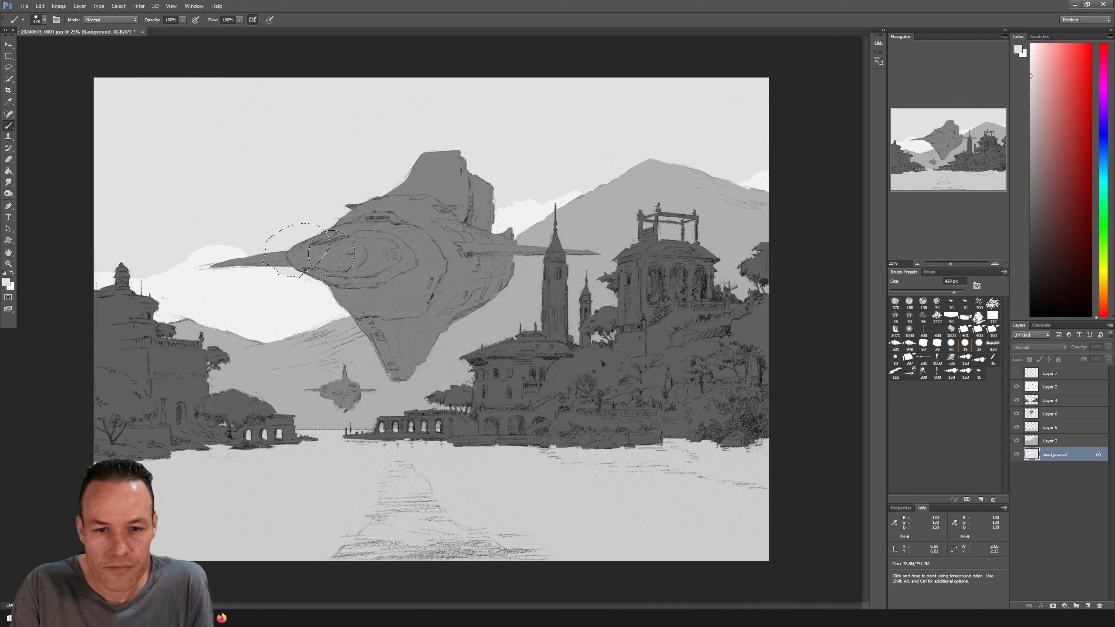
key("ctrl+d")
Show the red guides and, on Layer 3, lasso the shadow shapes across the left distant hills.
key("l")
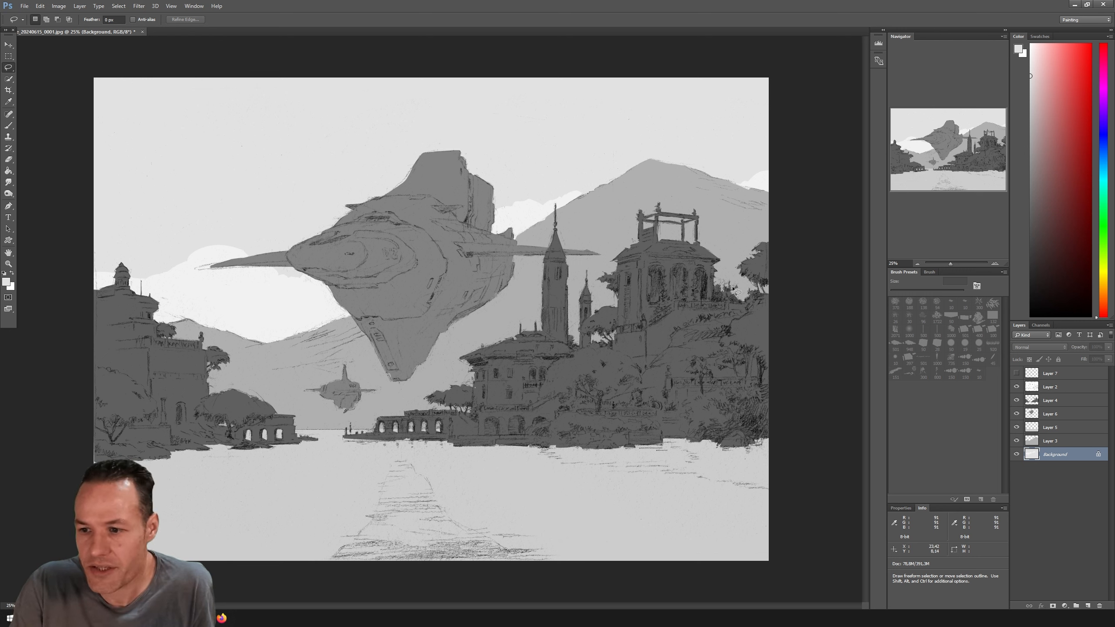
left_click(1050, 441)
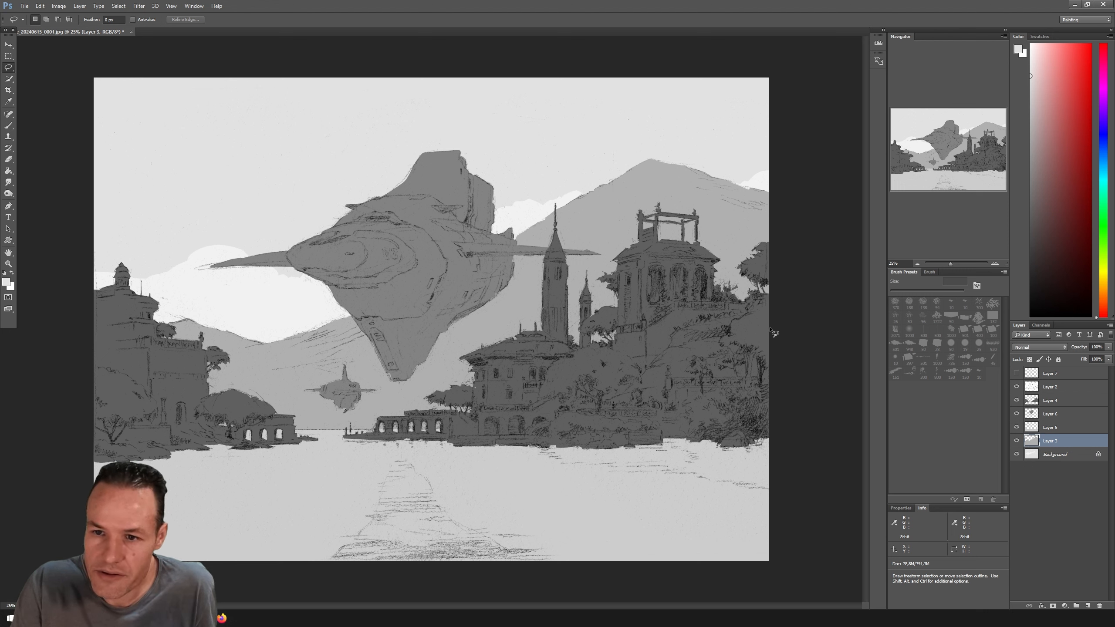
left_click(1016, 373)
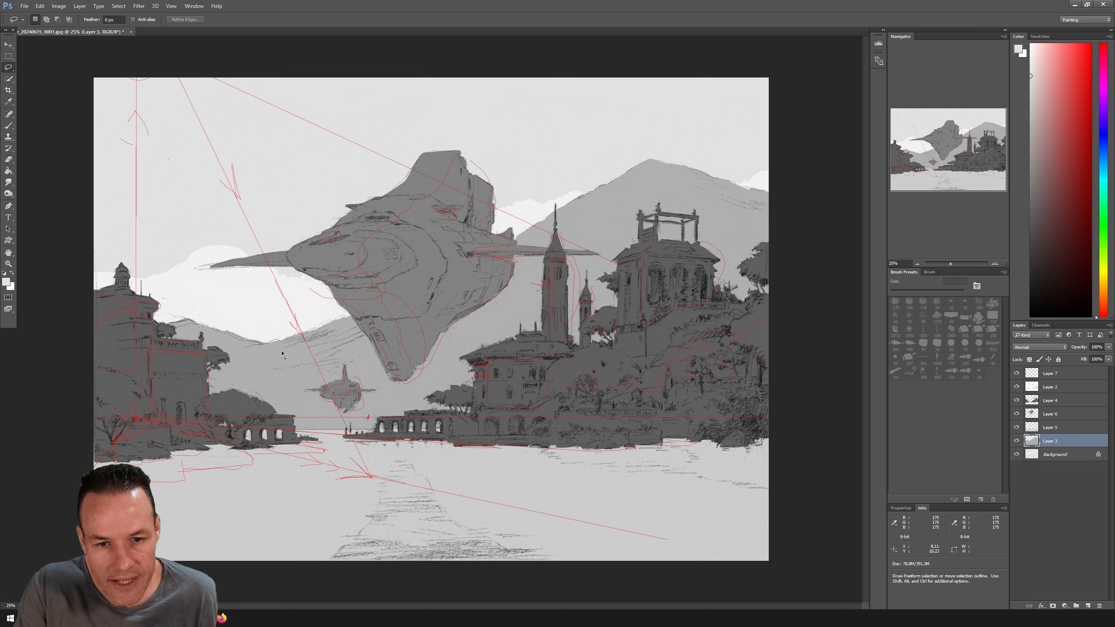
mouse_move(282, 353)
left_mouse_down()
mouse_move(305, 338)
mouse_move(135, 408)
left_mouse_up()
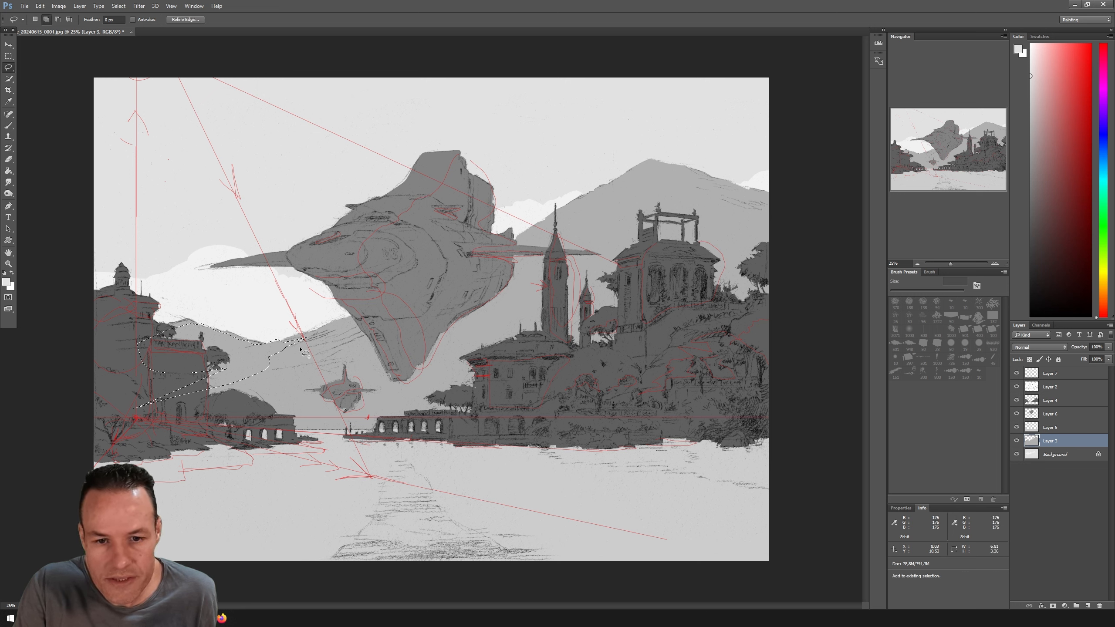
mouse_move(320, 342)
left_mouse_down()
mouse_move(284, 352)
mouse_move(357, 326)
mouse_move(325, 338)
mouse_move(346, 328)
mouse_move(362, 325)
mouse_move(340, 342)
mouse_move(372, 333)
mouse_move(316, 355)
mouse_move(375, 336)
left_mouse_up()
mouse_move(322, 361)
left_mouse_down()
mouse_move(395, 337)
mouse_move(371, 348)
mouse_move(390, 351)
mouse_move(333, 363)
mouse_move(383, 359)
mouse_move(267, 370)
left_mouse_up()
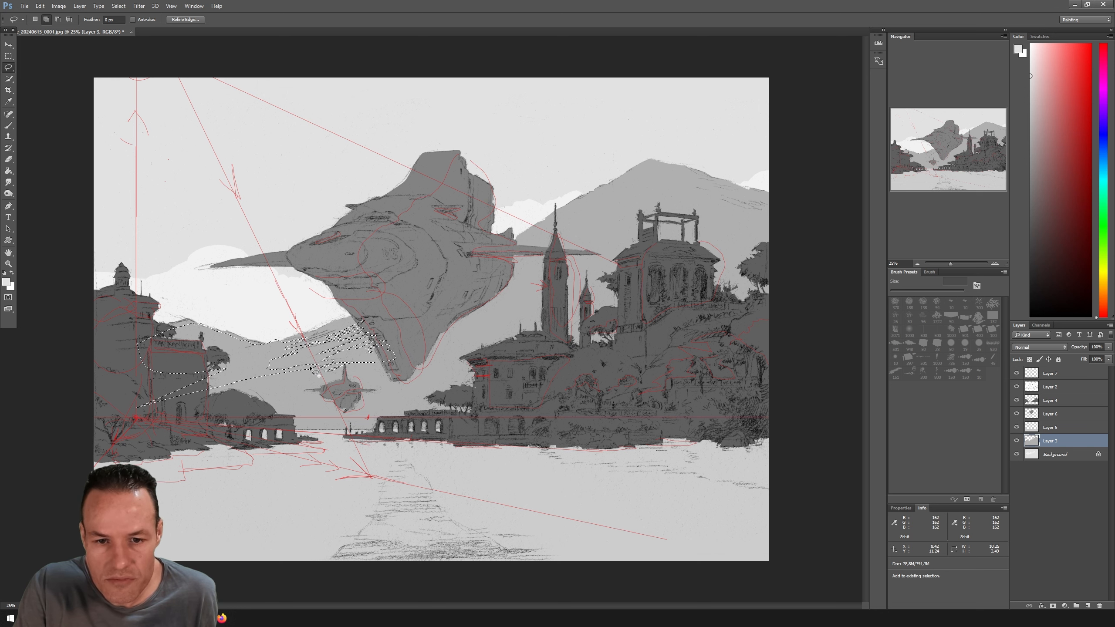
mouse_move(332, 378)
left_mouse_down()
mouse_move(206, 397)
mouse_move(263, 407)
mouse_move(230, 411)
mouse_move(286, 389)
left_mouse_up()
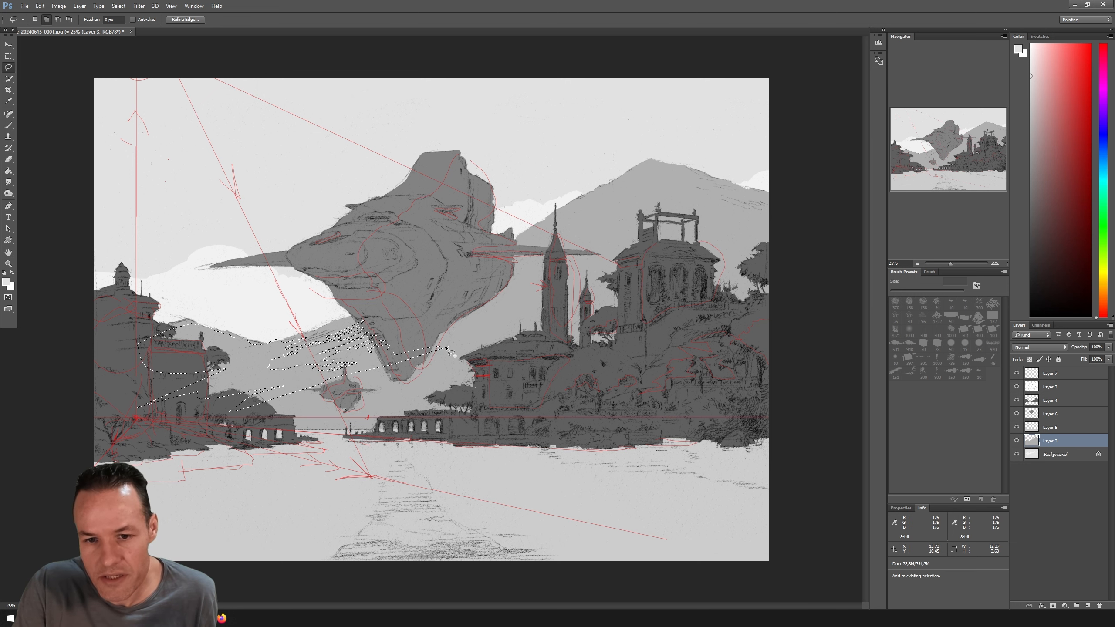
Add the shadow shapes on the slope between the ship's hull and the villa, down to the far waterline, to the selection.
mouse_move(446, 348)
left_mouse_down()
mouse_move(549, 325)
mouse_move(422, 349)
left_mouse_up()
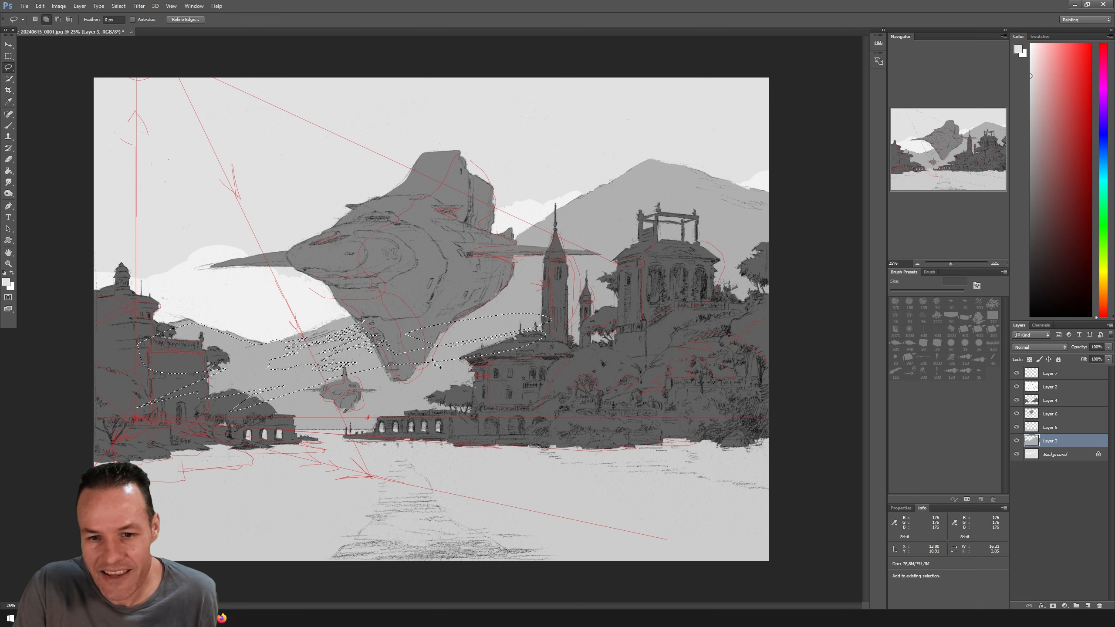
left_click_drag(435, 361, 369, 417)
mouse_move(379, 368)
left_mouse_down()
mouse_move(241, 410)
mouse_move(247, 425)
mouse_move(381, 431)
mouse_move(406, 387)
left_mouse_up()
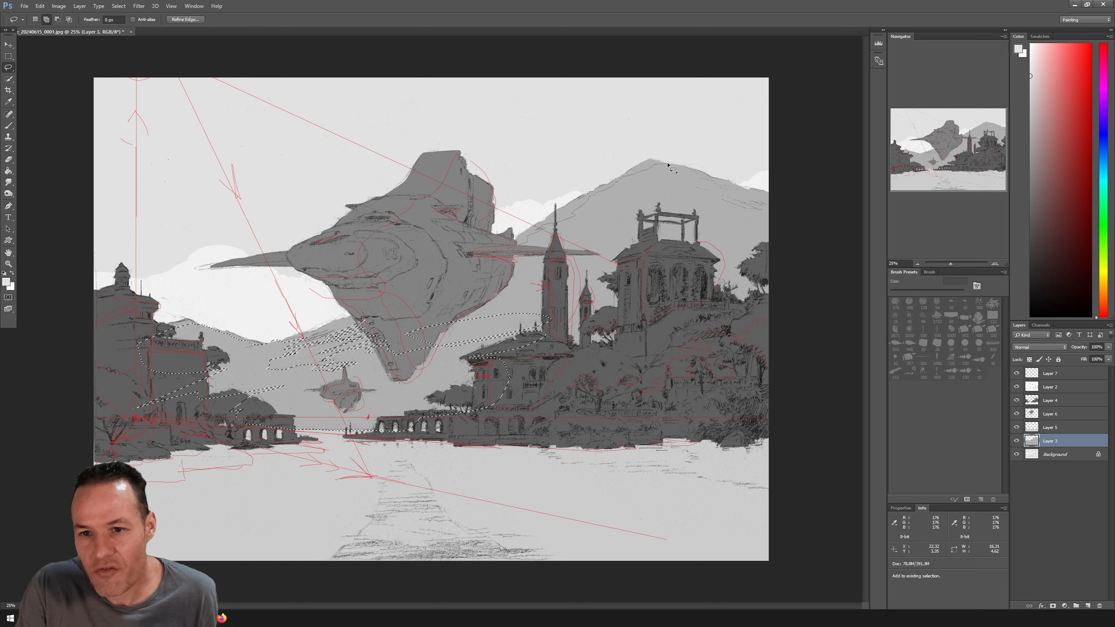
Add the shadow shapes along both sides of the large right mountain's ridge to the selection.
mouse_move(668, 164)
left_mouse_down()
mouse_move(696, 206)
mouse_move(571, 279)
mouse_move(567, 217)
mouse_move(625, 201)
left_mouse_up()
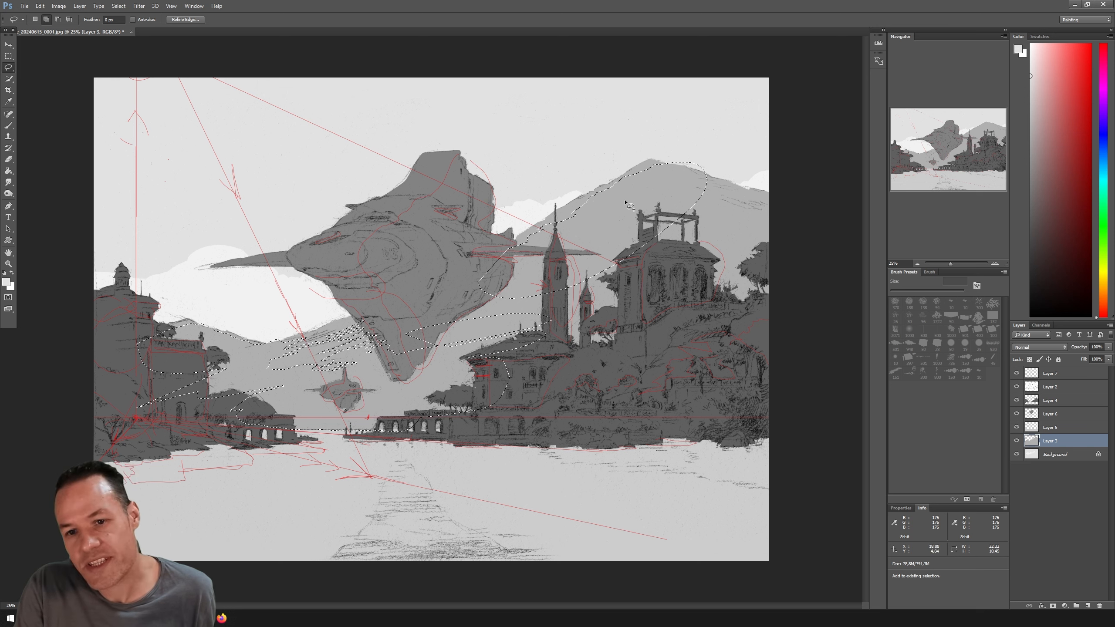
key("alt")
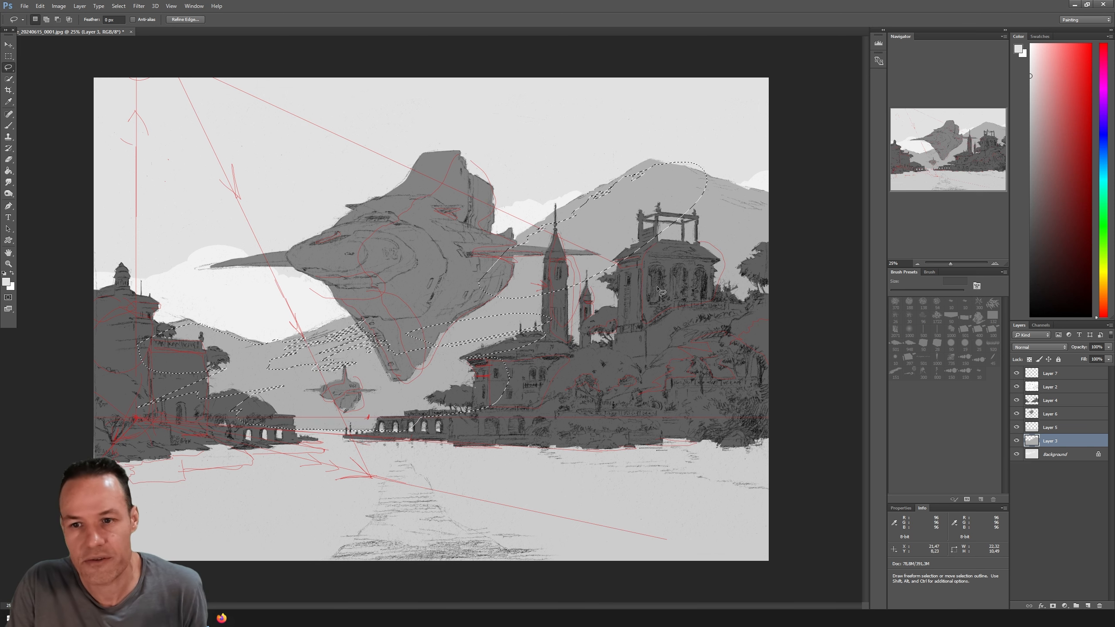
key("shift")
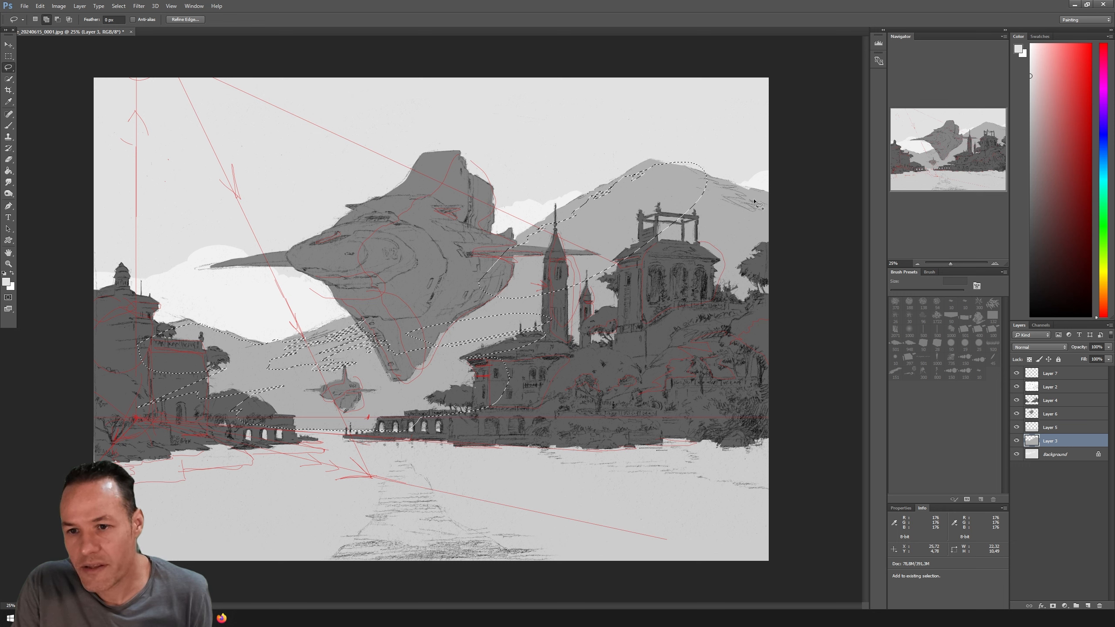
mouse_move(755, 204)
left_mouse_down()
mouse_move(769, 235)
mouse_move(688, 200)
left_mouse_up()
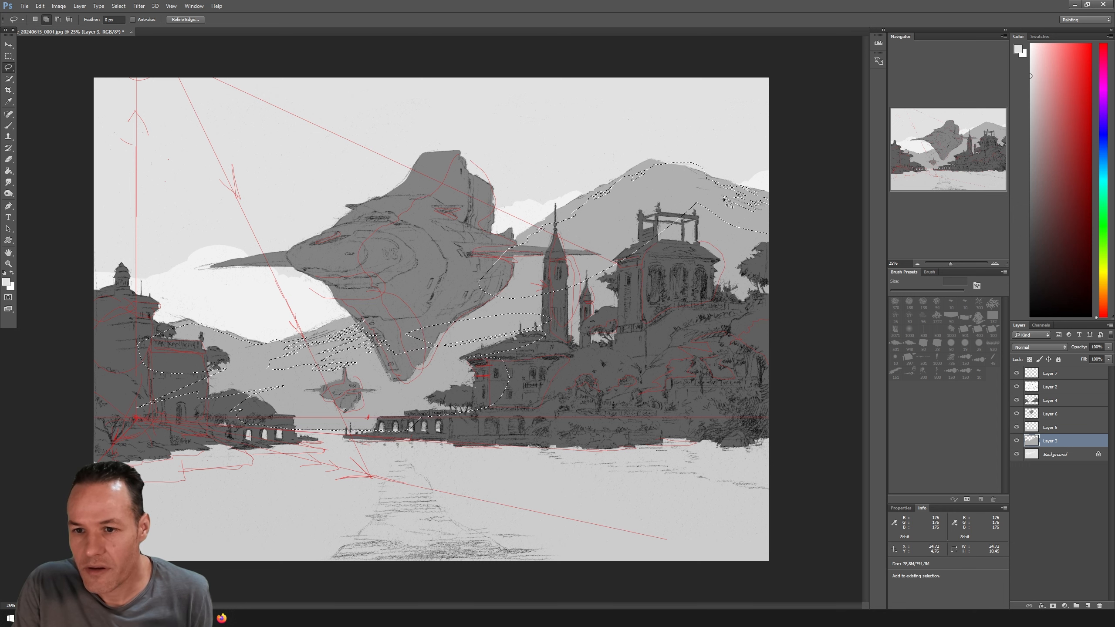
mouse_move(758, 216)
left_mouse_down()
mouse_move(696, 209)
mouse_move(730, 217)
mouse_move(693, 194)
mouse_move(591, 257)
mouse_move(704, 330)
mouse_move(790, 260)
mouse_move(775, 223)
mouse_move(532, 305)
left_mouse_up()
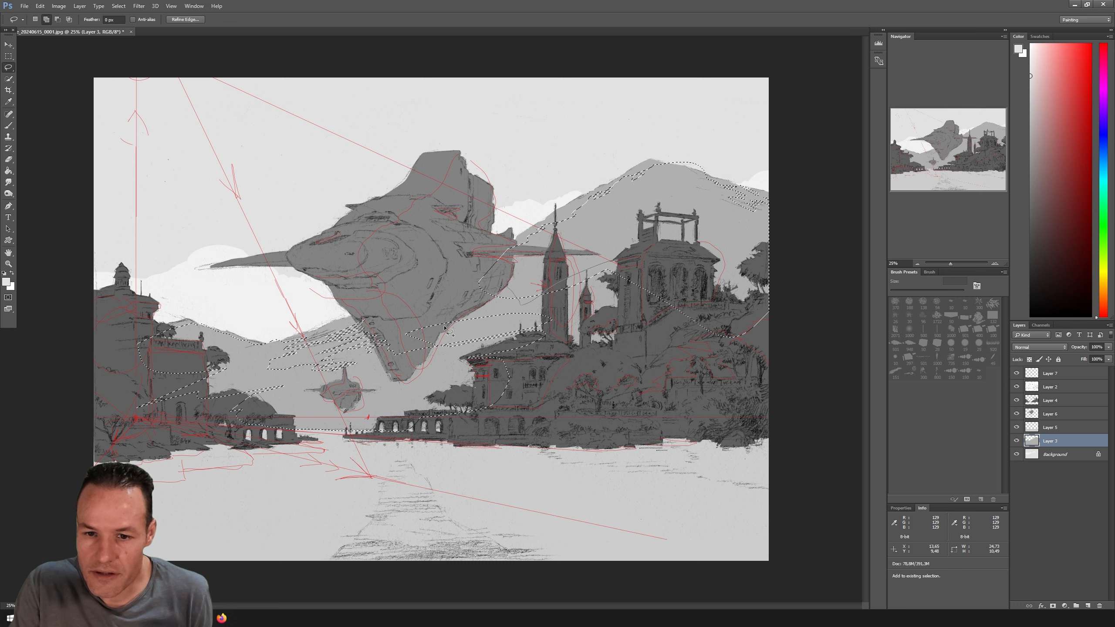
Extend the selection over the slopes behind the towers and villa, and close its gaps from the left hills down to the far waterline.
left_click_drag(630, 304, 594, 263)
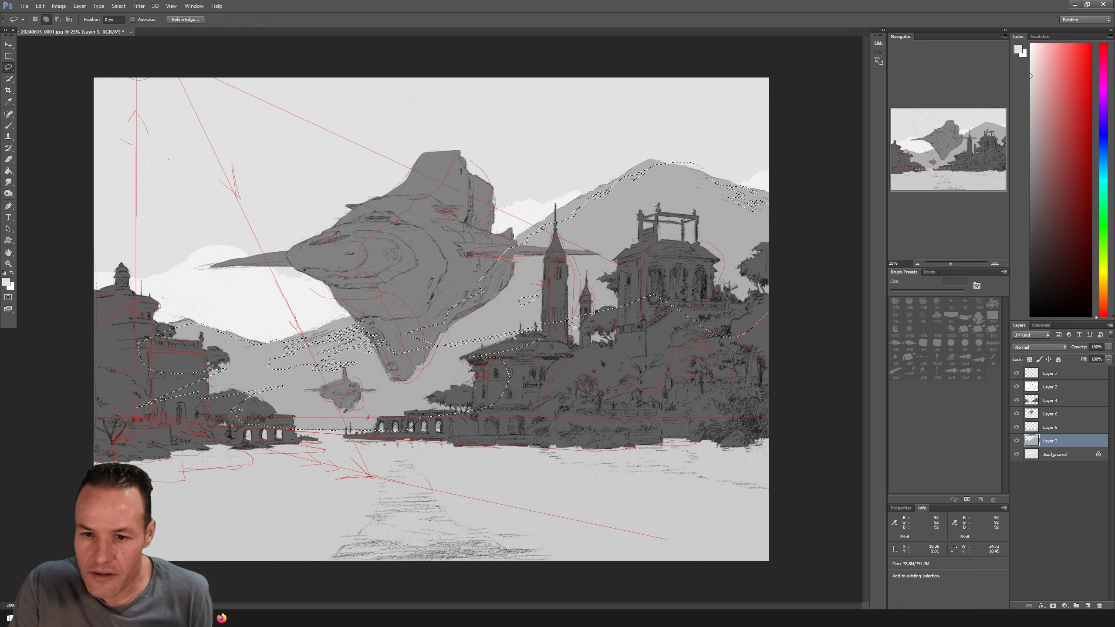
mouse_move(531, 330)
left_mouse_down()
mouse_move(552, 327)
mouse_move(613, 358)
mouse_move(504, 361)
left_mouse_up()
mouse_move(581, 322)
left_mouse_down()
mouse_move(651, 325)
mouse_move(555, 372)
left_mouse_up()
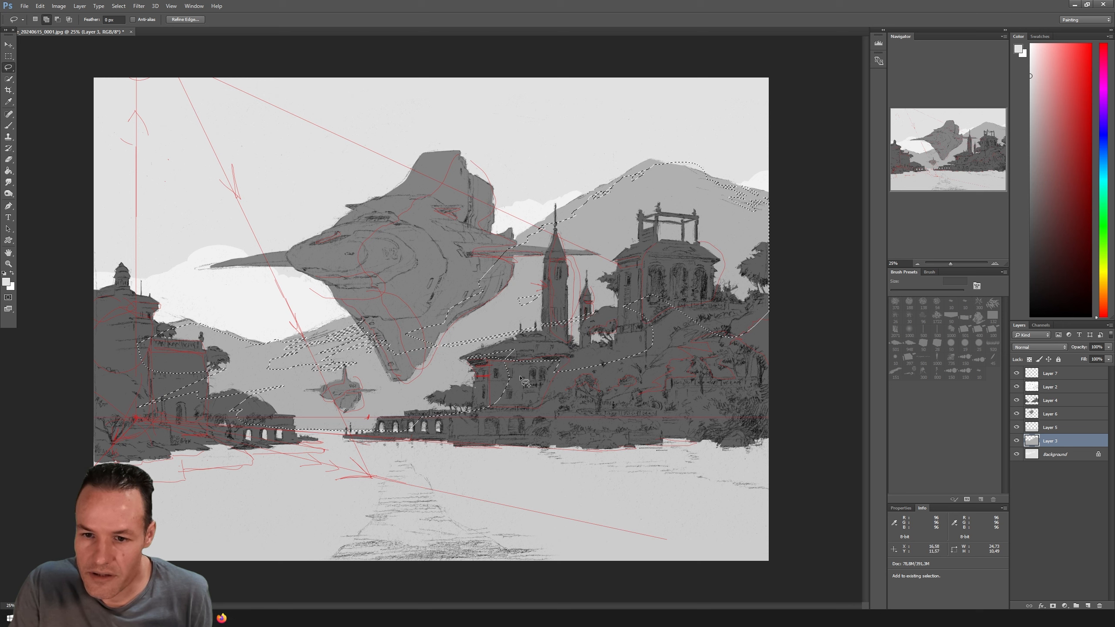
mouse_move(625, 292)
left_mouse_down()
mouse_move(685, 346)
mouse_move(606, 303)
left_mouse_up()
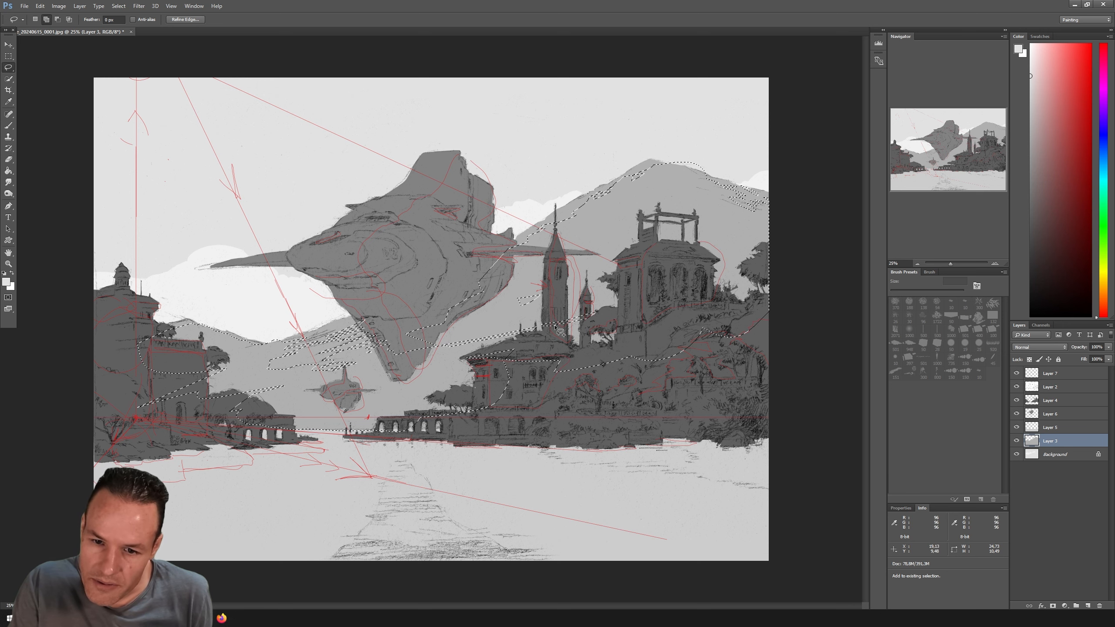
left_click_drag(524, 345, 477, 352)
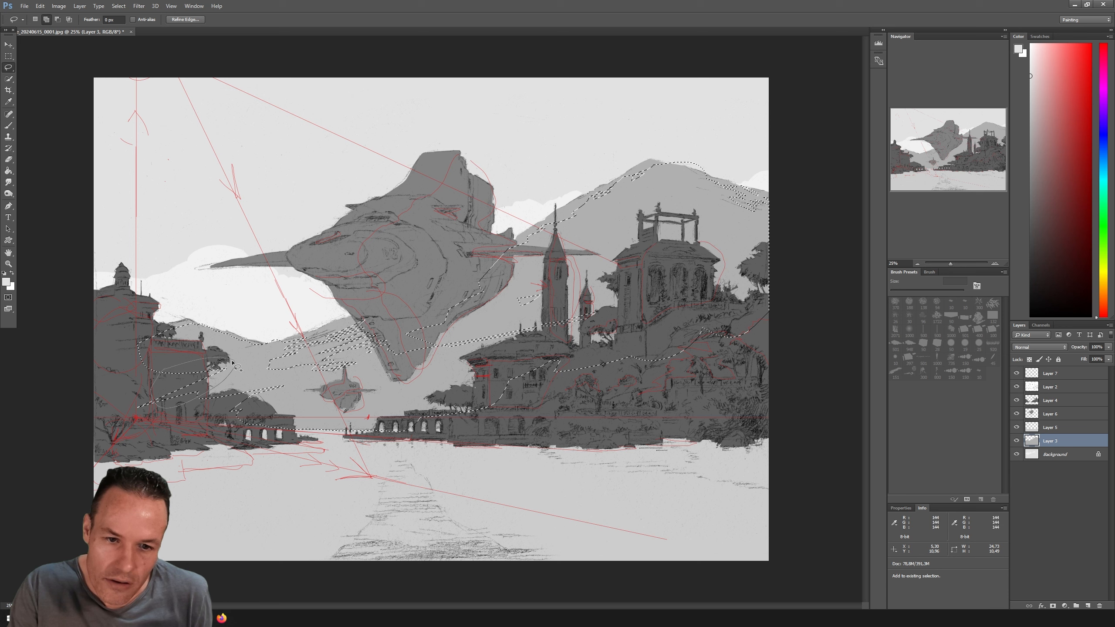
left_click_drag(232, 361, 231, 365)
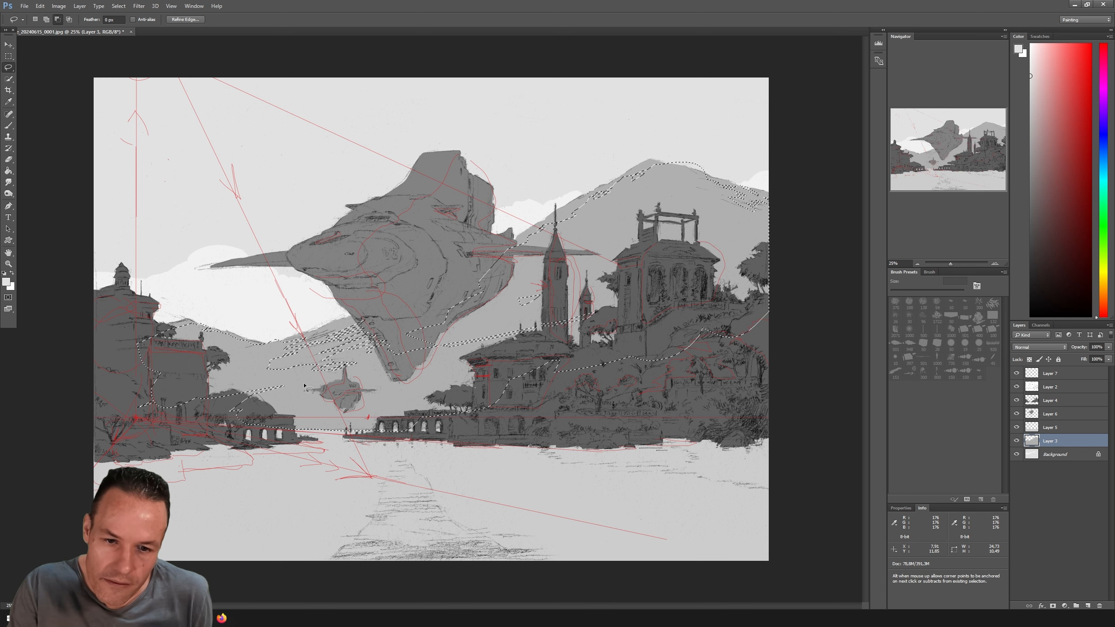
mouse_move(245, 407)
left_mouse_down()
mouse_move(193, 432)
mouse_move(264, 441)
mouse_move(321, 438)
mouse_move(338, 431)
mouse_move(331, 417)
mouse_move(367, 424)
mouse_move(335, 447)
mouse_move(465, 407)
left_mouse_up()
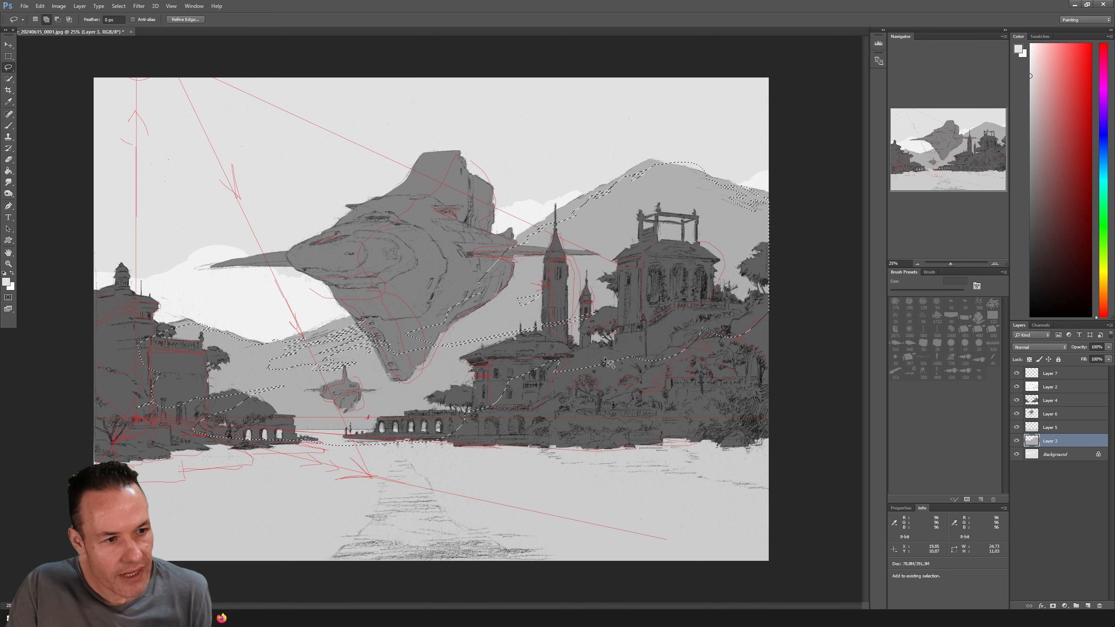
Hide the selection edges, sample the mountain grey, darken it slightly, and brush the shadow tone over the selected mountain and hill shapes.
key("ctrl+d")
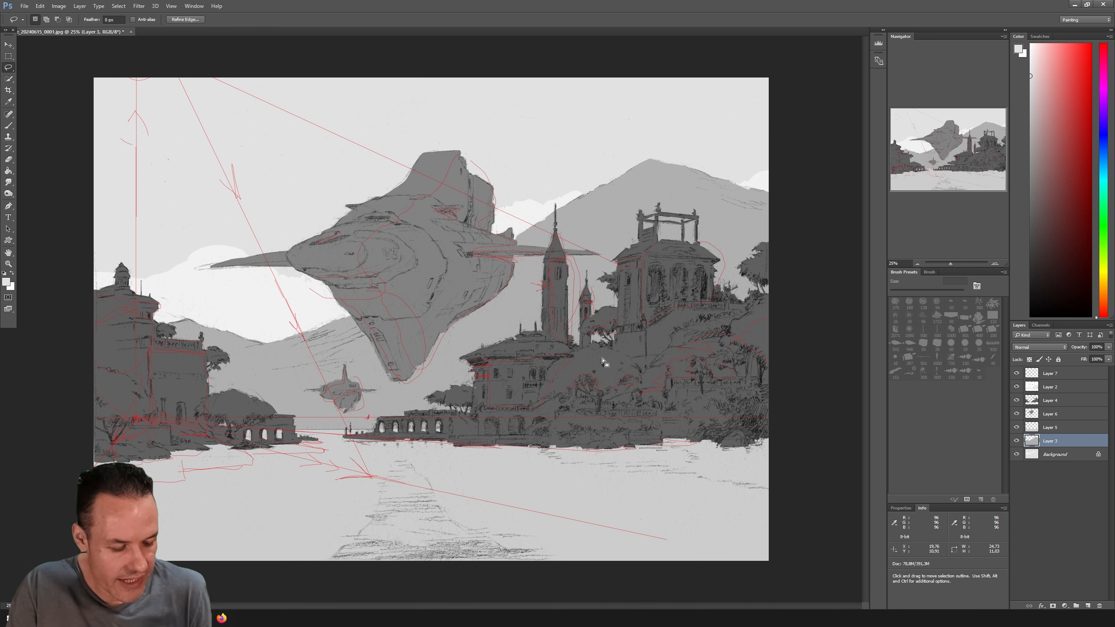
key("b")
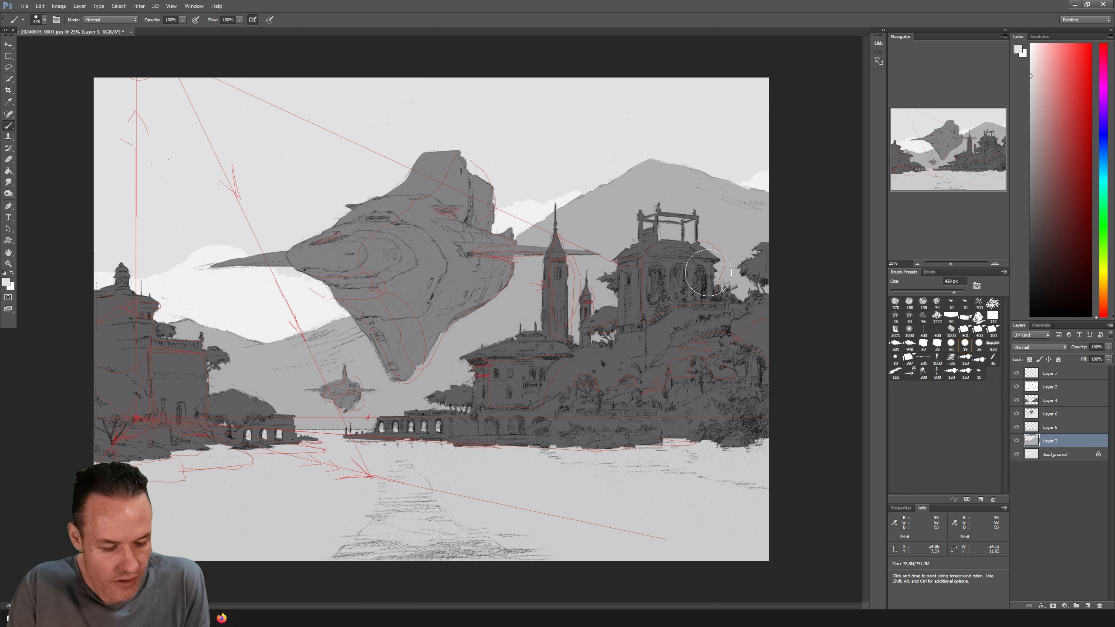
left_click(612, 195, "alt")
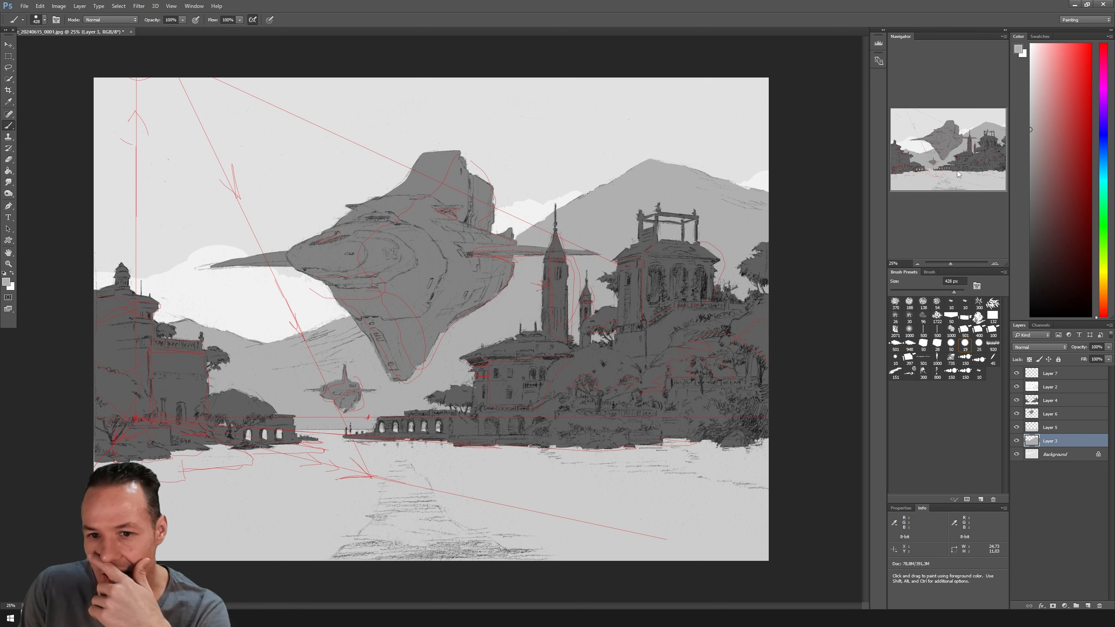
left_click_drag(1046, 150, 1019, 149)
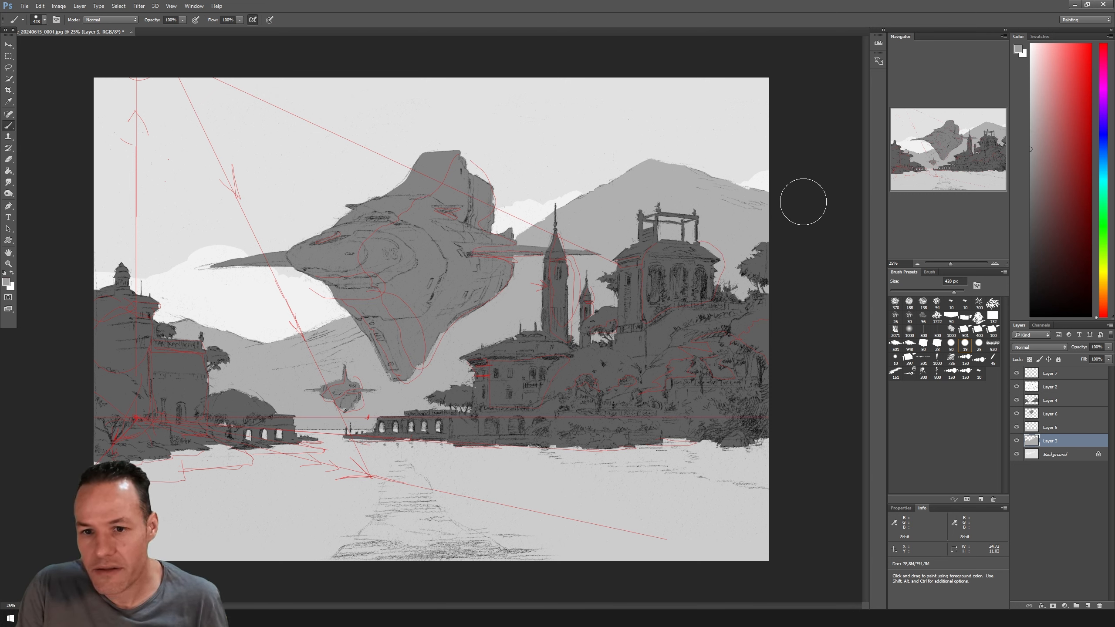
left_click_drag(657, 186, 400, 379)
mouse_move(694, 185)
left_mouse_down()
mouse_move(212, 389)
mouse_move(381, 337)
mouse_move(338, 391)
mouse_move(529, 296)
left_mouse_up()
mouse_move(731, 189)
left_mouse_down()
mouse_move(566, 271)
mouse_move(746, 228)
mouse_move(580, 288)
left_mouse_up()
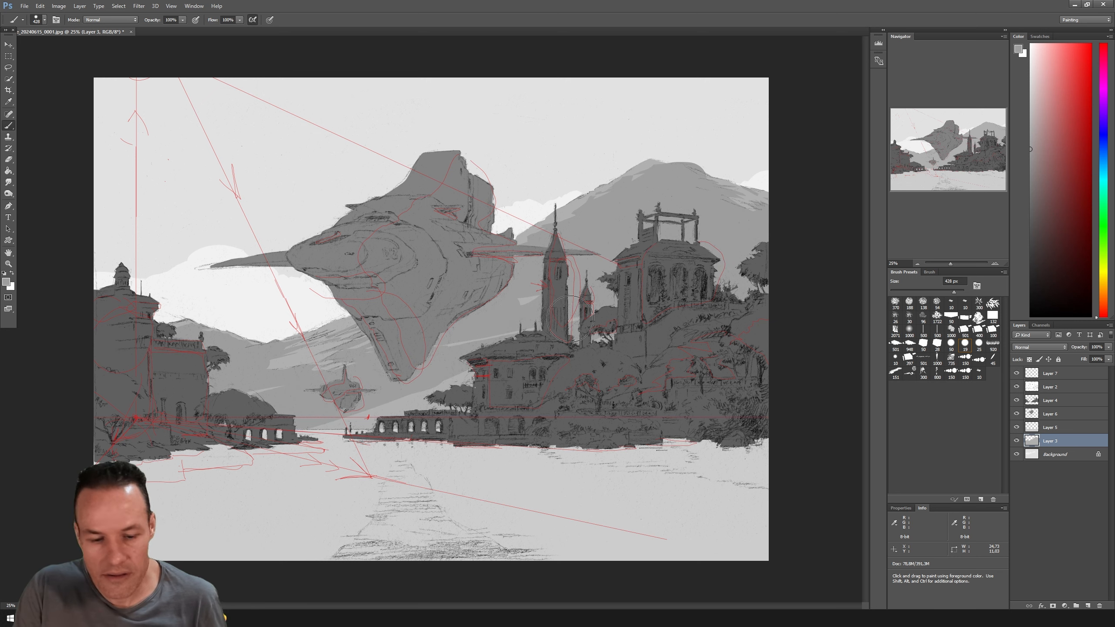
Show the selection edges again and clear the selection on the shaded mountains.
key("ctrl+h")
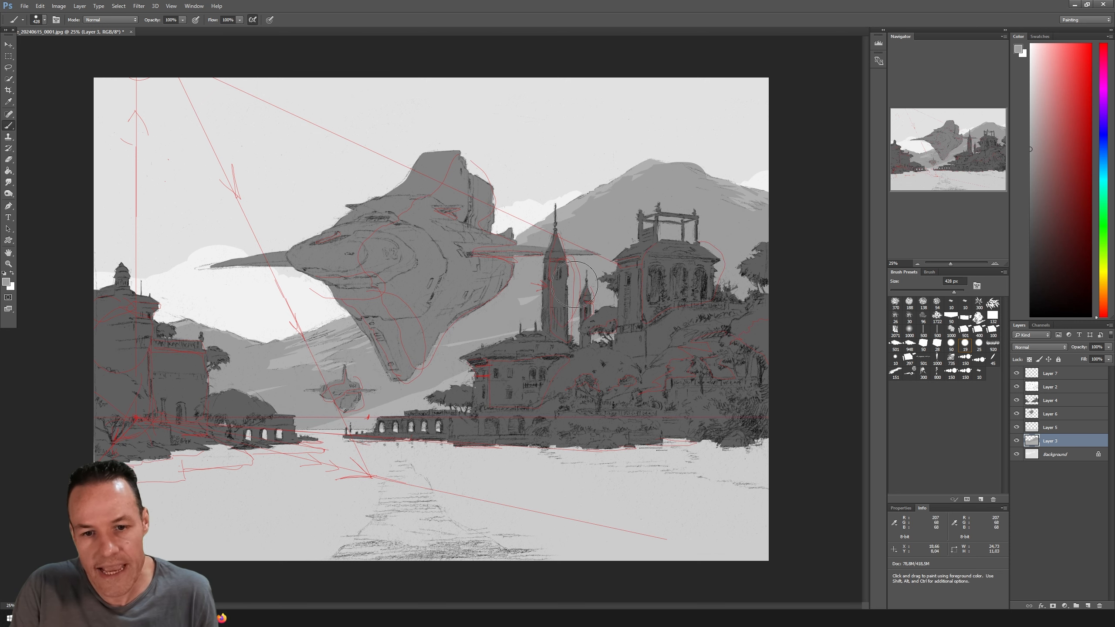
key("ctrl+h")
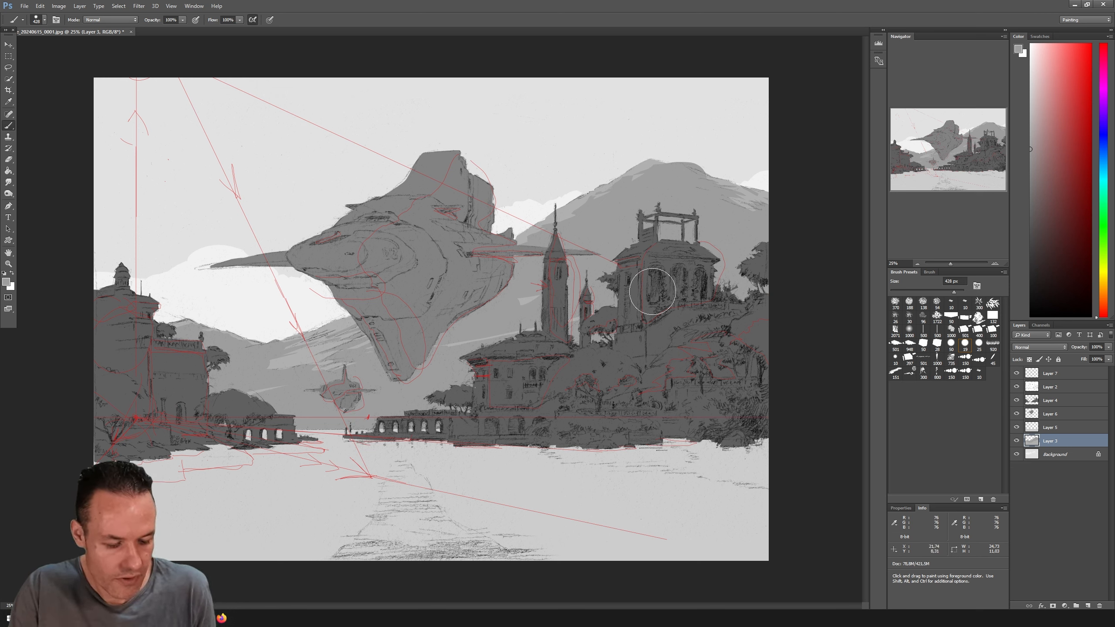
key("ctrl+h")
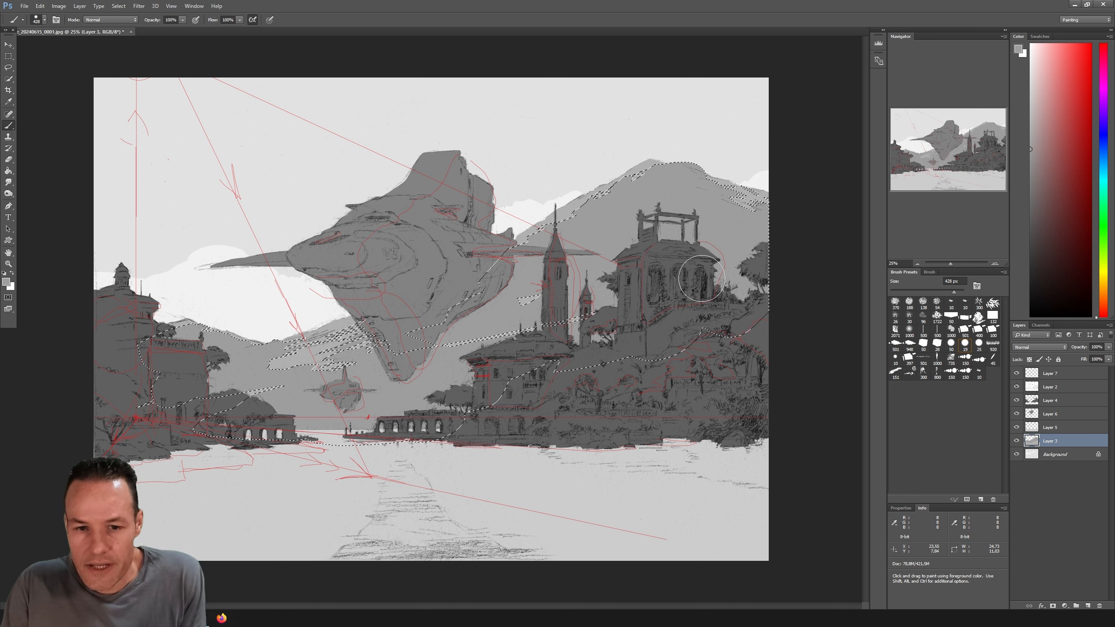
key("l")
key("ctrl+d")
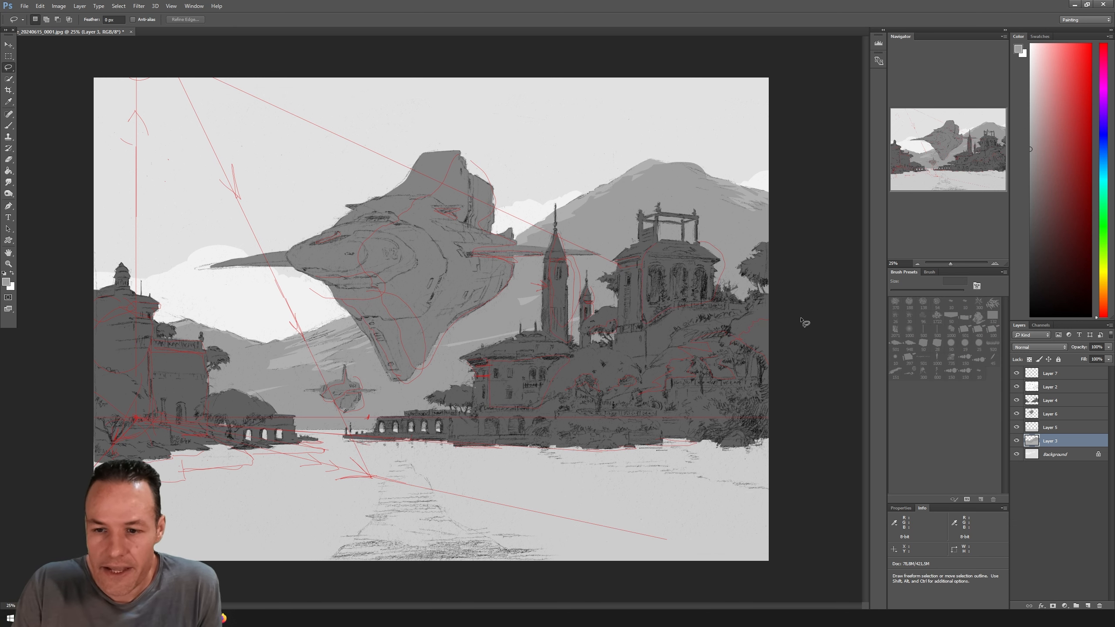
Hide the line art on Layer 2 and switch Layer 3 off and on to examine the mountain shading.
left_click(1016, 386)
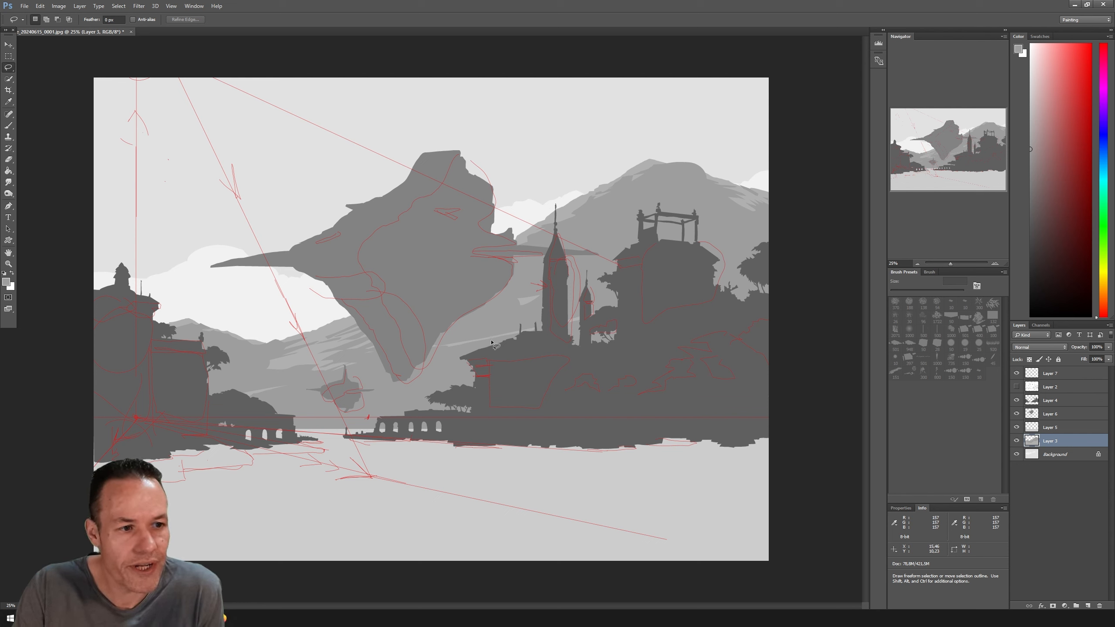
left_click(1017, 440)
left_click(1017, 441)
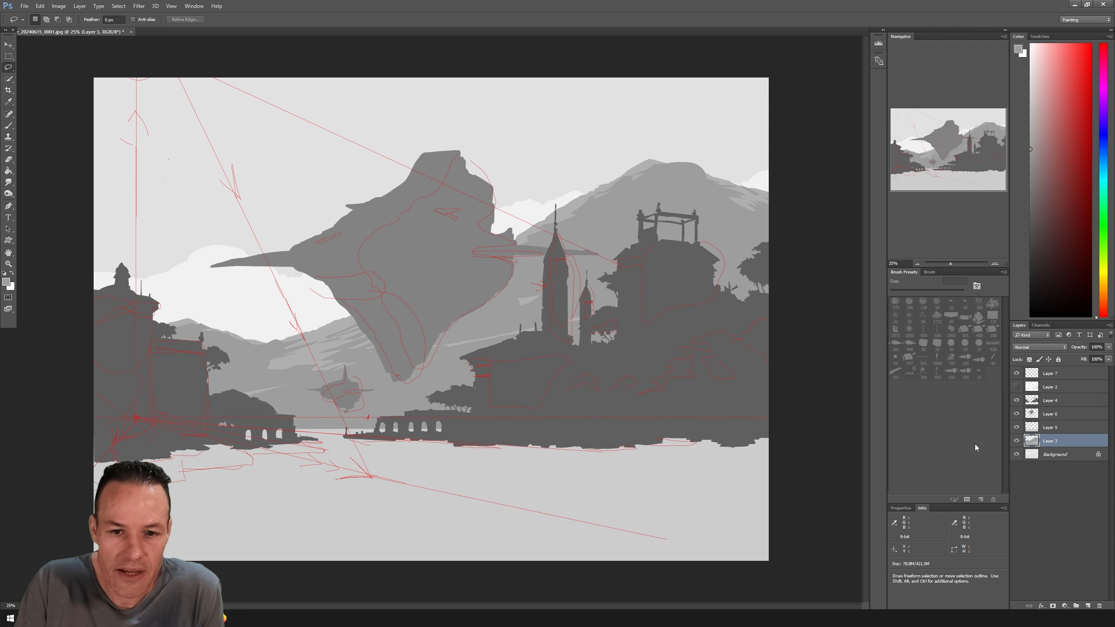
left_click(1017, 440)
left_click(1016, 440)
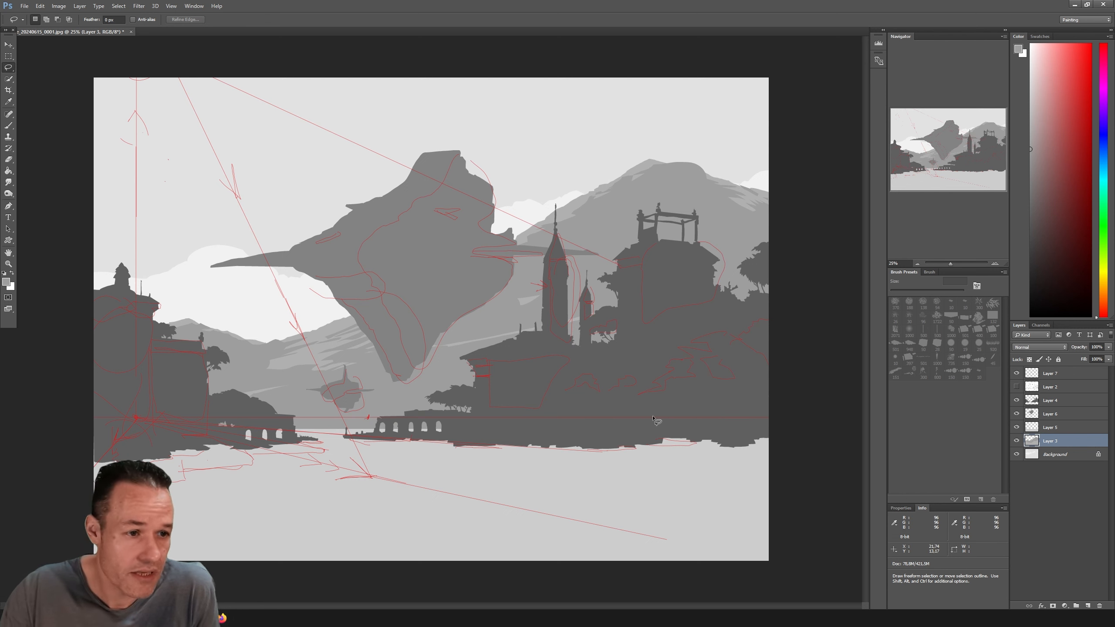
Start a Levels adjustment on Layer 3 and set the input levels to 37, 1.02 and 228.
left_click(40, 6)
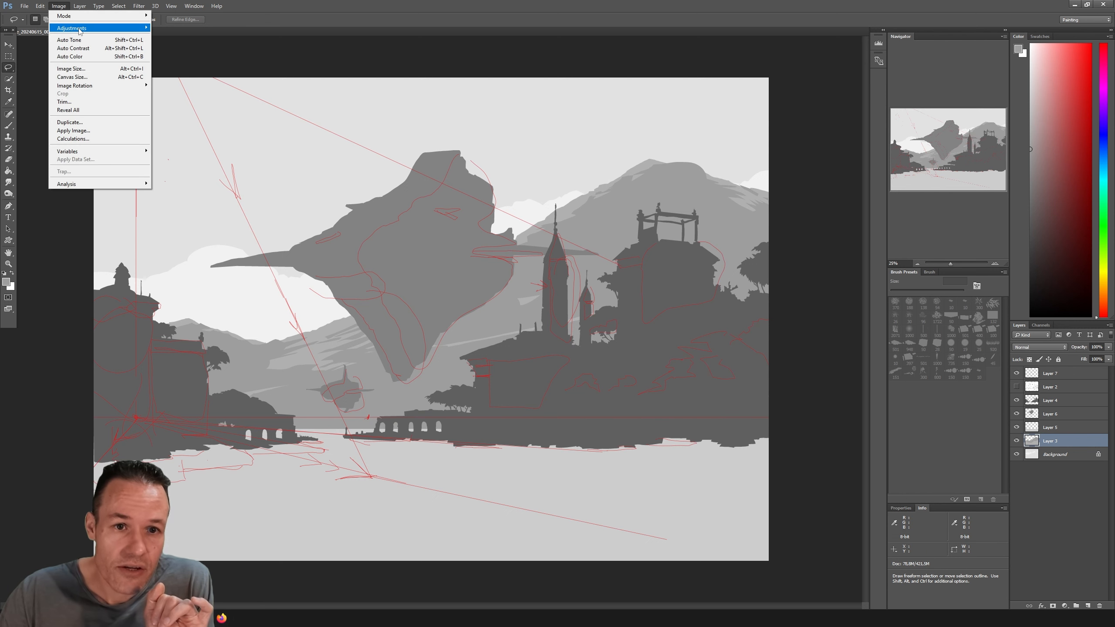
mouse_move(110, 27)
left_click(192, 39)
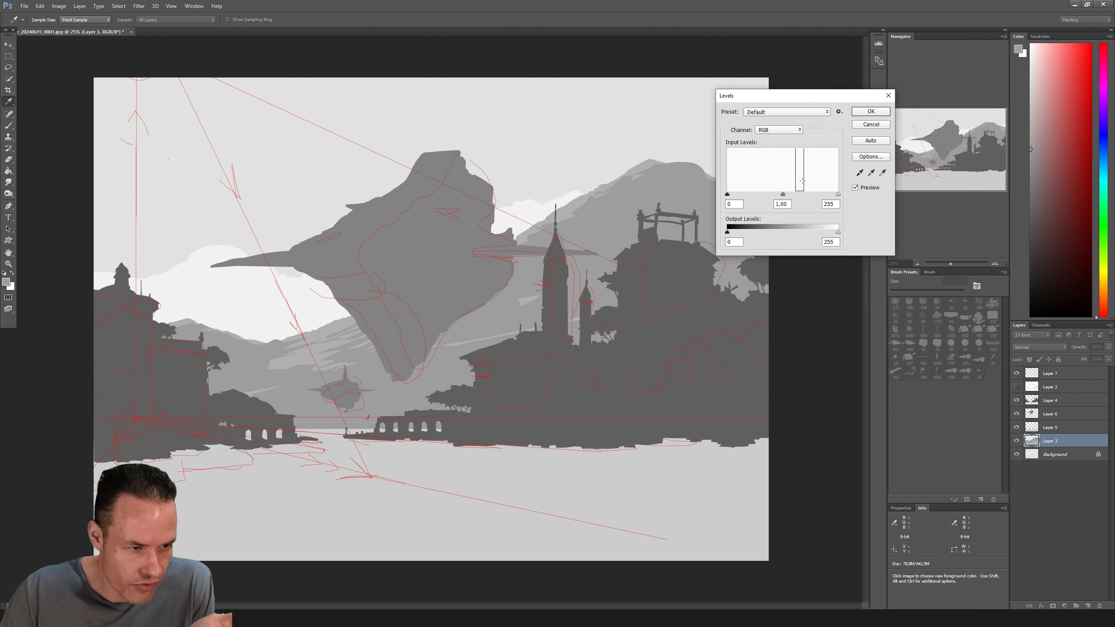
left_click_drag(783, 194, 743, 193)
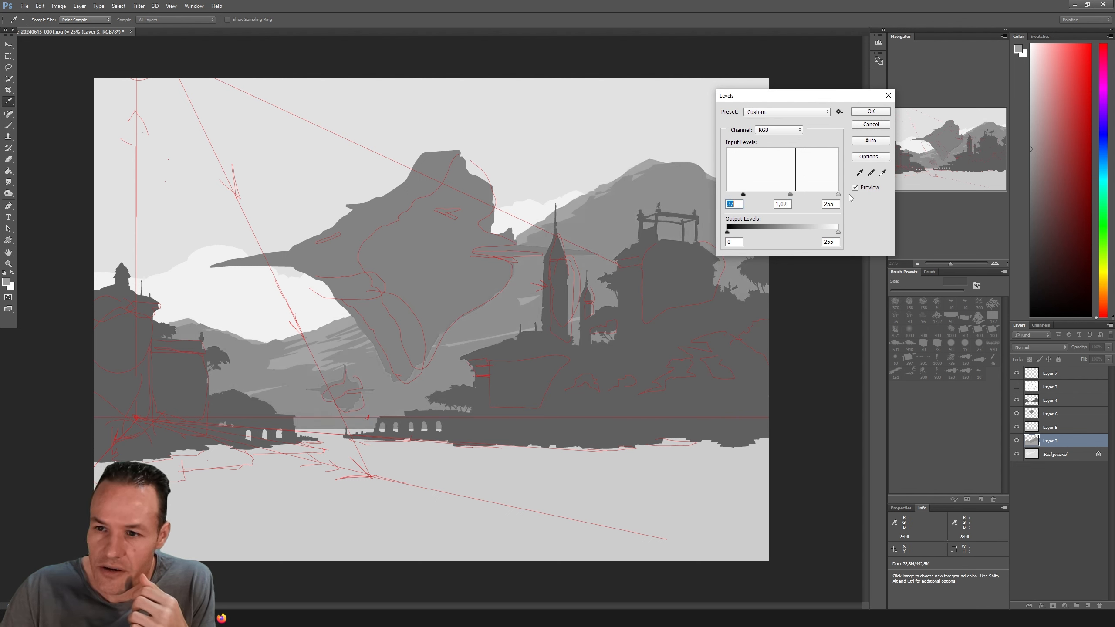
left_click_drag(836, 194, 824, 194)
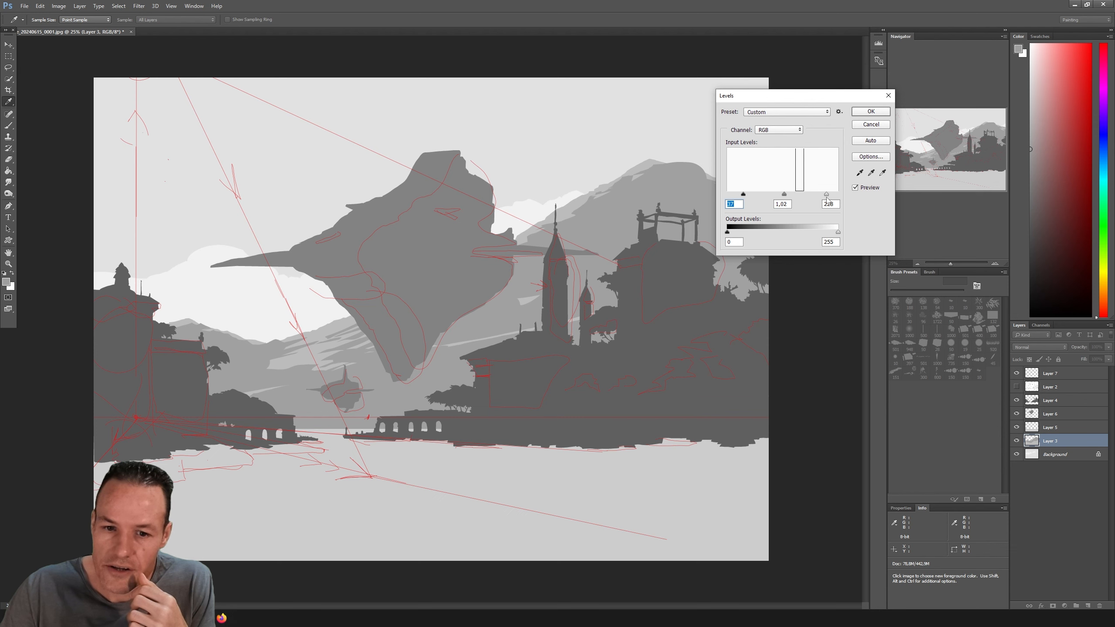
Compare the mountain shading with the Levels preview off and on, and apply the adjustment.
left_click(855, 188)
left_click(855, 188)
left_click(855, 188)
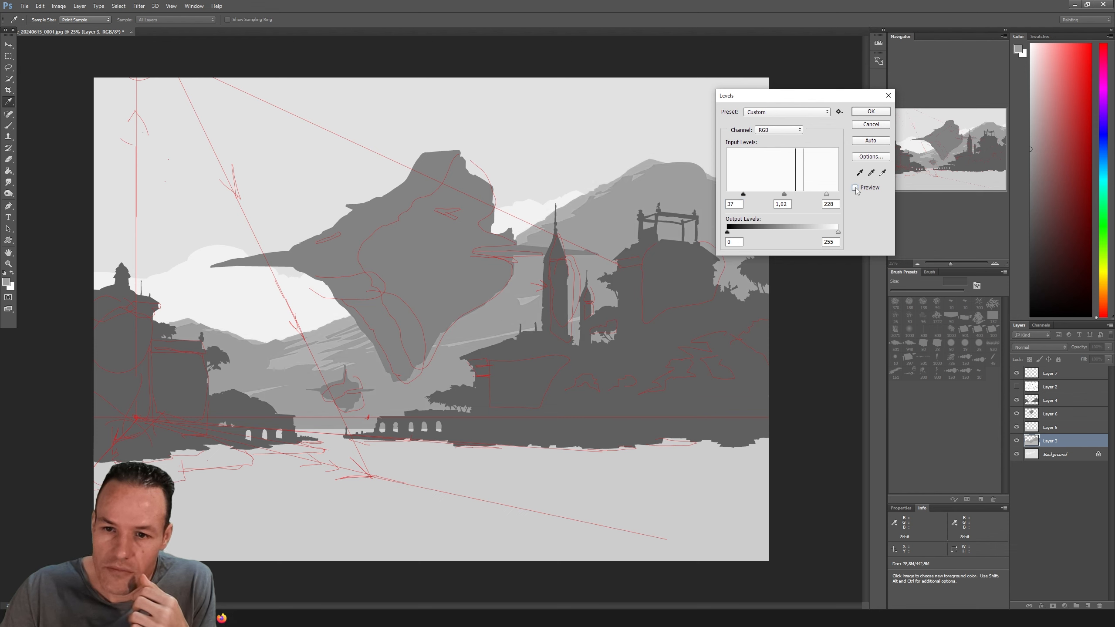
left_click(855, 188)
left_click(855, 188)
left_click(855, 188)
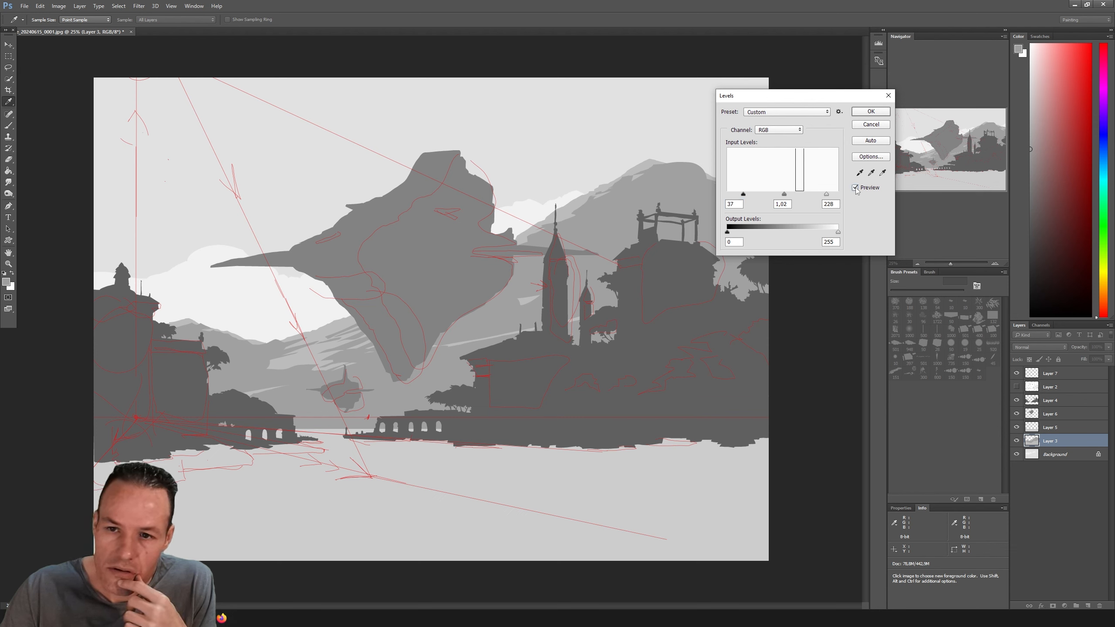
left_click(855, 187)
left_click(855, 188)
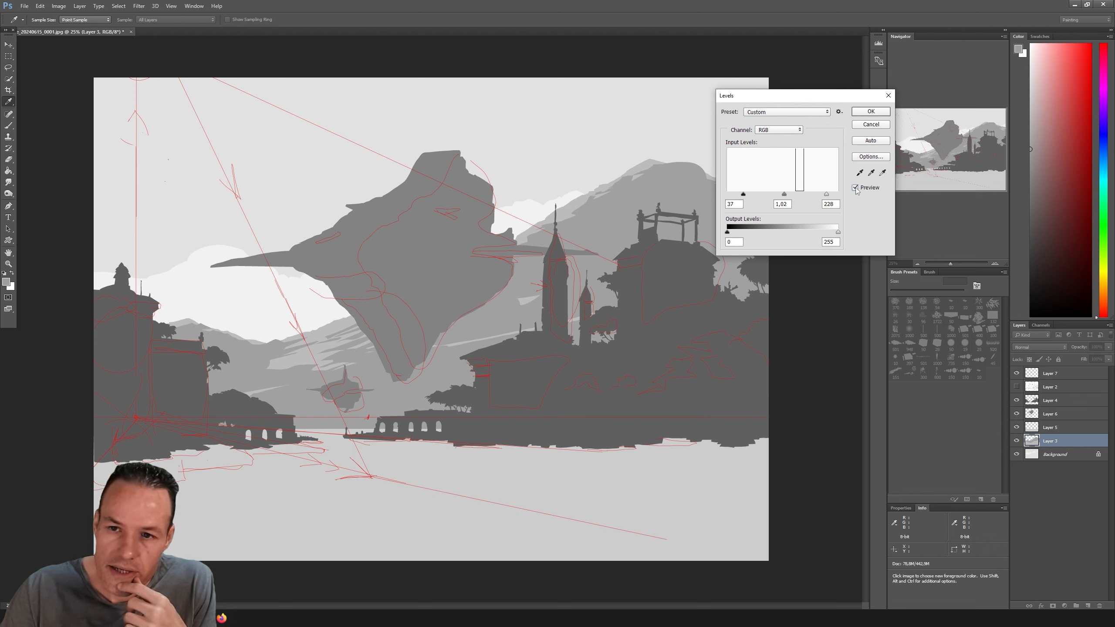
left_click(870, 112)
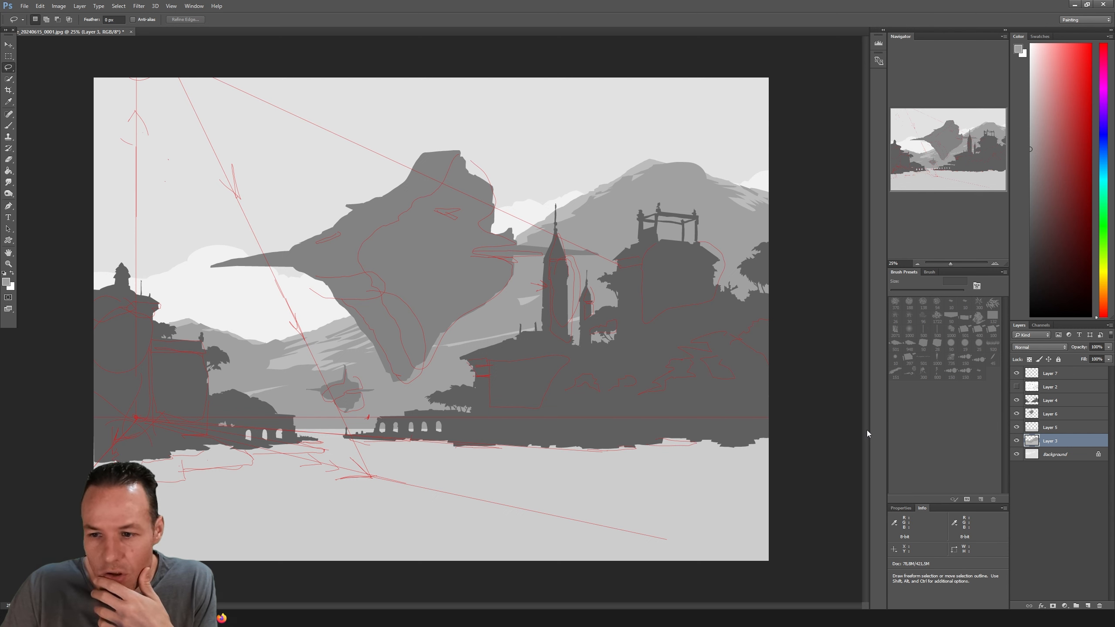
Show the line art on Layer 2 again, check what Layer 5 contains, and make Layer 5 active.
left_click(1016, 387)
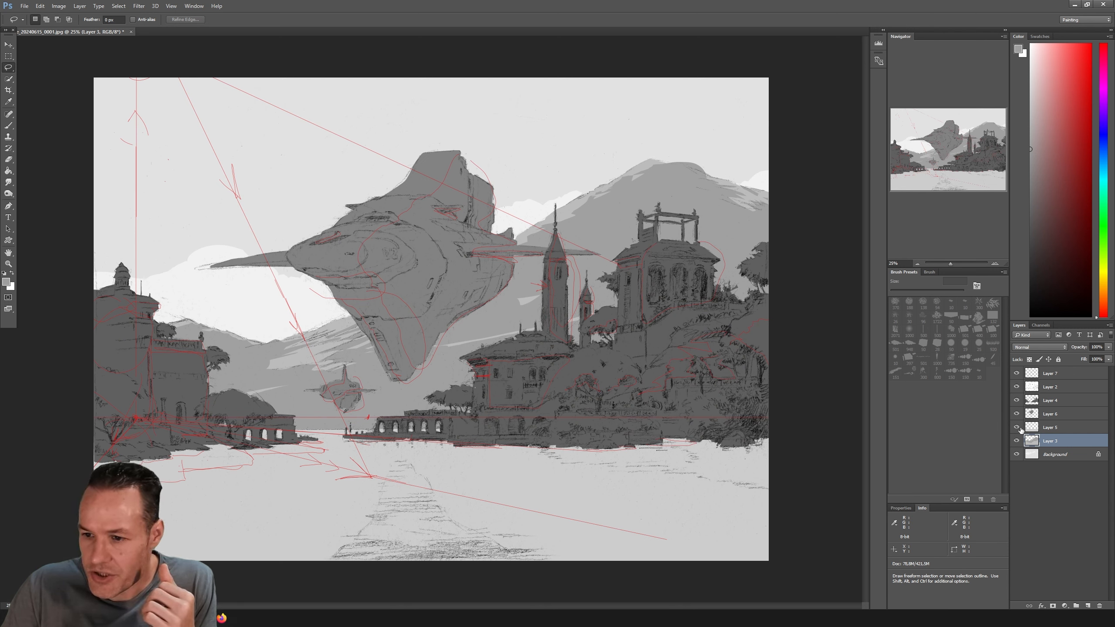
left_click(1017, 428)
left_click(1017, 428)
left_click(1063, 426)
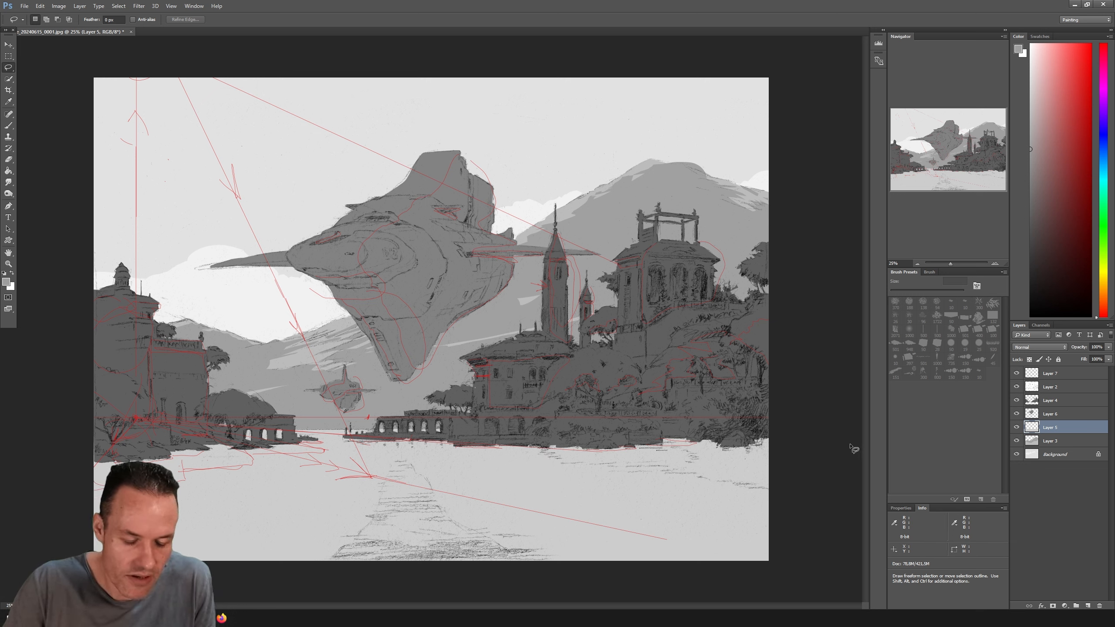
Sample the light grey of the water and darken it slightly as the foreground colour.
key("i")
left_click(597, 486)
key("l")
left_click_drag(1032, 119, 1009, 126)
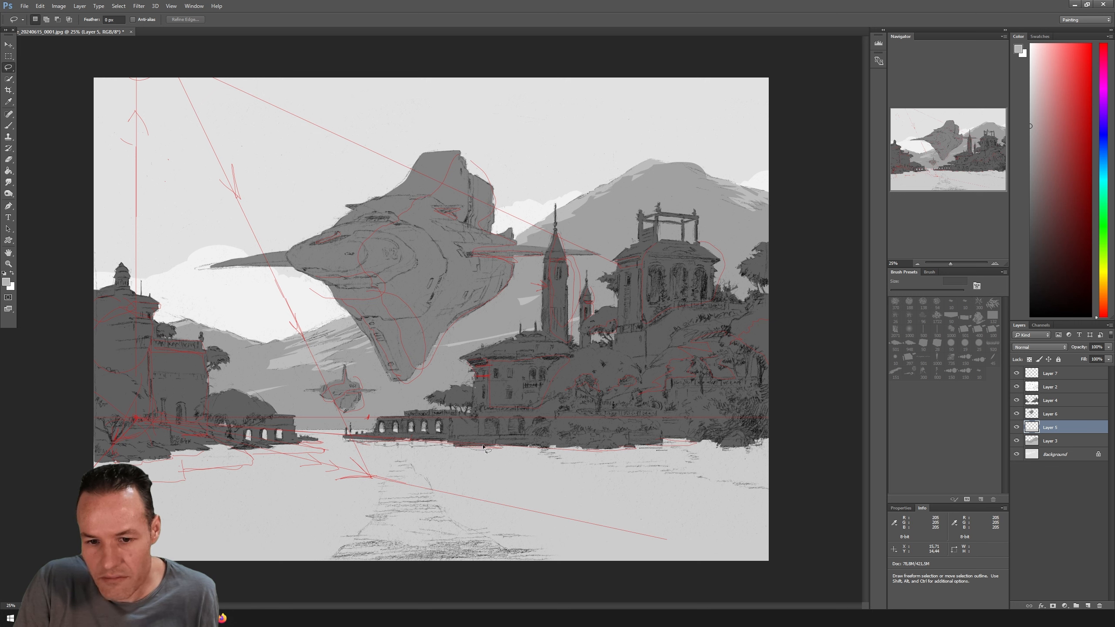
On Layer 5, lasso the shadow shapes on the water along the right shoreline, from the arcade to the canvas edge.
mouse_move(483, 445)
left_mouse_down()
mouse_move(349, 438)
mouse_move(407, 445)
mouse_move(395, 444)
left_mouse_up()
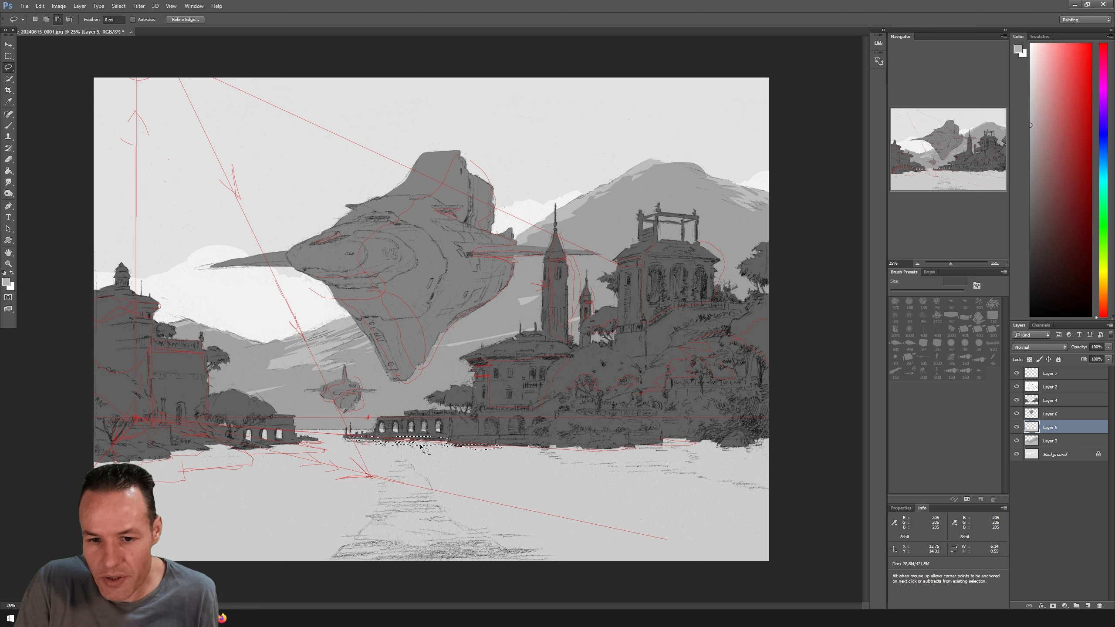
key("shift")
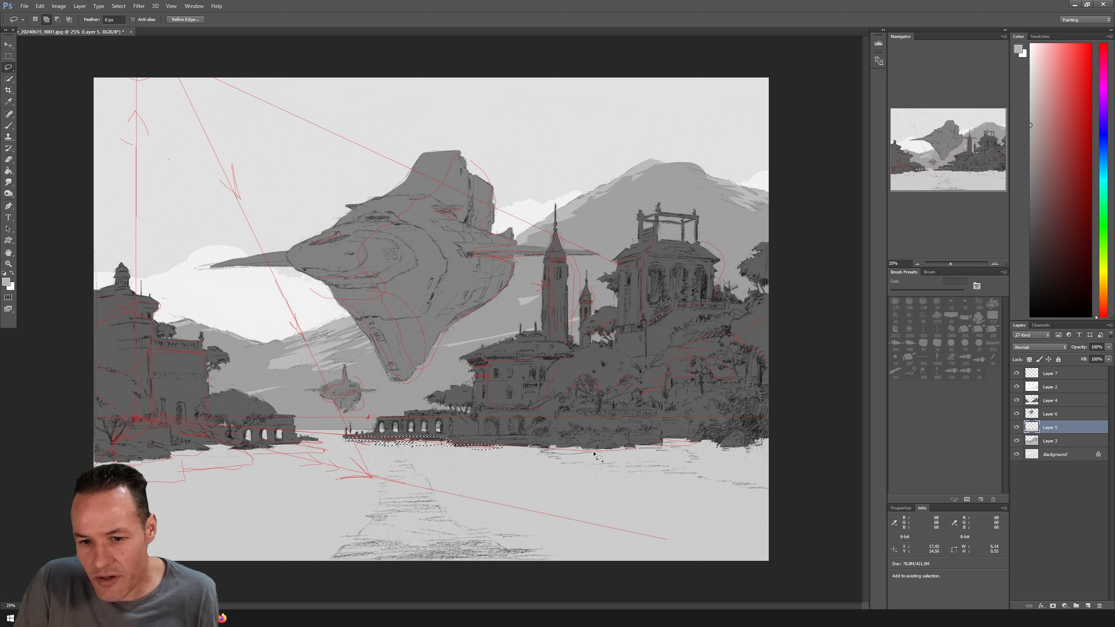
mouse_move(594, 452)
left_mouse_down()
mouse_move(557, 460)
mouse_move(626, 457)
mouse_move(600, 453)
left_mouse_up()
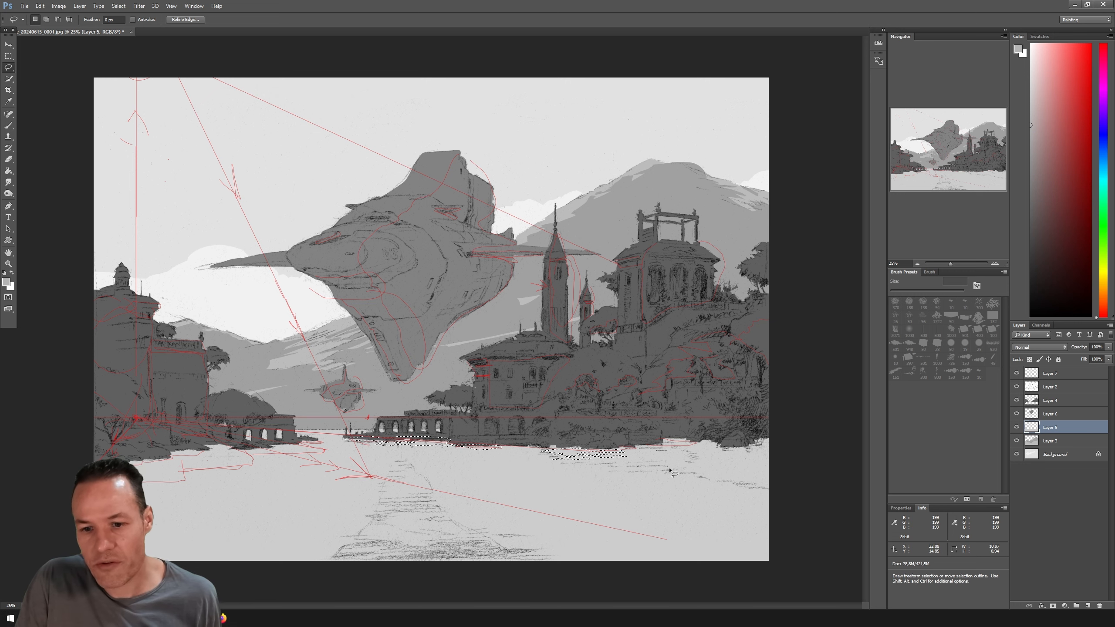
key("shift")
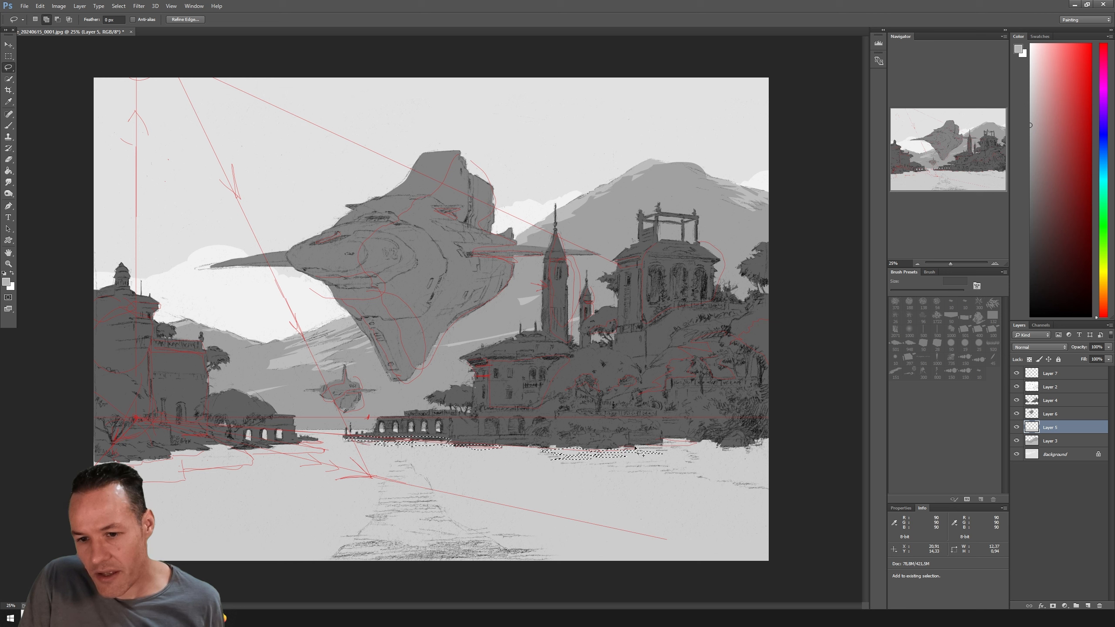
mouse_move(635, 448)
left_mouse_down()
mouse_move(775, 451)
mouse_move(707, 467)
mouse_move(758, 458)
left_mouse_up()
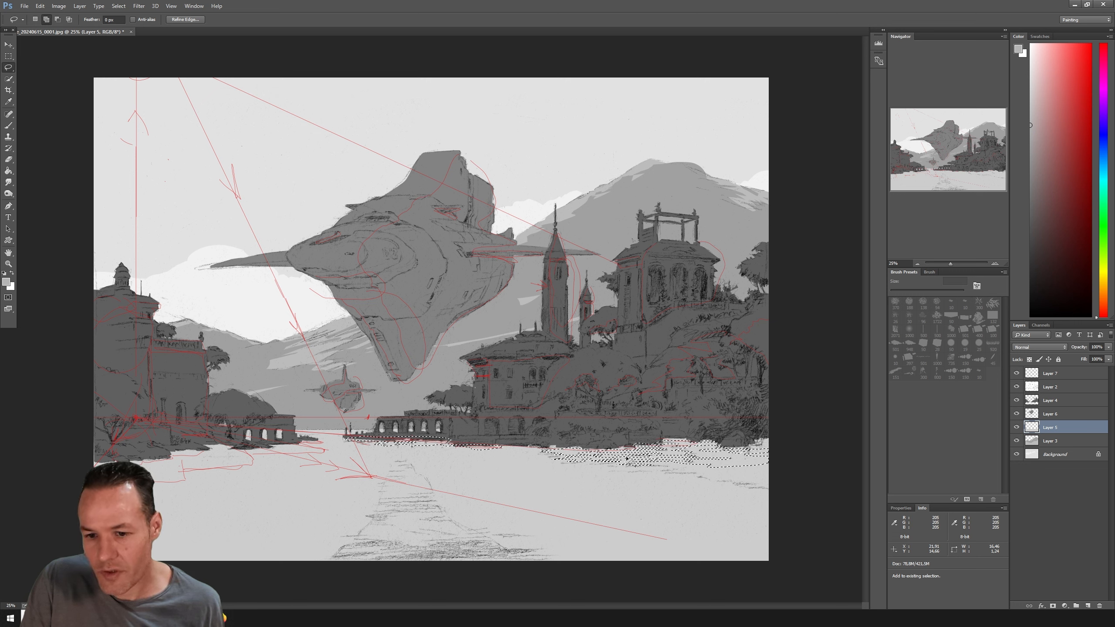
mouse_move(729, 469)
left_mouse_down()
mouse_move(669, 474)
mouse_move(775, 487)
mouse_move(734, 487)
mouse_move(766, 489)
mouse_move(762, 471)
mouse_move(717, 470)
mouse_move(769, 476)
left_mouse_up()
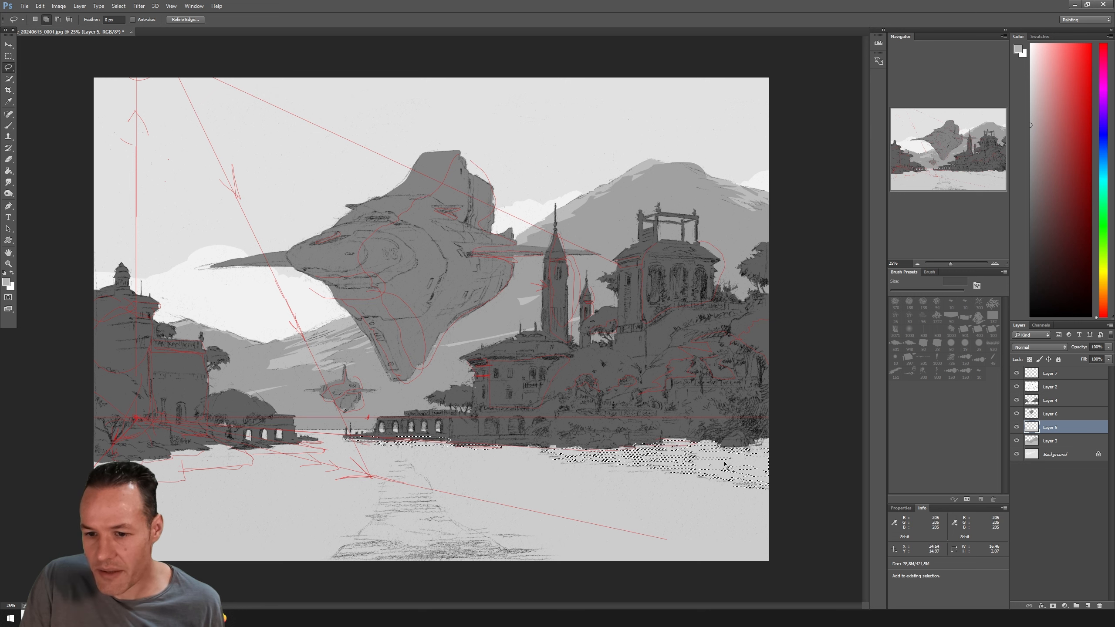
Lasso the reflections of the villa and the two towers into the water selection, breaking them up with horizontal ripple gaps.
left_click_drag(618, 473, 638, 473)
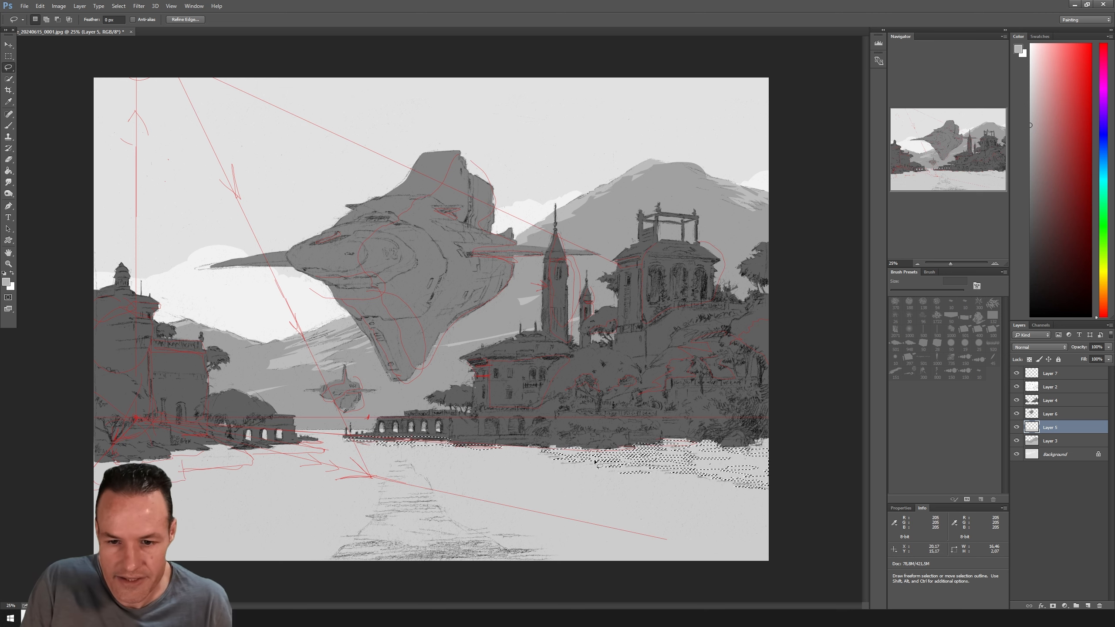
key("shift")
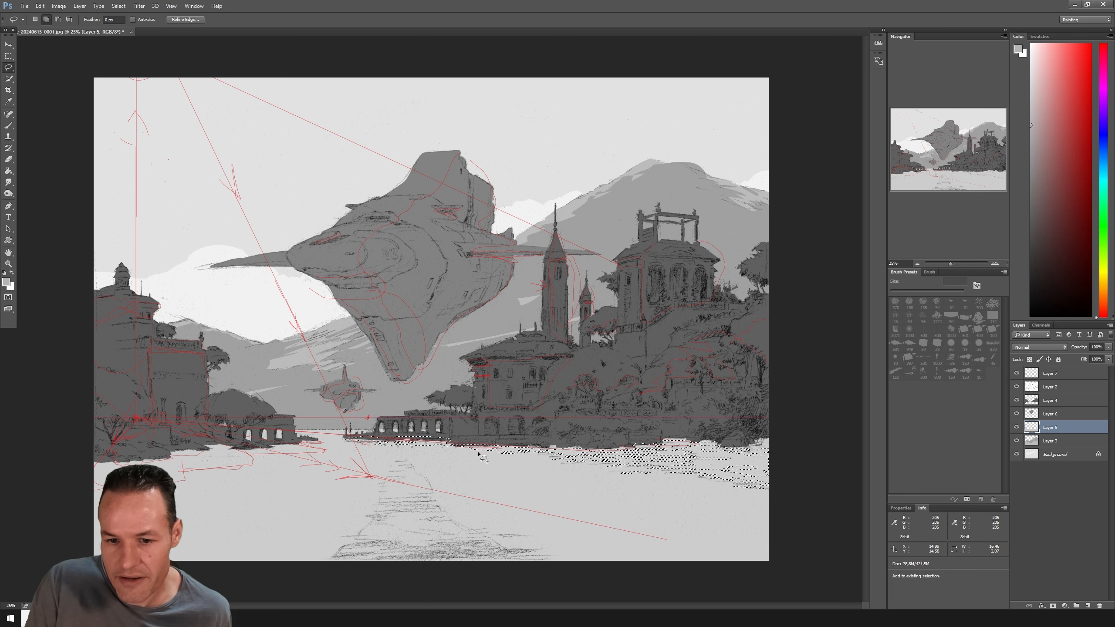
mouse_move(485, 468)
left_mouse_down()
mouse_move(550, 477)
mouse_move(555, 507)
mouse_move(568, 509)
mouse_move(580, 469)
left_mouse_up()
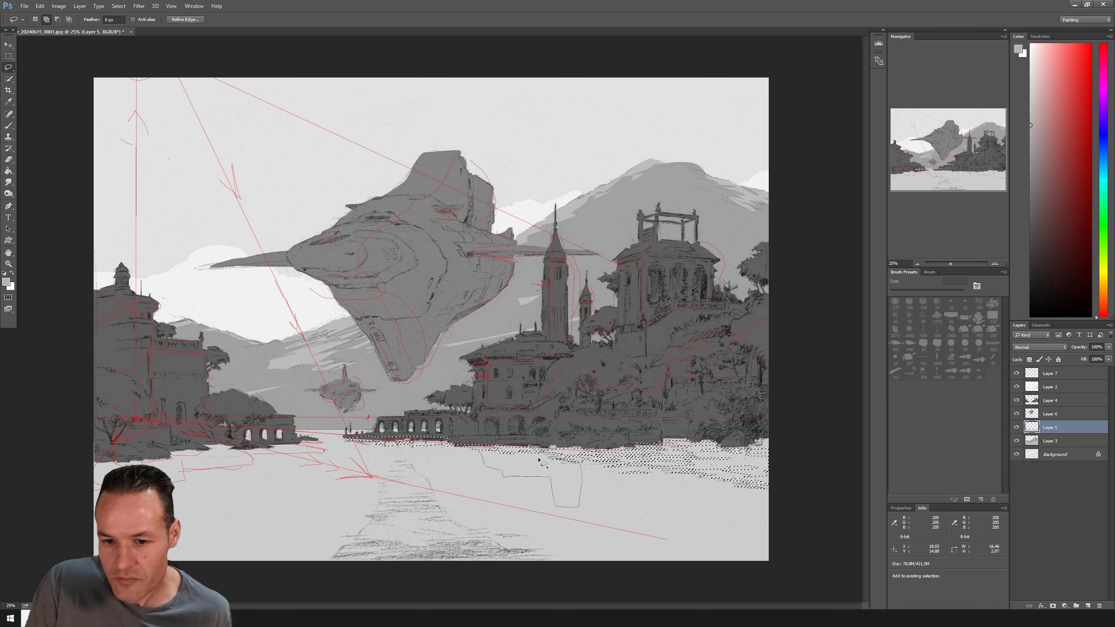
left_click_drag(509, 457, 511, 458)
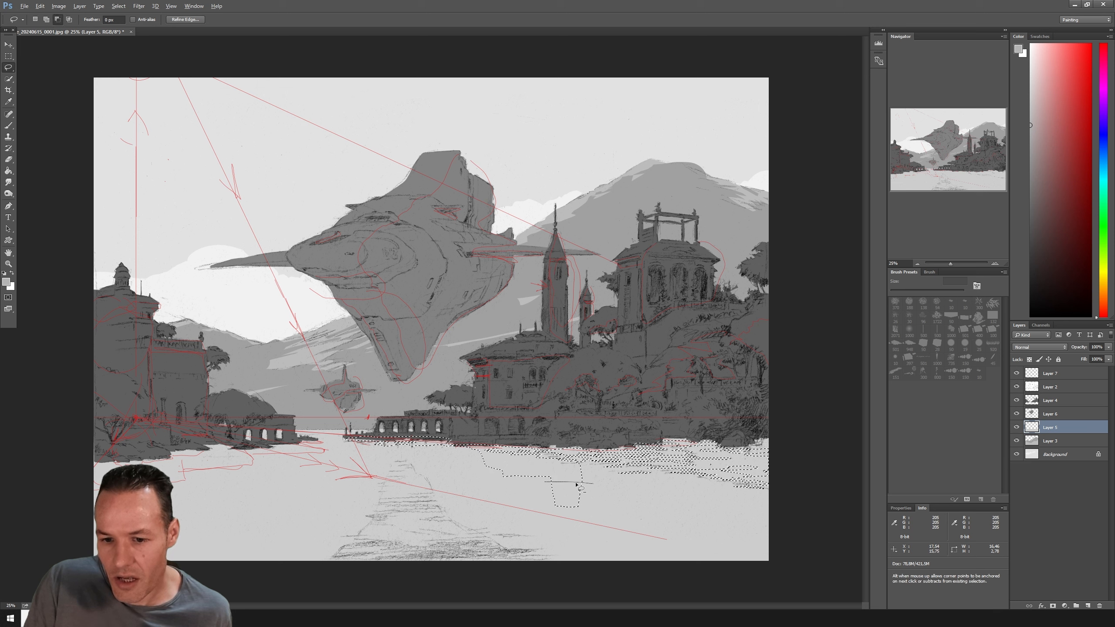
mouse_move(527, 494)
left_mouse_down()
mouse_move(589, 497)
mouse_move(566, 506)
left_mouse_up()
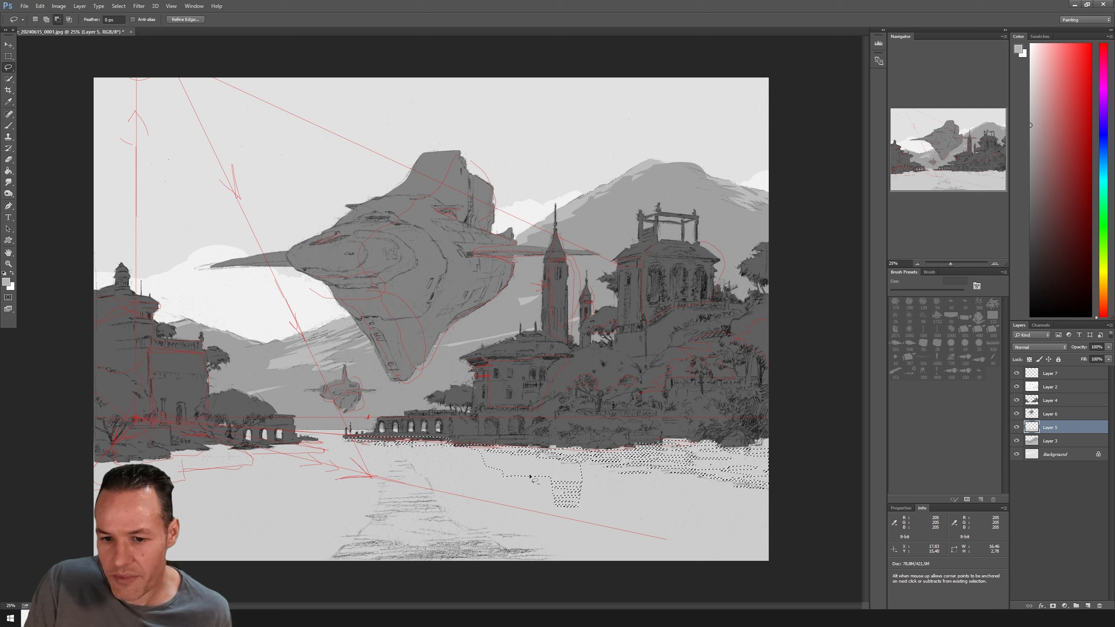
mouse_move(478, 472)
left_mouse_down()
mouse_move(523, 471)
mouse_move(514, 461)
mouse_move(615, 487)
mouse_move(589, 489)
left_mouse_up()
key("shift")
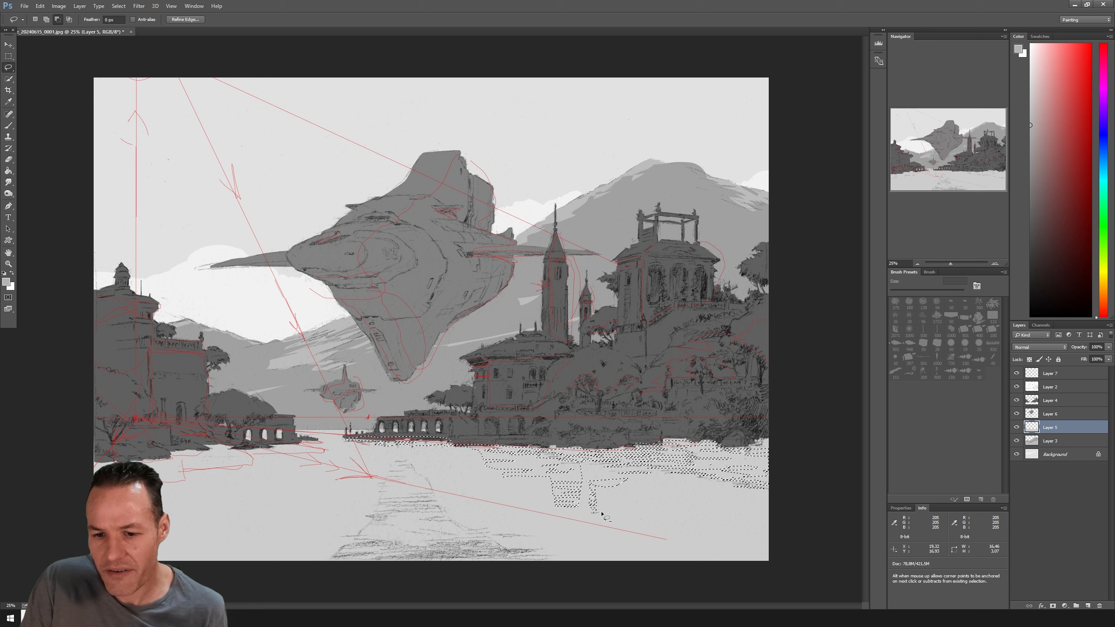
left_click_drag(602, 513, 596, 518)
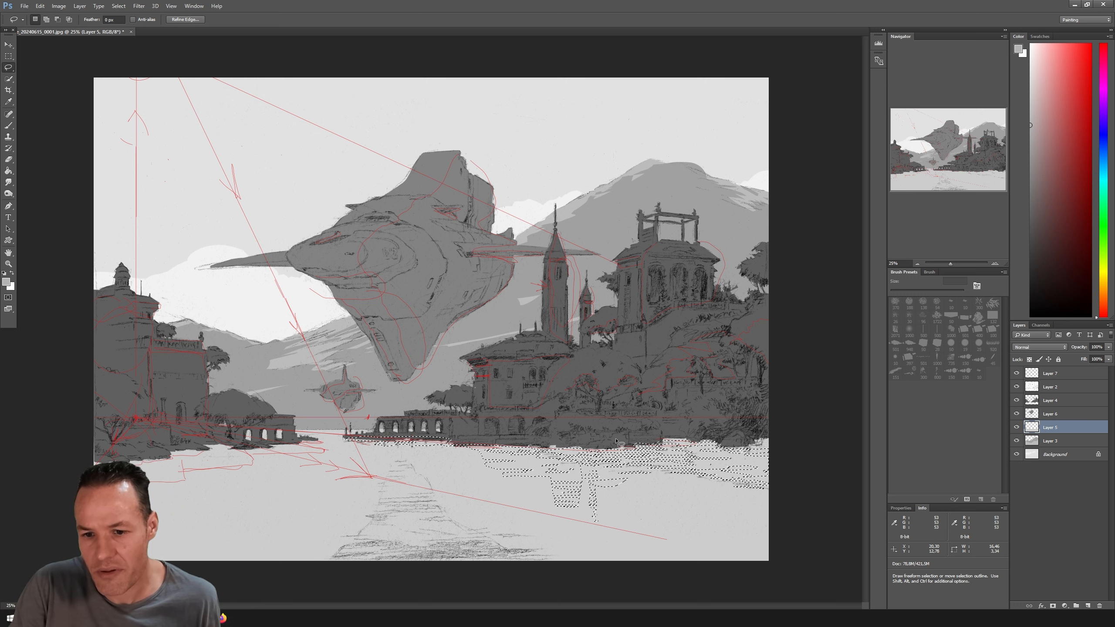
Add the reflections of the large hilltop building and the trees at the right canvas edge to the water selection, with ripple gaps.
key("shift")
mouse_move(621, 300)
left_mouse_down()
mouse_move(636, 343)
mouse_move(618, 371)
left_mouse_up()
mouse_move(624, 491)
left_mouse_down()
mouse_move(650, 560)
mouse_move(679, 491)
mouse_move(624, 480)
left_mouse_up()
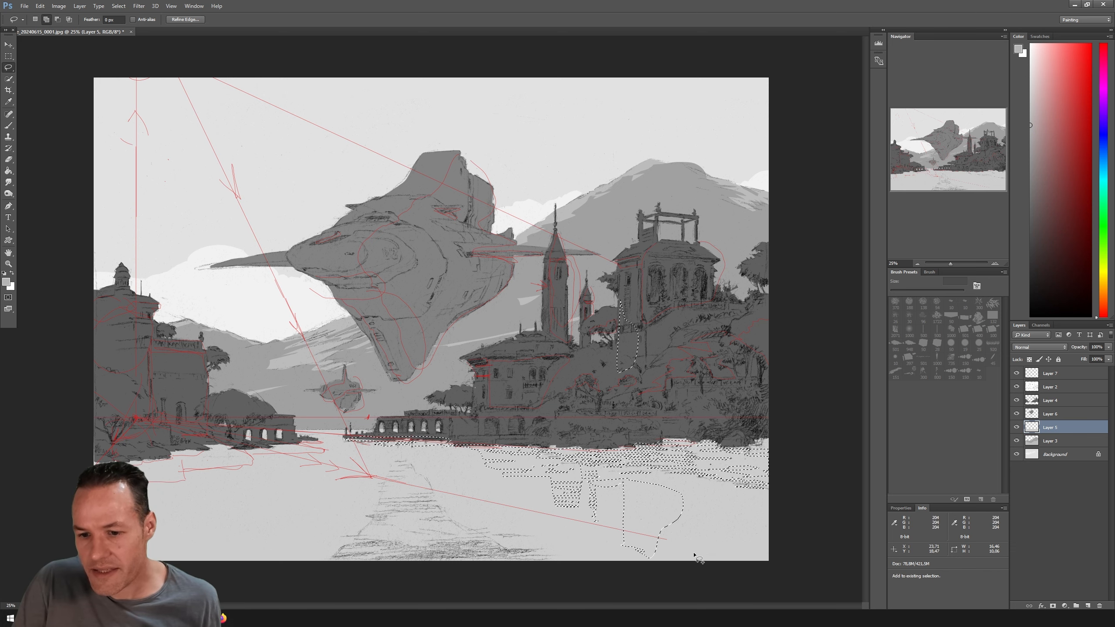
mouse_move(713, 309)
left_mouse_down()
mouse_move(716, 361)
mouse_move(694, 334)
mouse_move(711, 311)
left_mouse_up()
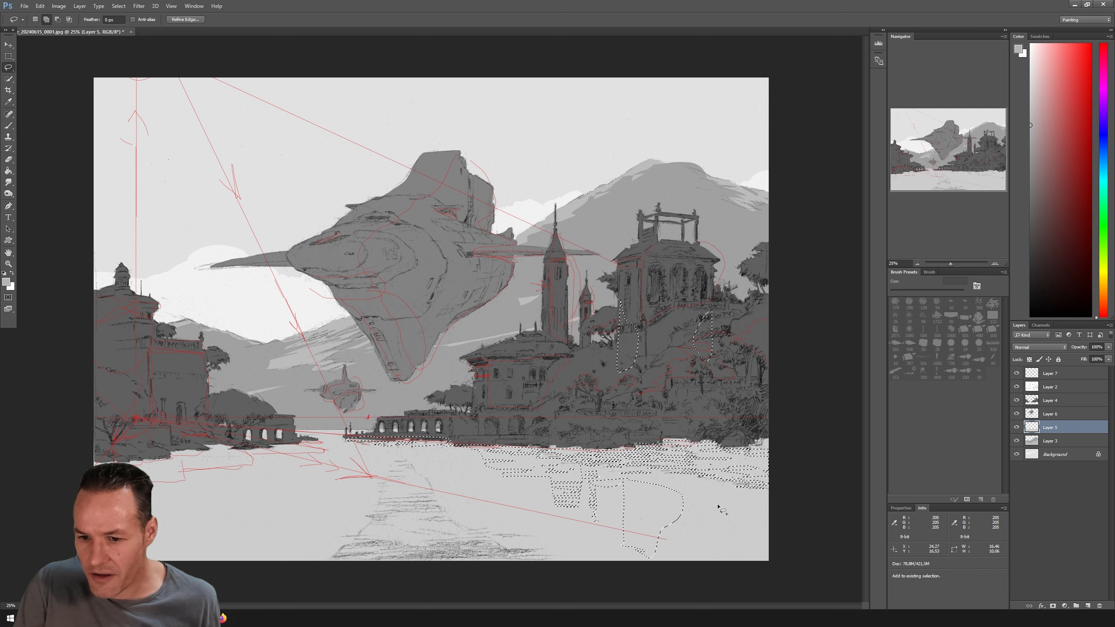
left_click_drag(667, 516, 683, 539)
left_click_drag(653, 493, 670, 508)
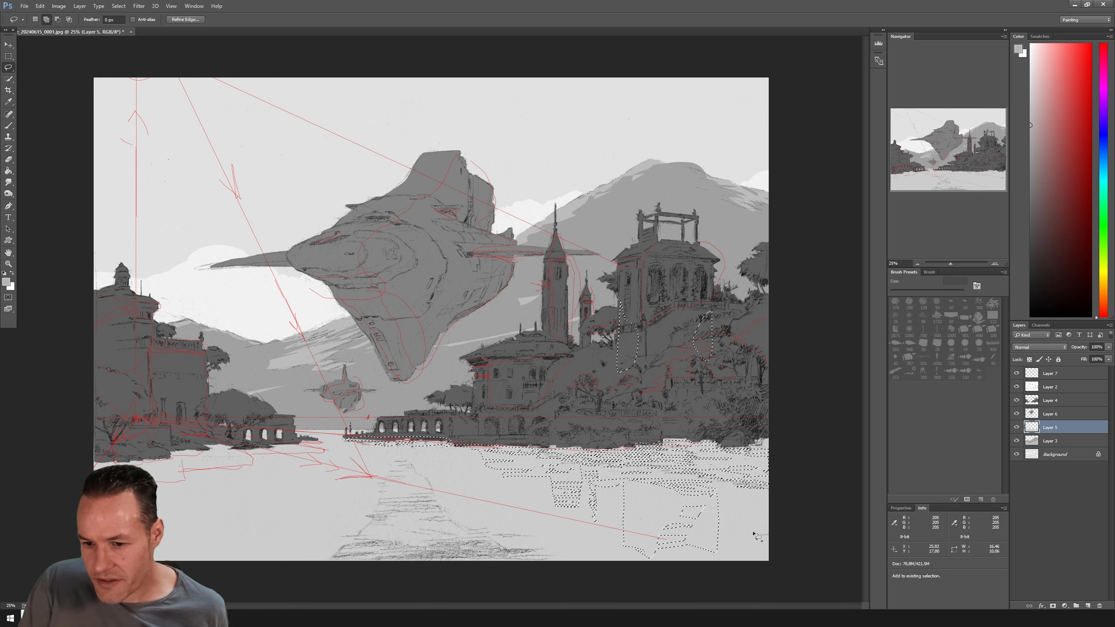
left_click_drag(753, 534, 781, 515)
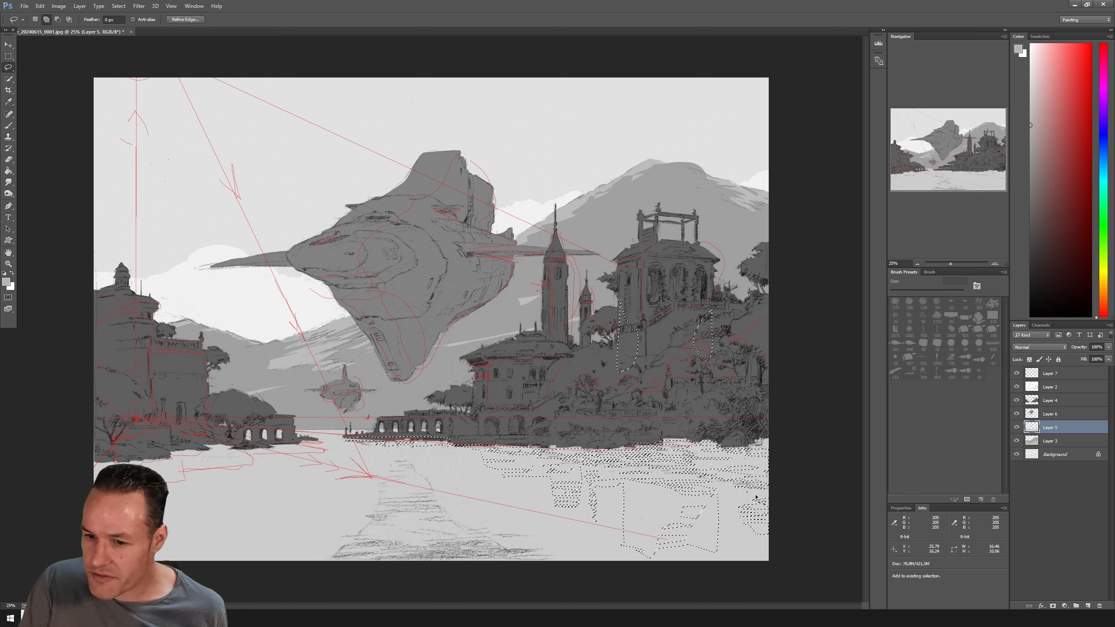
left_click_drag(730, 507, 739, 509)
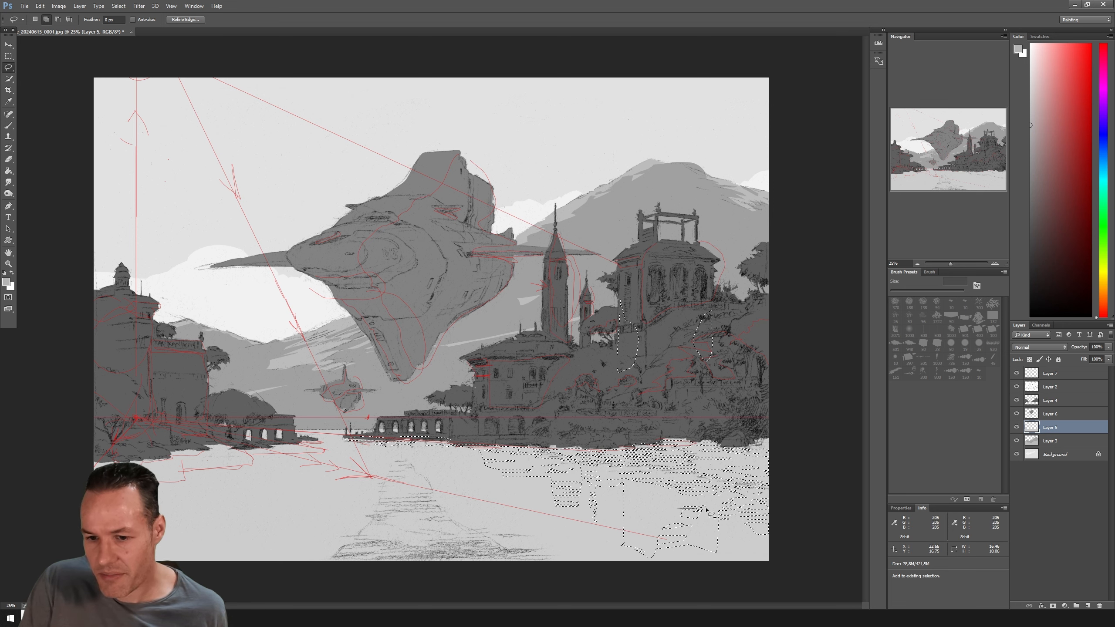
key("alt")
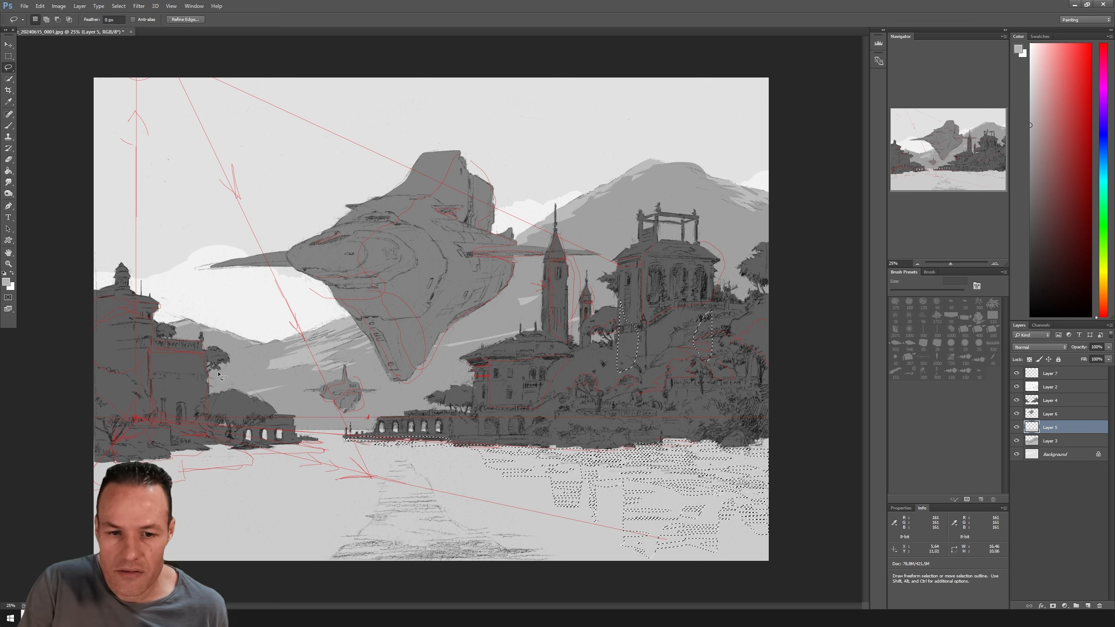
Add the shadow shapes on the water along the left shoreline beneath the arcade to the selection.
key("shift")
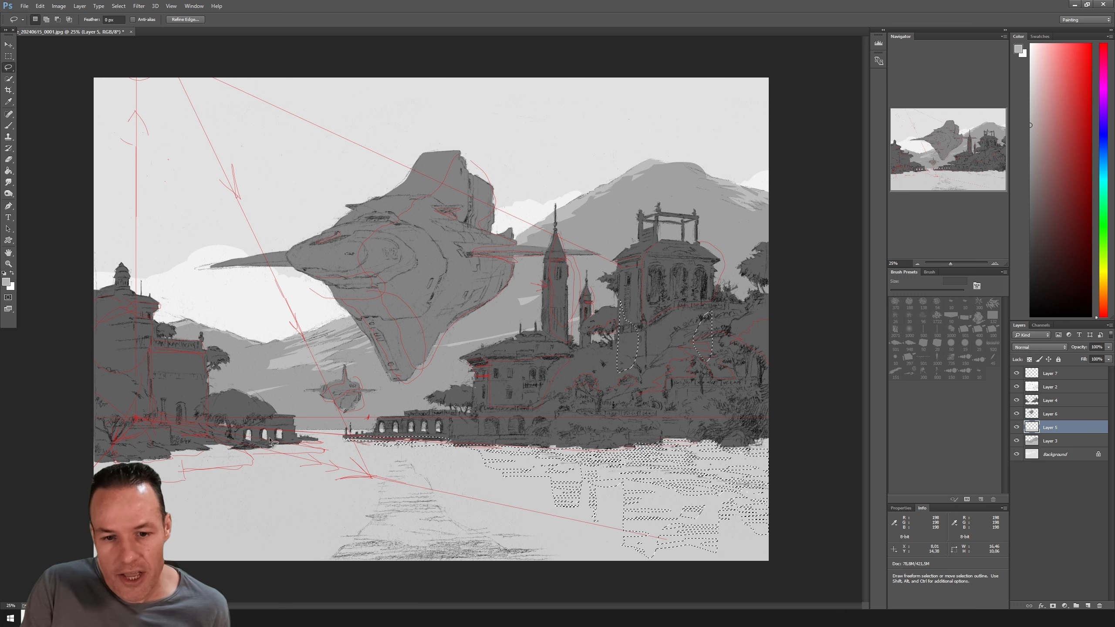
key("shift")
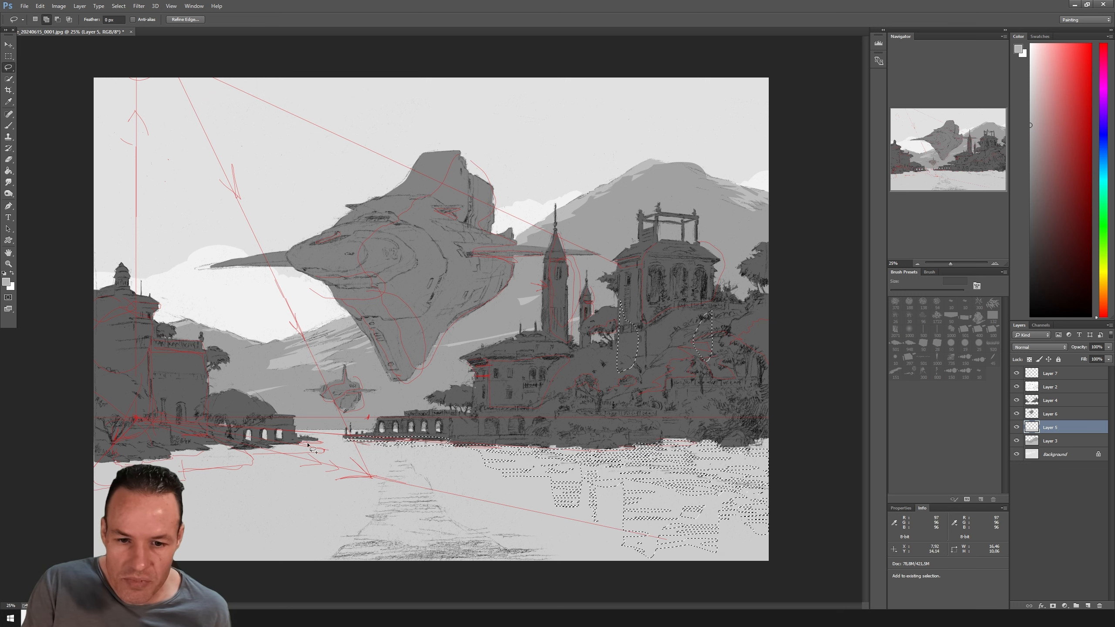
mouse_move(295, 445)
left_mouse_down()
mouse_move(293, 459)
mouse_move(241, 459)
mouse_move(241, 446)
left_mouse_up()
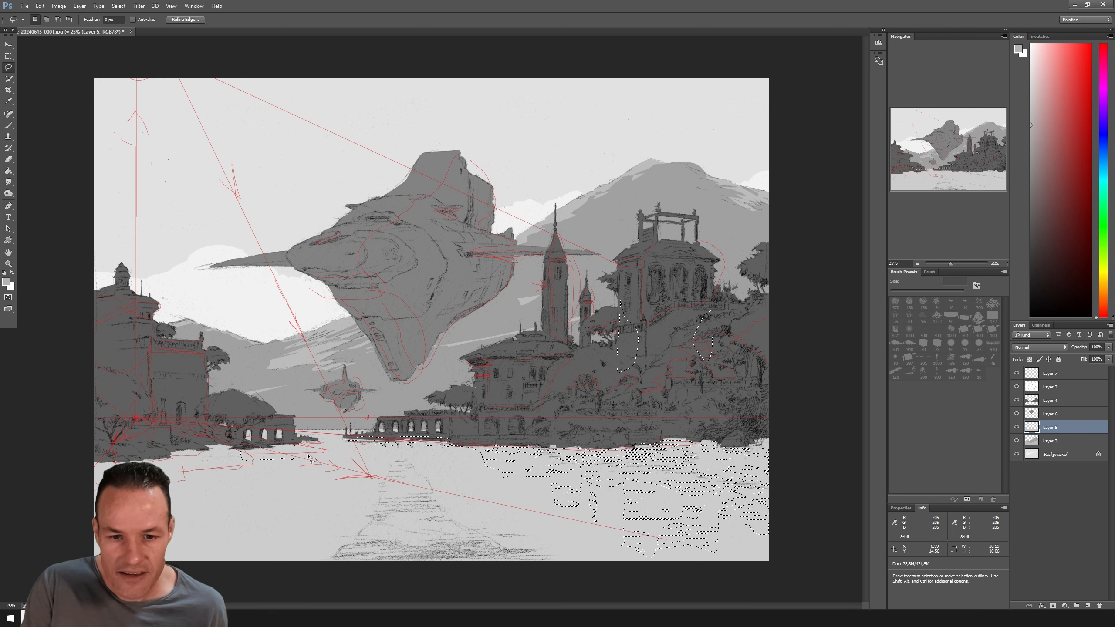
key("shift")
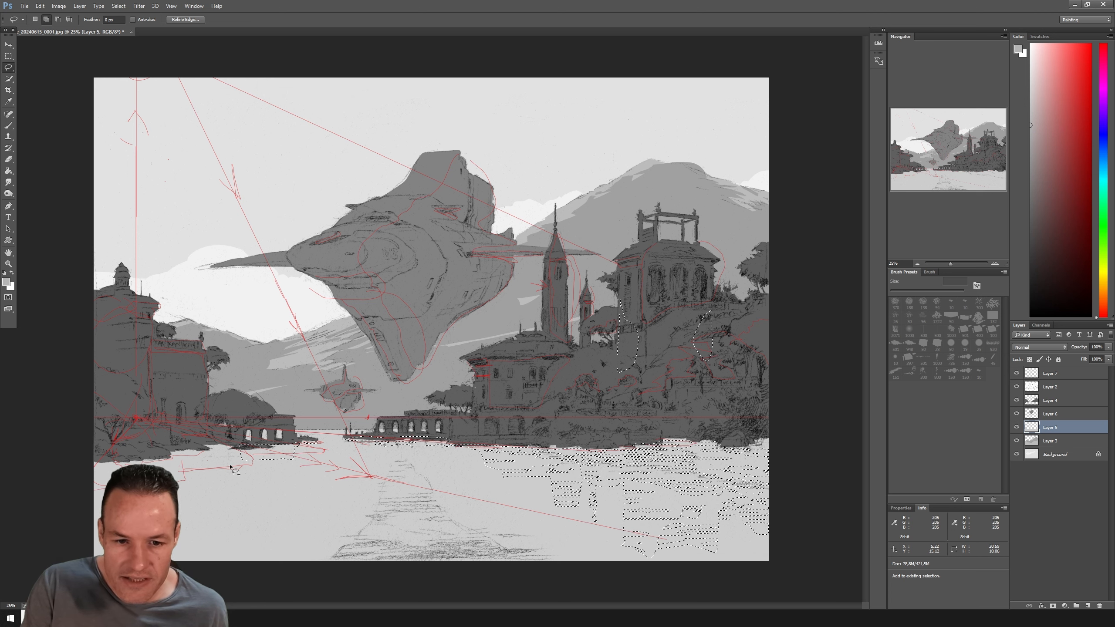
left_click_drag(239, 471, 262, 463)
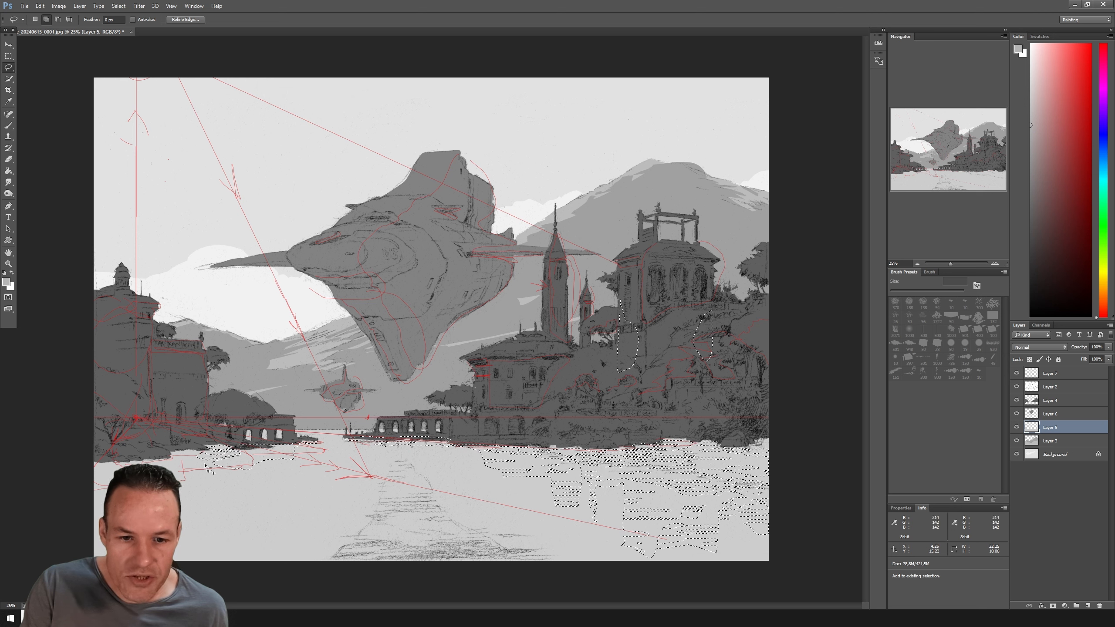
mouse_move(206, 467)
left_mouse_down()
mouse_move(149, 446)
mouse_move(223, 433)
mouse_move(209, 420)
mouse_move(205, 525)
mouse_move(182, 543)
left_mouse_up()
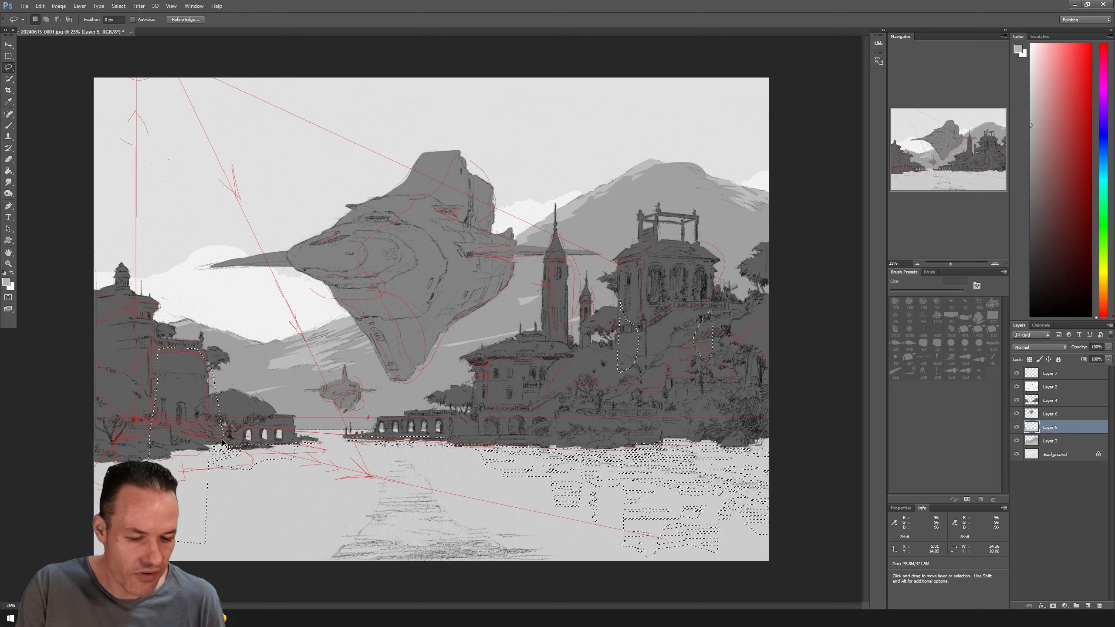
key("ctrl+z")
mouse_move(224, 432)
left_mouse_down()
mouse_move(182, 384)
mouse_move(222, 351)
left_mouse_up()
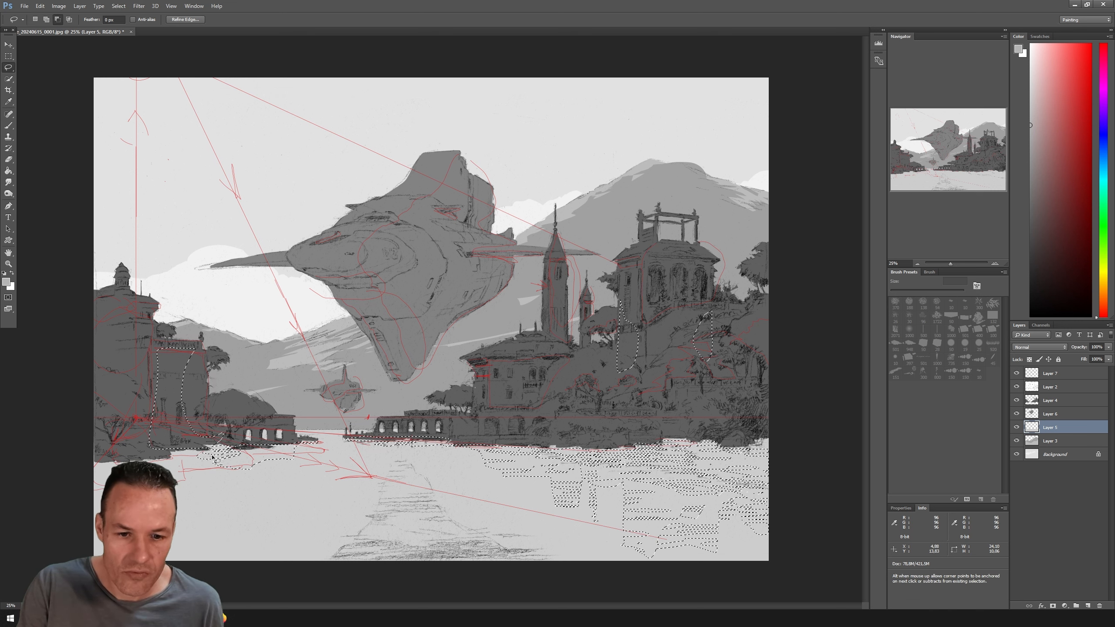
mouse_move(149, 415)
left_mouse_down()
mouse_move(207, 381)
mouse_move(151, 347)
left_mouse_up()
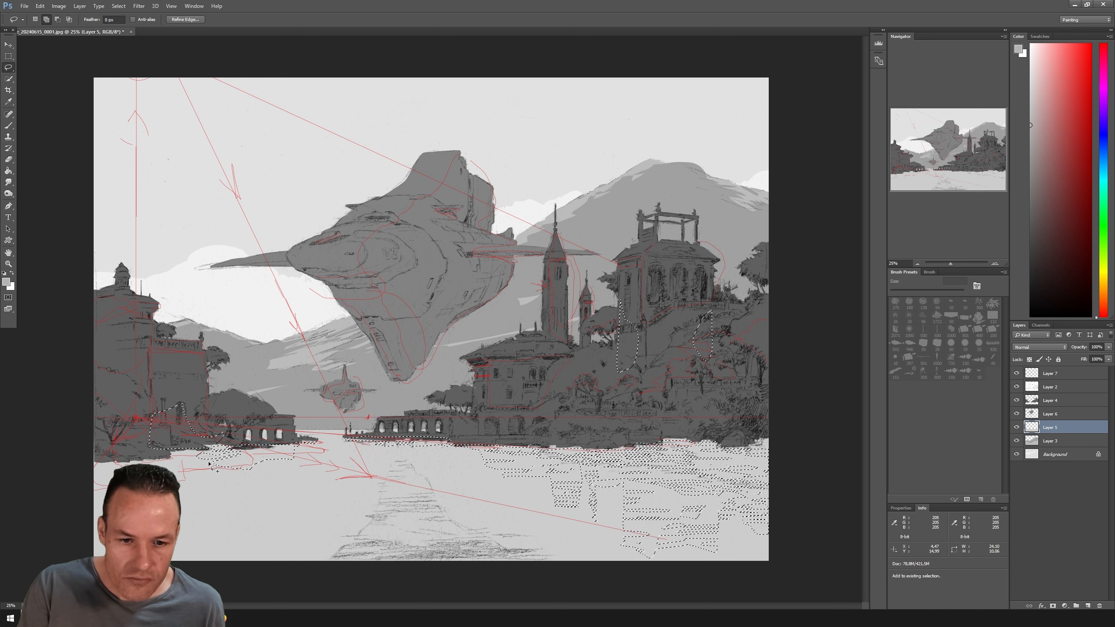
Add the left building's reflection to the water selection as far as the left canvas edge, broken up by ripple gaps.
mouse_move(210, 464)
left_mouse_down()
mouse_move(204, 509)
mouse_move(159, 531)
left_mouse_up()
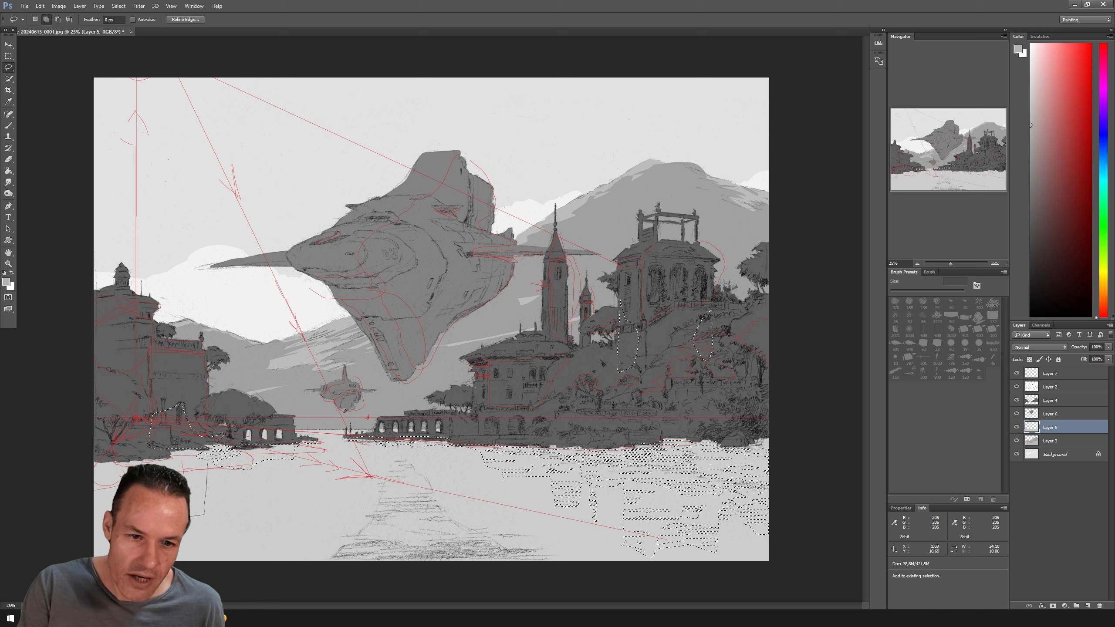
mouse_move(119, 558)
left_mouse_down()
mouse_move(102, 568)
mouse_move(90, 538)
mouse_move(78, 491)
mouse_move(93, 482)
left_mouse_up()
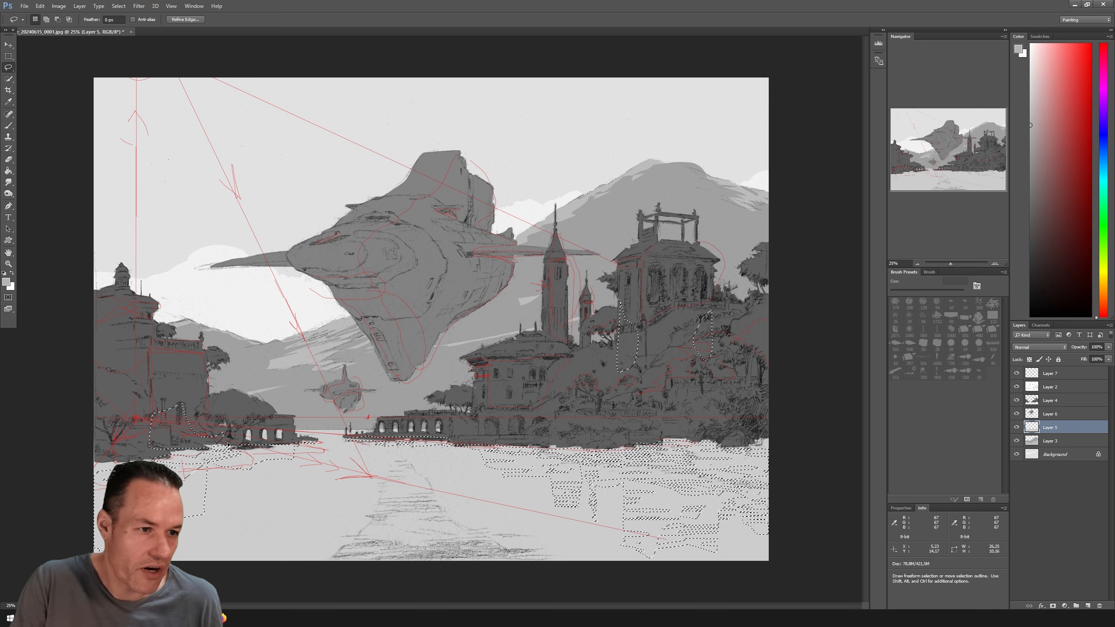
mouse_move(196, 510)
left_mouse_down()
mouse_move(234, 495)
mouse_move(183, 492)
left_mouse_up()
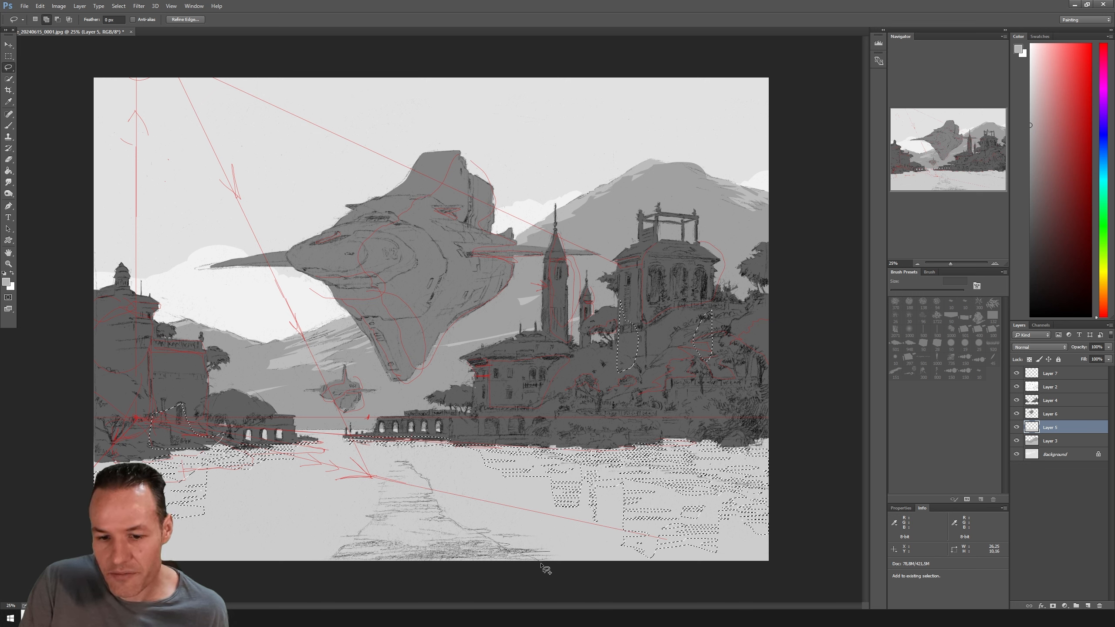
Add the large ship's sketched reflection and the small ship's reflection in the middle of the water to the selection.
mouse_move(546, 570)
left_mouse_down()
mouse_move(384, 553)
mouse_move(429, 545)
mouse_move(366, 515)
mouse_move(401, 512)
mouse_move(372, 510)
mouse_move(392, 507)
mouse_move(380, 502)
mouse_move(420, 502)
mouse_move(379, 495)
mouse_move(378, 484)
mouse_move(398, 468)
left_mouse_up()
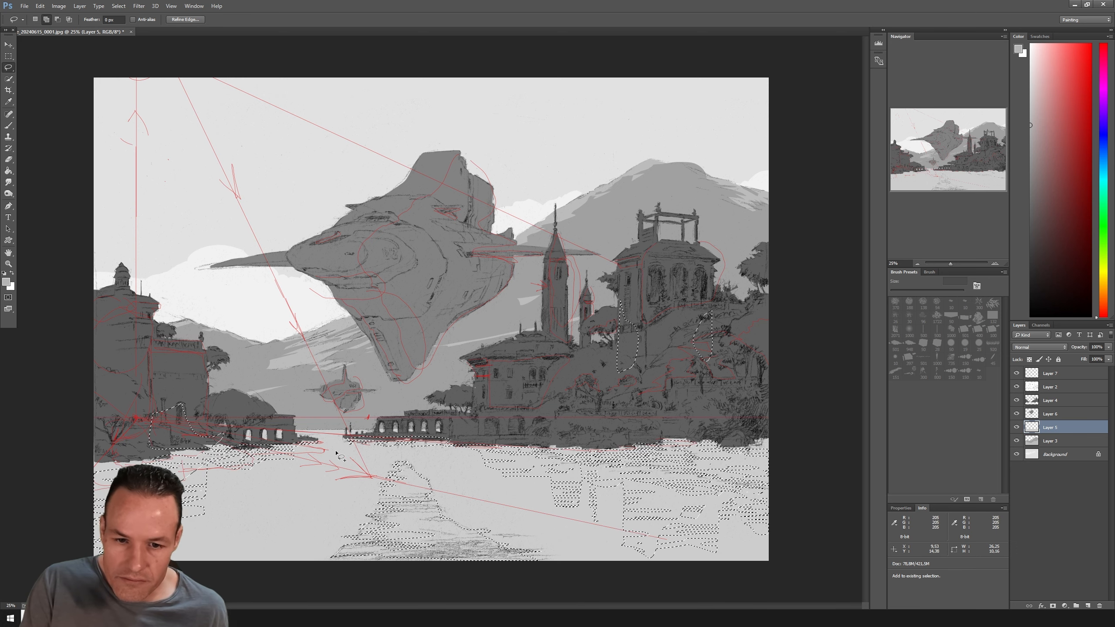
left_click_drag(342, 449, 327, 466)
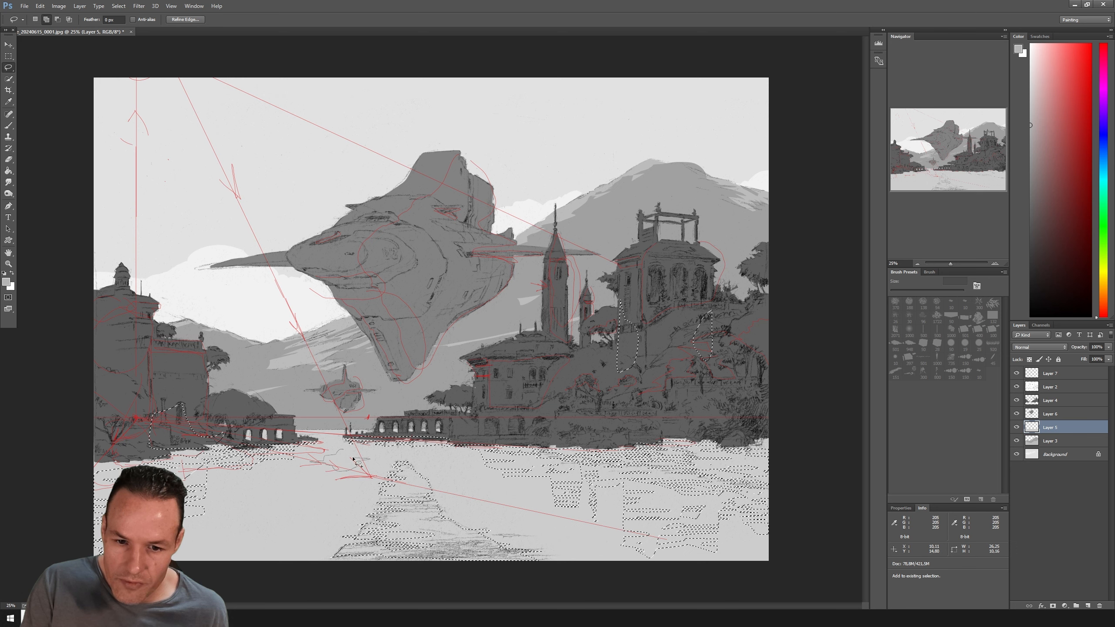
mouse_move(351, 453)
left_mouse_down()
mouse_move(338, 459)
mouse_move(355, 454)
mouse_move(341, 457)
mouse_move(358, 466)
mouse_move(350, 471)
left_mouse_up()
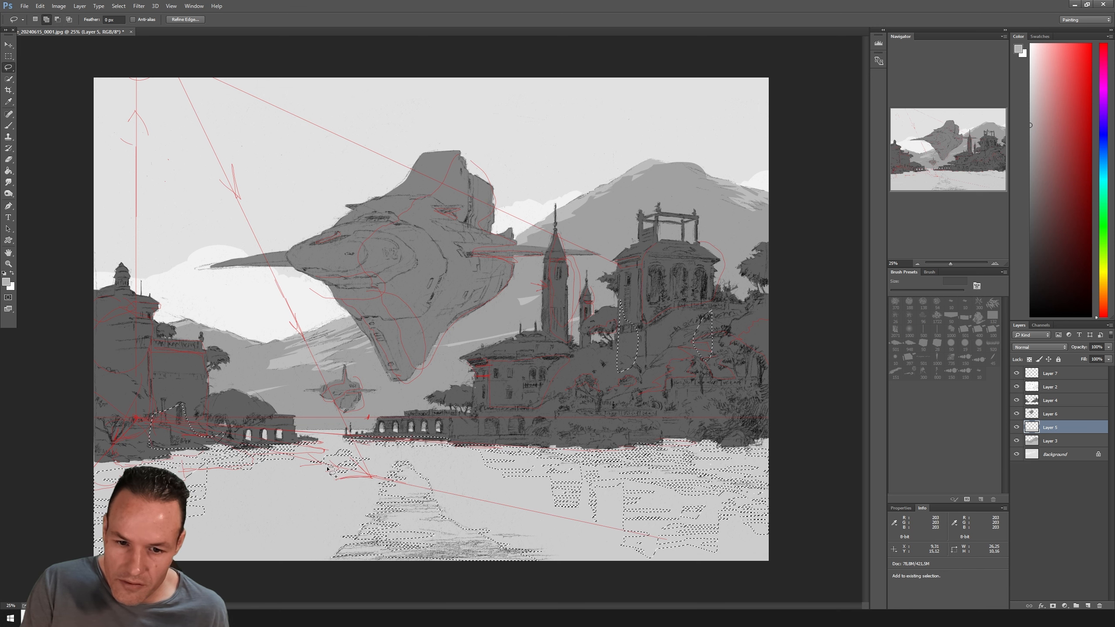
left_click_drag(327, 467, 322, 460)
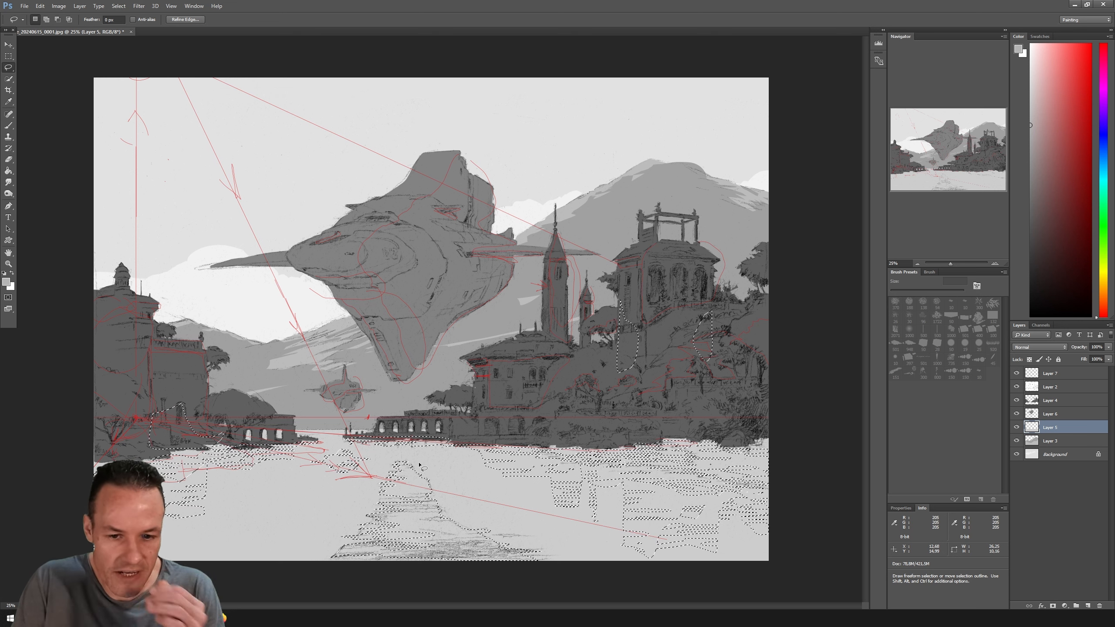
Hide the selection outline and sample the water's light grey and the hillside's dark grey to compare them.
key("b")
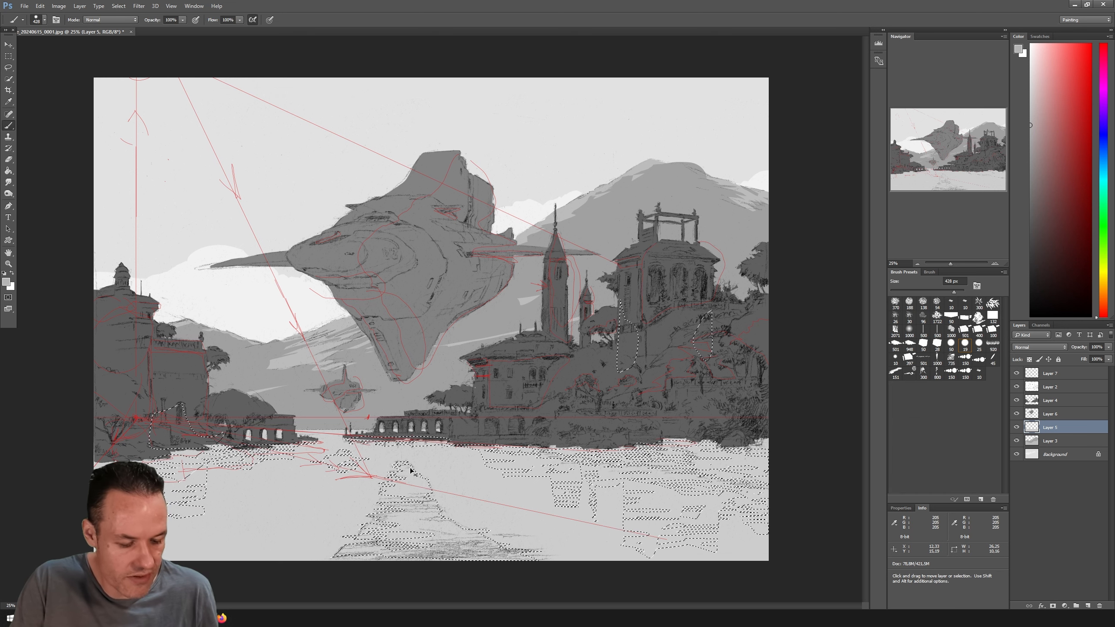
key("ctrl+d")
key("i")
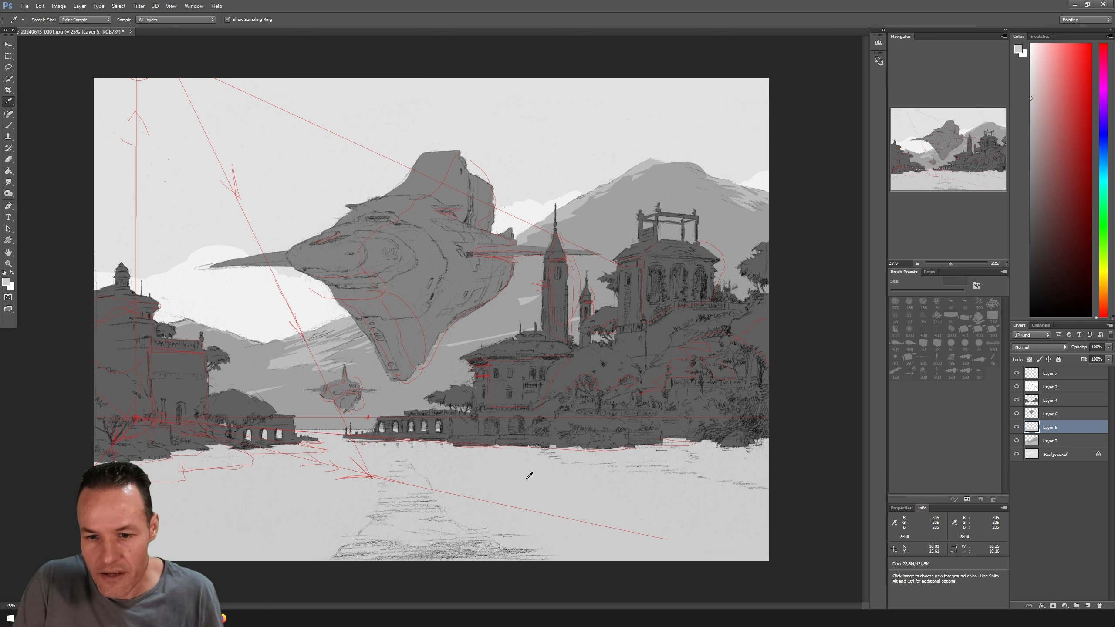
left_click(533, 475)
left_click(537, 475)
left_click(535, 476)
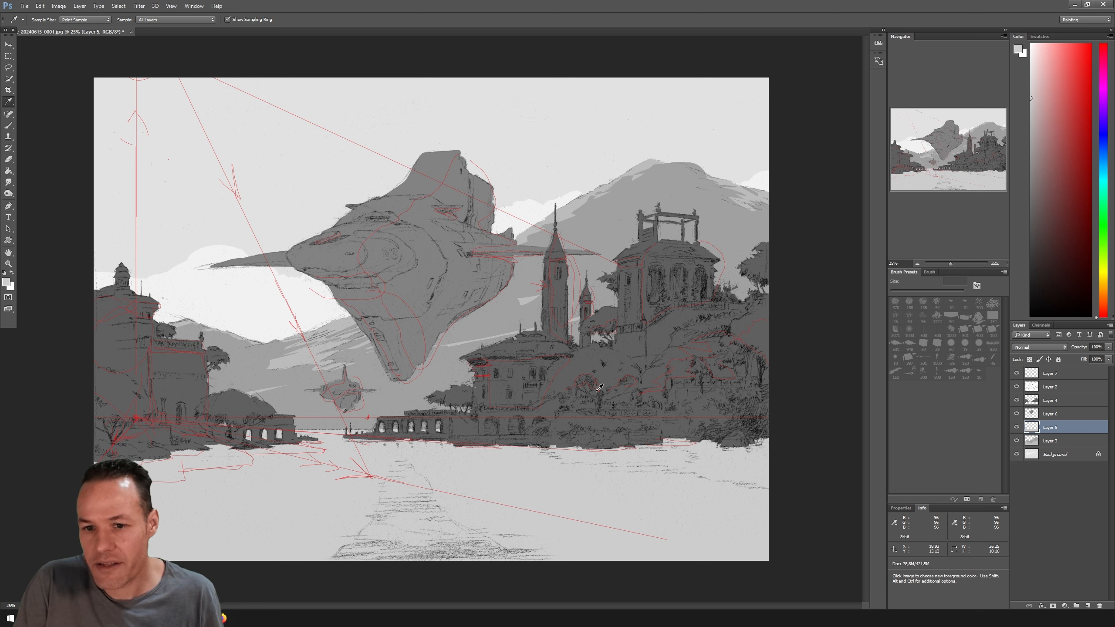
left_click(614, 364)
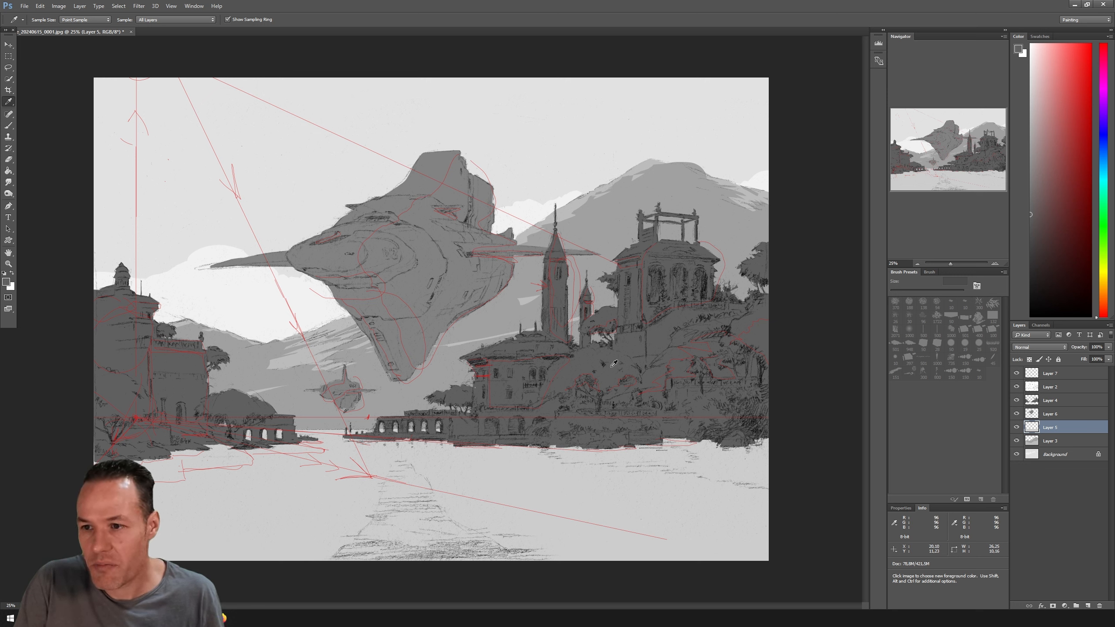
left_click(543, 456)
key("b")
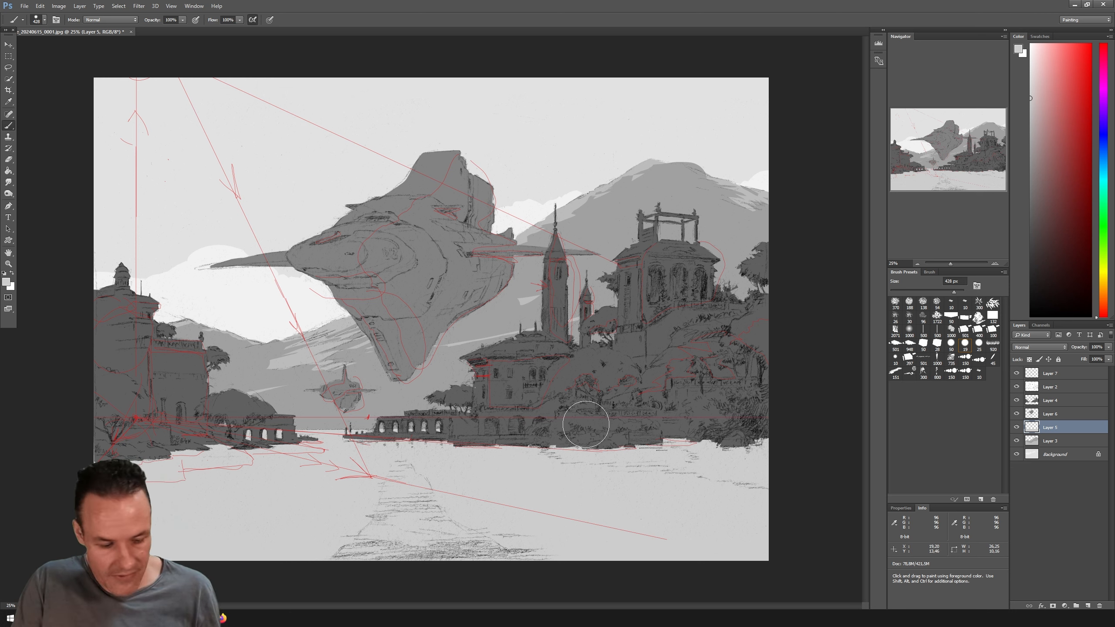
Sample the hillside and water greys again and set a mid grey between them as the Brush foreground colour.
key("i")
left_click(633, 350)
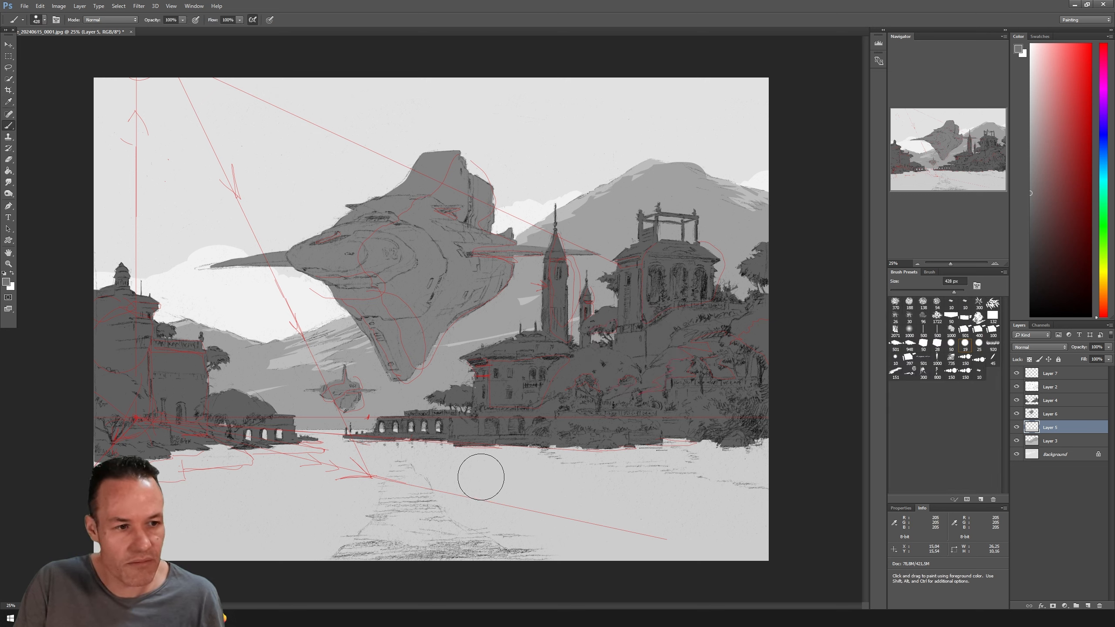
left_click(525, 484, "alt")
left_click(543, 490)
key("b")
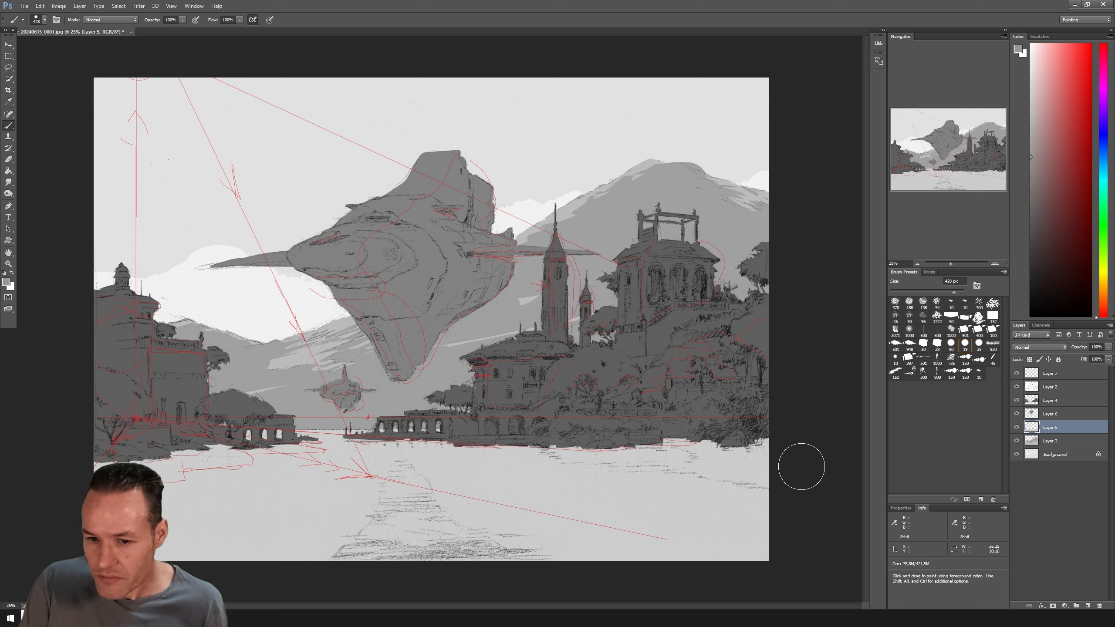
Paint the mid grey through the whole water selection with a 428 px brush to fill the building, shoreline and ship reflections on Layer 5.
mouse_move(724, 457)
left_mouse_down()
mouse_move(581, 463)
mouse_move(742, 506)
left_mouse_up()
mouse_move(408, 488)
left_mouse_down()
mouse_move(434, 521)
mouse_move(511, 557)
left_mouse_up()
left_click_drag(327, 459, 355, 466)
mouse_move(285, 453)
left_mouse_down()
mouse_move(211, 465)
mouse_move(163, 501)
left_mouse_up()
left_click_drag(762, 494, 625, 544)
left_click_drag(768, 529, 746, 527)
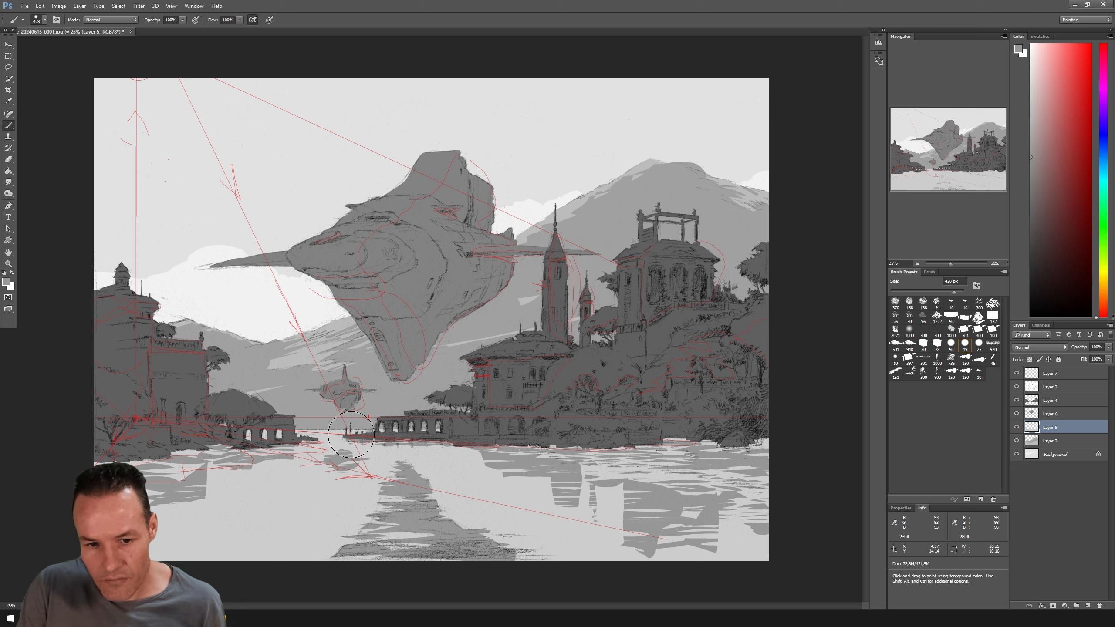
left_click_drag(156, 511, 200, 512)
left_click_drag(465, 555, 533, 559)
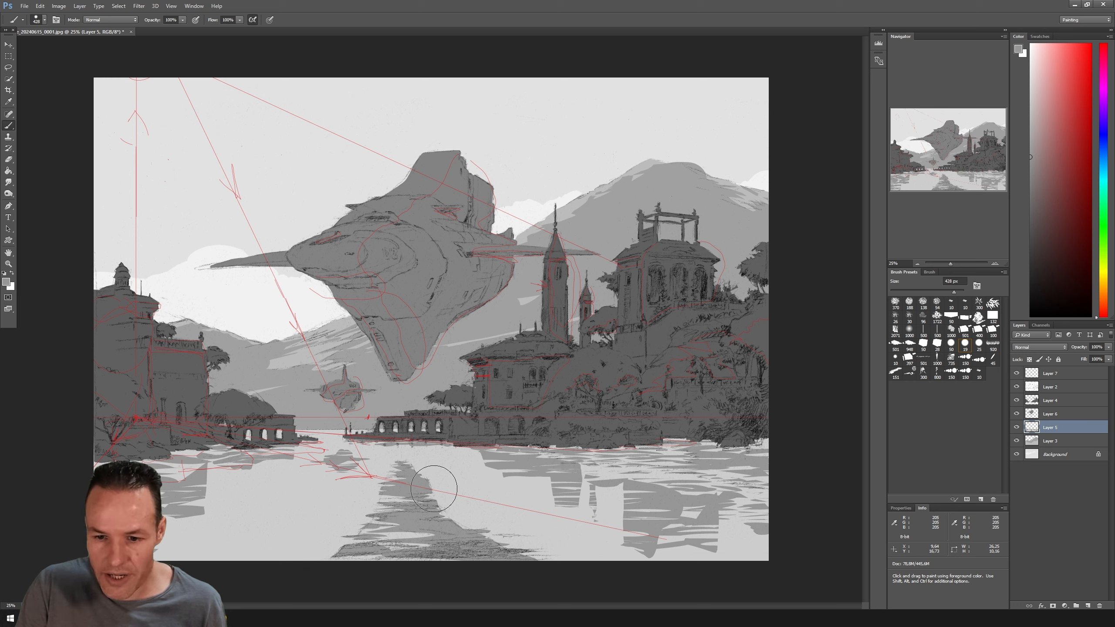
Drop the water selection, compare the reflections with Layer 5 off and on, and hide the red guides on Layer 7.
key("l")
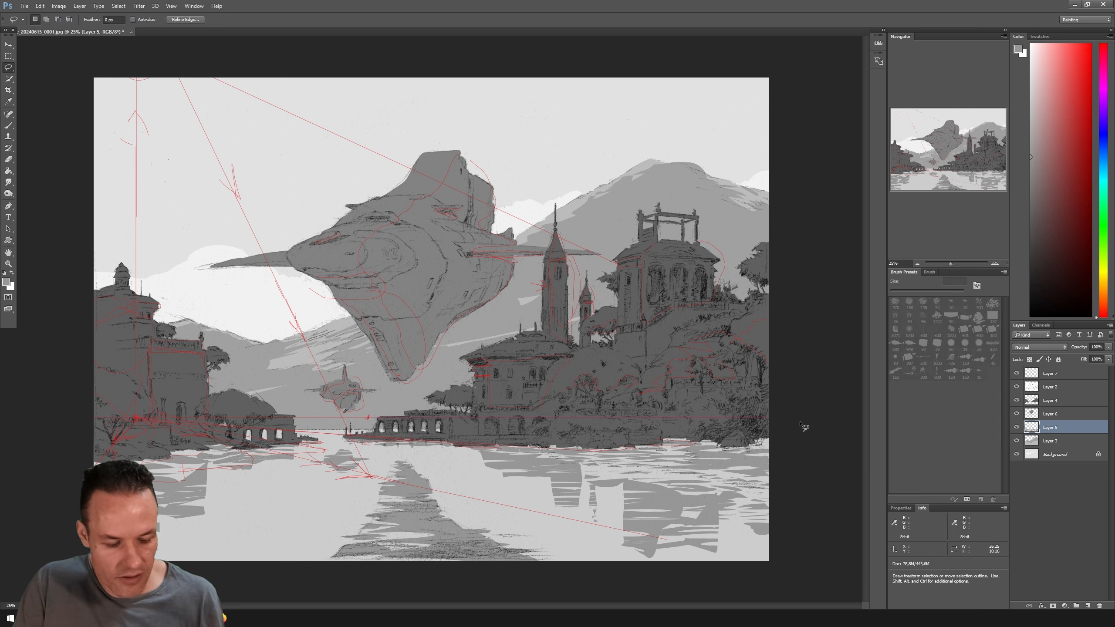
key("ctrl+h")
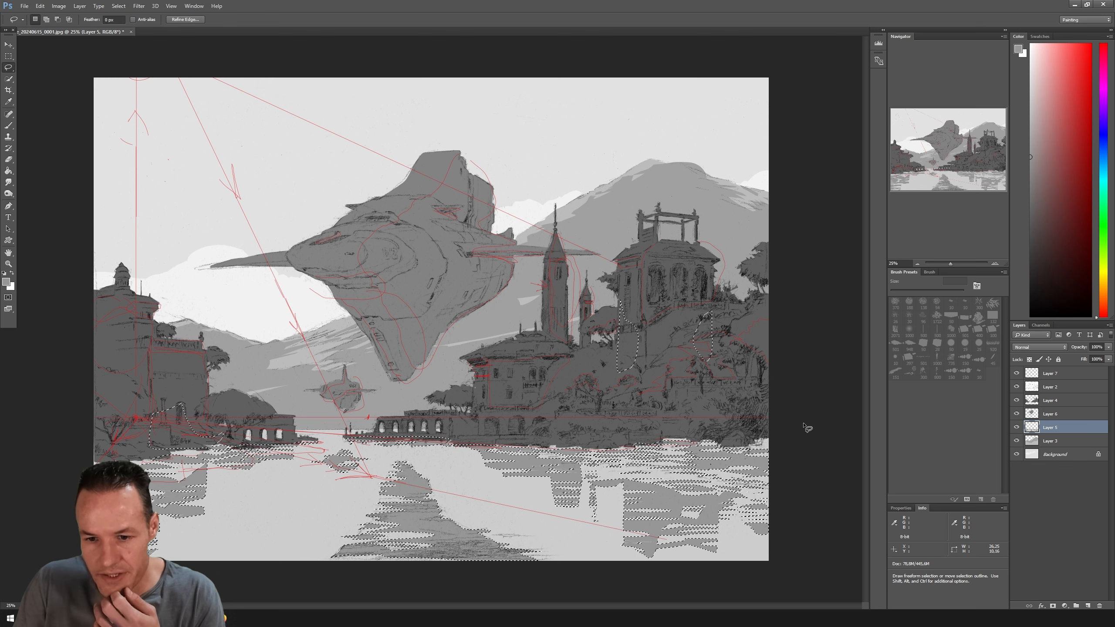
key("ctrl+h")
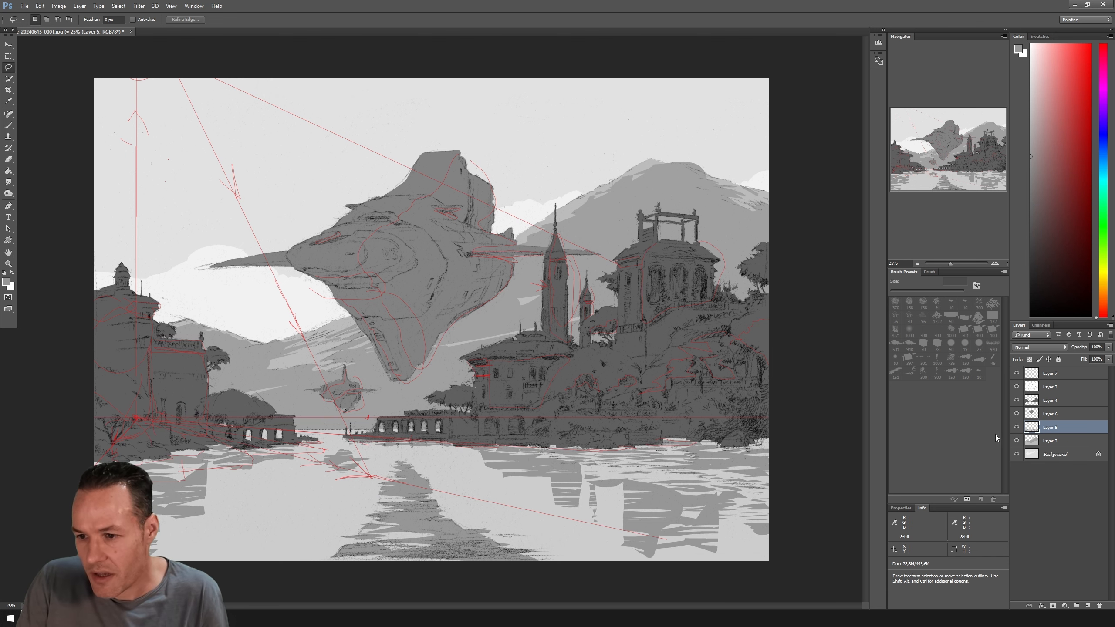
left_click(1016, 427)
left_click(1016, 427)
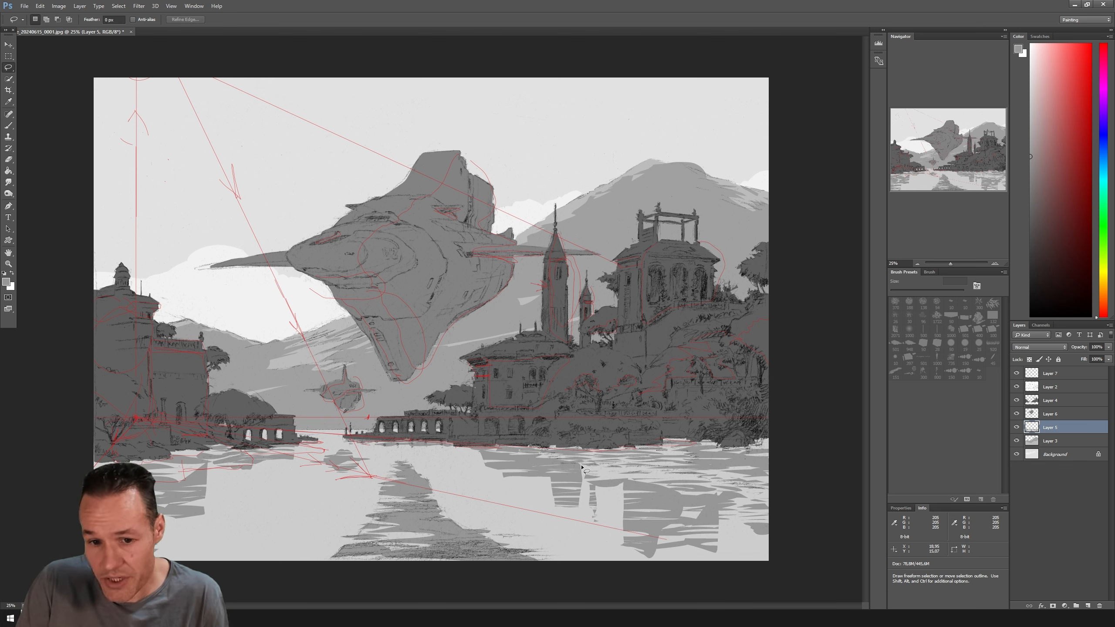
left_click(1017, 373)
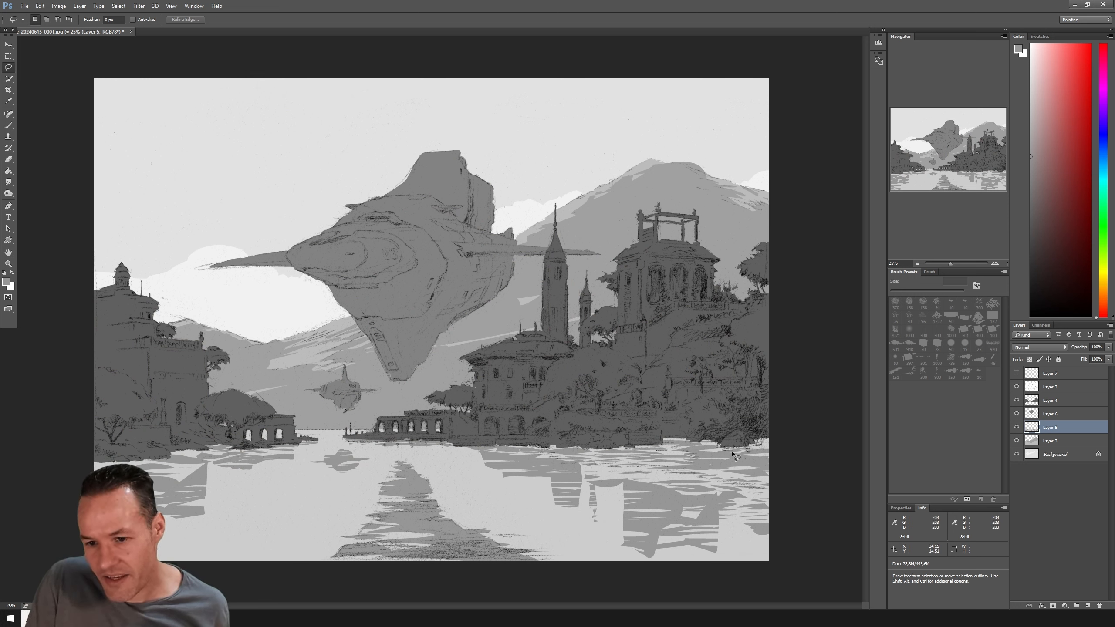
Touch up the reflections with a 23 px brush, tapering the tower's reflection to a point and cutting into it with the water's light grey.
key("b")
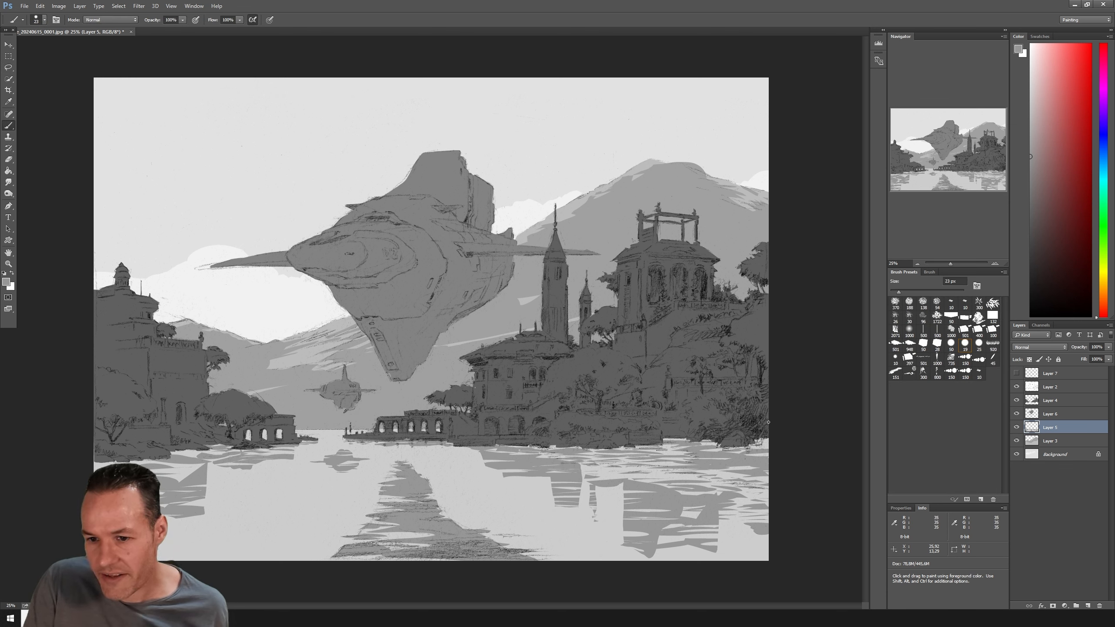
mouse_move(709, 475)
left_mouse_down()
mouse_move(772, 480)
mouse_move(753, 446)
left_mouse_up()
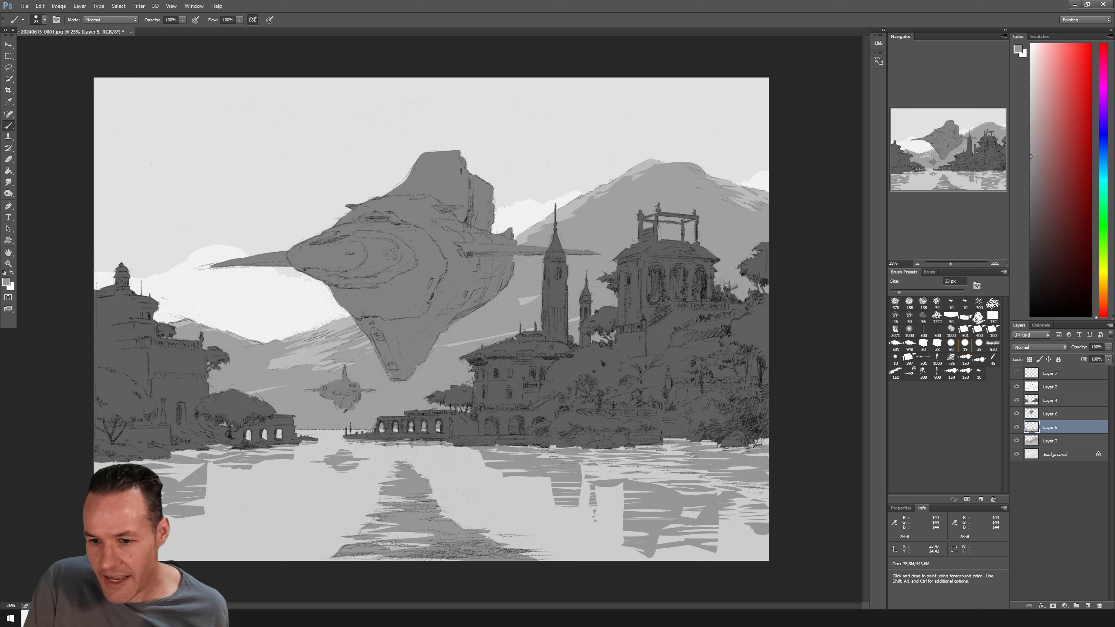
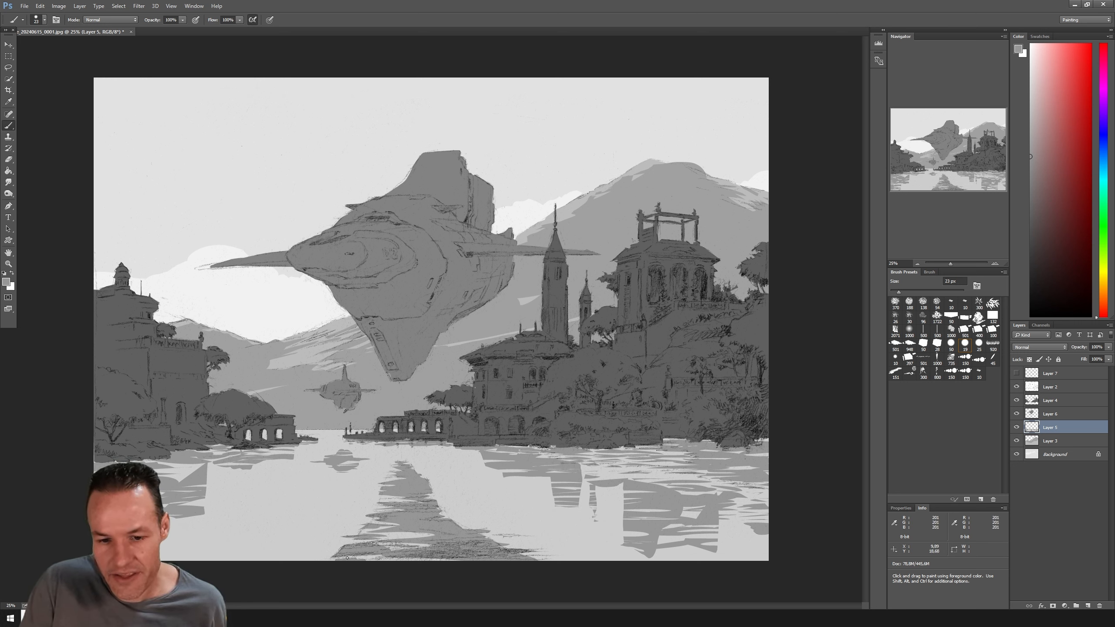
left_click_drag(347, 558, 437, 564)
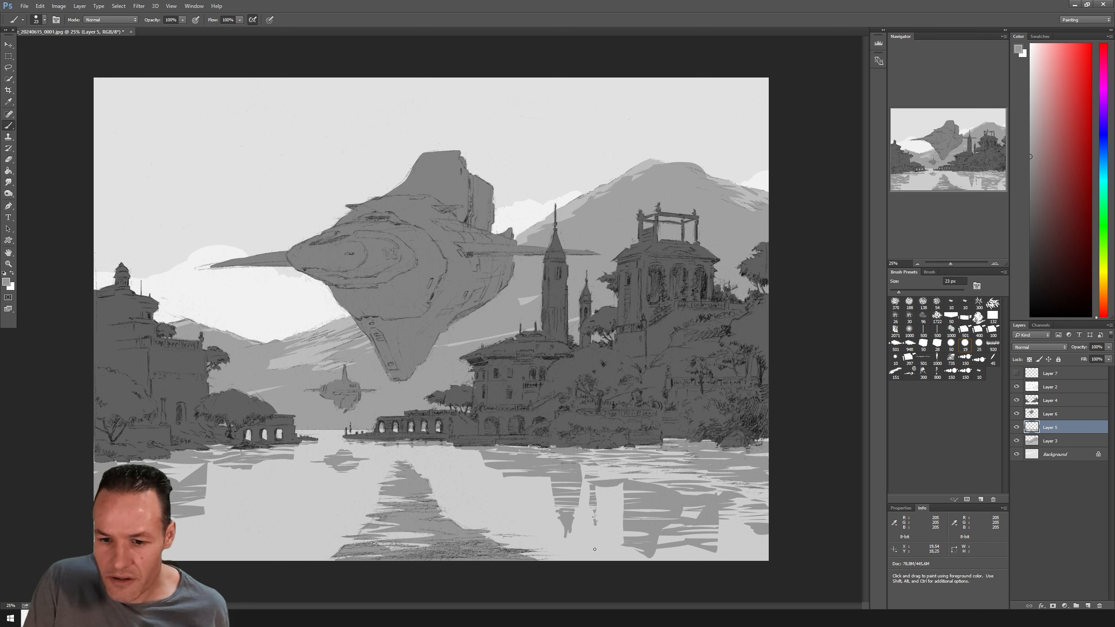
left_click(571, 541, "alt")
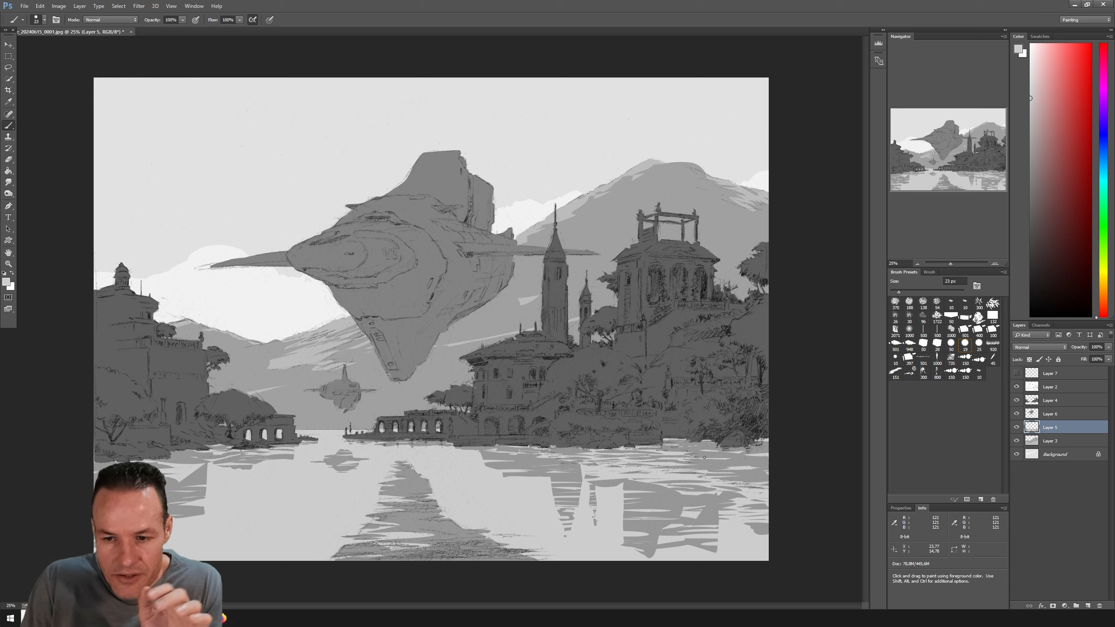
Sample the reflection grey, lasso thin ripples beside the left building's reflection, fill them with that grey and deselect.
key("i")
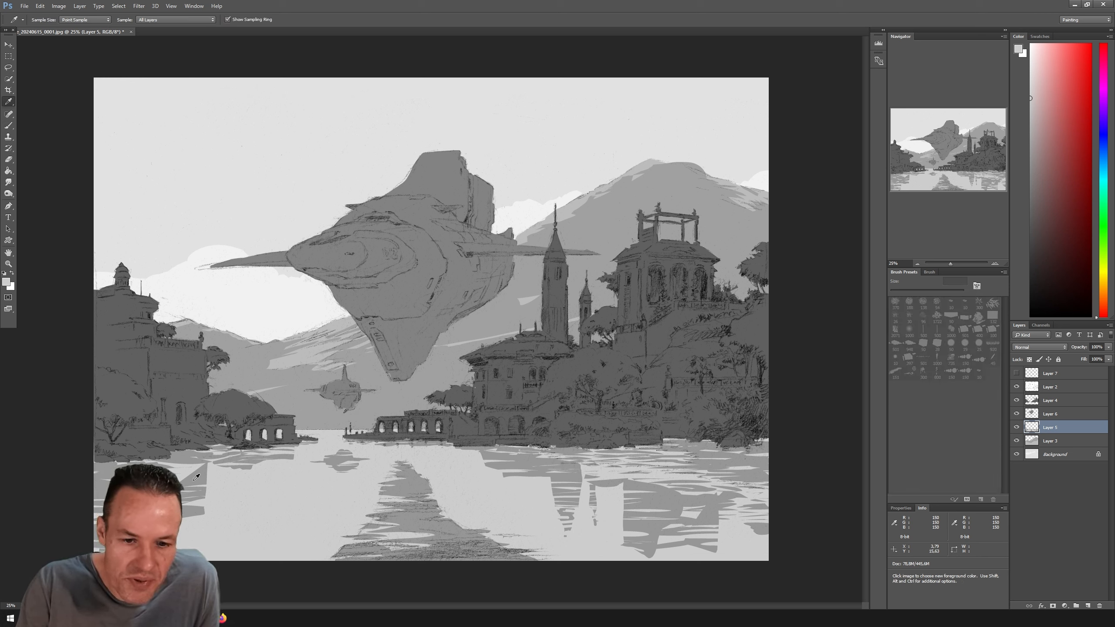
left_click(196, 477)
key("b")
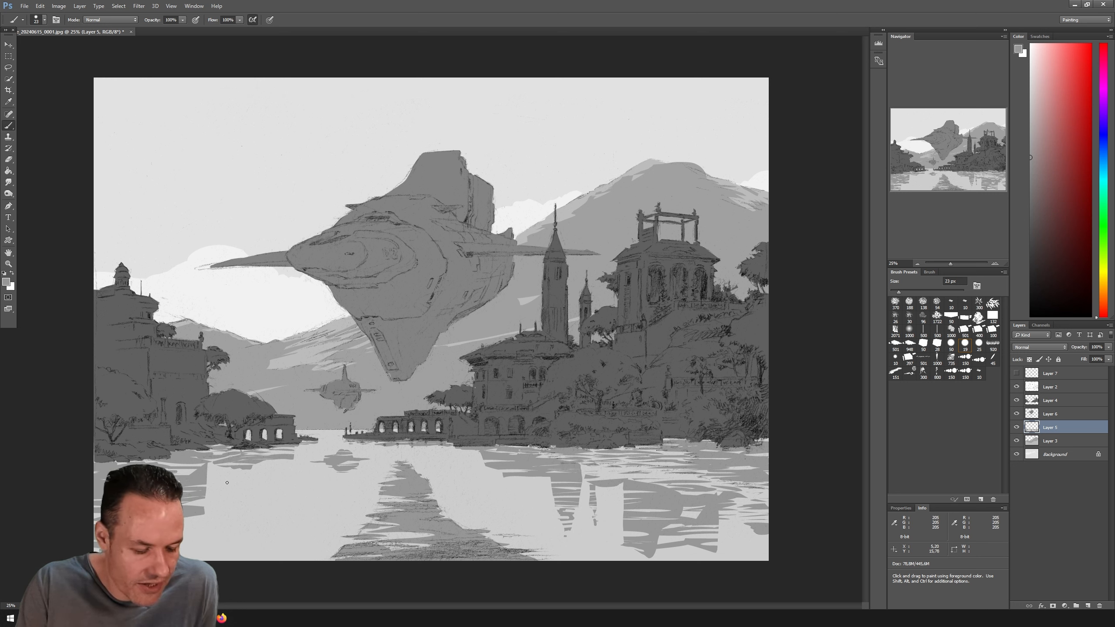
key("l")
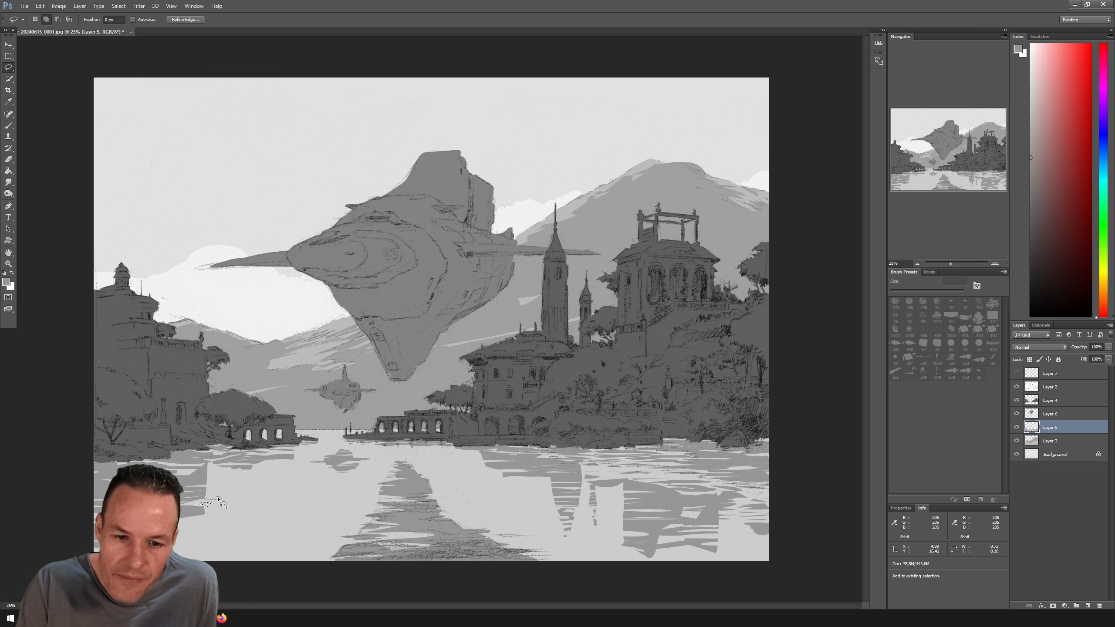
left_click_drag(223, 496, 216, 497)
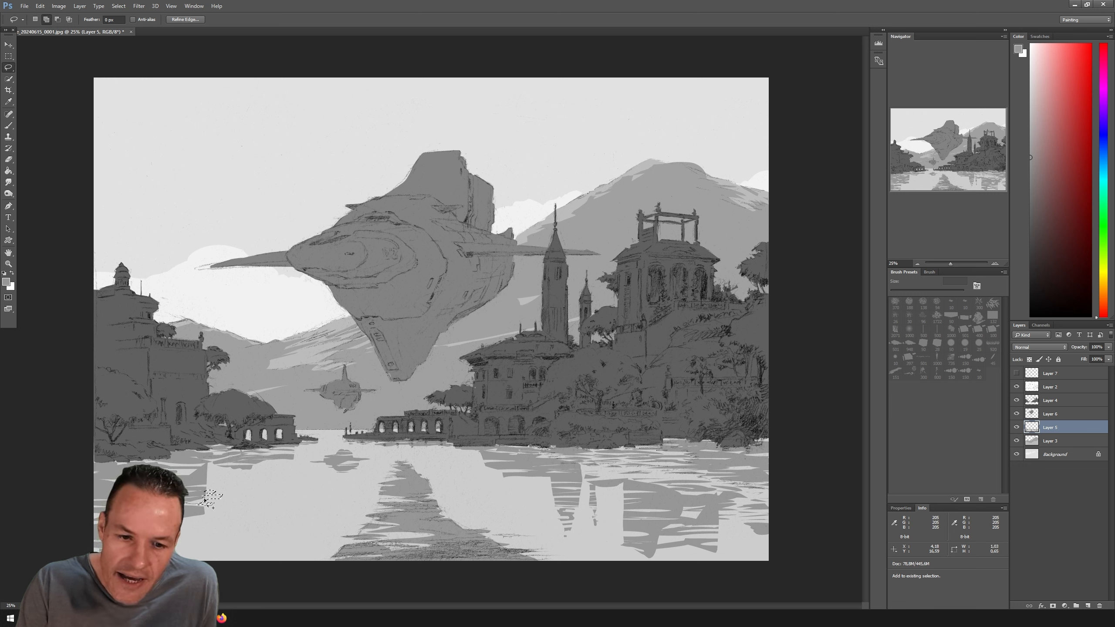
key("b")
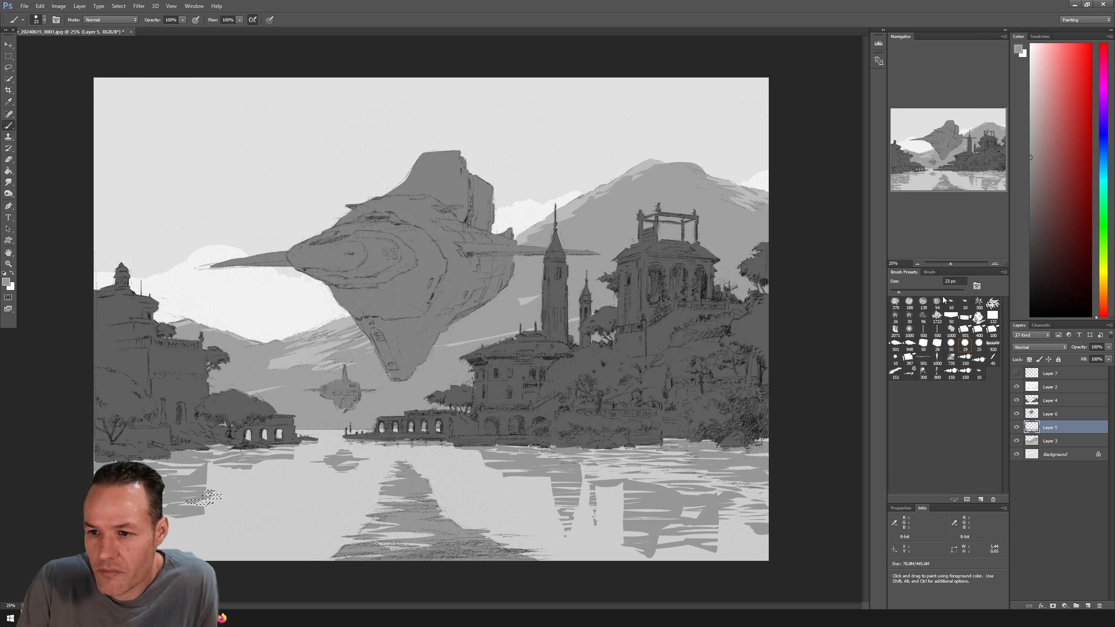
left_click(946, 292)
key("l")
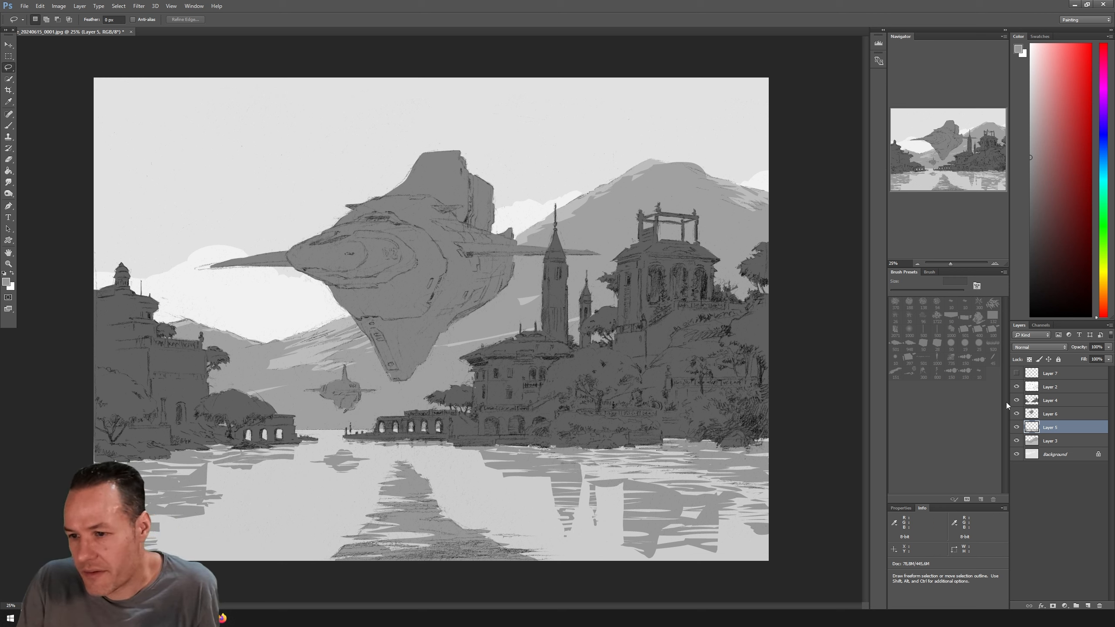
Toggle Layer 6 to check its content, make it the active layer and show the red guides on Layer 7.
left_click(1017, 414)
left_click(1016, 414)
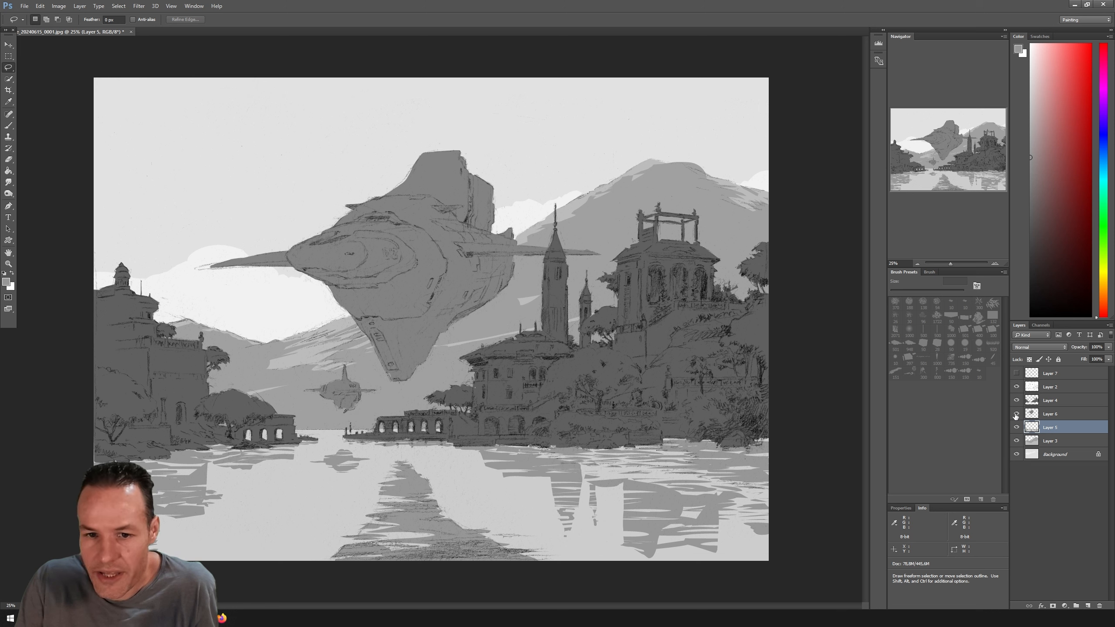
left_click(1054, 415)
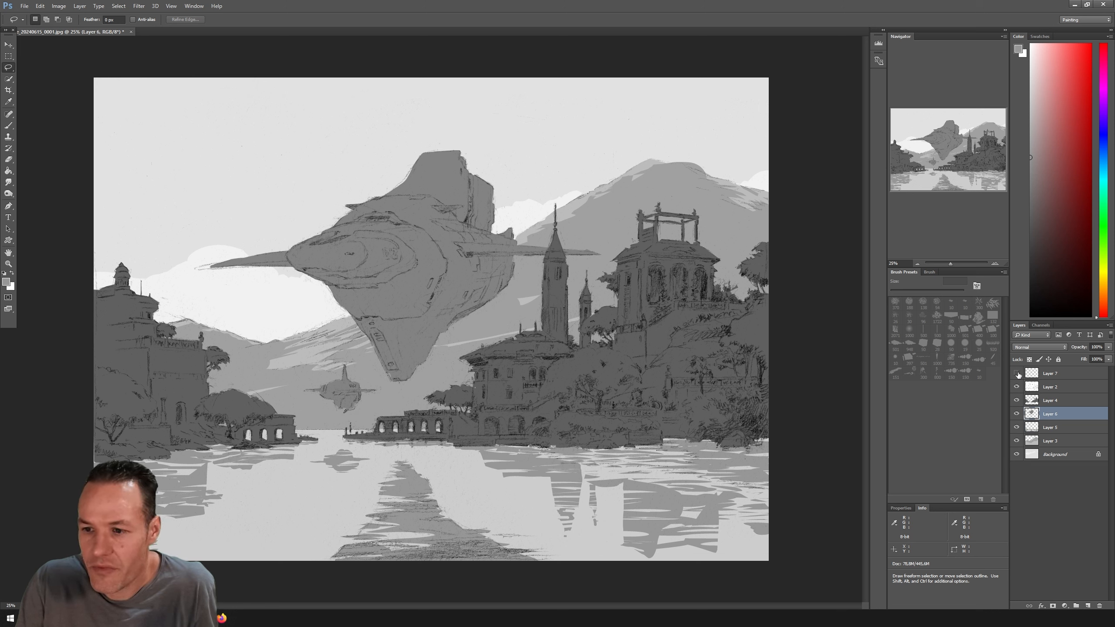
left_click(1016, 373)
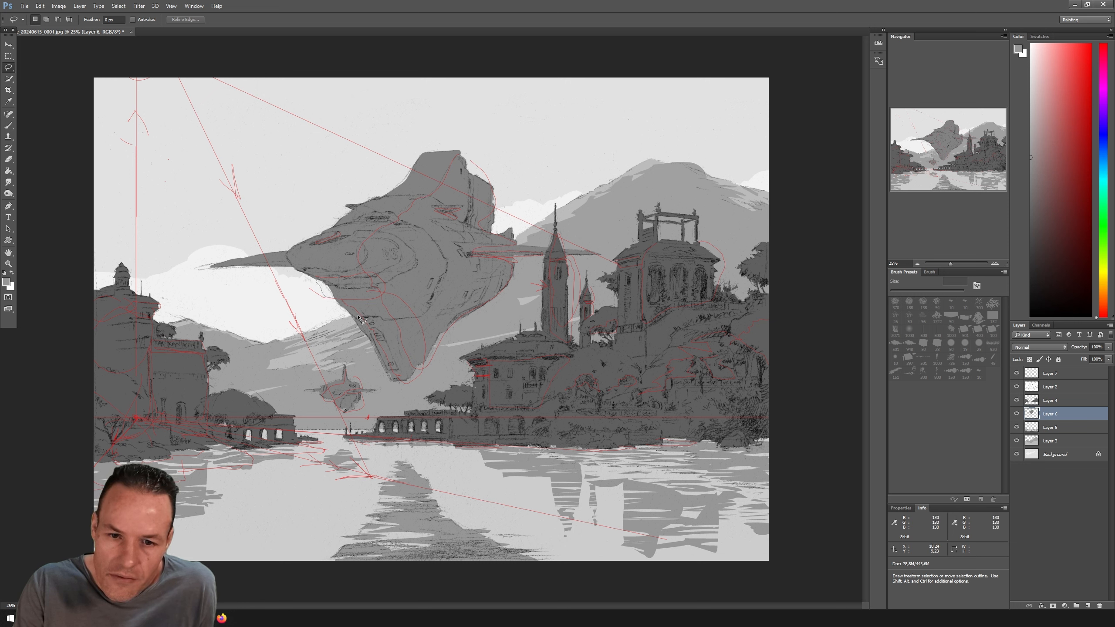
Lasso the large ship's shadow areas along the red guides, covering the fin, rear hull, right wing and lower hull.
mouse_move(355, 321)
left_mouse_down()
mouse_move(409, 310)
mouse_move(382, 280)
left_mouse_up()
key("shift")
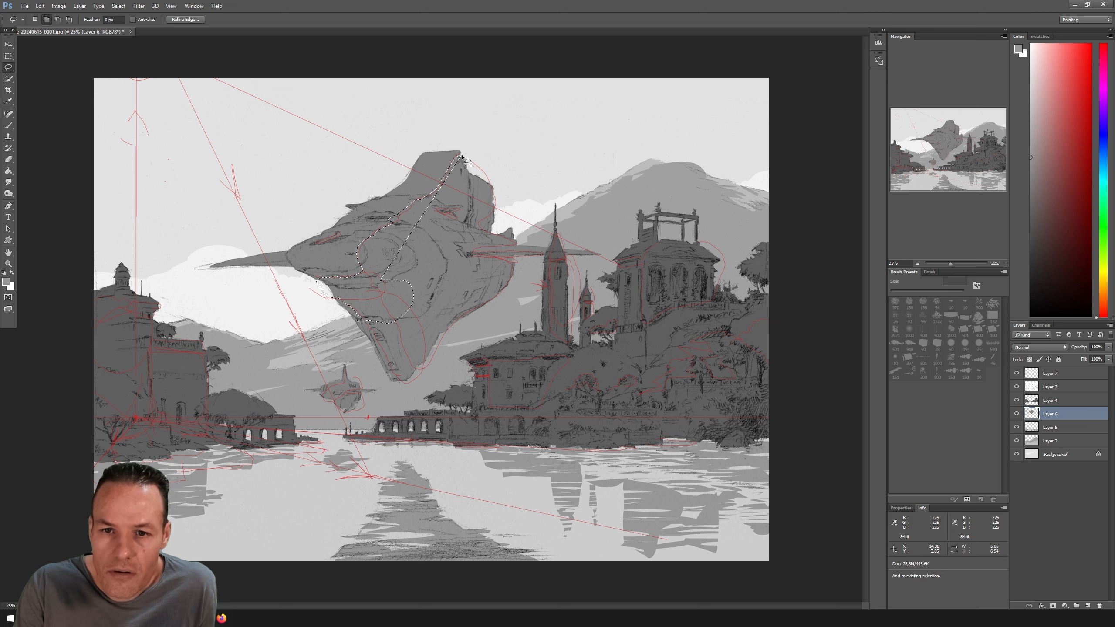
mouse_move(439, 187)
left_mouse_down()
mouse_move(442, 265)
mouse_move(502, 217)
mouse_move(502, 199)
mouse_move(461, 160)
mouse_move(410, 230)
left_mouse_up()
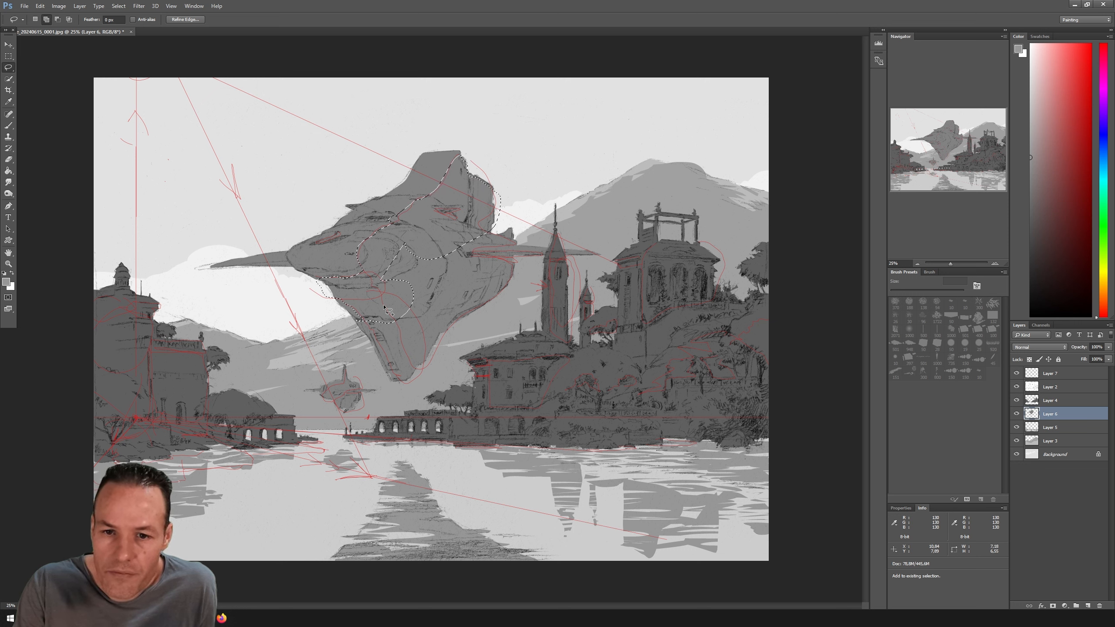
left_click_drag(488, 283, 462, 249)
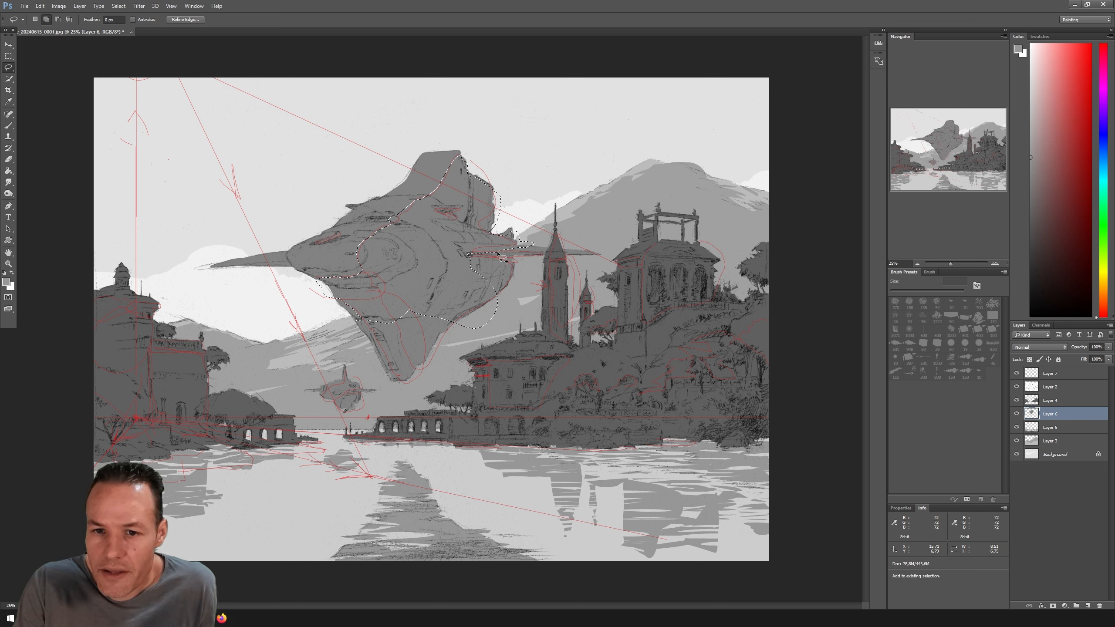
mouse_move(575, 262)
left_mouse_down()
mouse_move(602, 259)
mouse_move(590, 259)
left_mouse_up()
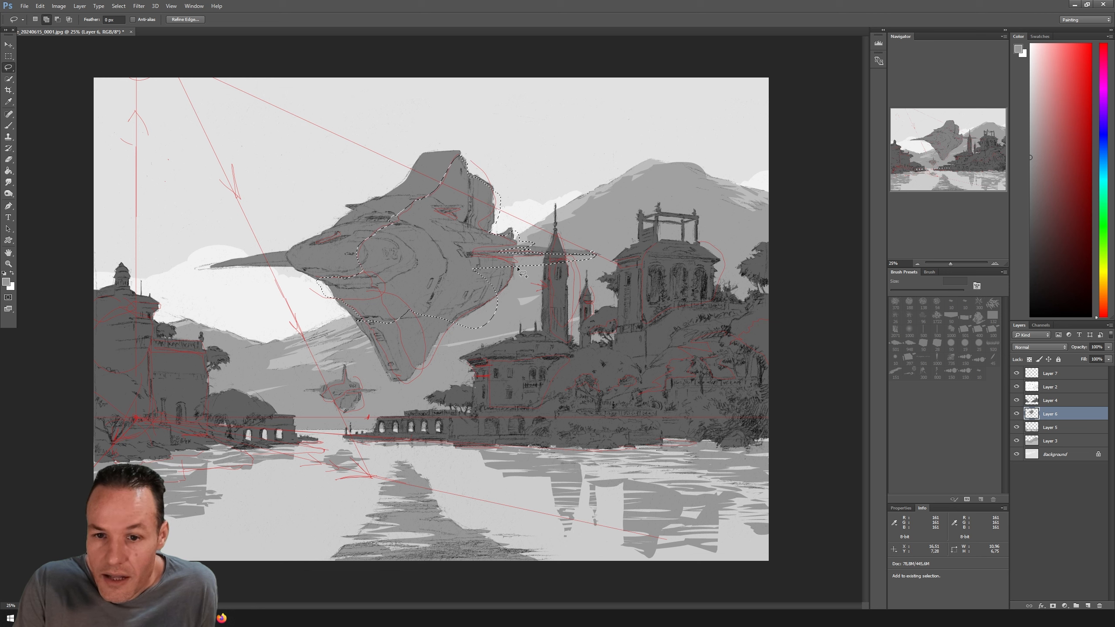
mouse_move(493, 307)
left_mouse_down()
mouse_move(453, 279)
mouse_move(471, 262)
left_mouse_up()
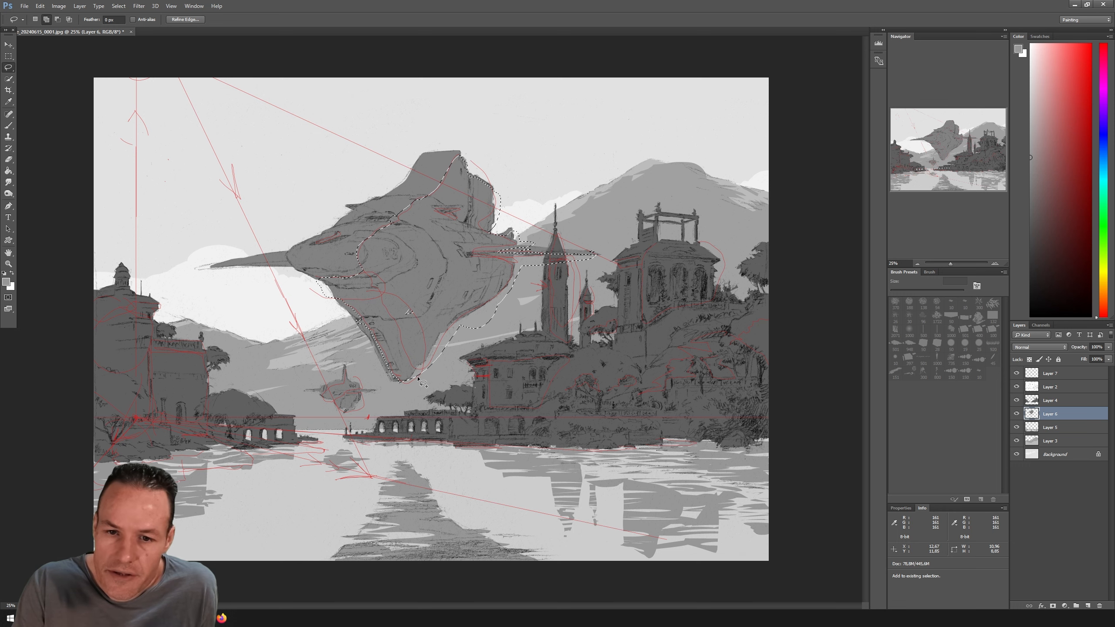
Trim the shadow selection along the lower right edge of the large ship's hull.
key("alt")
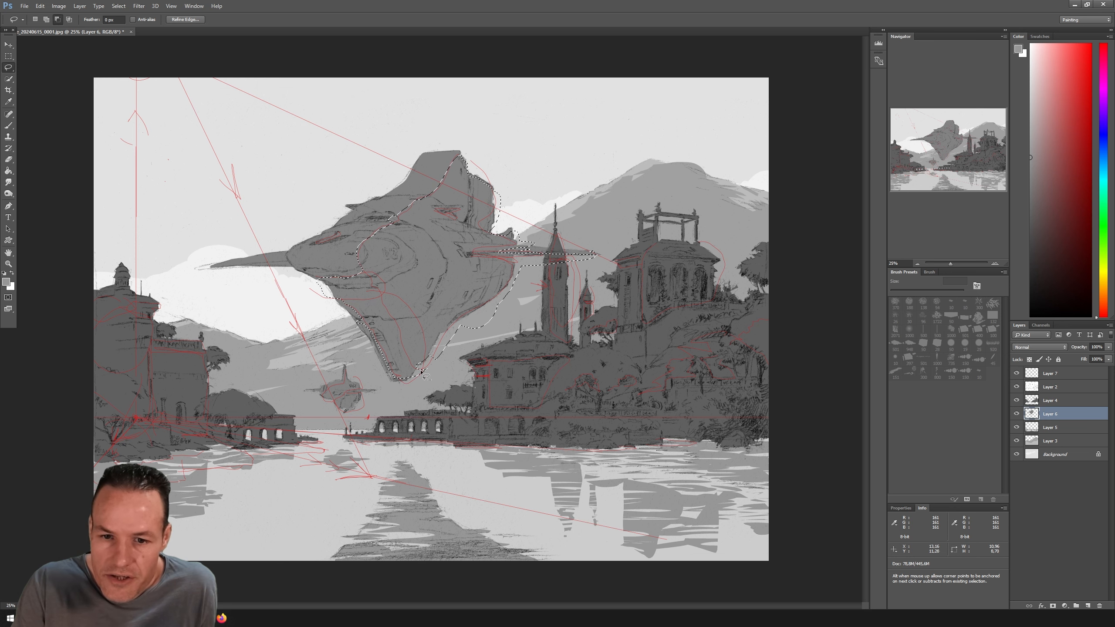
key("shift")
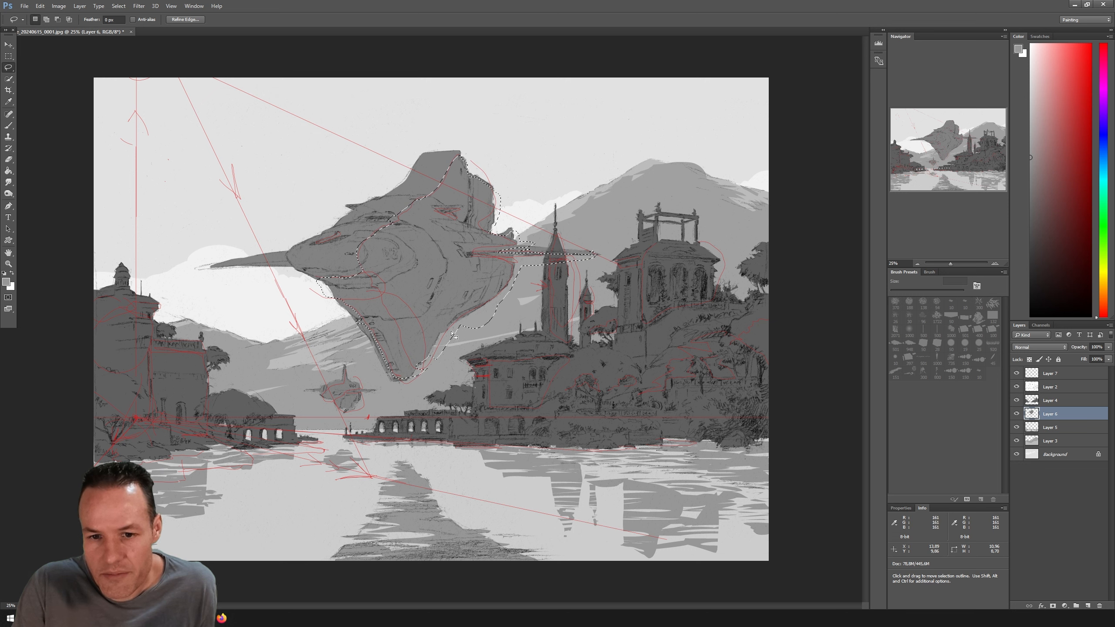
key("alt")
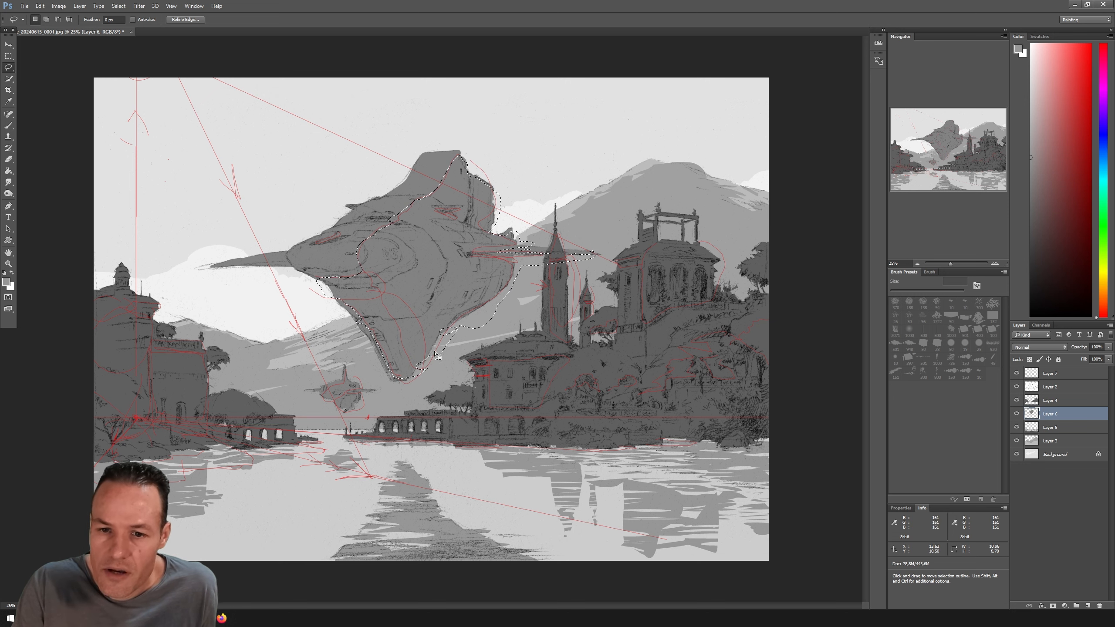
key("alt")
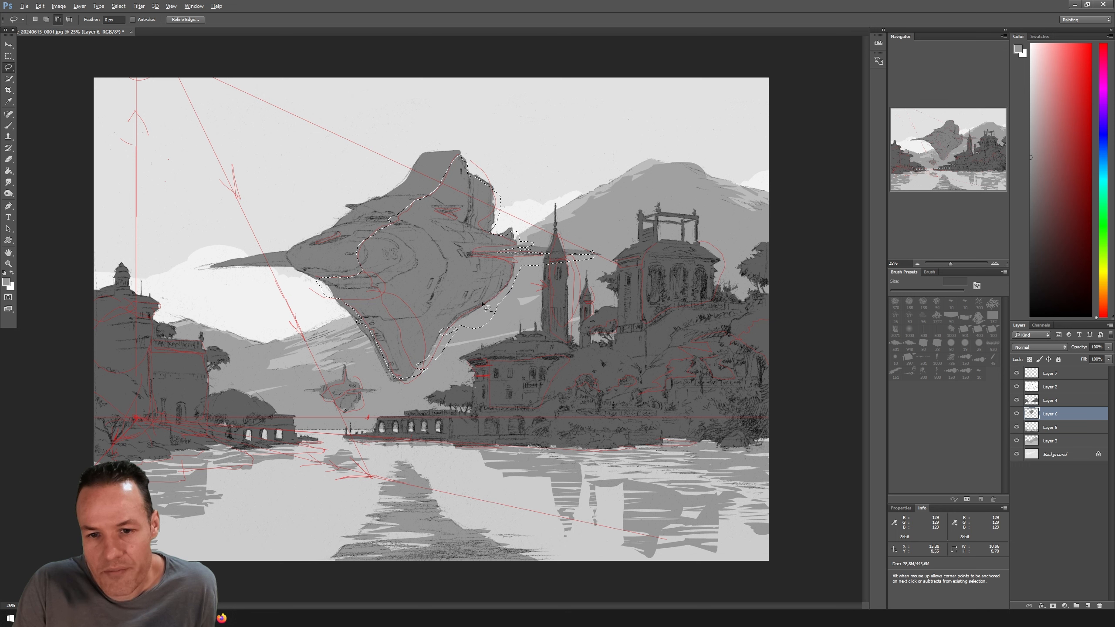
mouse_move(456, 327)
left_mouse_down()
mouse_move(518, 281)
mouse_move(500, 307)
left_mouse_up()
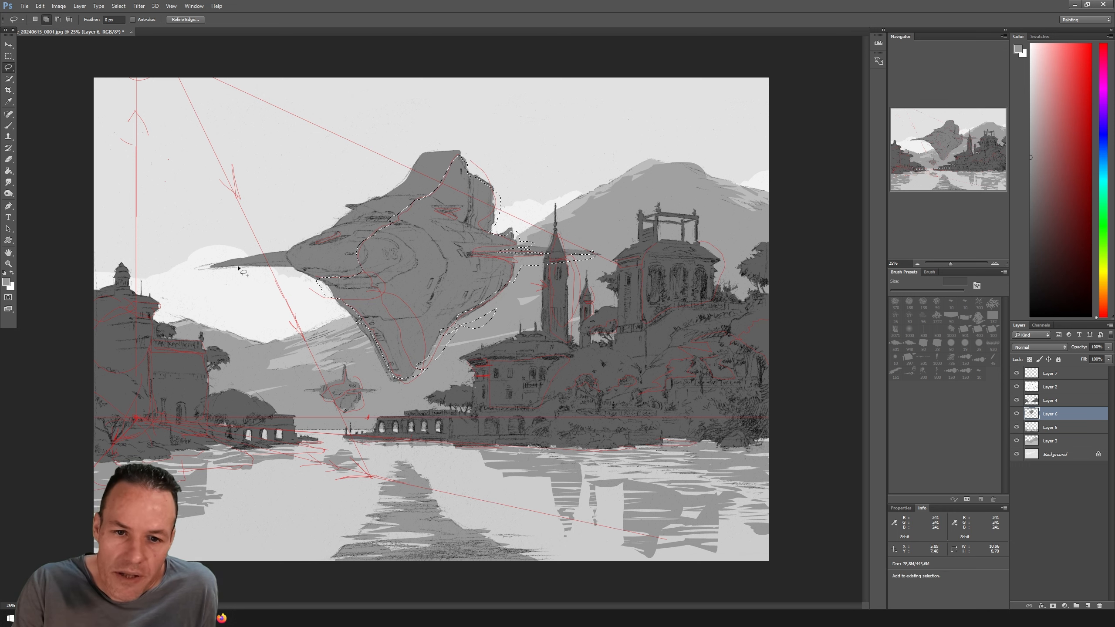
Add the left wing's underside, the upper hull details and the small ship's shadow areas to the selection.
mouse_move(212, 268)
left_mouse_down()
mouse_move(265, 273)
mouse_move(289, 263)
mouse_move(260, 266)
mouse_move(285, 262)
left_mouse_up()
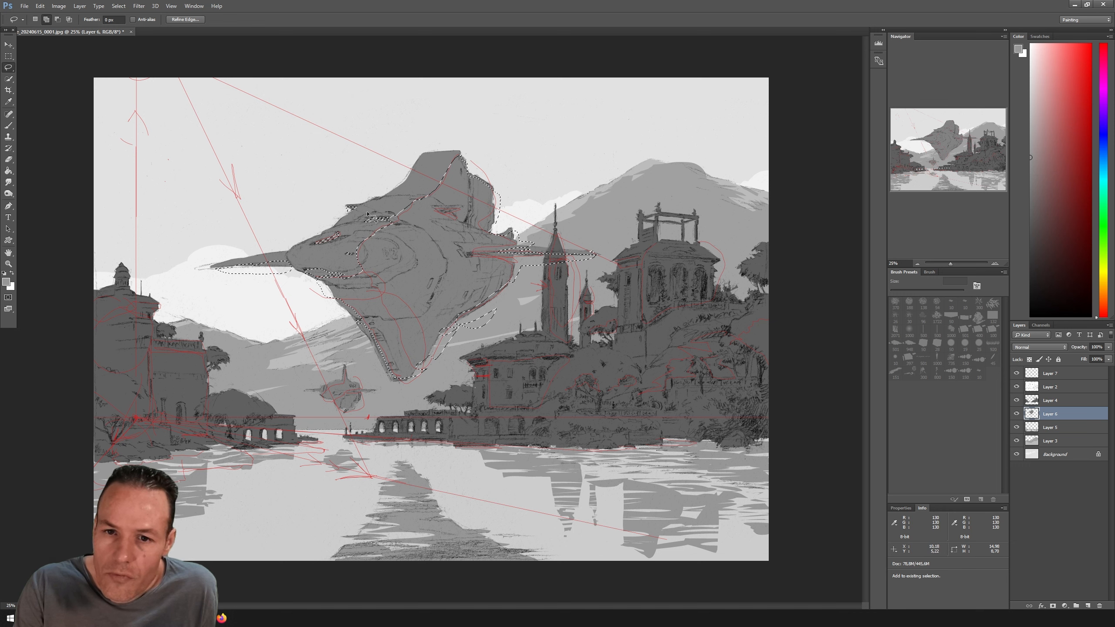
key("alt")
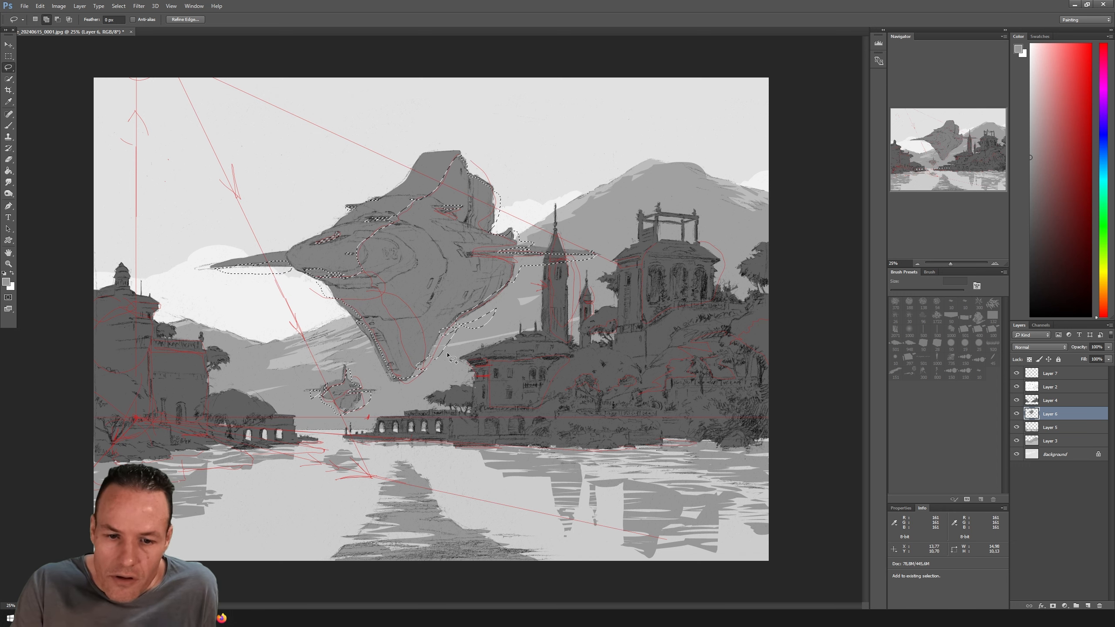
Sample the large ship's grey and set a darker grey as the foreground colour for the shadow.
key("i")
left_click(457, 247)
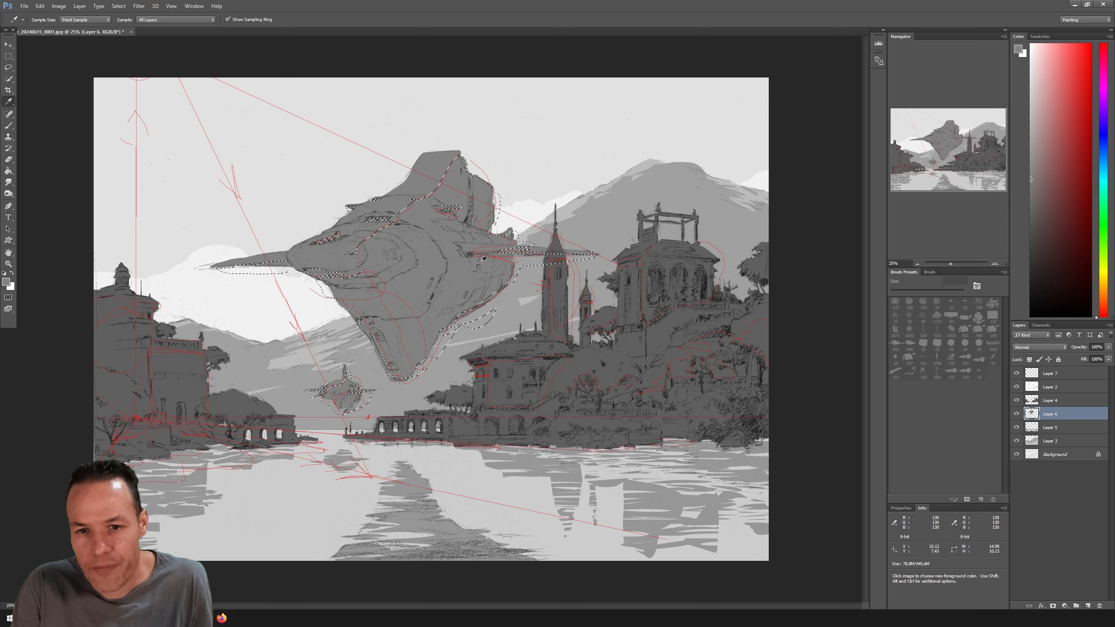
key("l")
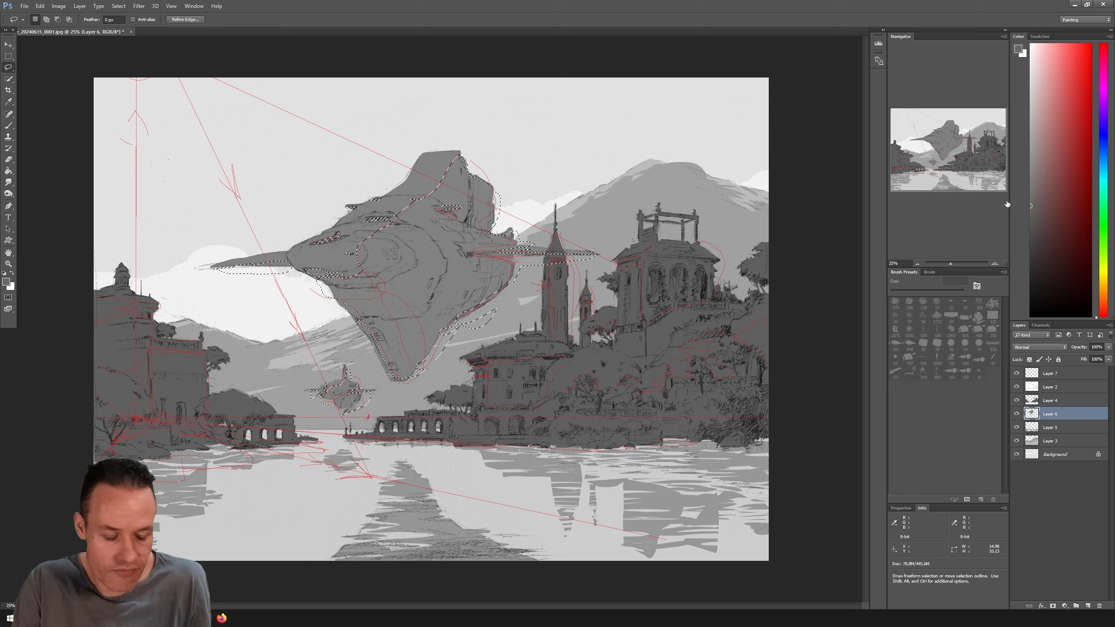
key("b")
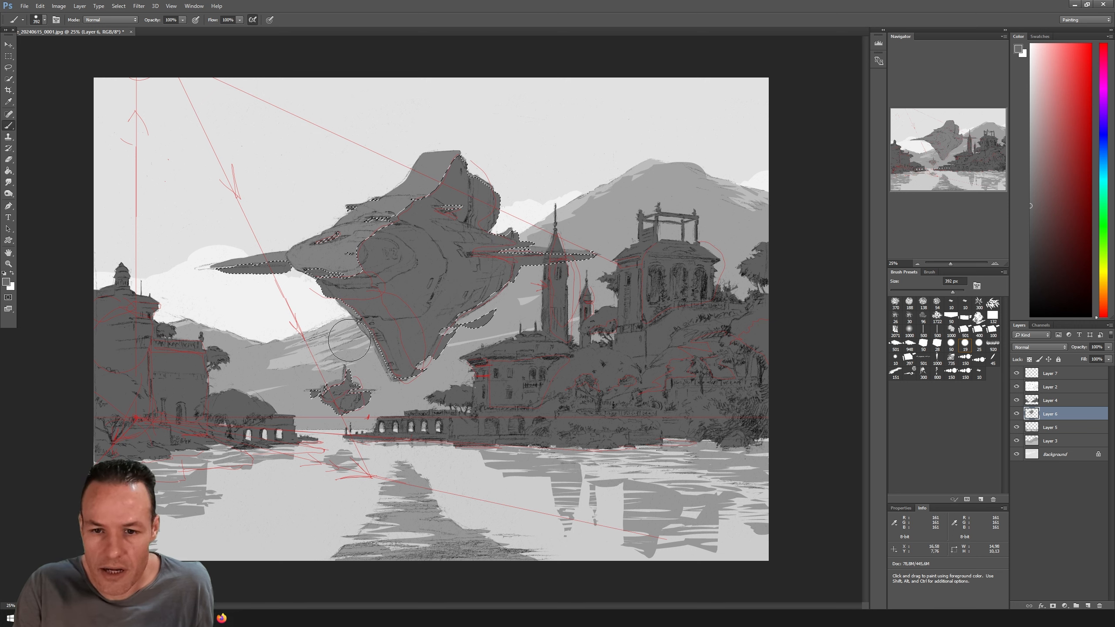
left_click_drag(350, 340, 347, 393)
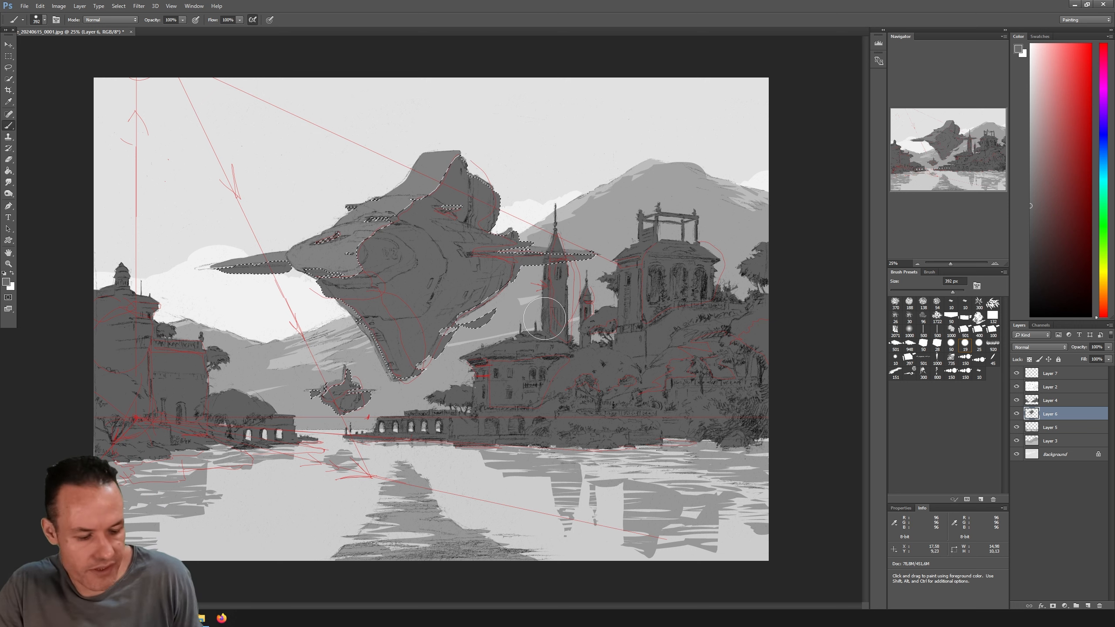
key("ctrl+z")
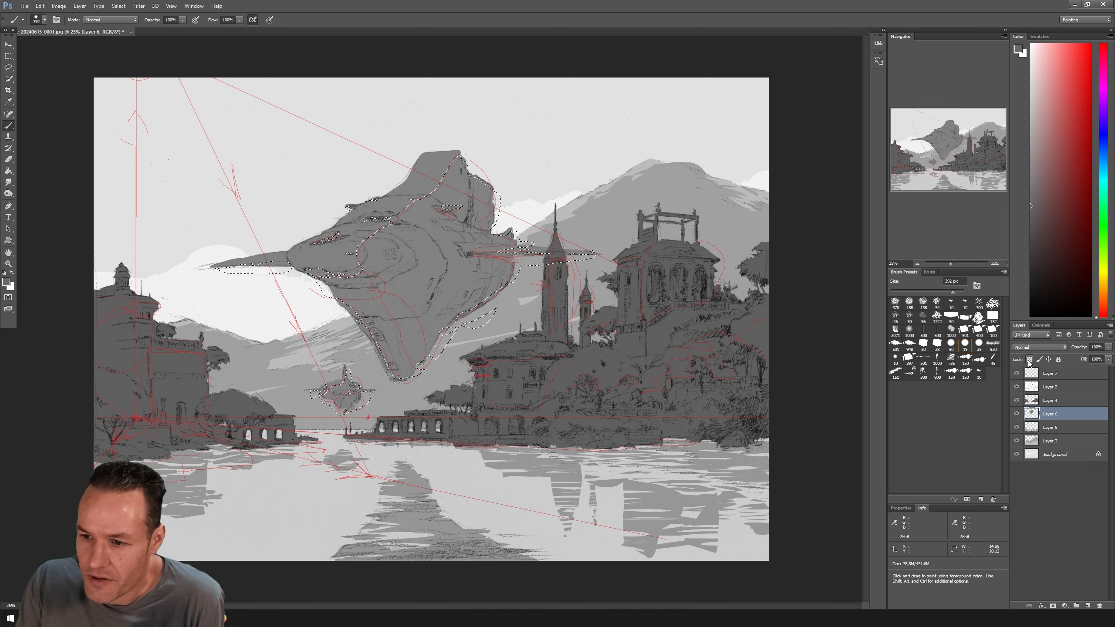
Lock Layer 6's transparent pixels, brush the darker grey over the selected shadow areas of both ships, and clear the selection.
left_click(1030, 359)
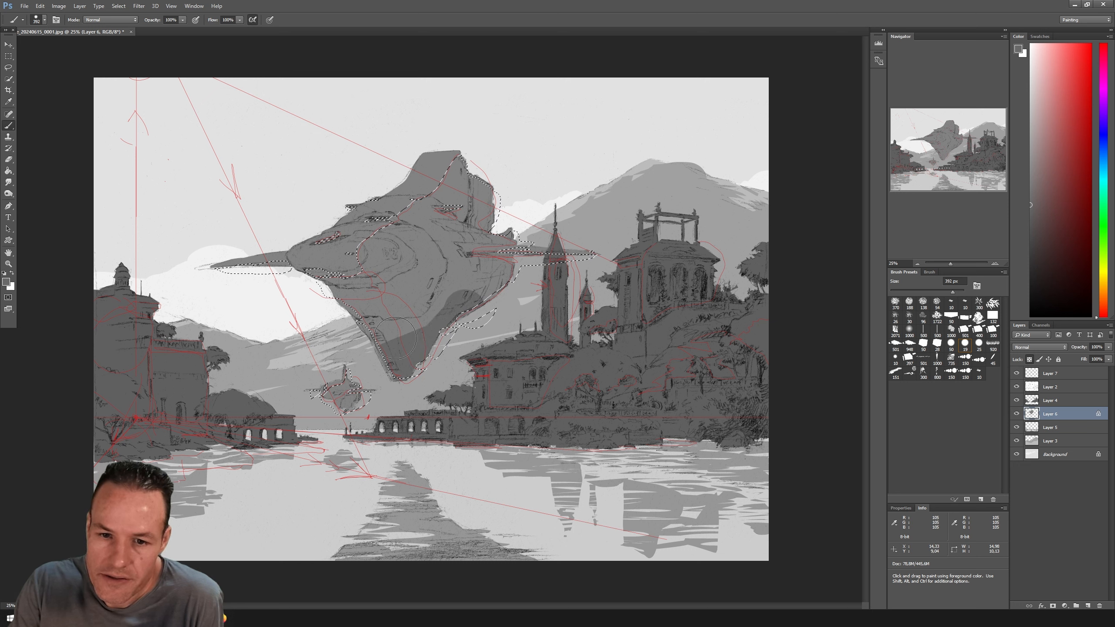
mouse_move(395, 338)
left_mouse_down()
mouse_move(417, 263)
mouse_move(282, 219)
mouse_move(443, 162)
mouse_move(412, 296)
mouse_move(505, 263)
left_mouse_up()
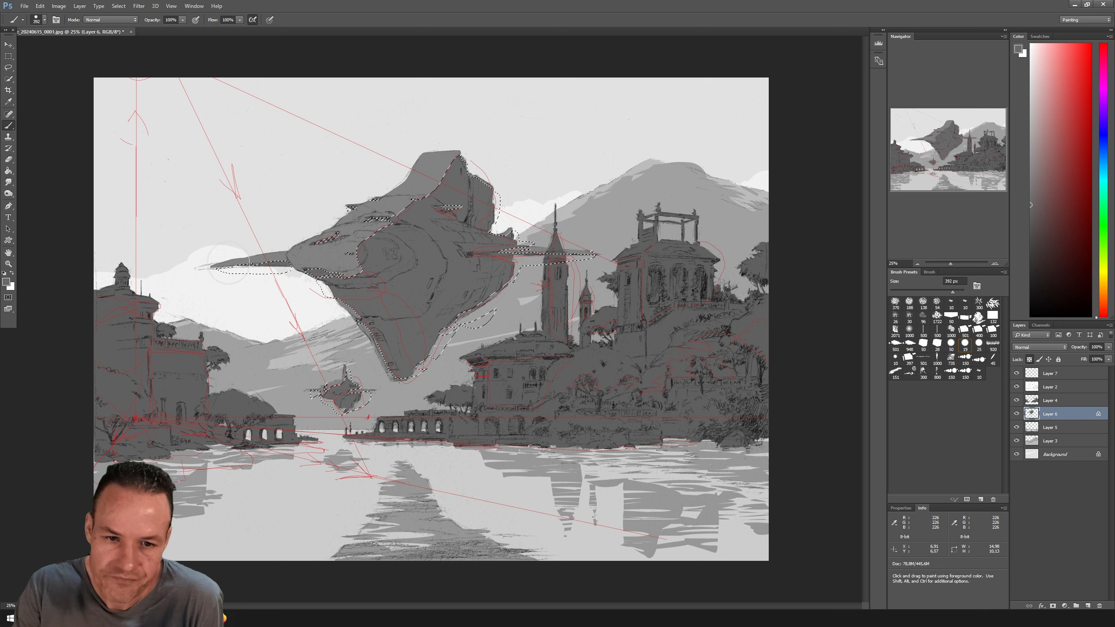
key("l")
key("ctrl+d")
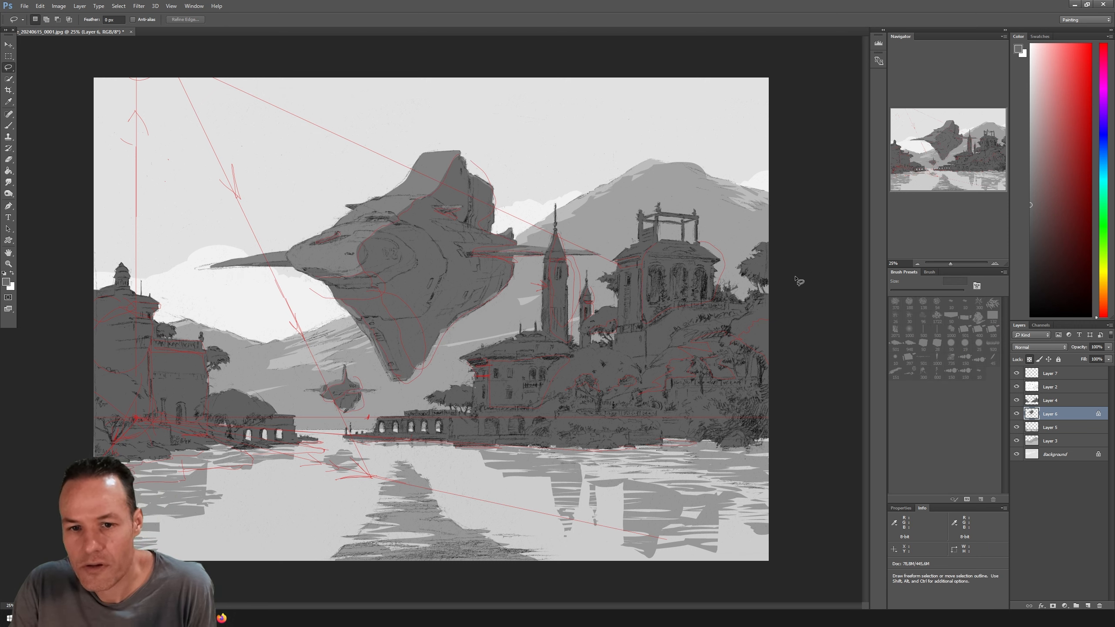
Hide the red guides on Layer 7 and brush a small patch of the fin's lighter grey onto the large ship's upper hull.
left_click(1016, 373)
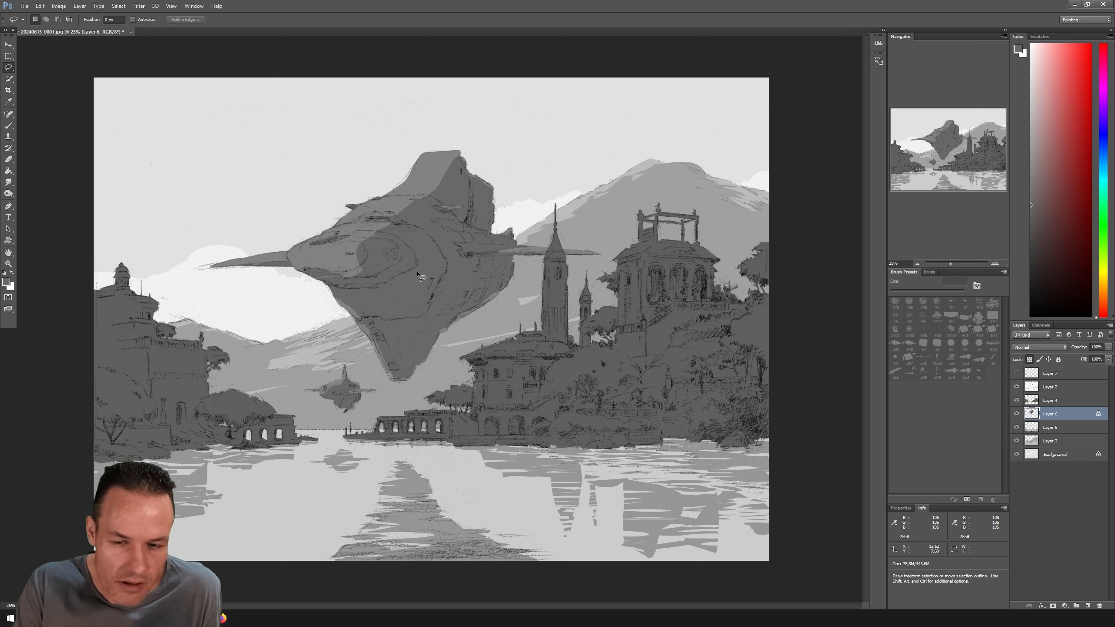
key("b")
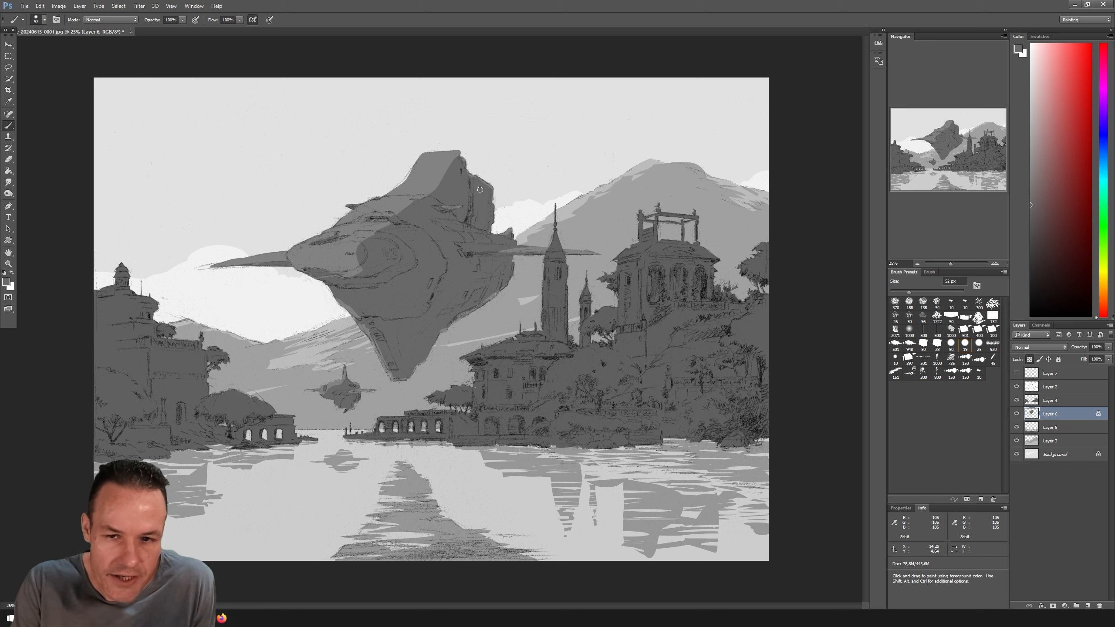
left_click(433, 174, "alt")
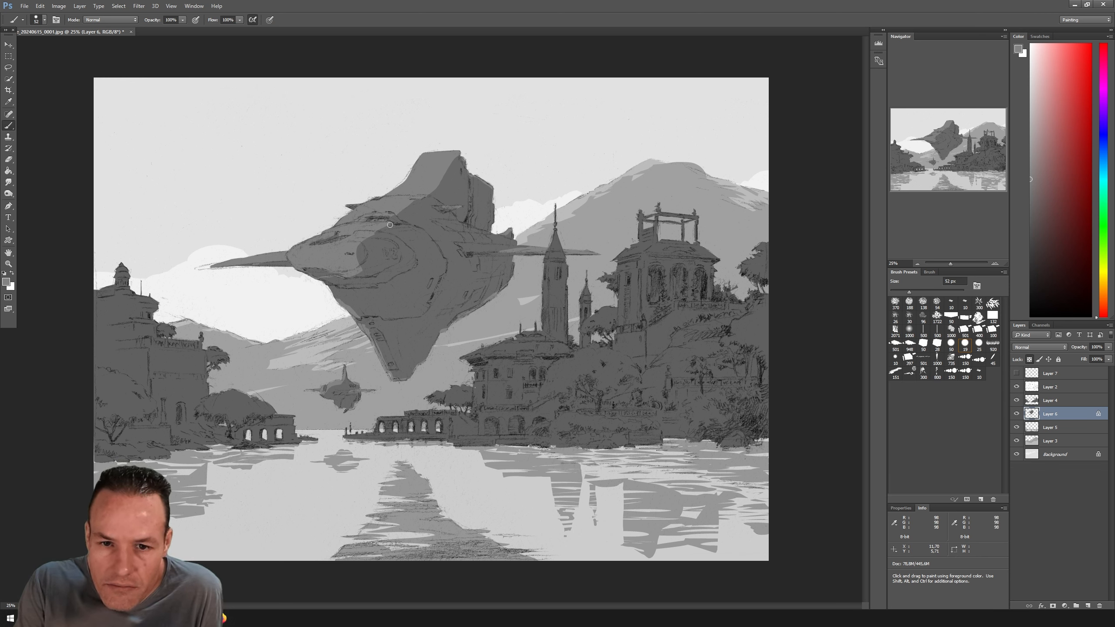
left_click_drag(391, 231, 407, 229)
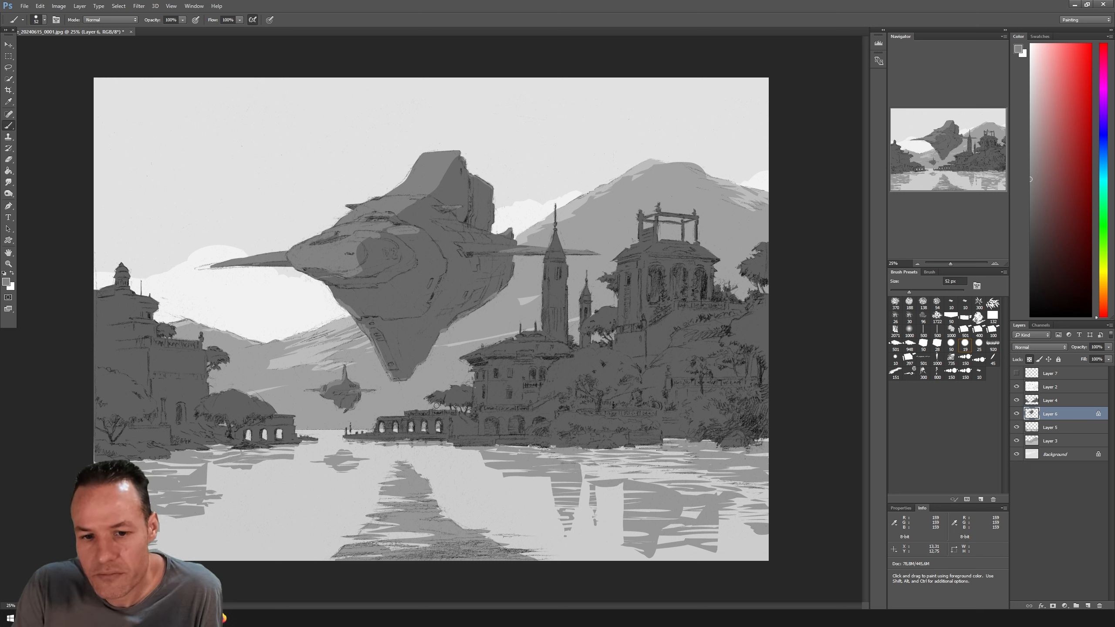
Sample the small ship's dark shadow grey as the foreground colour and make the shoreline's Layer 4 active.
key("i")
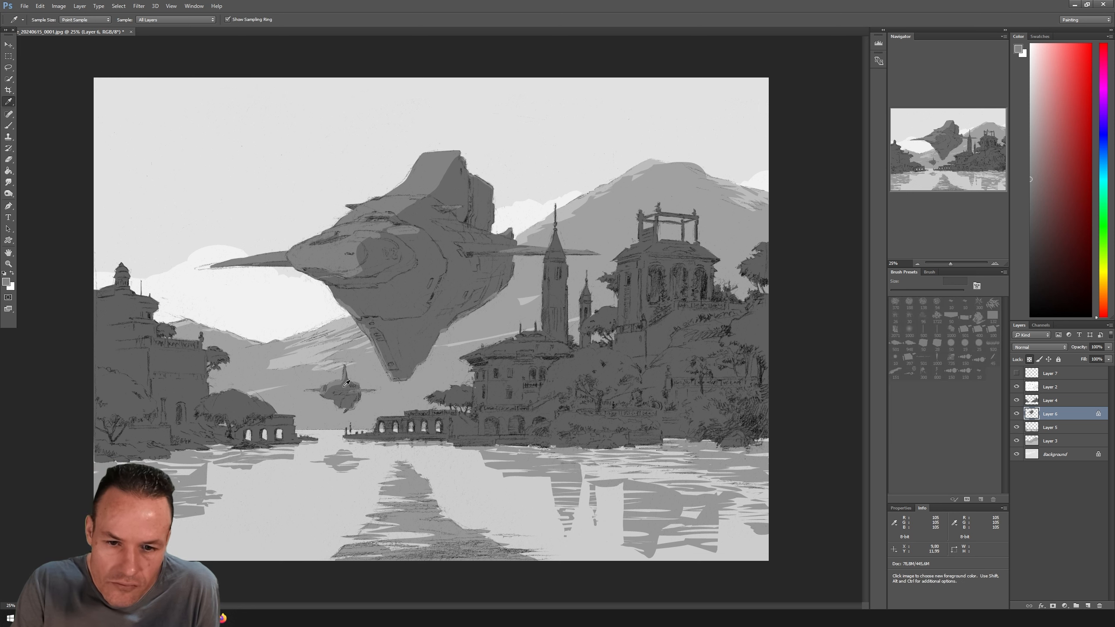
left_click(342, 383)
key("b")
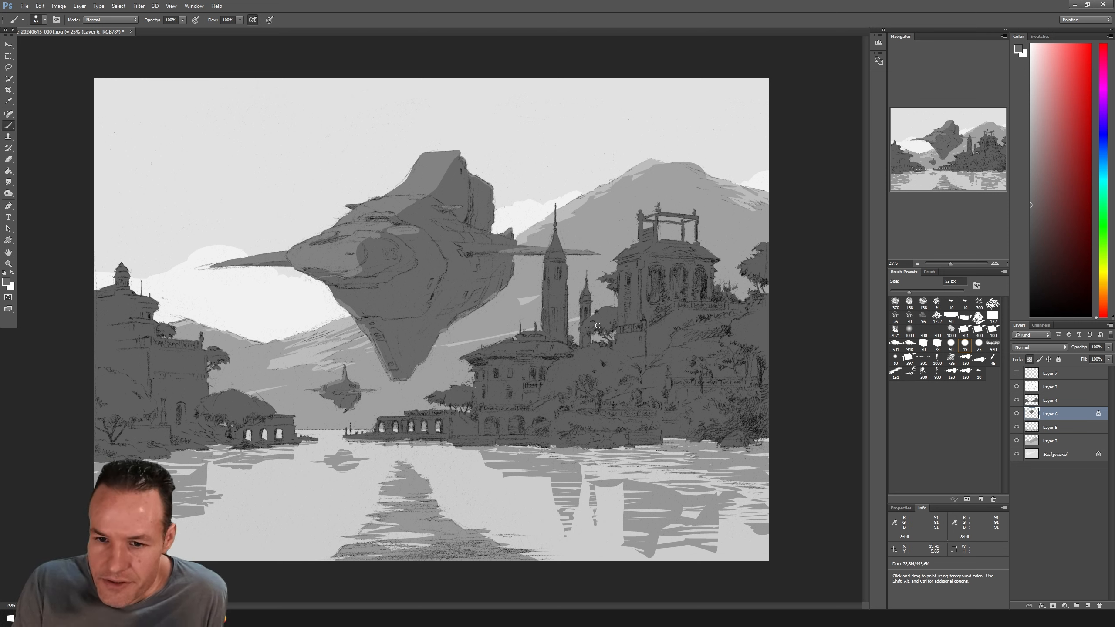
left_click(1024, 401)
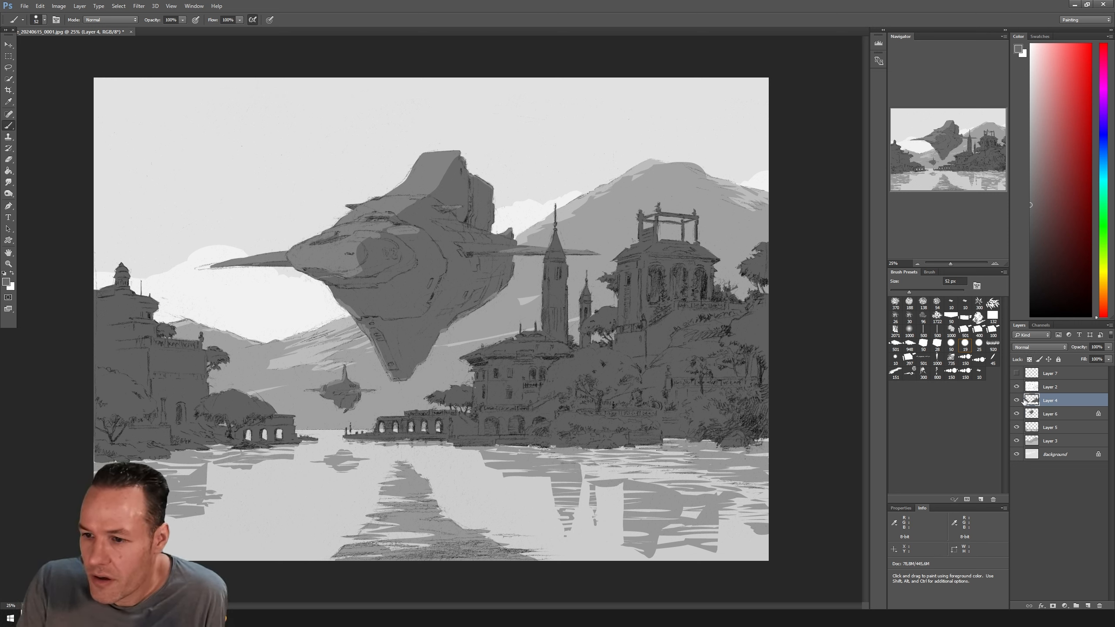
left_click(1016, 401)
left_click(1017, 401)
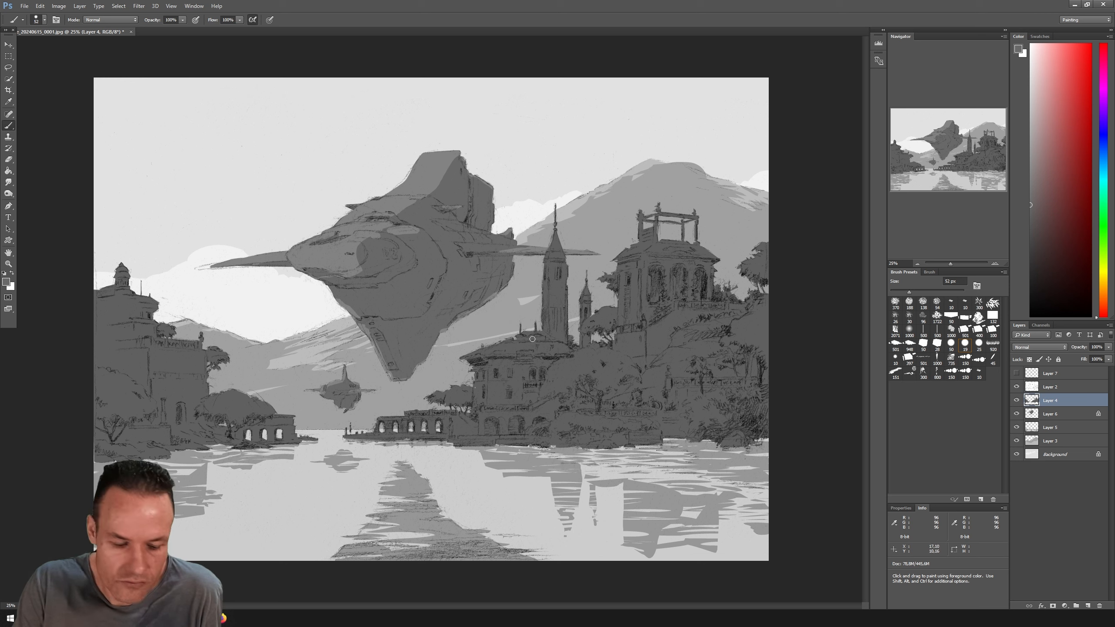
Lasso the shadow side of the tall tower and add the strip under the hilltop building's left eave.
key("l")
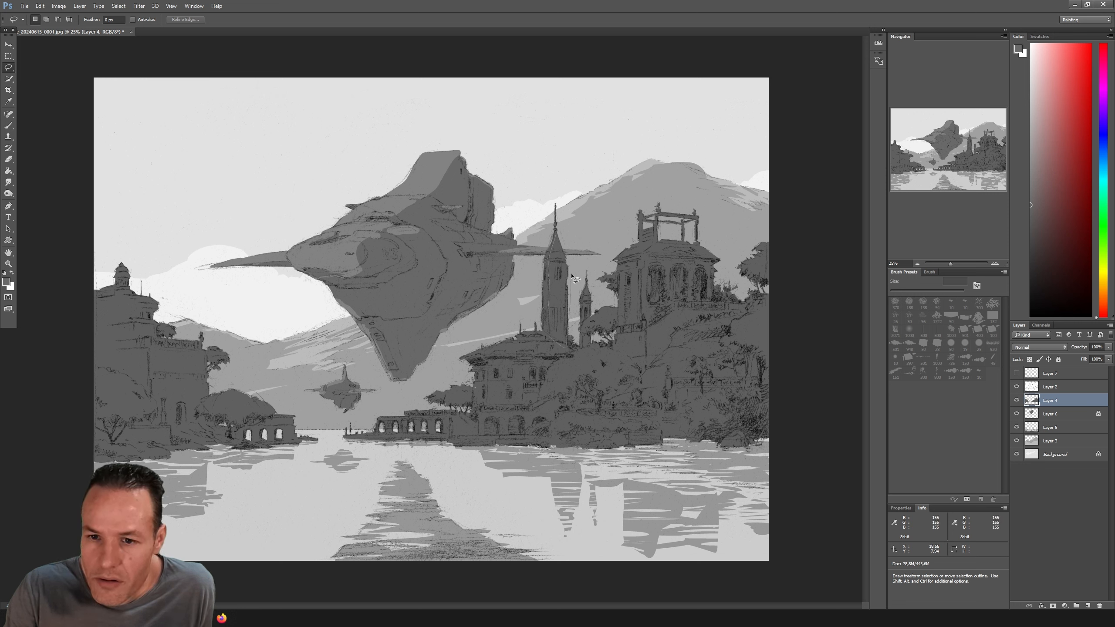
left_click_drag(560, 240, 557, 233)
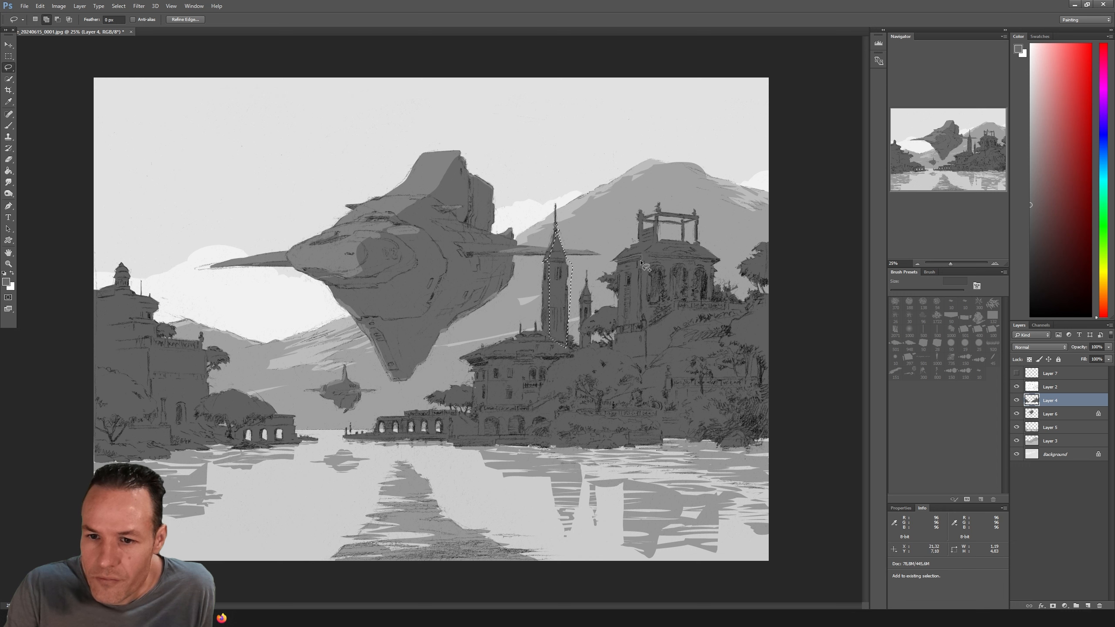
left_click_drag(641, 267, 612, 263)
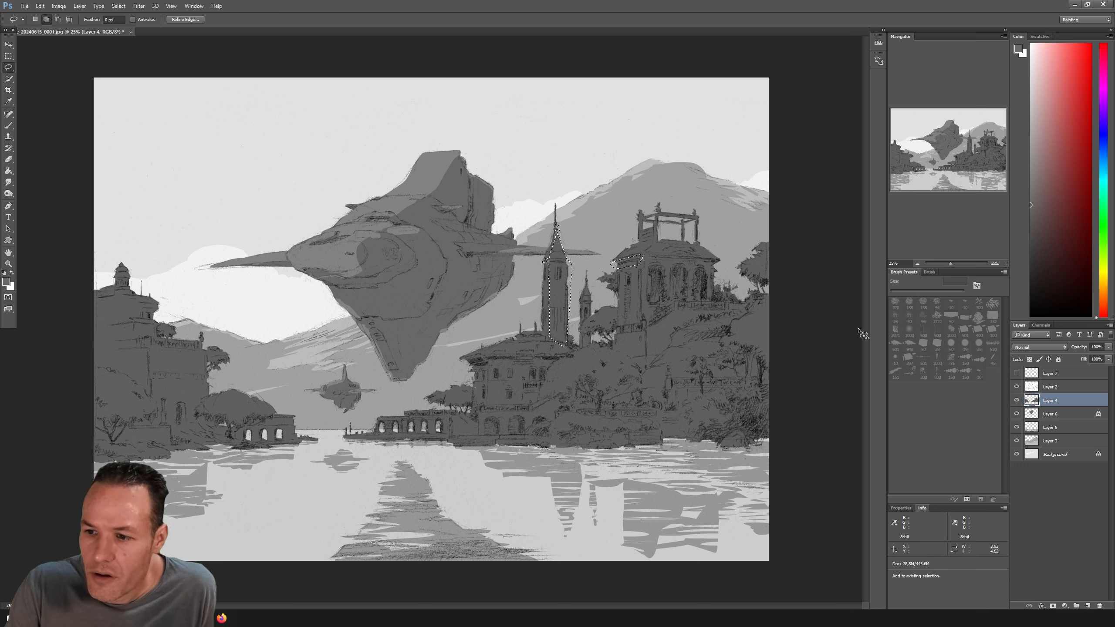
Show the red guides again and add the hilltop building's shaded wall, rooftop frame and roof to the shadow selection.
left_click(1016, 372)
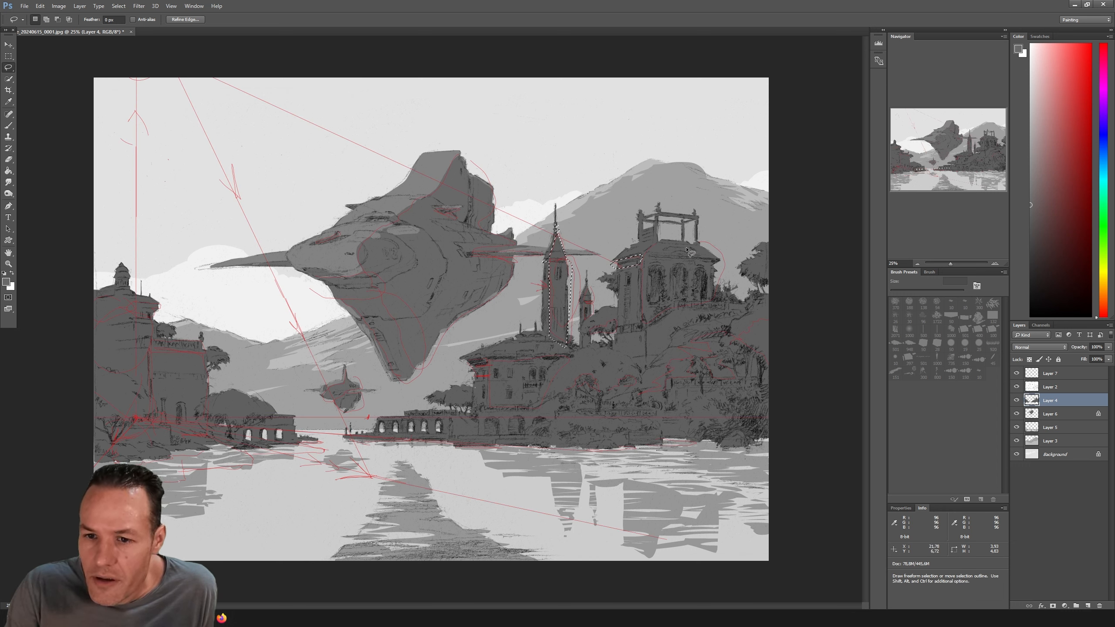
key("shift")
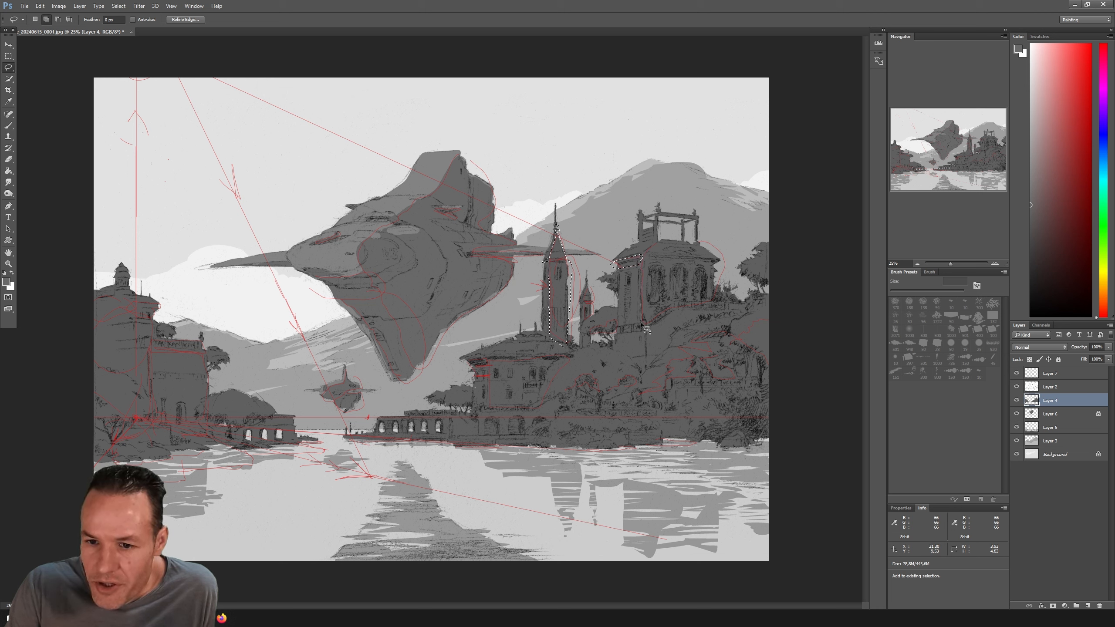
mouse_move(640, 324)
left_mouse_down()
mouse_move(670, 305)
mouse_move(674, 259)
mouse_move(680, 270)
mouse_move(720, 268)
mouse_move(672, 264)
left_mouse_up()
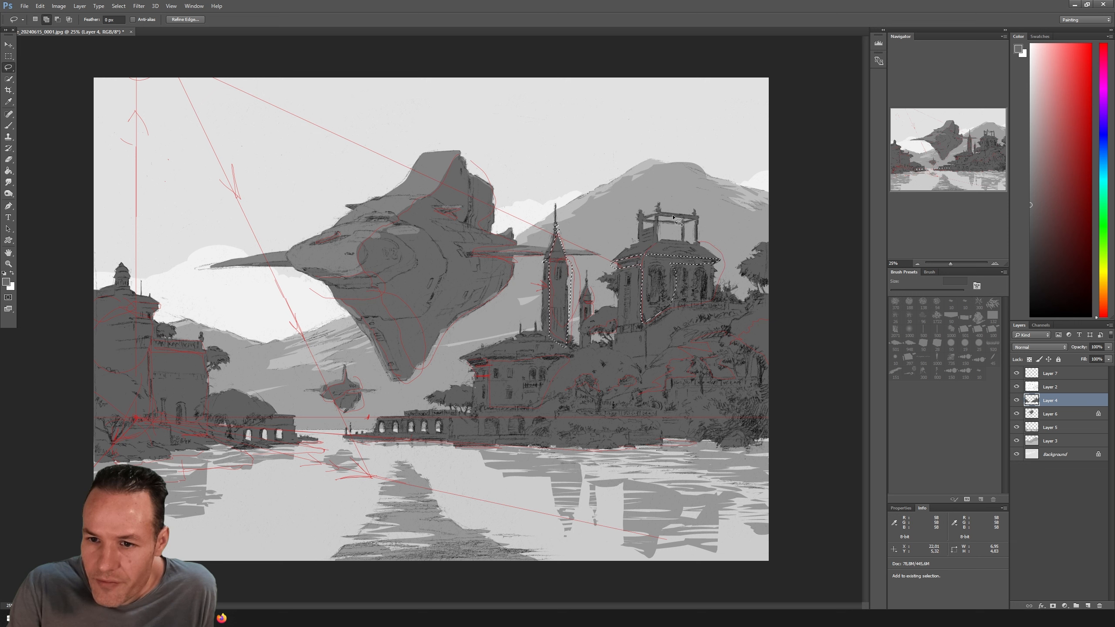
left_click_drag(679, 220, 660, 215)
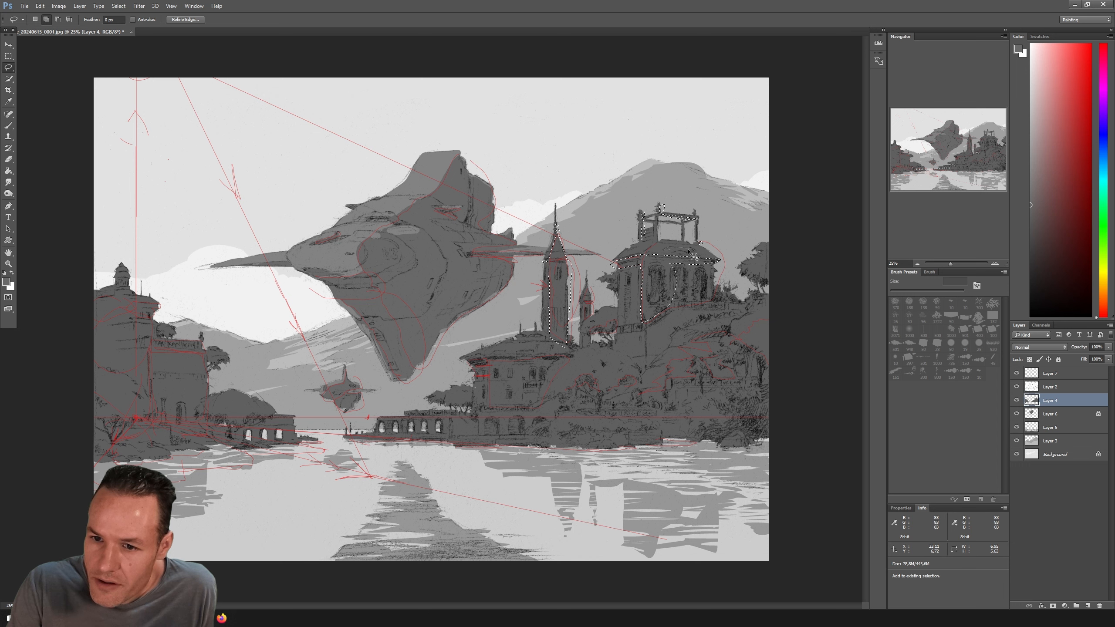
left_click_drag(693, 256, 665, 251)
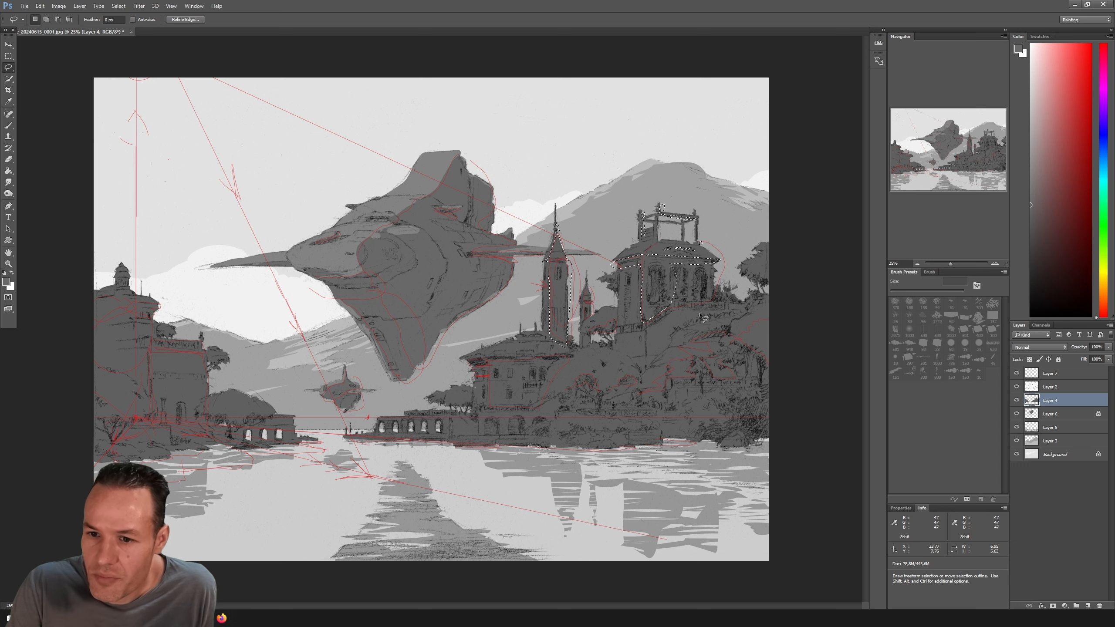
Add the right hillside's shadow bands and the trees behind the hilltop building to the selection, trimming part of the lower slope.
key("shift")
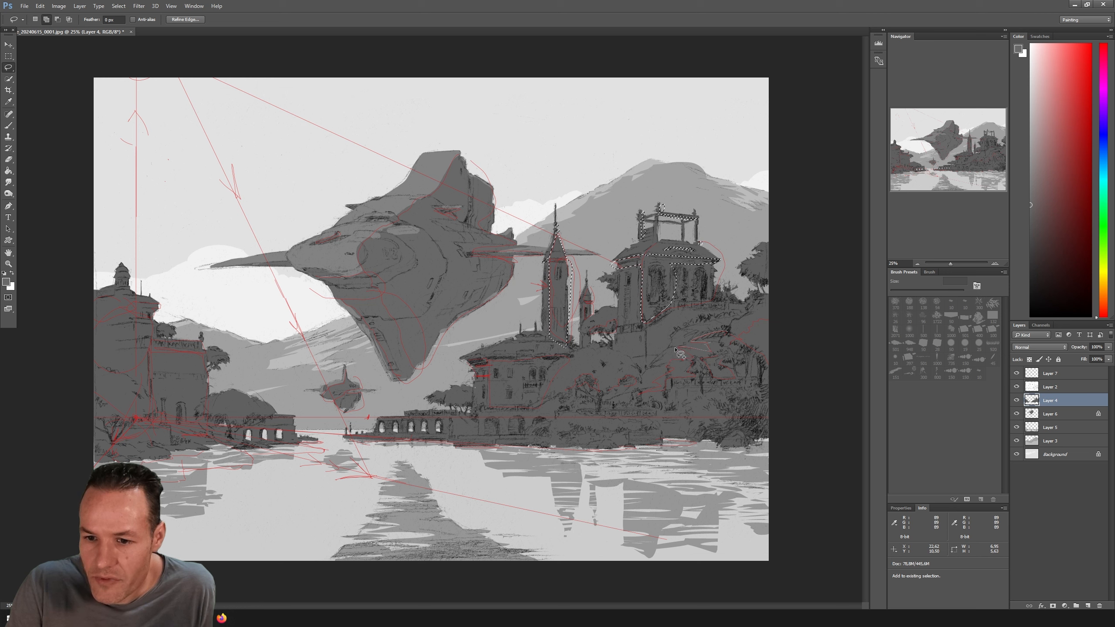
mouse_move(676, 350)
left_mouse_down()
mouse_move(684, 355)
mouse_move(647, 370)
mouse_move(670, 365)
mouse_move(672, 377)
mouse_move(622, 397)
mouse_move(663, 417)
mouse_move(706, 407)
mouse_move(726, 333)
left_mouse_up()
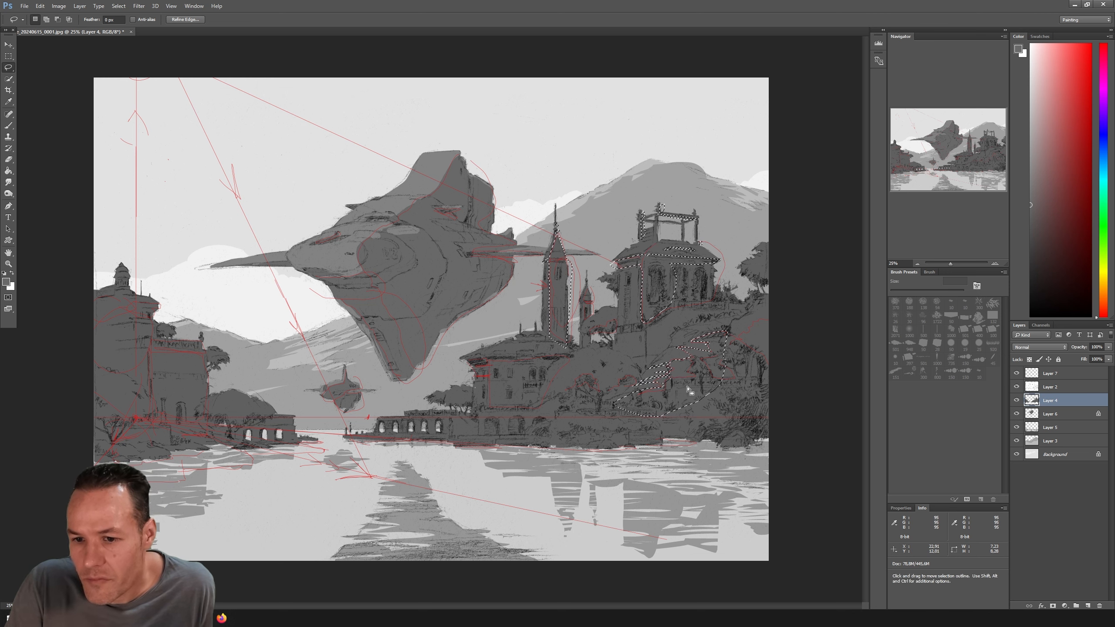
key("alt")
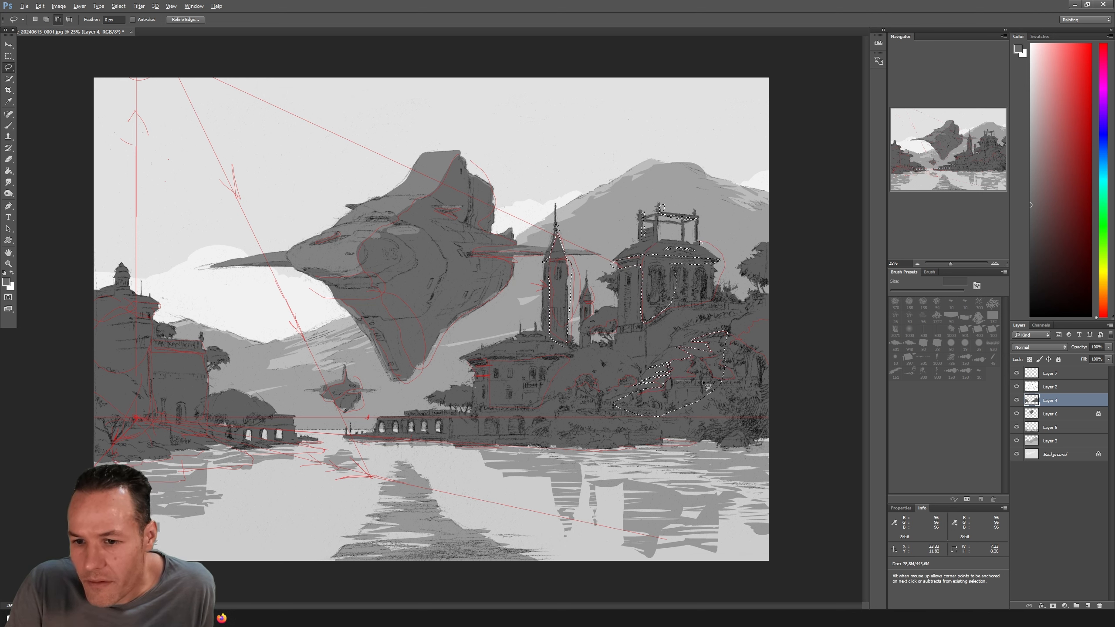
mouse_move(713, 379)
left_mouse_down()
mouse_move(692, 378)
mouse_move(710, 381)
left_mouse_up()
key("shift")
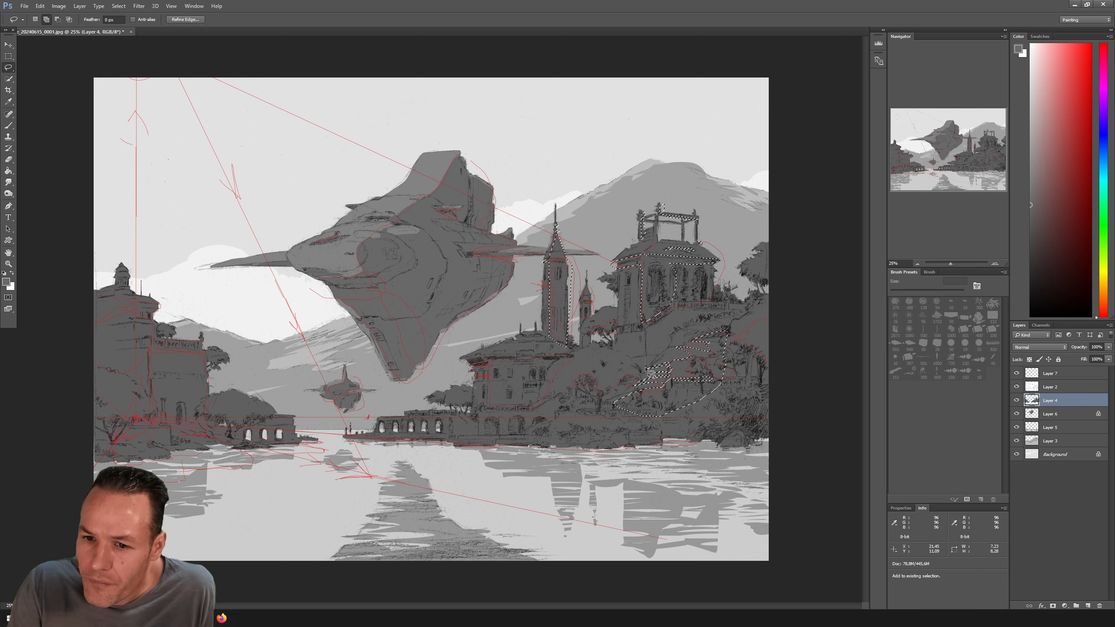
mouse_move(647, 370)
left_mouse_down()
mouse_move(676, 327)
mouse_move(744, 308)
mouse_move(738, 278)
mouse_move(720, 264)
left_mouse_up()
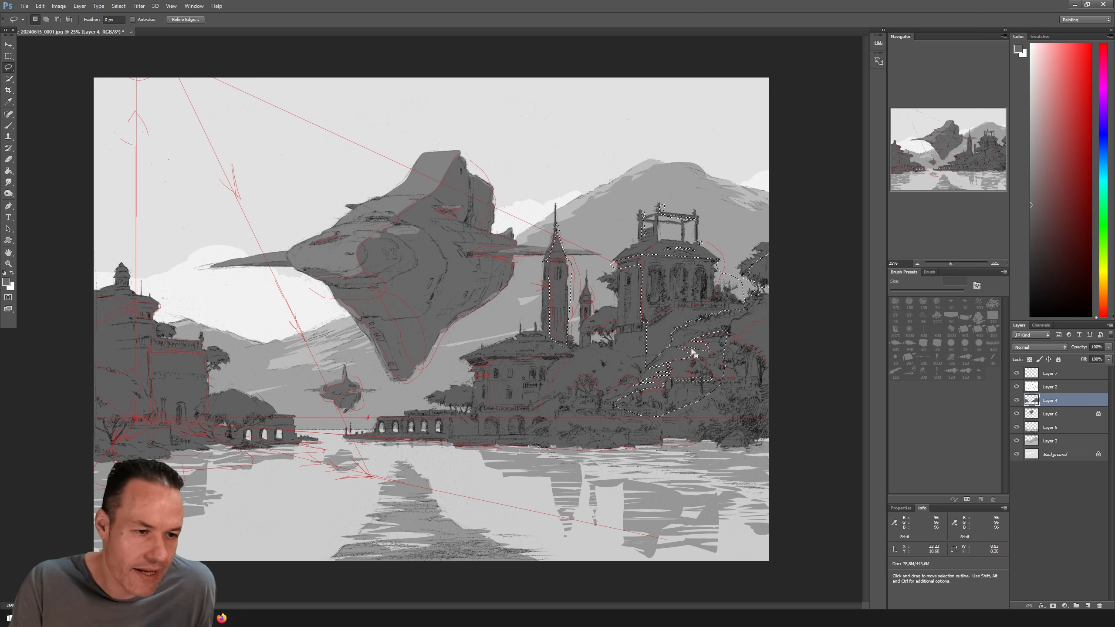
Add the central slope's shadow and the shoreline villa's shaded facade and lower arcade to the selection.
key("shift")
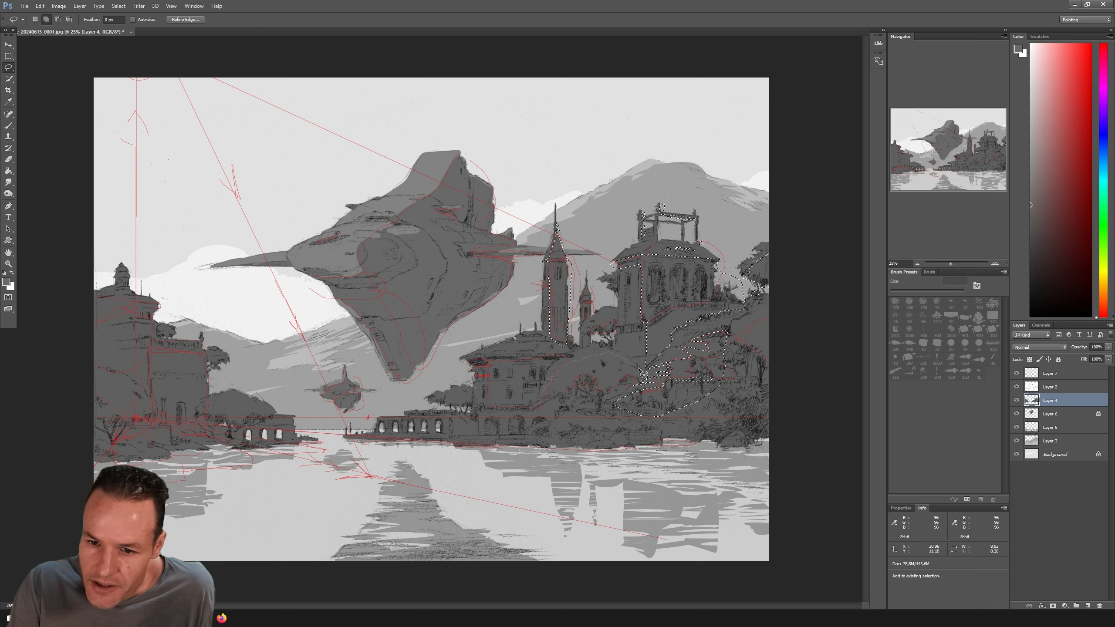
left_click_drag(651, 389, 547, 394)
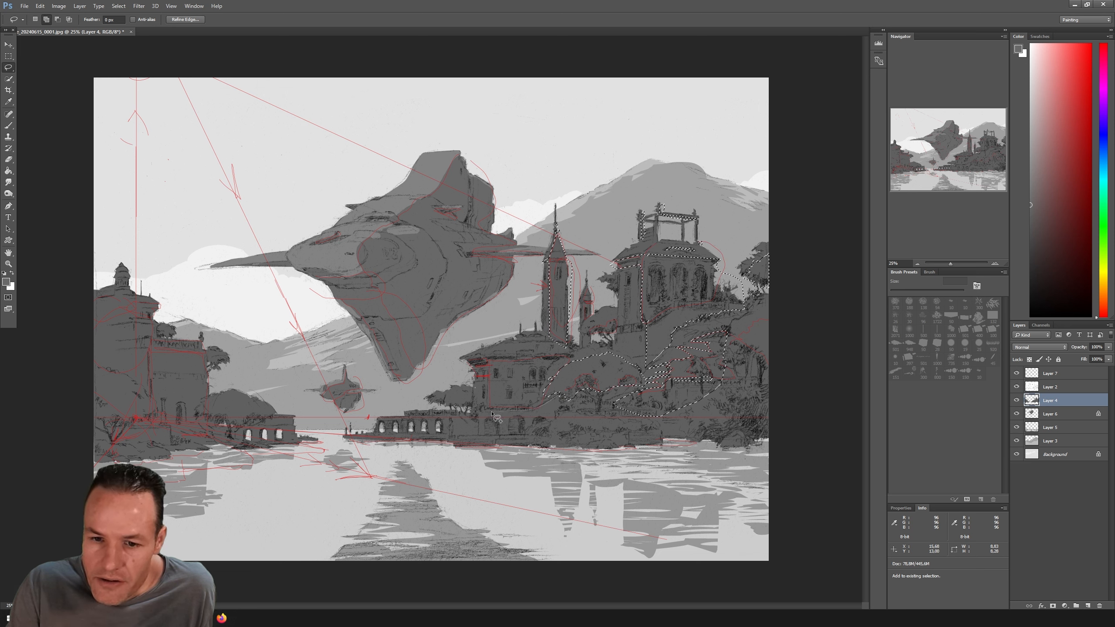
mouse_move(482, 415)
left_mouse_down()
mouse_move(479, 433)
mouse_move(513, 433)
mouse_move(566, 411)
mouse_move(504, 411)
left_mouse_up()
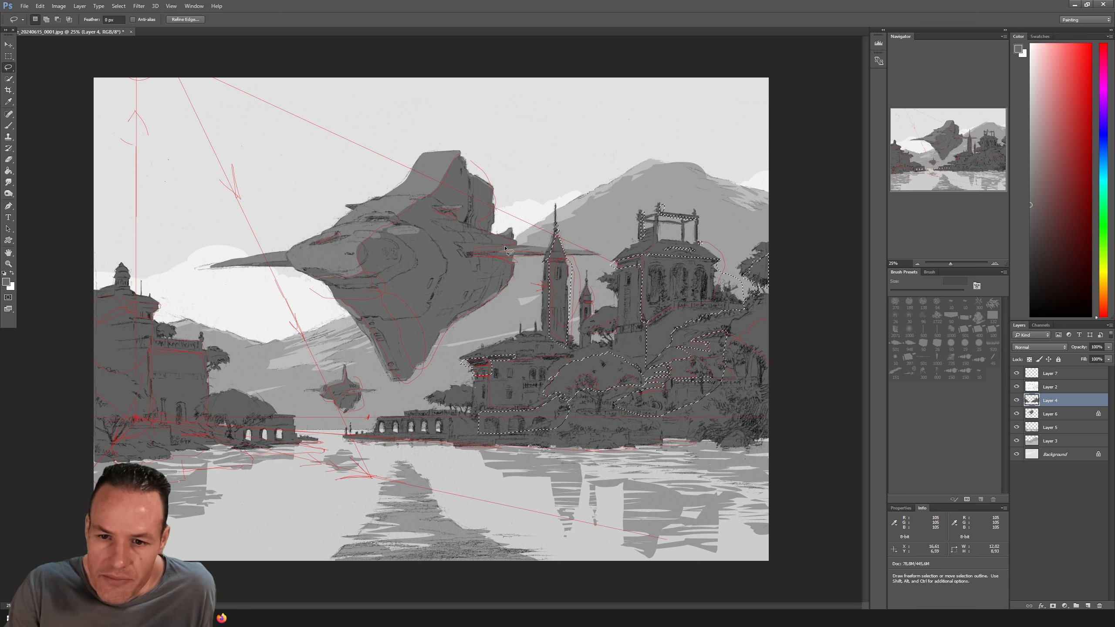
Add the shoreline villa's roof and the small tower beside the tall one to the shadow selection, trimming the trees behind the villa.
key("shift")
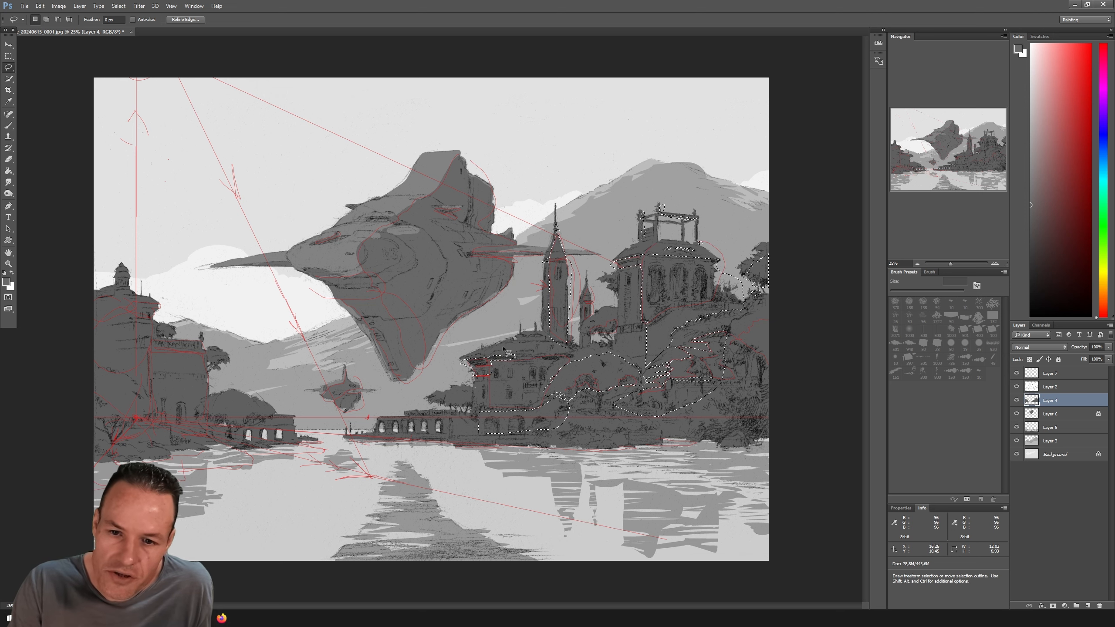
key("shift")
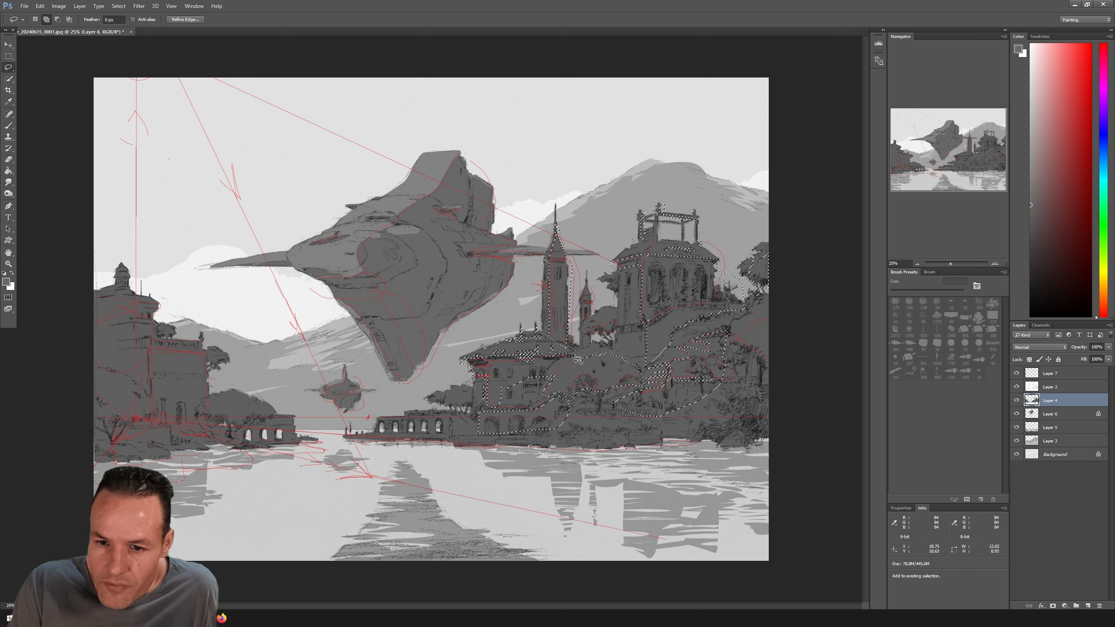
key("alt")
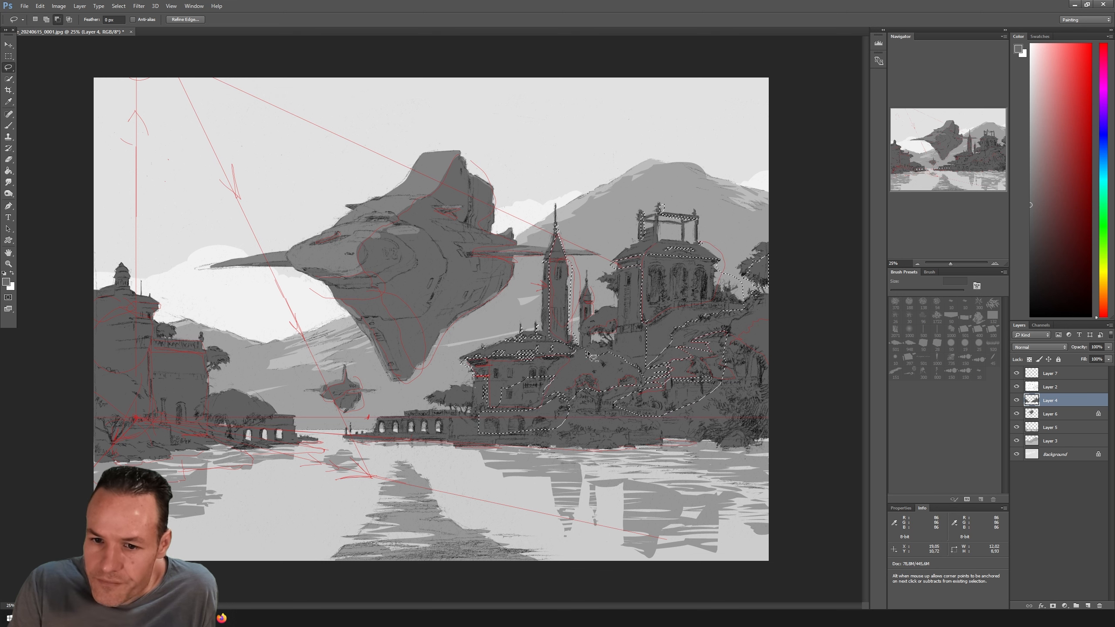
key("shift")
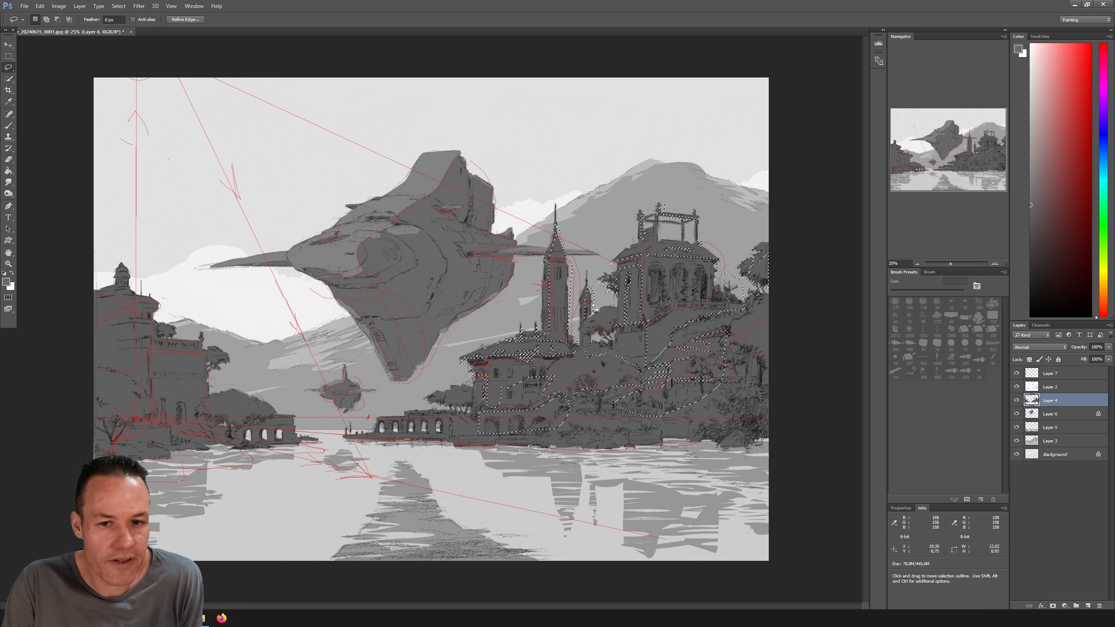
Add the trees beside the shoreline villa and the waterfront strip below the central slope to the shadow selection.
key("shift")
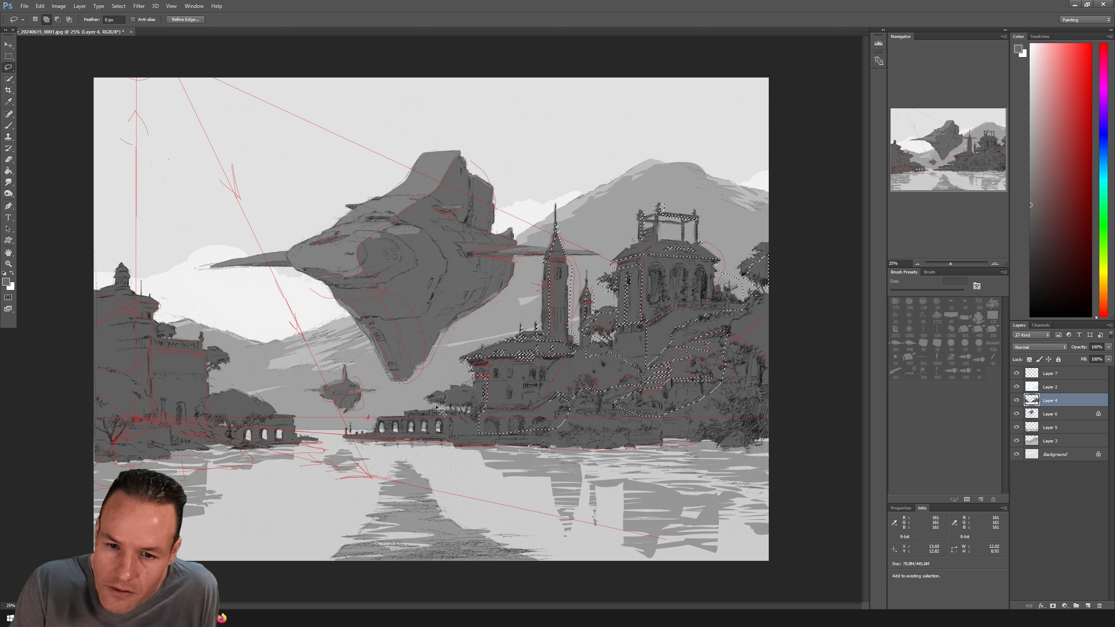
left_click_drag(436, 408, 426, 404)
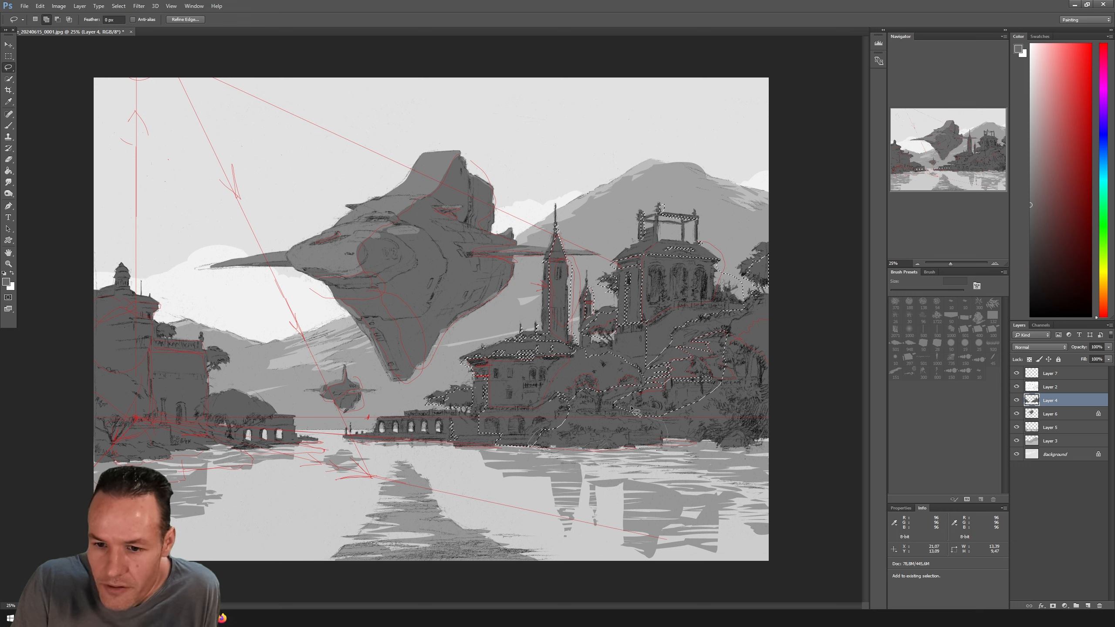
left_click_drag(635, 412, 600, 411)
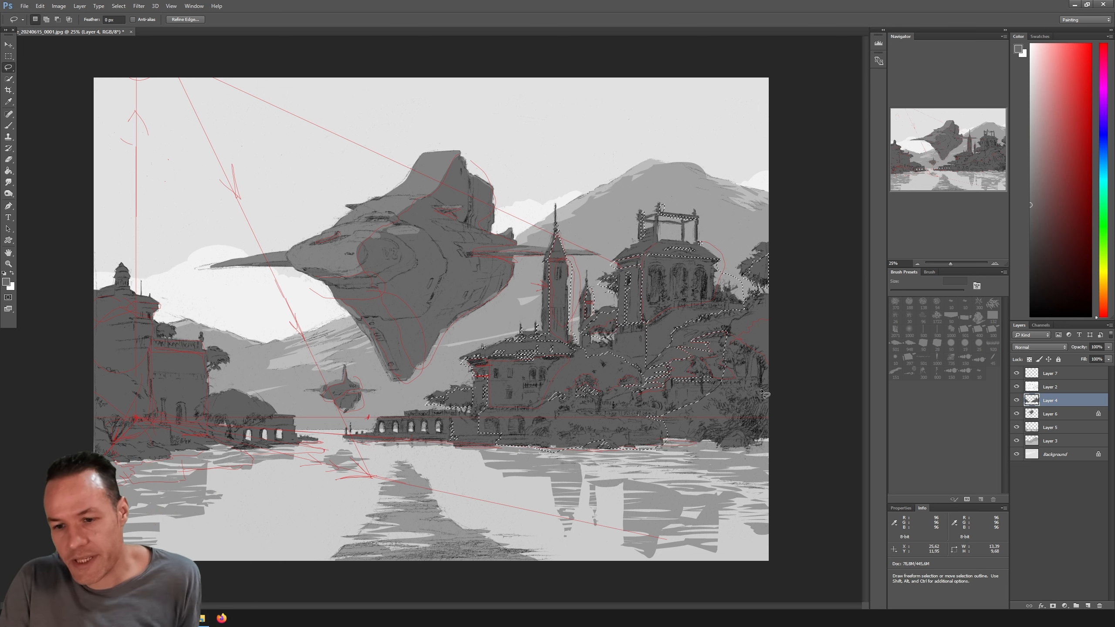
Extend the shadow selection over the right hillside's bands and shoreline foliage, subtracting small patches among the bushes.
key("alt")
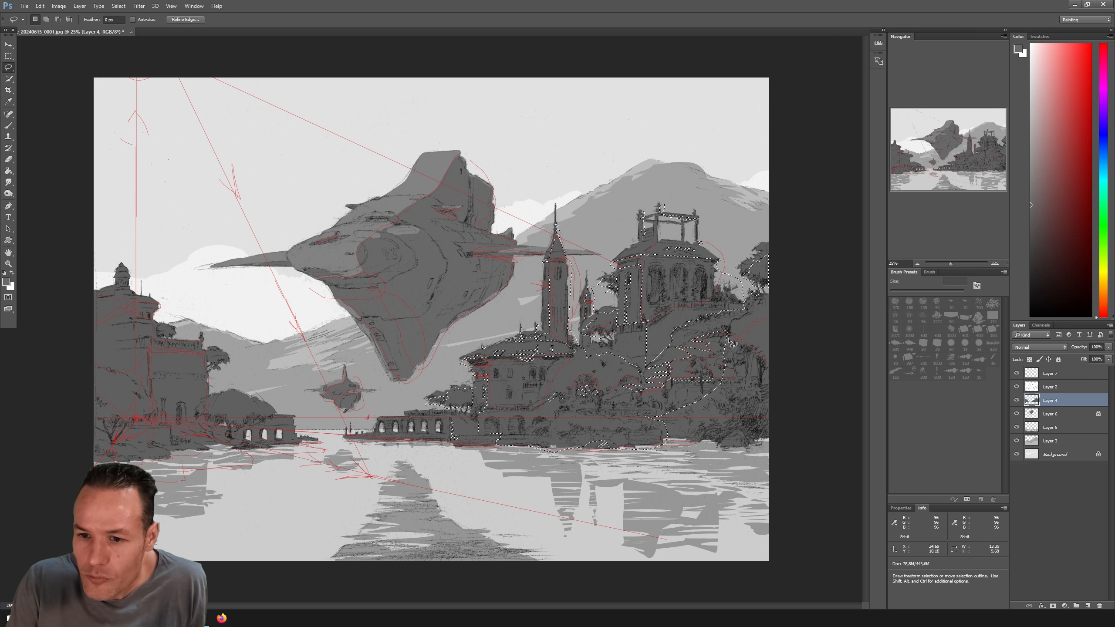
key("shift")
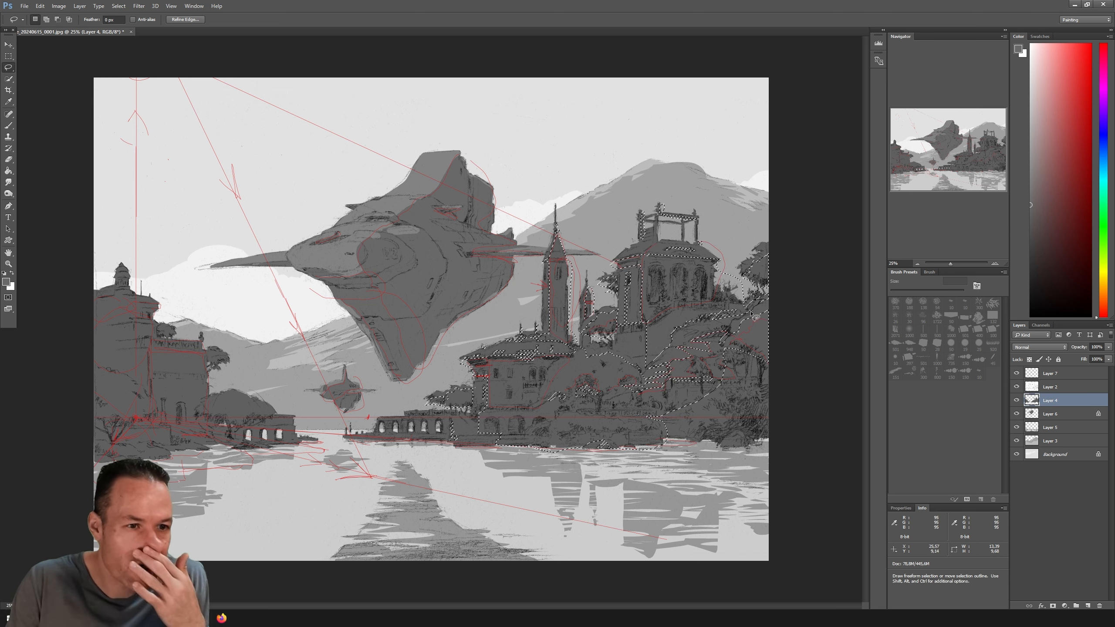
key("shift")
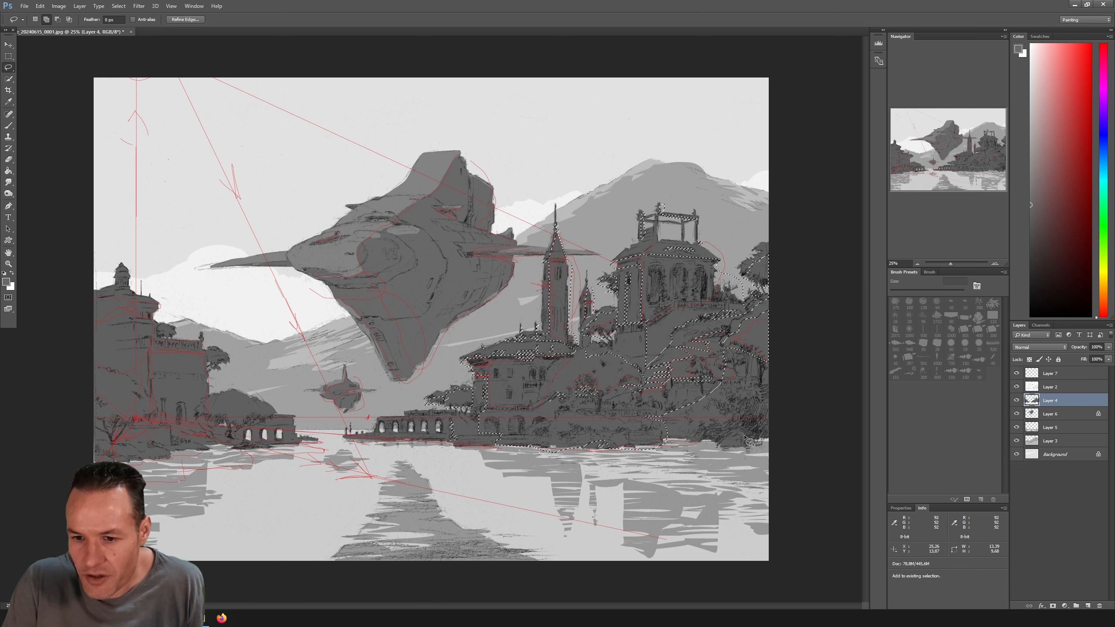
mouse_move(724, 384)
left_mouse_down()
mouse_move(769, 395)
mouse_move(769, 434)
mouse_move(717, 441)
left_mouse_up()
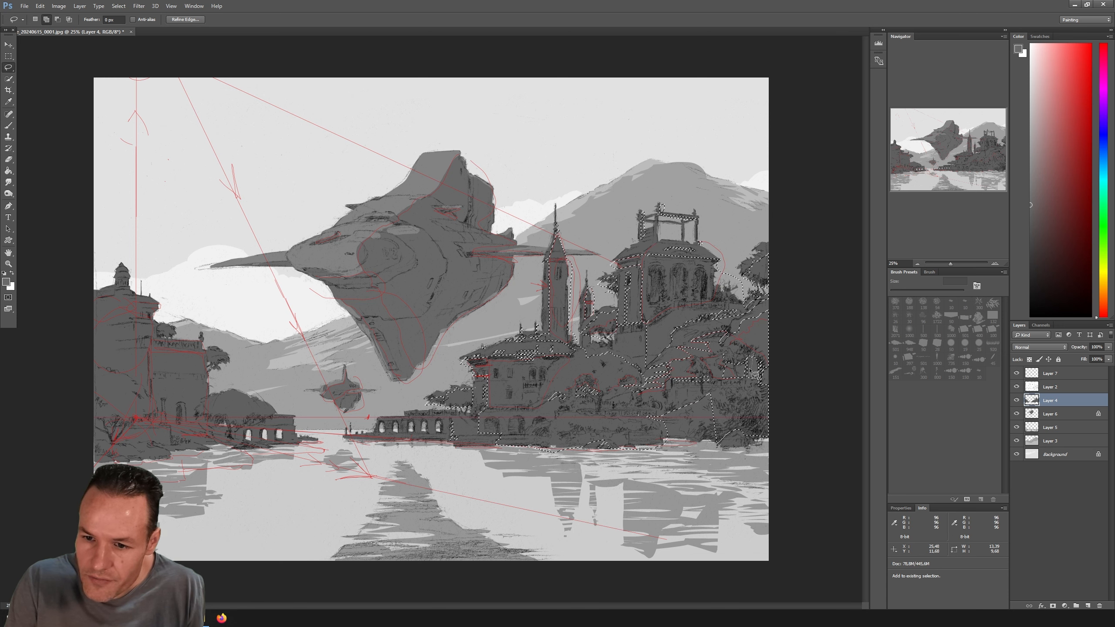
left_click_drag(750, 369, 750, 377)
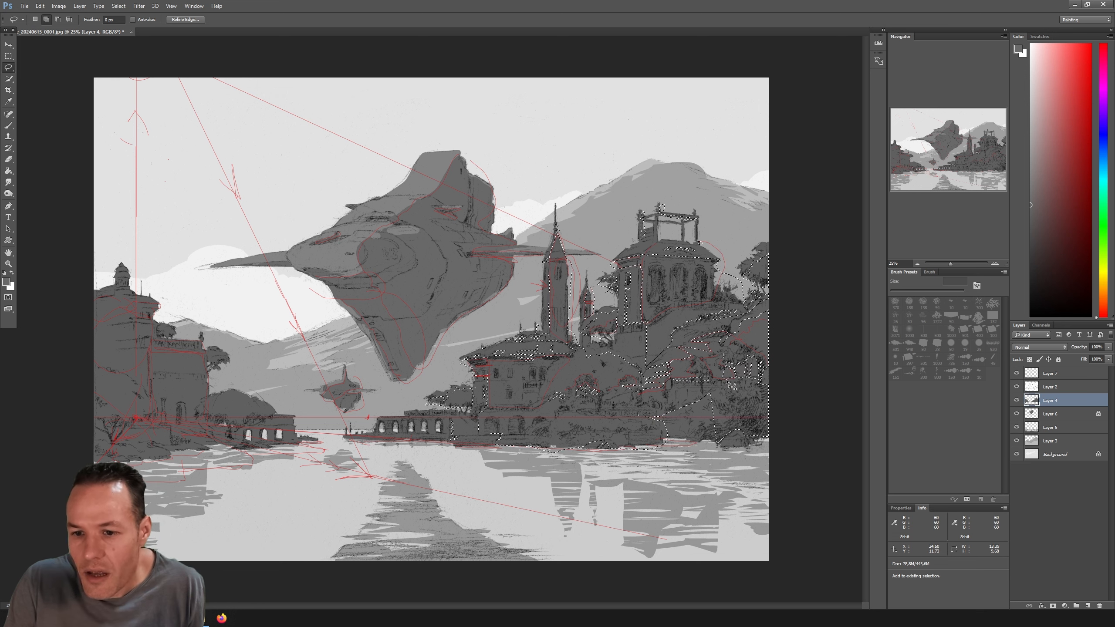
key("alt")
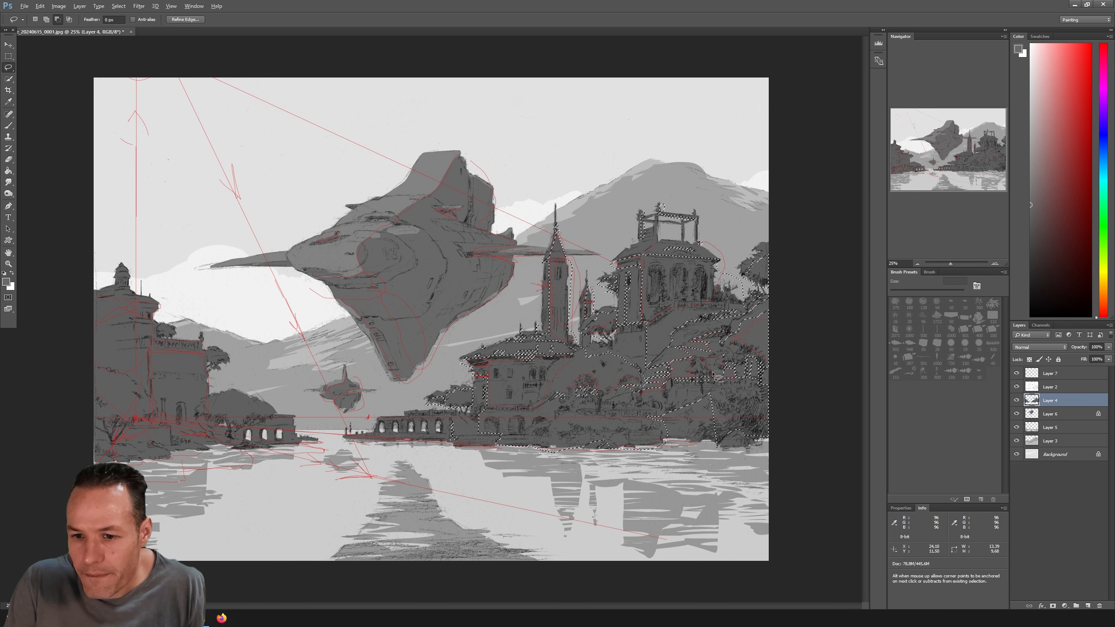
key("shift")
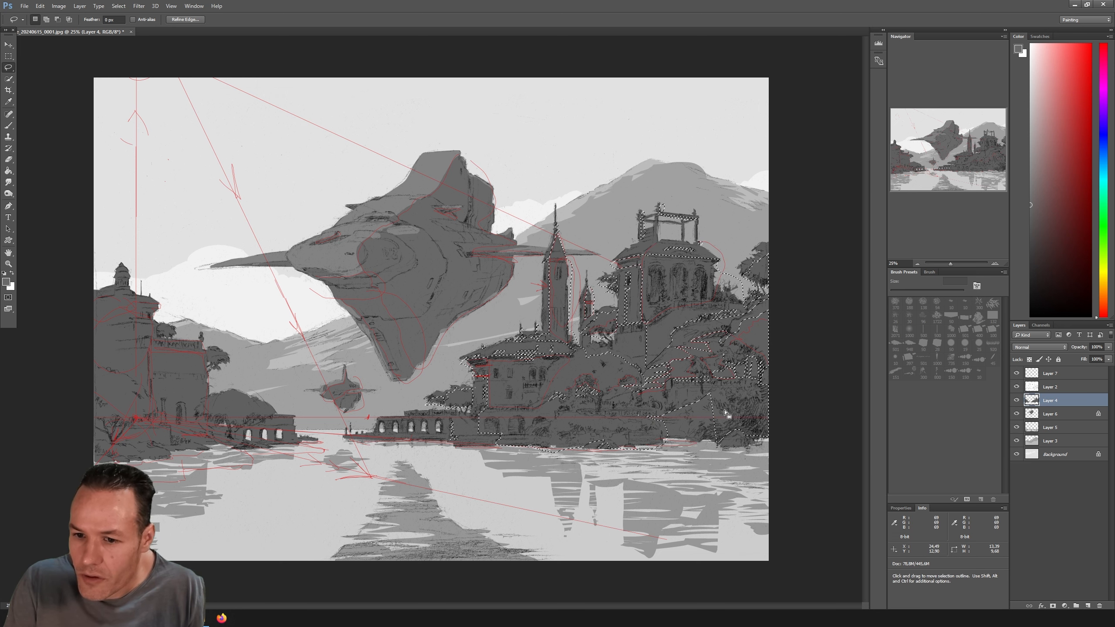
mouse_move(680, 408)
left_mouse_down()
mouse_move(654, 437)
mouse_move(718, 443)
mouse_move(720, 395)
left_mouse_up()
key("alt")
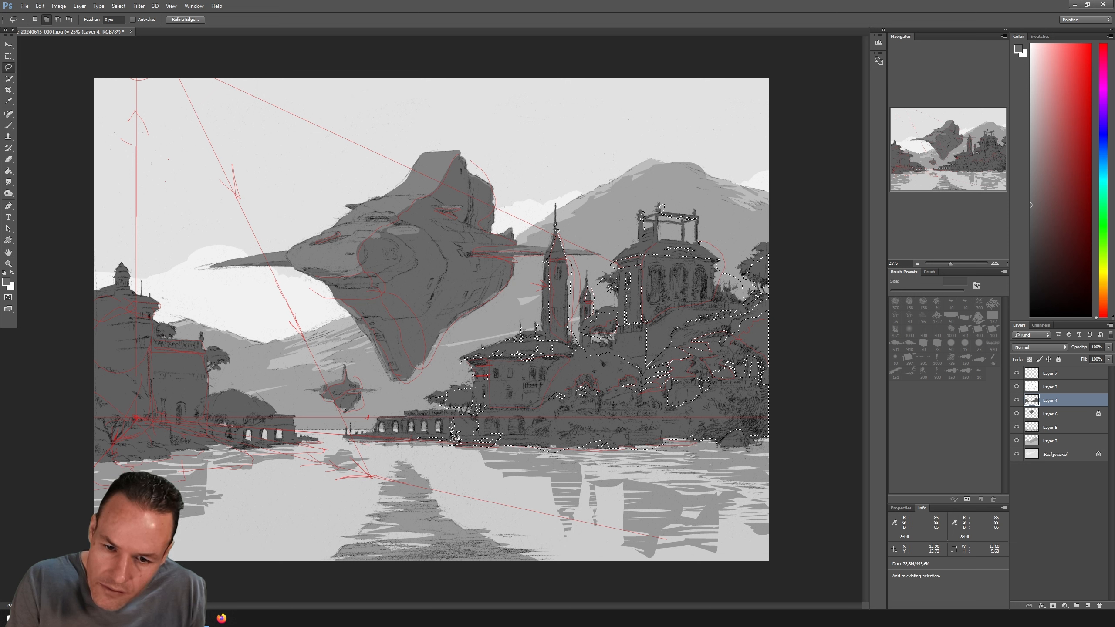
Add the low arcaded pier, the left shore's bank and trees, and the left building's lower block to the shadow selection.
mouse_move(431, 437)
left_mouse_down()
mouse_move(361, 430)
mouse_move(393, 442)
left_mouse_up()
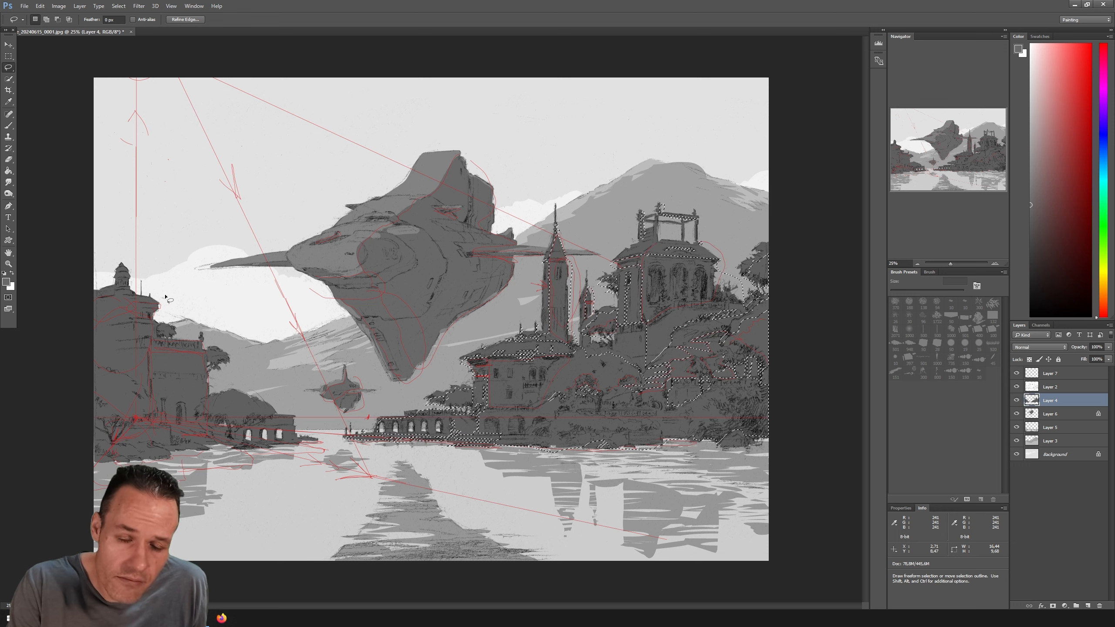
key("shift")
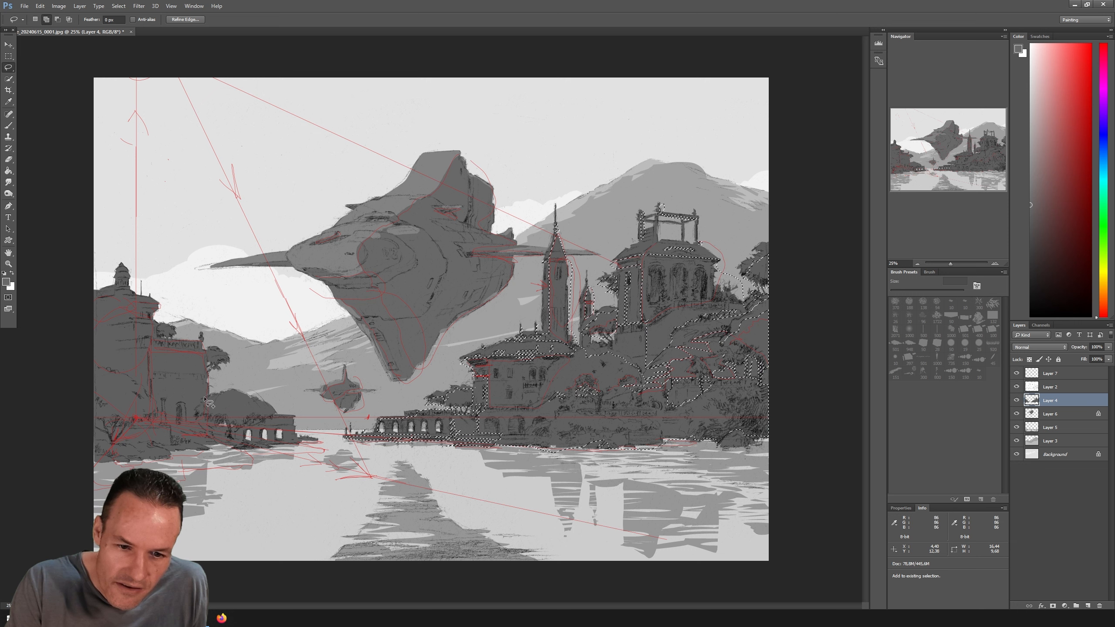
mouse_move(230, 399)
left_mouse_down()
mouse_move(318, 425)
mouse_move(309, 463)
mouse_move(88, 479)
mouse_move(71, 382)
mouse_move(166, 376)
mouse_move(206, 406)
left_mouse_up()
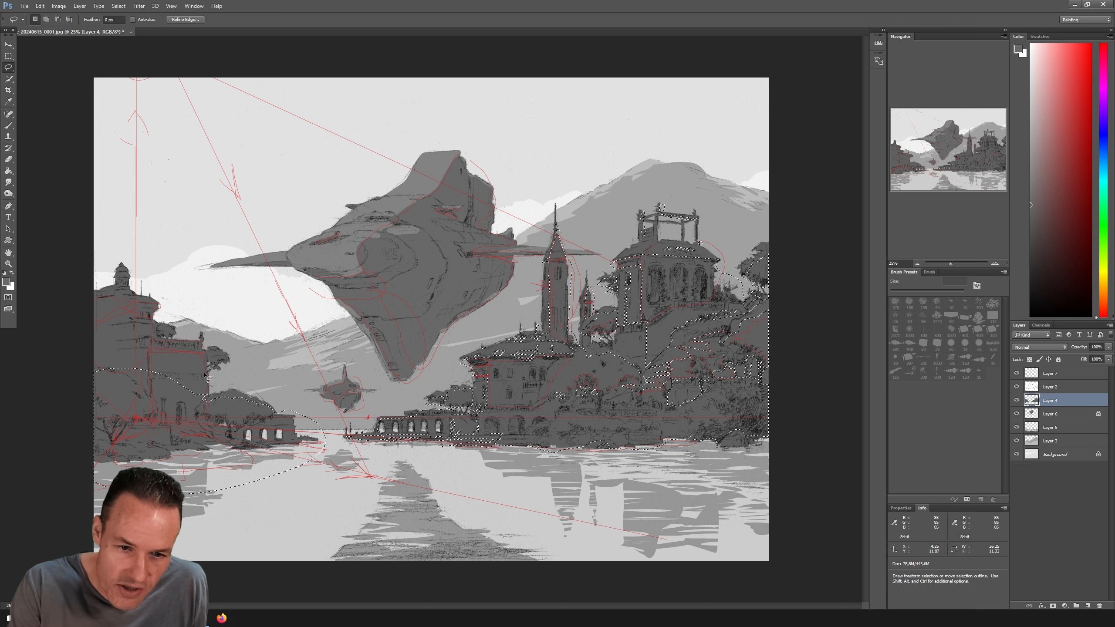
key("shift")
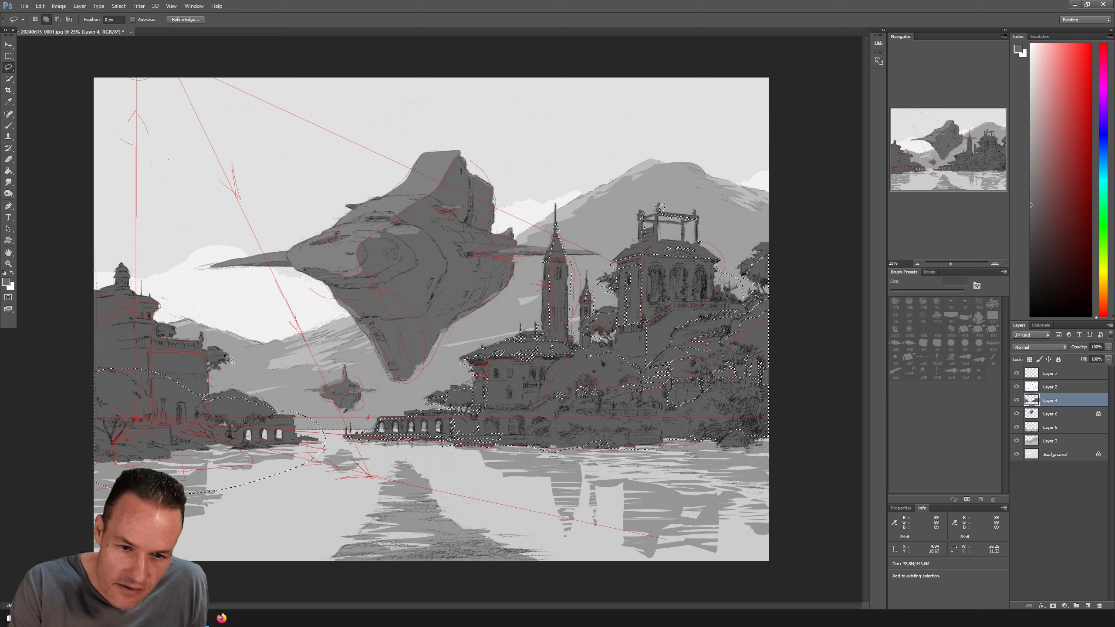
mouse_move(232, 376)
left_mouse_down()
mouse_move(209, 397)
mouse_move(142, 383)
mouse_move(230, 360)
left_mouse_up()
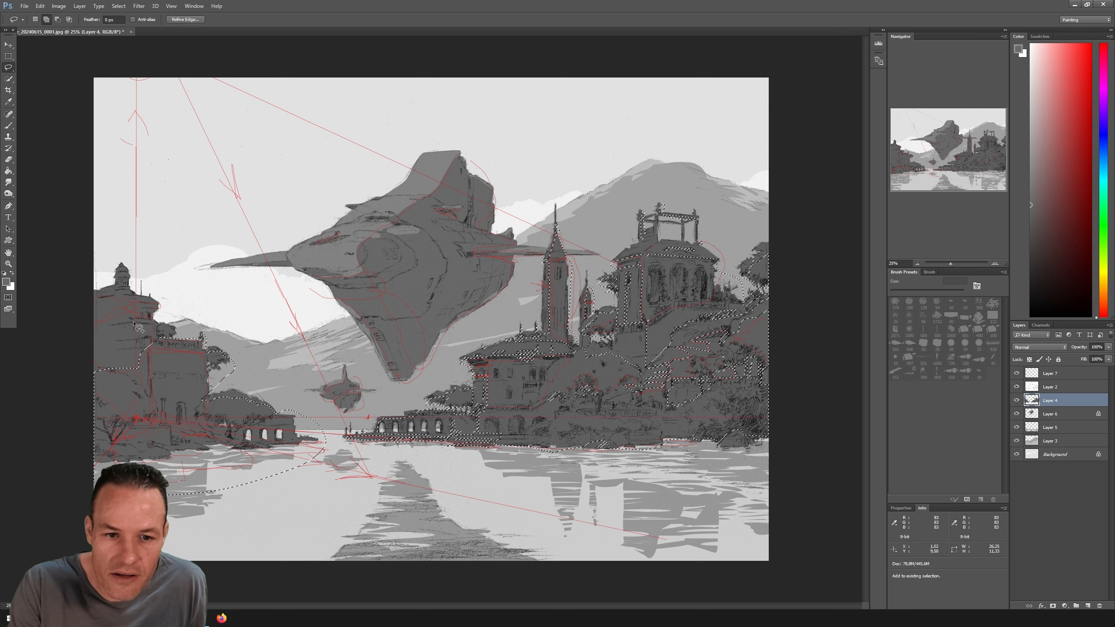
Add the left building's round upper wall, roof and dome to the shadow selection, subtracting patches around the trees below.
left_click_drag(135, 322, 154, 325)
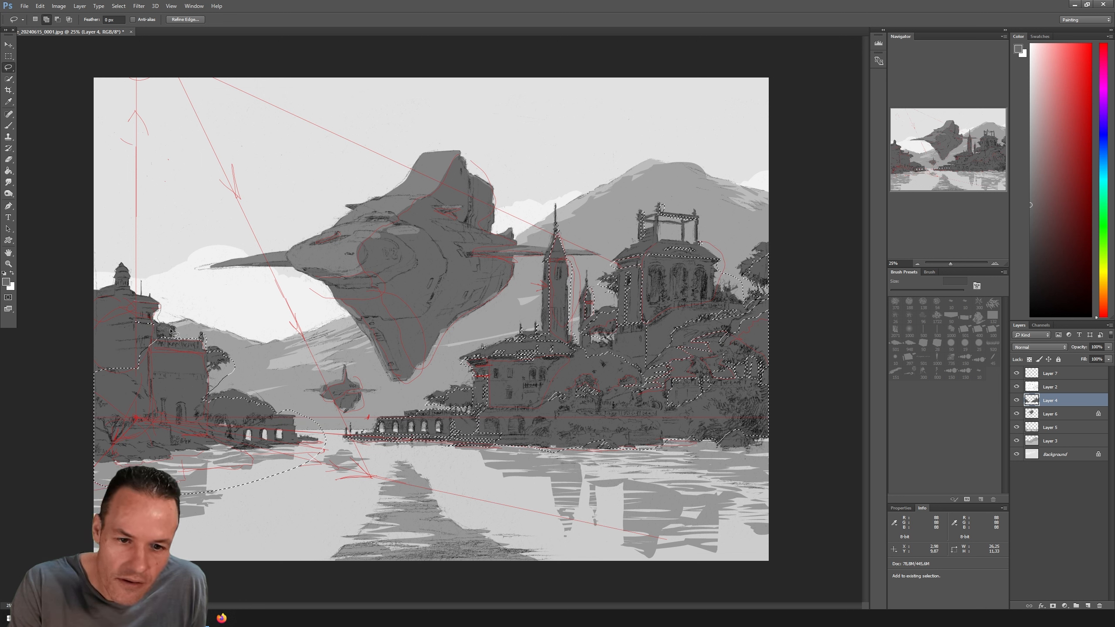
left_click_drag(127, 363, 128, 303)
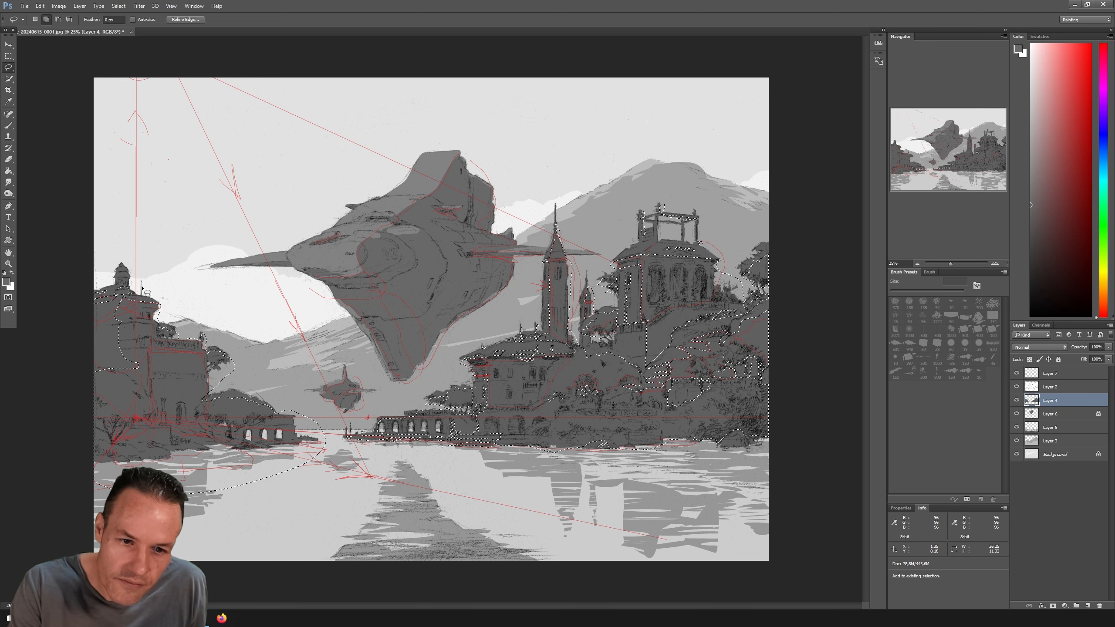
key("alt")
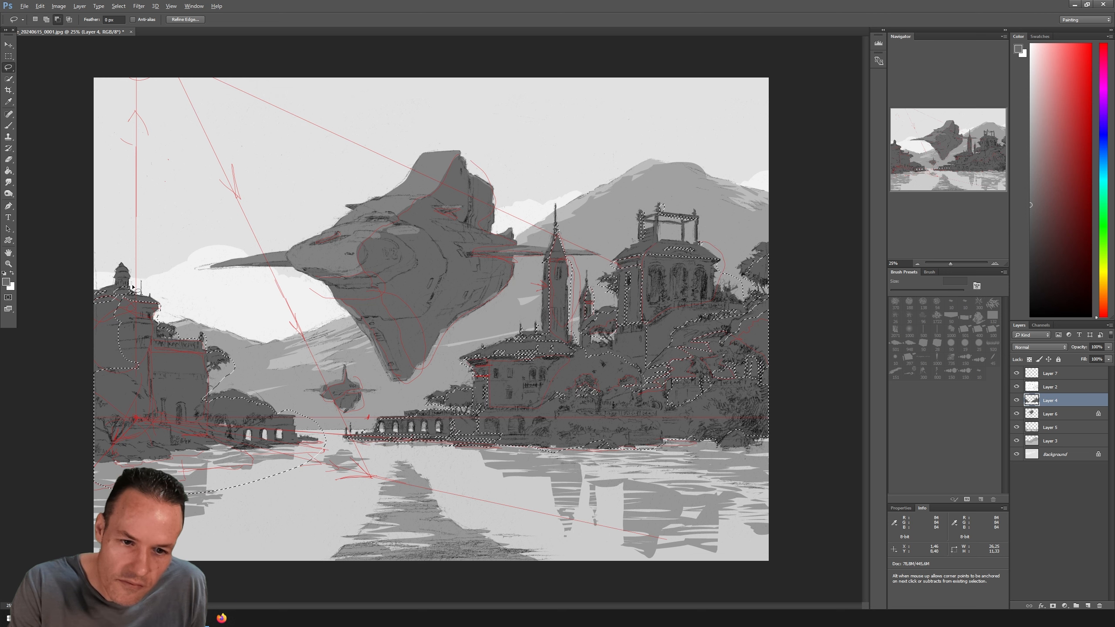
key("shift")
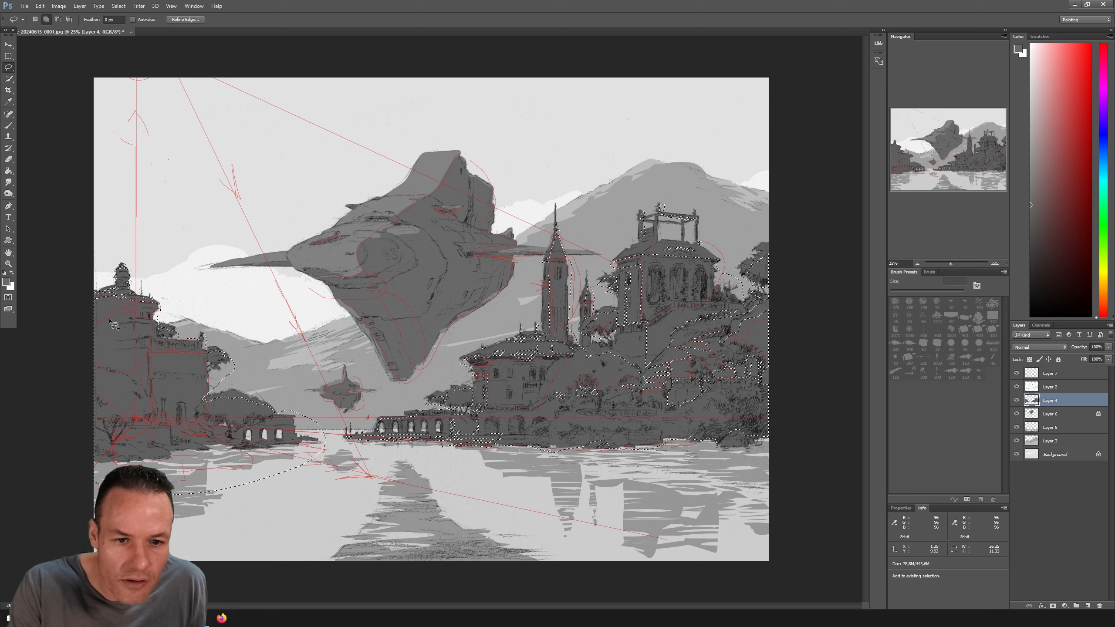
key("alt")
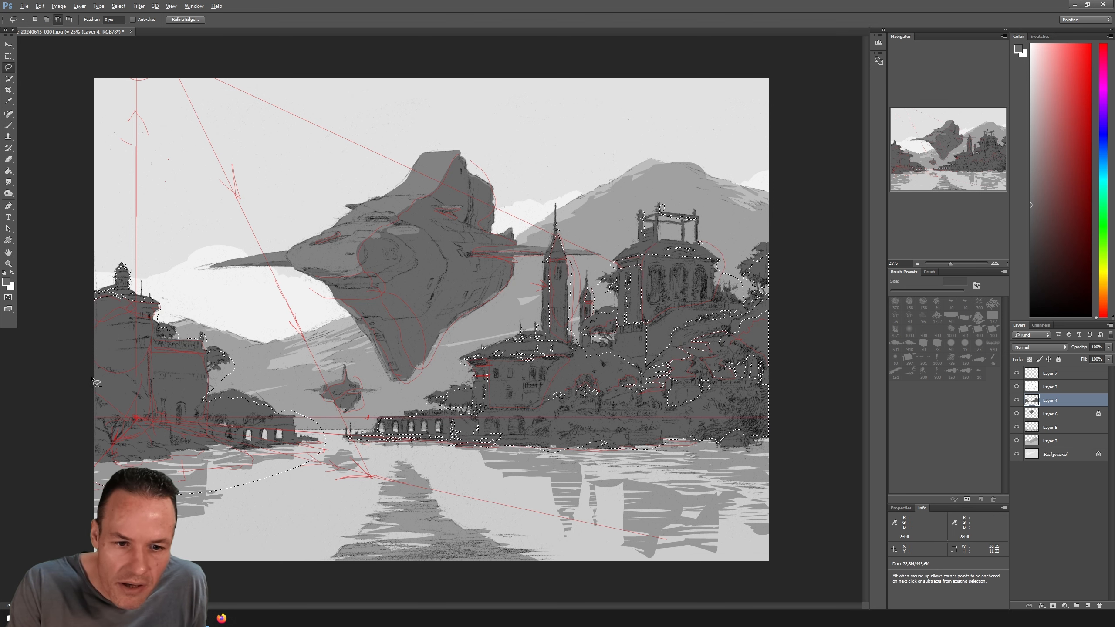
left_click_drag(114, 378, 124, 378)
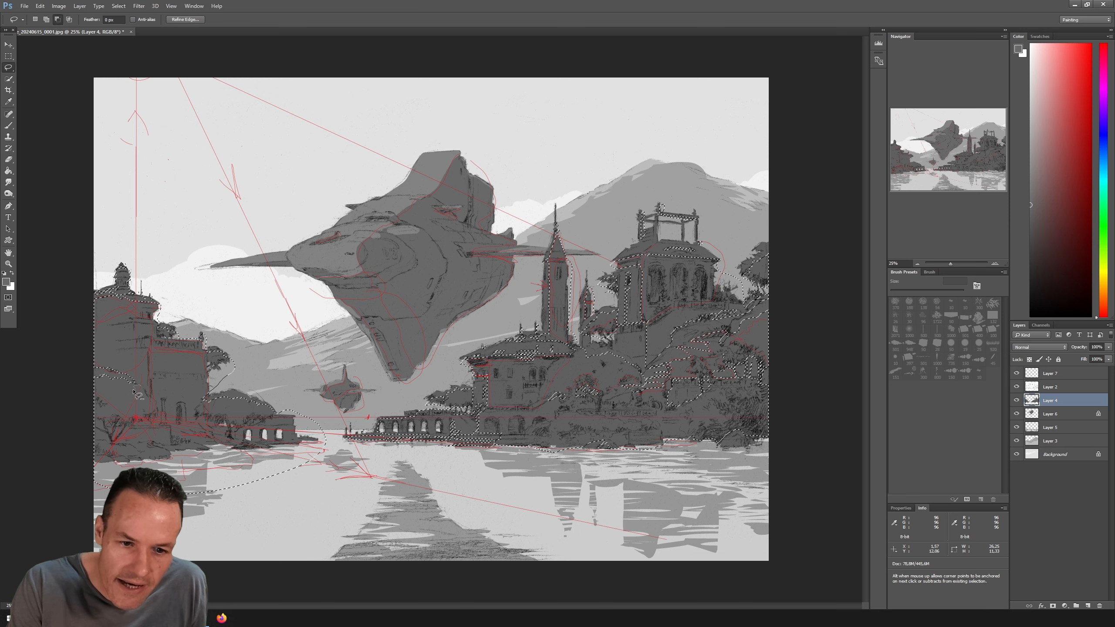
mouse_move(133, 391)
left_mouse_down()
mouse_move(145, 397)
mouse_move(137, 379)
left_mouse_up()
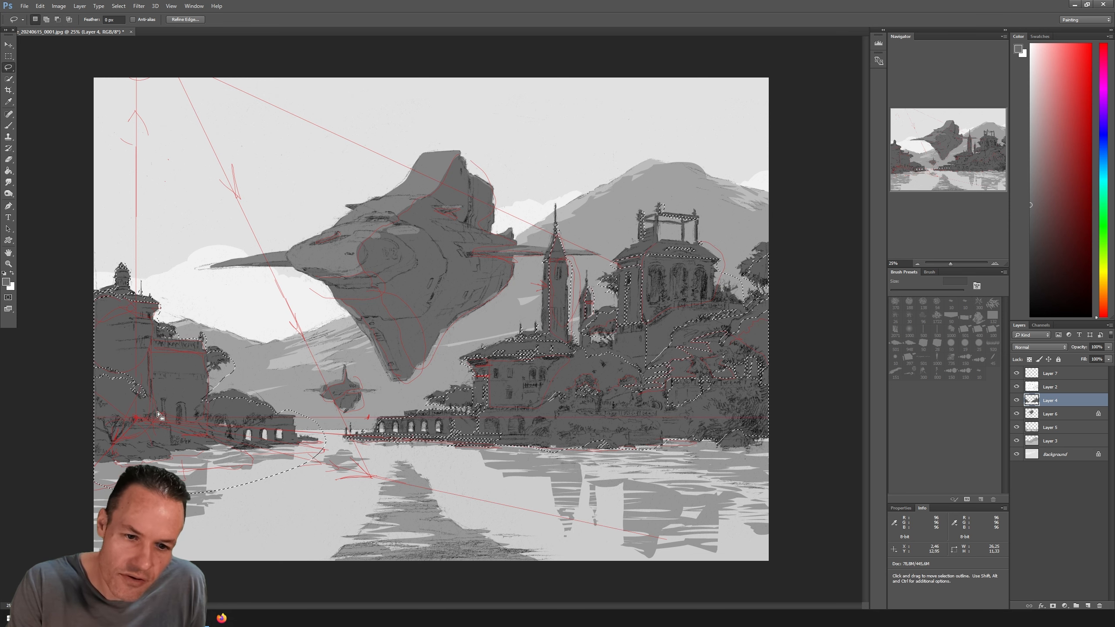
key("alt")
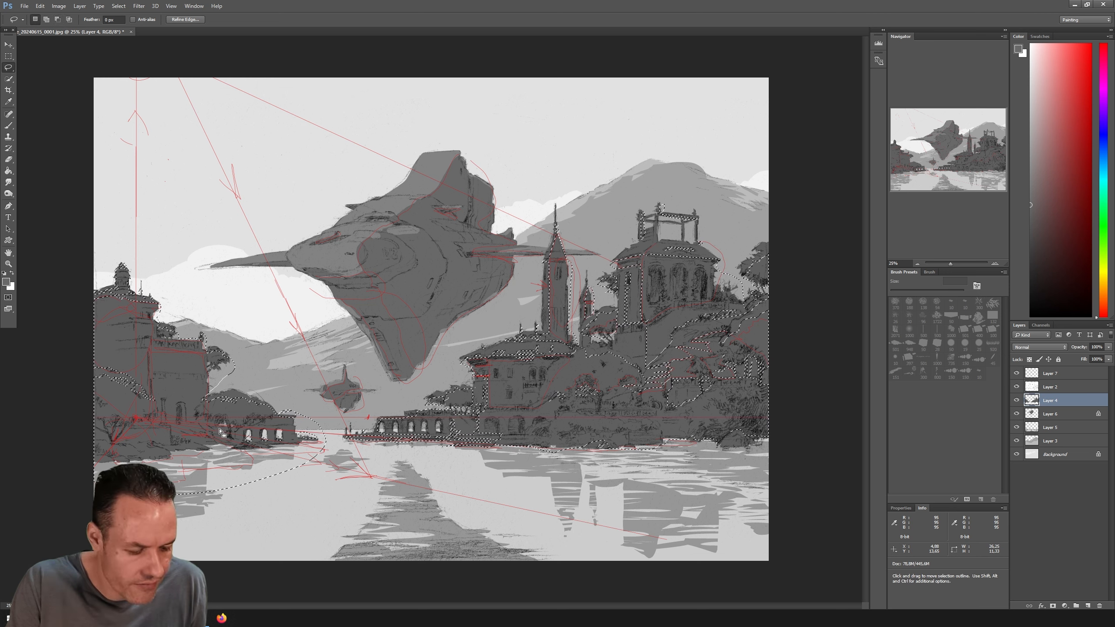
Switch to the Brush, sample the hillside's grey and darken it as the foreground colour for the cast shadows.
key("b")
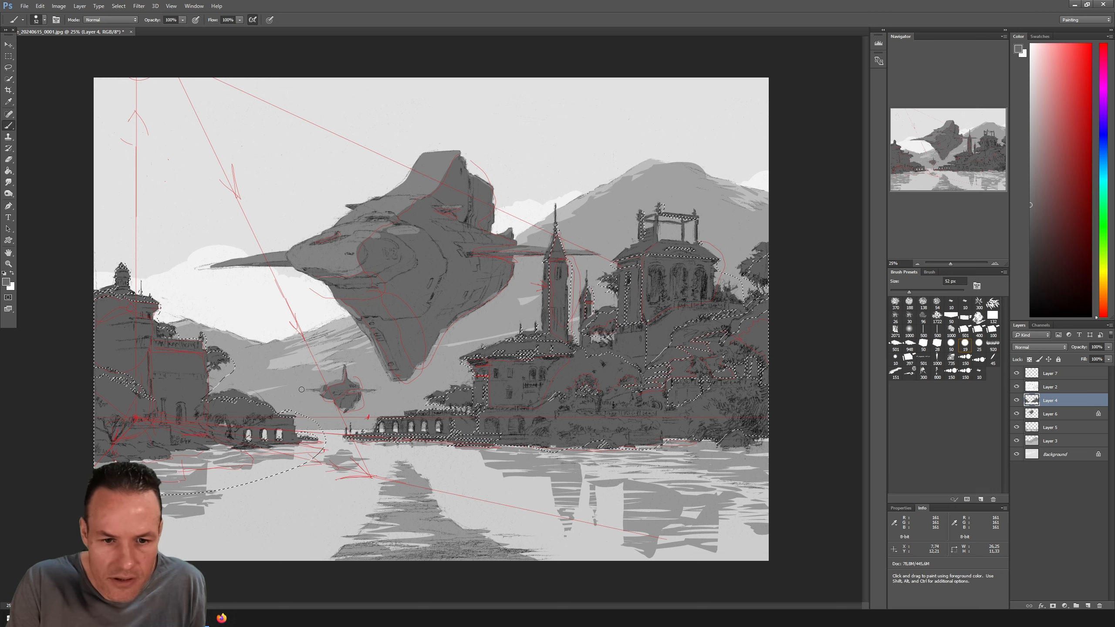
left_click(585, 368, "alt")
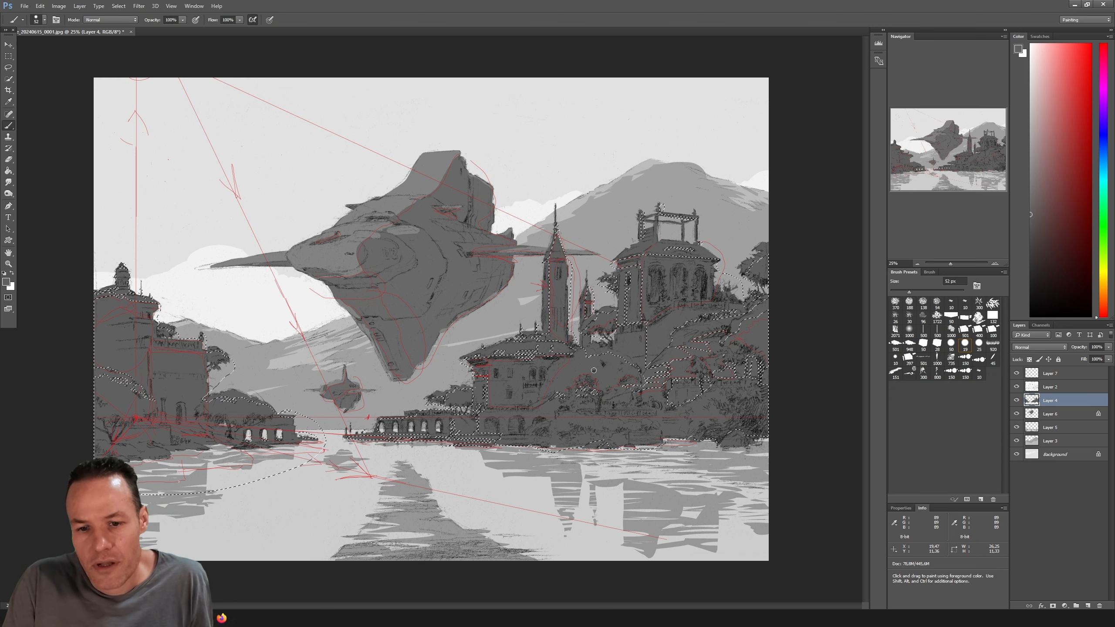
key("i")
key("b")
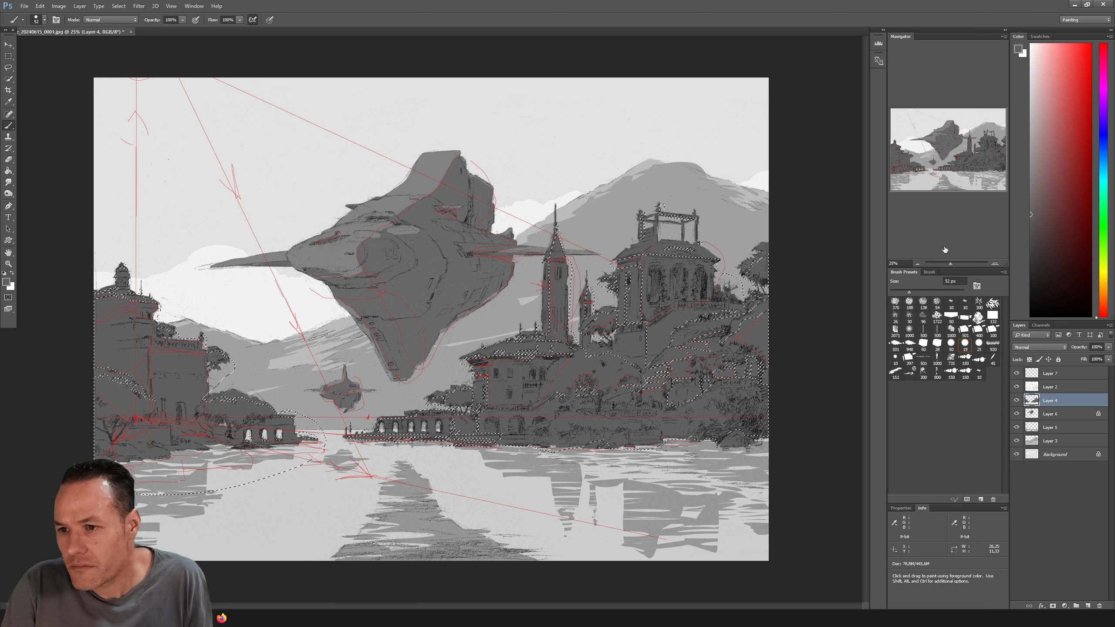
left_click(1027, 243)
left_click_drag(1026, 243, 1011, 255)
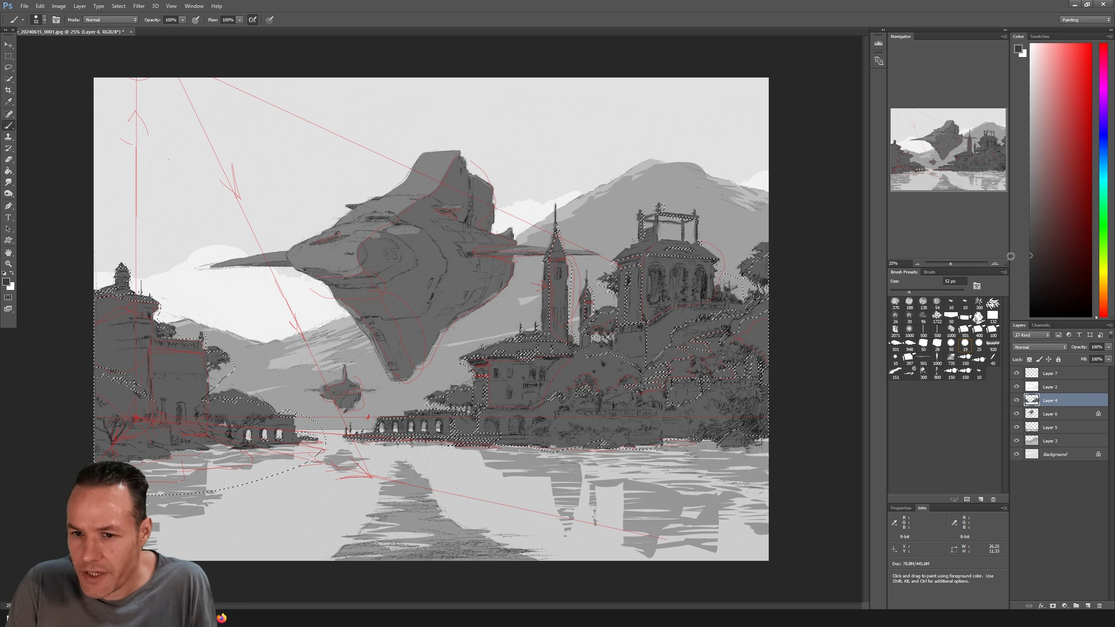
Enlarge the brush to 487 px and hide the selection outline and the red light guides.
left_click(950, 292)
left_click_drag(950, 292, 956, 293)
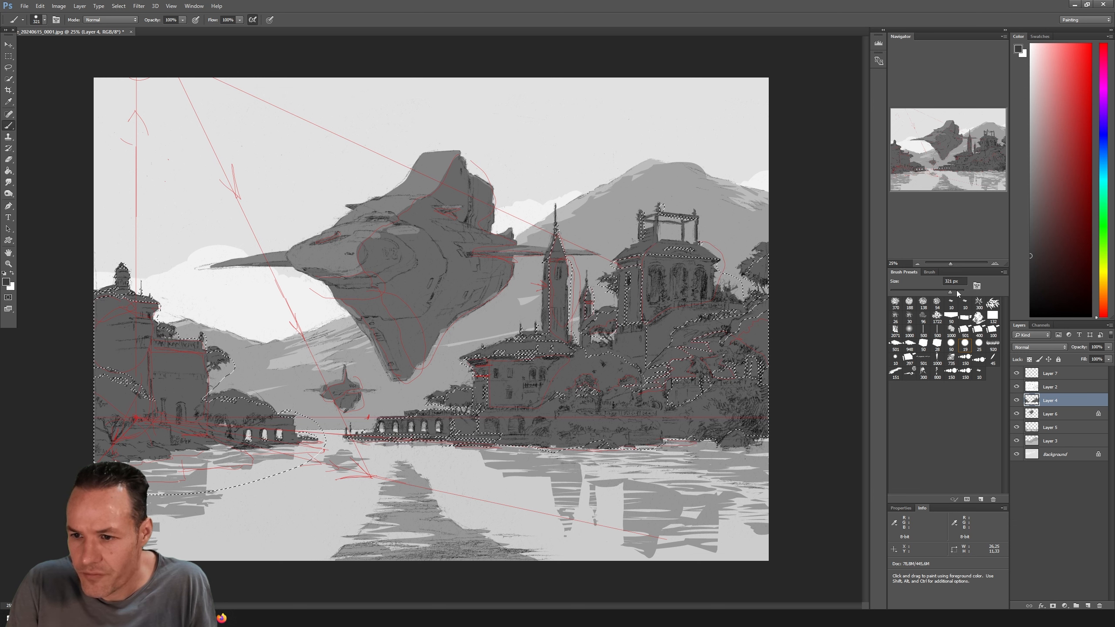
key("ctrl+d")
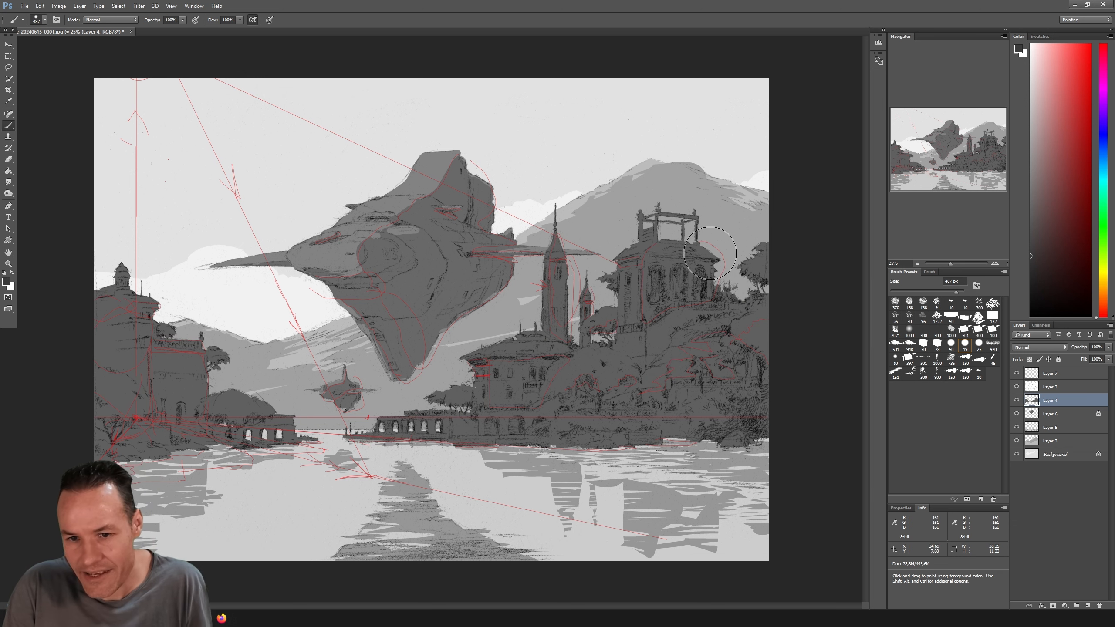
left_click(1017, 372)
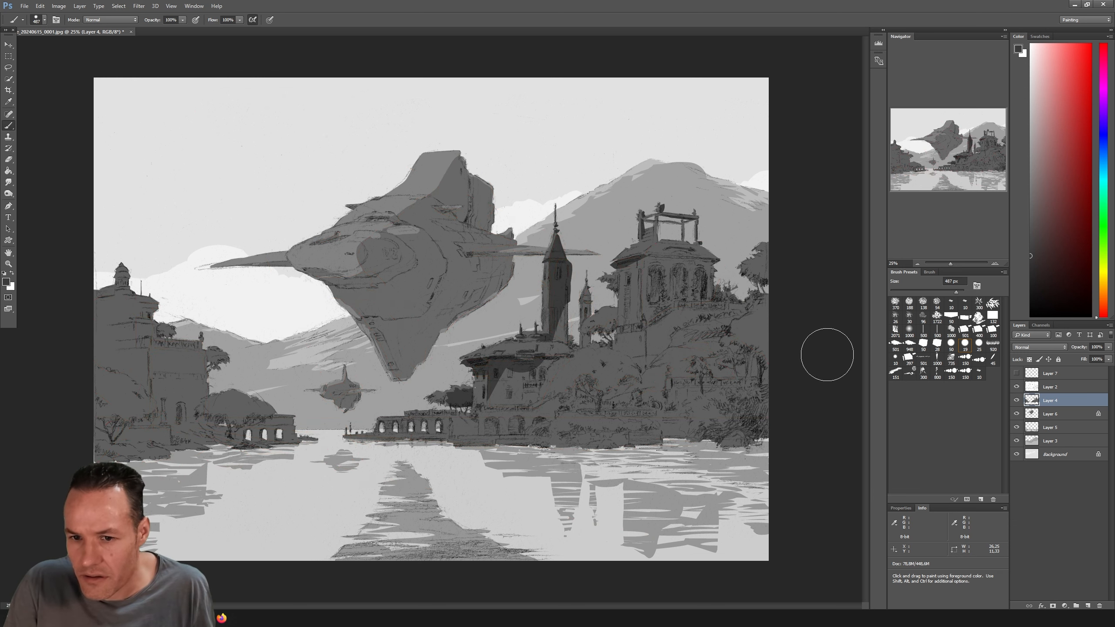
Try painting the selected shadow areas of both shorelines dark grey on Layer 4, and undo the strokes.
mouse_move(571, 334)
left_mouse_down()
mouse_move(474, 472)
mouse_move(486, 396)
left_mouse_up()
left_click_drag(570, 372, 659, 421)
left_click_drag(652, 281, 724, 303)
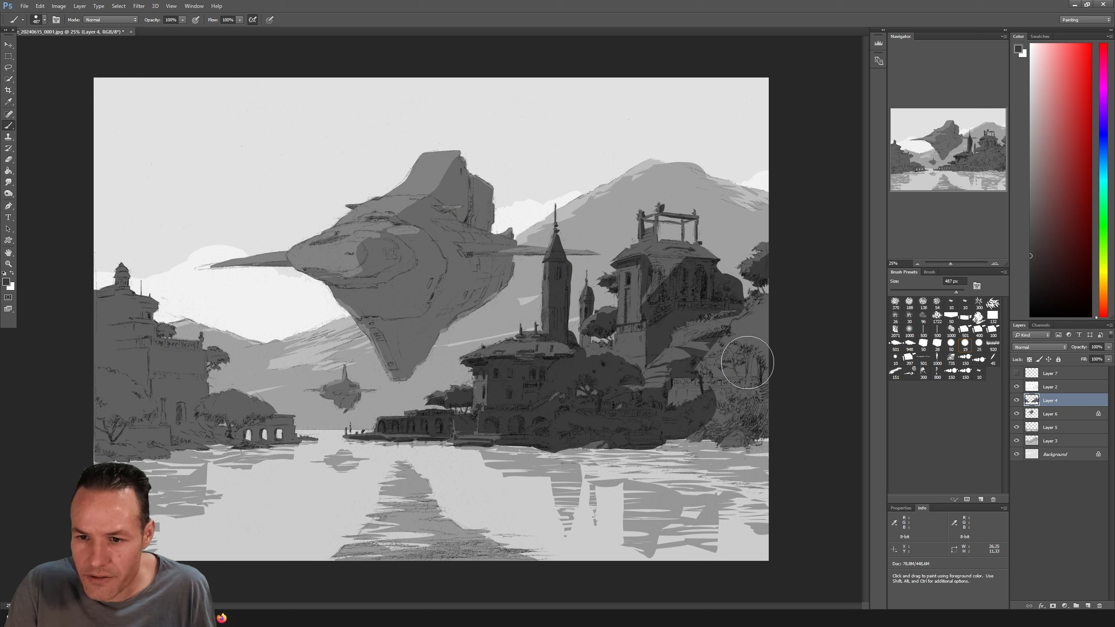
left_click_drag(739, 366, 702, 421)
left_click_drag(757, 329, 716, 348)
mouse_move(320, 432)
left_mouse_down()
mouse_move(201, 457)
mouse_move(73, 454)
mouse_move(294, 415)
left_mouse_up()
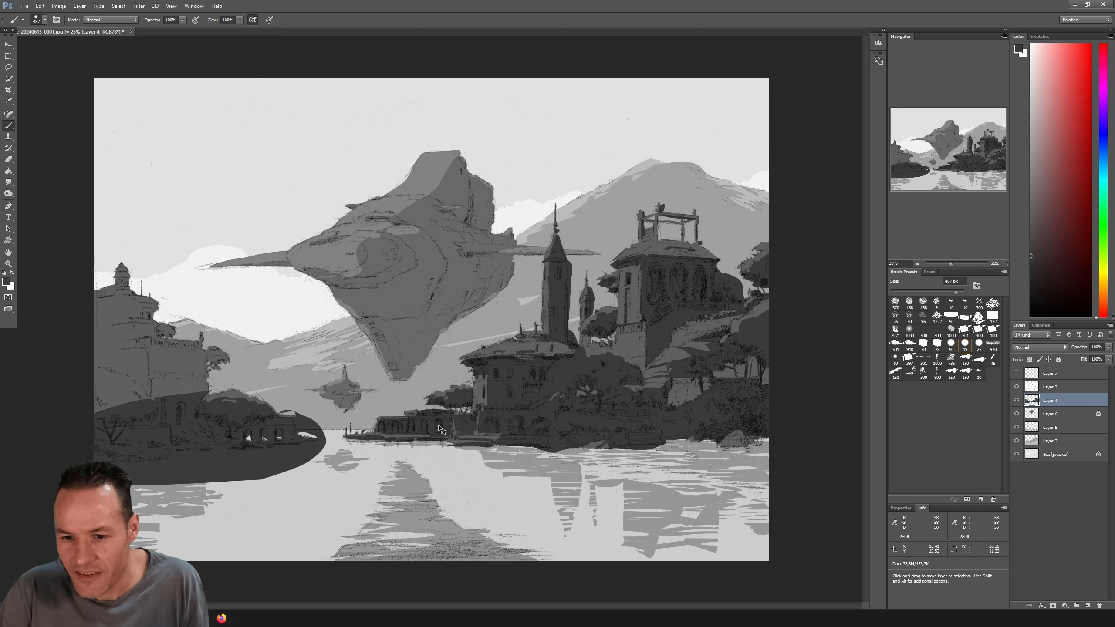
key("ctrl+z")
key("ctrl+z")
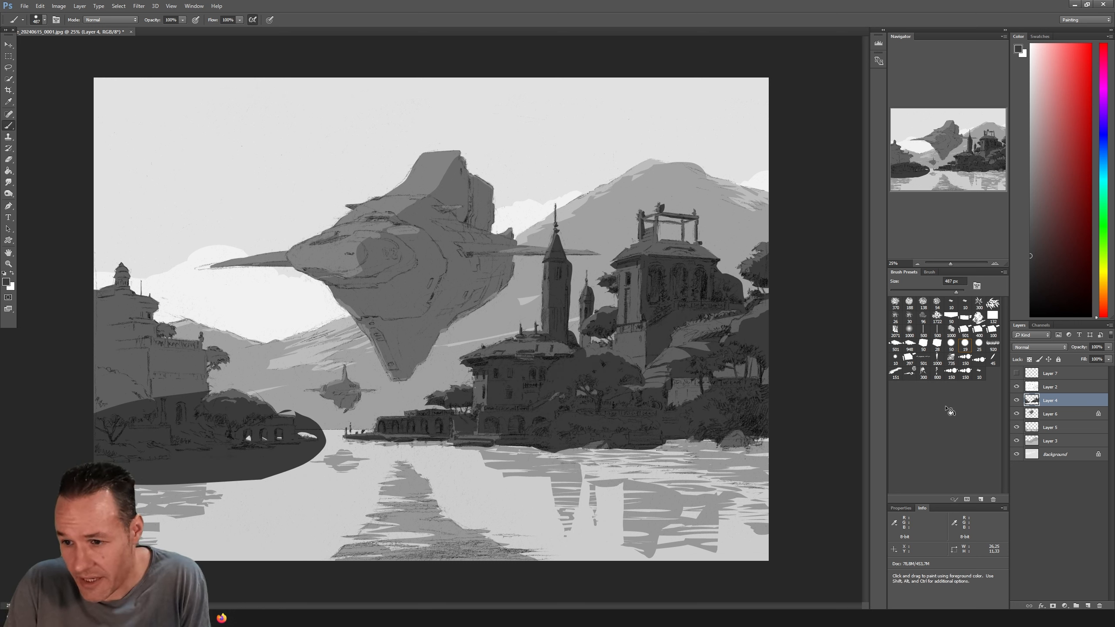
key("ctrl+z")
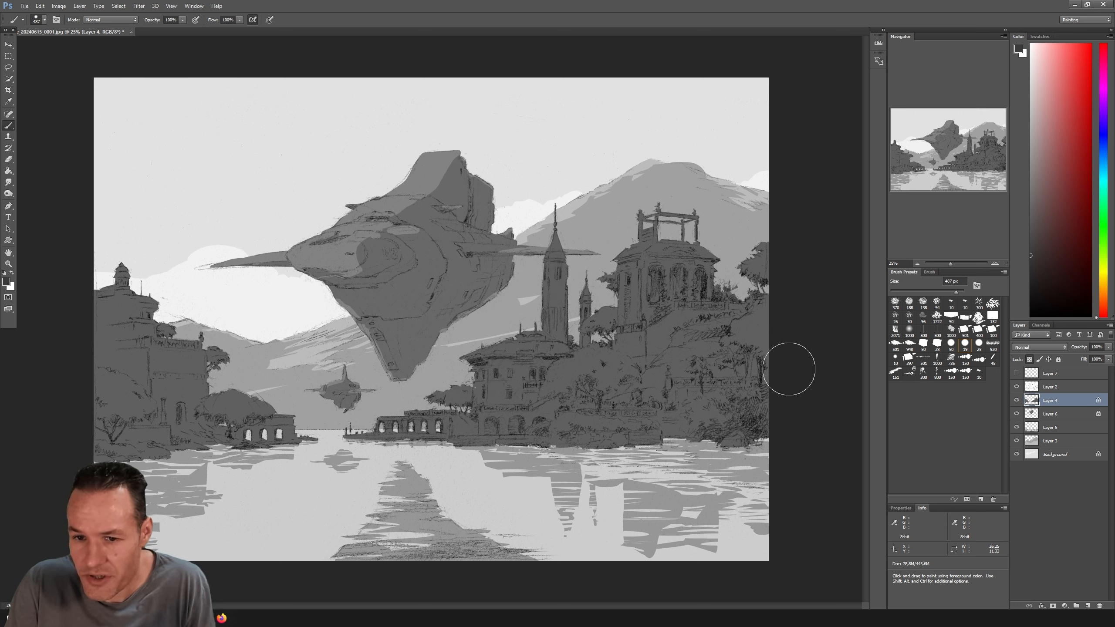
Lock Layer 4's transparent pixels and paint the selected shadow areas of both shorelines' buildings, trees and hills dark grey.
mouse_move(517, 407)
left_mouse_down()
mouse_move(580, 327)
mouse_move(728, 235)
mouse_move(746, 352)
mouse_move(816, 387)
mouse_move(640, 466)
mouse_move(385, 430)
mouse_move(458, 352)
mouse_move(421, 401)
left_mouse_up()
mouse_move(238, 427)
left_mouse_down()
mouse_move(221, 444)
mouse_move(136, 324)
mouse_move(97, 398)
left_mouse_up()
mouse_move(604, 377)
left_mouse_down()
mouse_move(589, 376)
mouse_move(583, 393)
left_mouse_up()
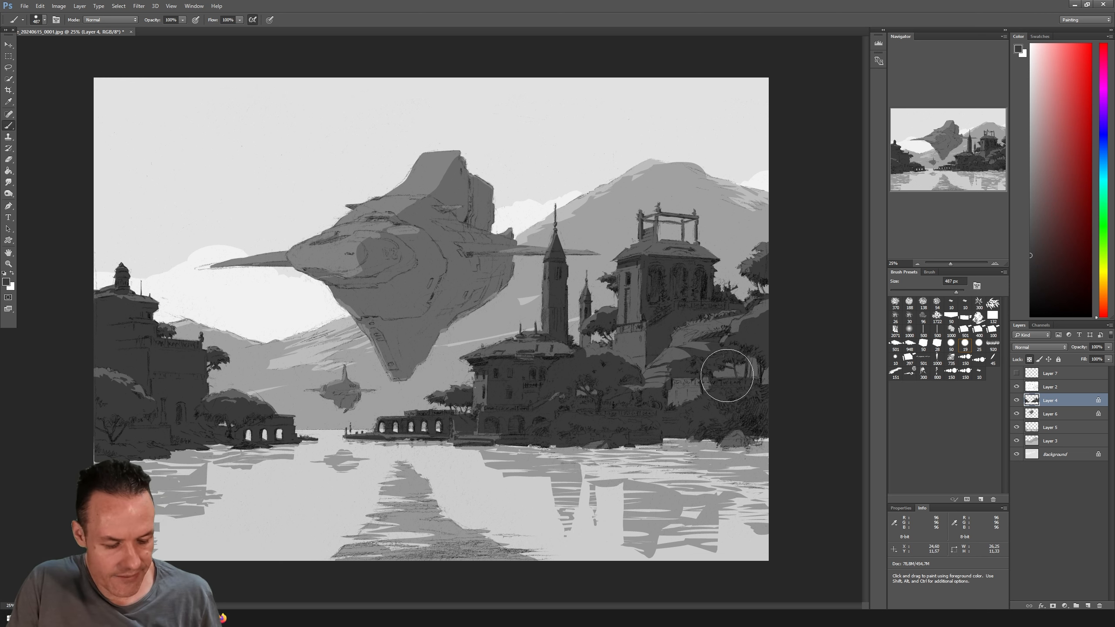
Unlock the transparent pixels of Layer 4 and return to the Brush.
key("l")
key("b")
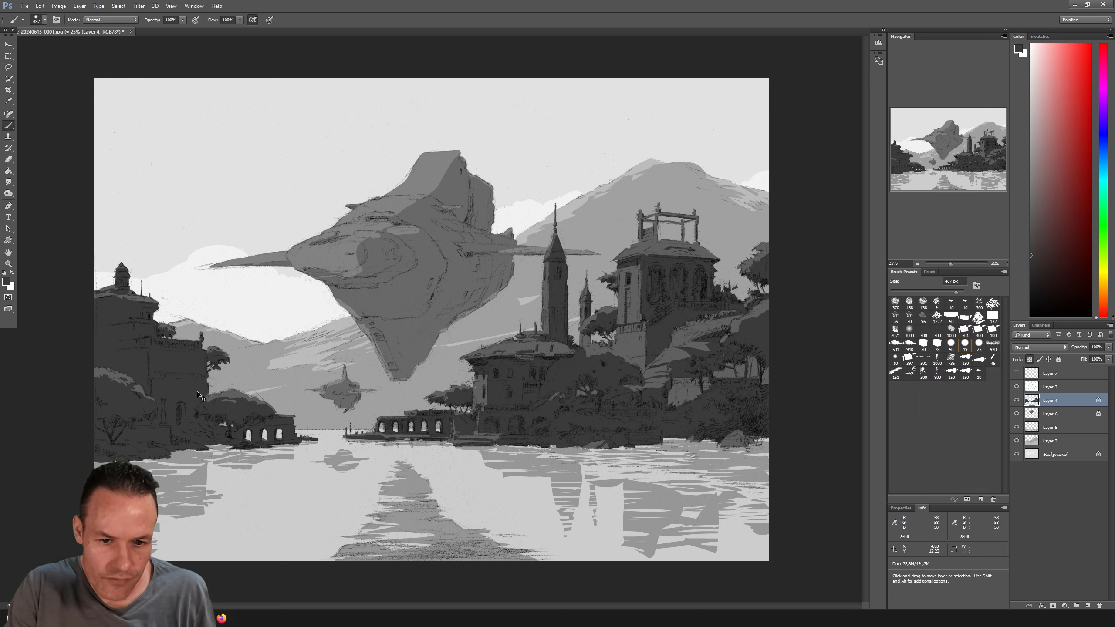
key("l")
left_click(1039, 360)
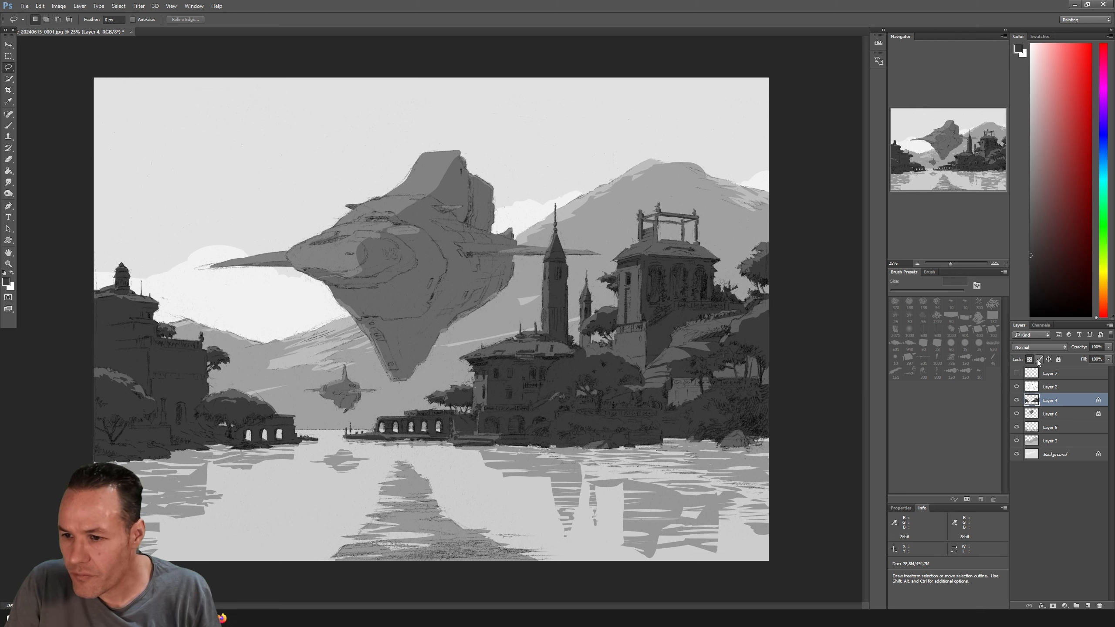
key("b")
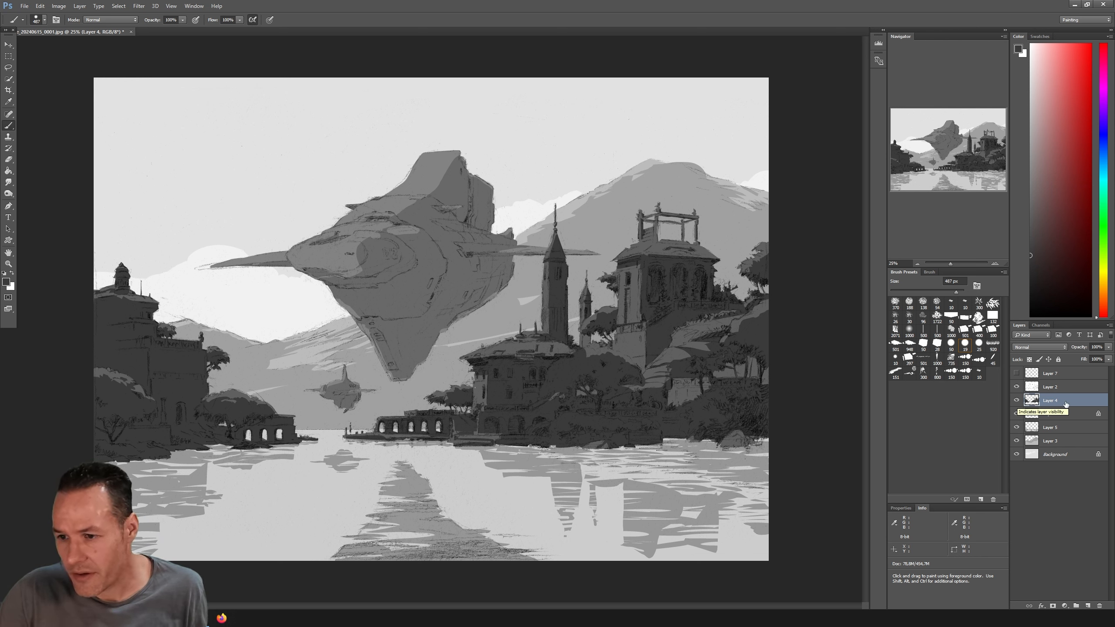
Add a new layer directly above Layer 4, fill it entirely with white using the Paint Bucket, and hide it.
left_click(1086, 607)
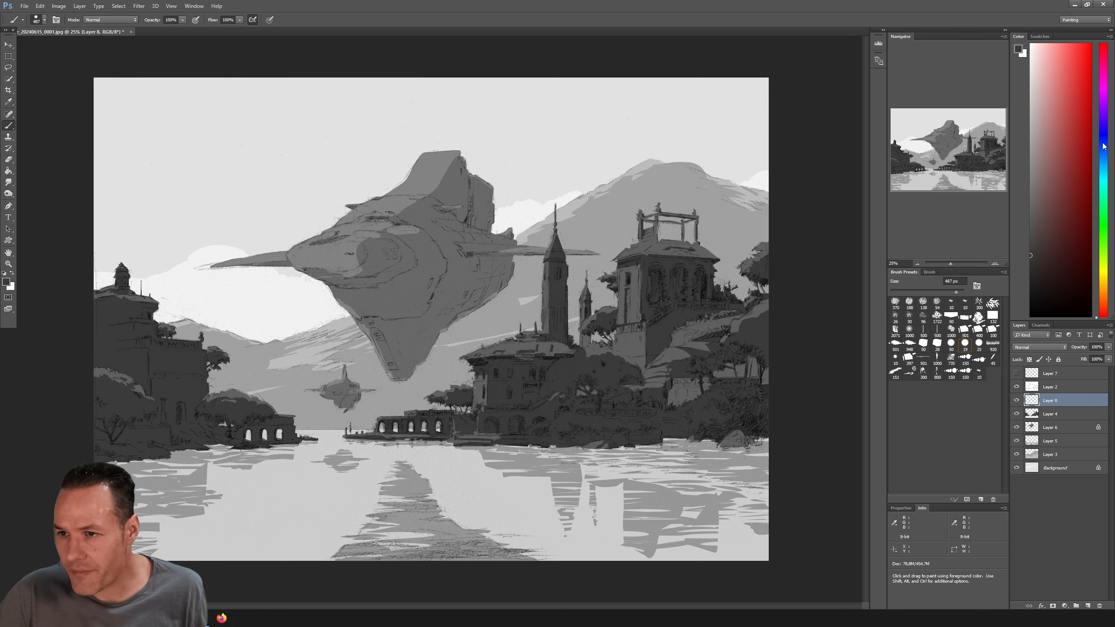
key("x")
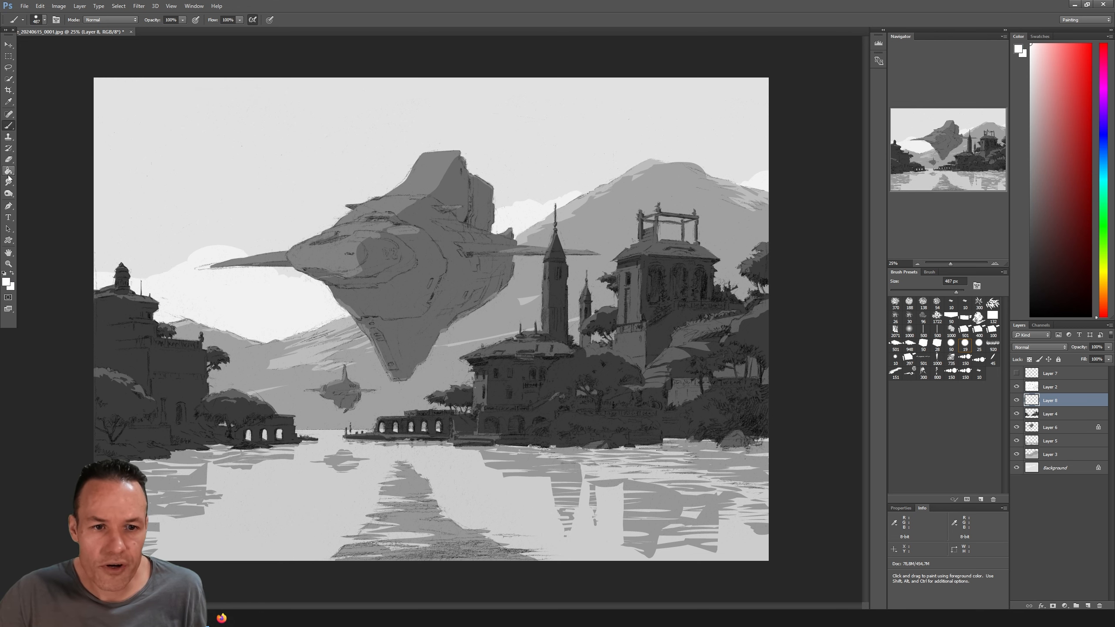
left_click(8, 170)
left_click(481, 255)
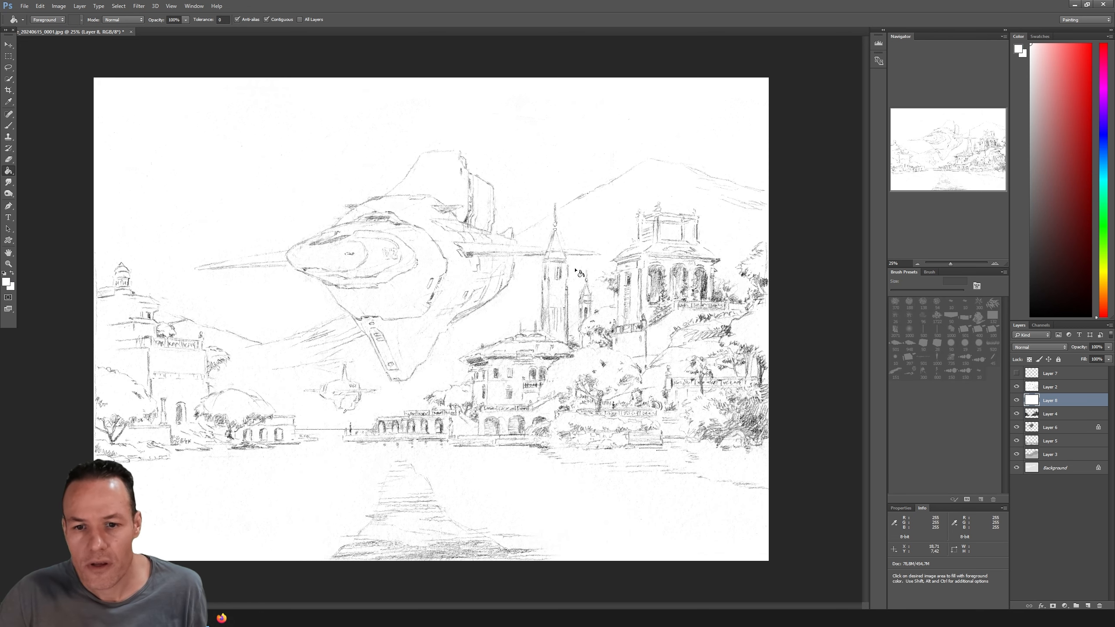
left_click(1016, 400)
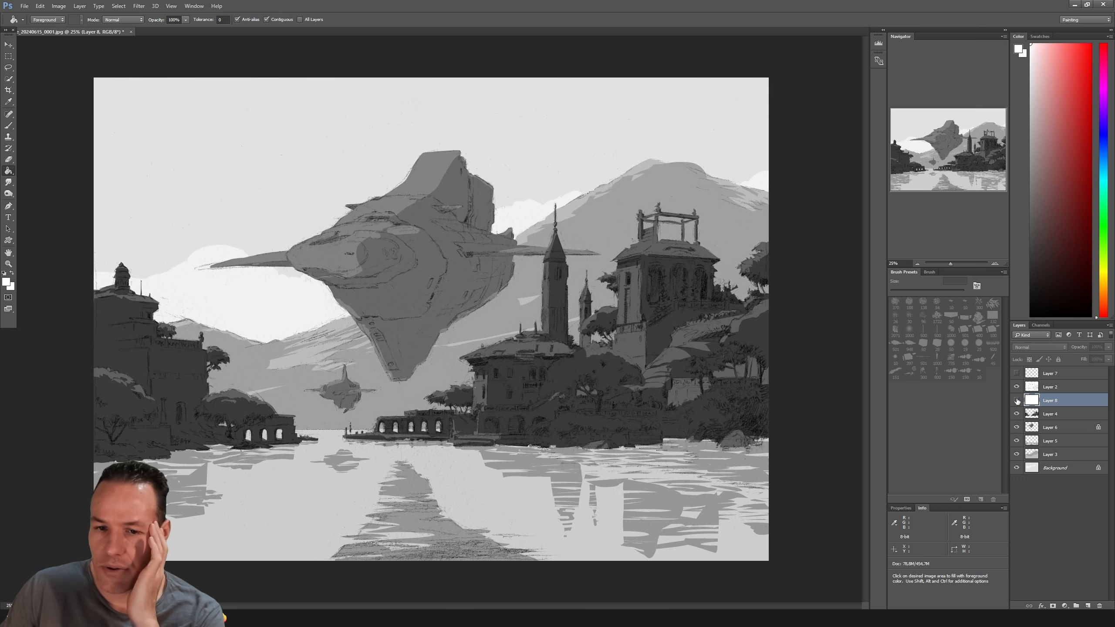
Examine the grey values without the Layer 2 line art, toggling the white layer for comparison, and restore the line art.
left_click(1016, 387)
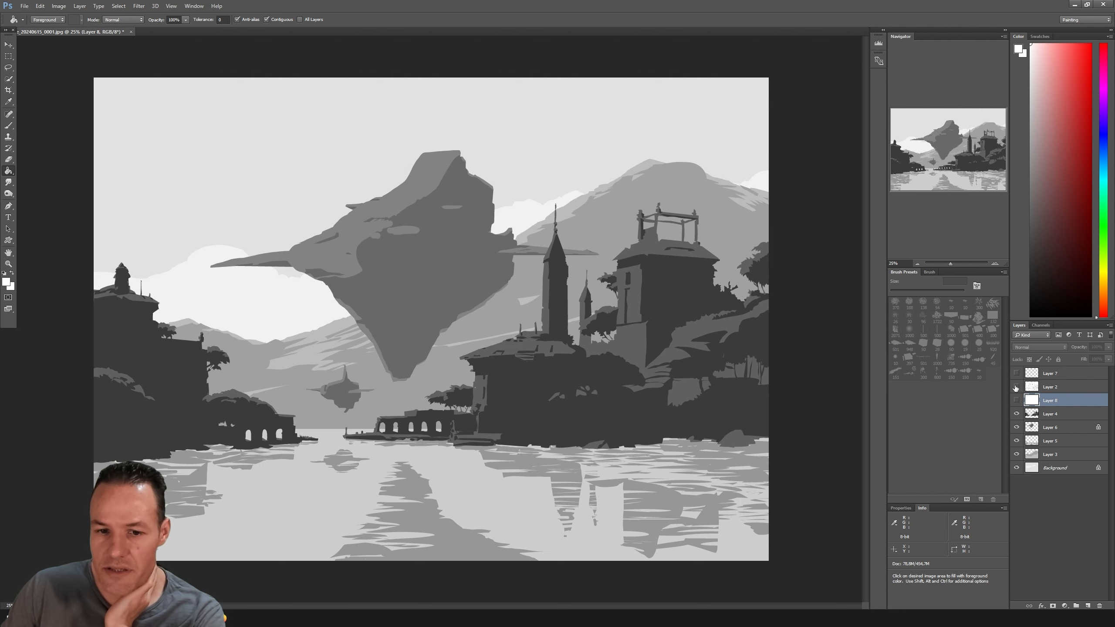
left_click(1016, 400)
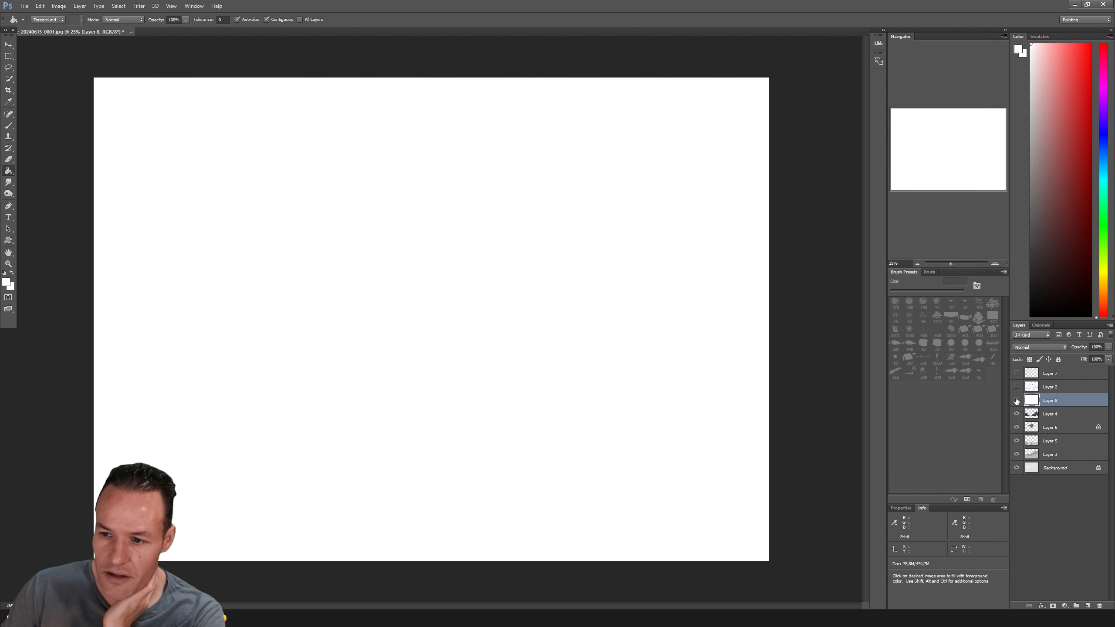
left_click(1016, 400)
left_click(1016, 387)
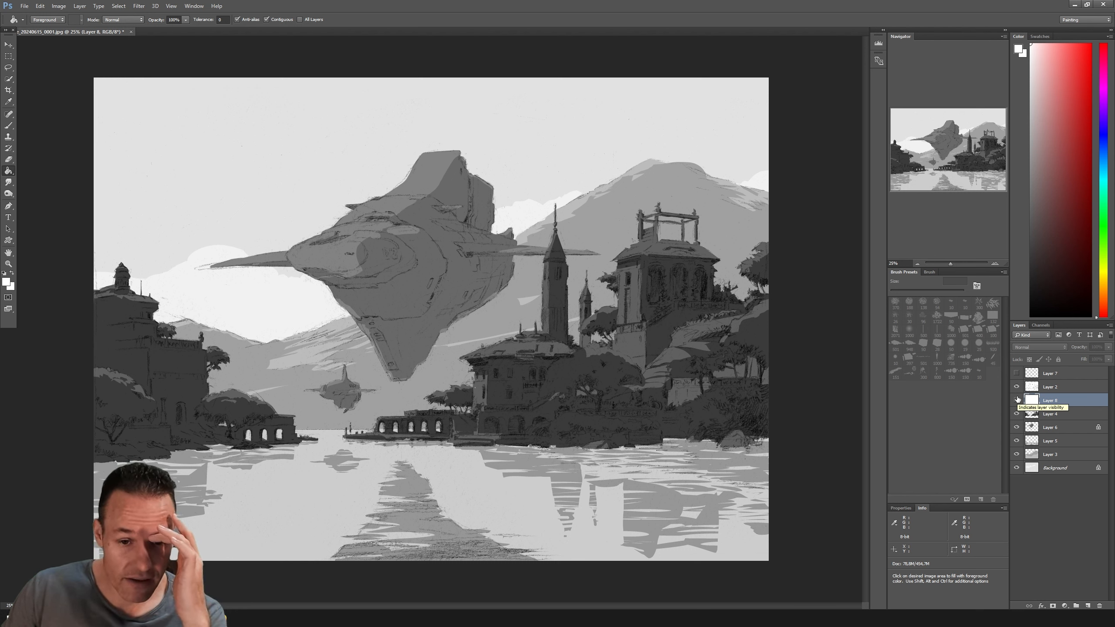
left_click(1016, 400)
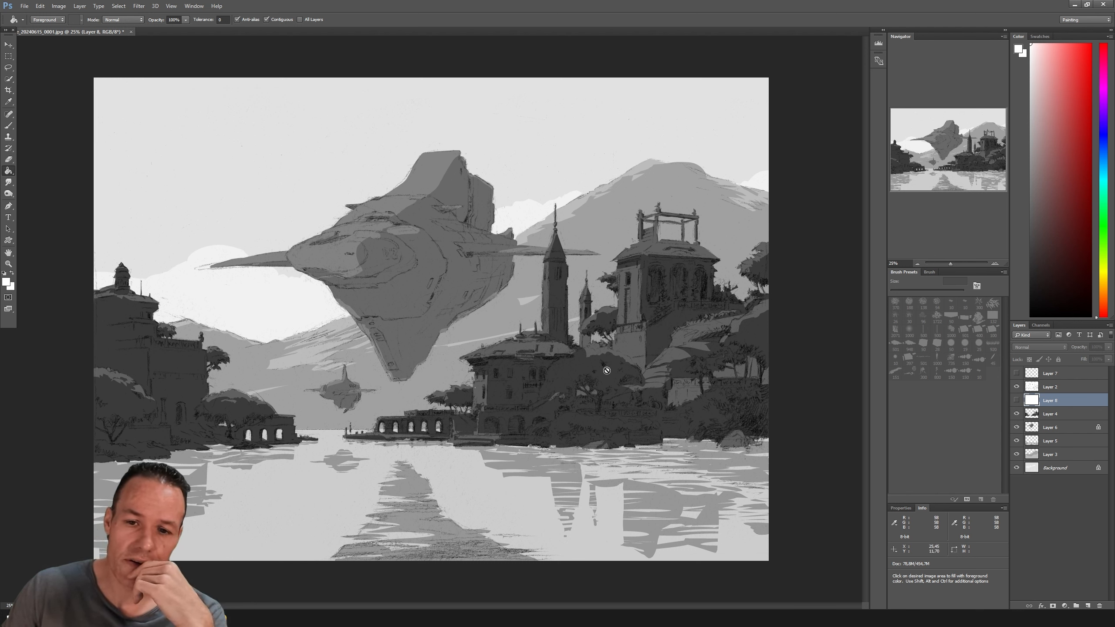